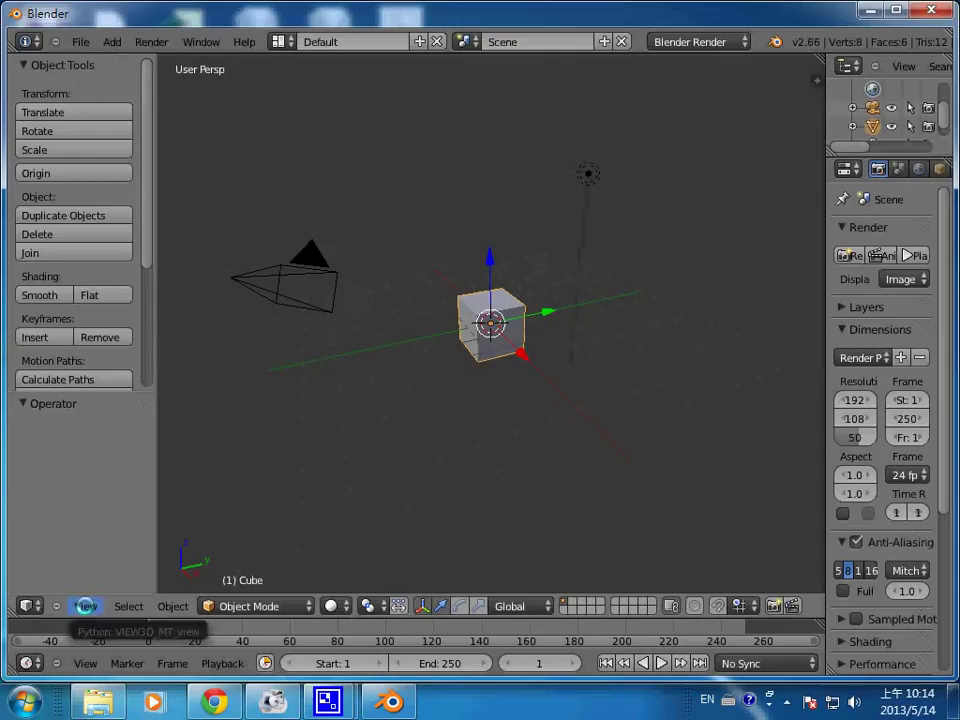
Switch the viewport to the Front view of the default cube
click(86, 606)
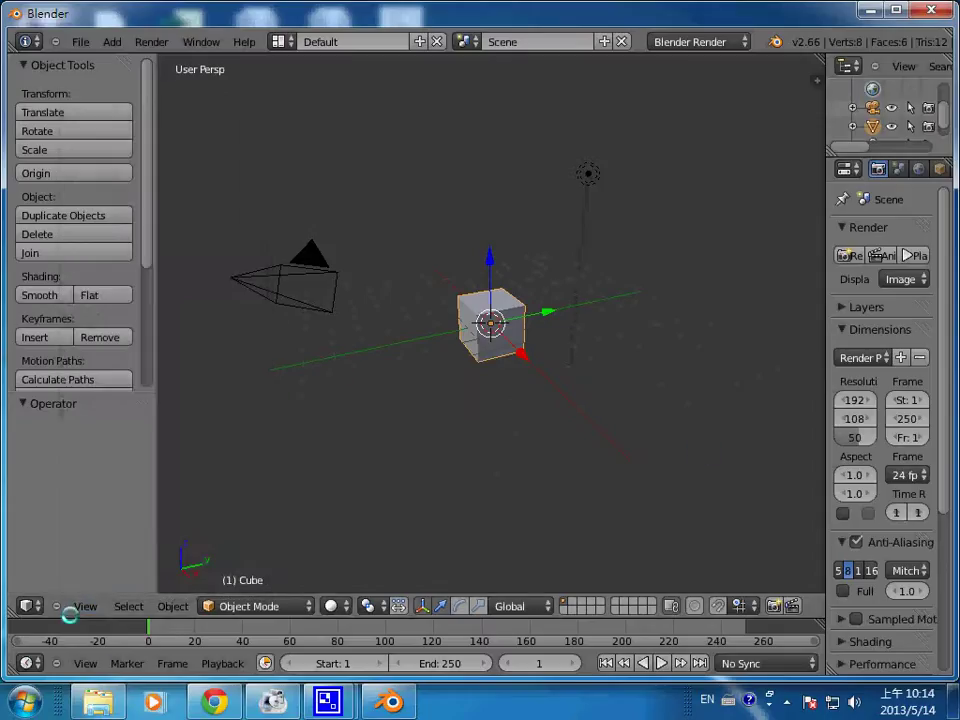
click(82, 606)
click(137, 487)
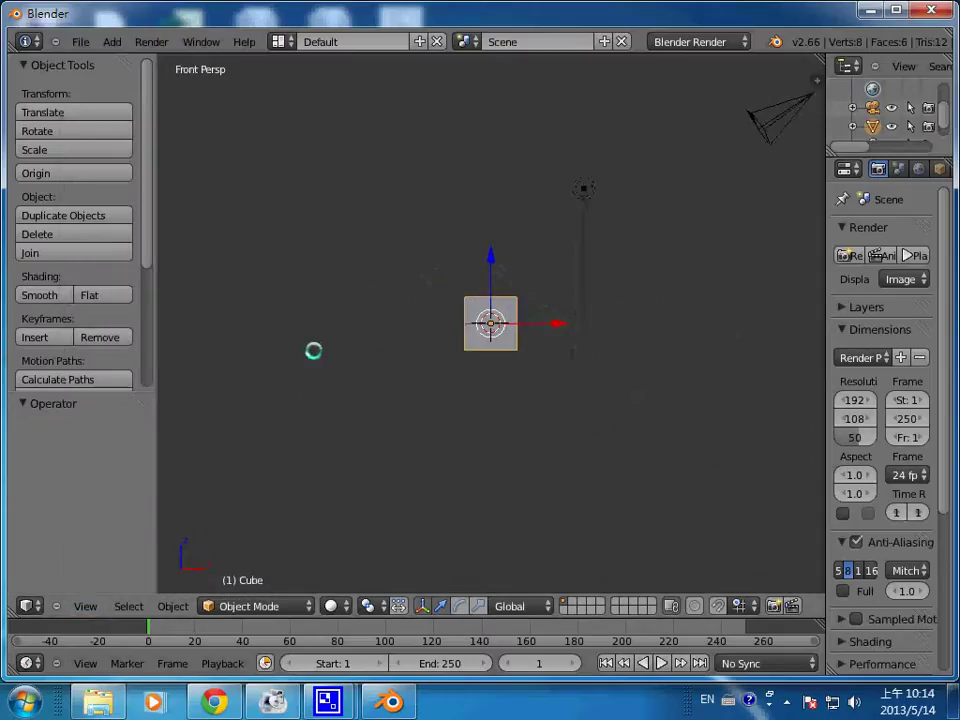
scroll(446, 409, up, 4)
scroll(443, 409, down, 1)
scroll(500, 400, down, 2)
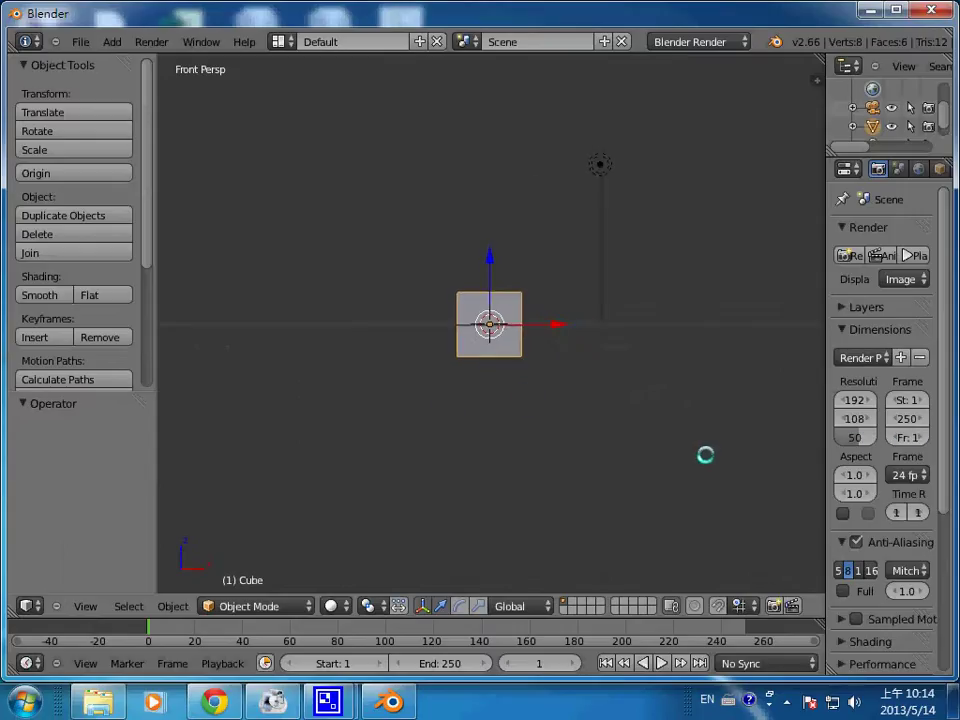
Switch the front view to orthographic projection and zoom in on the cube
mouse_move(707, 454)
middle_down()
mouse_move(664, 491)
mouse_move(673, 514)
mouse_move(536, 606)
middle_up()
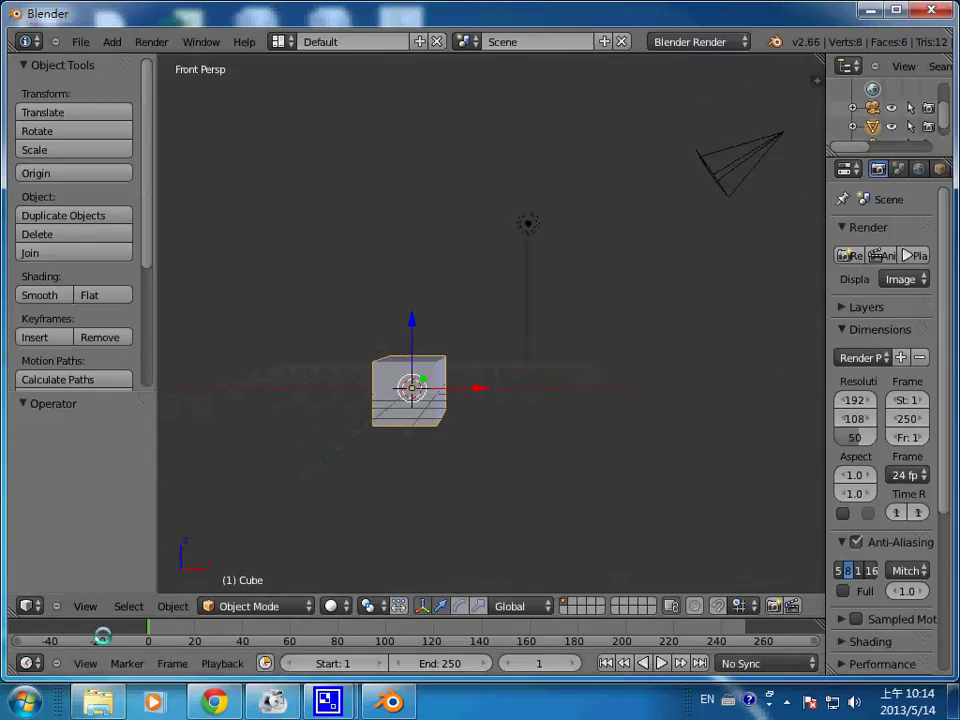
click(85, 606)
click(137, 388)
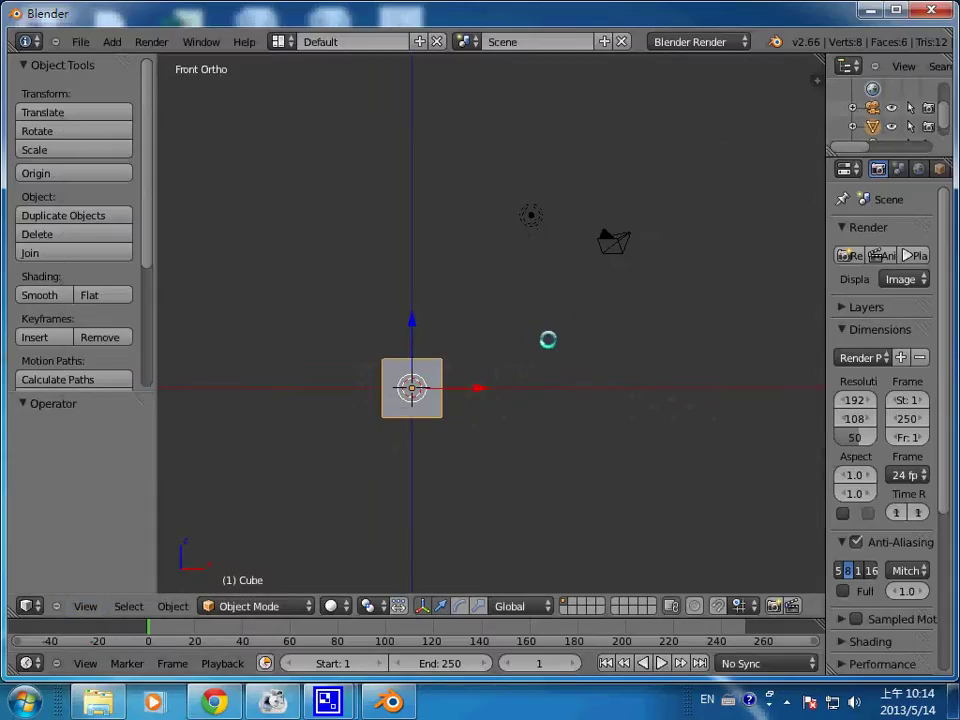
scroll(580, 338, up, 1)
scroll(605, 339, up, 1)
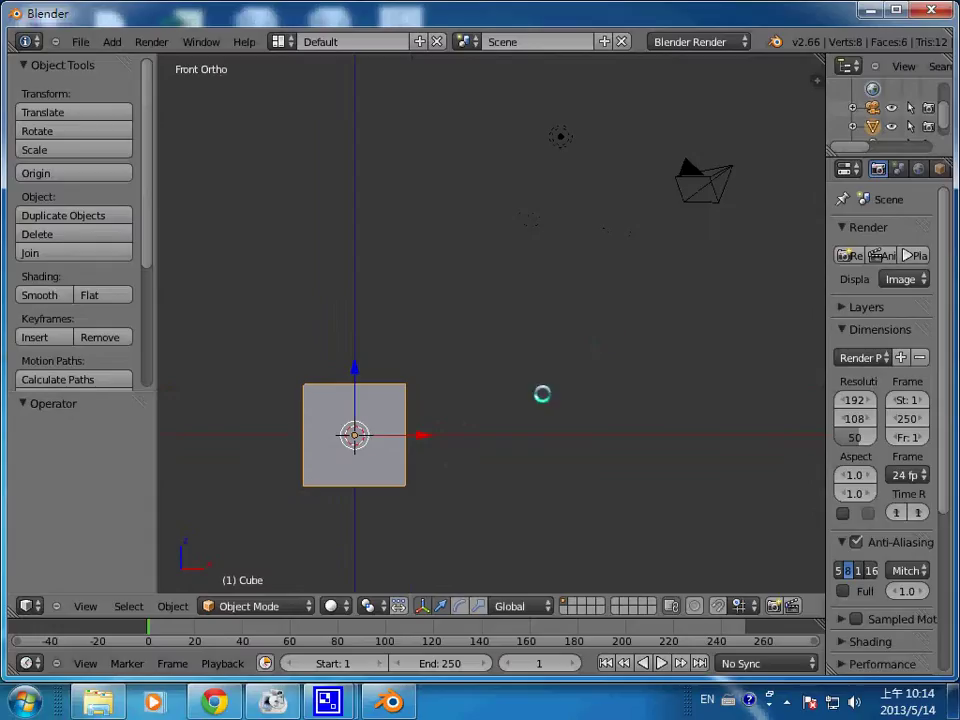
Delete the default cube and add a cylinder mesh
key(x)
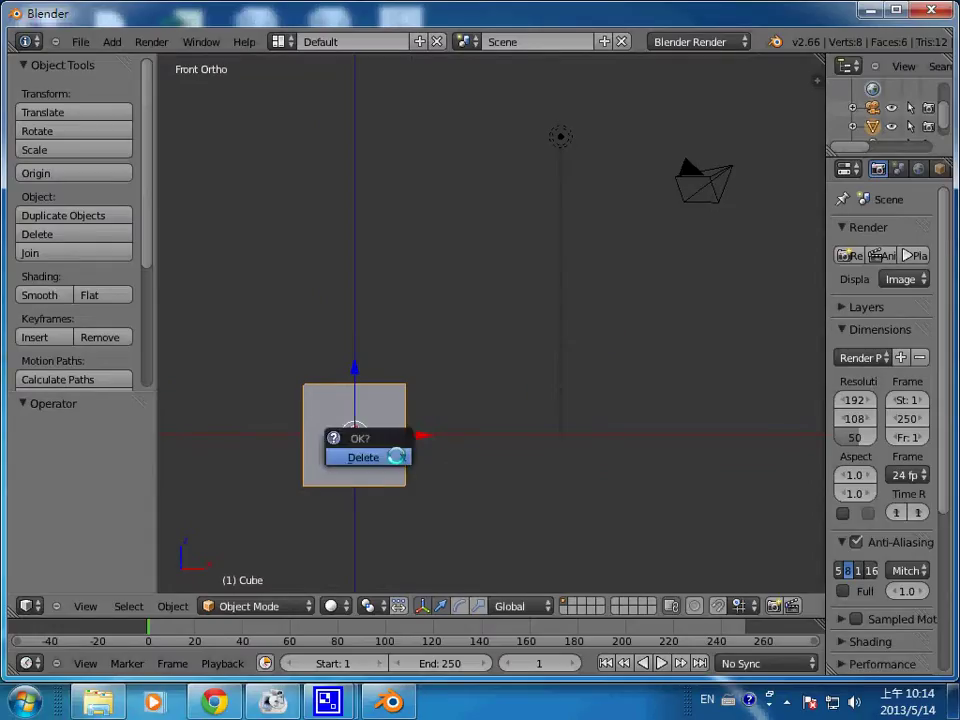
click(395, 455)
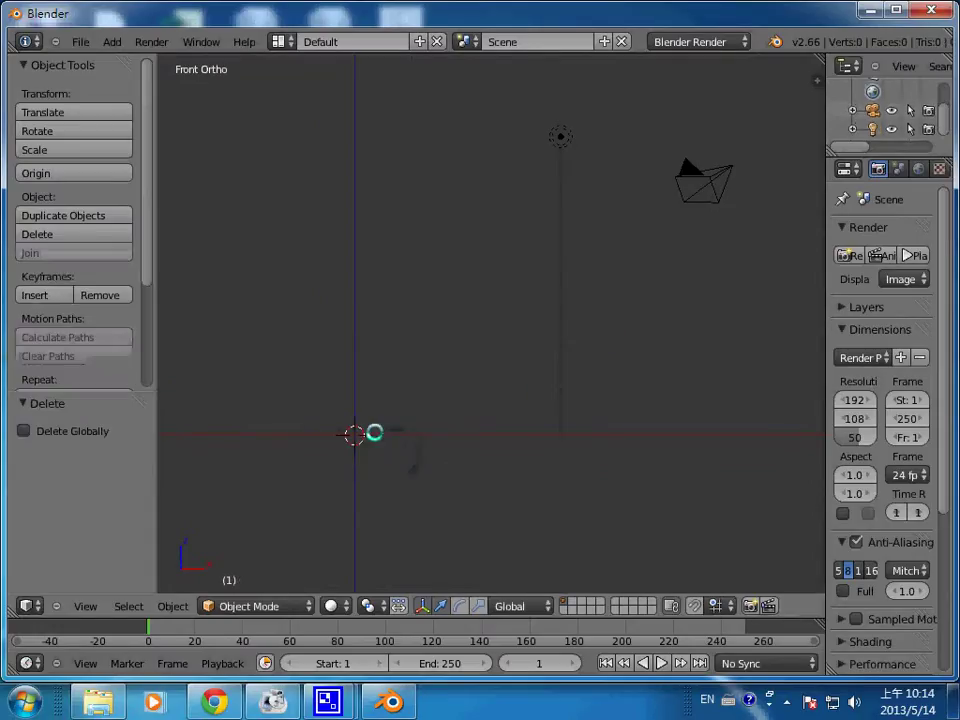
key(shift+a)
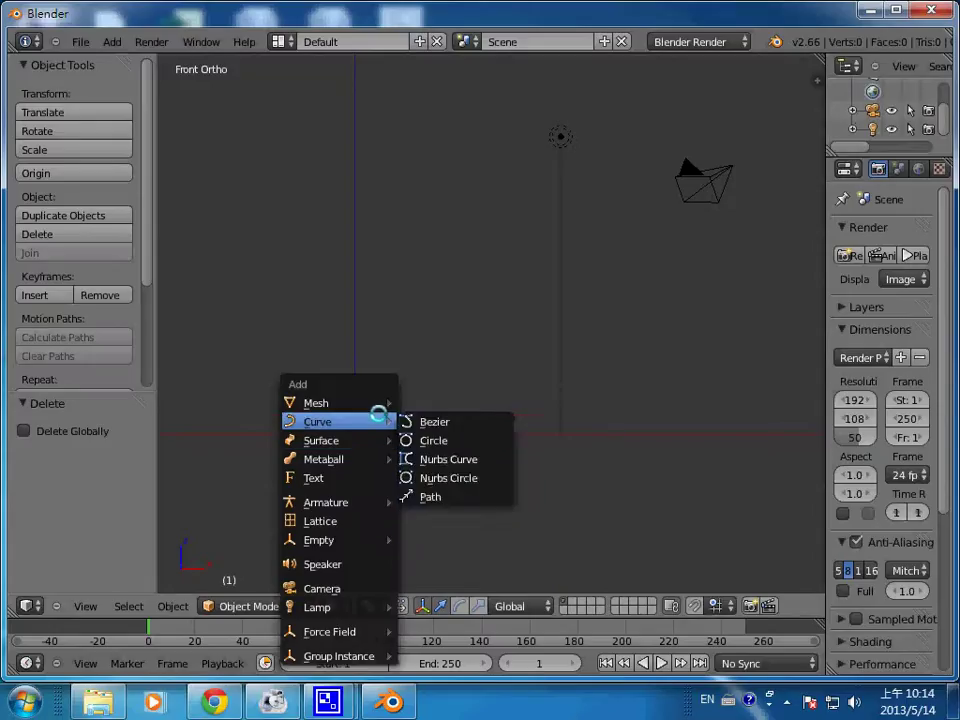
mouse_move(330, 402)
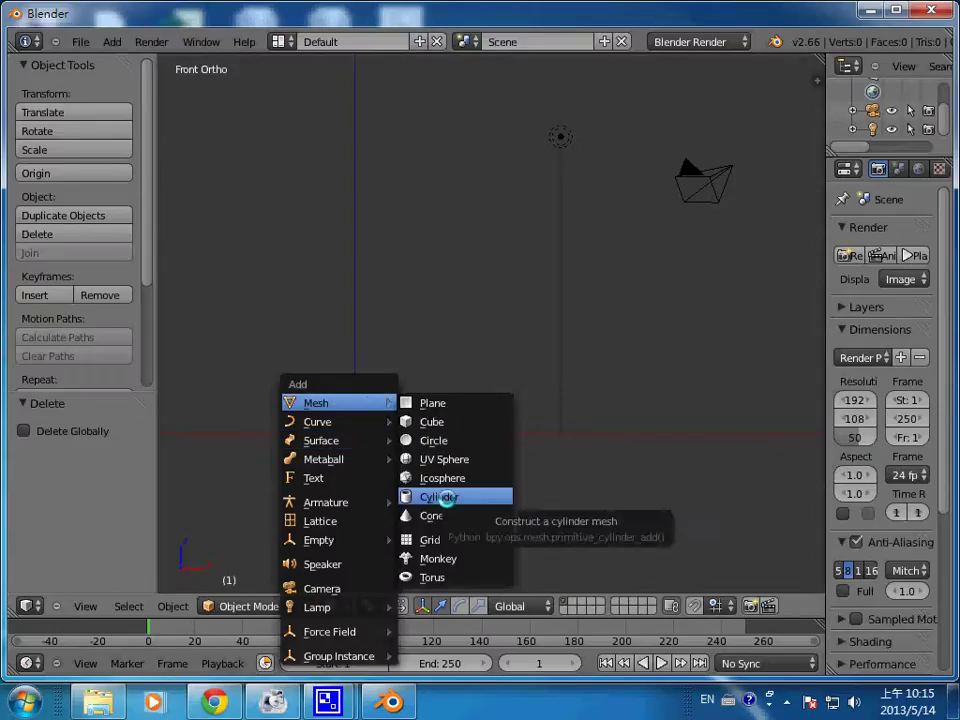
click(443, 497)
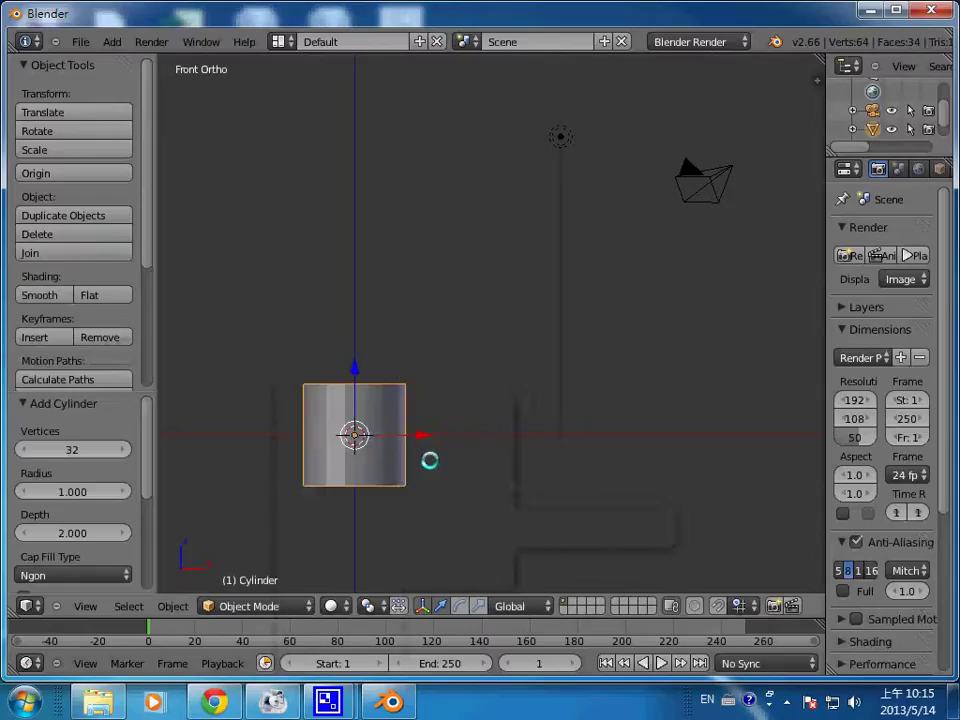
Shrink the cylinder to 0.178, then stretch it along Z into a thin post
key(s)
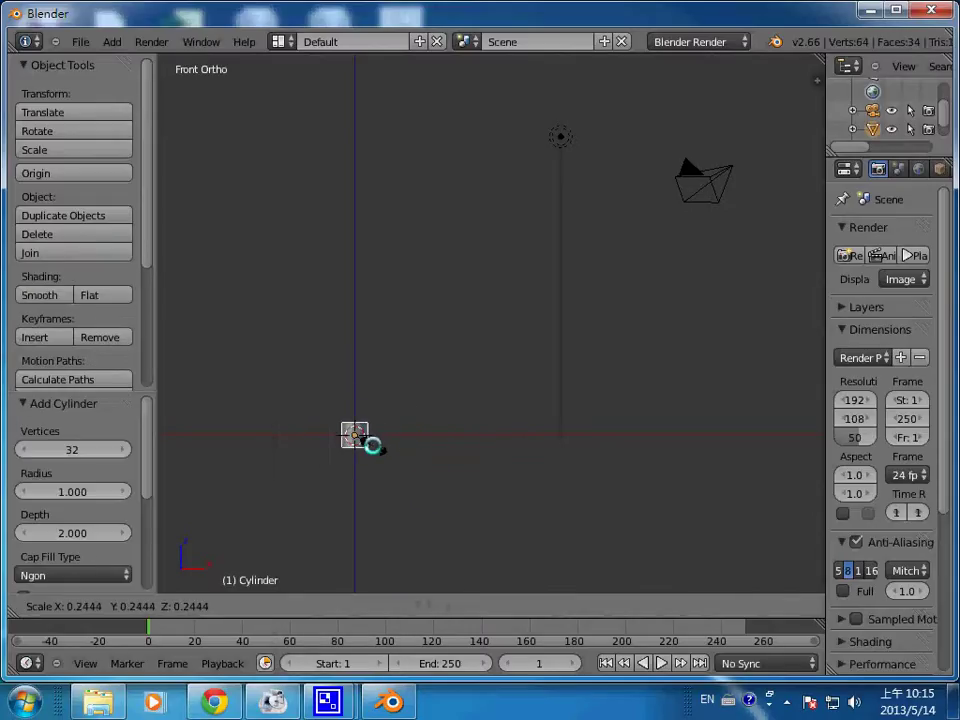
click(368, 444)
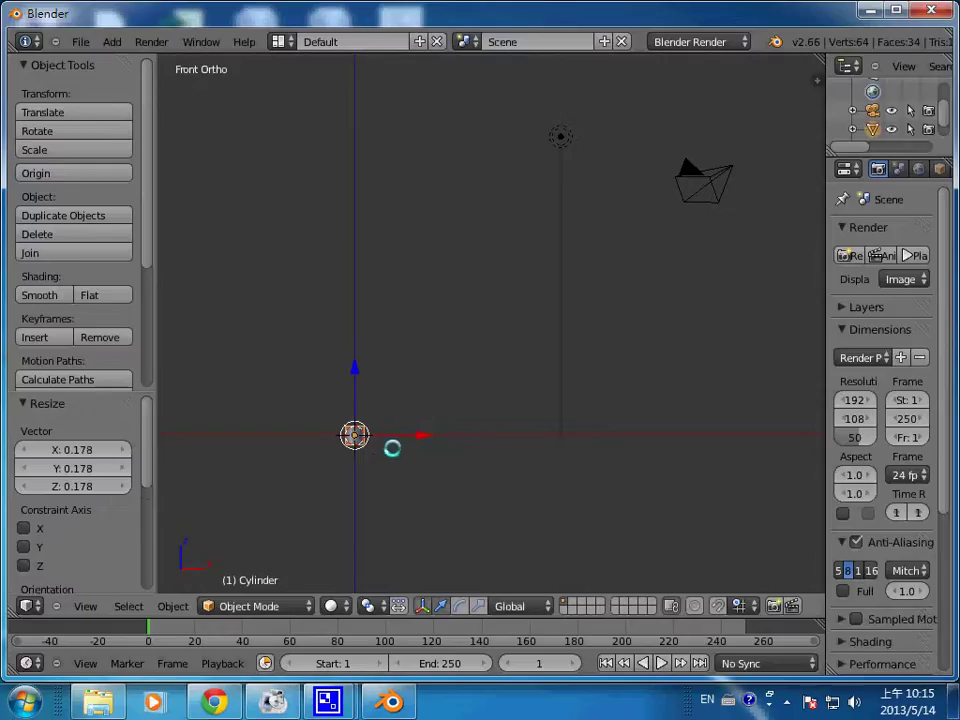
key(s)
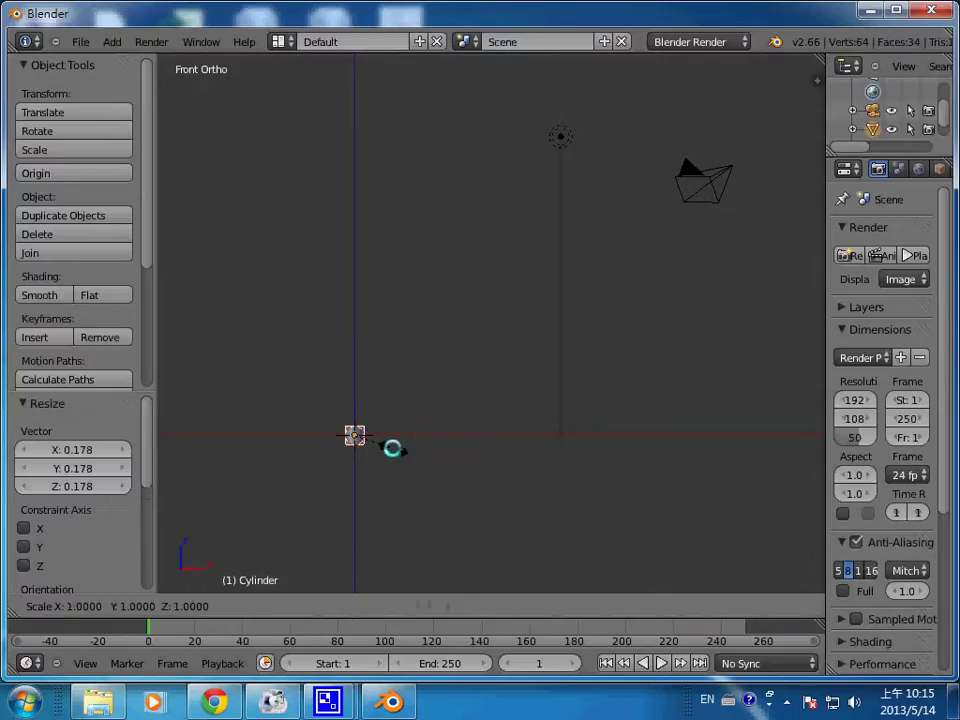
key(z)
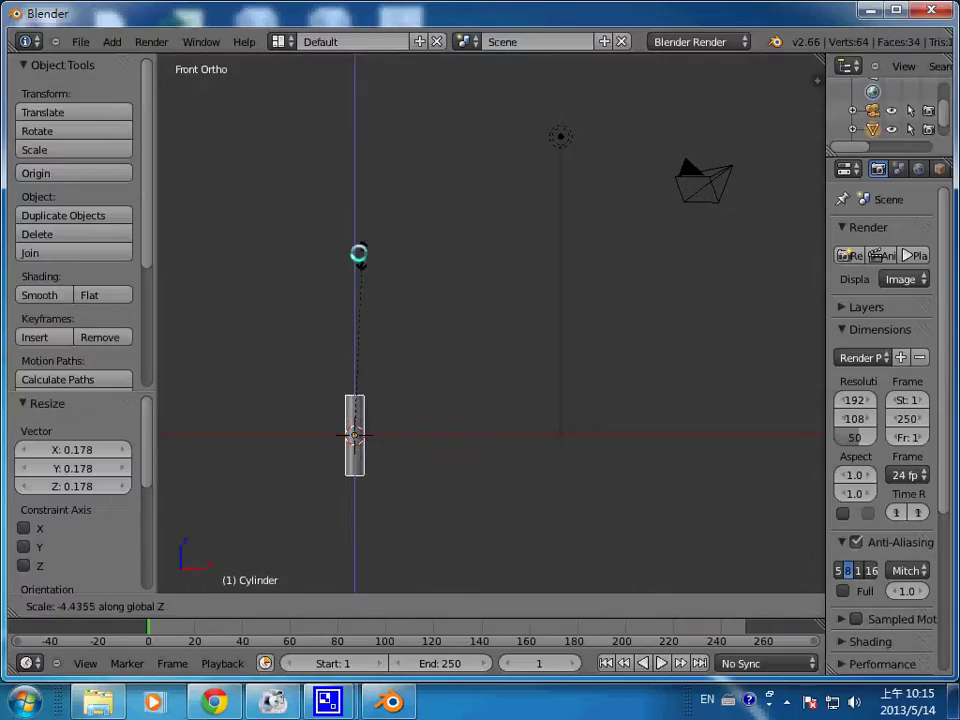
click(357, 244)
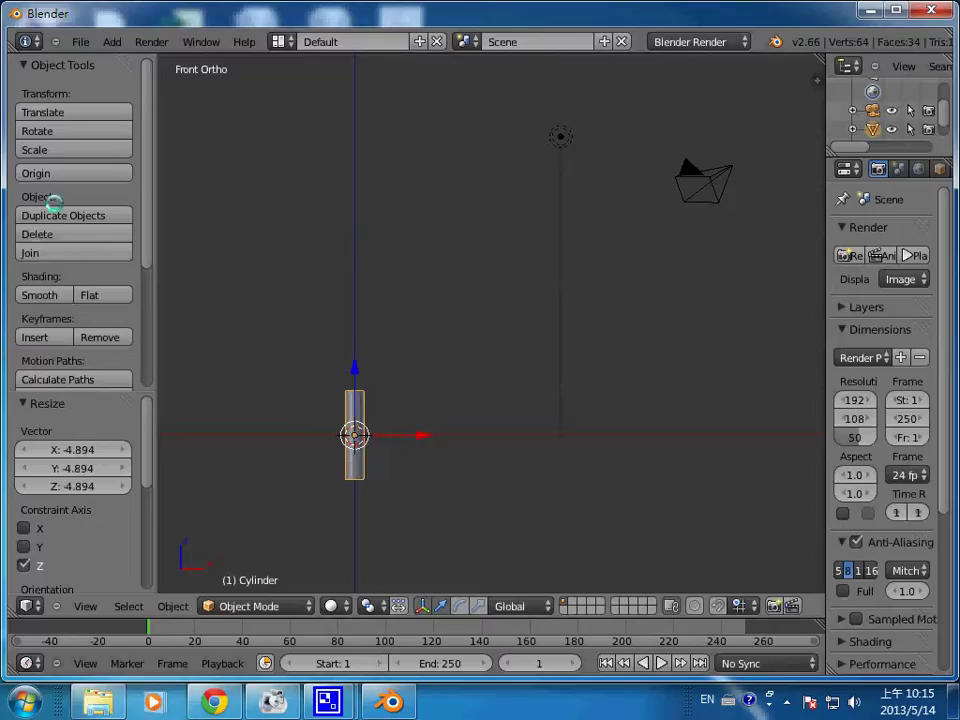
Smooth-shade the cylinder and raise it along Z above the origin
click(42, 293)
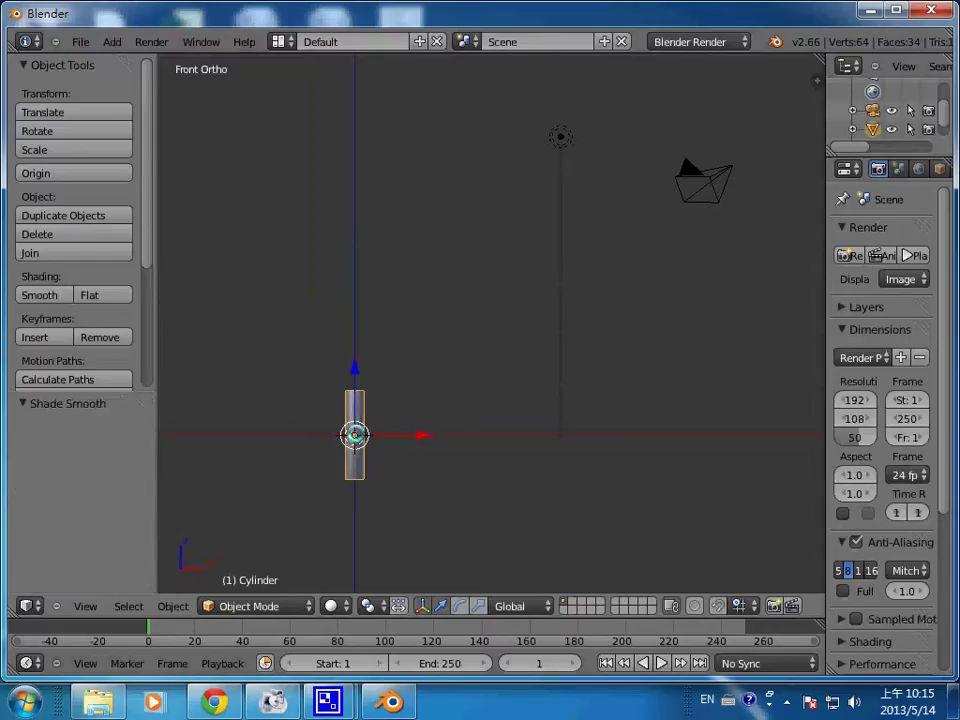
drag(355, 435, 356, 379)
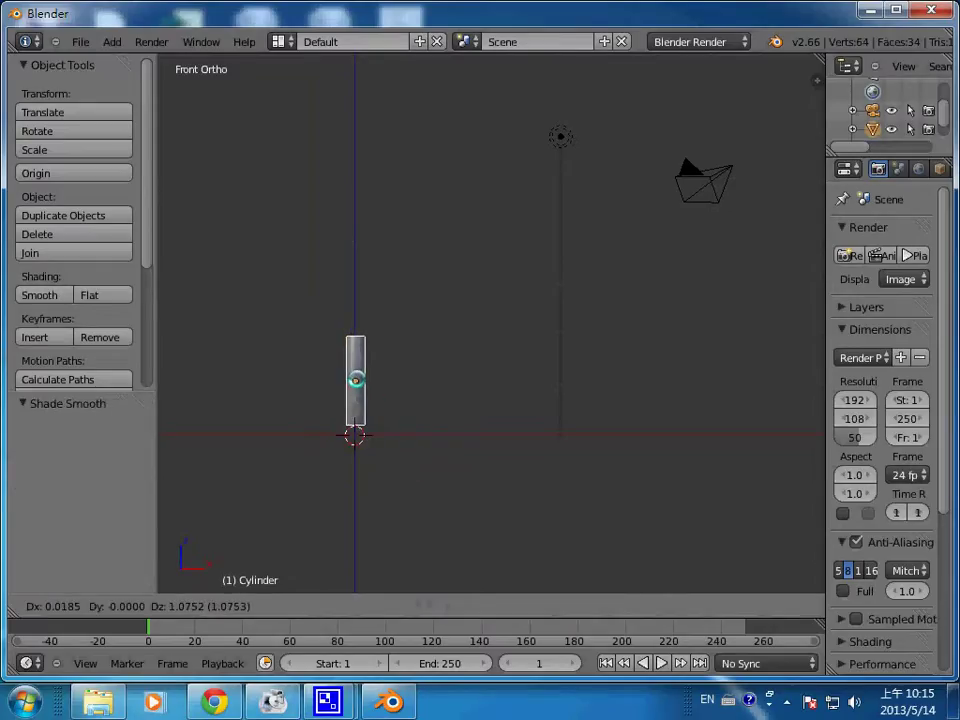
drag(356, 379, 356, 380)
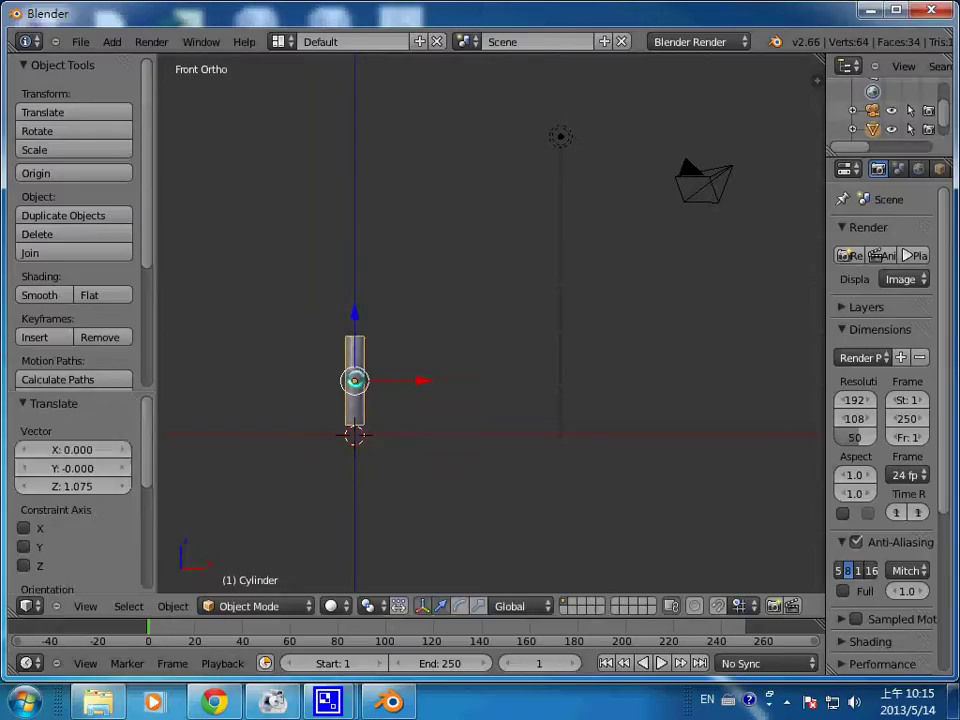
key(ctrl+z)
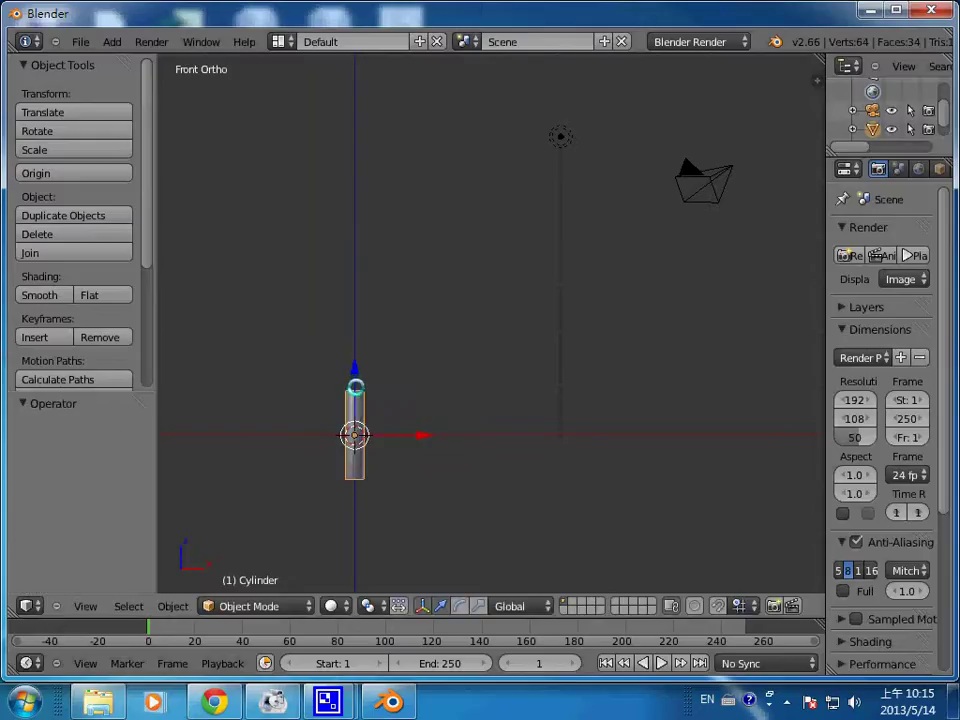
drag(355, 387, 363, 272)
Scale the cylinder to 0.487 and lower it slightly along Z
key(s)
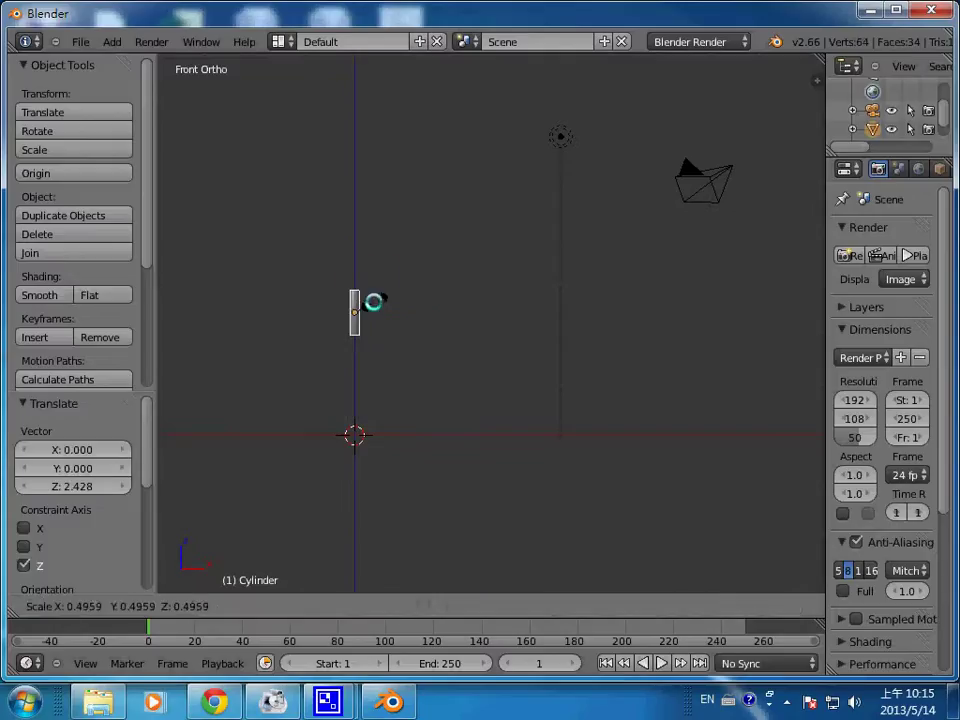
click(373, 303)
key(g)
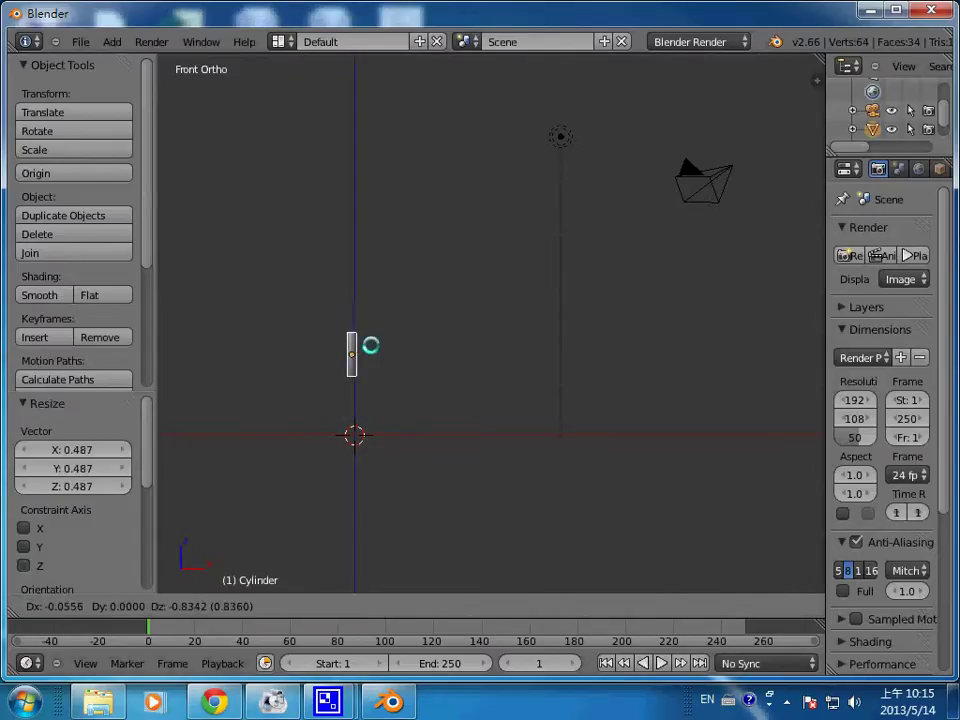
click(372, 340)
key(ctrl+z)
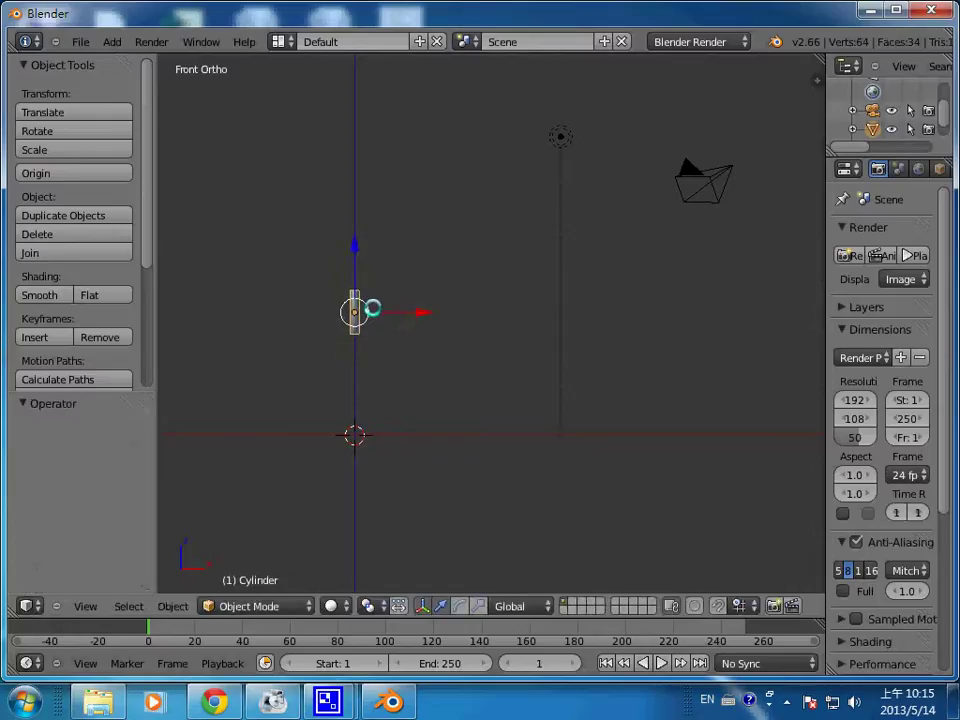
key(g)
key(z)
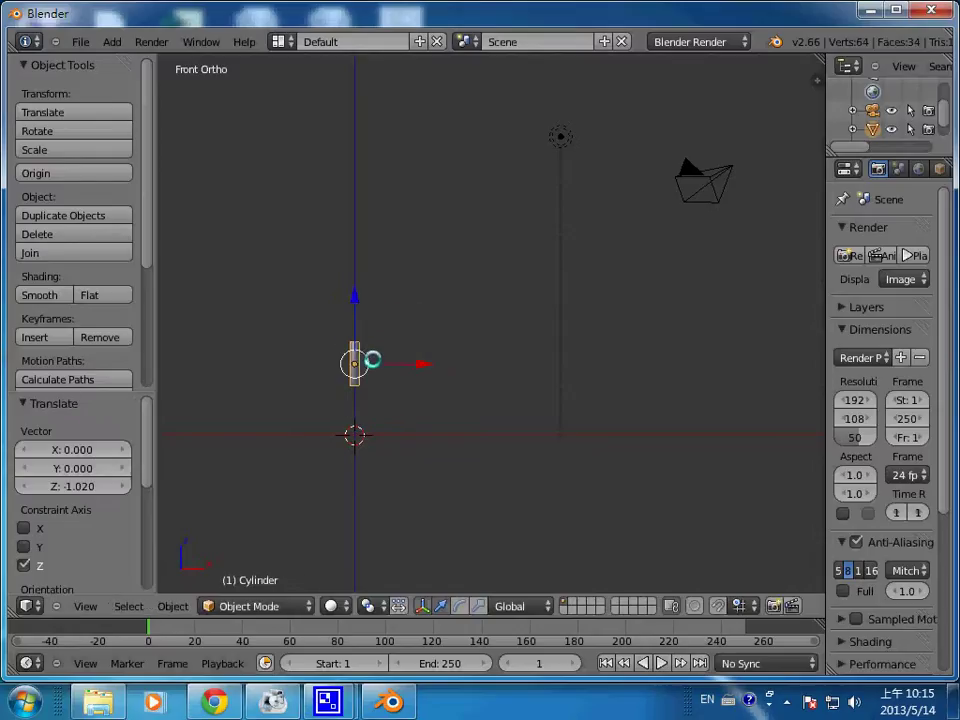
click(372, 356)
Render the rod, enlarge it by 1.309, and render again to compare
key(F12)
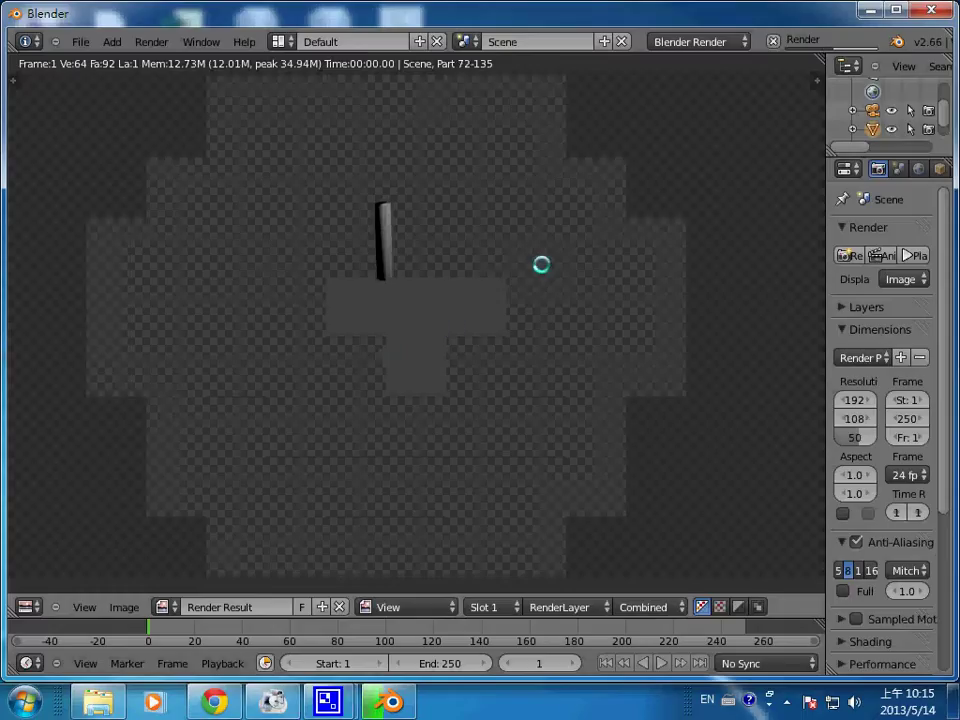
key(Escape)
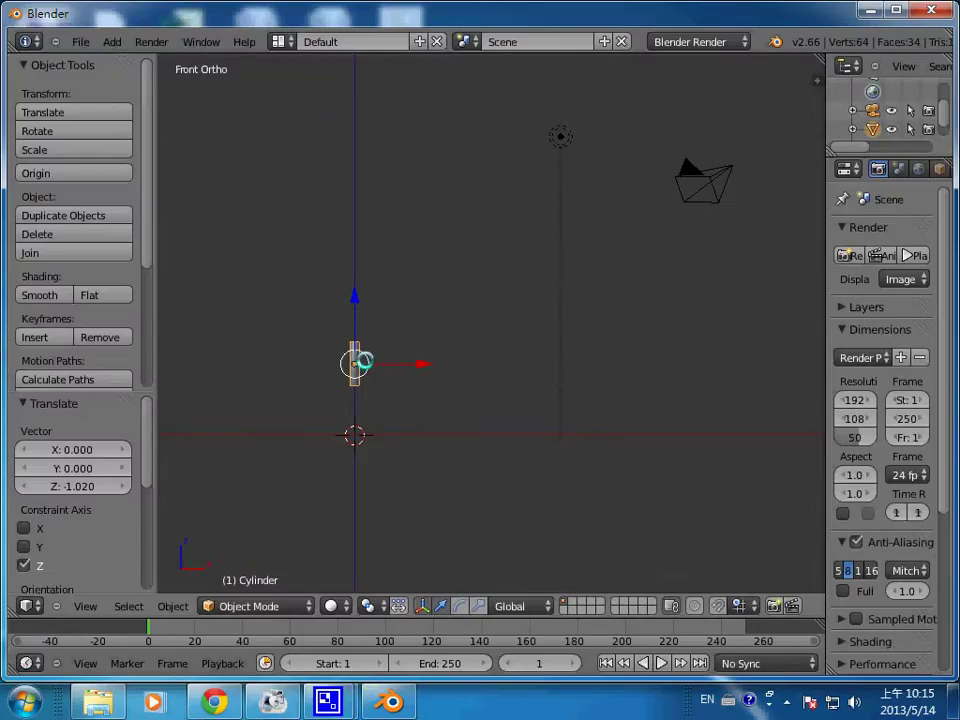
key(s)
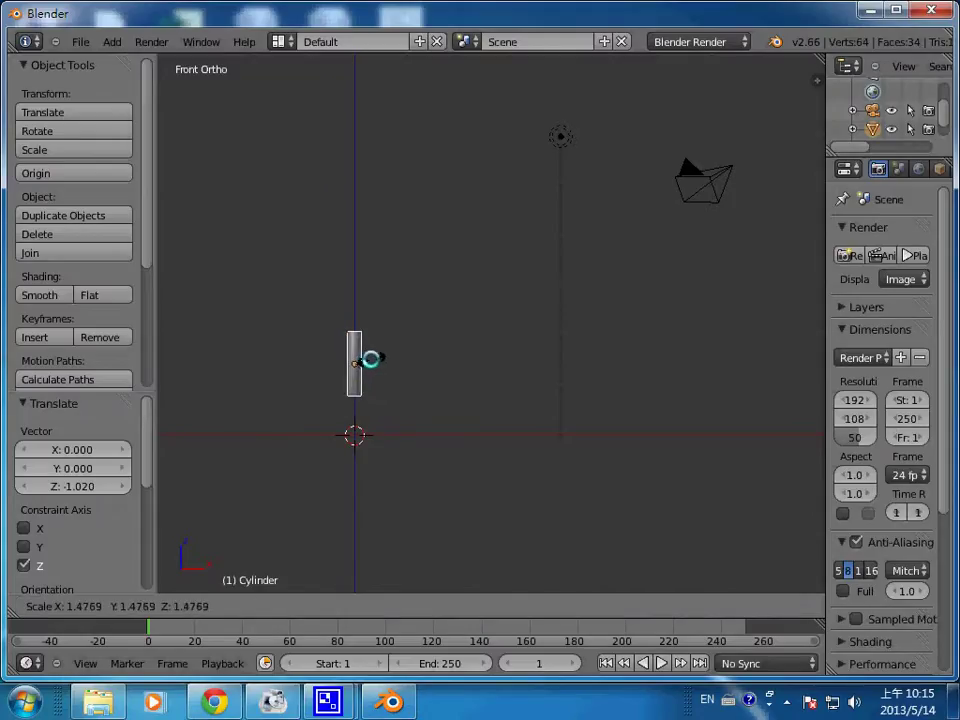
click(366, 360)
key(F12)
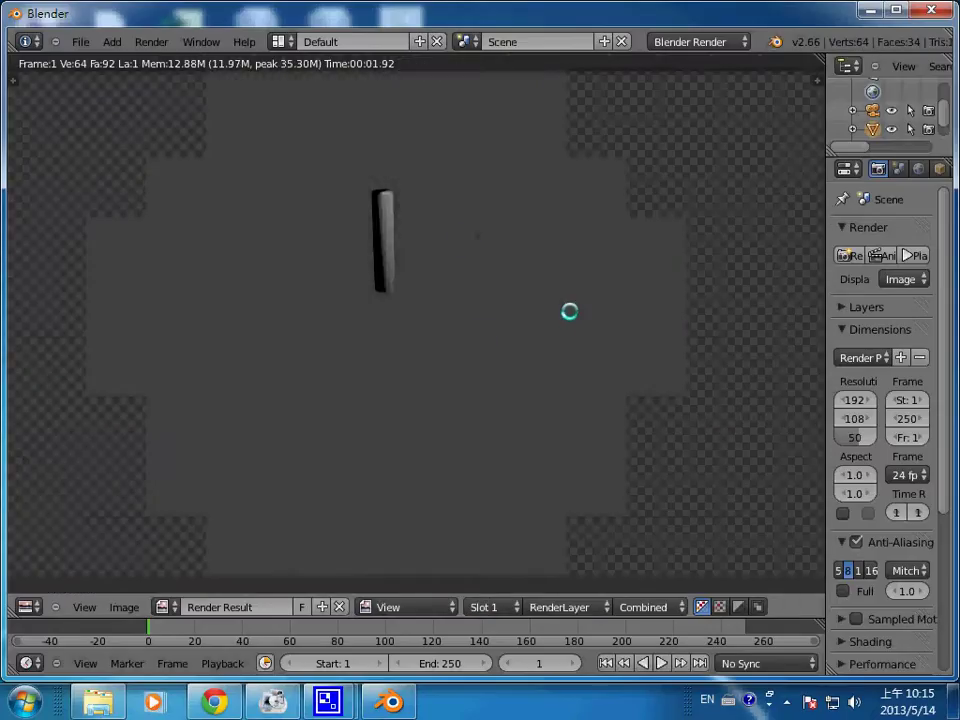
key(Escape)
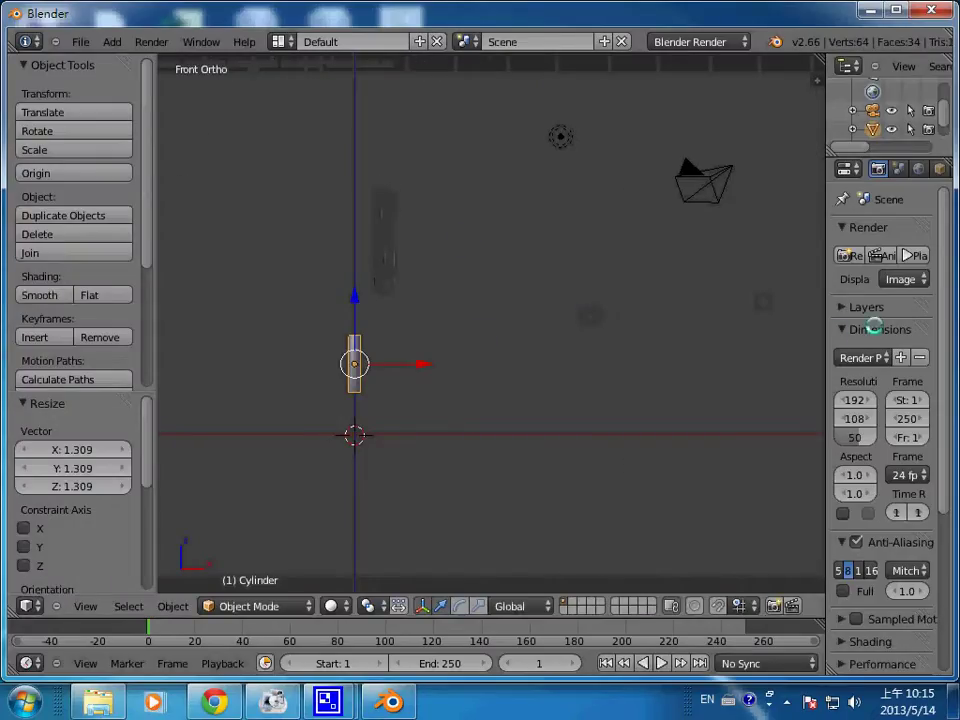
Widen the properties area and bring Blender back in front of the BLENDER folder window
drag(828, 332, 655, 326)
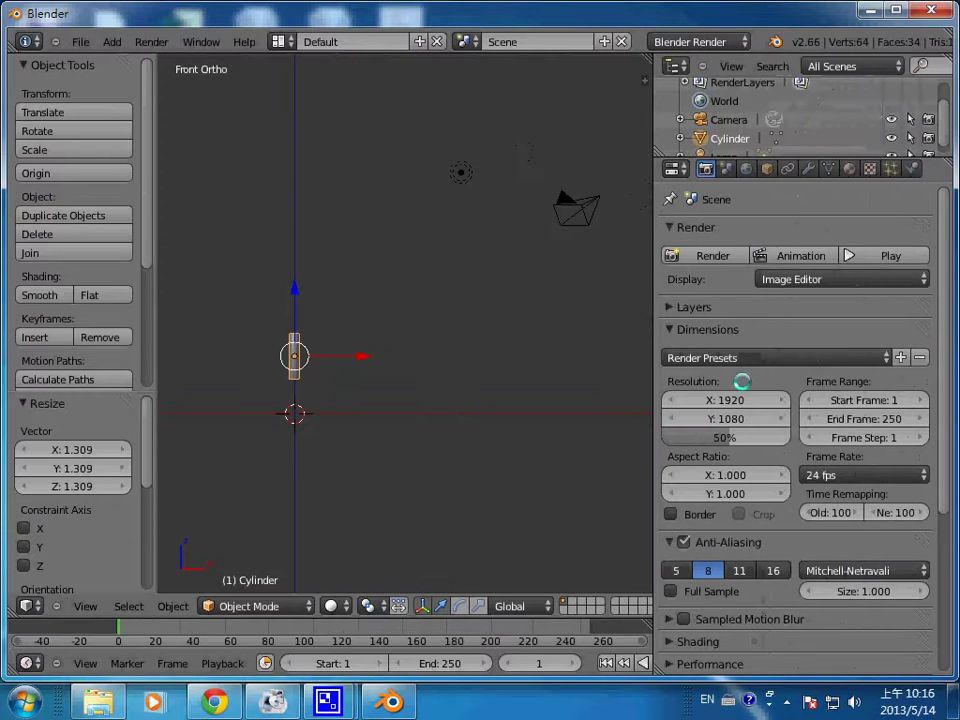
click(98, 701)
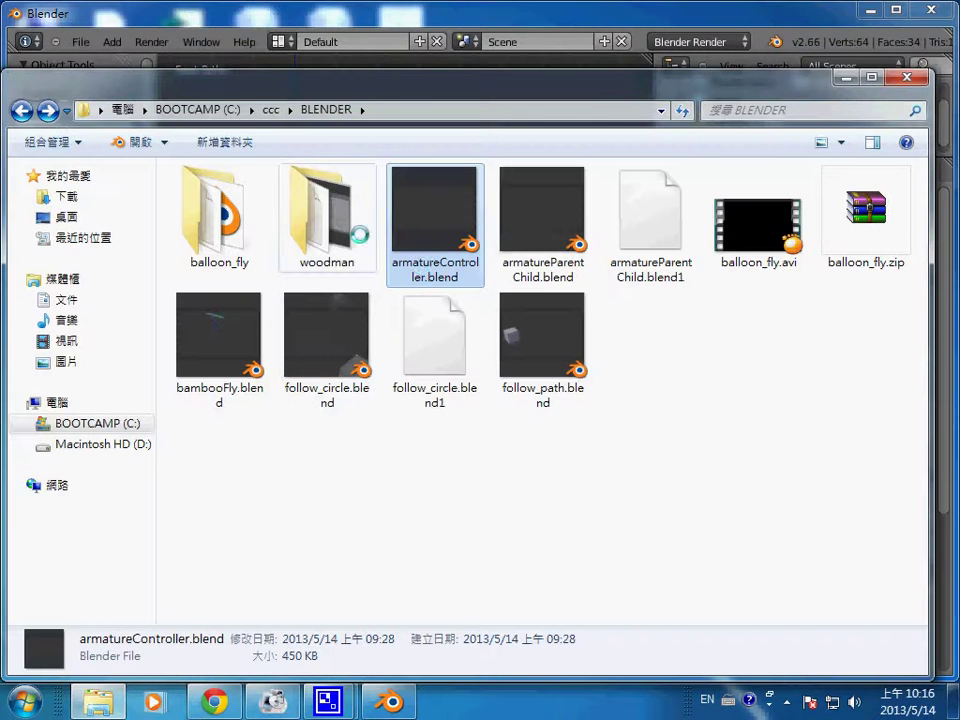
click(390, 701)
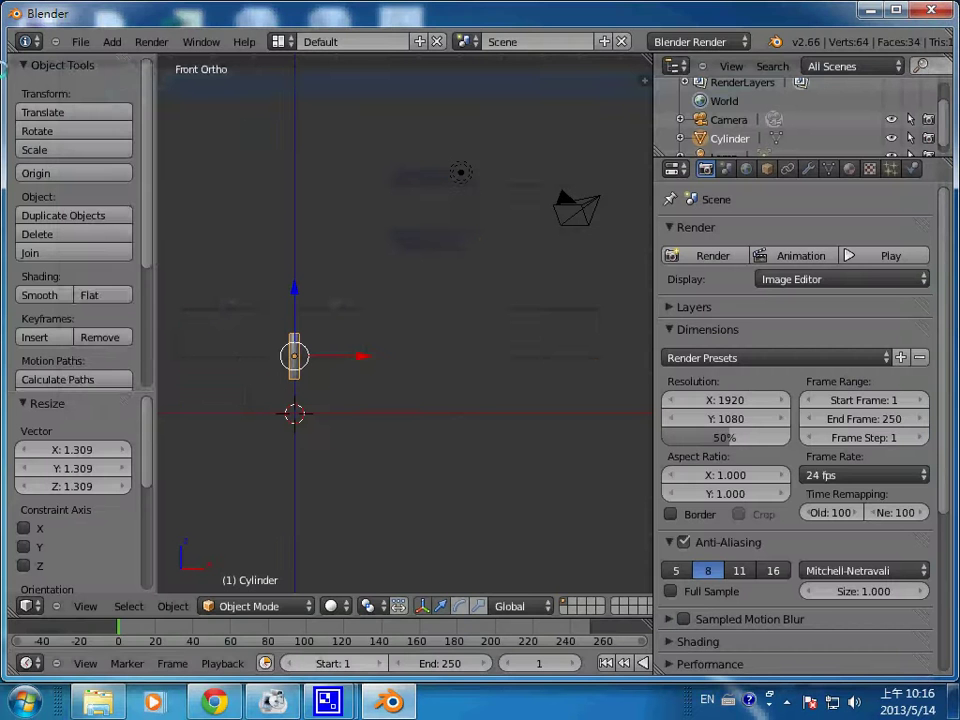
In the Save dialog, create a new woodman_armature folder under BLENDER
click(80, 42)
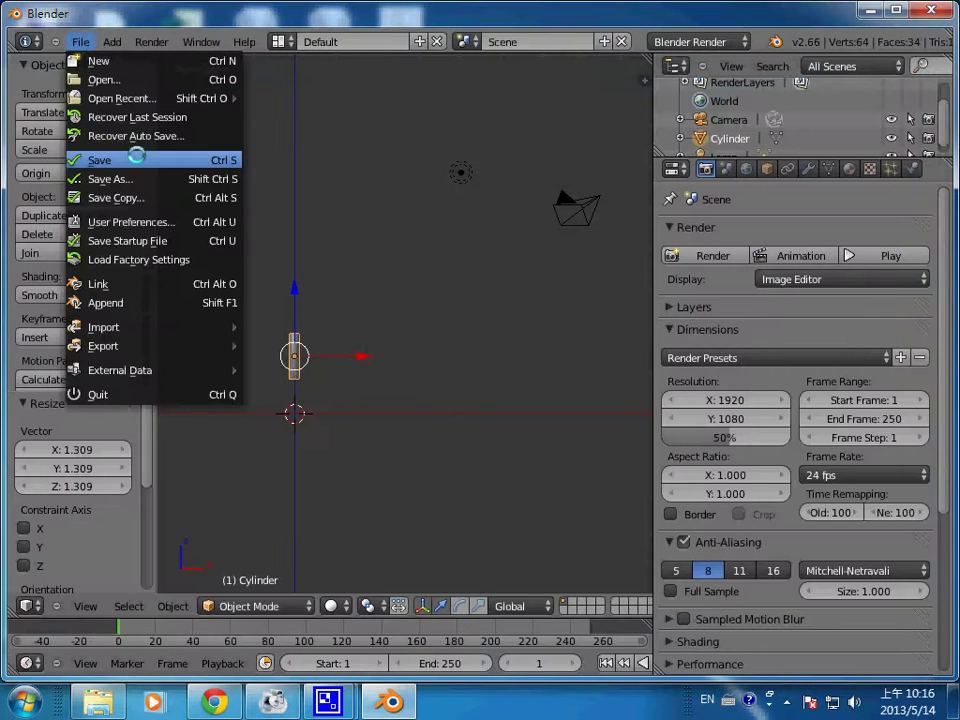
click(100, 156)
click(266, 136)
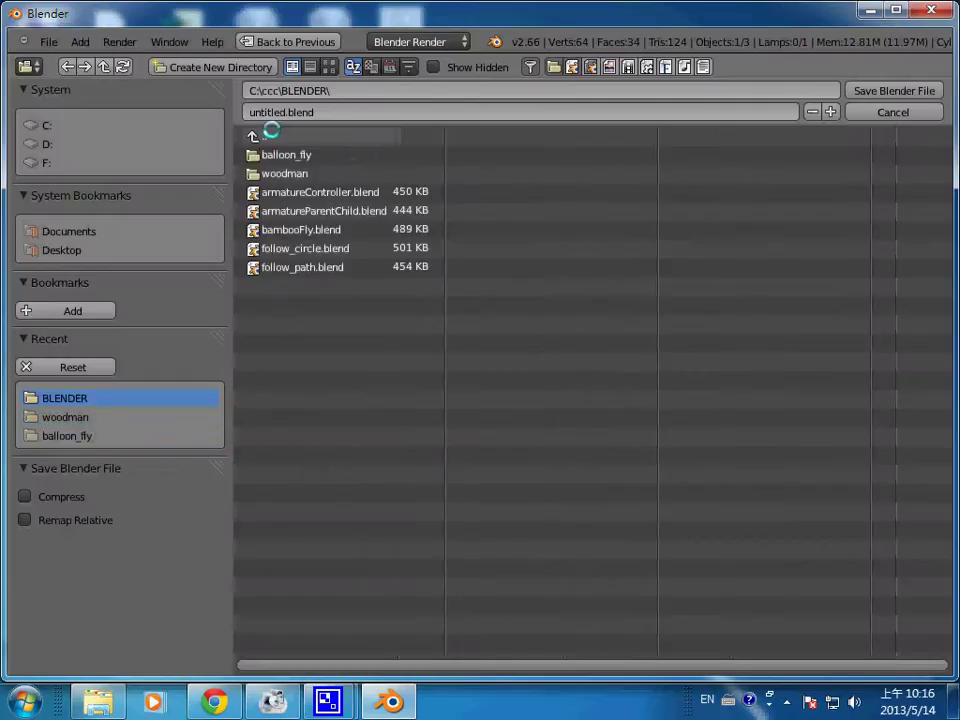
click(198, 66)
click(200, 66)
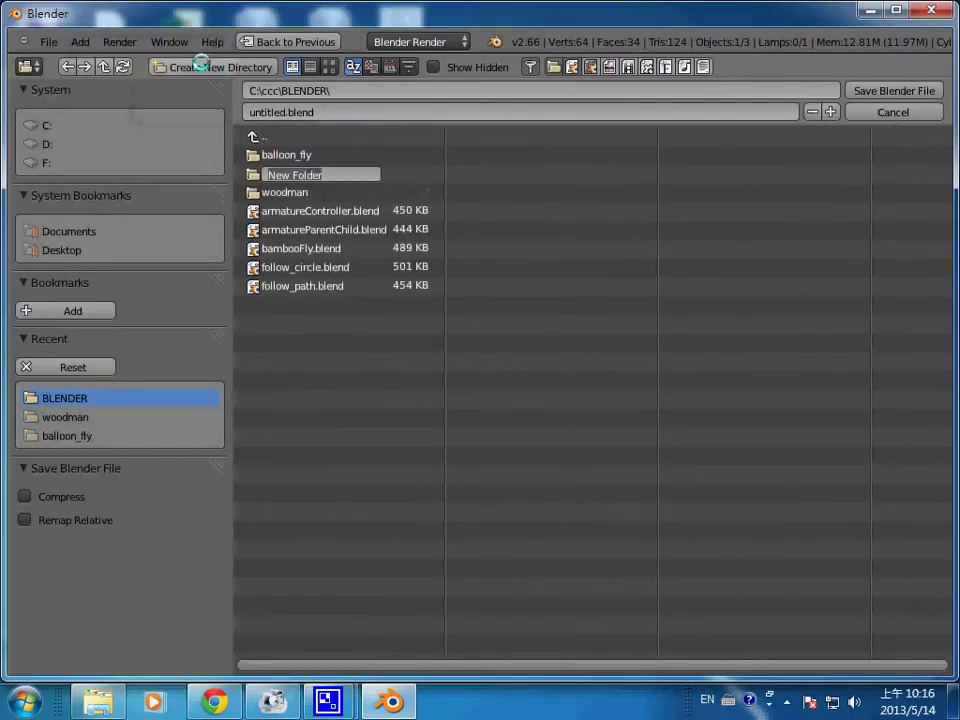
text(woodman_armature)
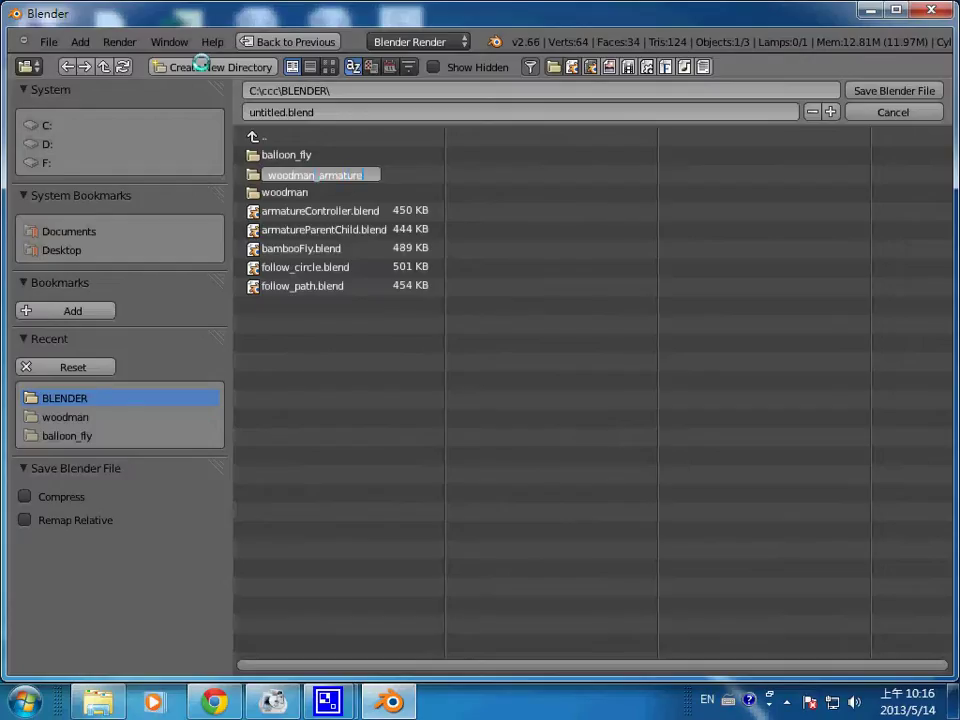
key(Return)
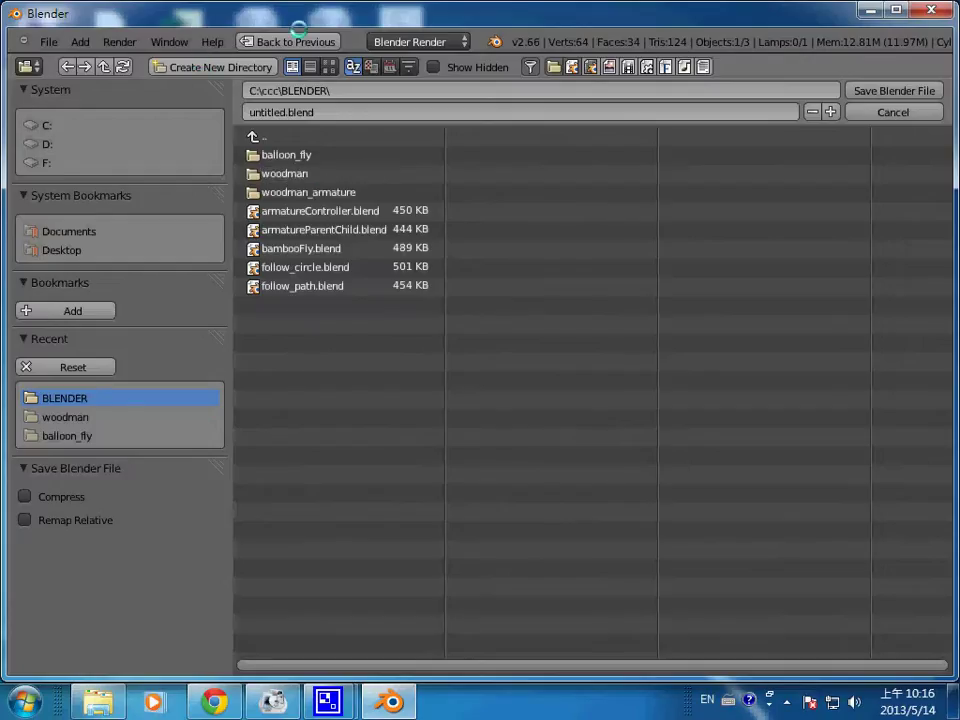
Save the scene as woodman.blend inside the woodman_armature folder
click(306, 191)
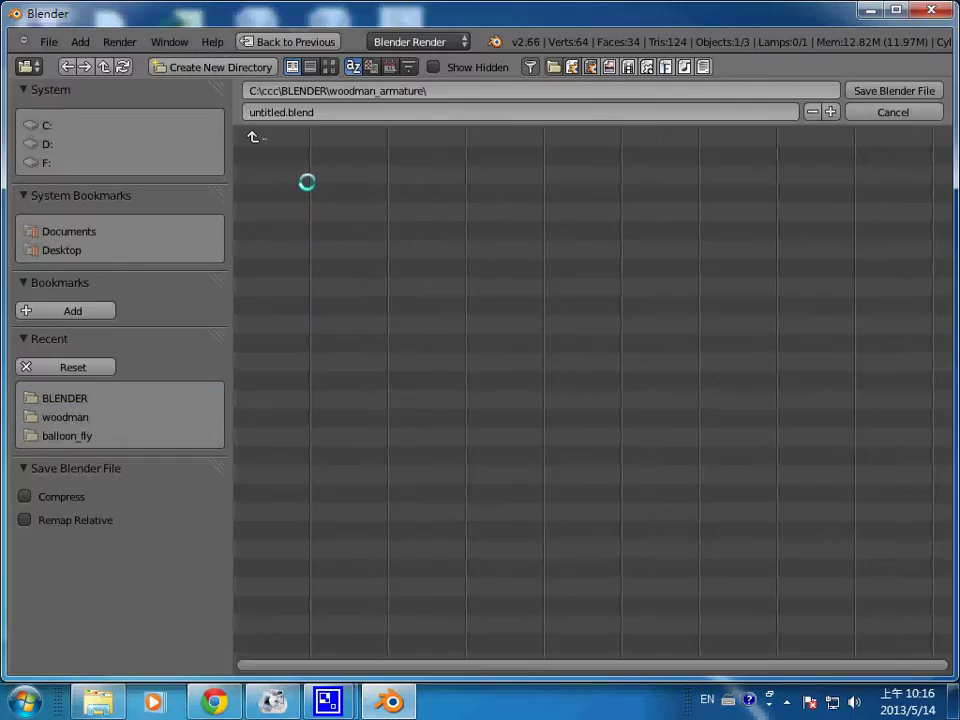
click(367, 113)
key(Delete)
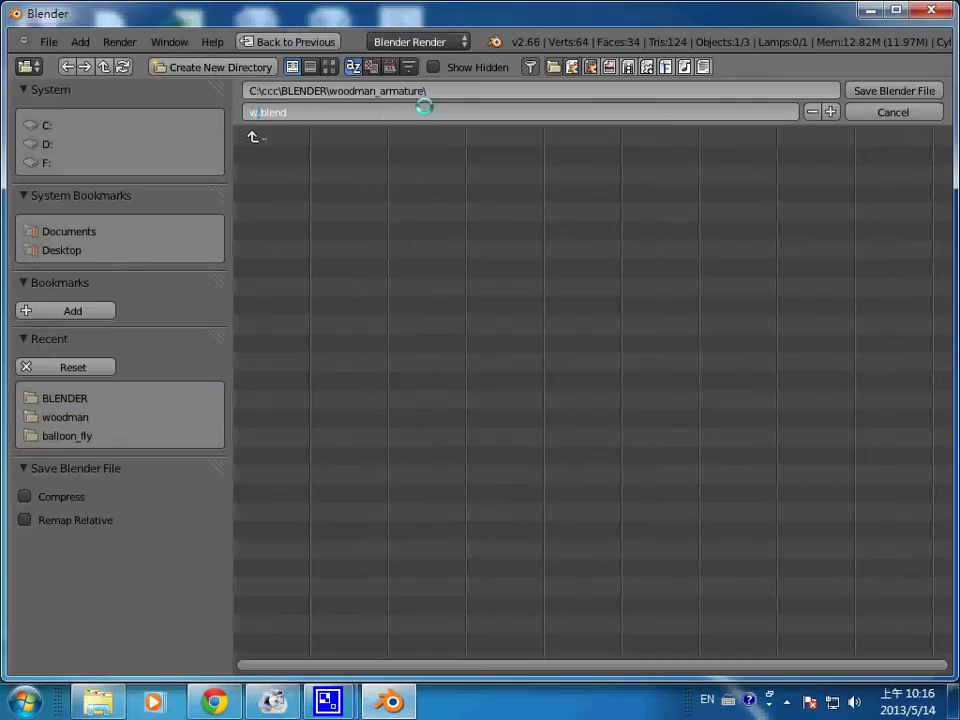
text(oodman)
key(Return)
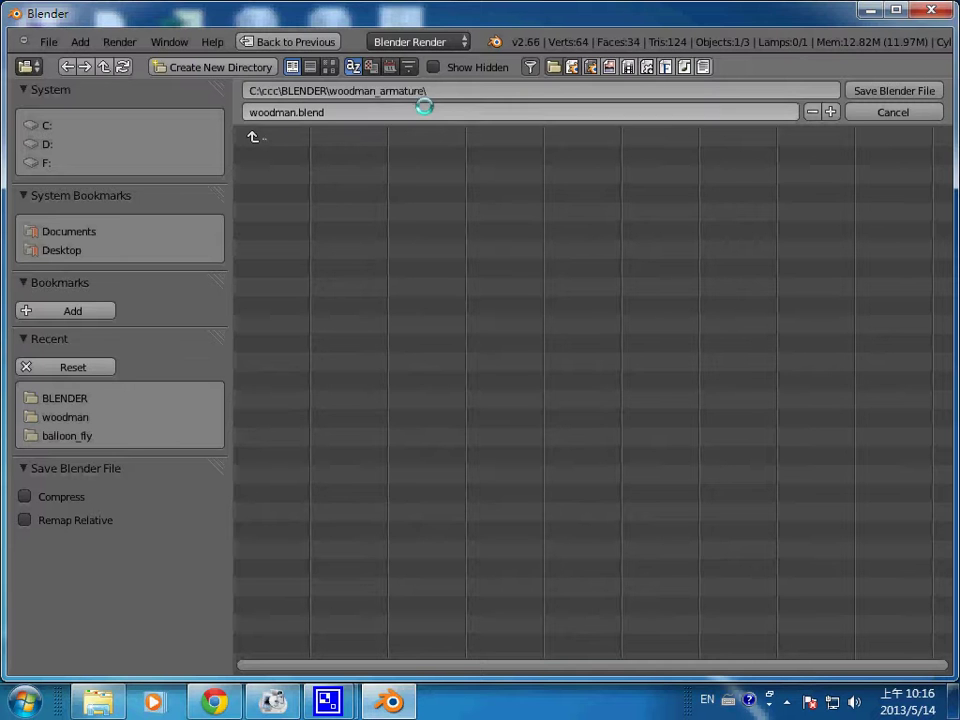
click(916, 91)
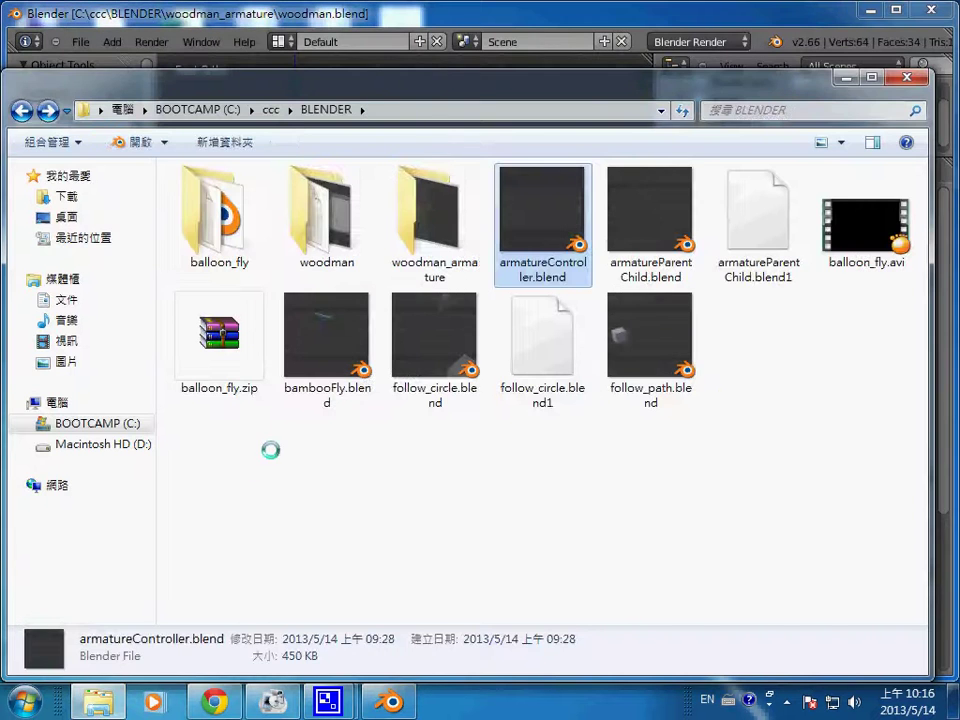
Move WoodFine0007_thumblarge.jpg from the woodman folder into woodman_armature
double_click(335, 228)
right_click(345, 223)
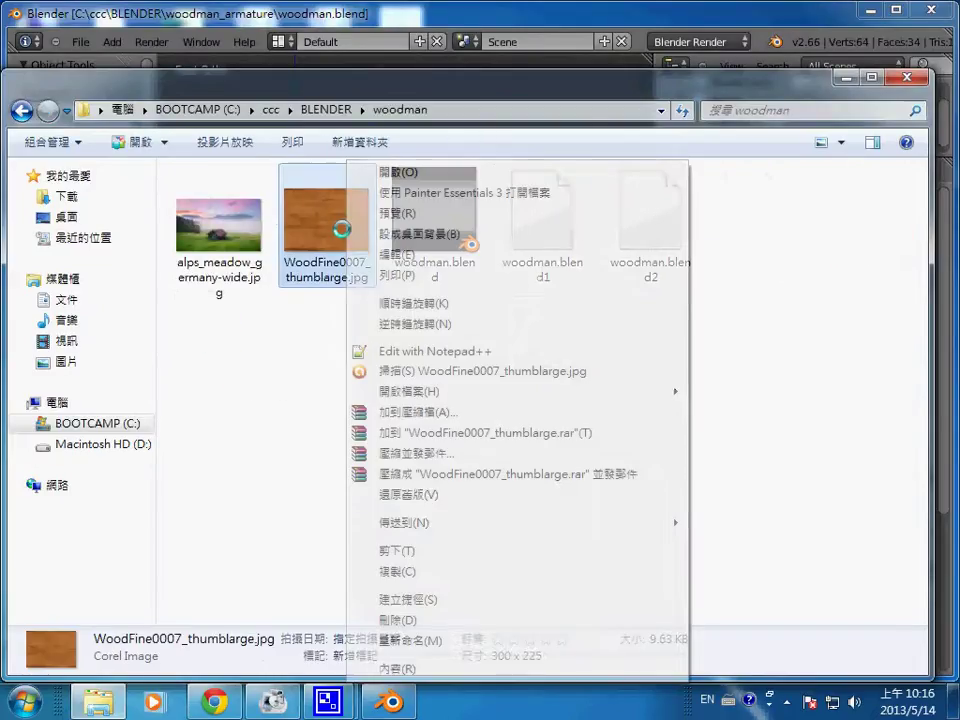
click(467, 551)
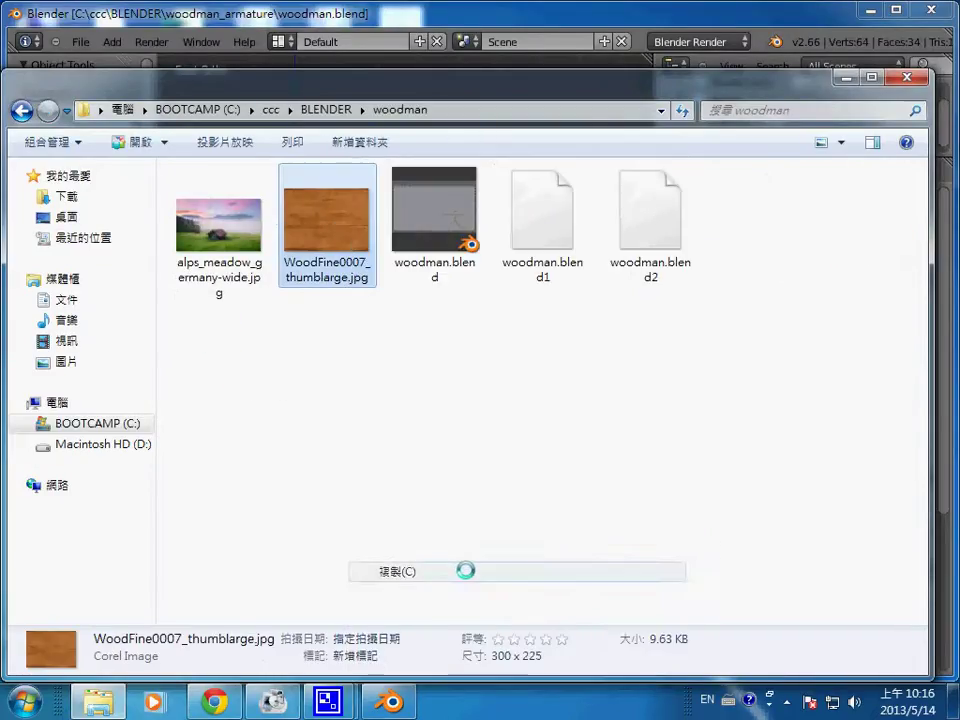
click(21, 110)
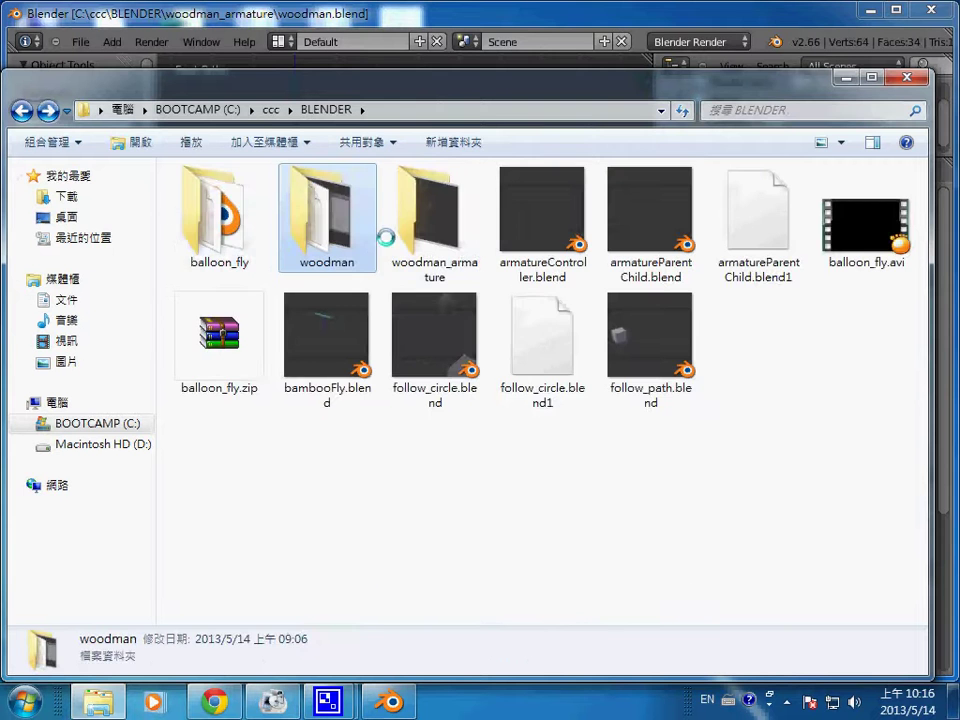
double_click(403, 229)
right_click(379, 299)
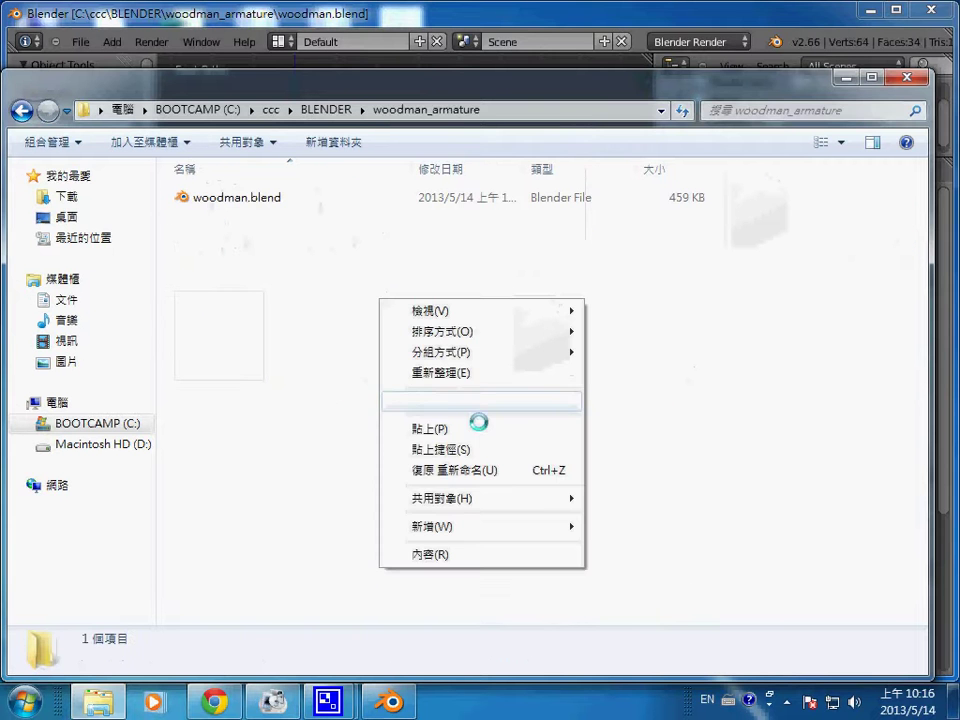
click(430, 428)
Give the Cylinder a new material, Material.001, and a new texture
click(390, 700)
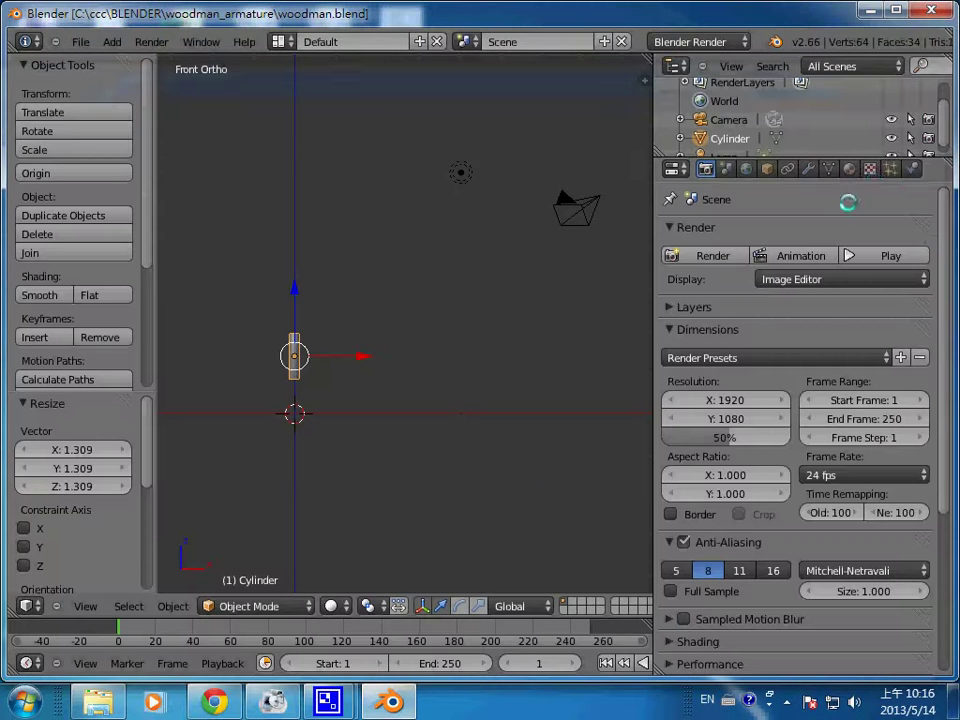
click(849, 168)
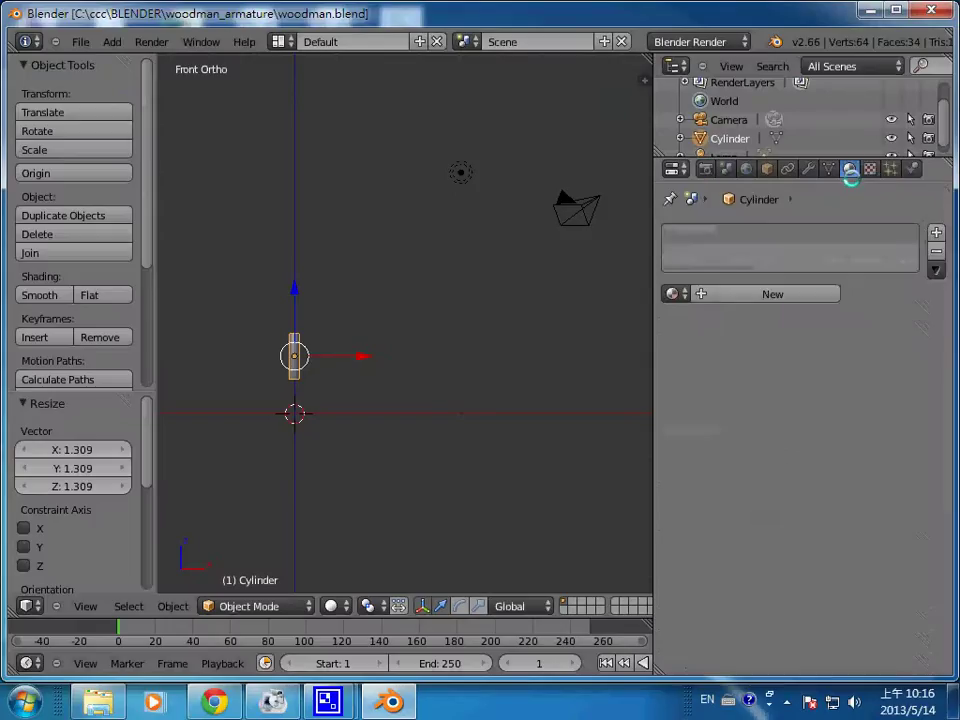
click(790, 294)
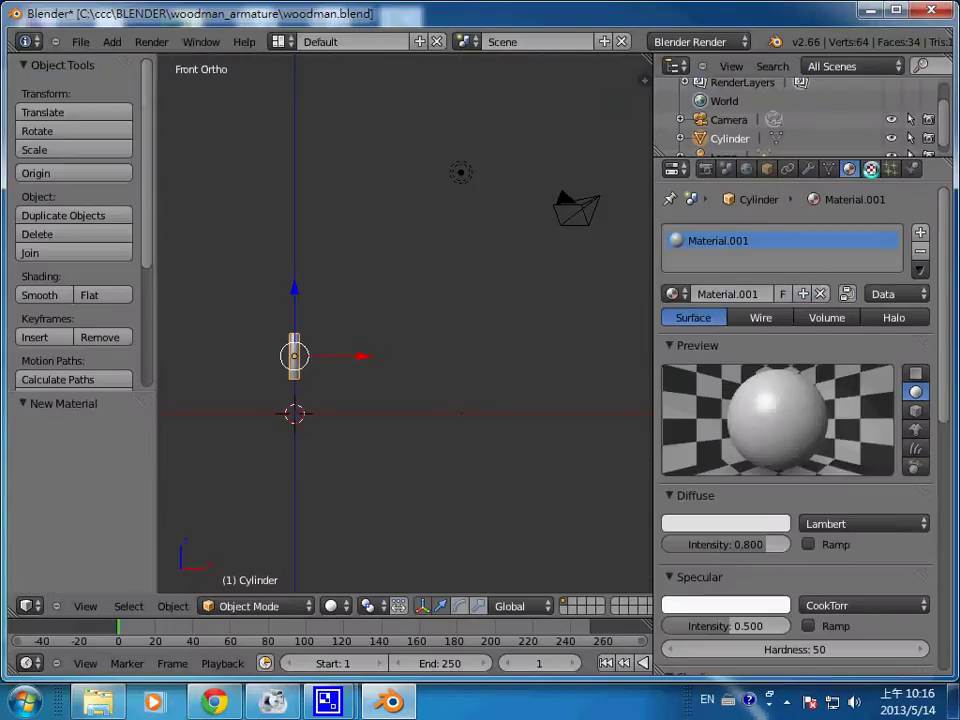
click(870, 168)
click(880, 362)
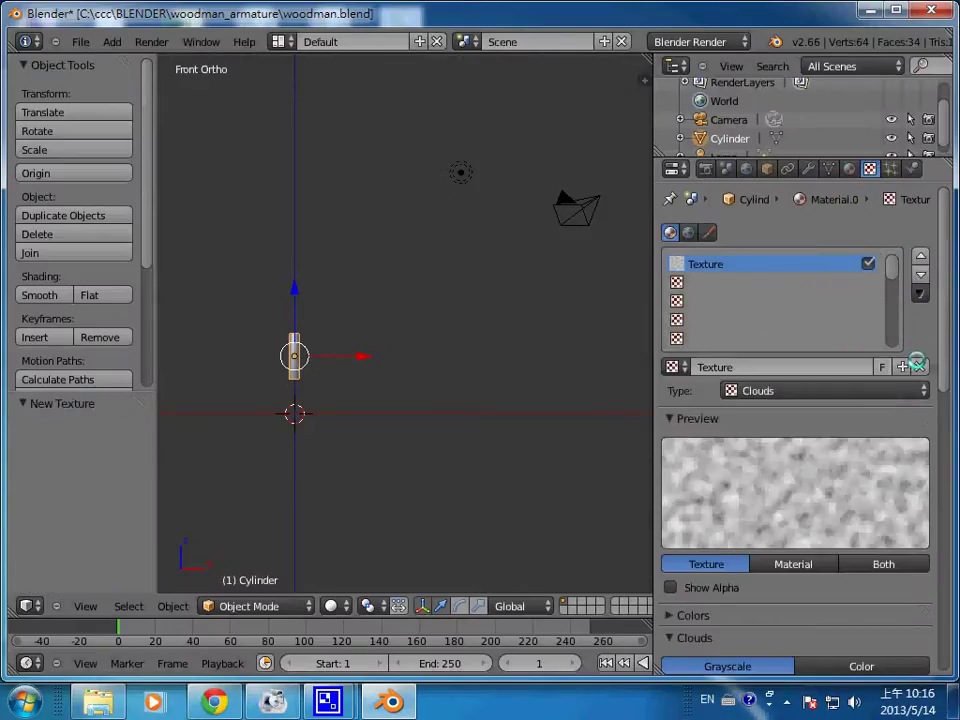
Make the texture an Image texture loaded from WoodFine0007_thumblarge.jpg
click(912, 390)
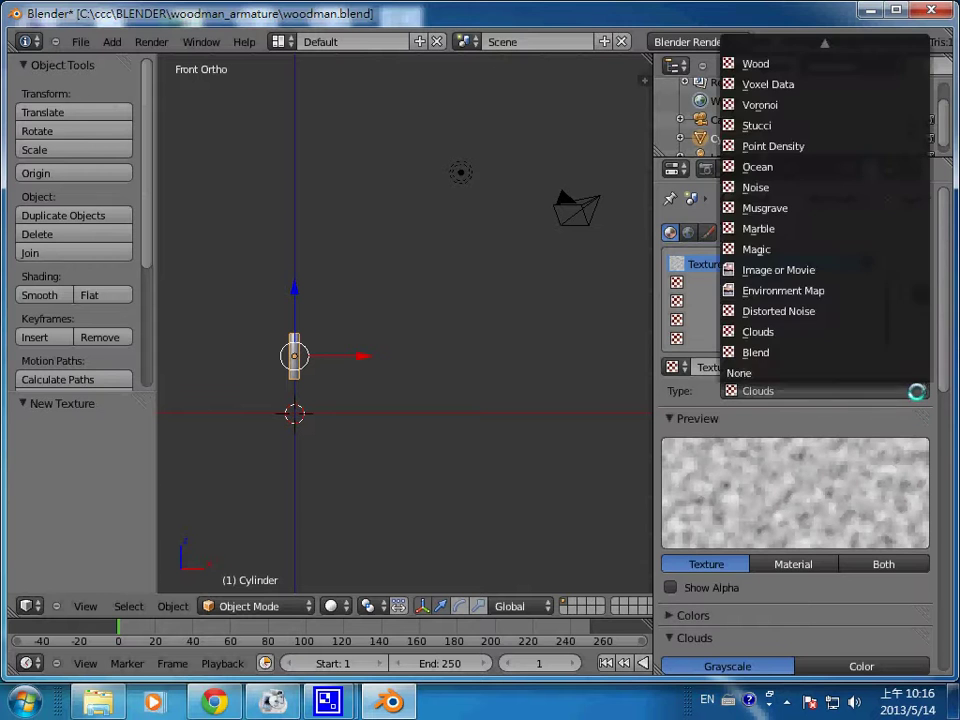
click(900, 270)
scroll(920, 420, down, 5)
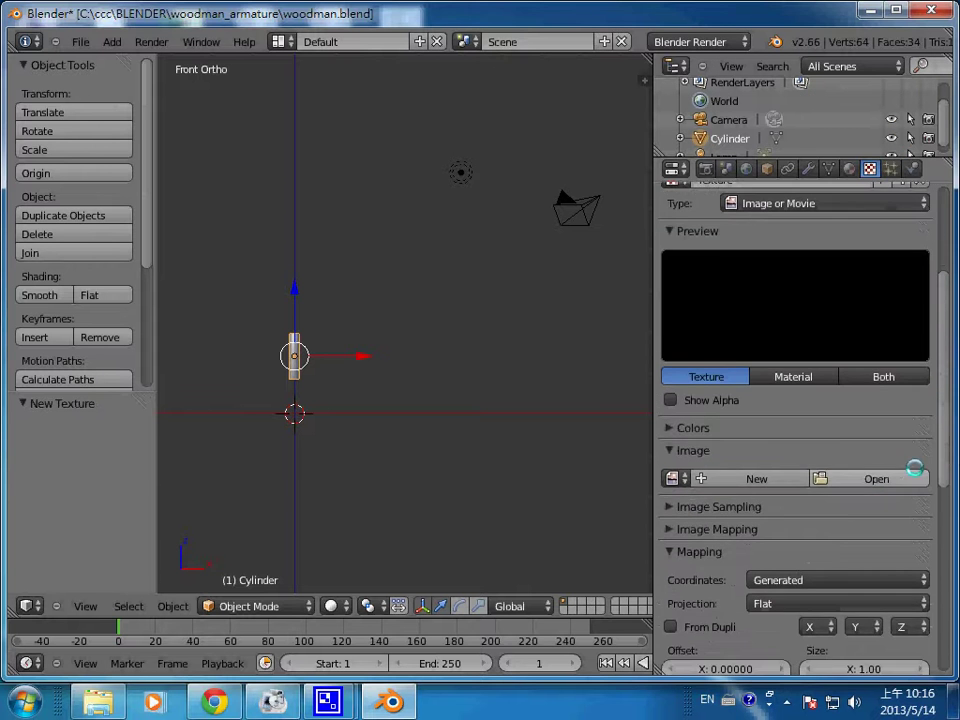
click(915, 476)
click(380, 155)
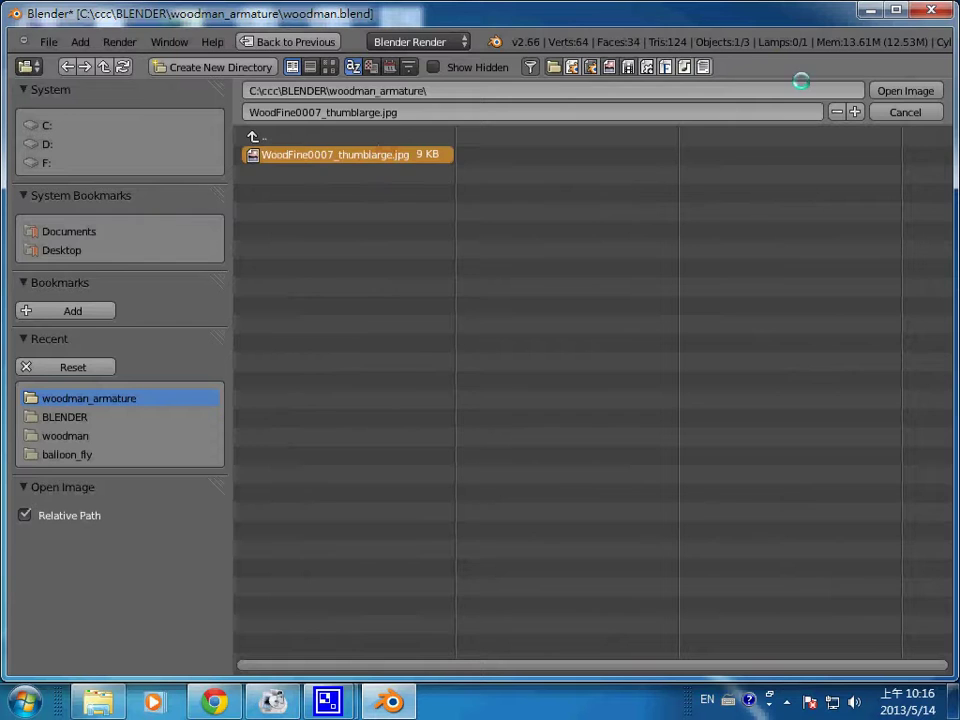
click(882, 90)
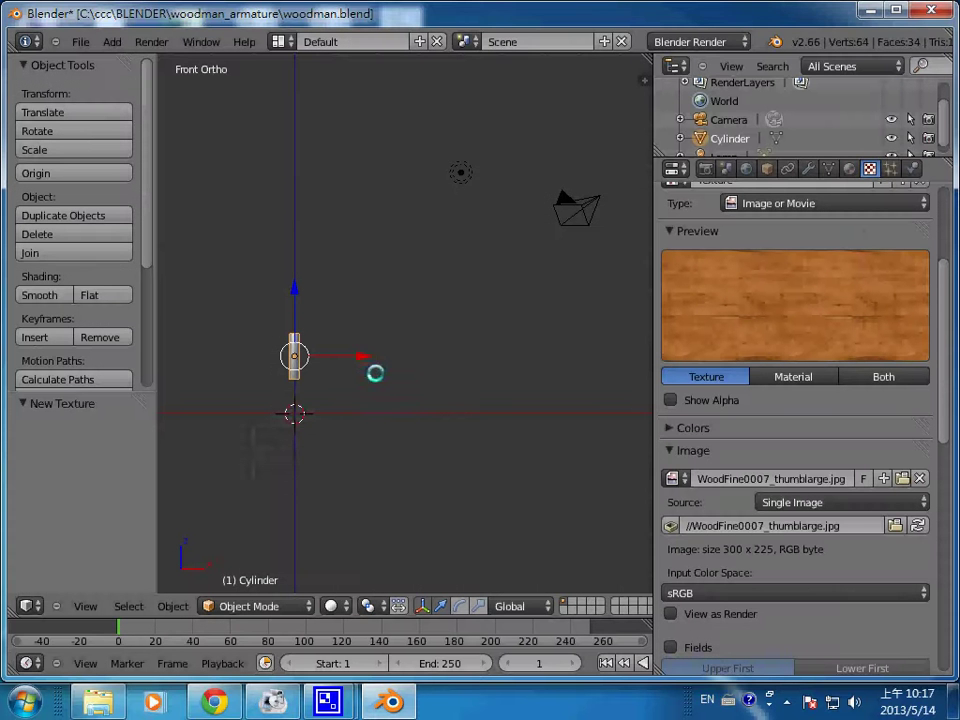
click(375, 373)
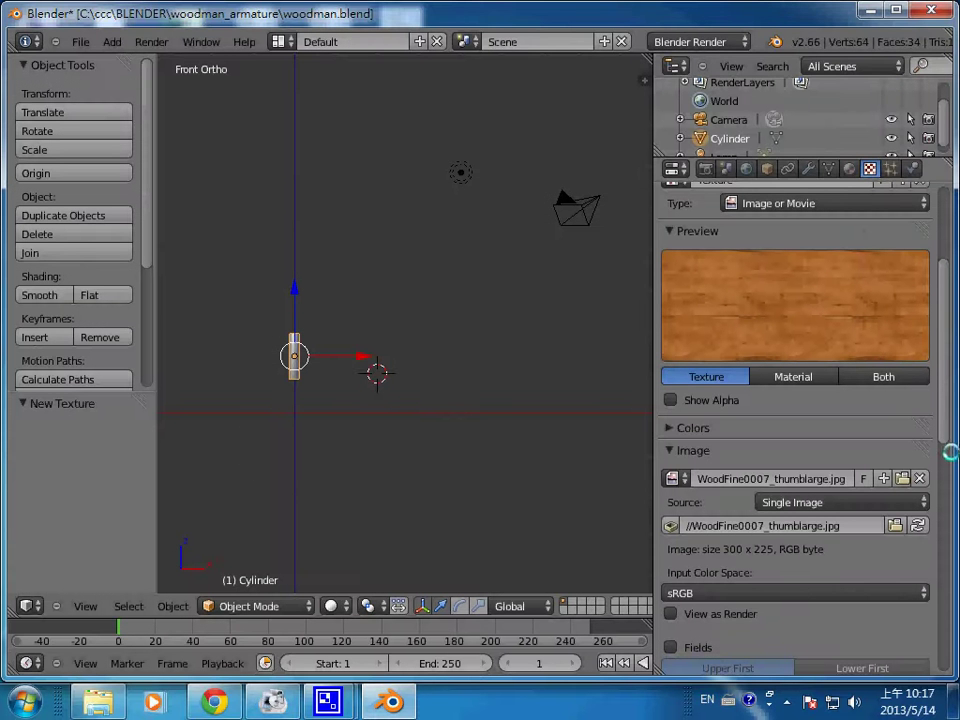
Set the texture mapping projection to Sphere and check it with a test render
scroll(930, 450, down, 8)
scroll(919, 469, down, 2)
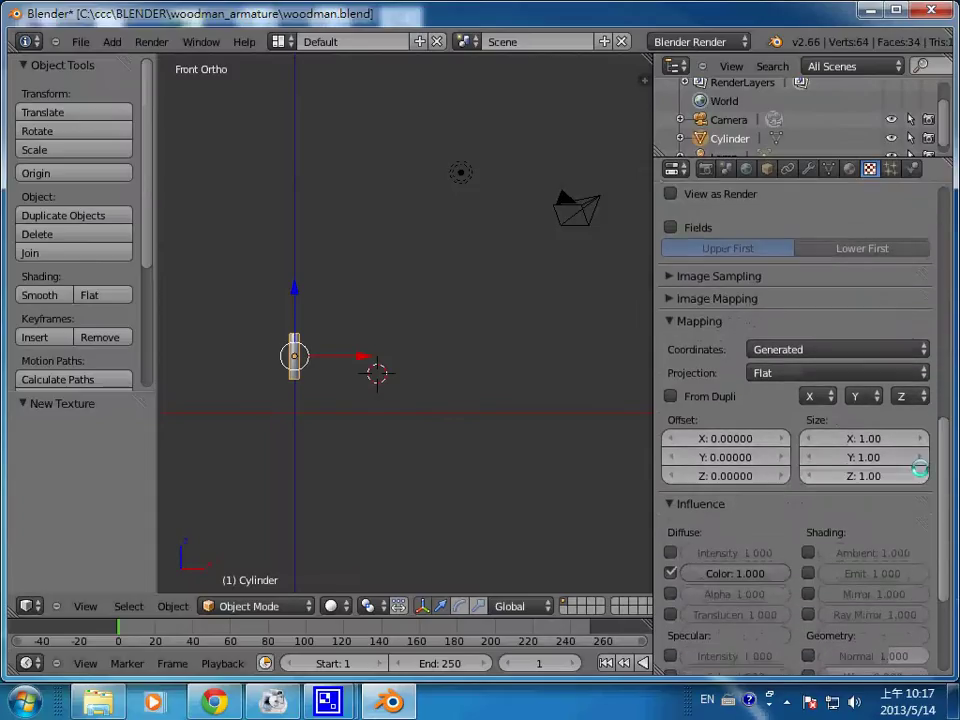
click(840, 373)
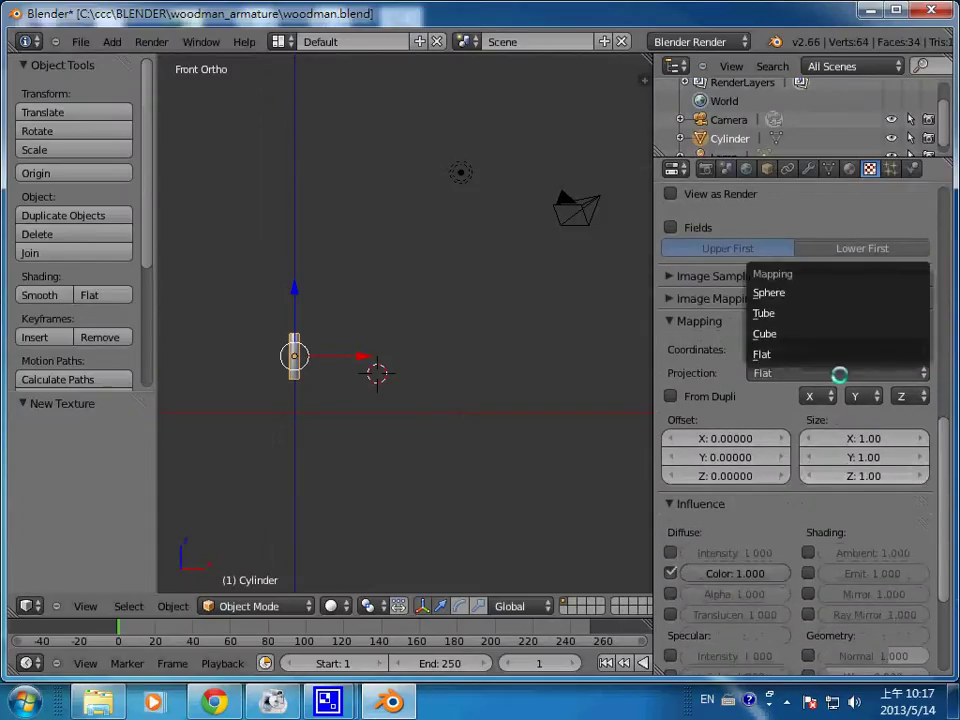
click(818, 293)
click(510, 383)
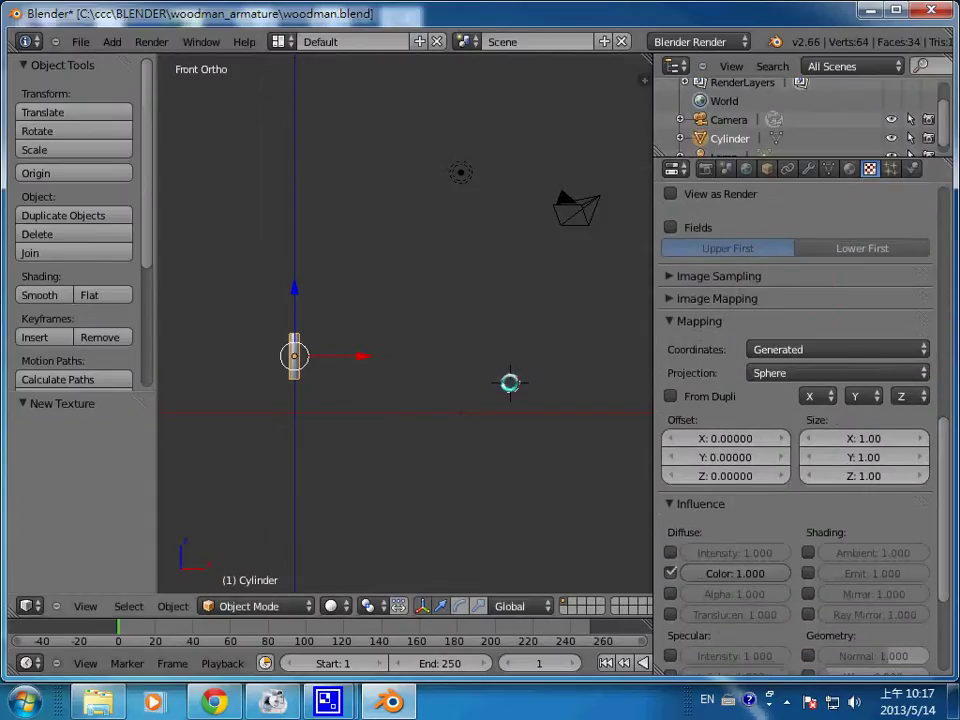
key(F12)
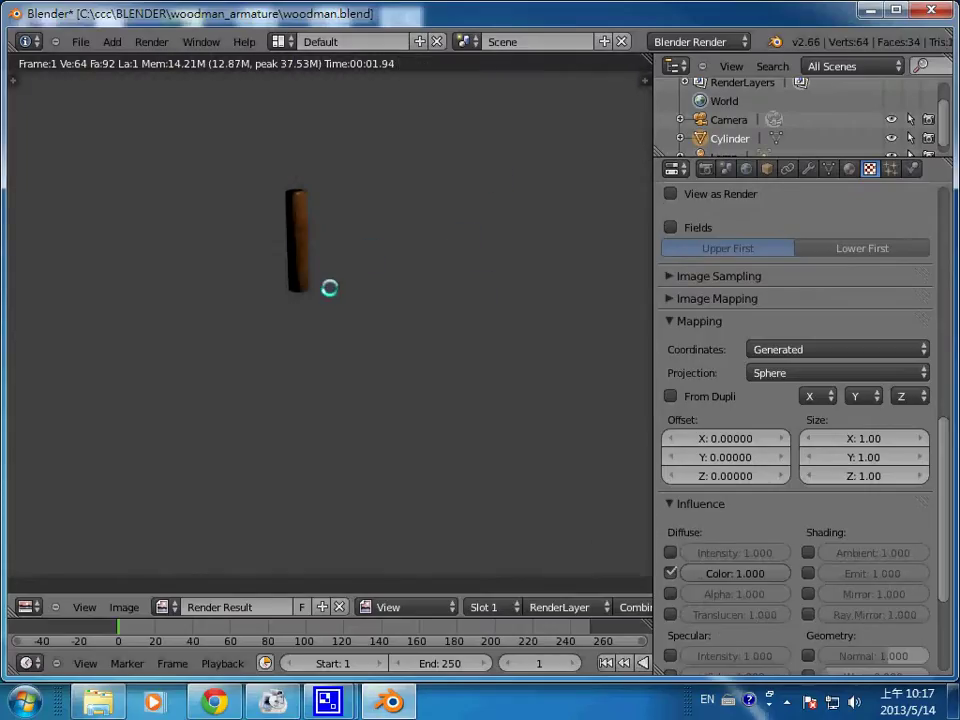
key(Escape)
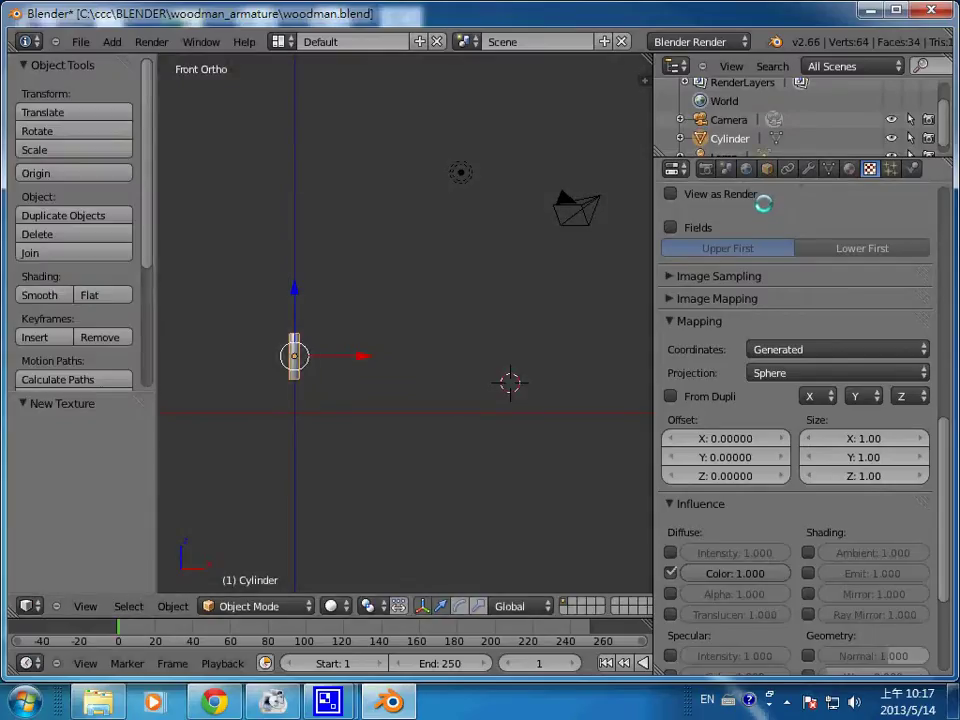
Turn on World environment lighting at 0.200 energy and check it with a render
click(746, 168)
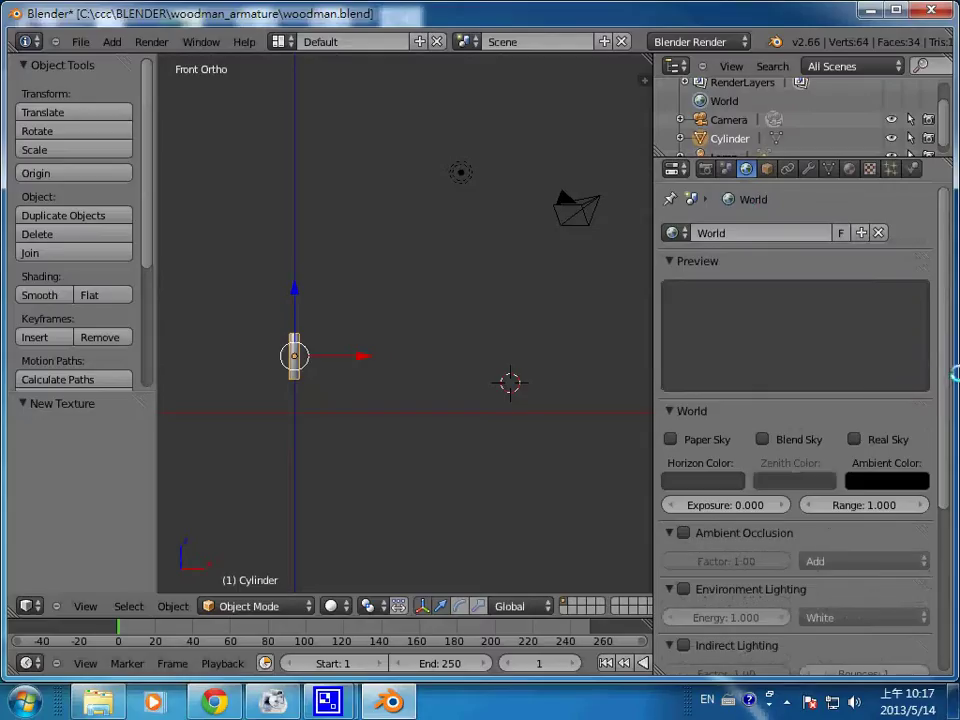
drag(941, 374, 941, 404)
click(683, 544)
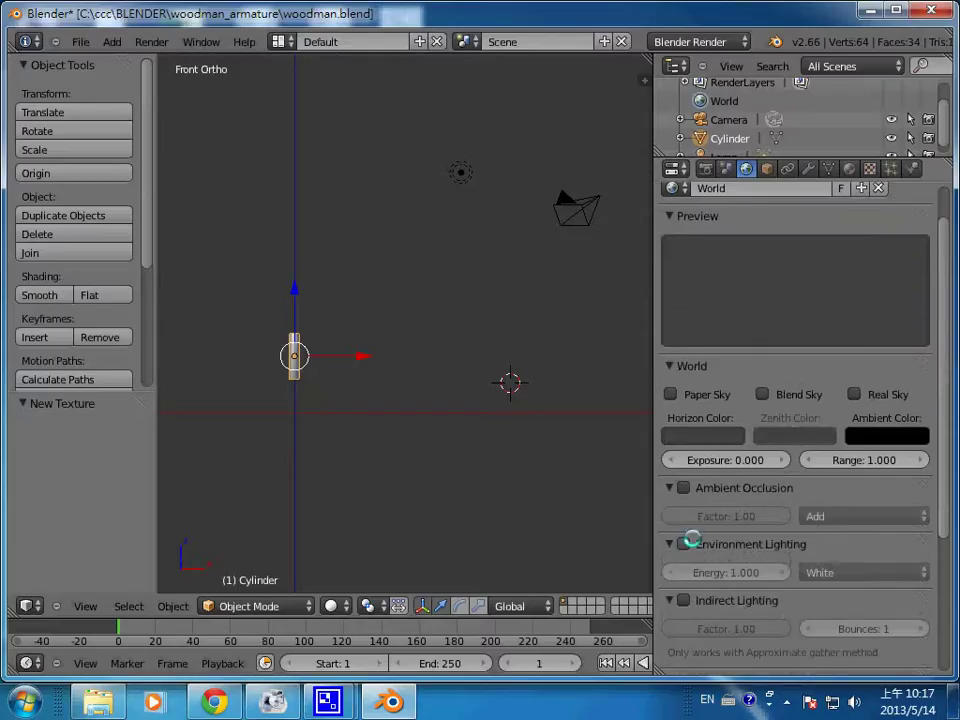
click(760, 573)
text(0.2)
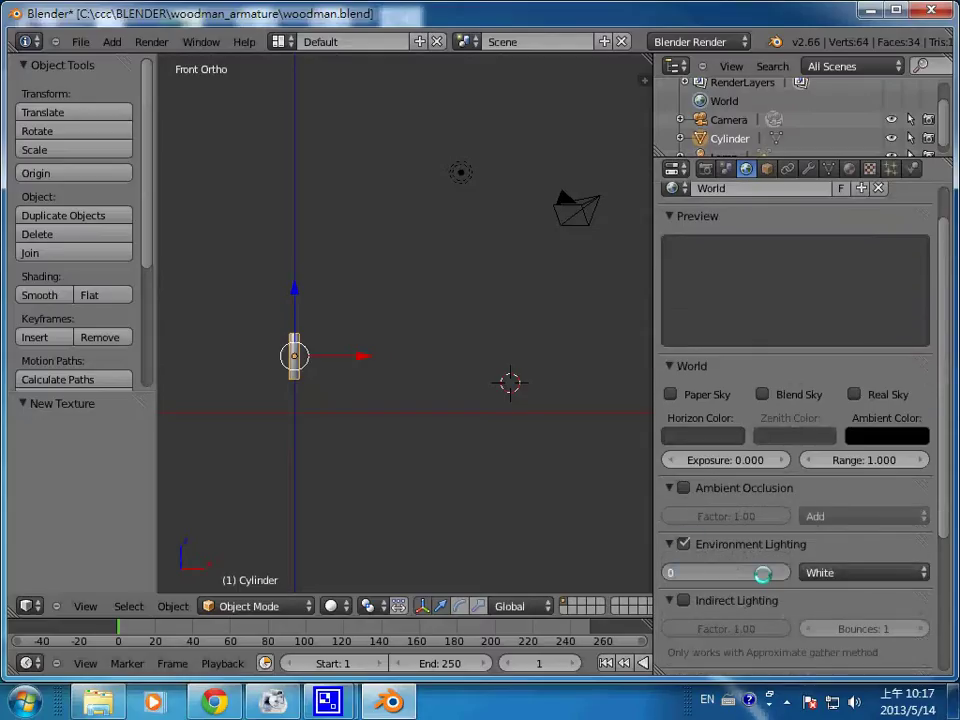
key(Return)
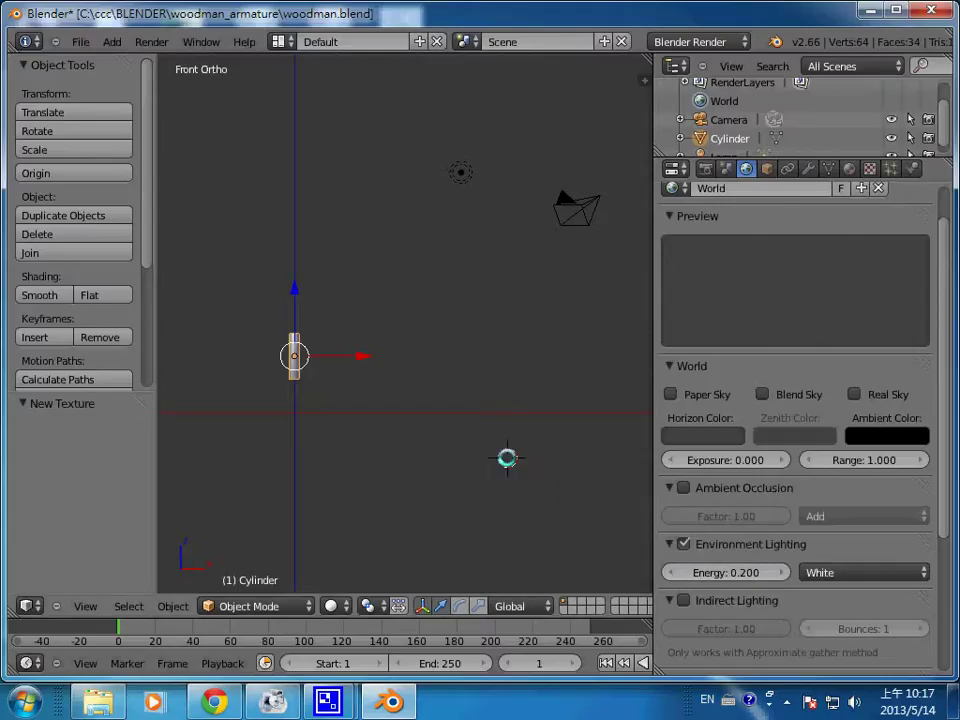
key(F12)
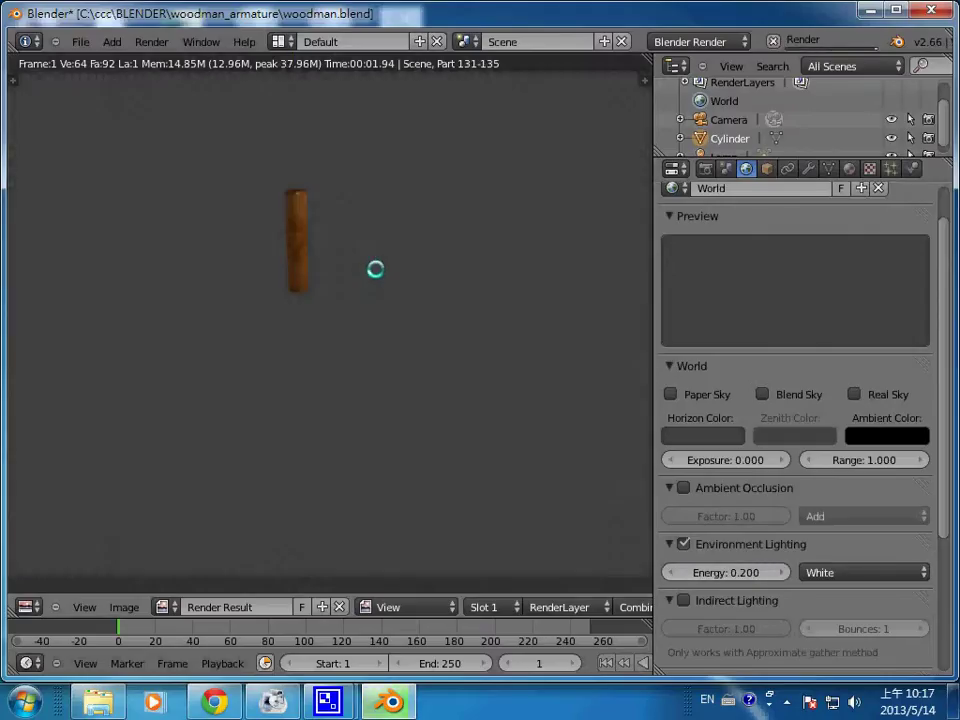
key(Escape)
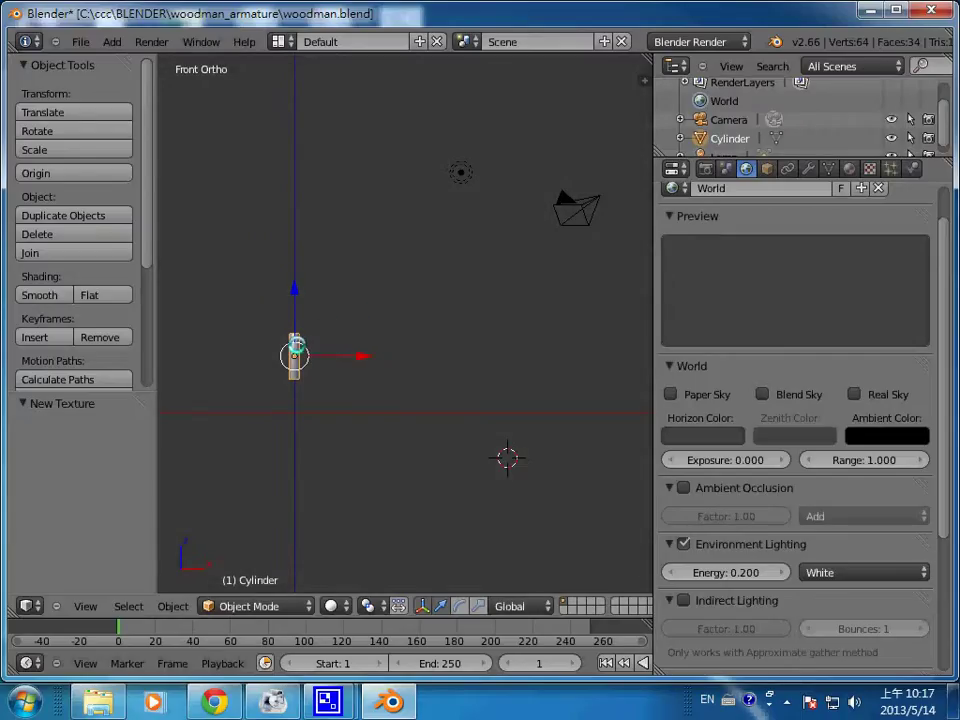
key(shift+d)
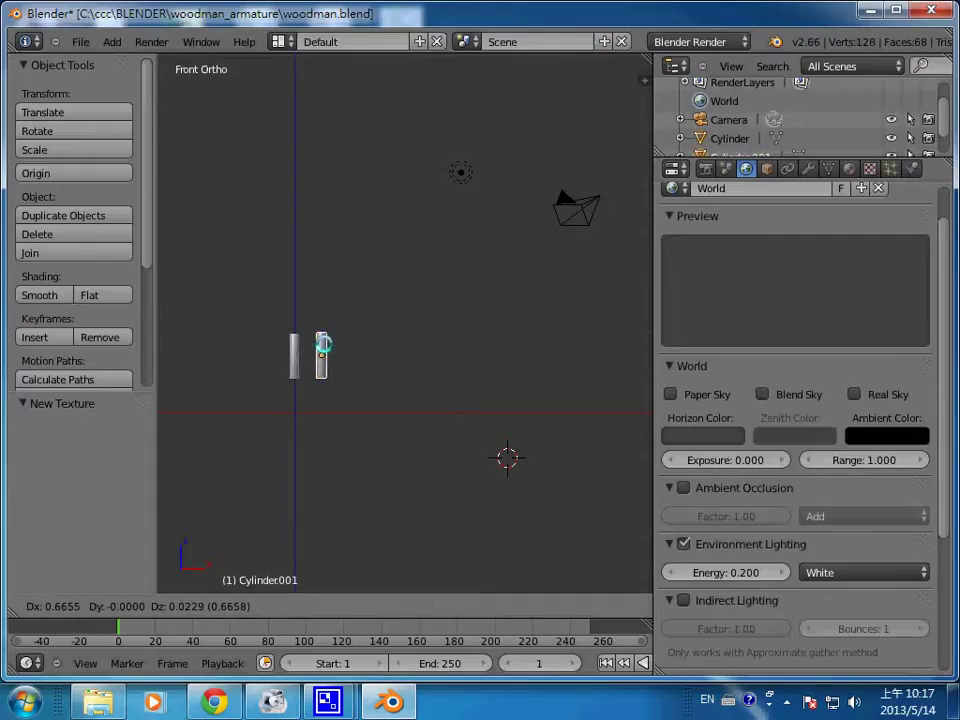
Place the duplicate beside the torso, rotate it 90° to horizontal and shrink it to 0.877
click(323, 345)
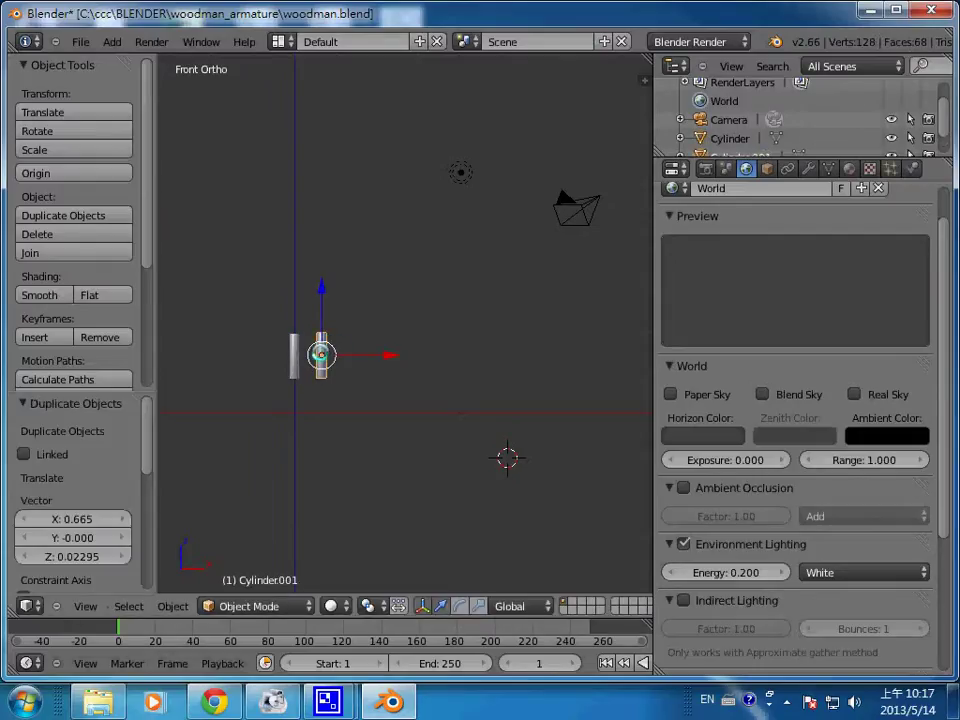
key(r)
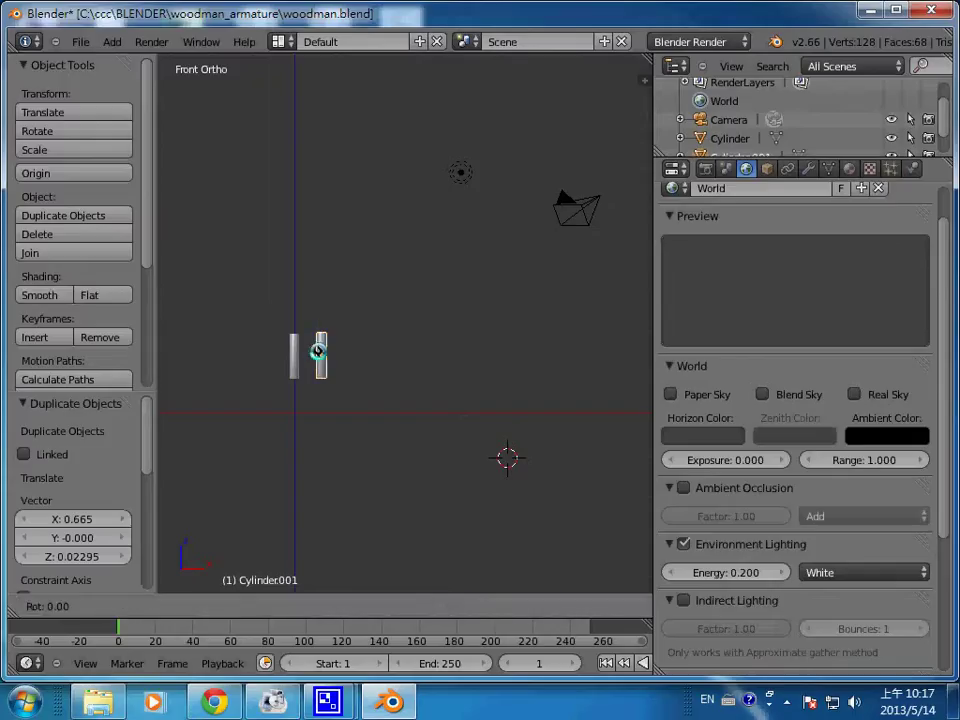
text(90)
key(Return)
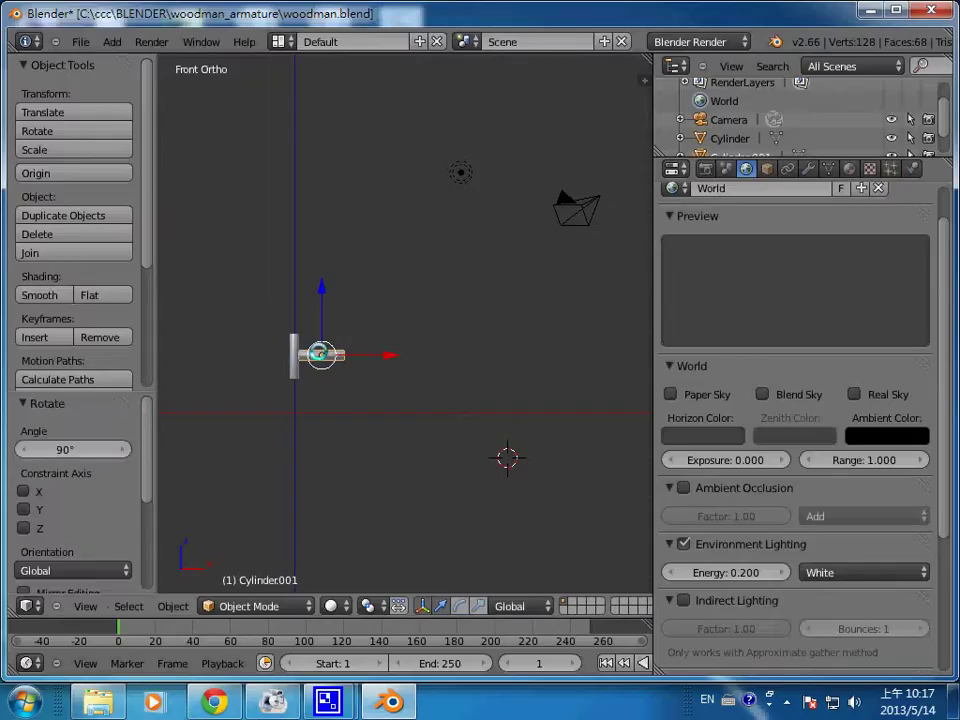
key(g)
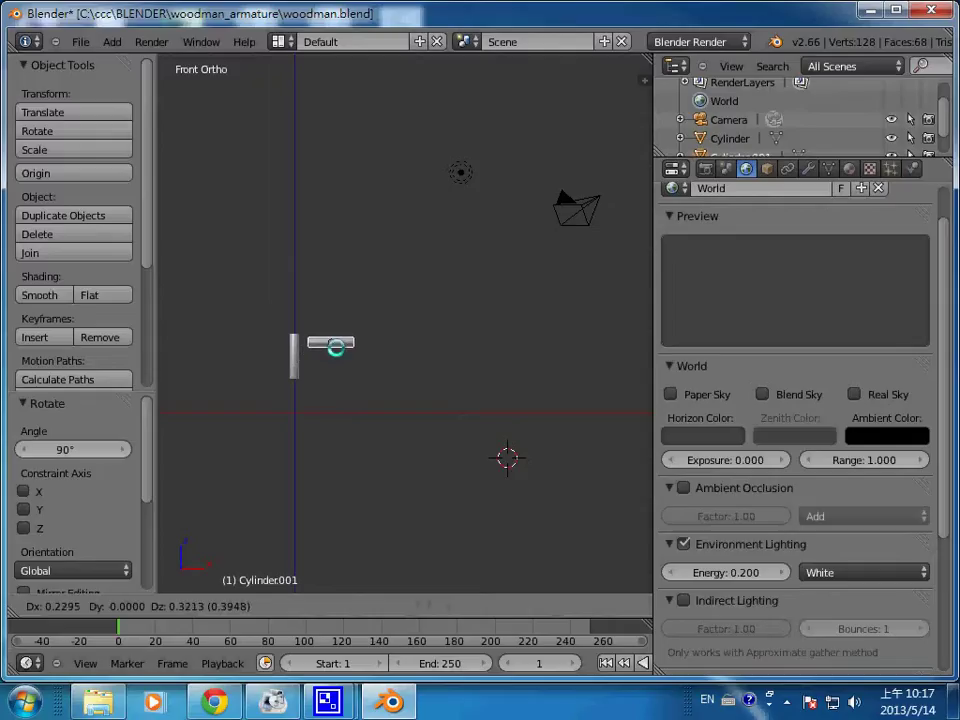
click(336, 344)
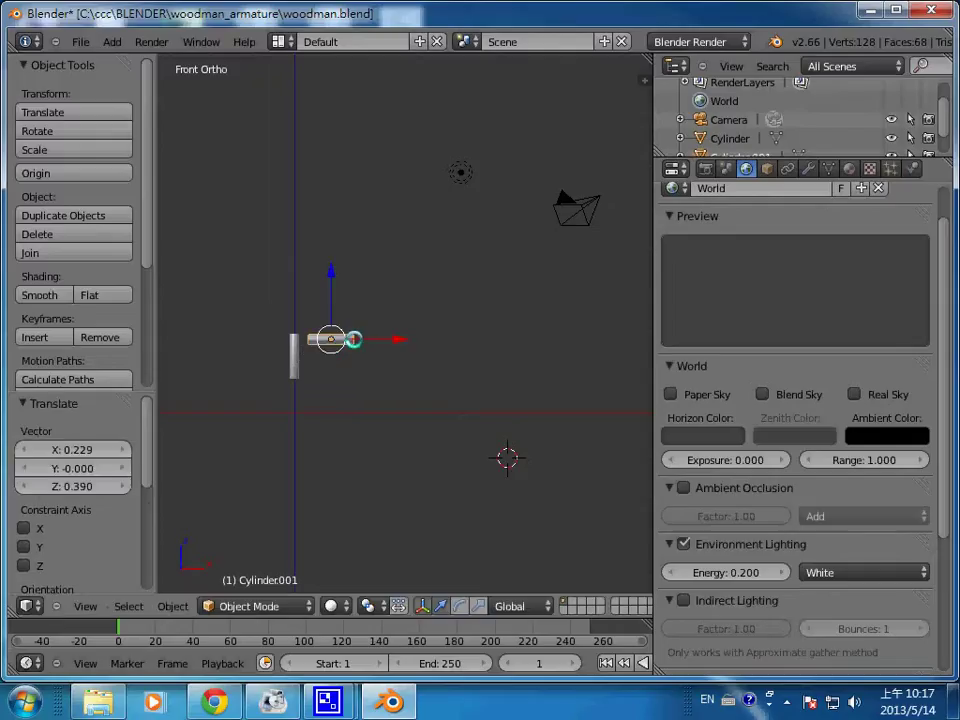
key(s)
click(340, 342)
key(g)
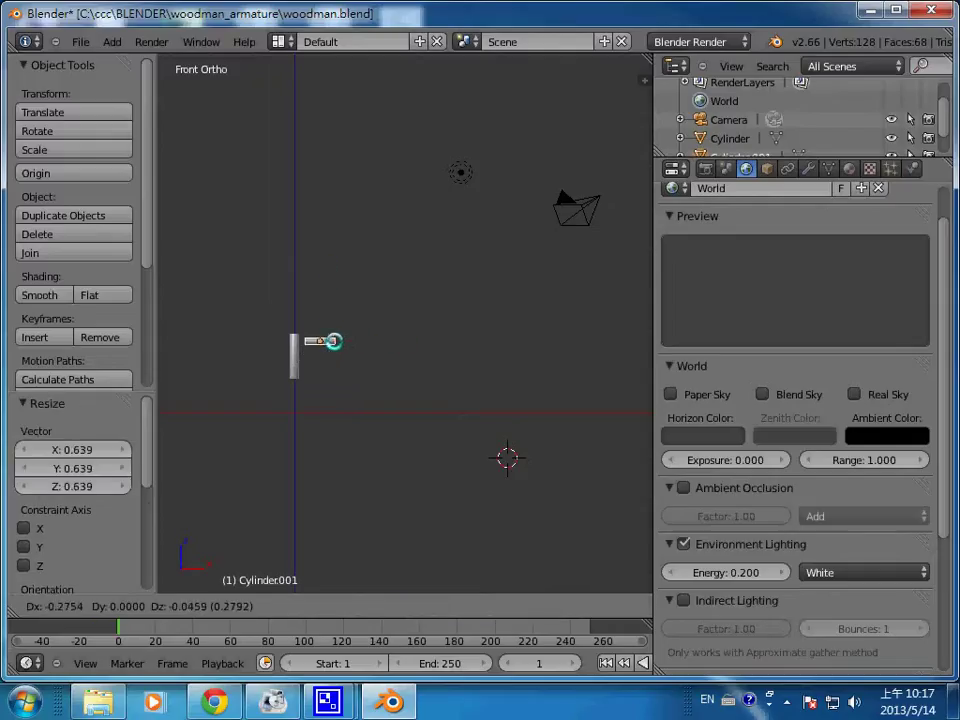
click(330, 341)
Zoom in on the torso top and nudge the arm piece slightly up along Z
scroll(331, 344, up, 3)
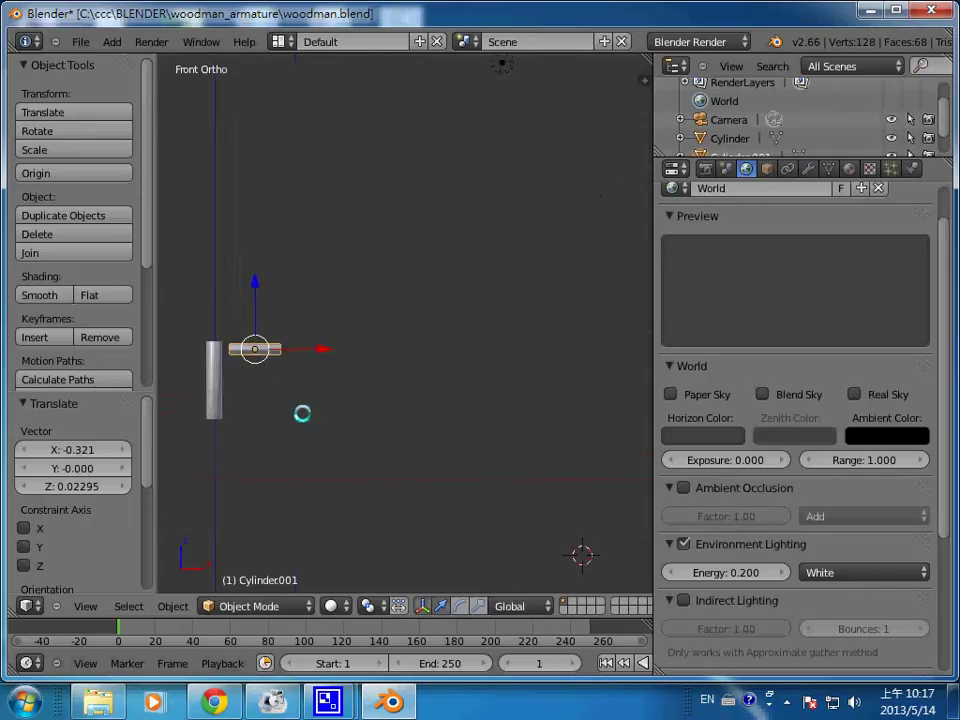
shift+middle_drag(302, 413, 405, 330)
scroll(405, 330, up, 2)
scroll(404, 331, up, 3)
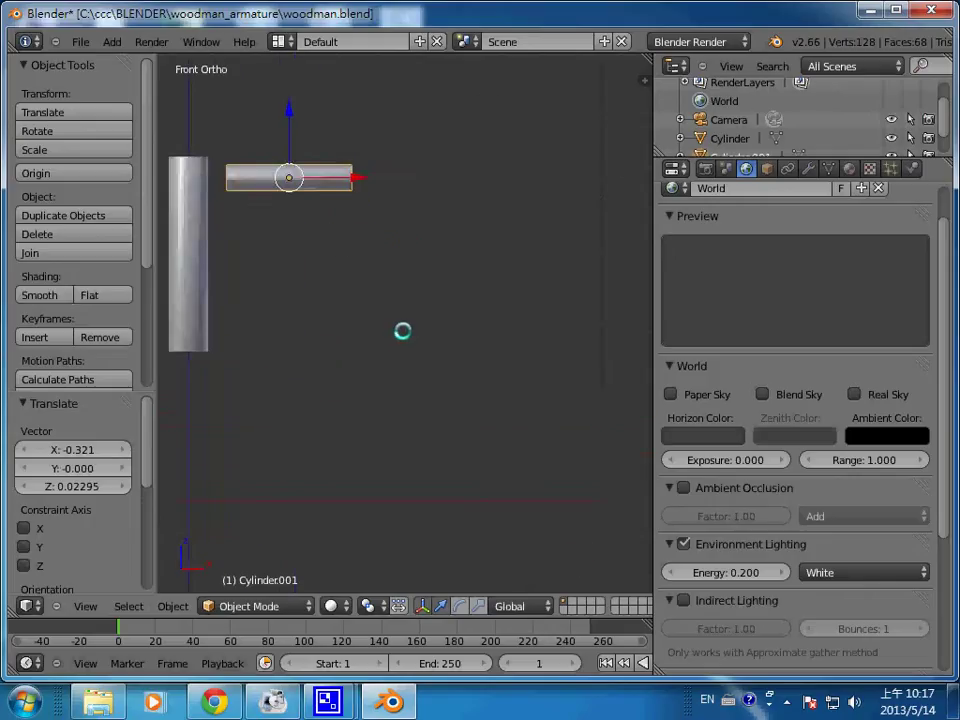
scroll(402, 331, down, 3)
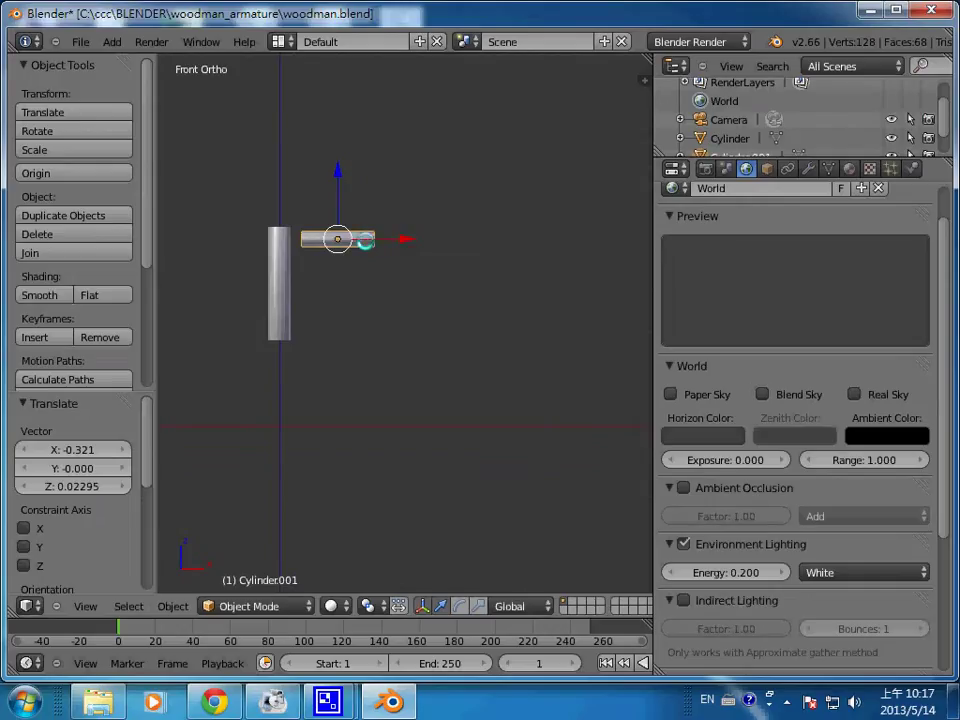
key(g)
key(z)
key(Return)
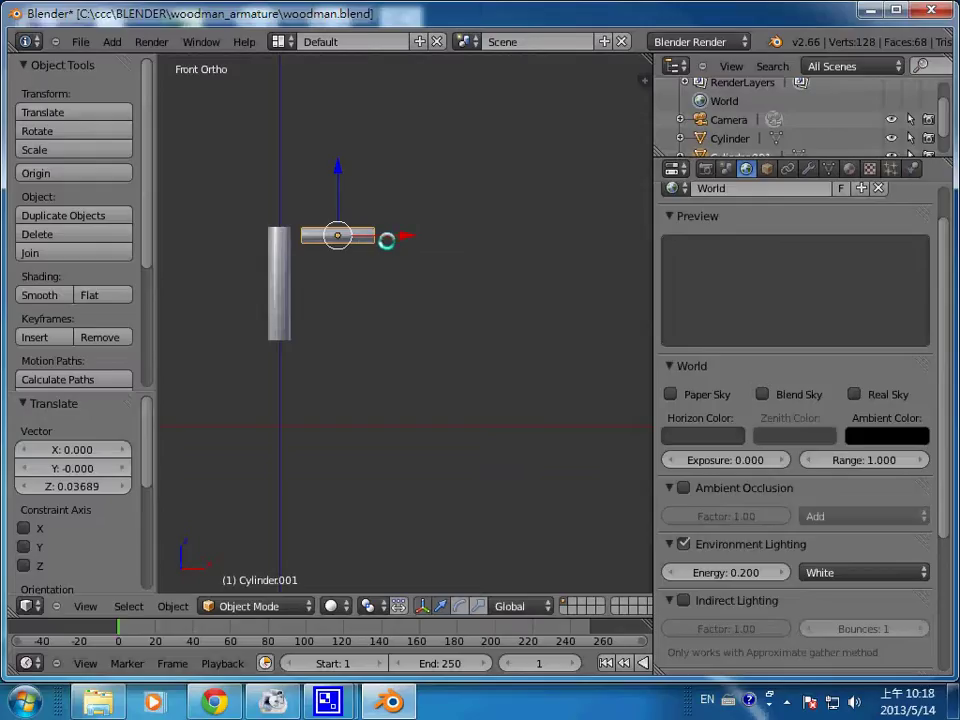
Shorten the arm piece along its length and set it against the torso's top
click(475, 606)
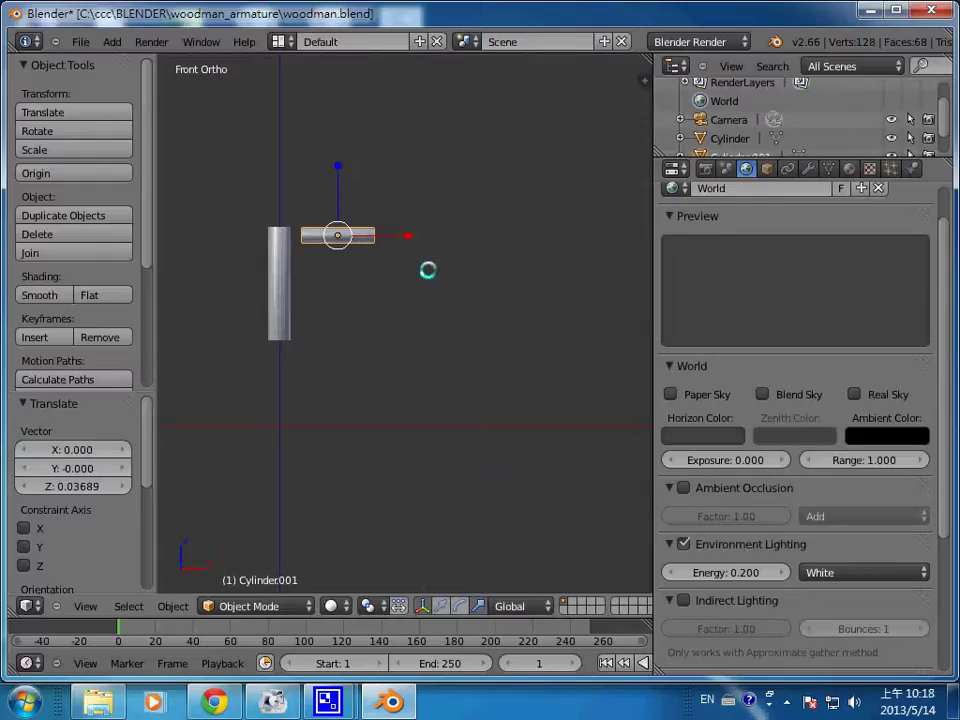
drag(404, 235, 396, 238)
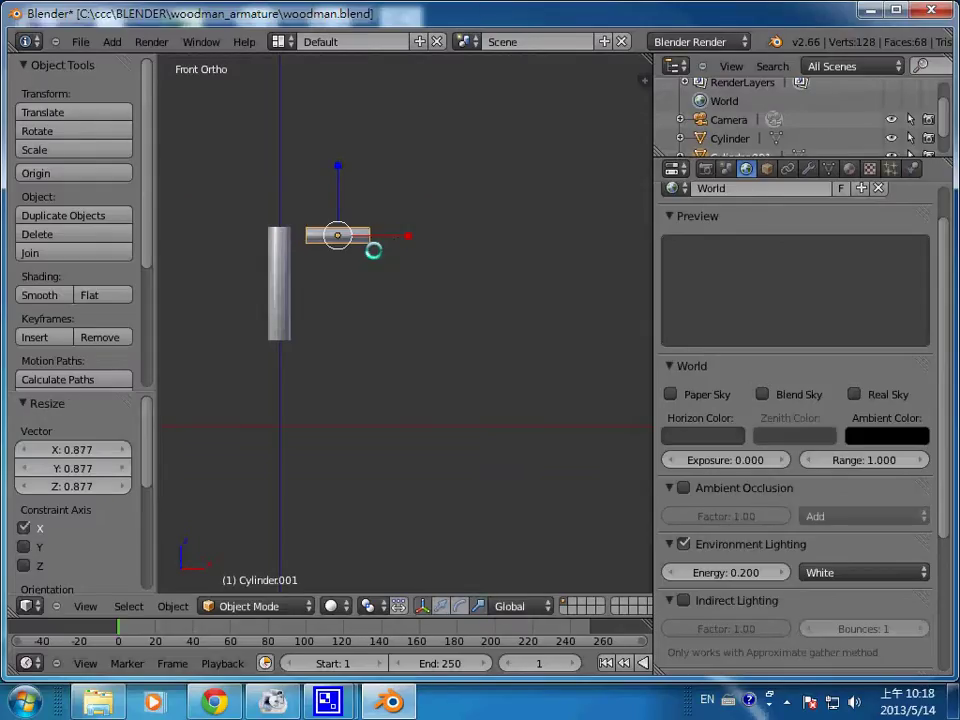
key(g)
click(365, 248)
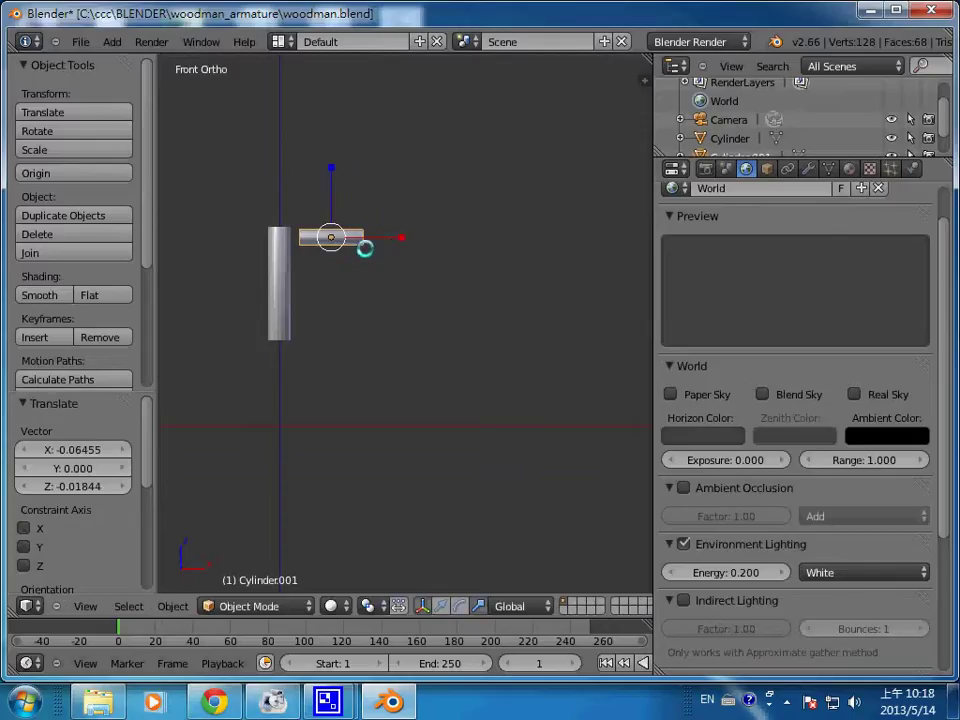
Duplicate the upper arm piece and place the copy further out as the forearm
key(shift+d)
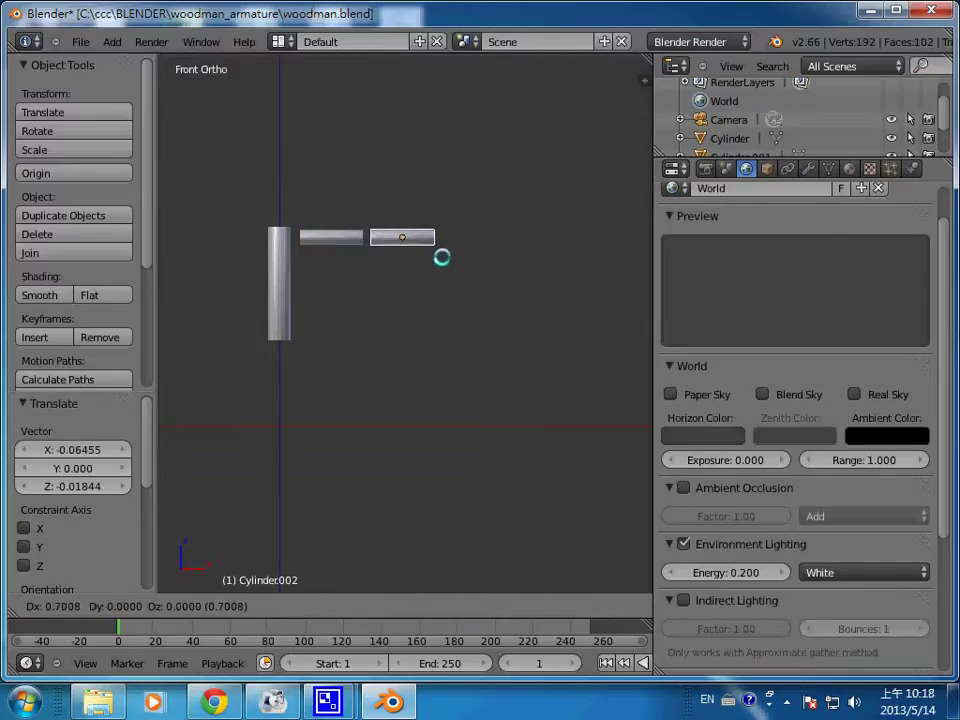
click(441, 257)
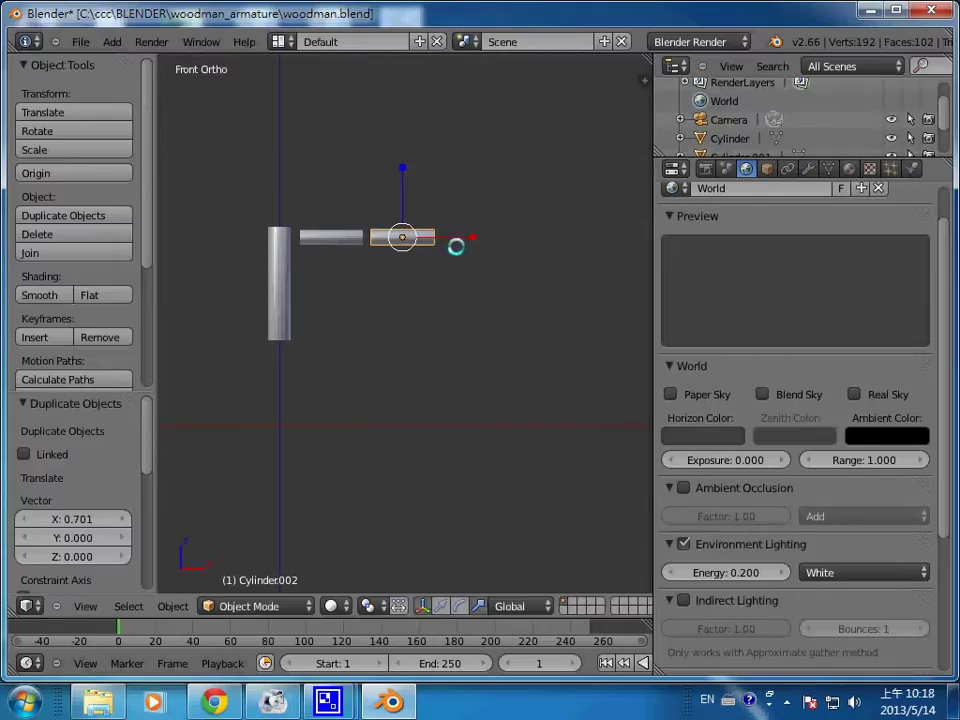
click(464, 265)
Box-select both right arm pieces and copy them to the torso's left side
key(b)
drag(466, 265, 296, 204)
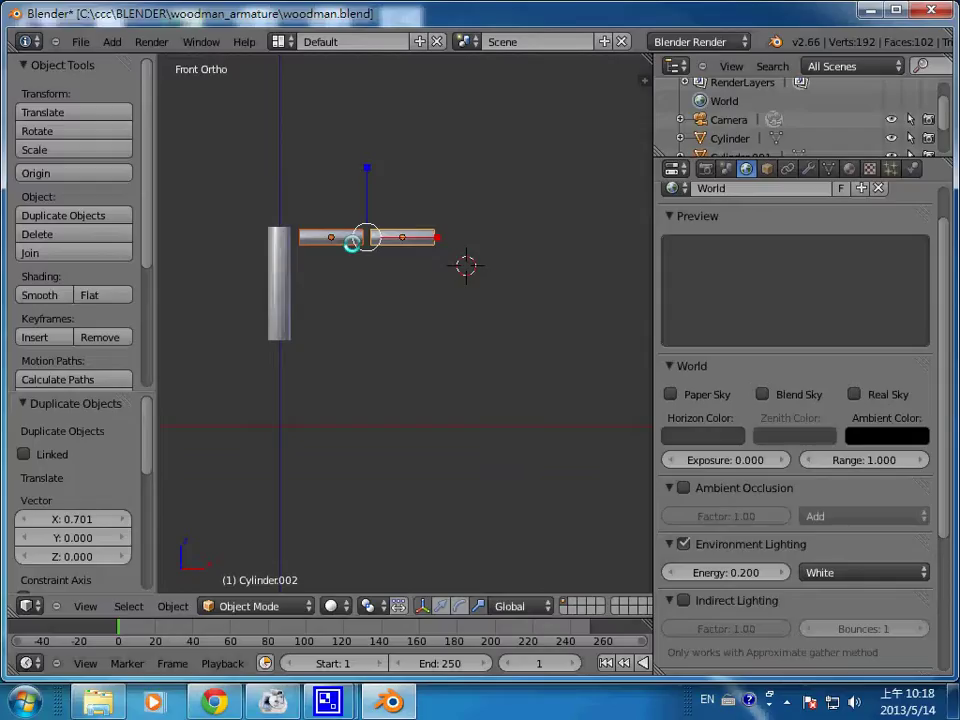
key(shift+d)
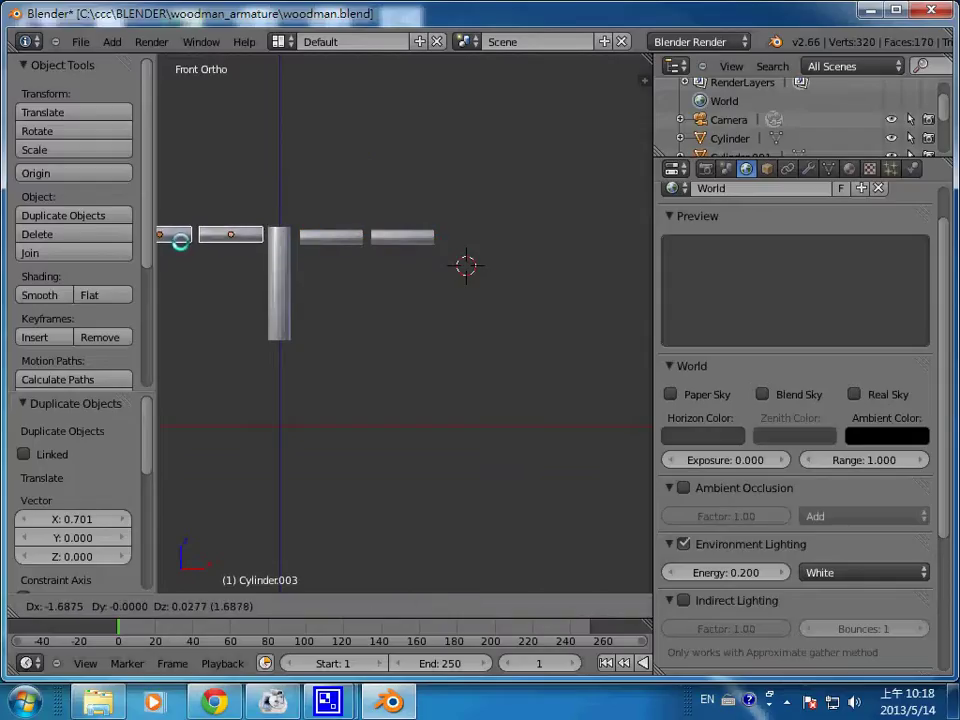
click(180, 244)
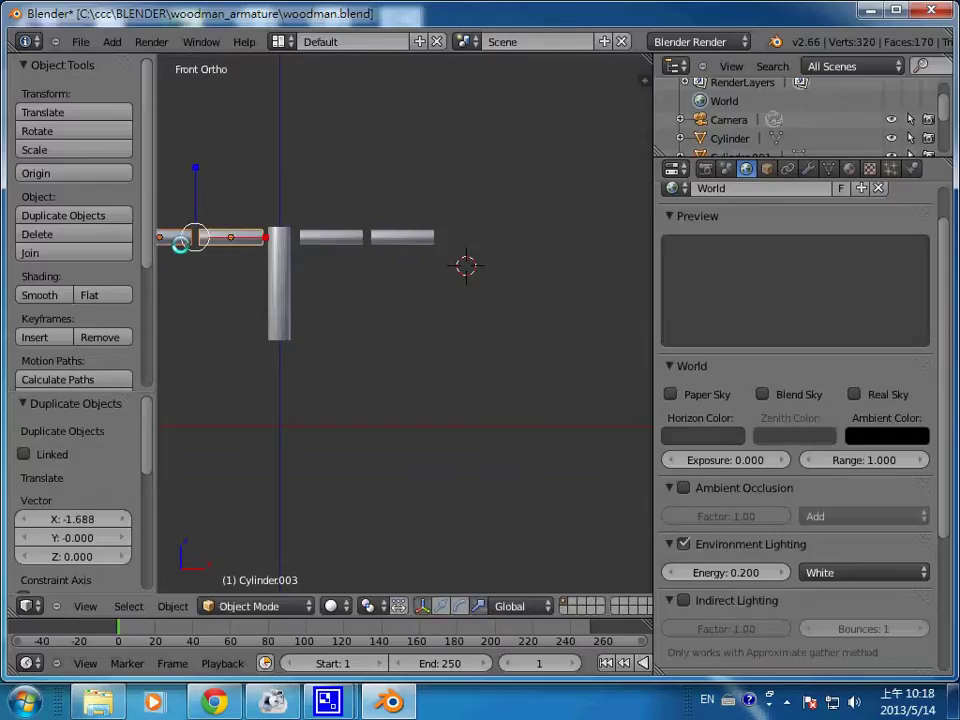
Duplicate the arm pieces below the torso and tilt them -42° as the first leg
key(shift+d)
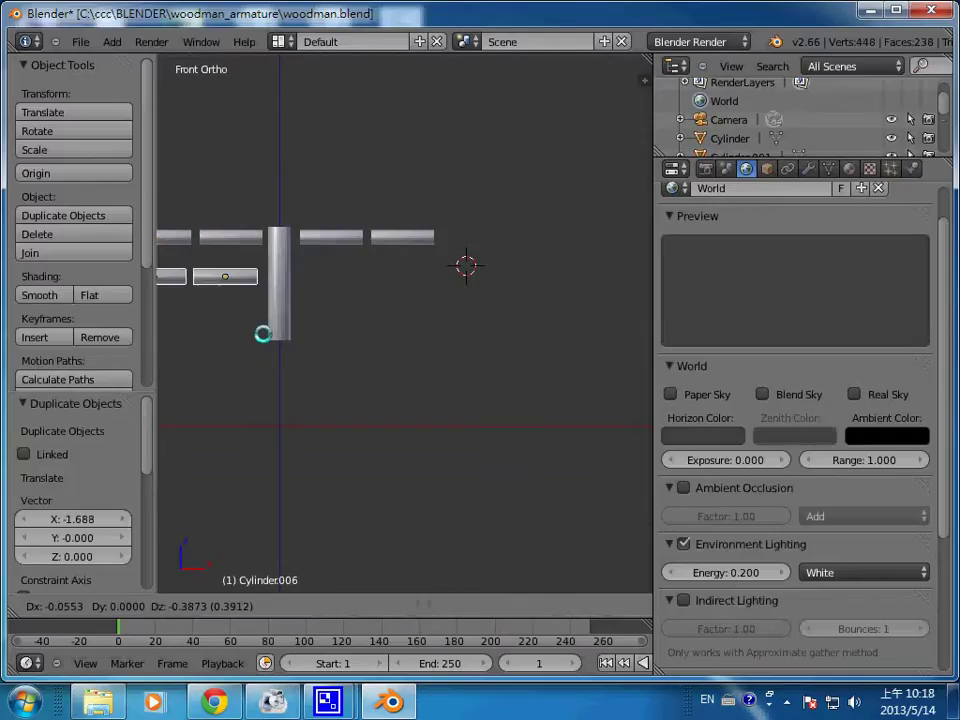
click(278, 445)
key(r)
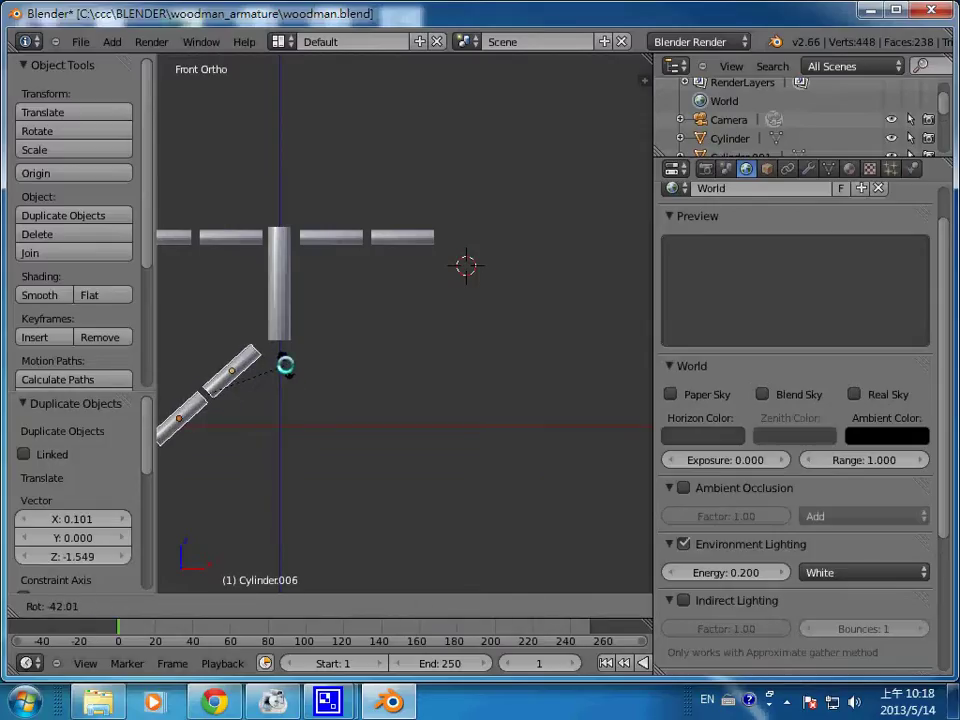
click(285, 365)
Duplicate the tilted leg, rotate it -93.482° and move it below the torso as the second leg
key(shift+d)
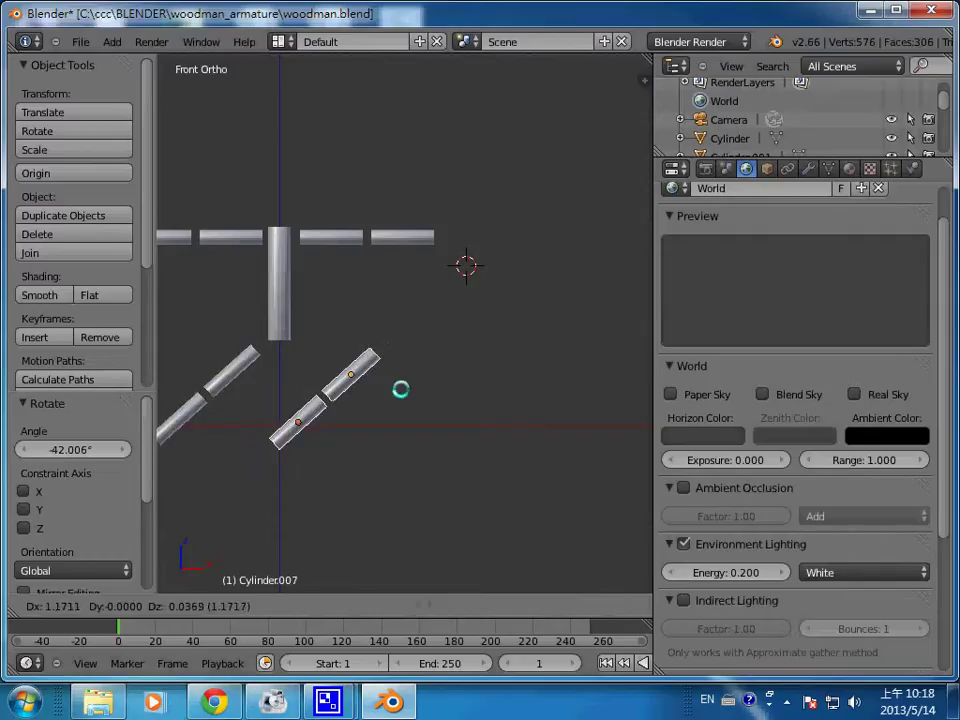
click(432, 389)
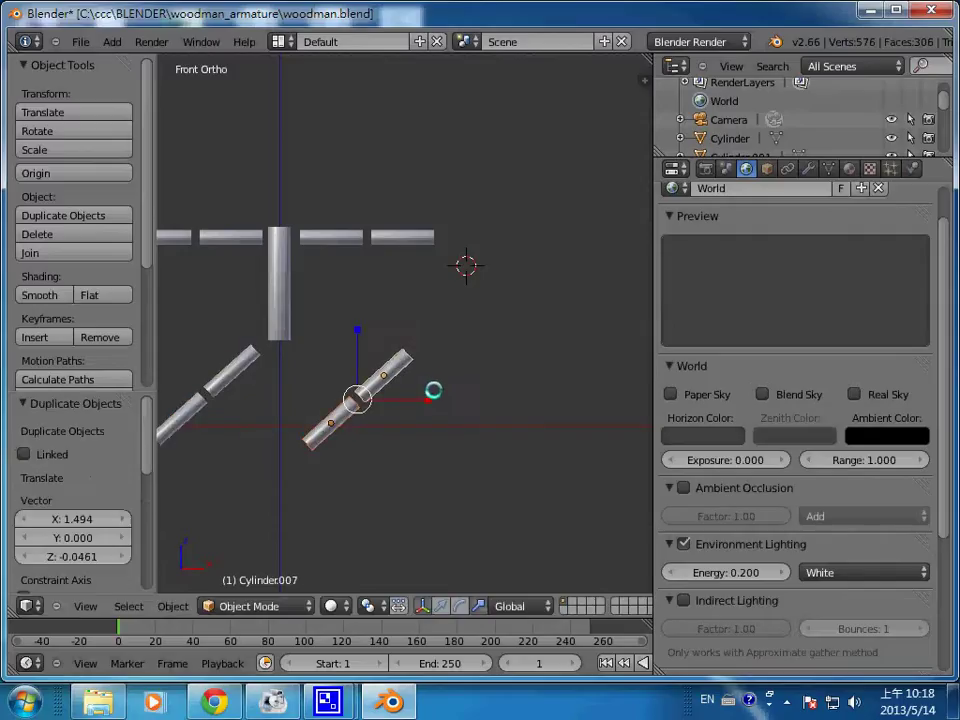
key(r)
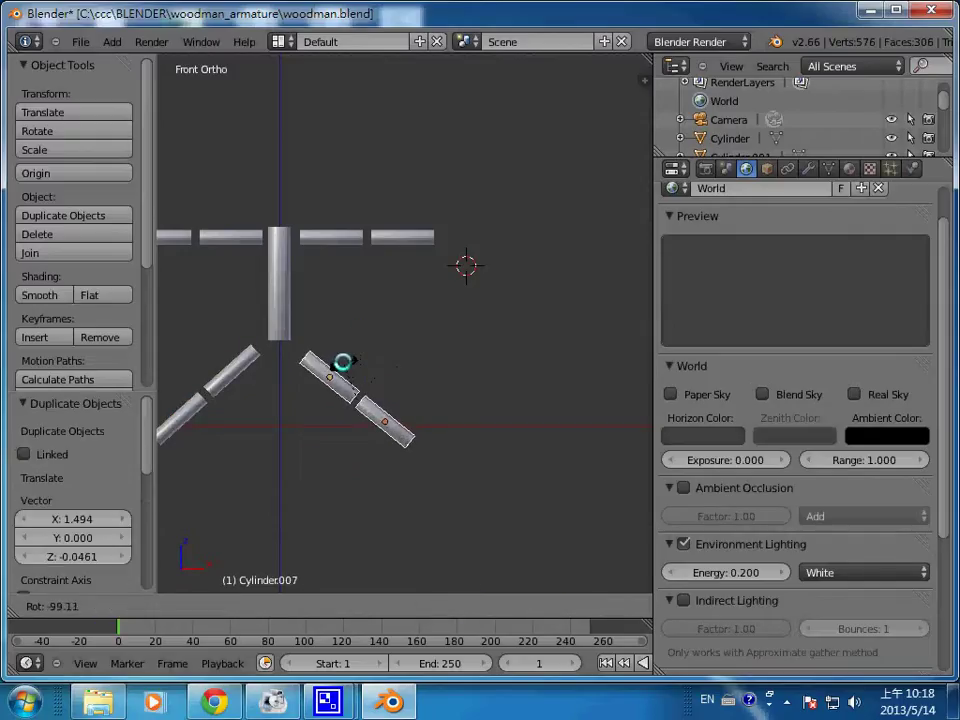
click(345, 357)
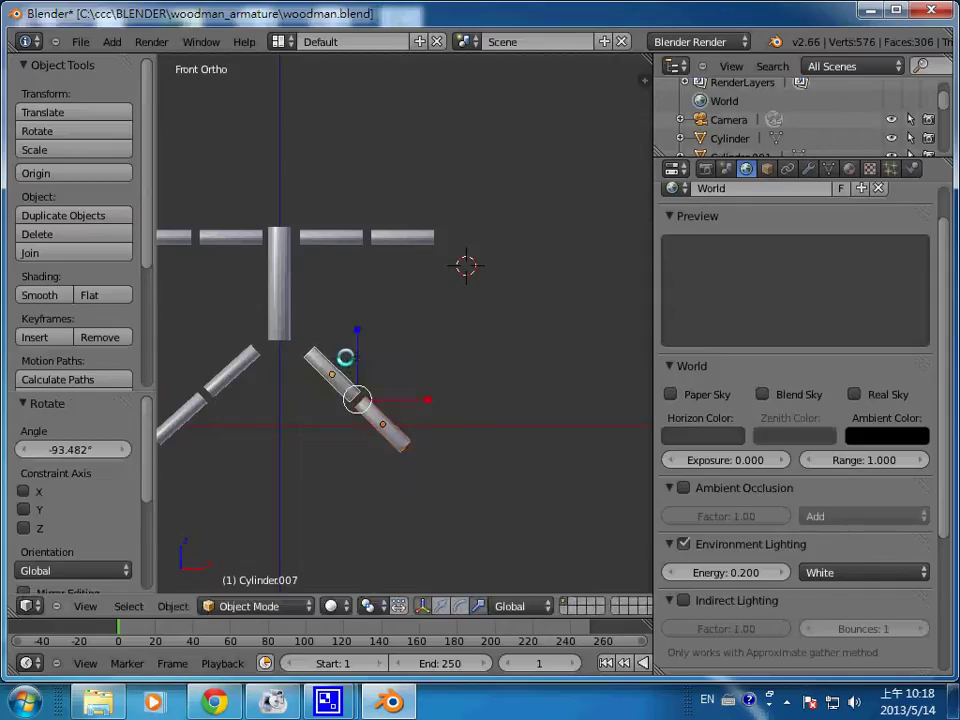
key(g)
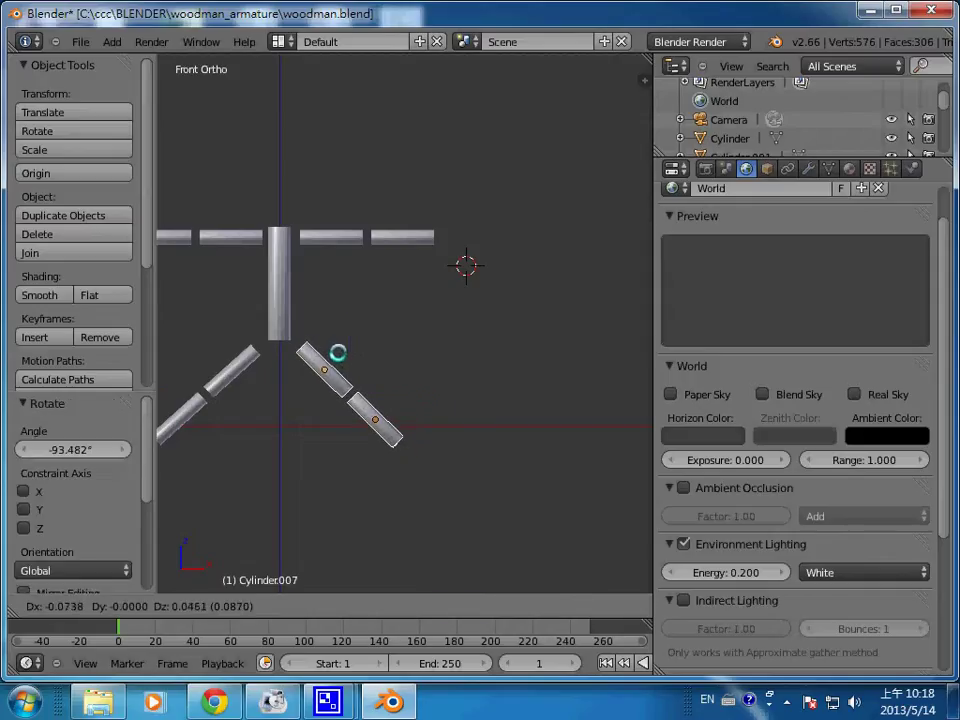
click(338, 352)
Centre the figure in the view and set the 3D cursor above the torso for the head
click(446, 415)
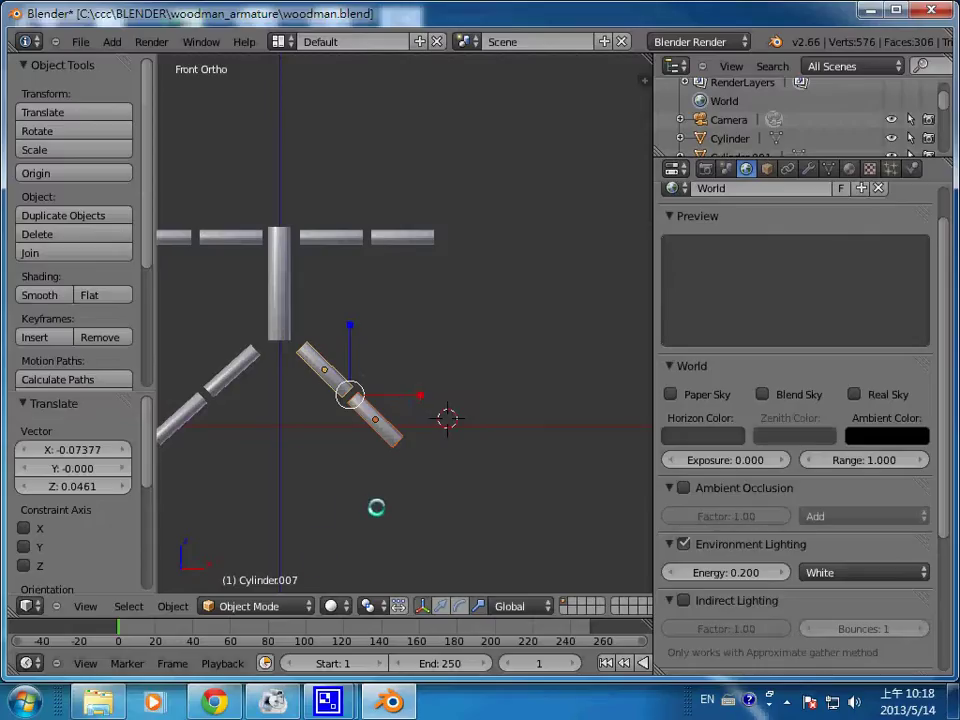
shift+middle_drag(376, 507, 438, 508)
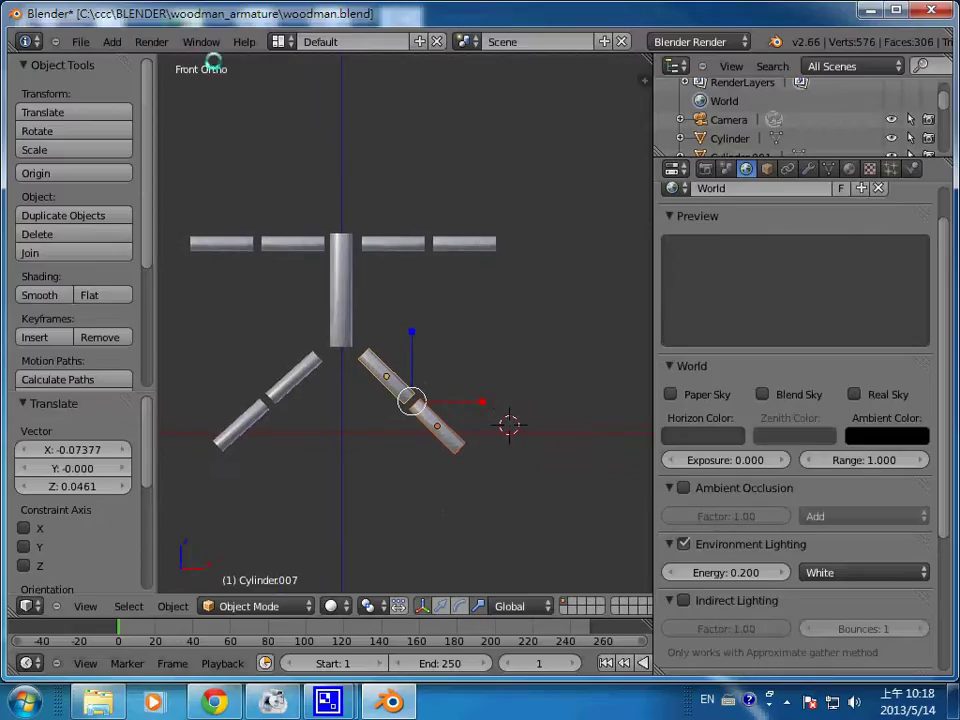
click(340, 198)
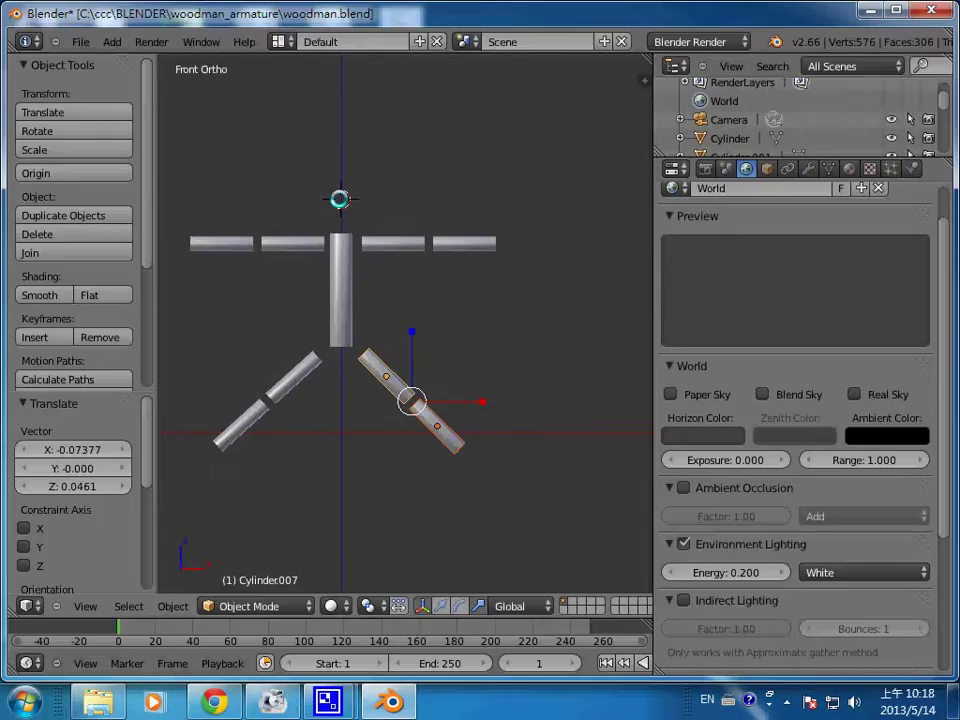
Add a UV sphere above the torso, scale it to about 0.17 and shade it smooth
key(shift+a)
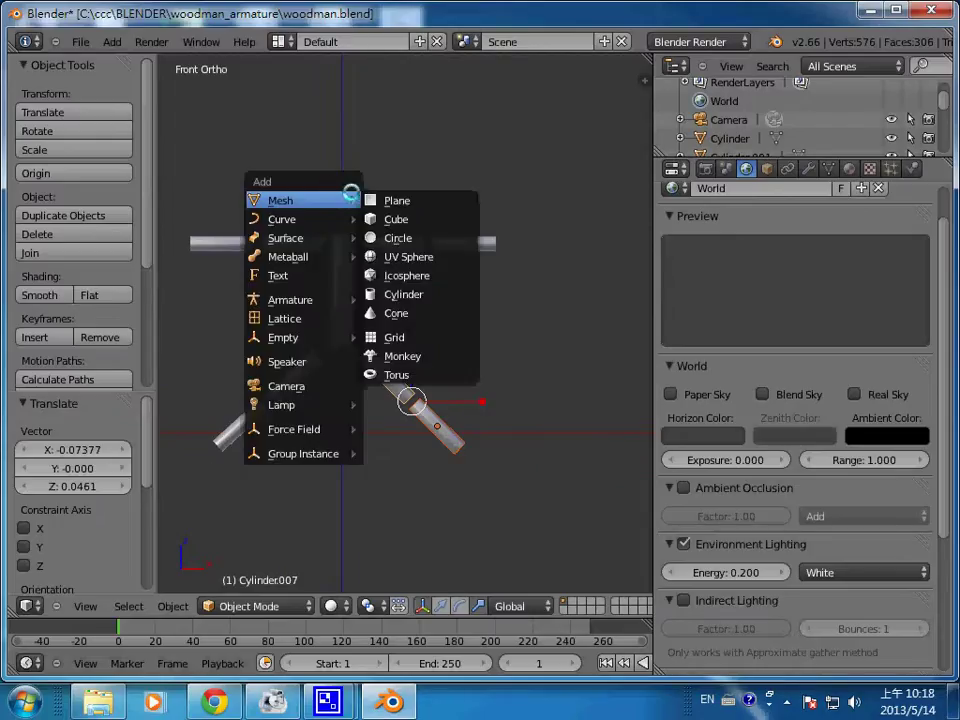
click(405, 256)
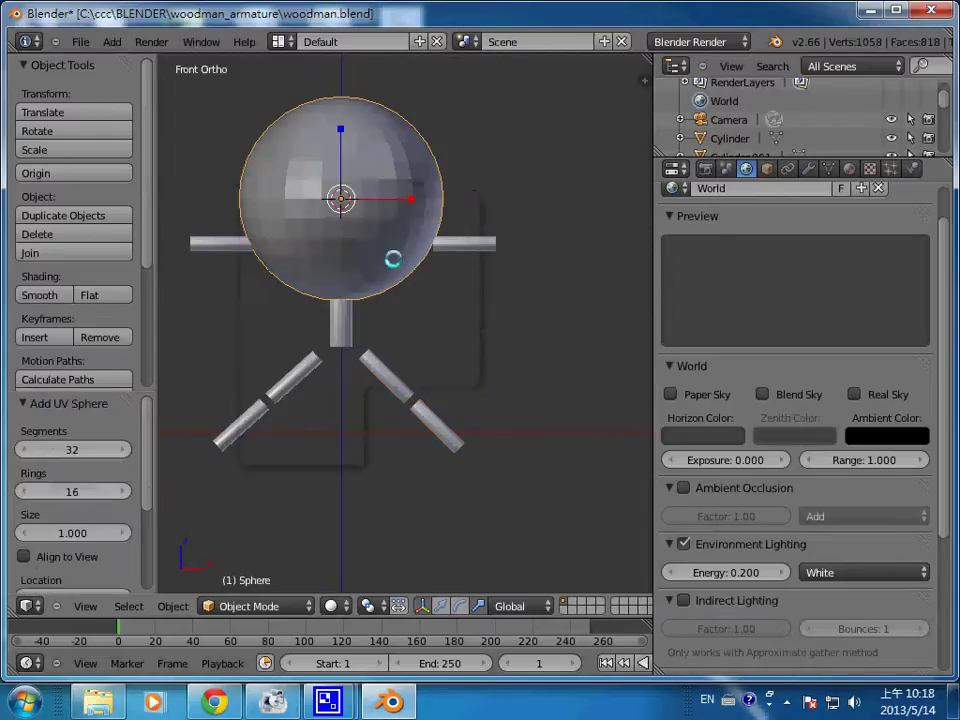
key(s)
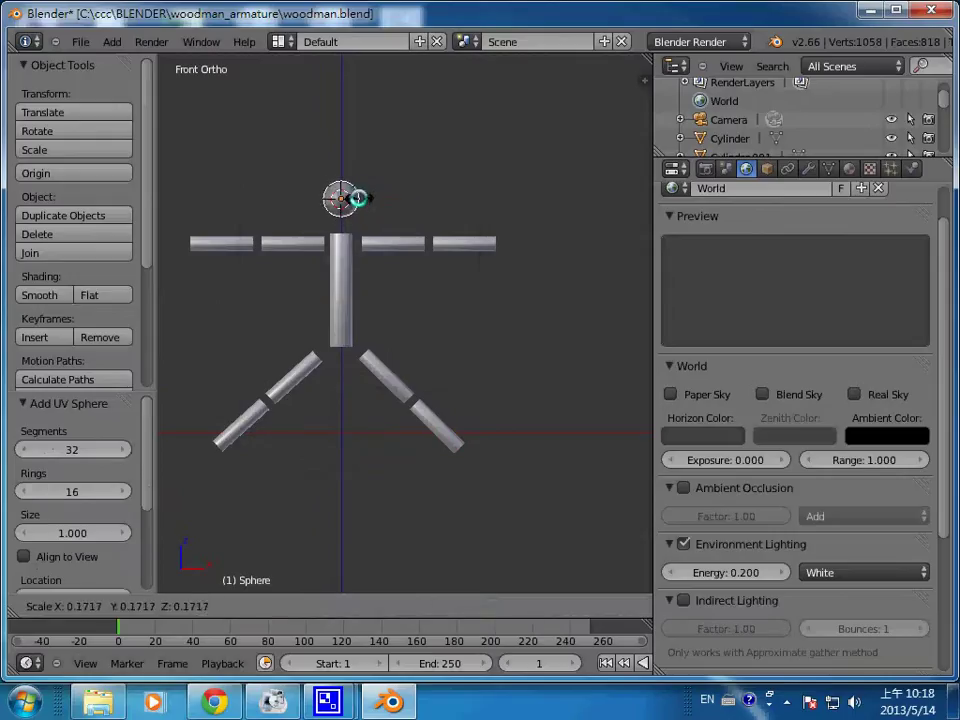
click(360, 199)
click(40, 294)
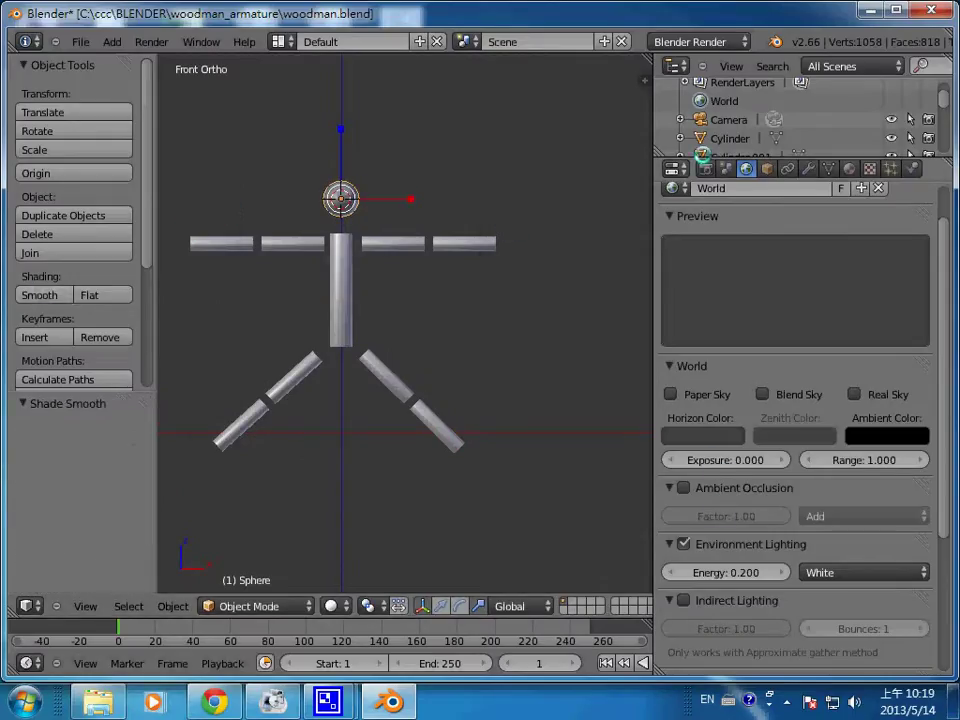
Assign Material.001 to the head, rename it Material.Wood, and check it with an F12 render
click(849, 168)
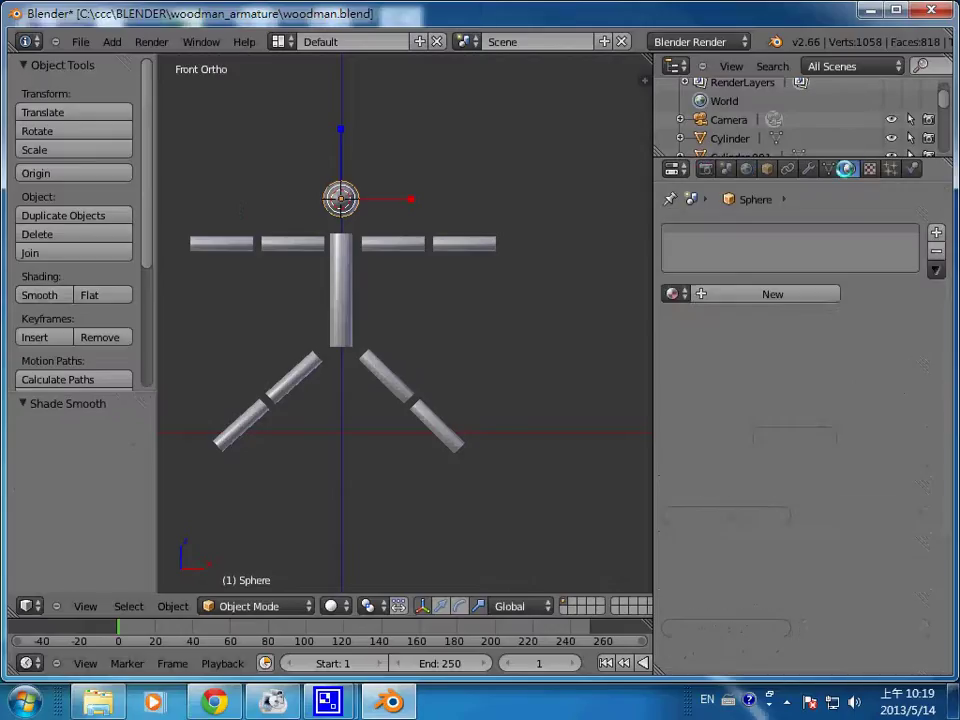
click(675, 294)
click(710, 342)
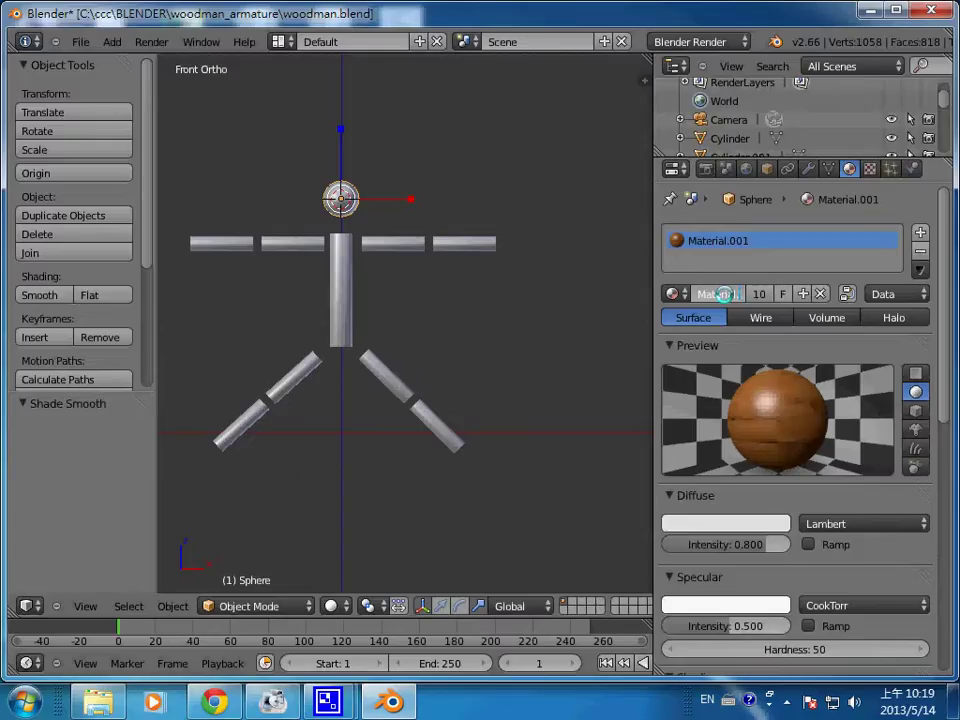
text(rial.Wood)
key(Return)
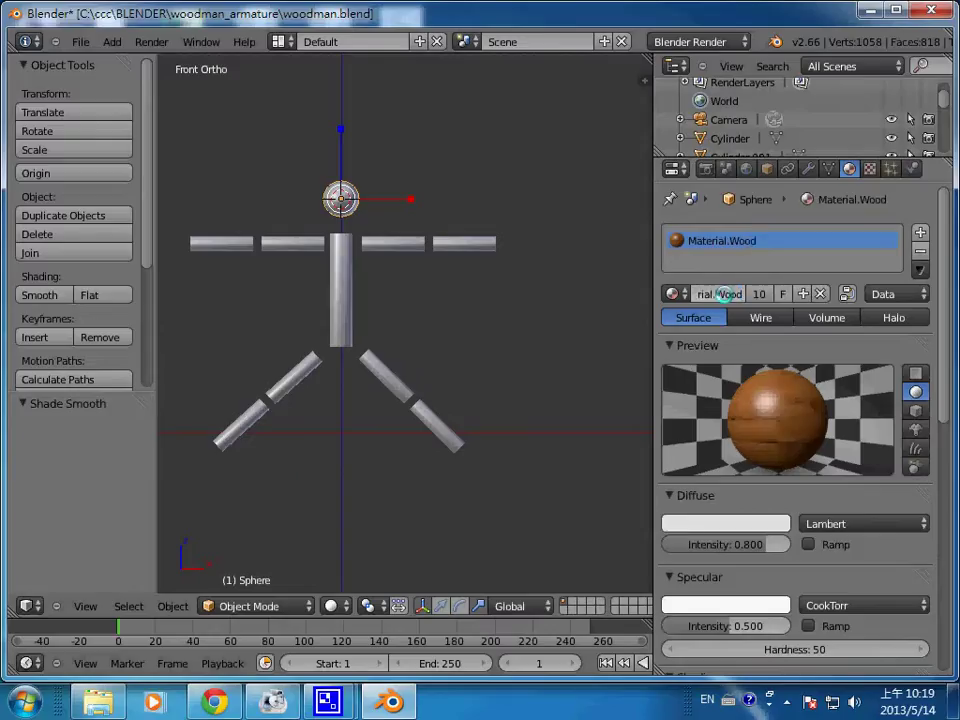
key(F12)
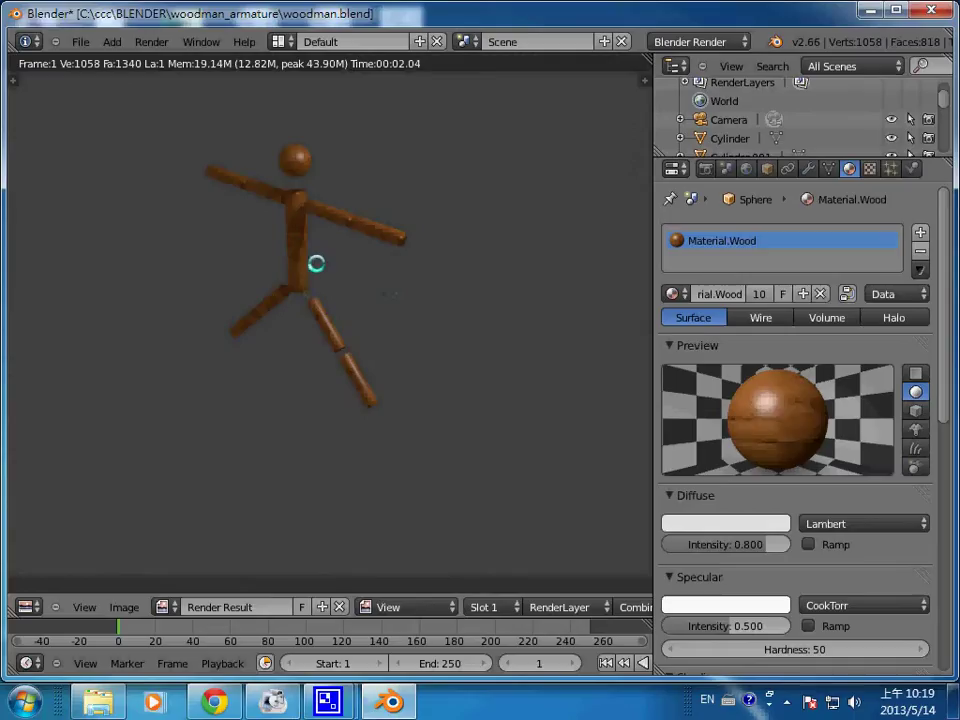
key(Escape)
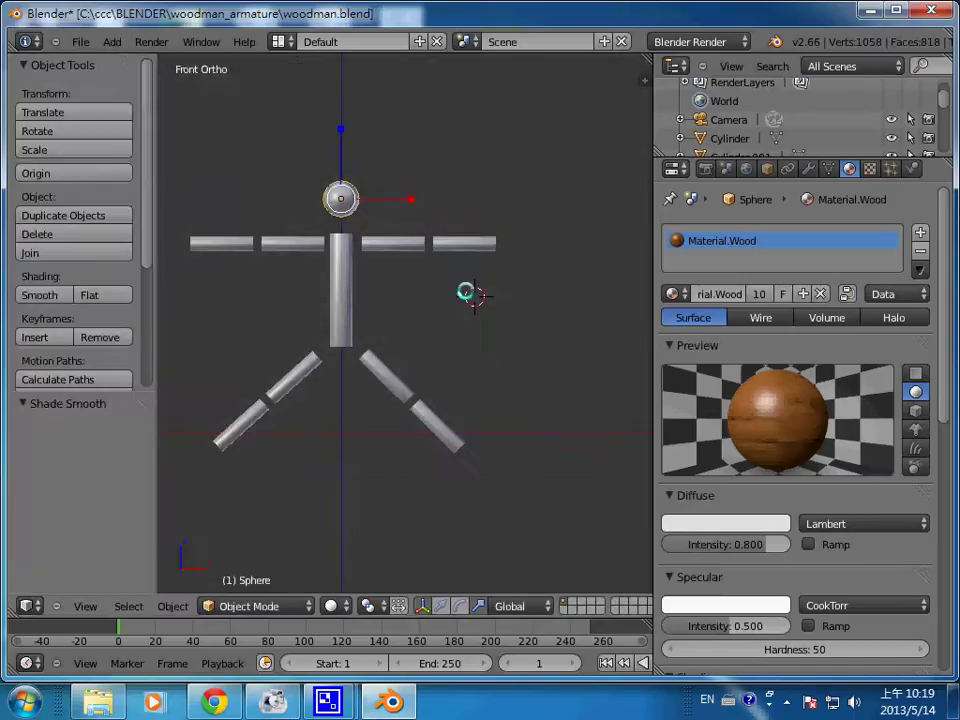
Set the pivot point to 3D Cursor and the viewport shading to Wireframe
scroll(410, 342, down, 1)
scroll(410, 342, down, 2)
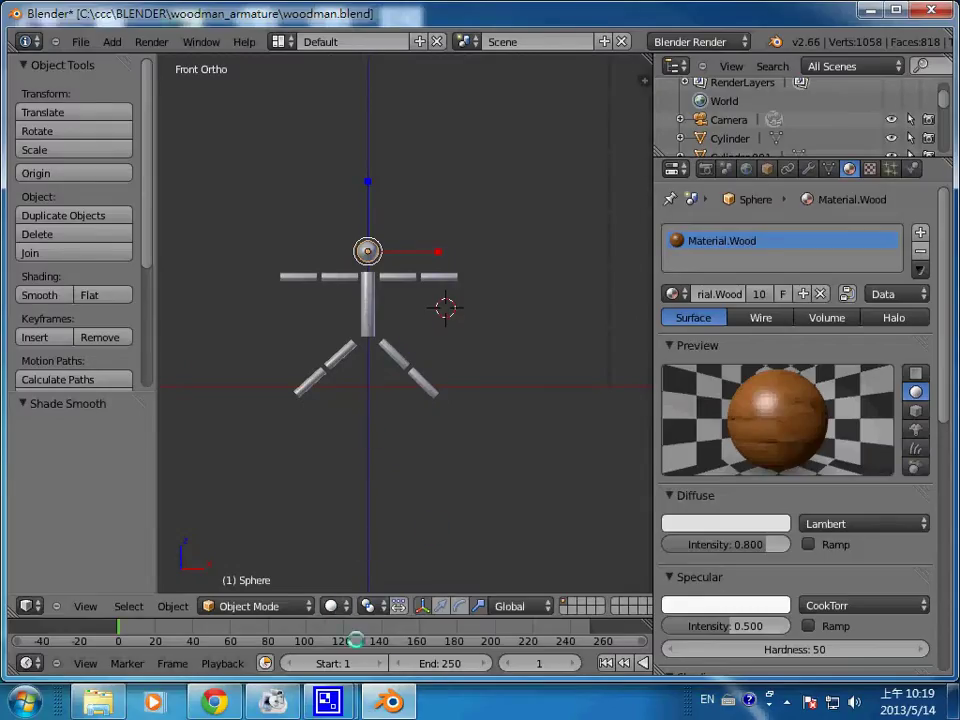
click(368, 606)
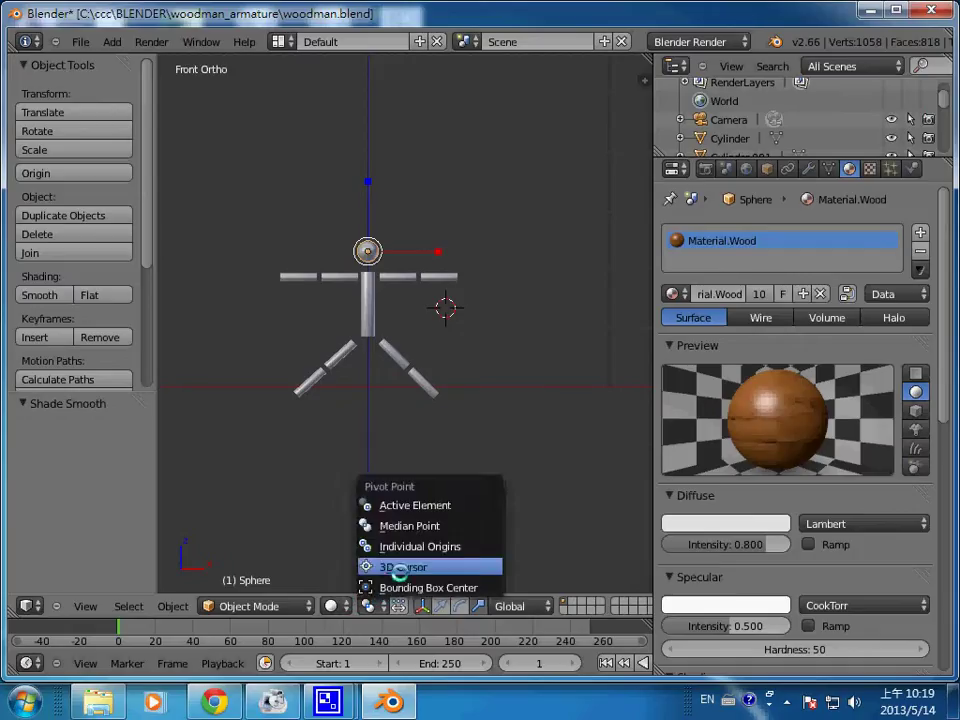
click(398, 565)
click(338, 607)
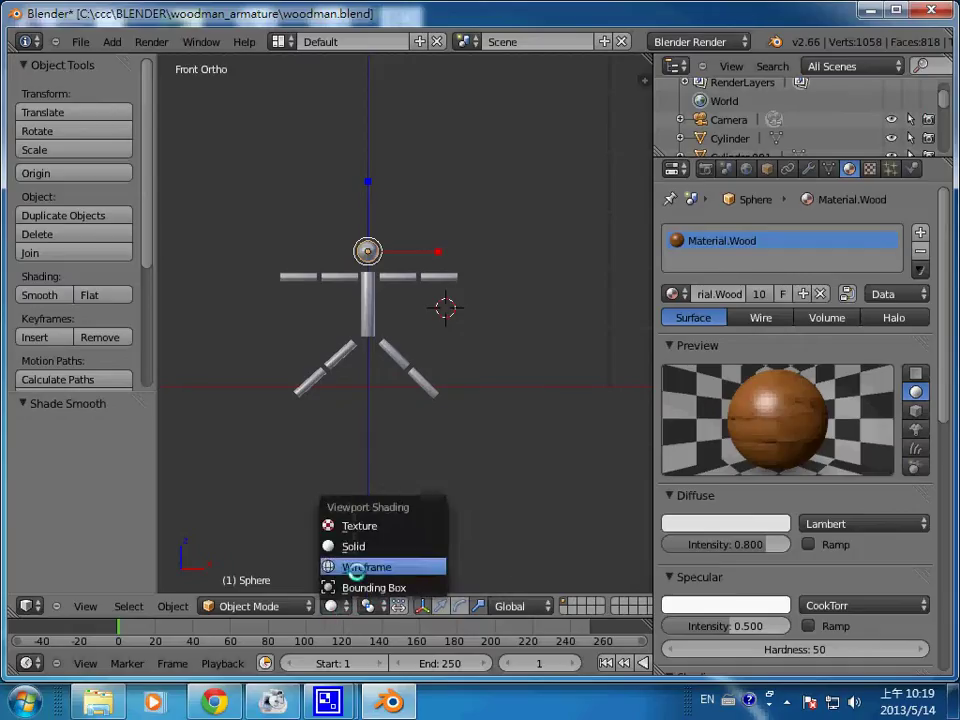
click(357, 567)
Zoom in on the torso and place the 3D cursor at its base
scroll(388, 467, up, 3)
scroll(385, 458, up, 2)
scroll(375, 420, up, 1)
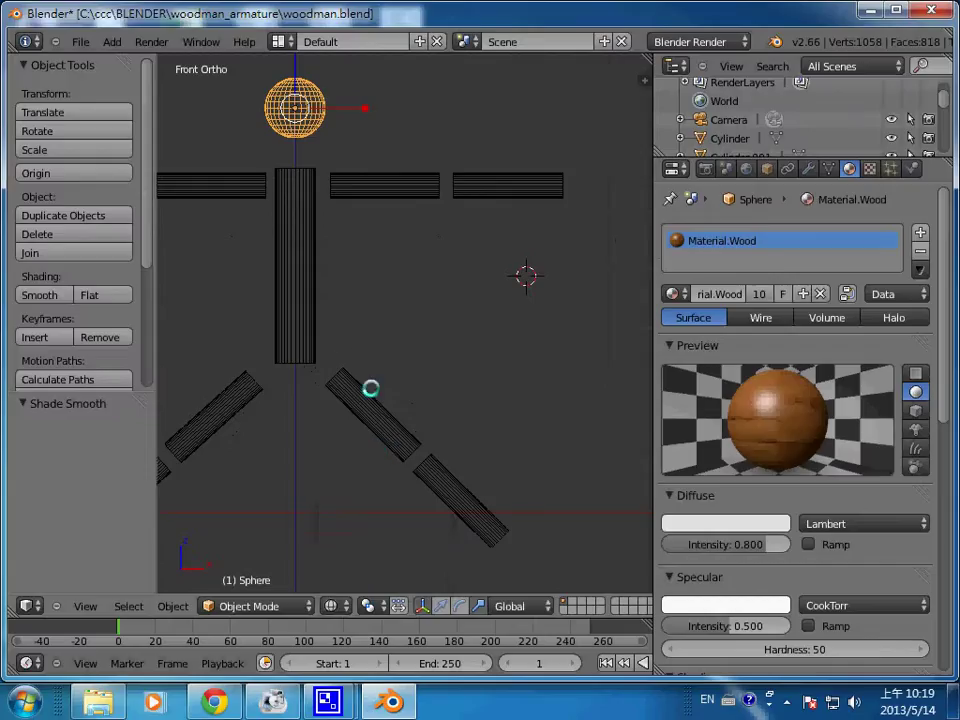
mouse_move(458, 334)
shift+middle_down()
mouse_move(615, 364)
mouse_move(576, 369)
shift+middle_up()
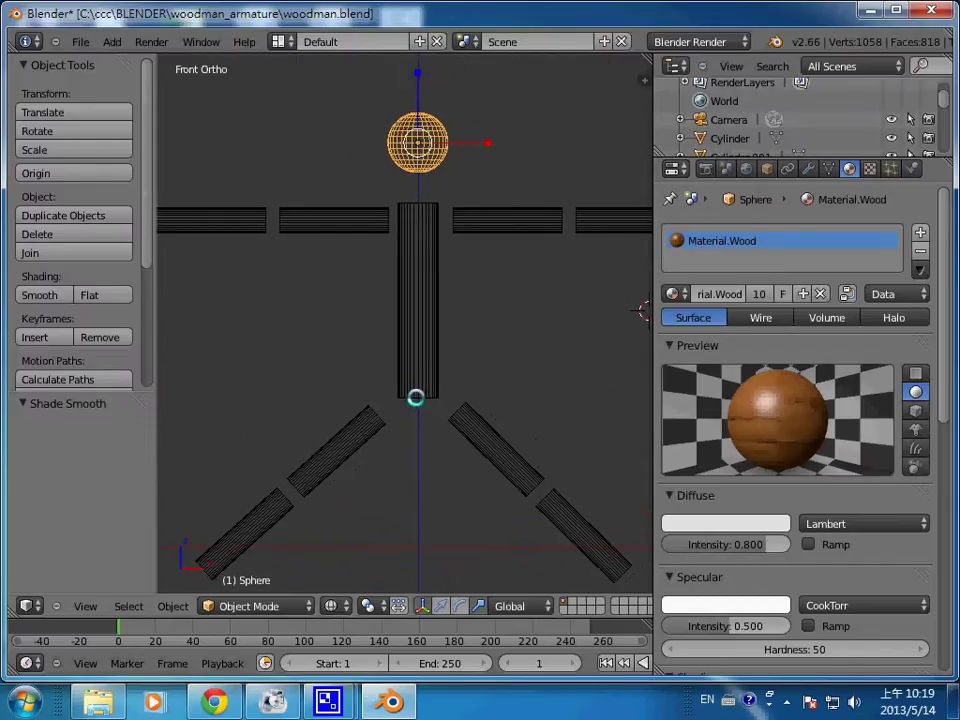
click(418, 396)
click(419, 384)
click(418, 380)
click(418, 380)
click(421, 383)
key(shift+a)
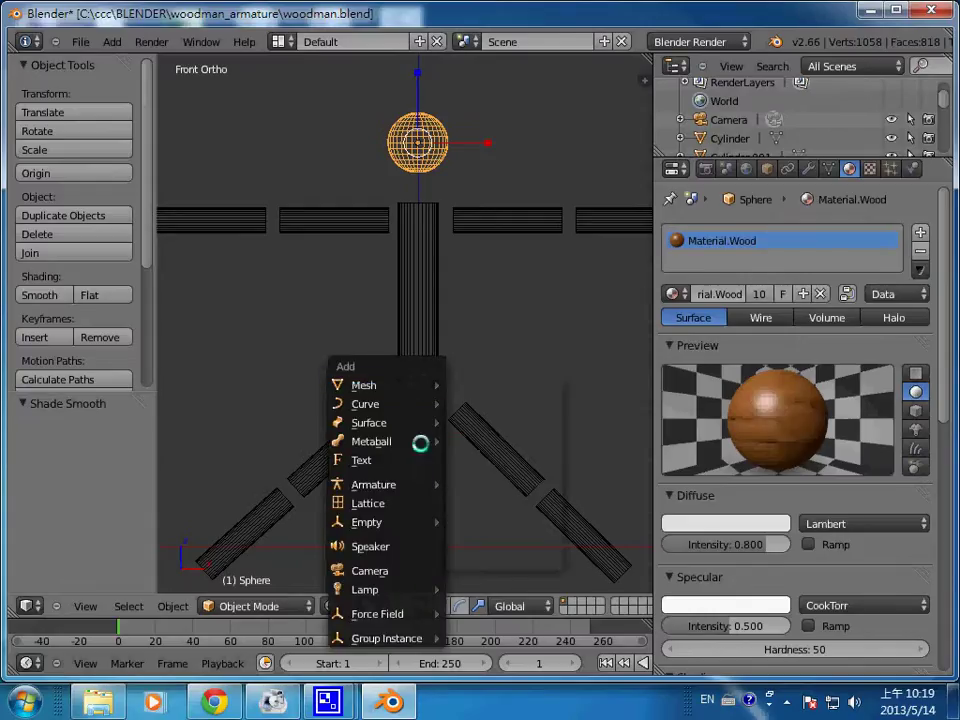
mouse_move(374, 484)
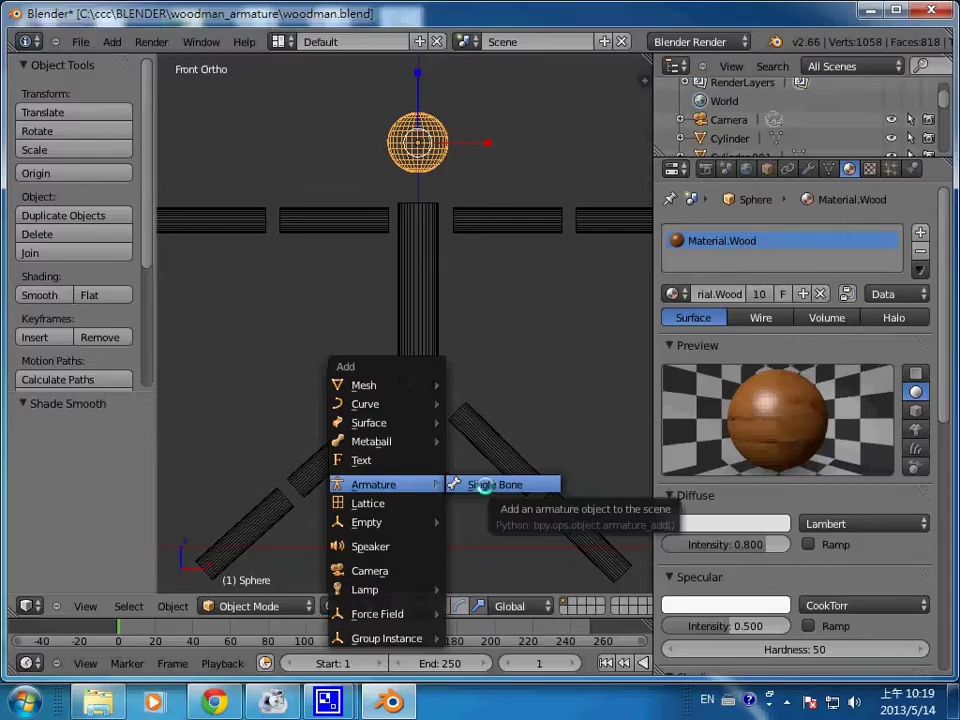
Add a single-bone armature at the torso base and move its tip along Z to mid-torso
click(482, 487)
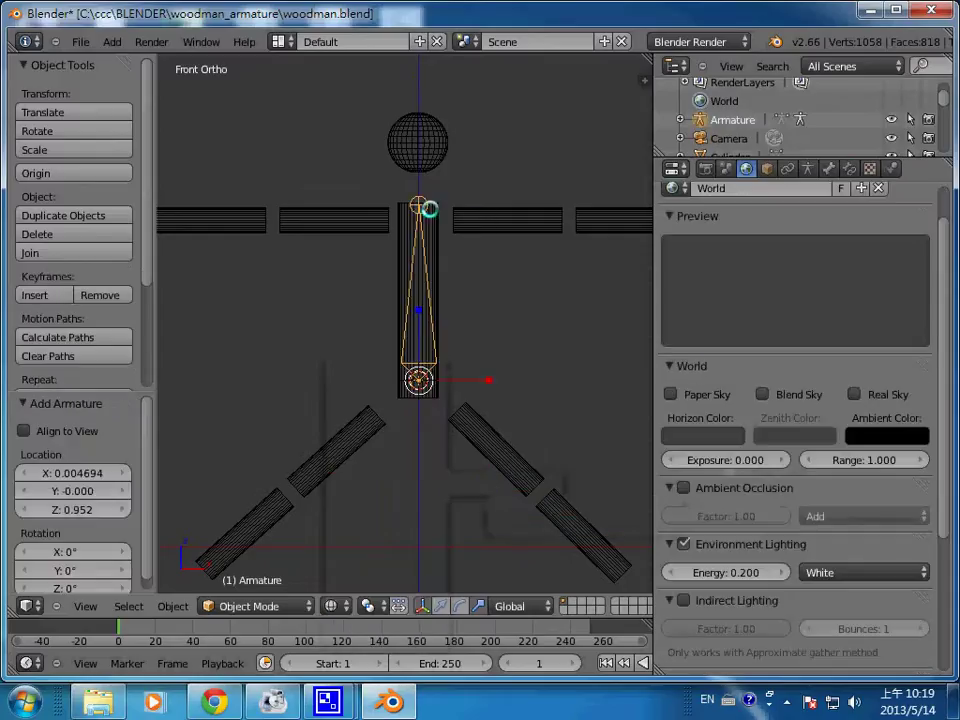
key(Tab)
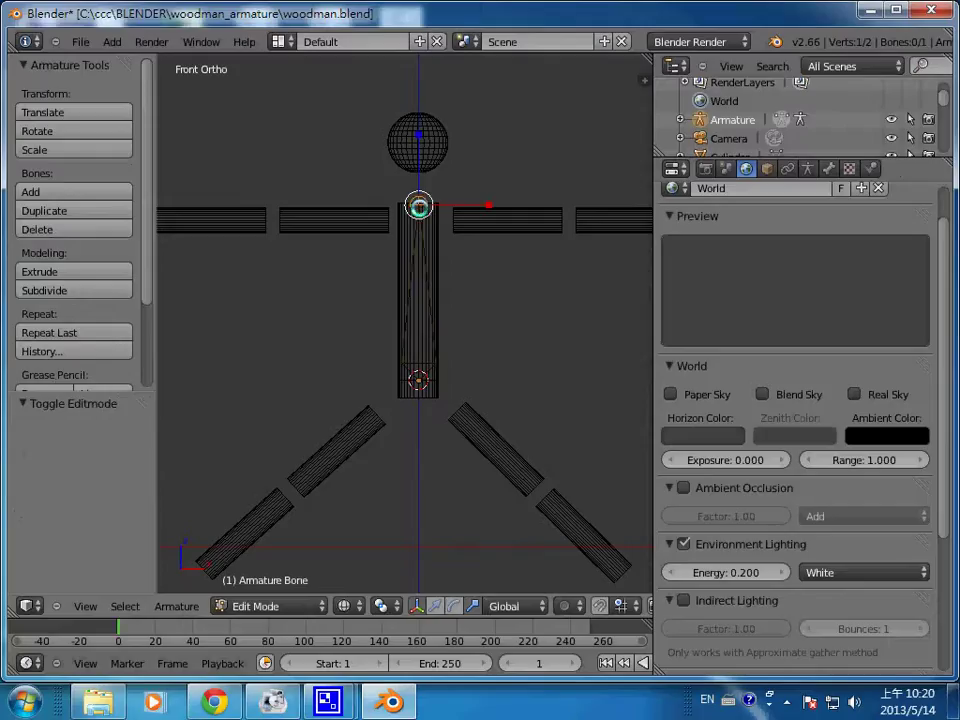
key(g)
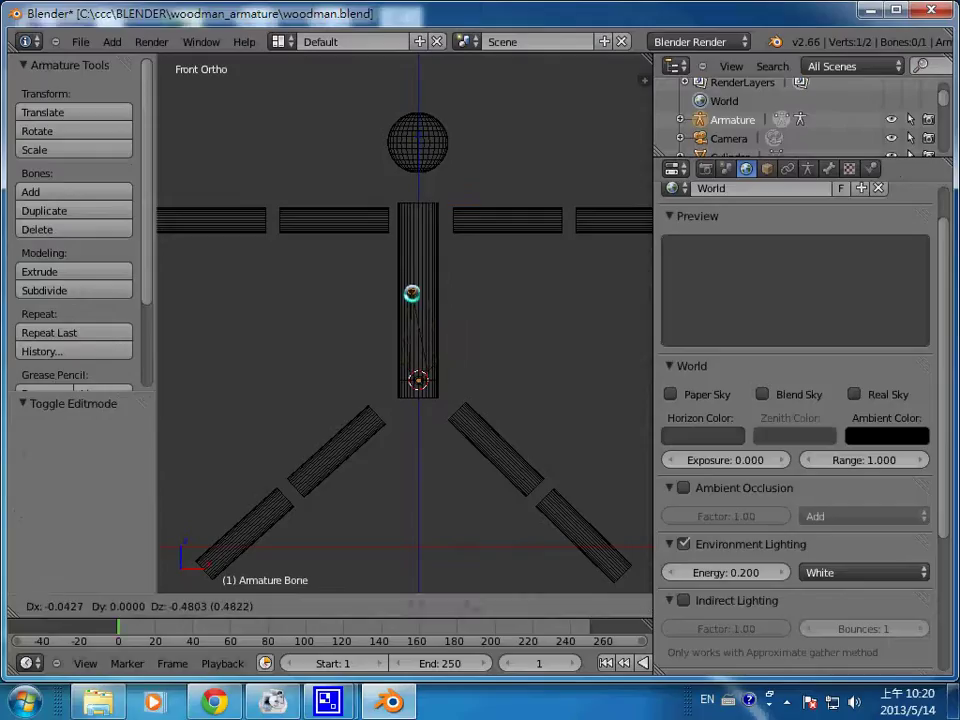
key(z)
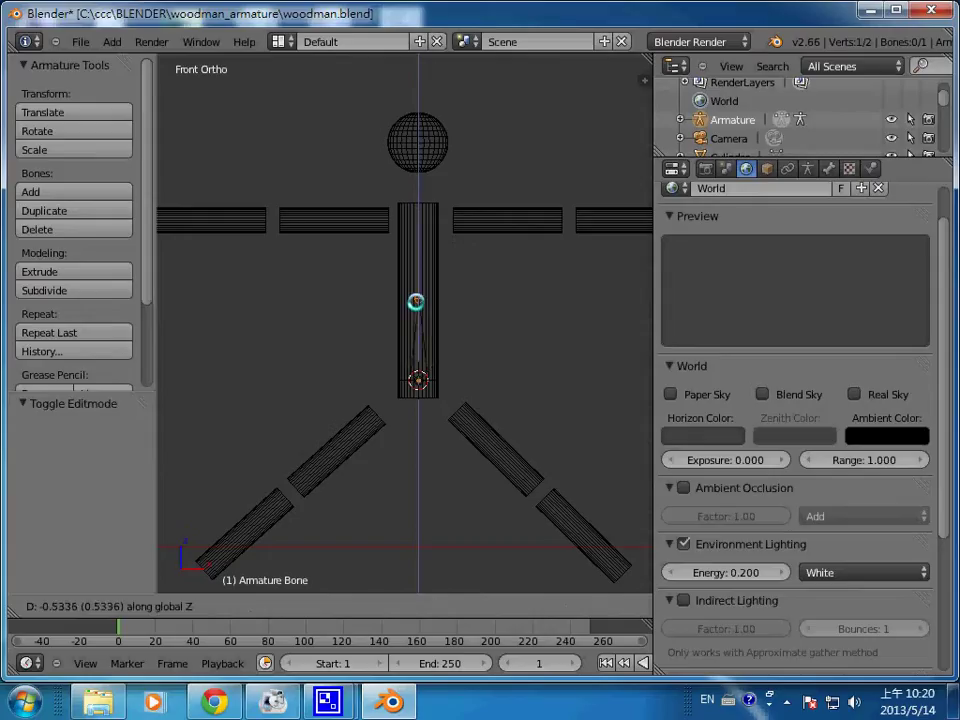
click(416, 301)
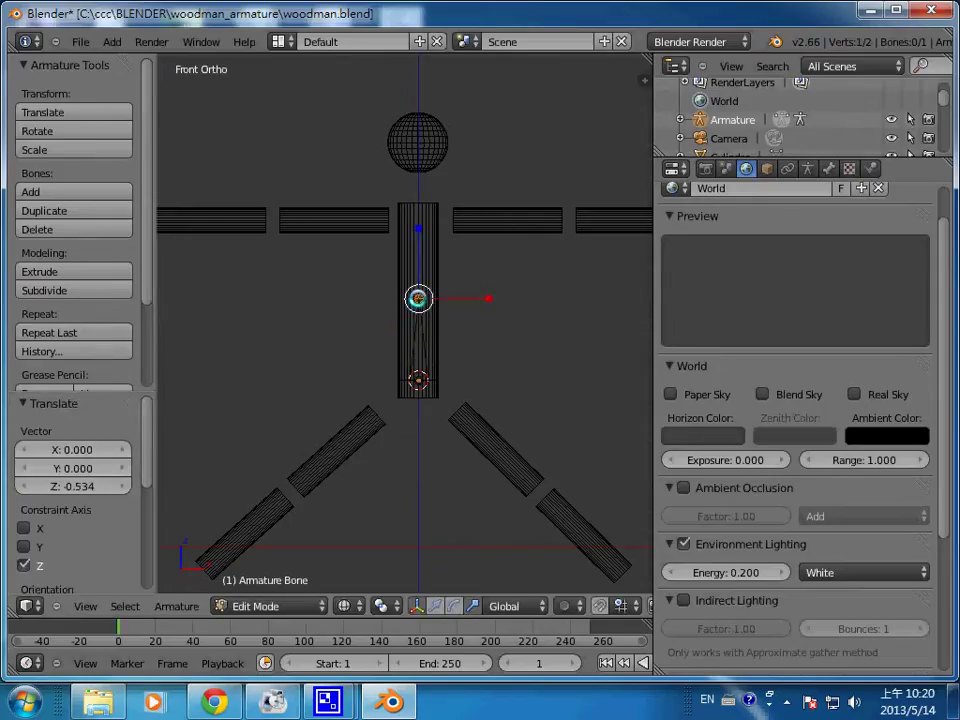
Extrude vertical bones to shoulder height and into the head, then start one along X
key(e)
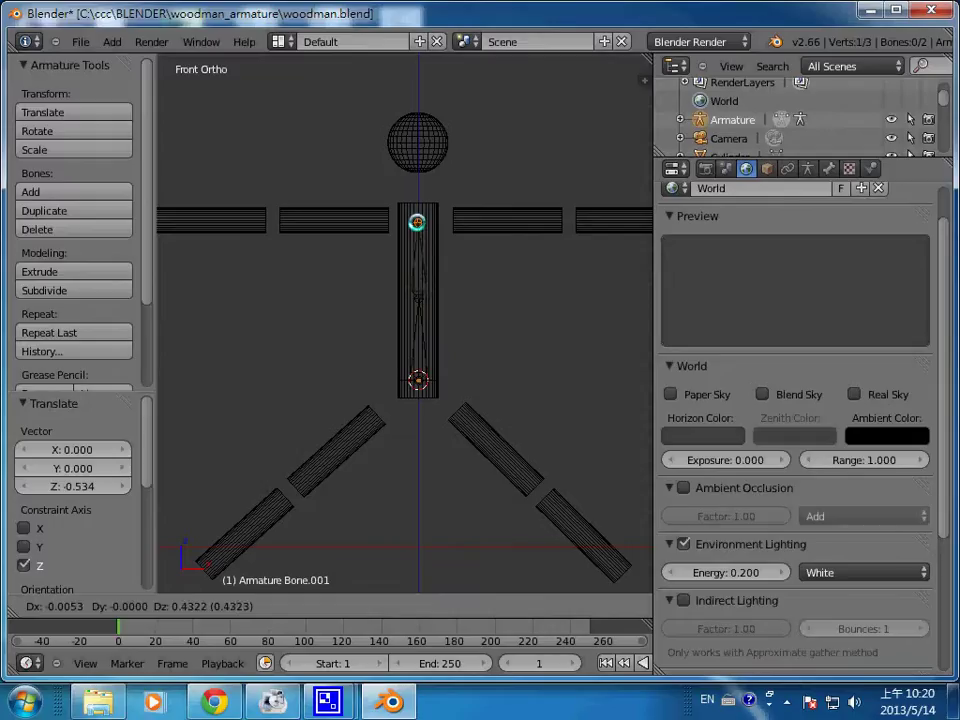
key(z)
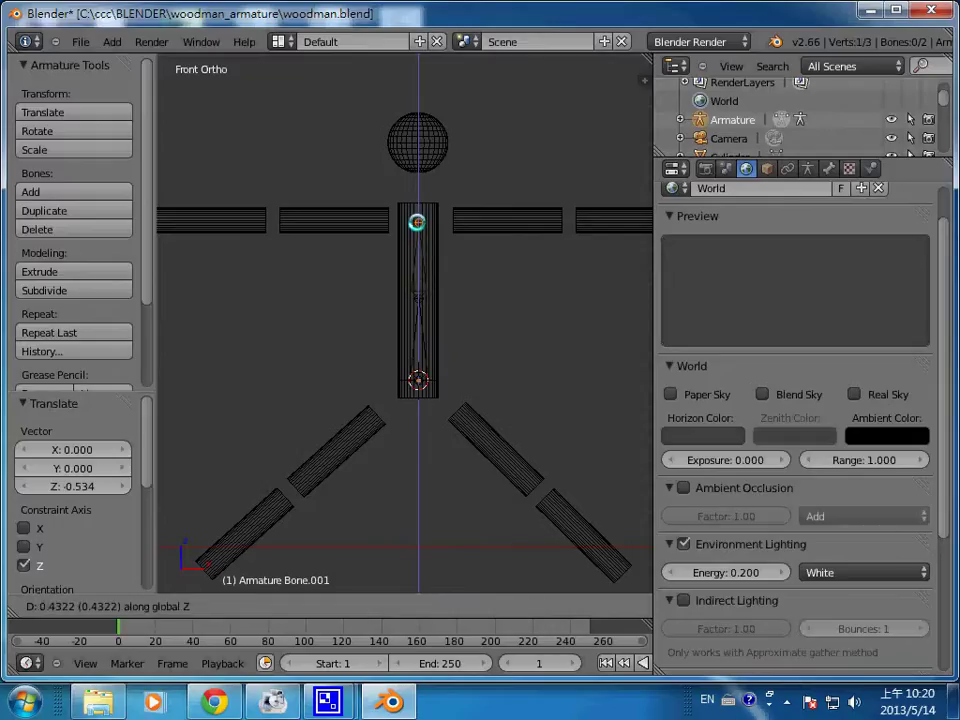
key(Return)
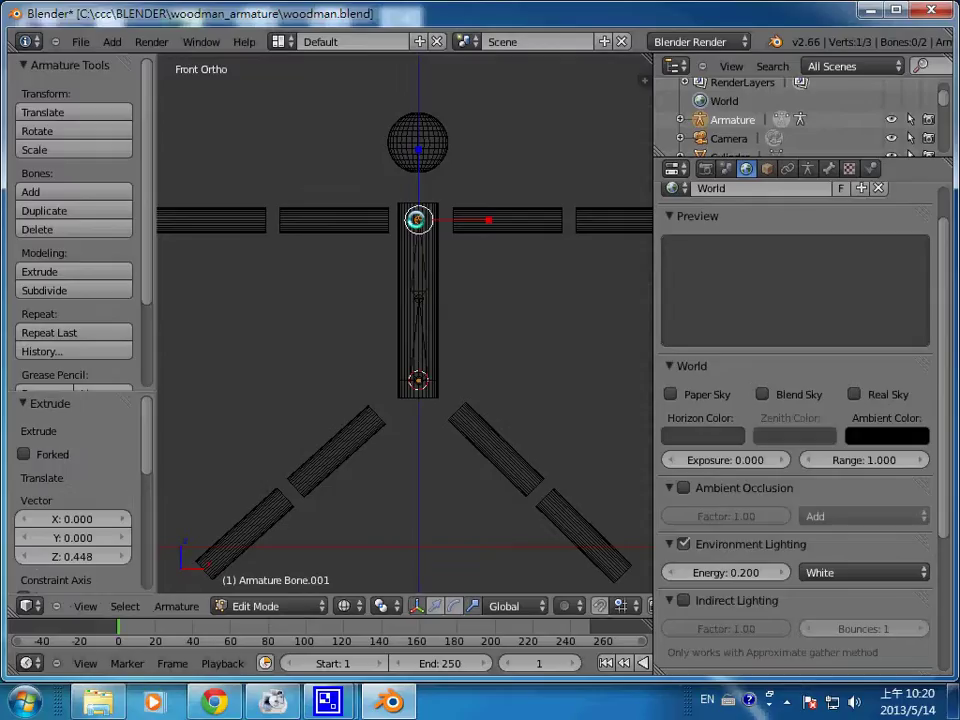
key(e)
key(z)
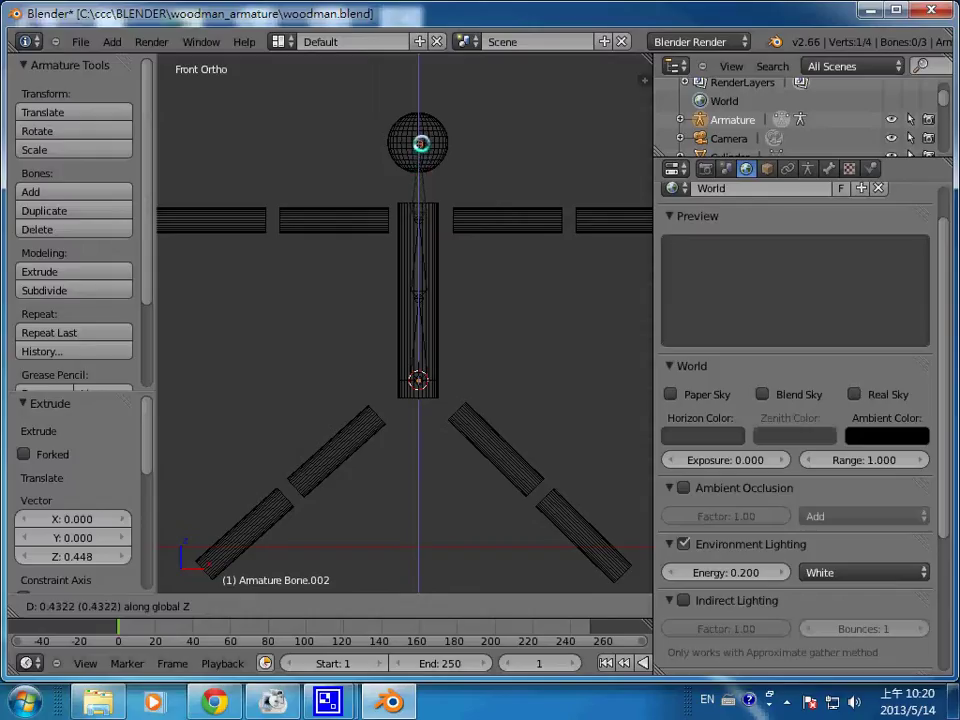
key(Escape)
key(ctrl+z)
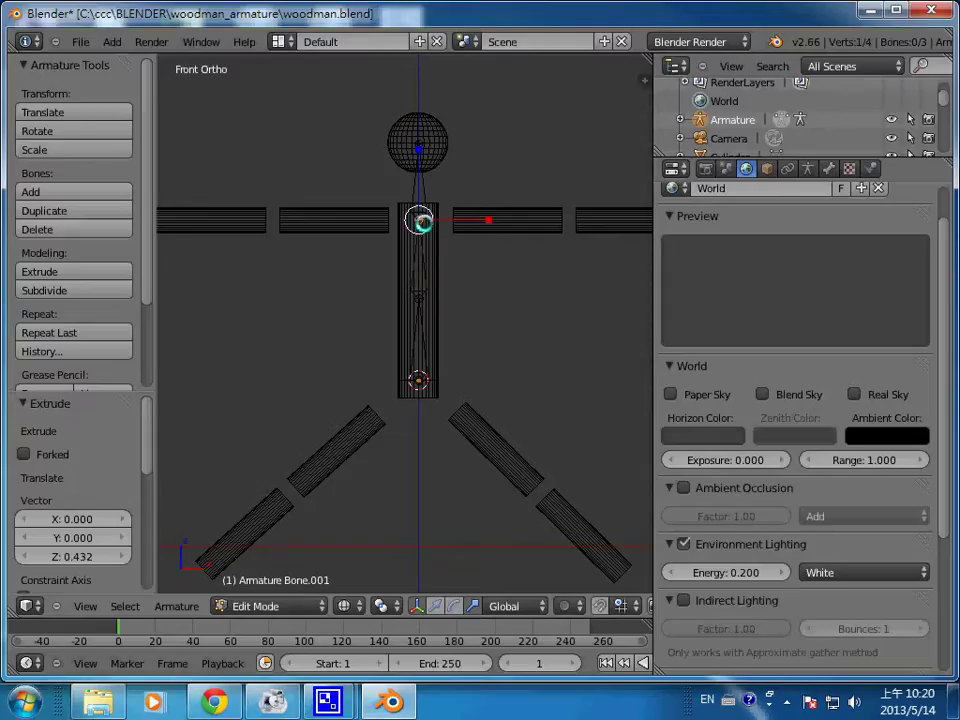
key(e)
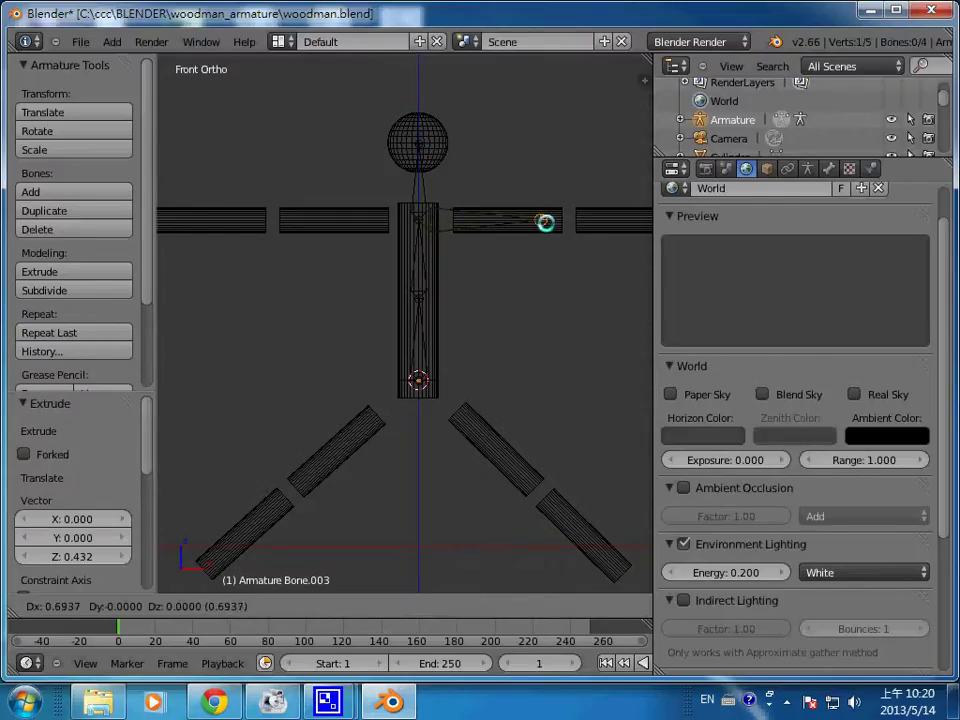
key(x)
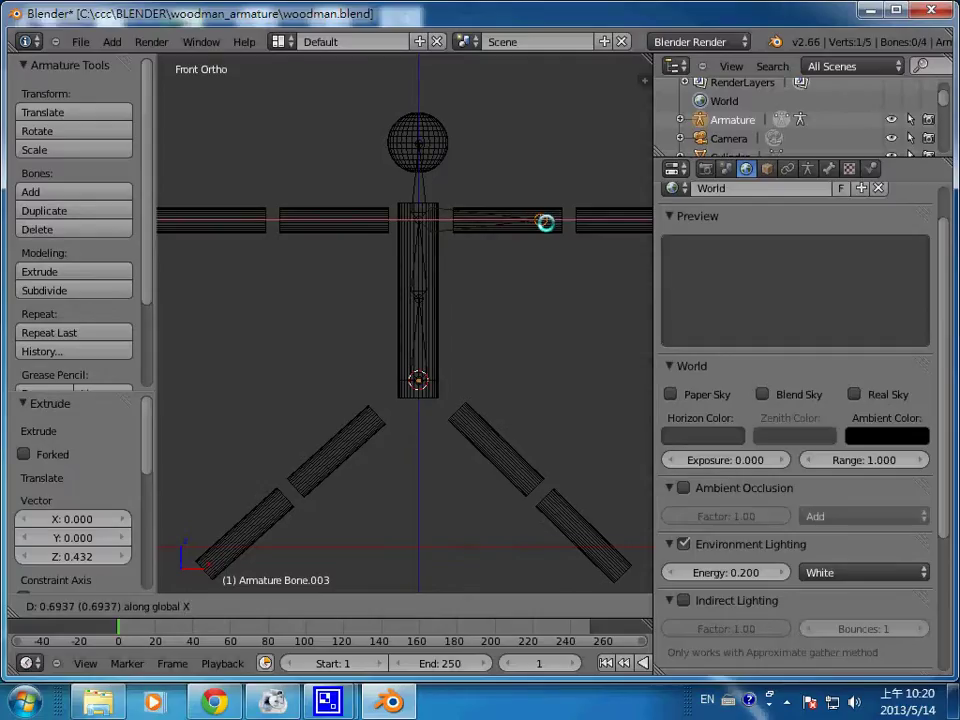
Confirm the right arm bone, disconnect it from the torso bone and shift it 0.149 outward
click(545, 222)
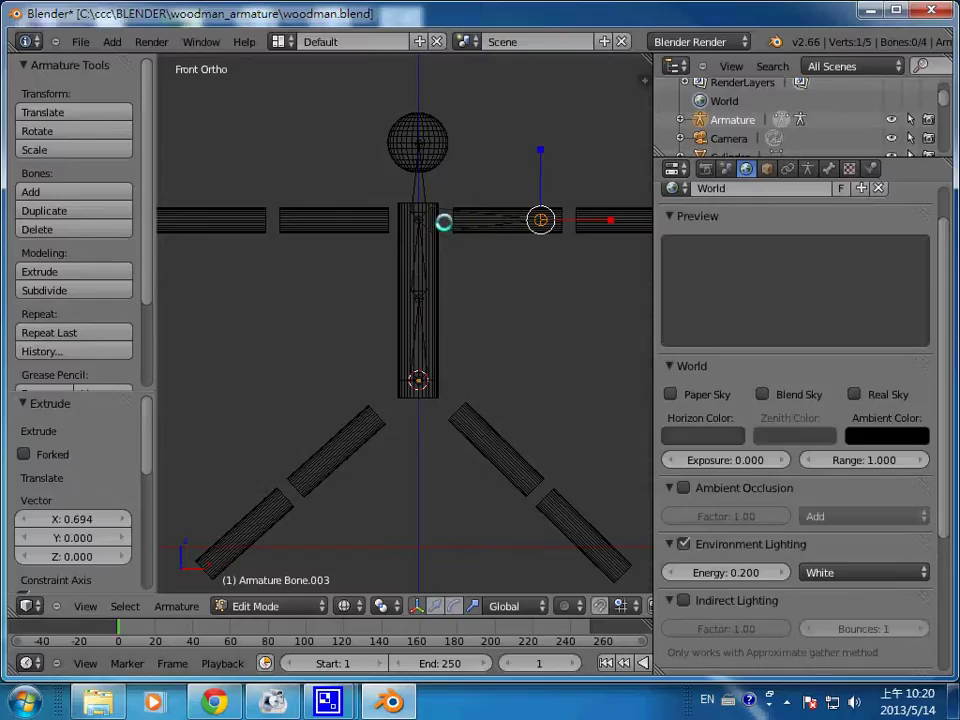
right_click(443, 222)
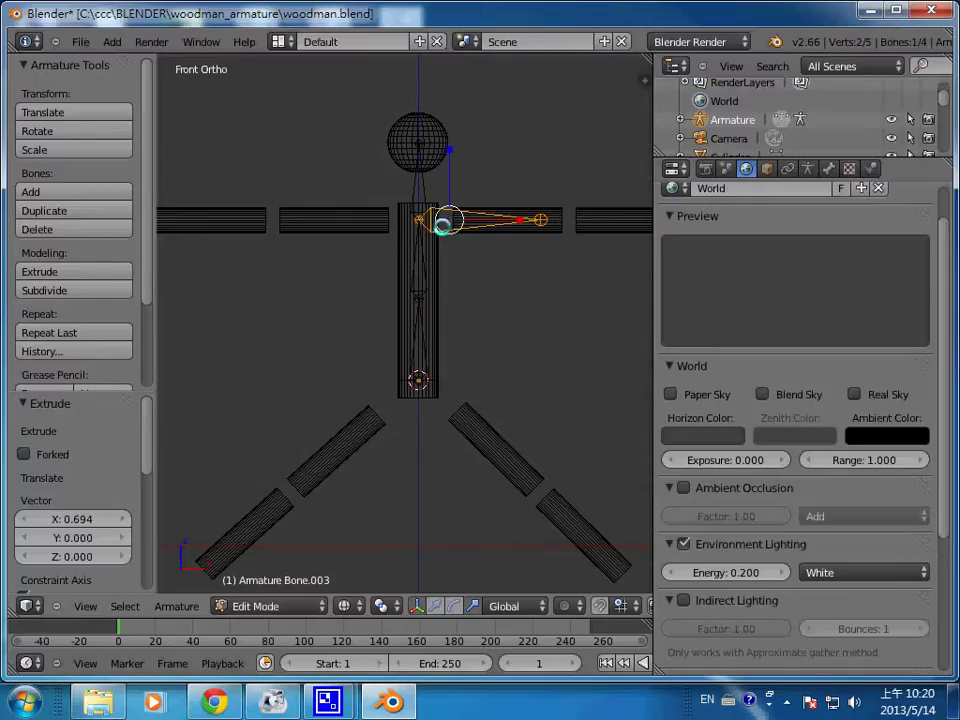
shift+right_click(424, 247)
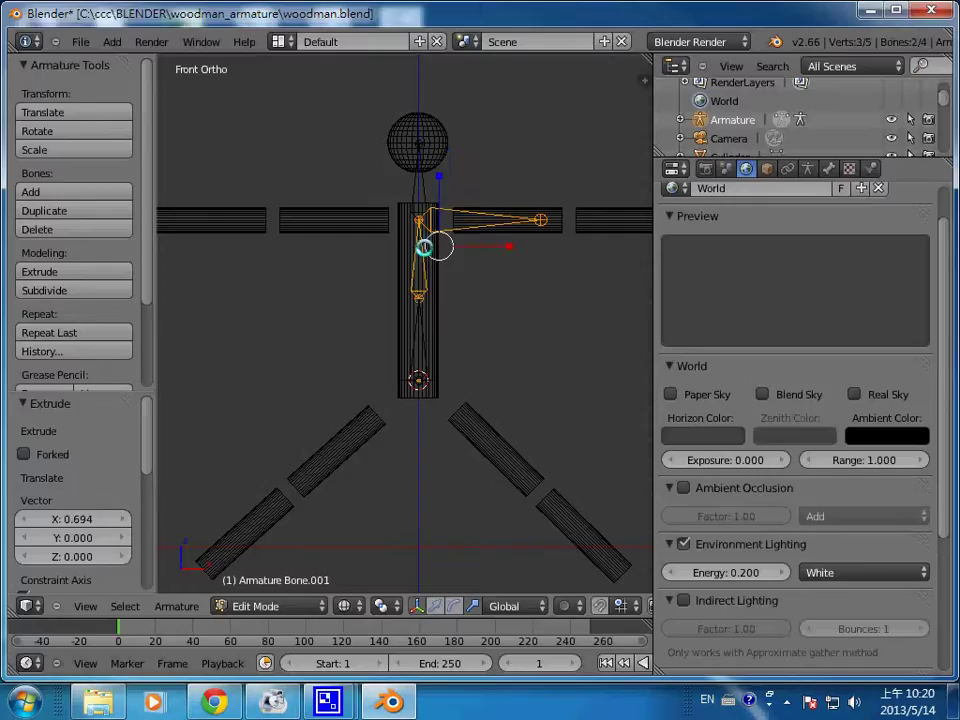
key(alt+p)
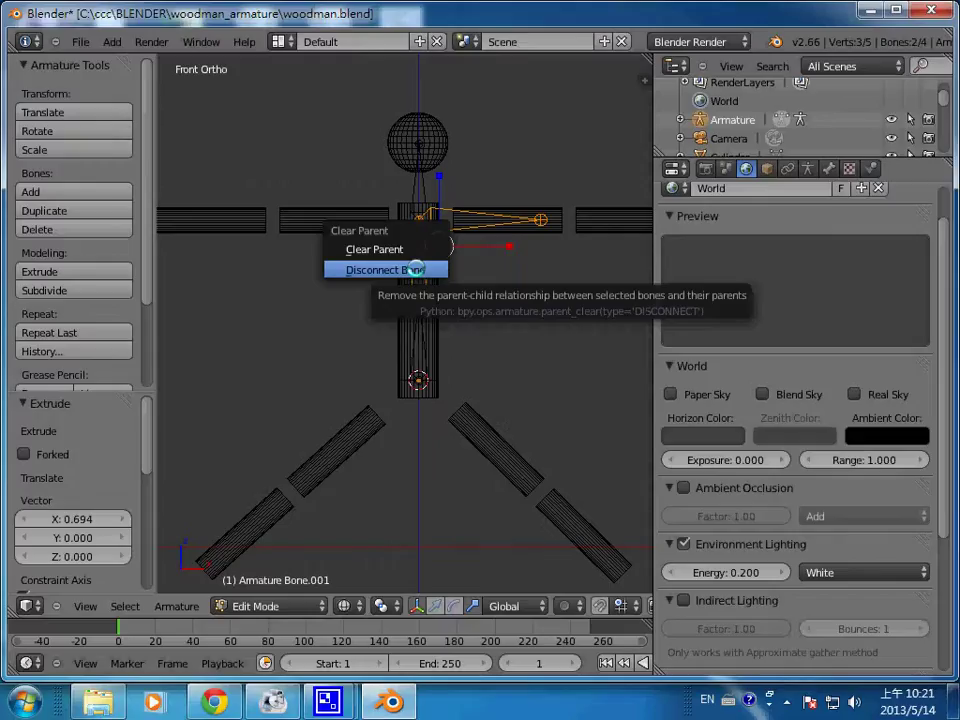
click(414, 269)
right_click(450, 223)
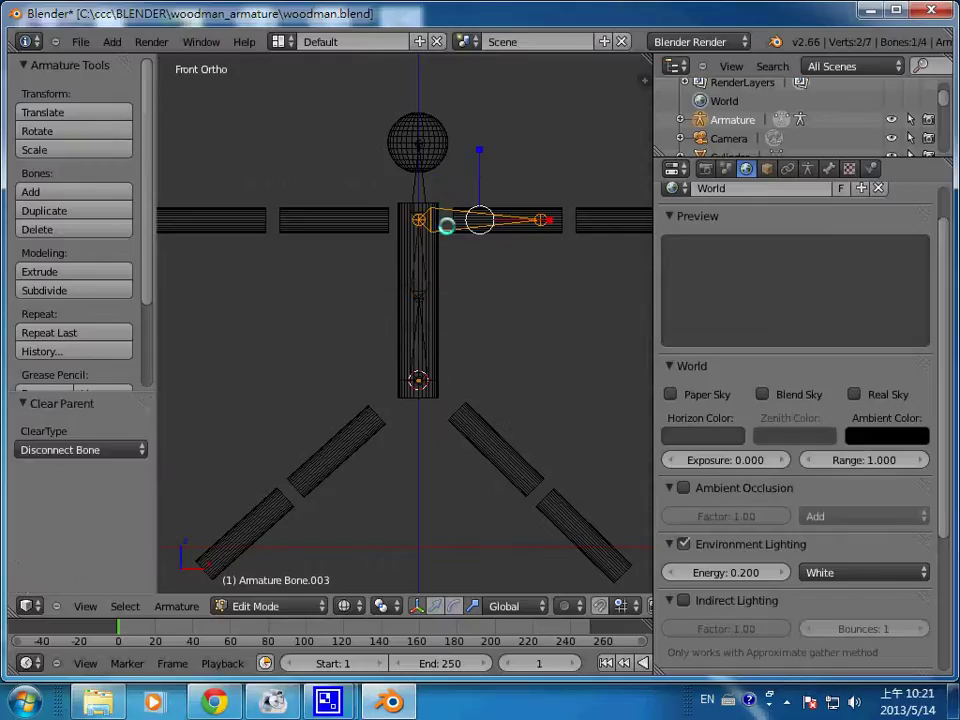
key(g)
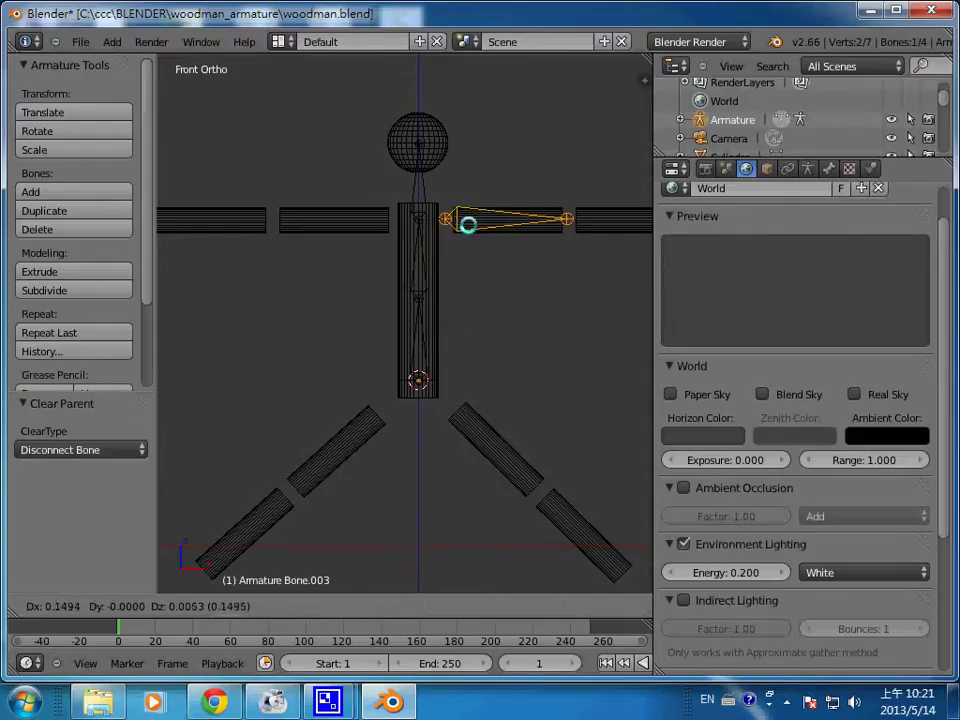
click(467, 224)
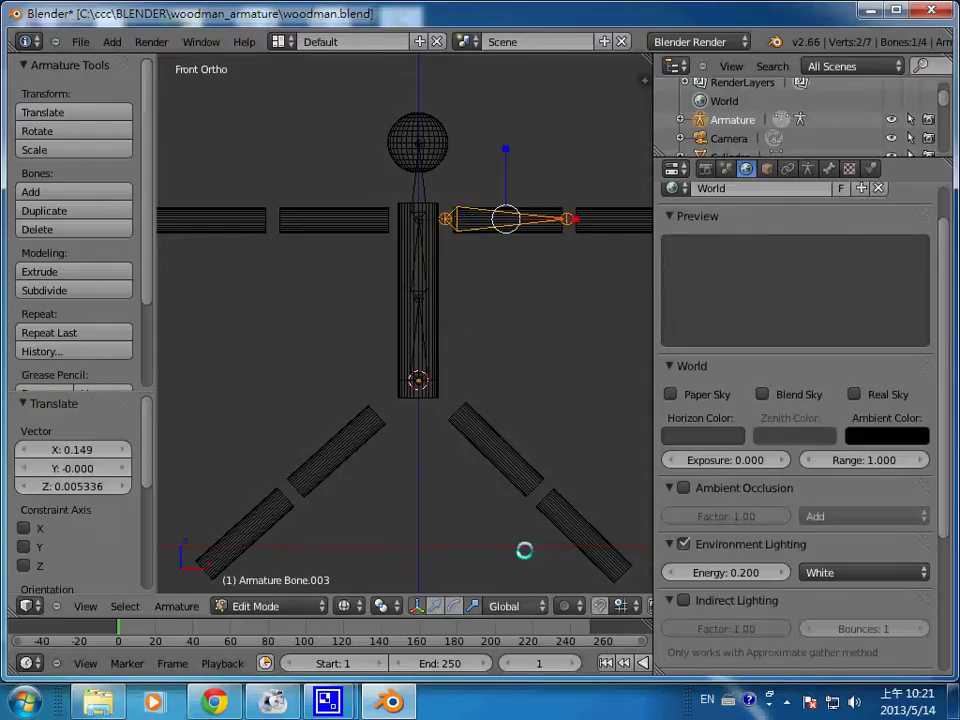
Extrude a forearm bone 0.645 along X from the arm bone's outer joint
scroll(525, 551, down, 1)
scroll(579, 315, down, 1)
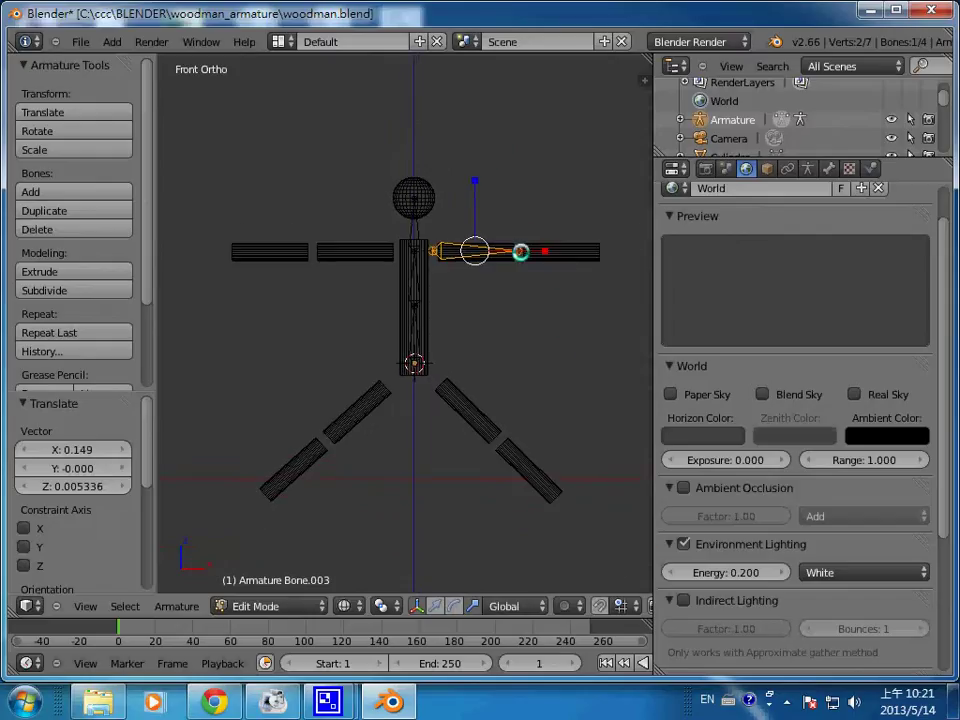
right_click(517, 251)
key(e)
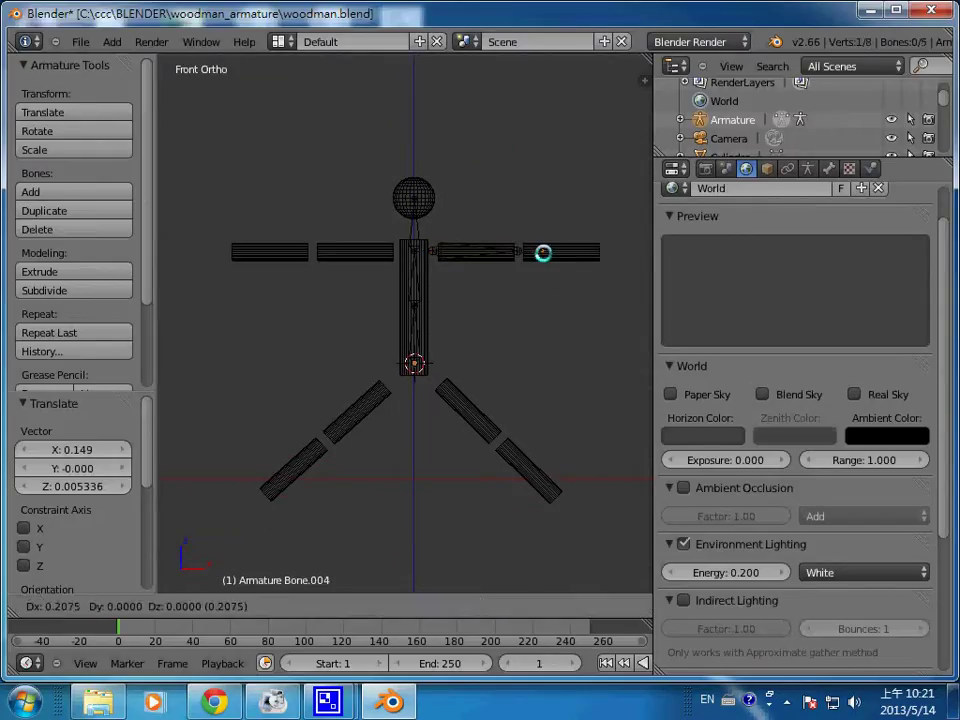
key(x)
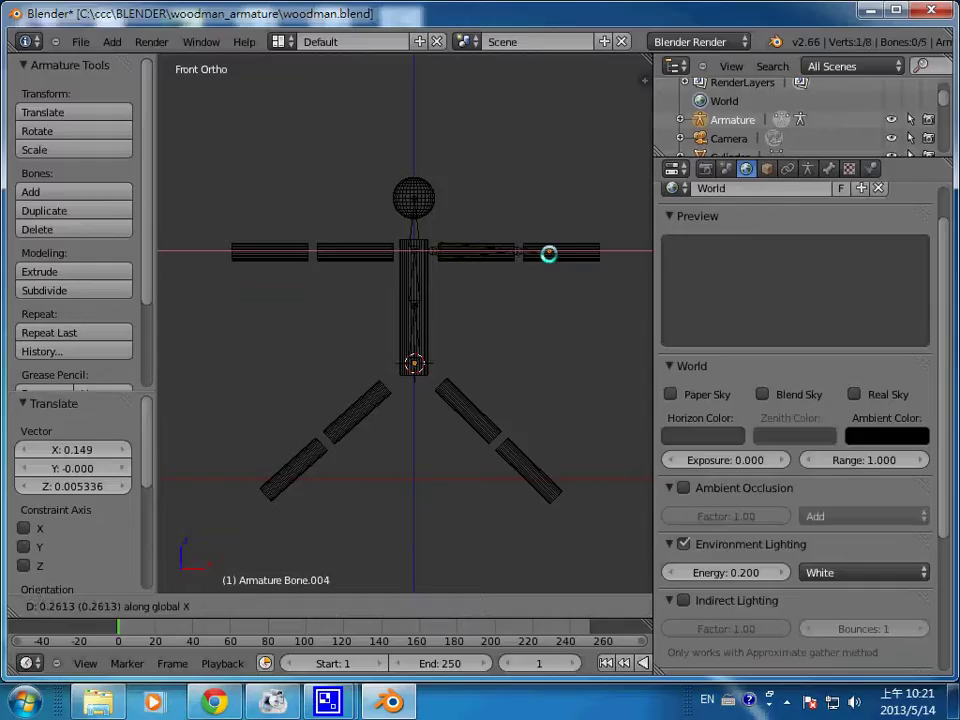
click(595, 251)
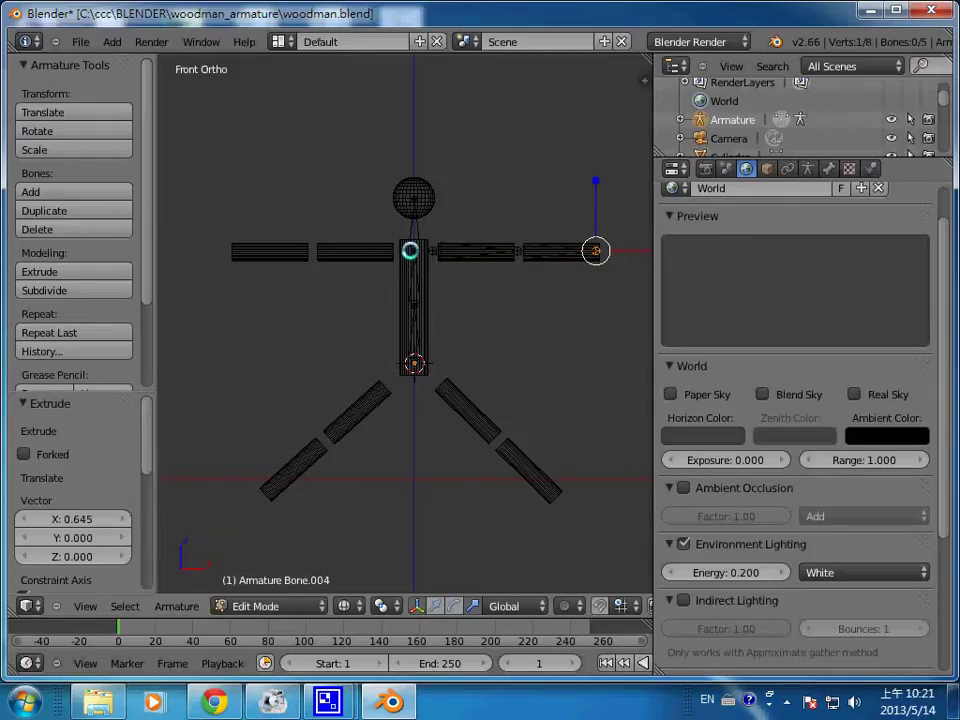
Extrude a left upper-arm bone along X, disconnect it from the spine and slide it onto its cylinder
right_click(470, 251)
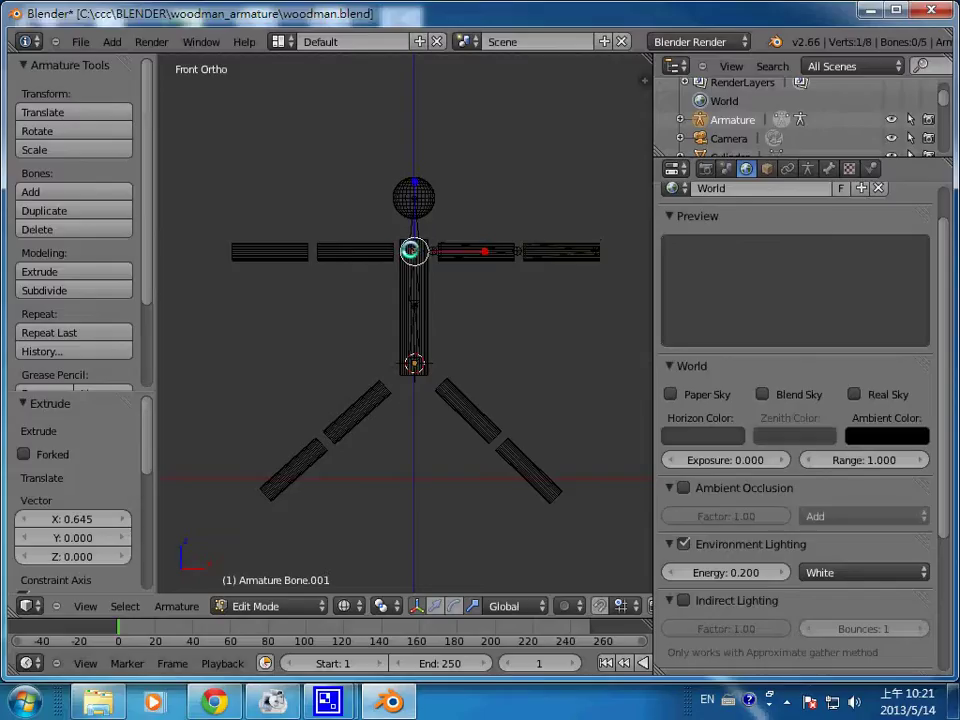
key(e)
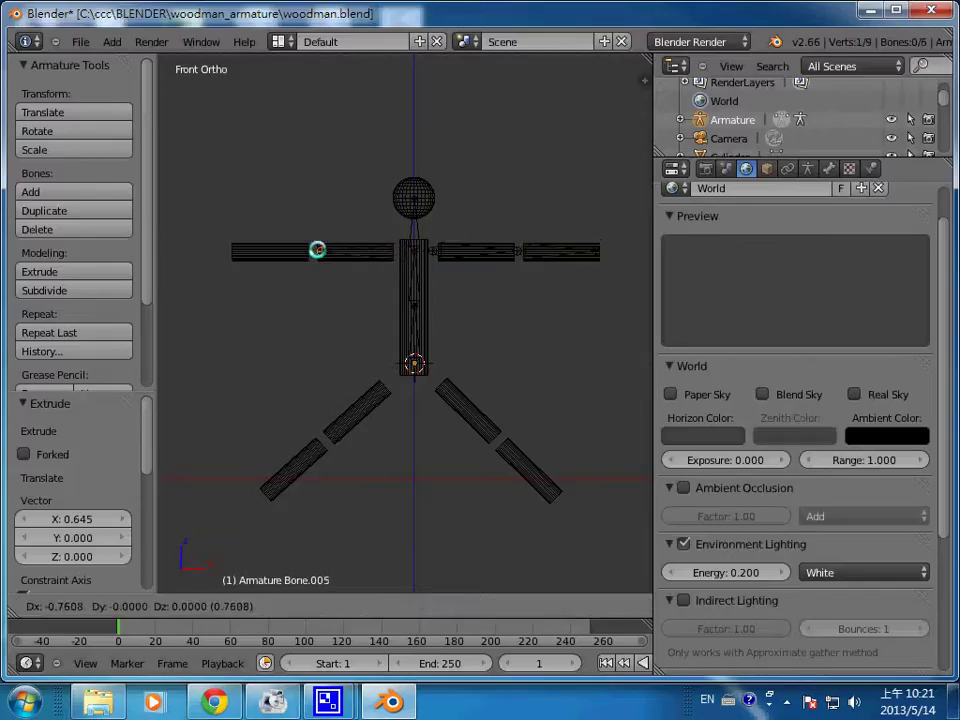
key(x)
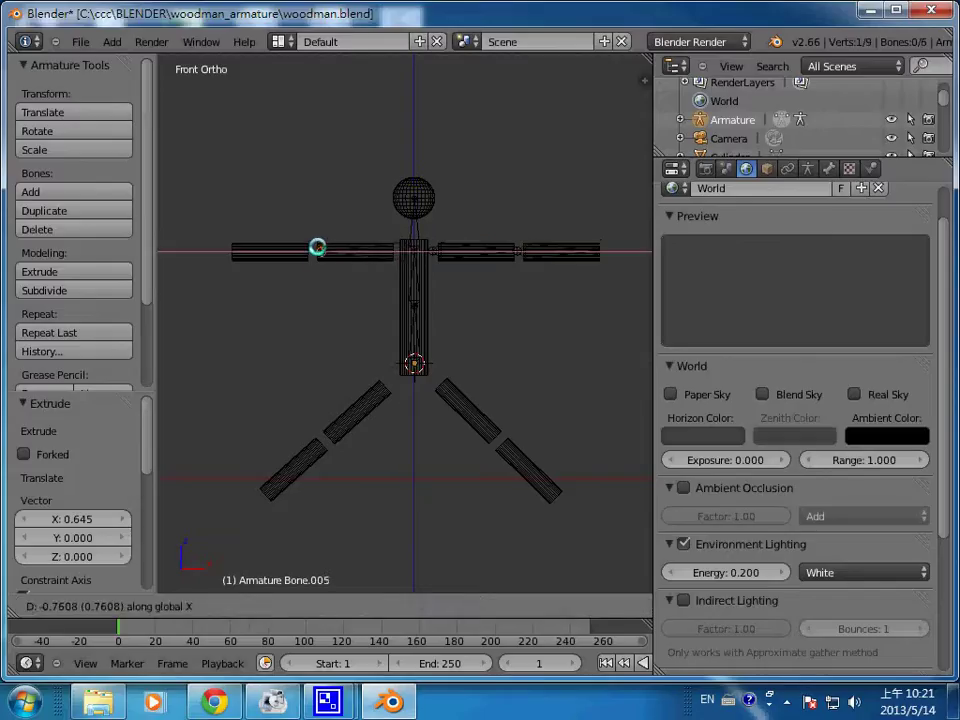
click(318, 249)
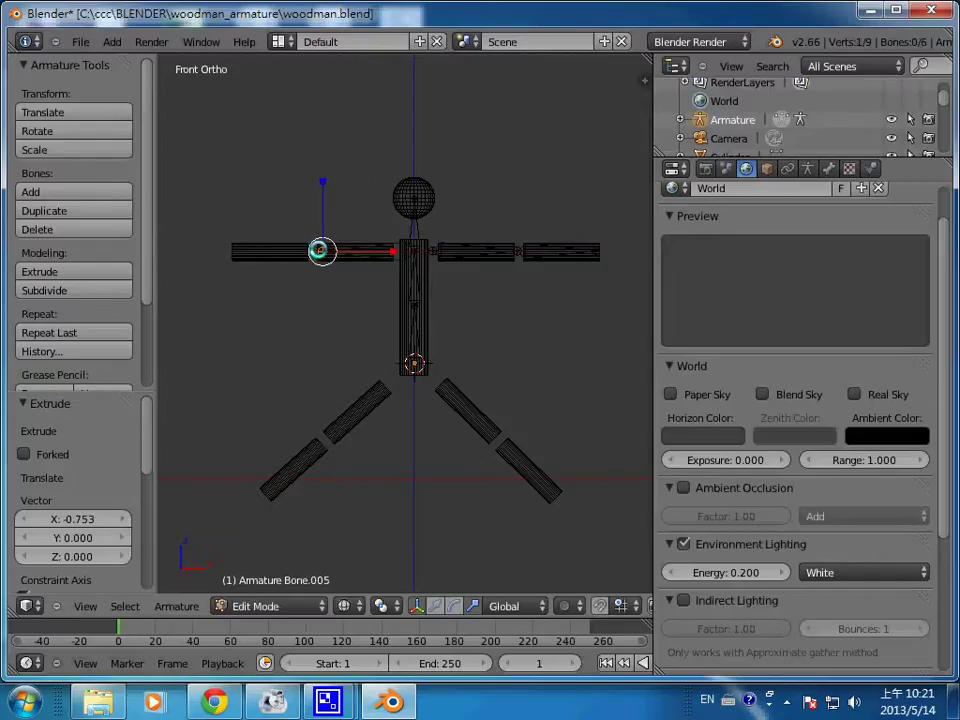
right_click(398, 254)
right_click(394, 253)
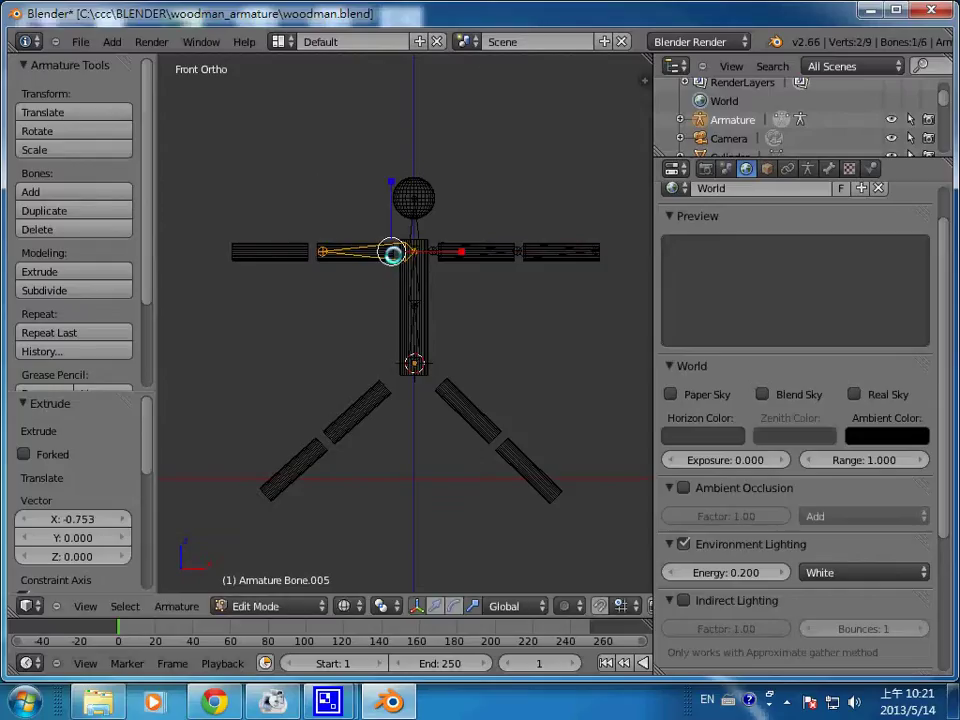
shift+right_click(411, 273)
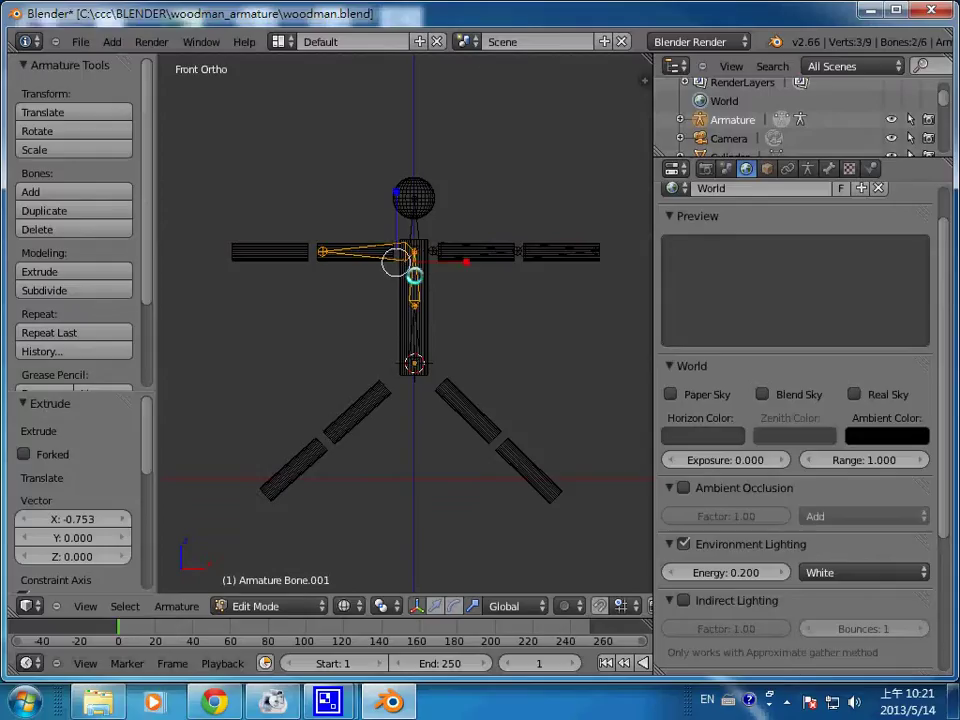
key(alt+p)
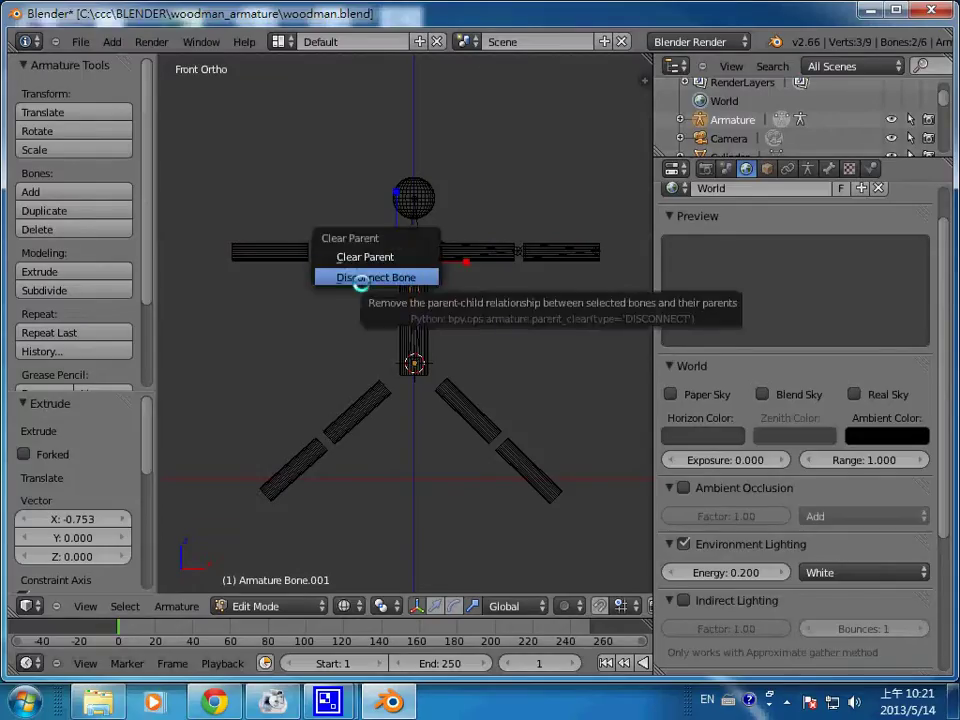
click(360, 283)
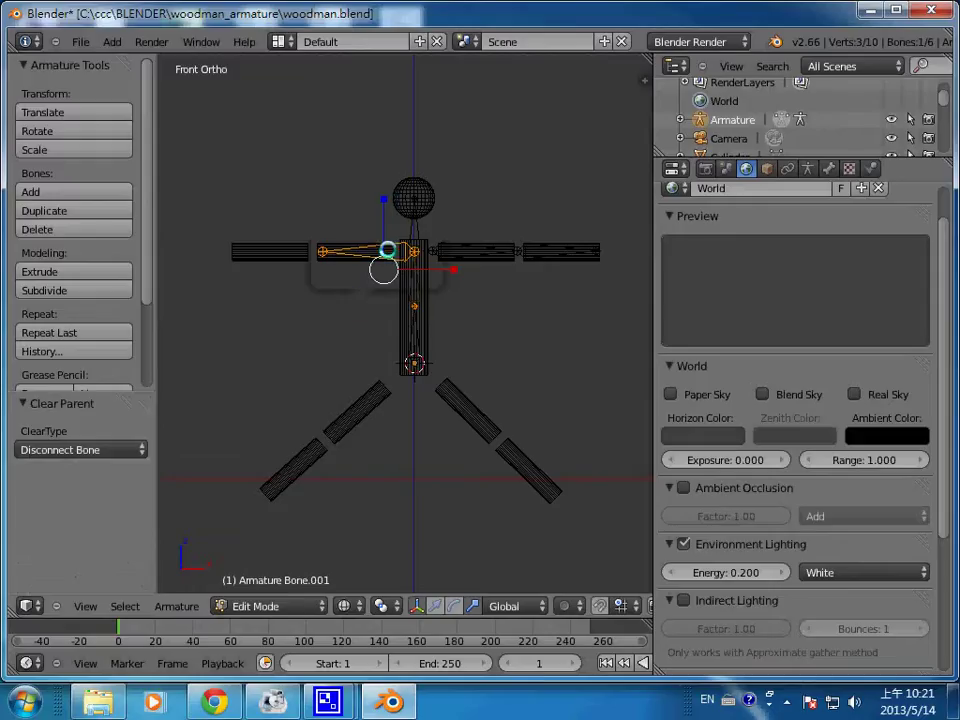
right_click(345, 251)
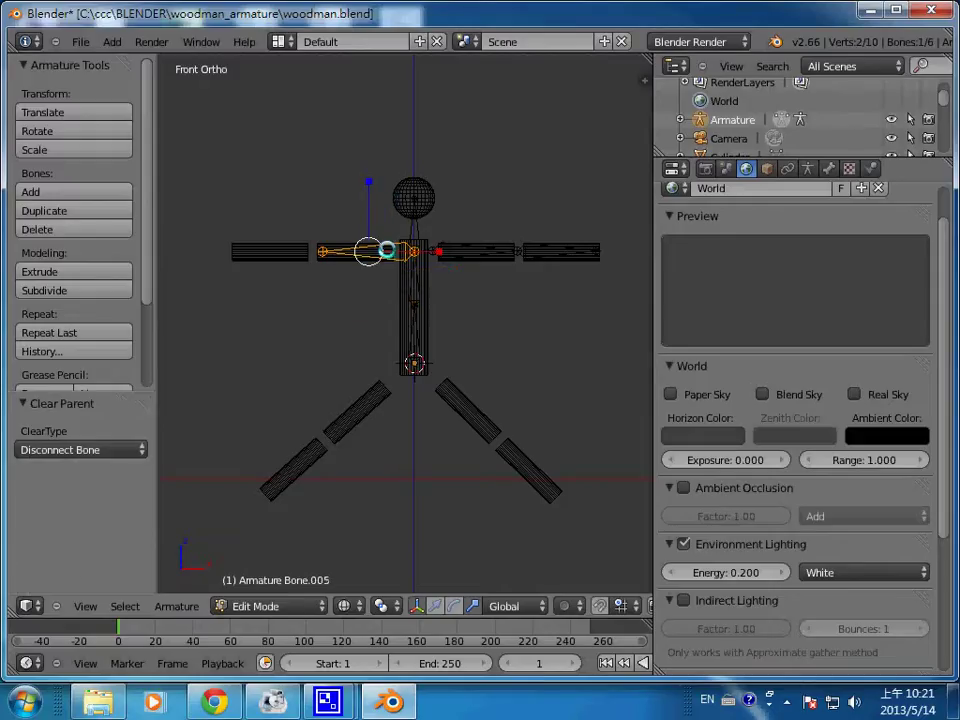
key(g)
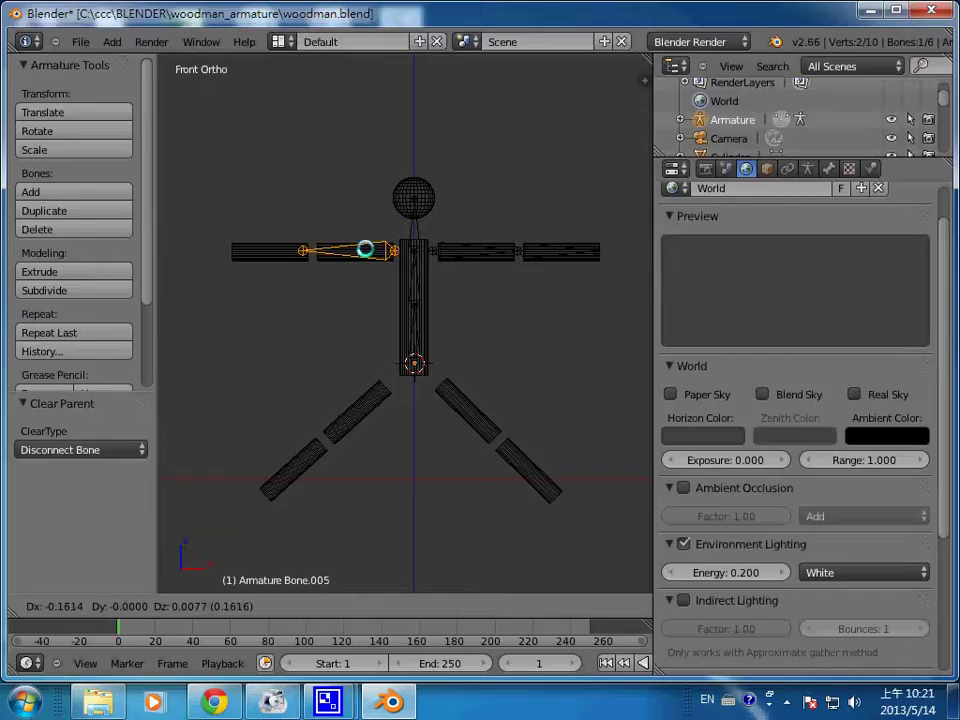
click(365, 249)
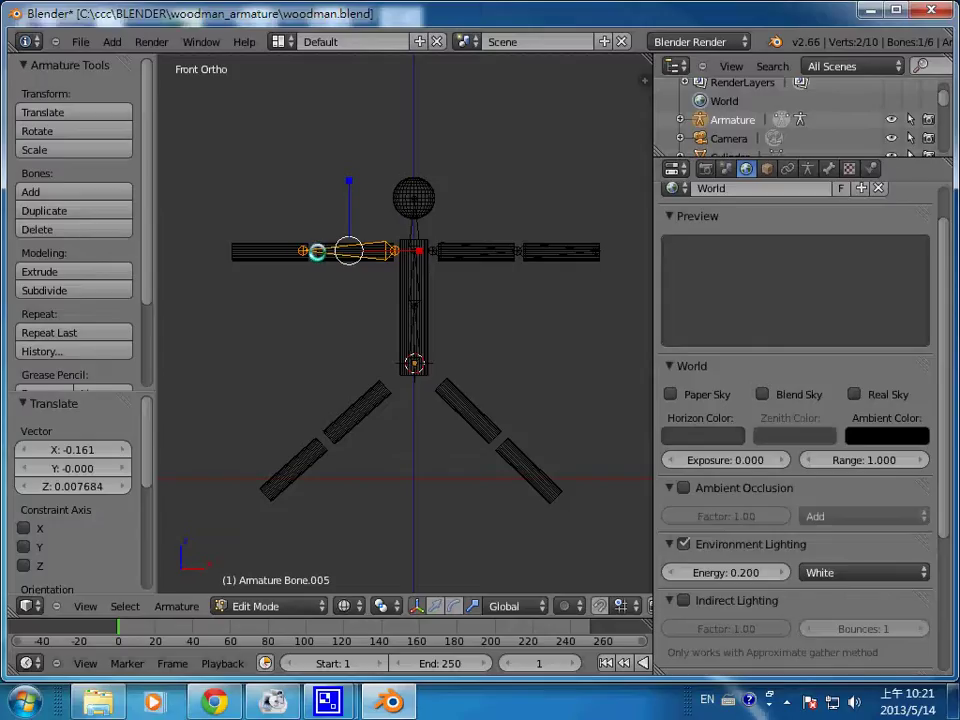
Adjust the upper-arm's outer joint along X and extrude a left forearm bone -0.638 along X
key(Tab)
key(Tab)
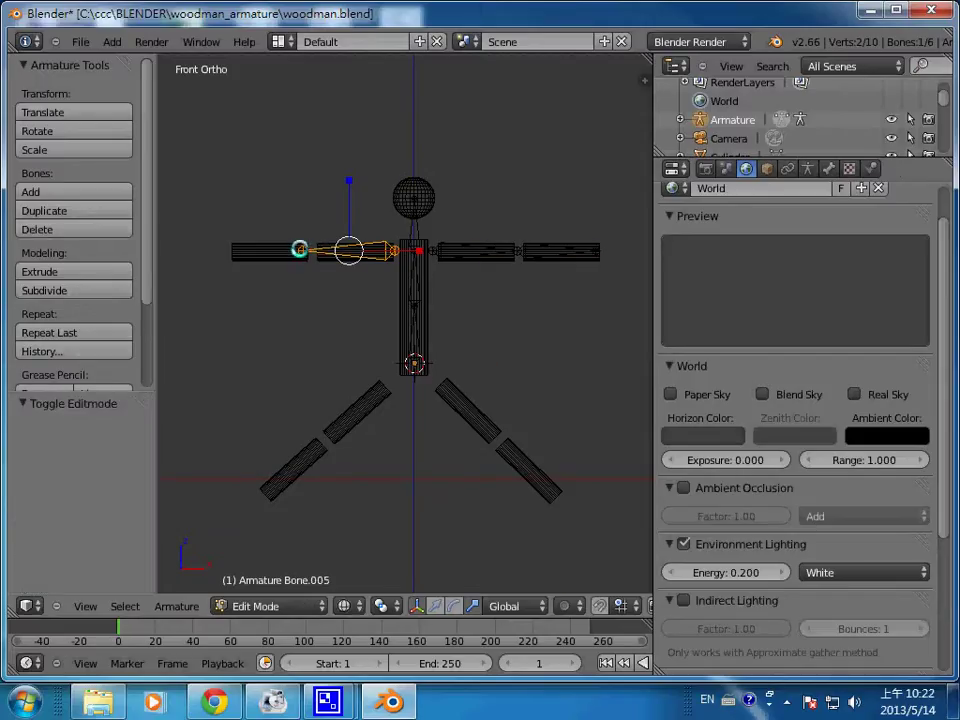
click(301, 250)
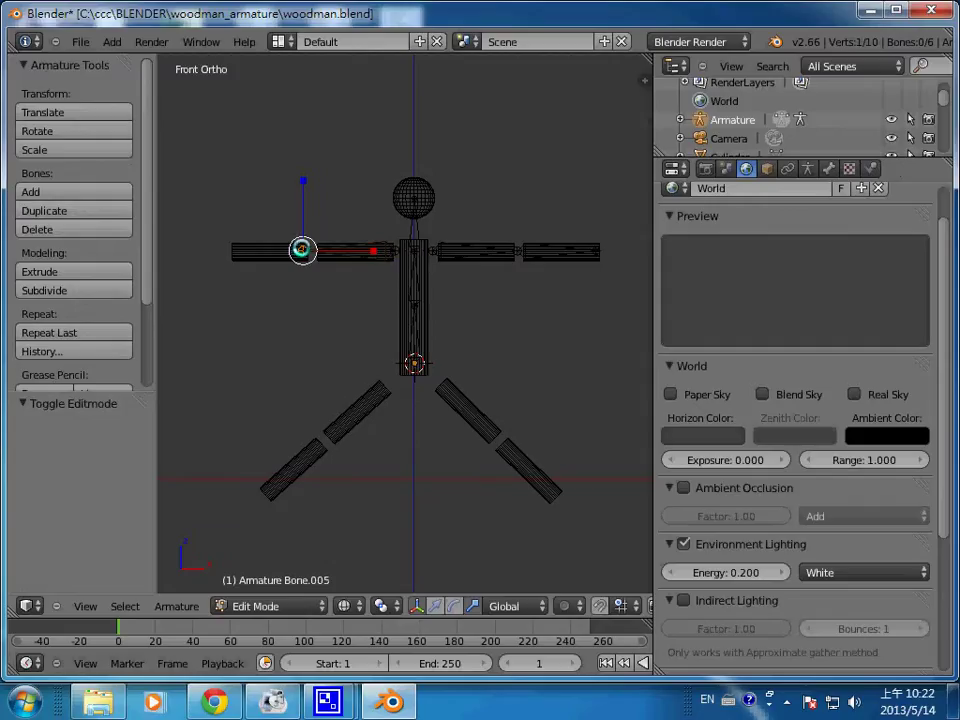
key(g)
key(x)
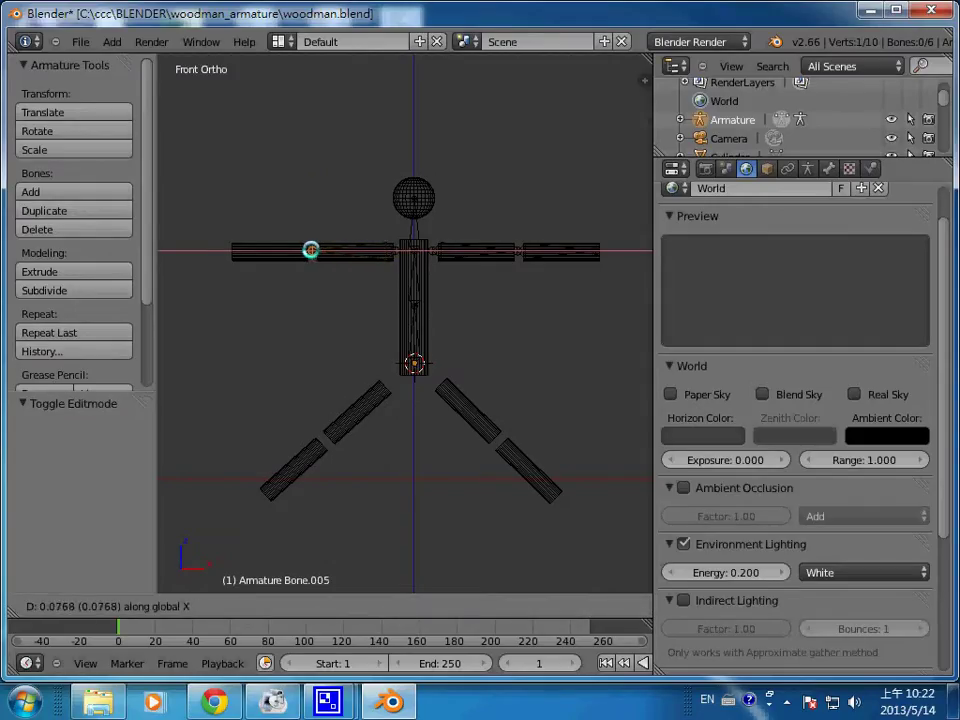
click(311, 249)
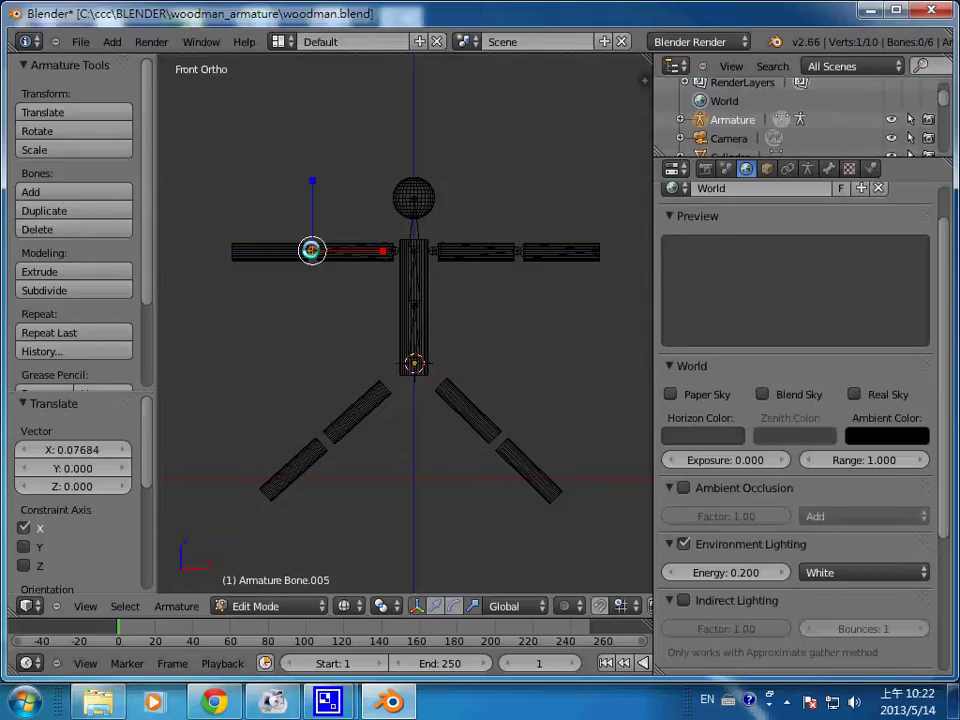
key(e)
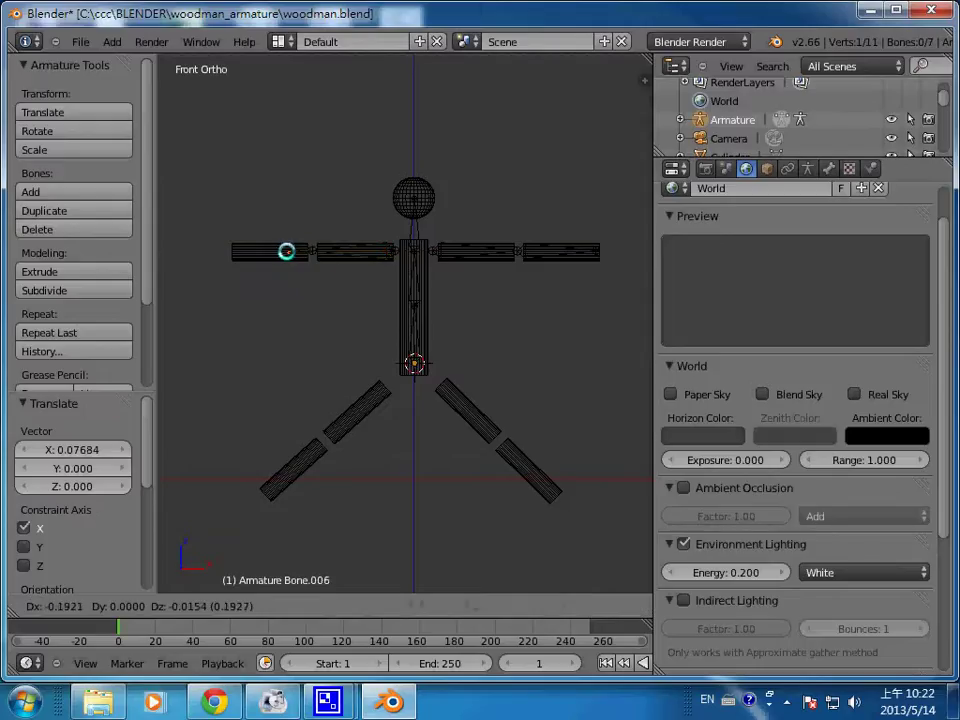
key(x)
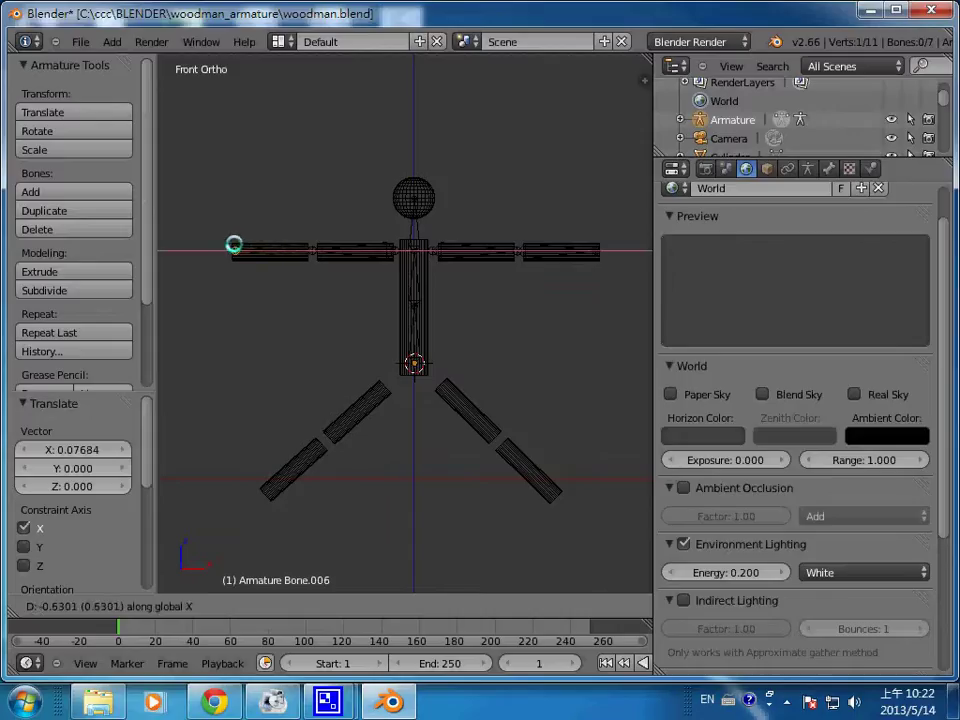
click(233, 245)
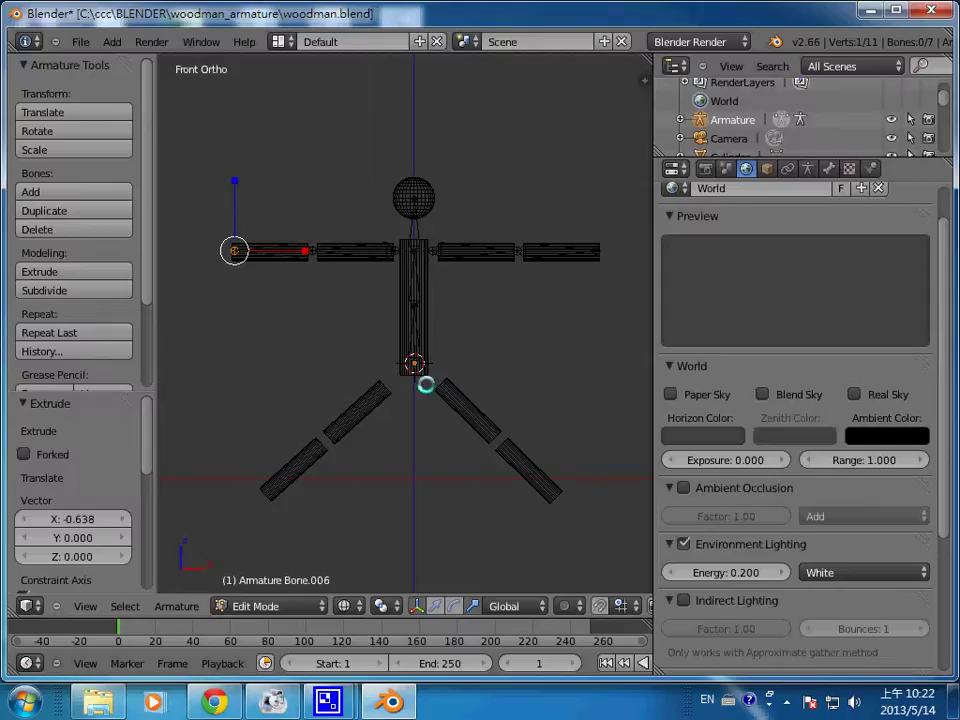
right_click(415, 368)
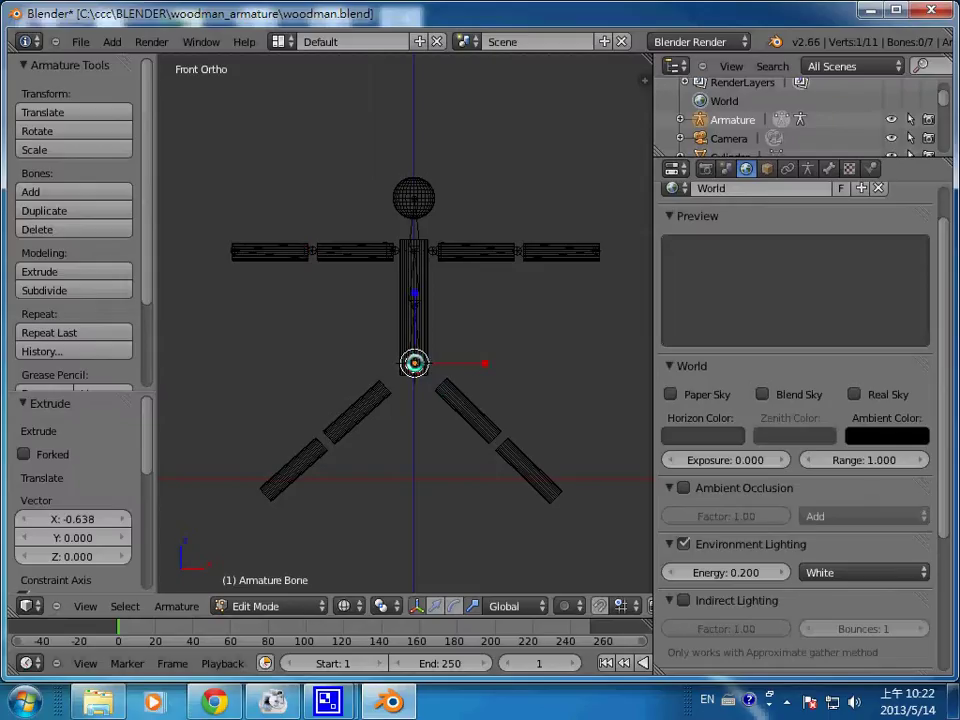
Extrude a left thigh bone from the pelvis and fit its head and tip along the thigh cylinder
key(e)
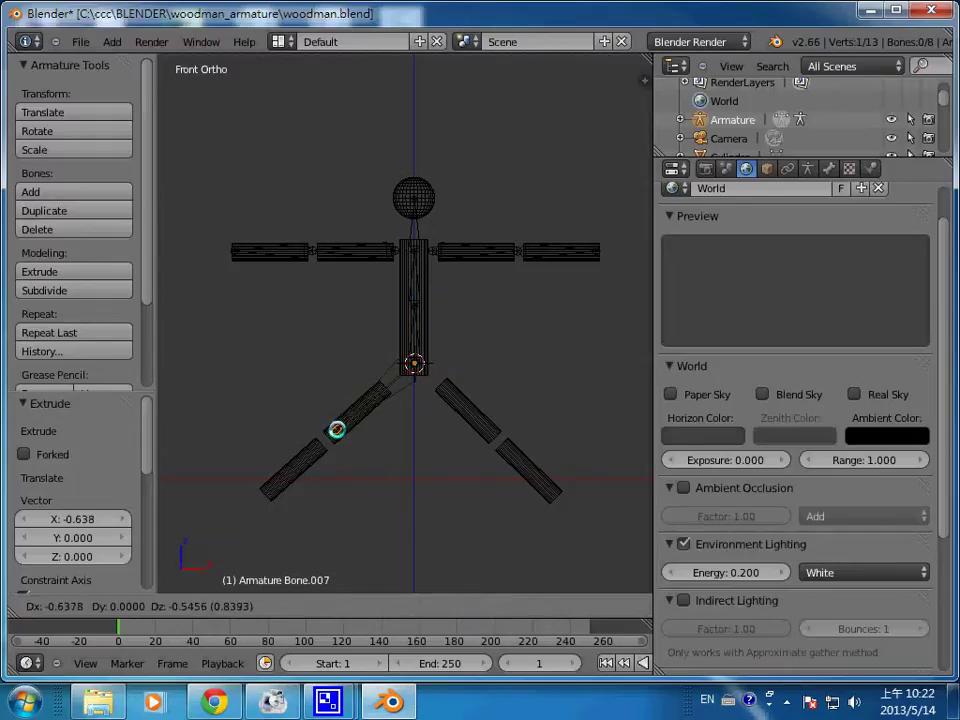
click(335, 430)
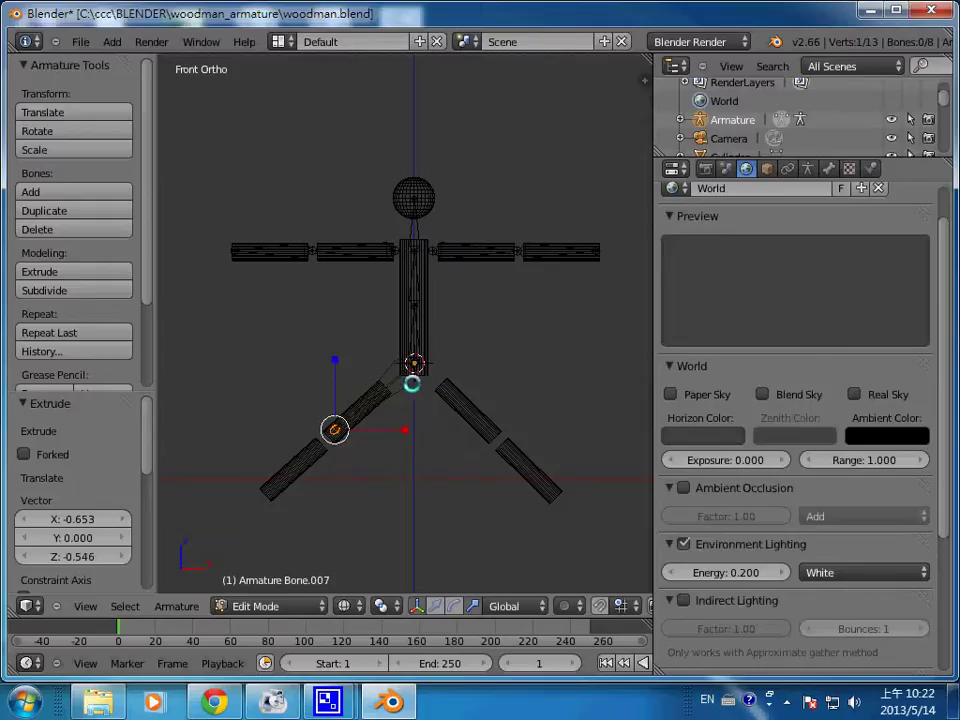
right_click(409, 390)
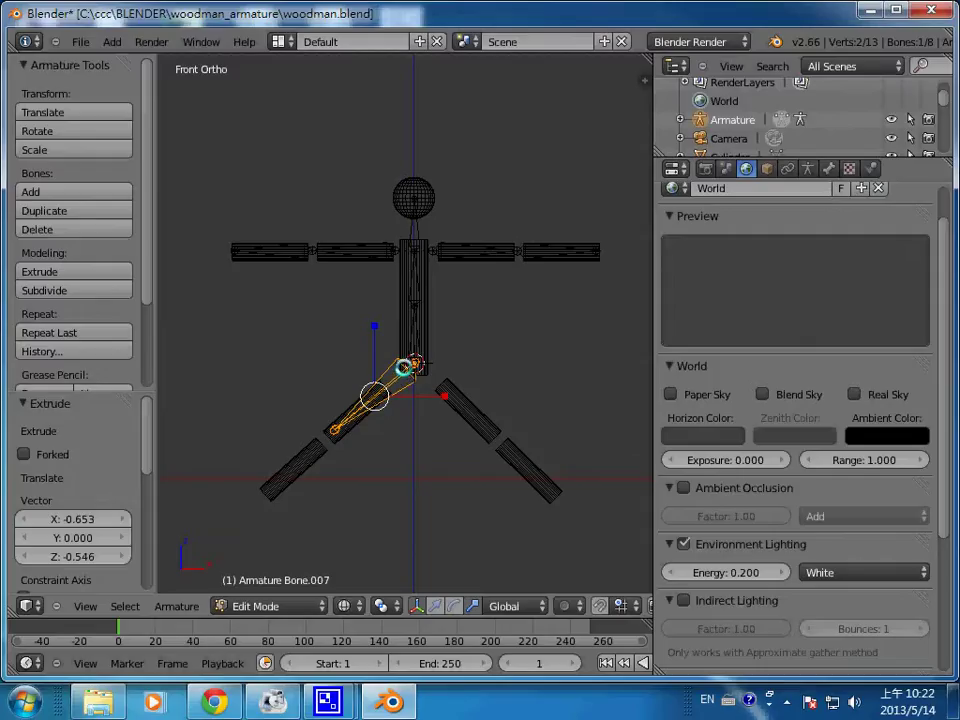
key(g)
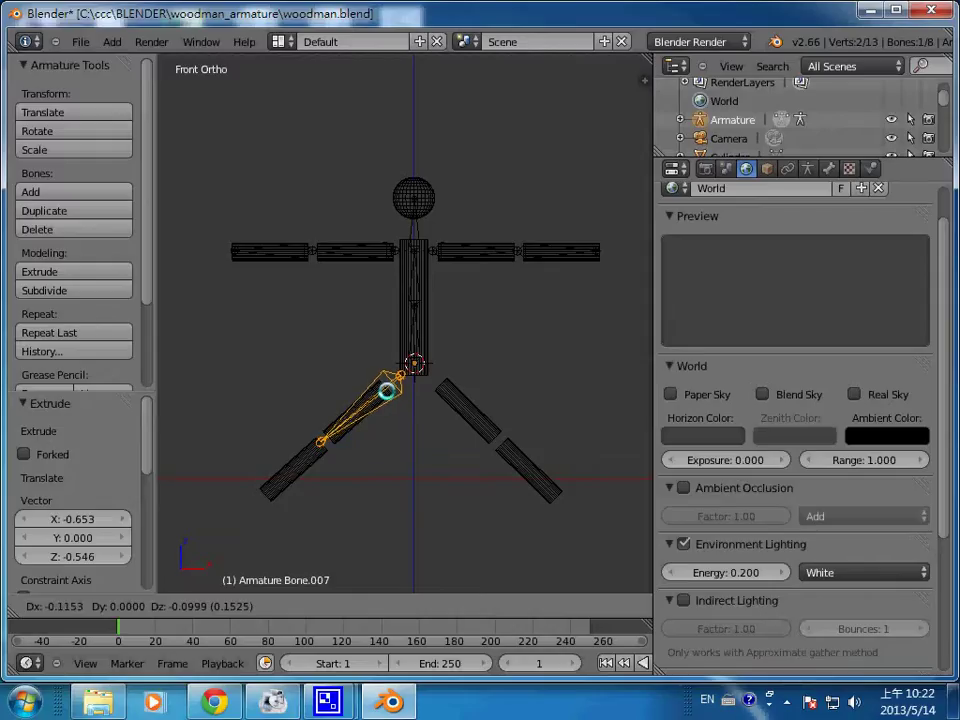
click(386, 390)
right_click(321, 440)
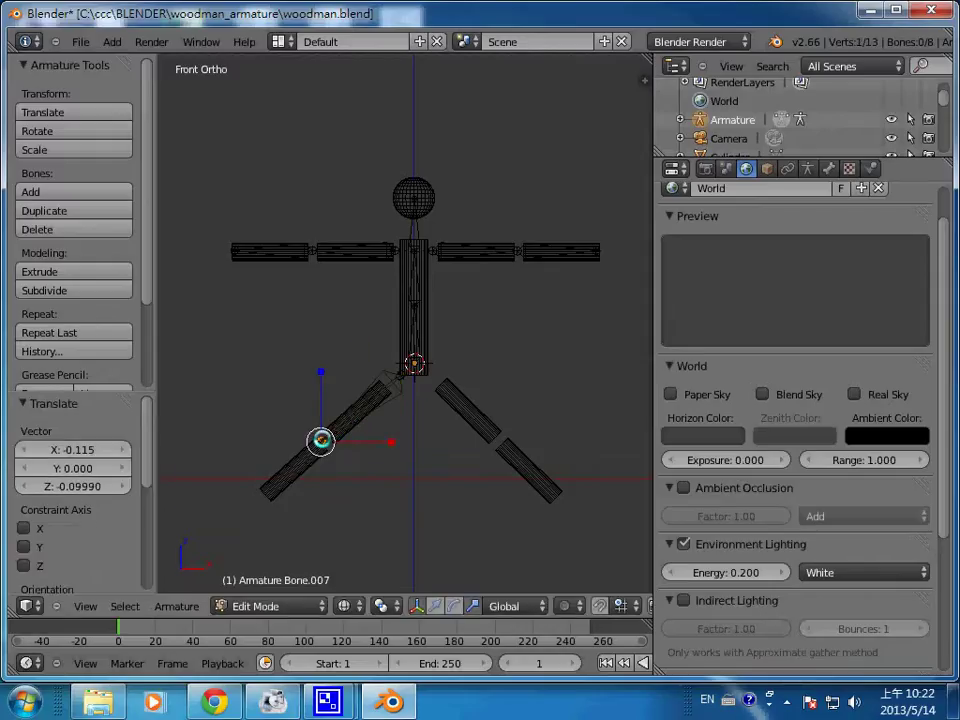
key(g)
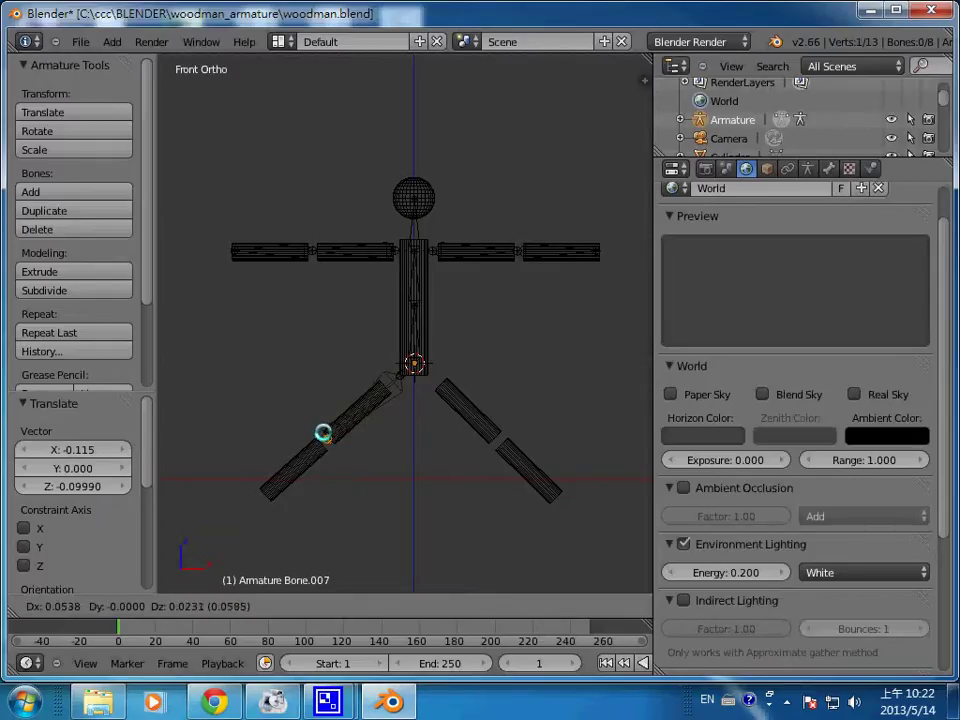
click(322, 432)
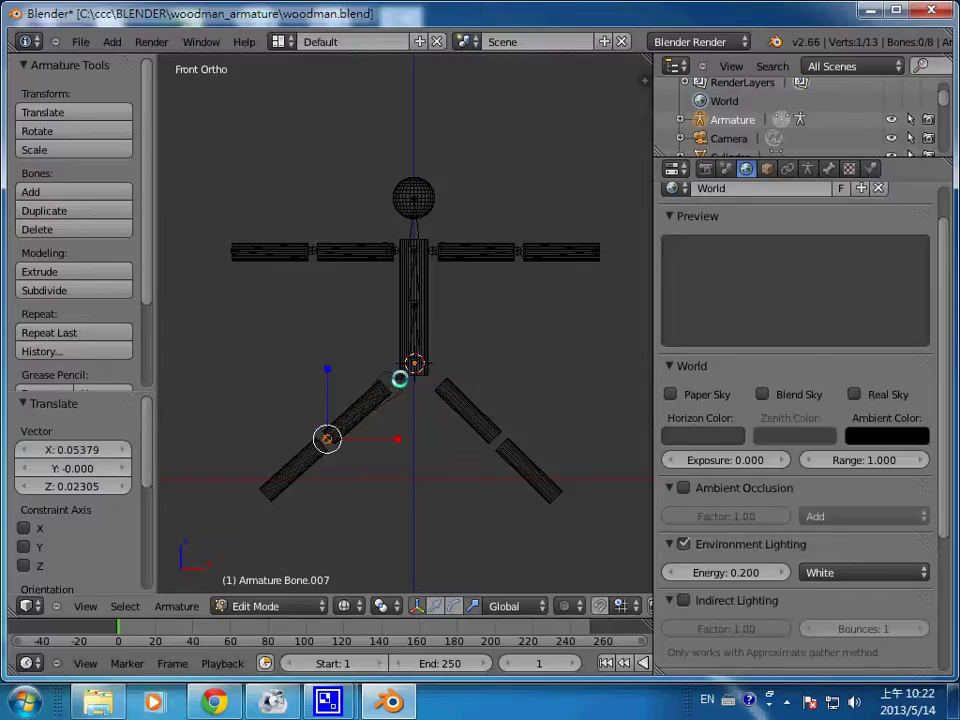
right_click(398, 376)
key(g)
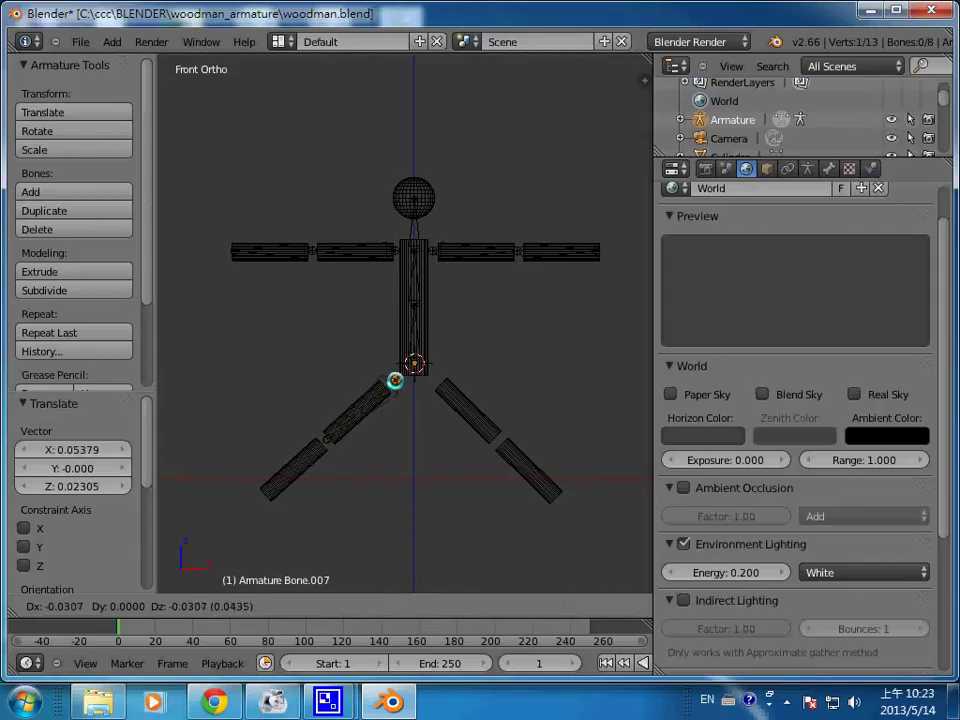
click(396, 380)
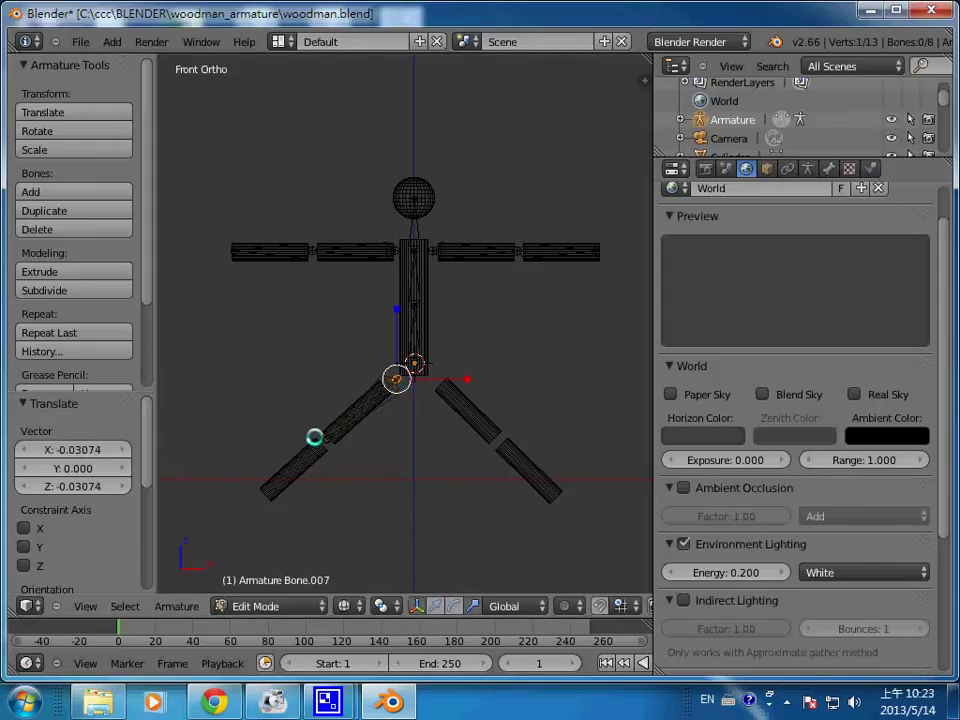
Extrude a shin bone from the knee to the left foot (-0.507 X, -0.438 Z)
right_click(327, 437)
key(e)
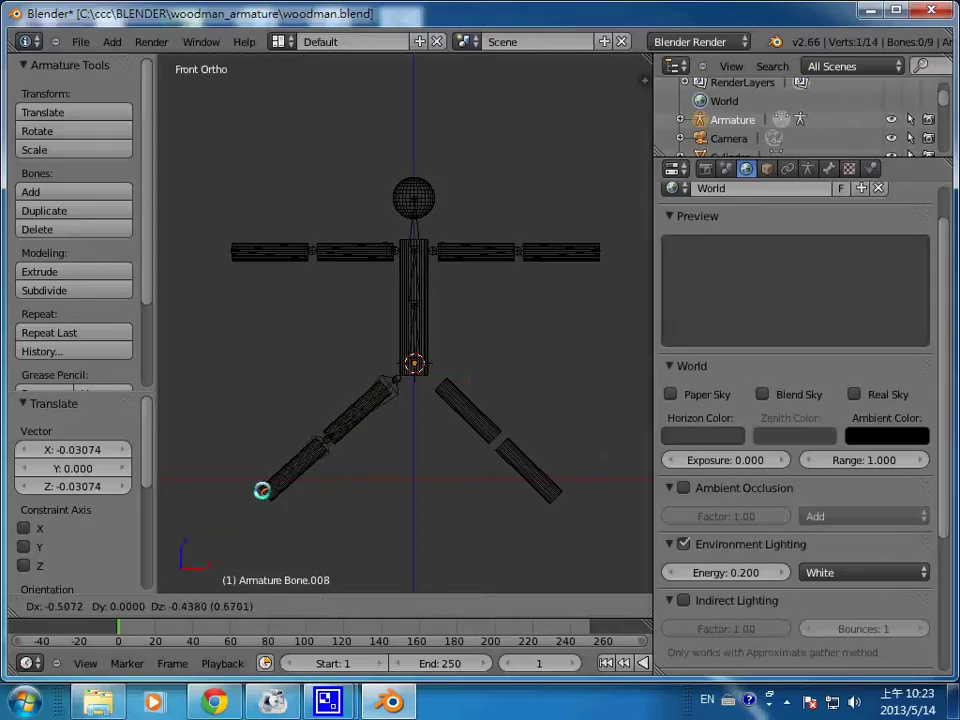
click(262, 490)
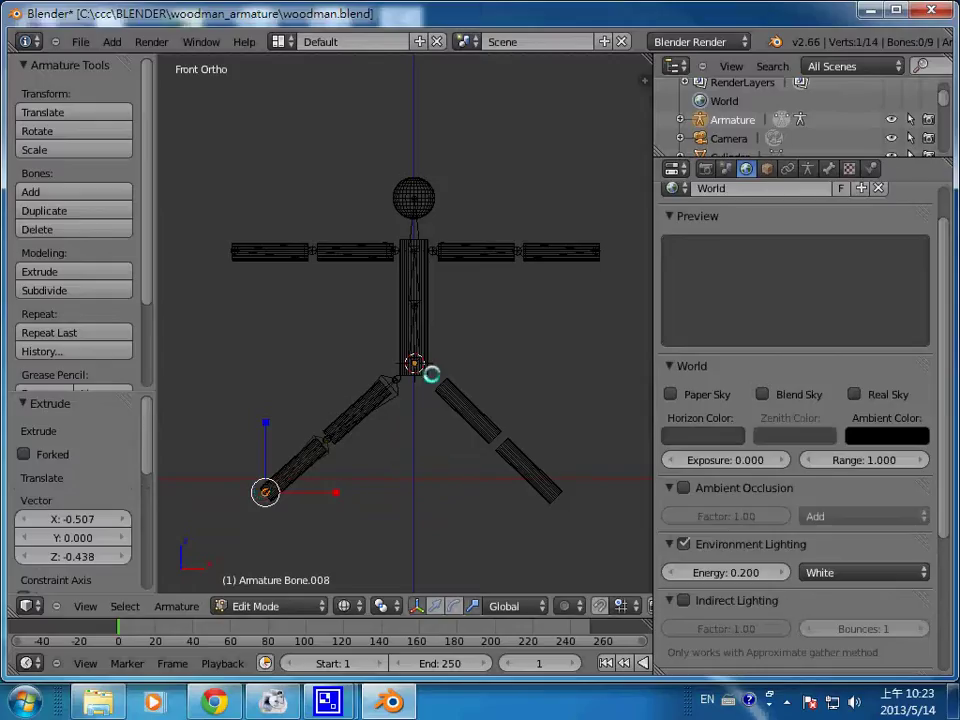
right_click(416, 362)
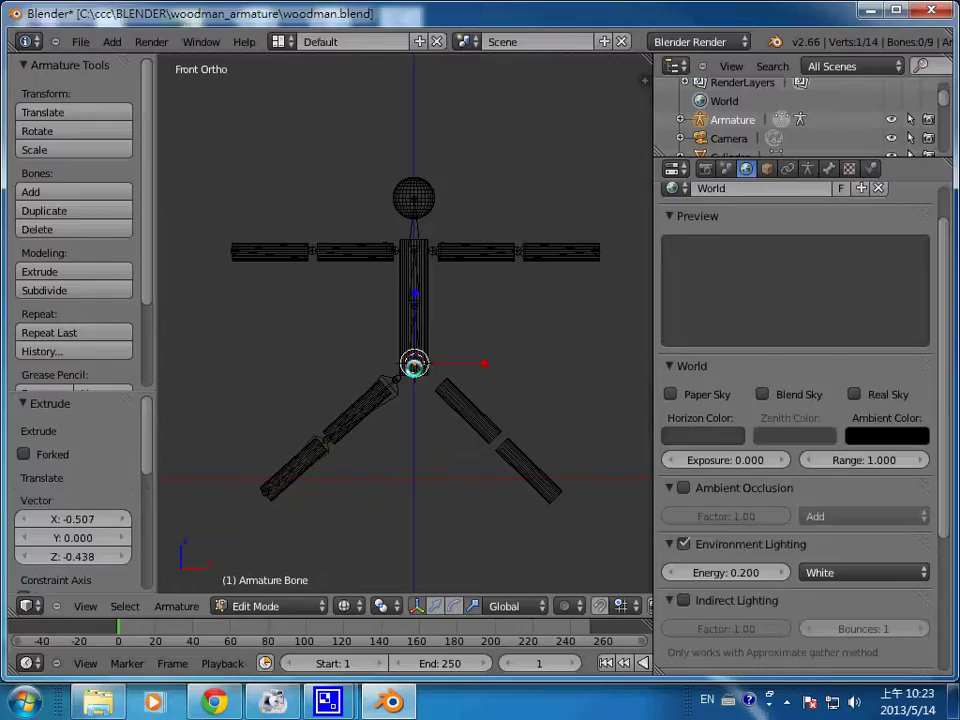
Extrude a right thigh bone from the hip and fit it and its knee joint along the upper cylinder
key(e)
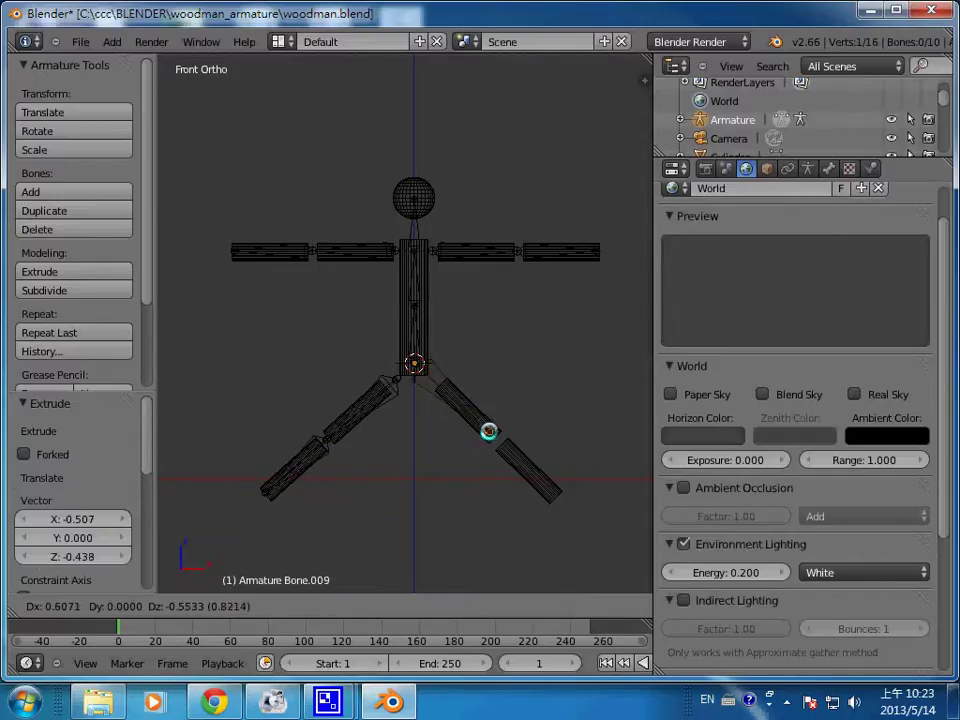
click(489, 432)
click(419, 350)
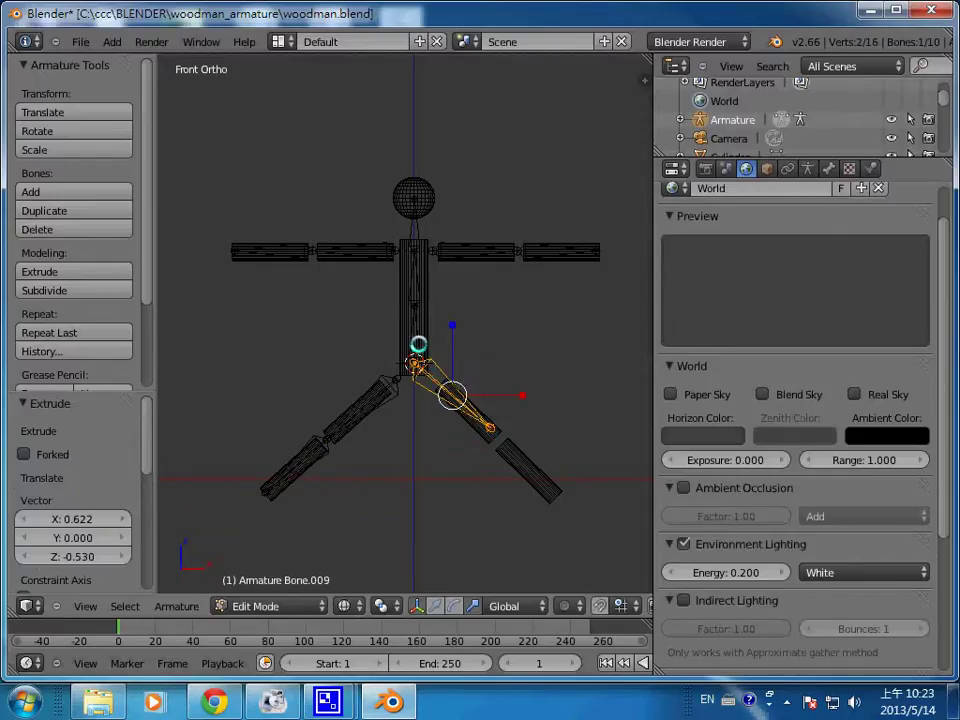
shift+right_click(413, 335)
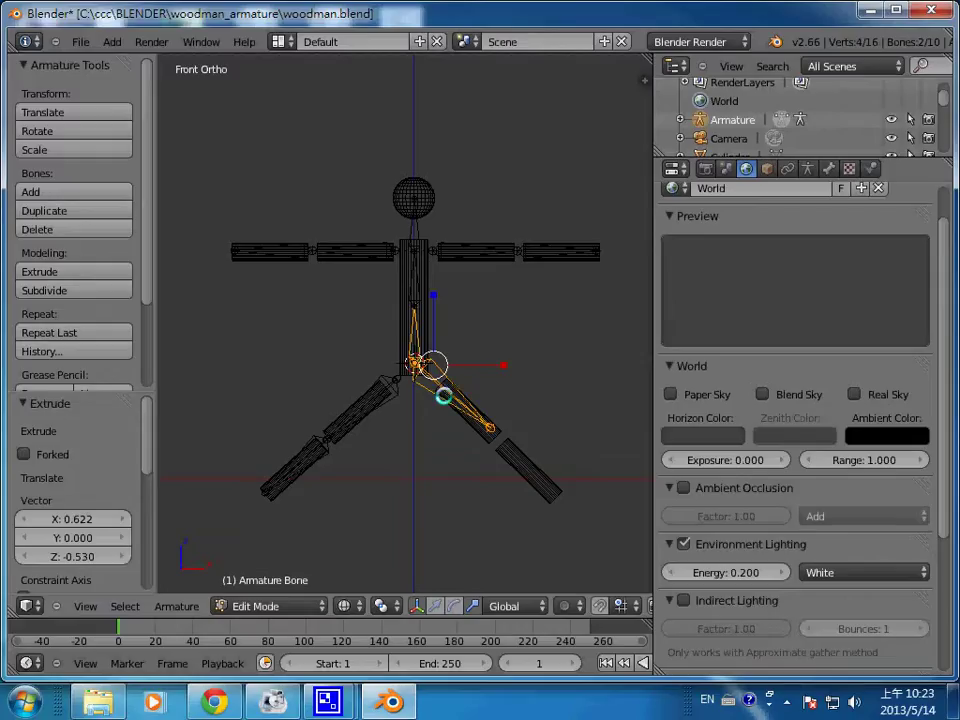
right_click(443, 392)
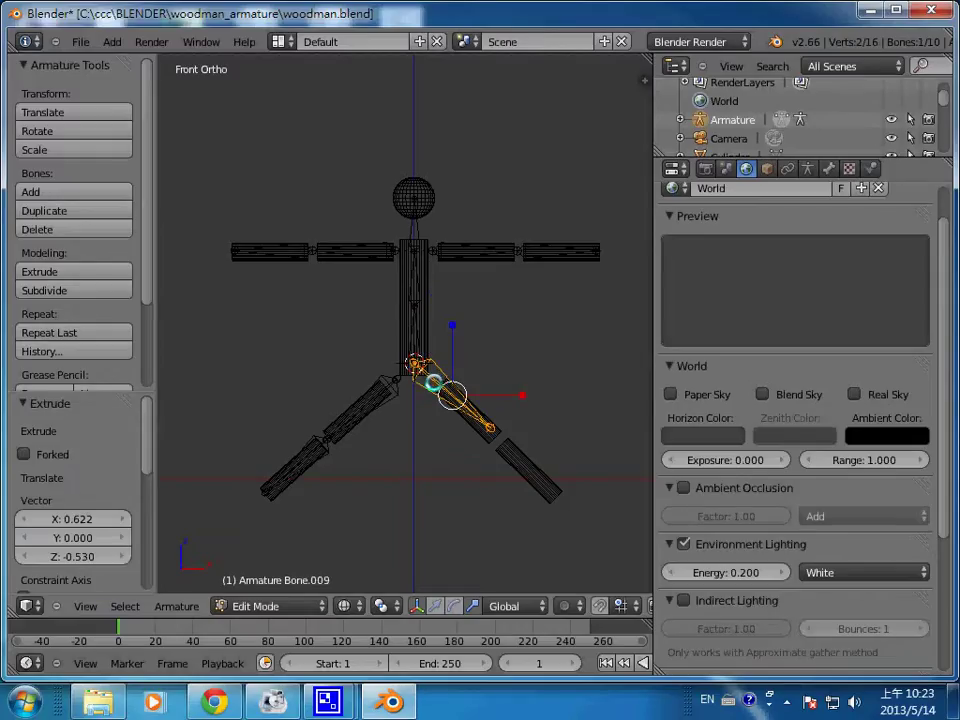
key(g)
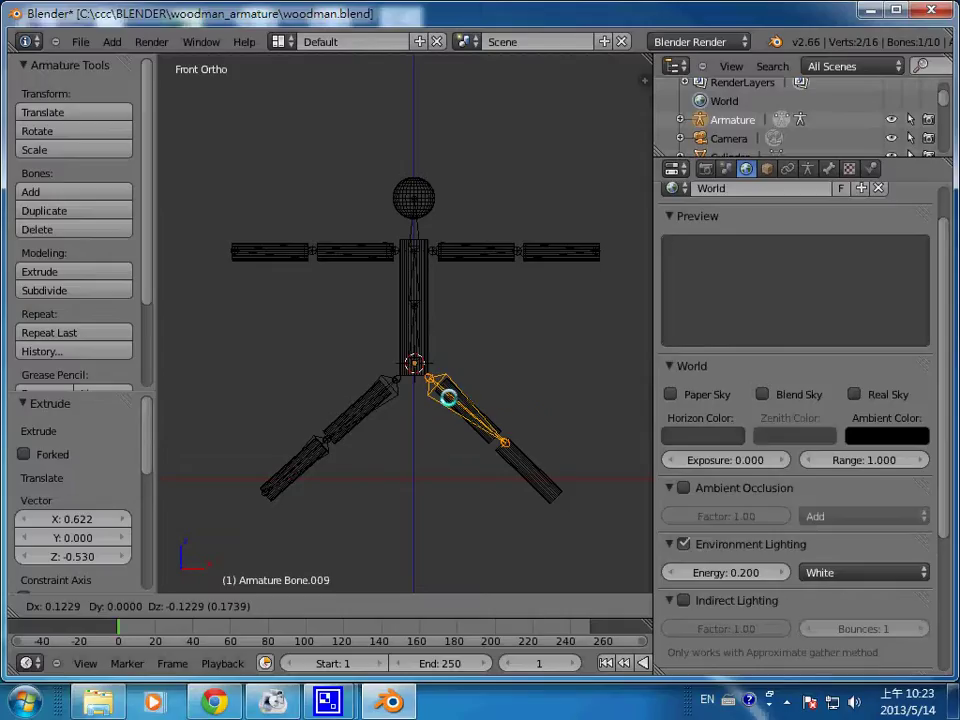
click(449, 398)
right_click(505, 441)
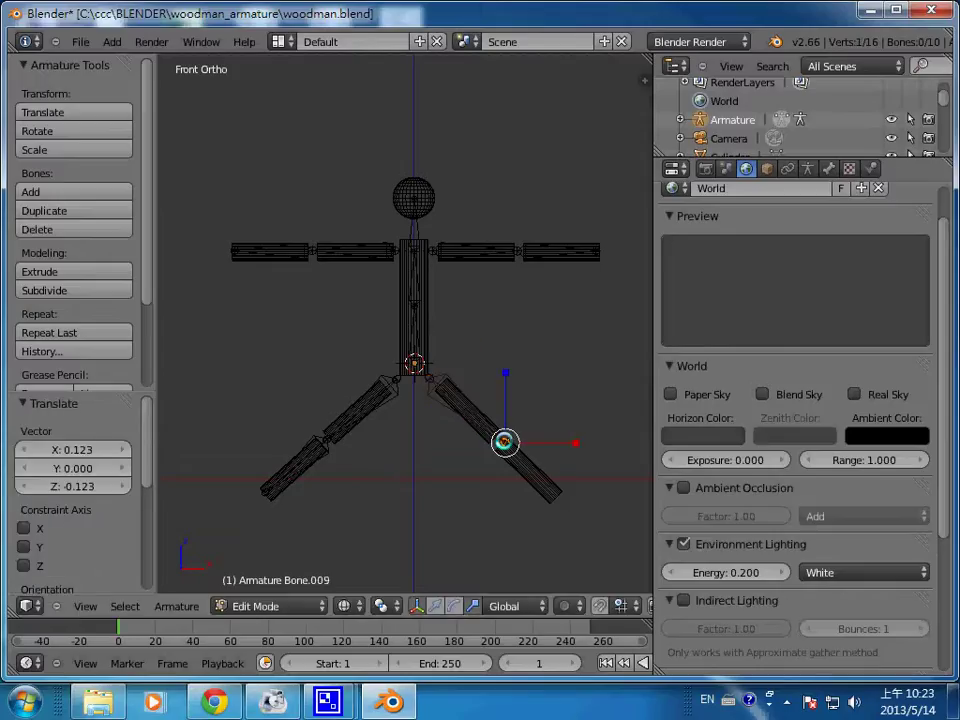
key(g)
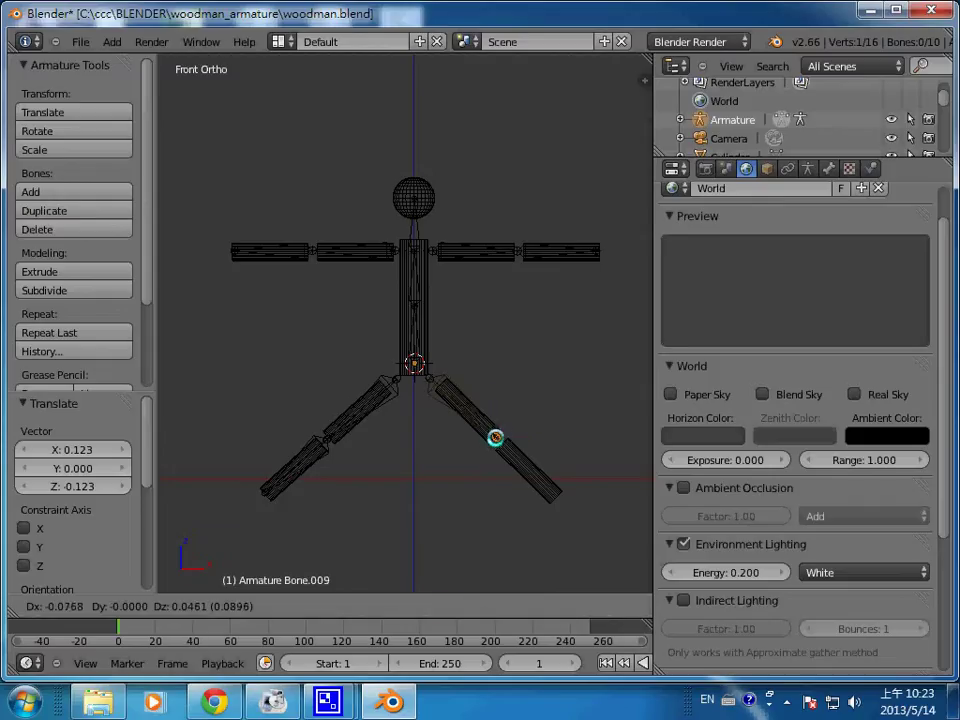
click(495, 437)
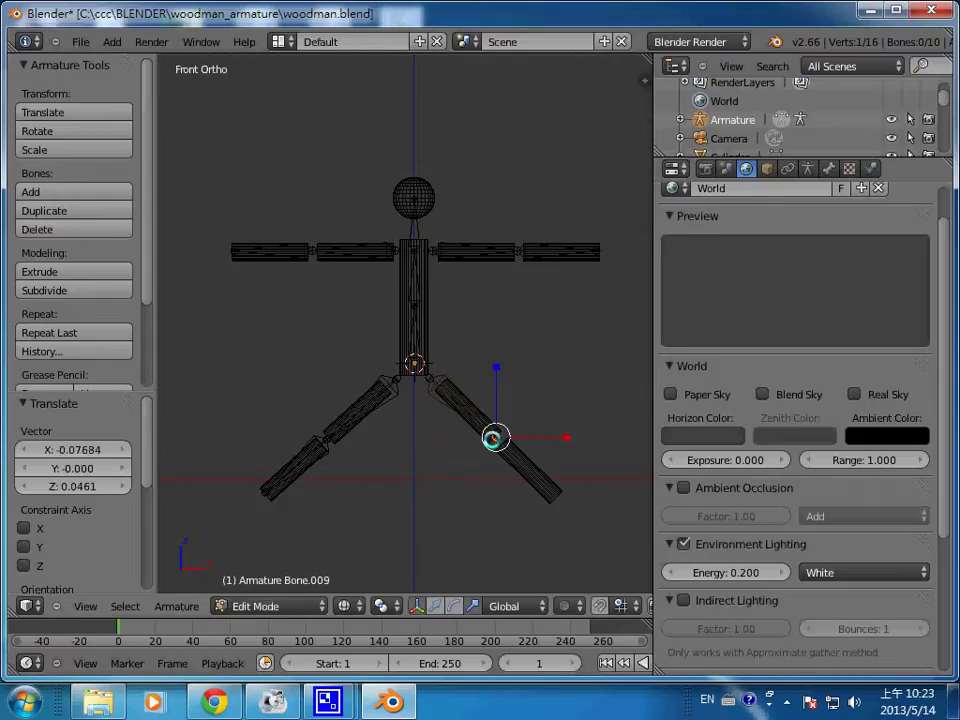
Extrude a shin bone from the knee to the right foot (0.476 X, -0.476 Z)
key(e)
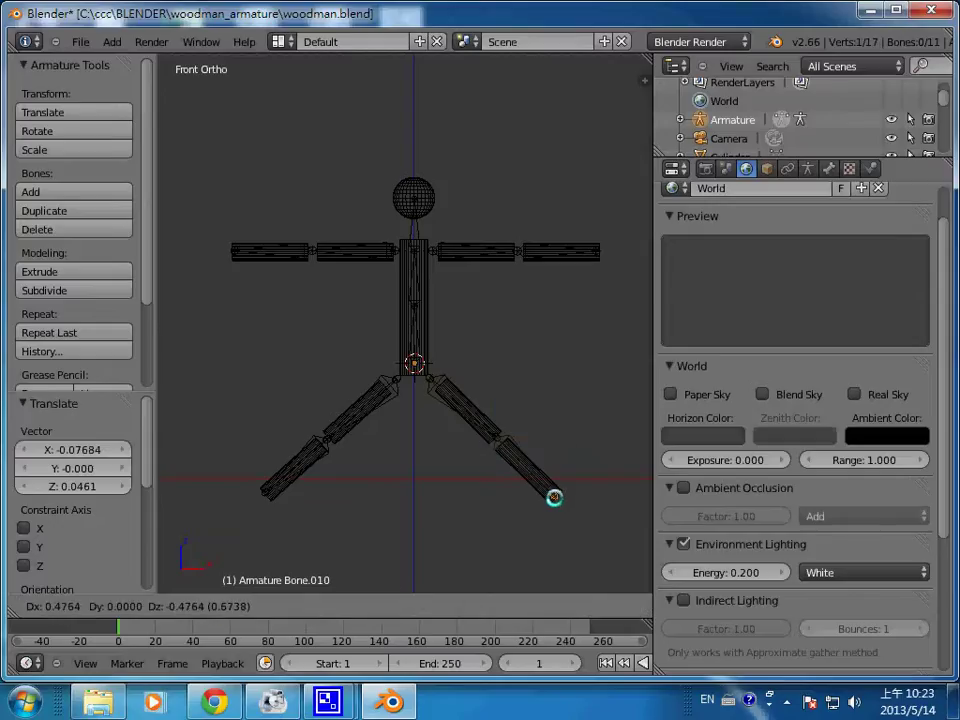
click(554, 497)
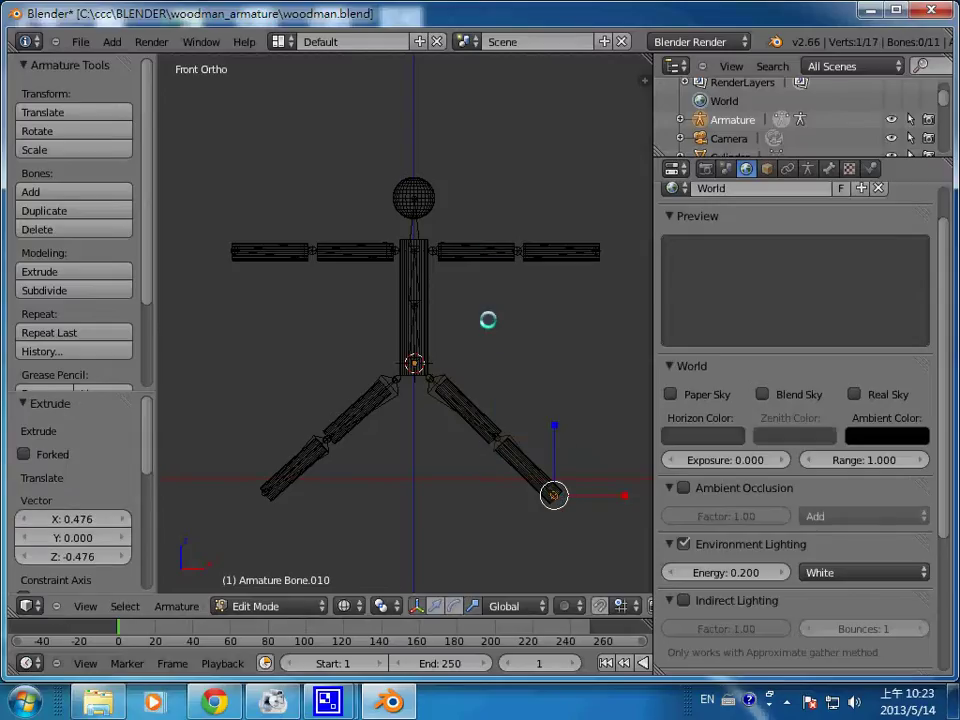
scroll(488, 320, down, 2)
scroll(488, 320, up, 4)
scroll(489, 324, up, 1)
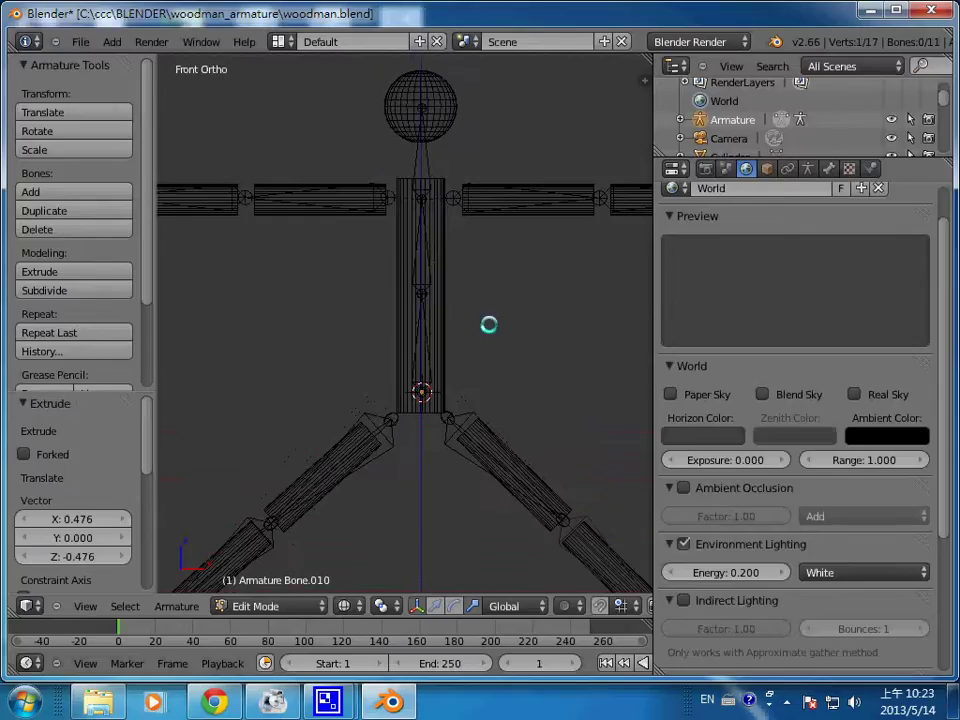
scroll(489, 324, down, 3)
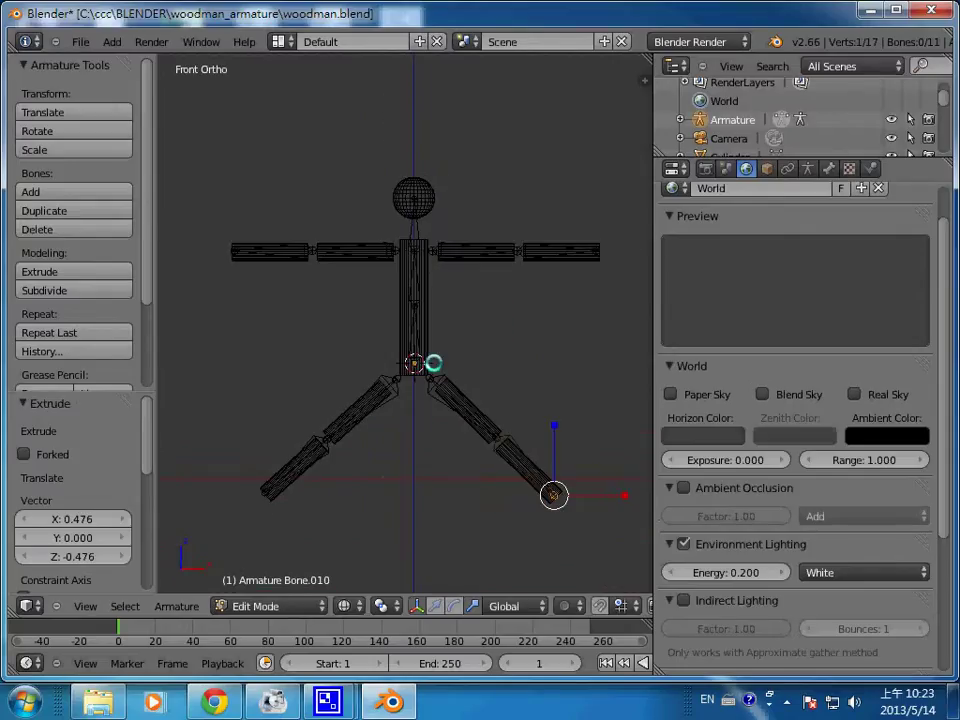
Switch to the Right side view and extrude a bone straight forward along Y from the hip
click(85, 606)
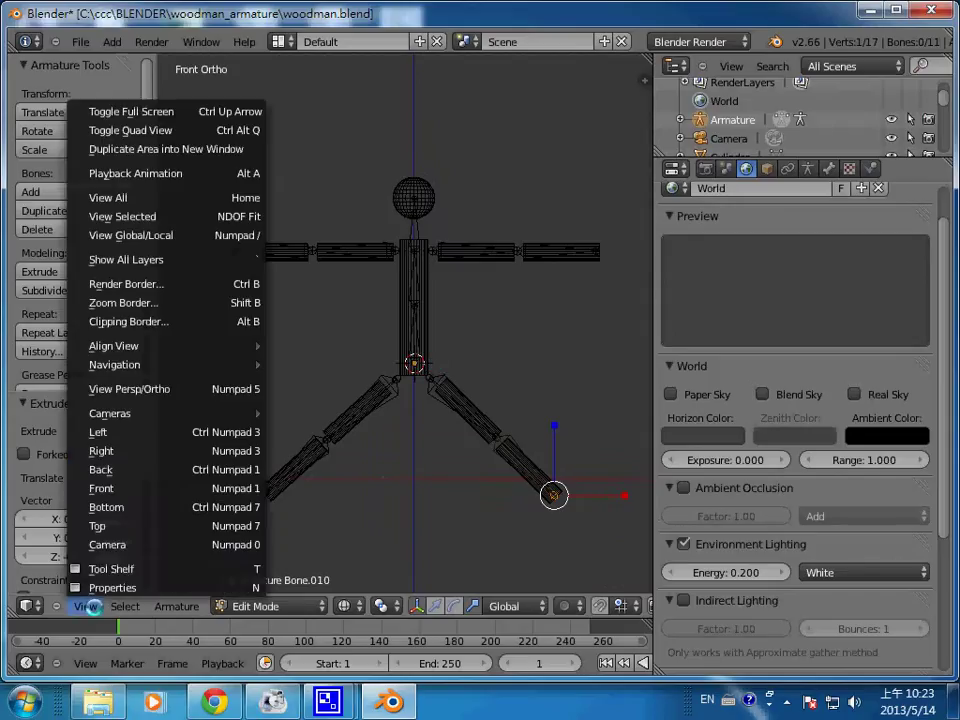
click(137, 452)
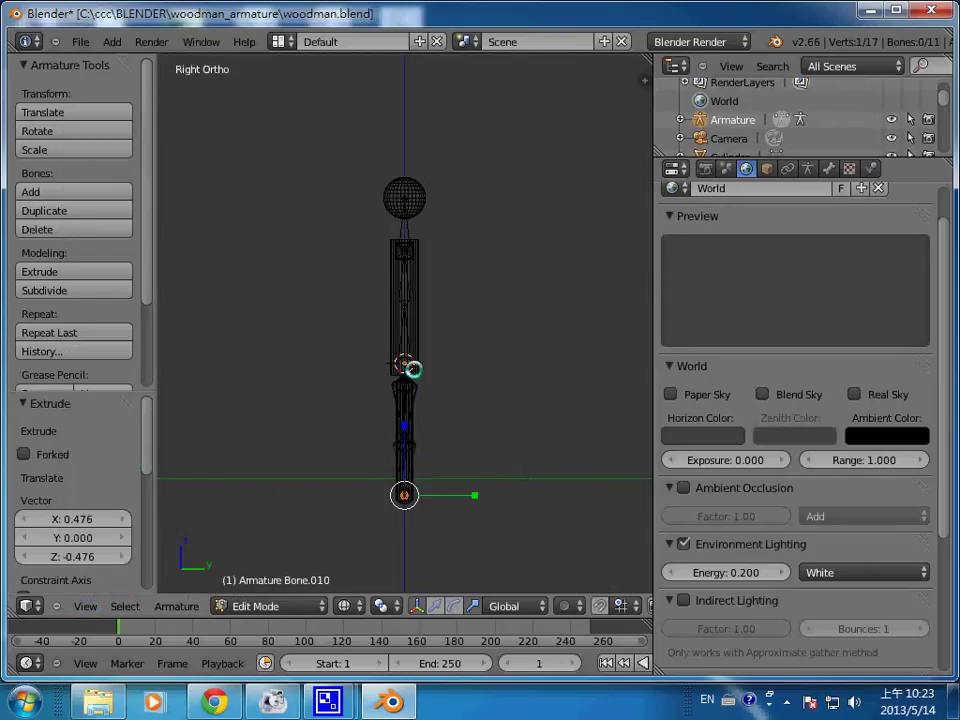
right_click(405, 365)
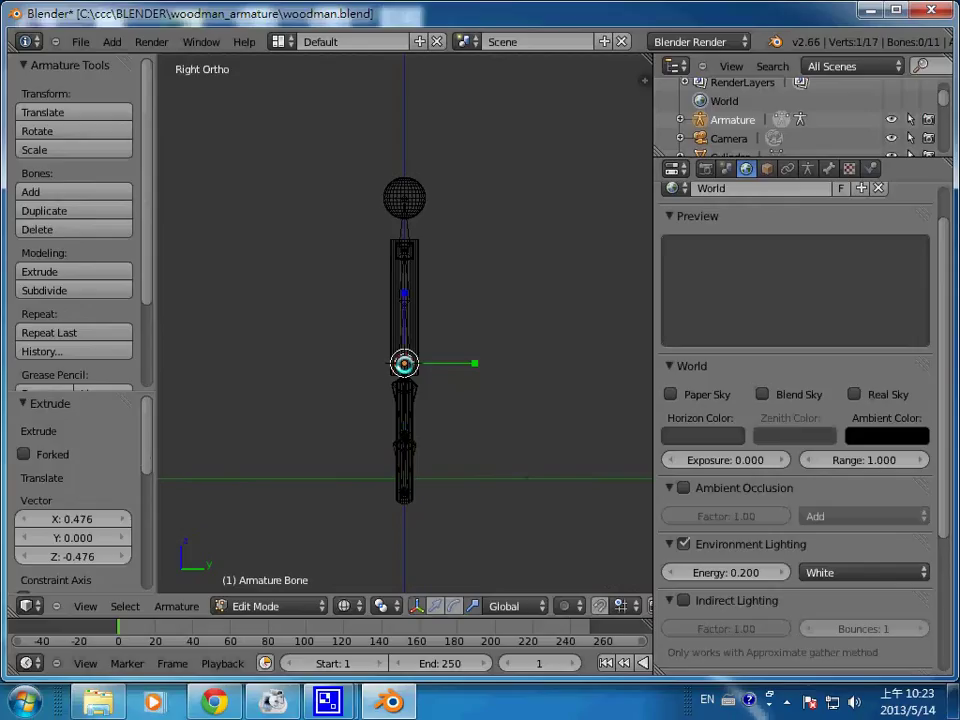
key(e)
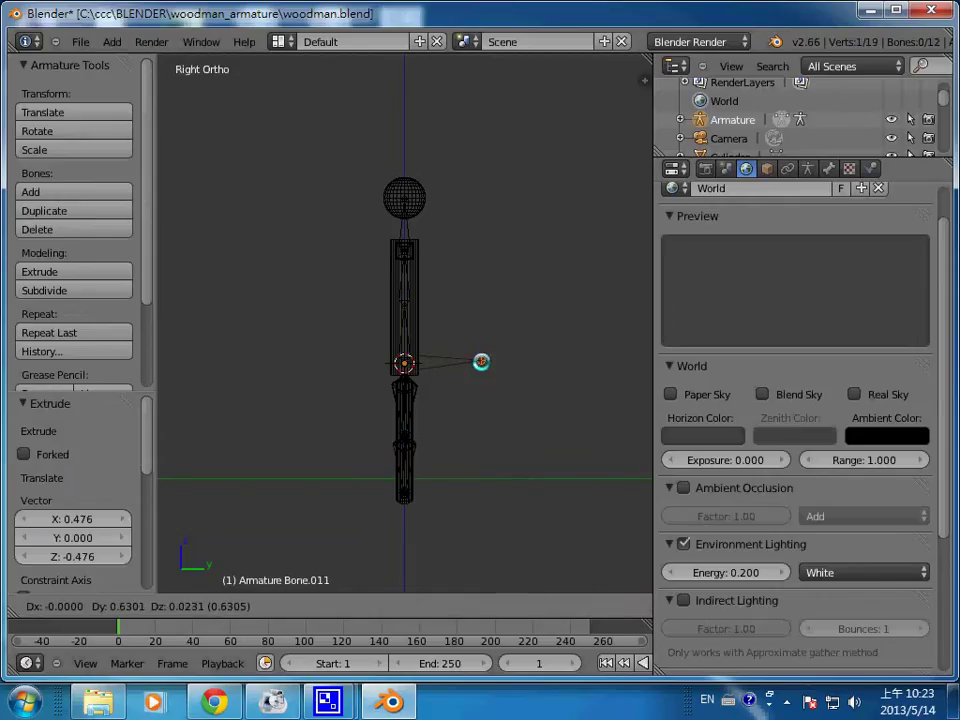
key(y)
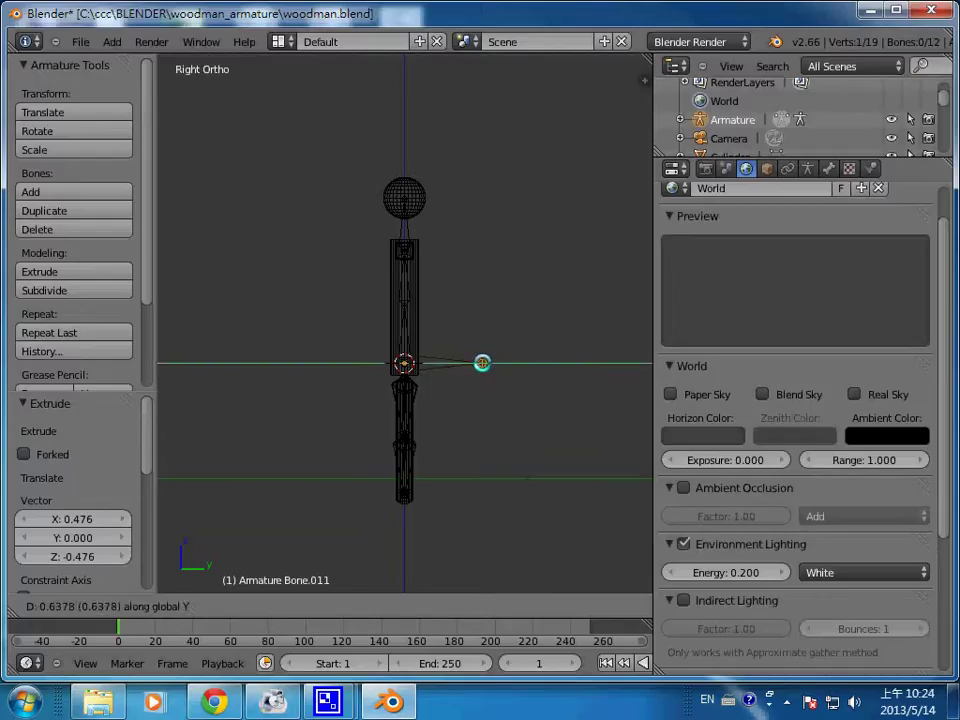
click(482, 363)
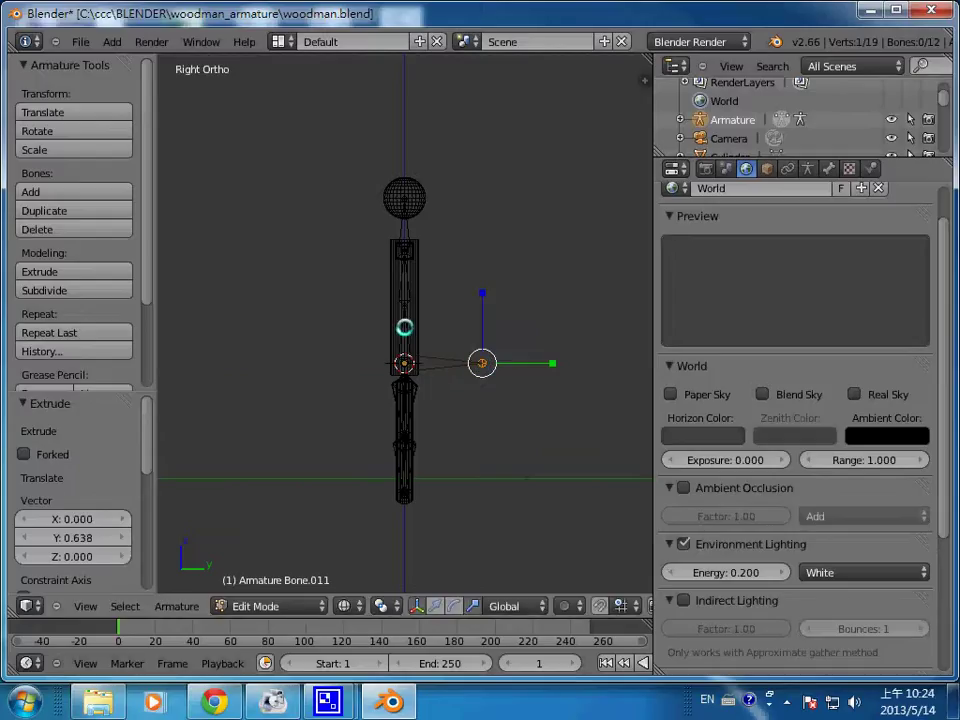
Parent the torso bone to the forward hip bone using Keep Offset
right_click(404, 327)
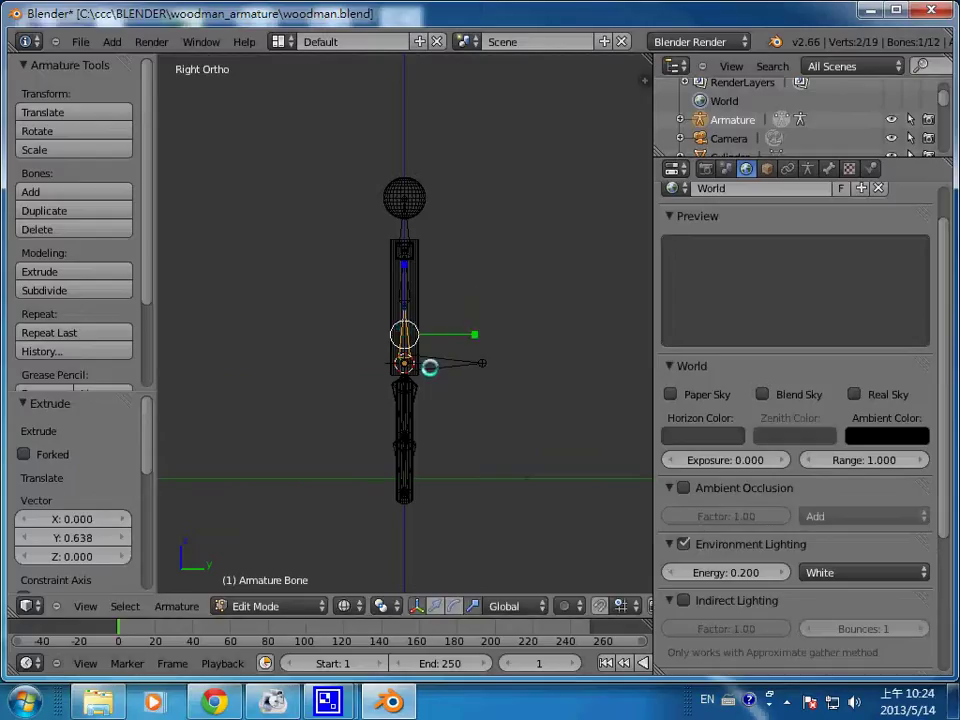
shift+right_click(429, 368)
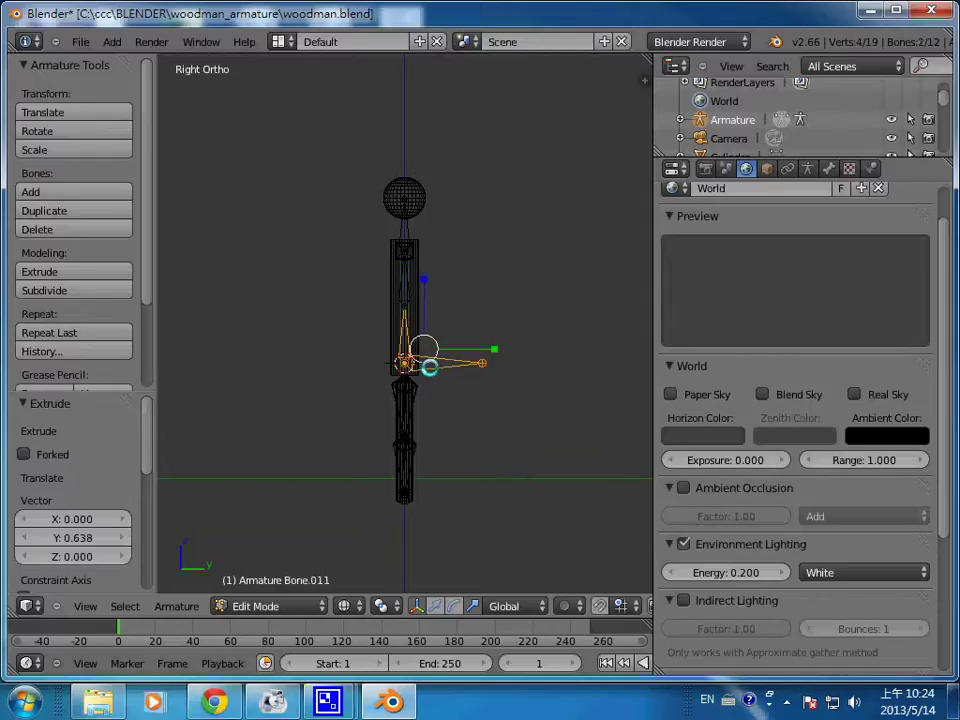
key(ctrl+p)
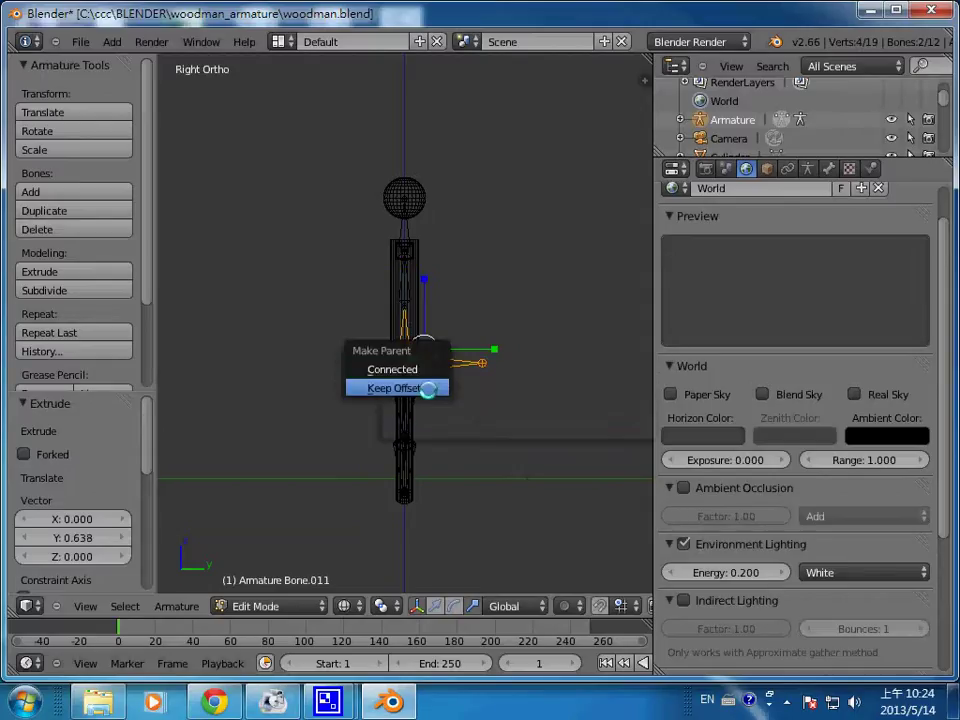
click(430, 388)
right_click(404, 402)
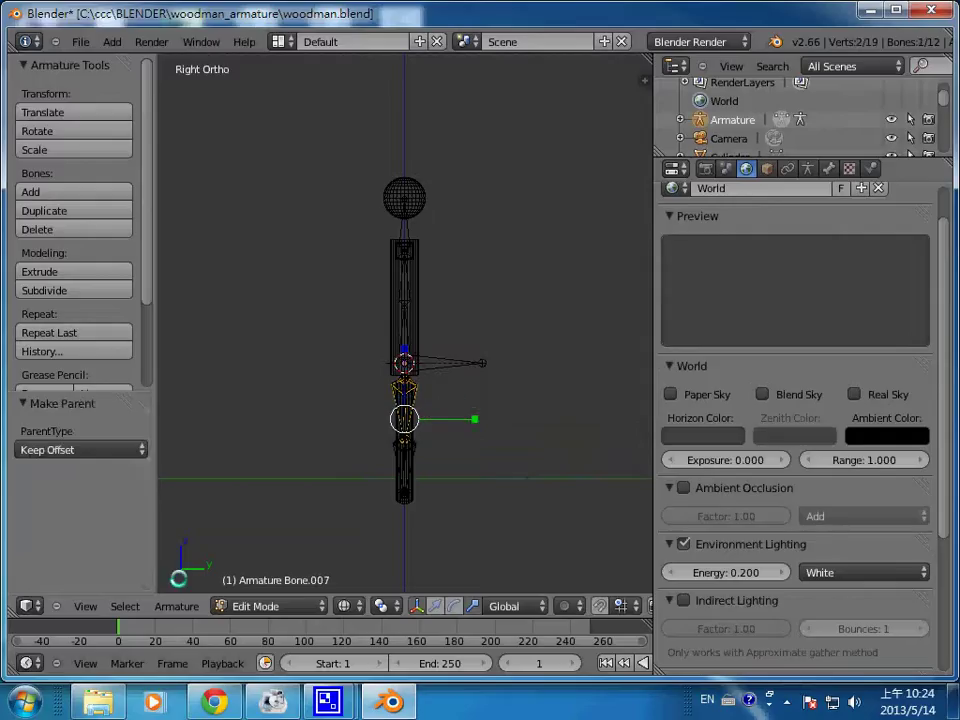
click(86, 606)
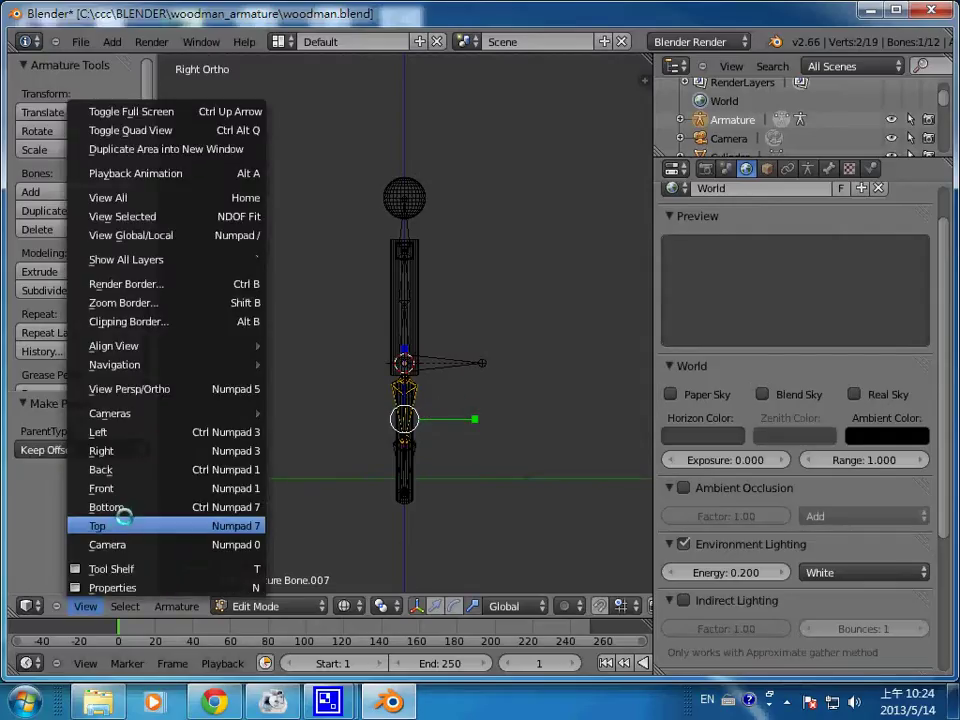
Return to the front view and parent the left upper leg bone to the forward hip bone, keeping offset
click(126, 488)
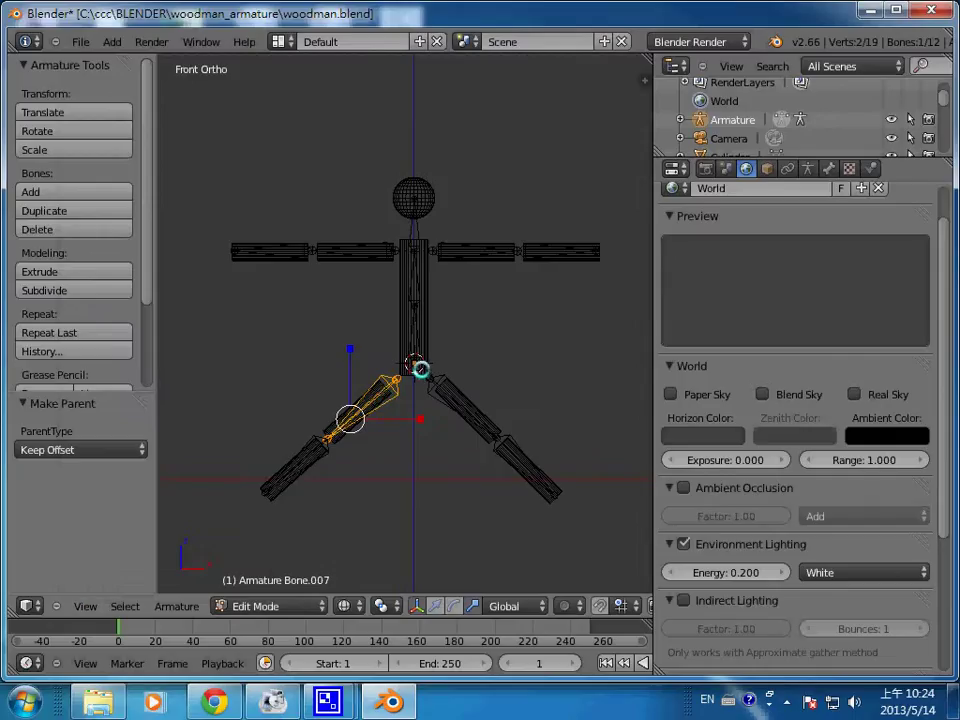
click(419, 369)
click(418, 367)
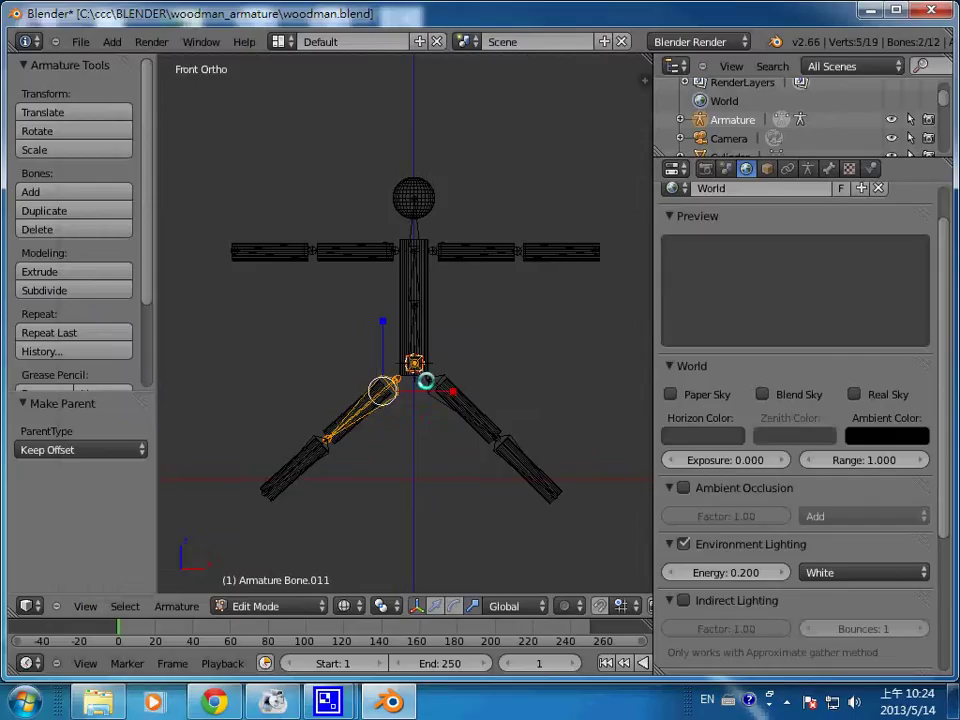
click(407, 396)
key(ctrl+p)
click(375, 394)
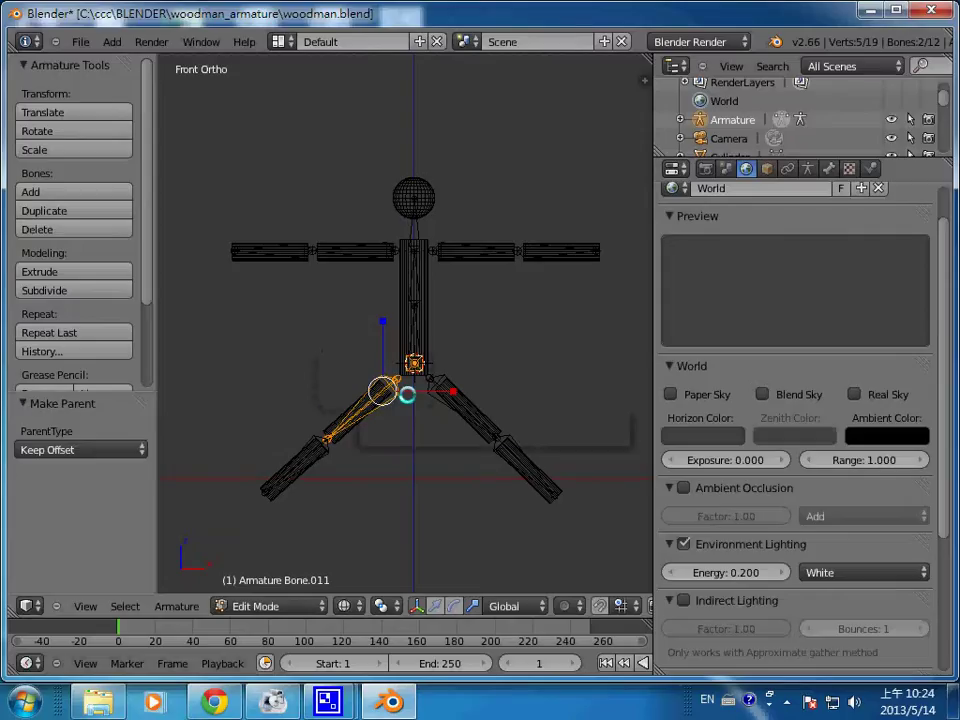
Parent the right upper leg bone to the forward hip bone with Keep Offset
click(467, 401)
click(426, 396)
right_click(465, 405)
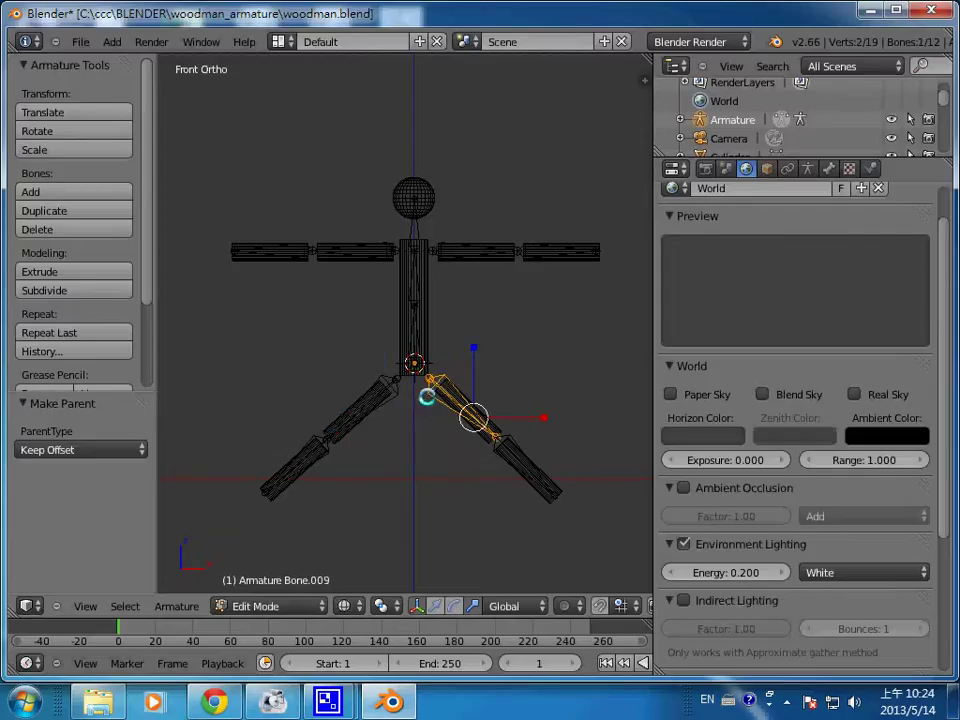
click(416, 376)
right_click(414, 364)
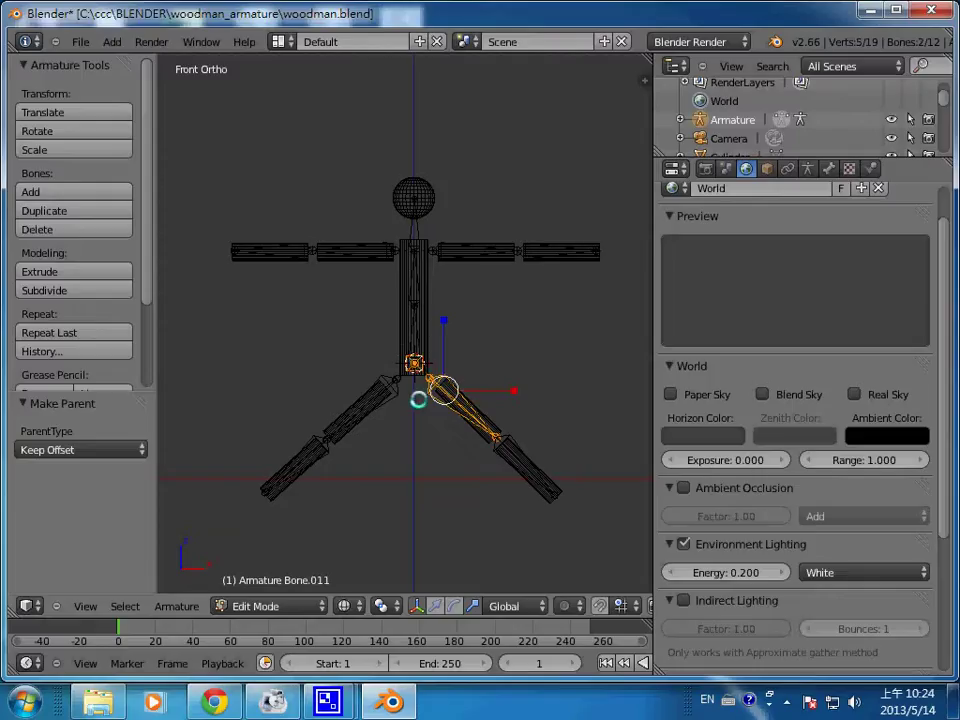
key(ctrl+p)
click(418, 399)
scroll(589, 408, down, 2)
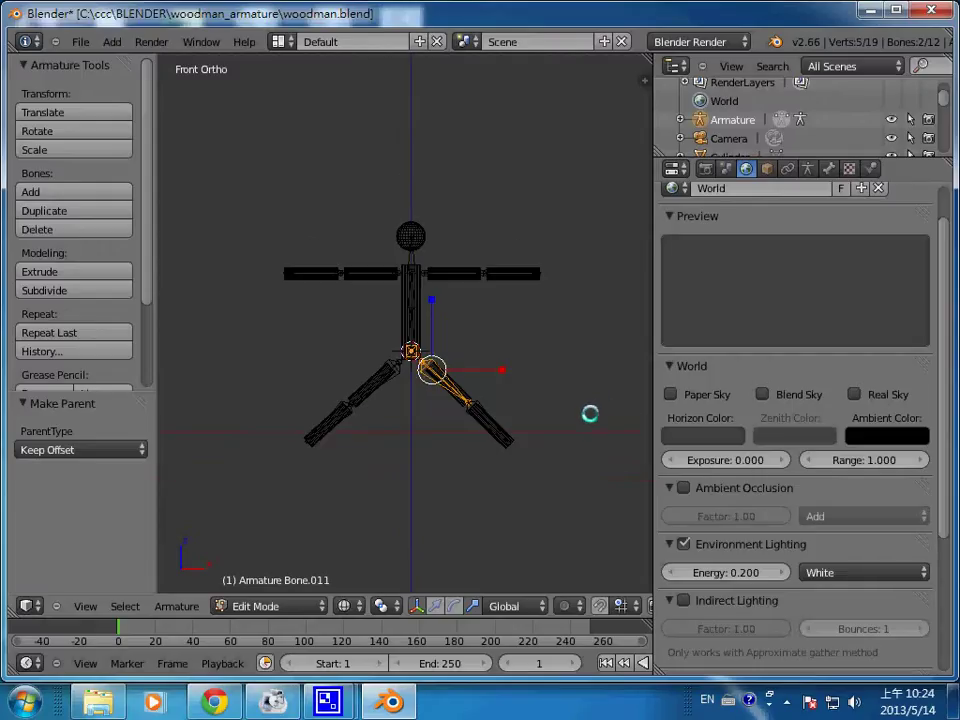
scroll(590, 413, up, 4)
scroll(590, 413, up, 1)
scroll(590, 413, down, 1)
Switch to the Right Ortho view and zoom in on the twelve-bone armature
scroll(590, 413, down, 2)
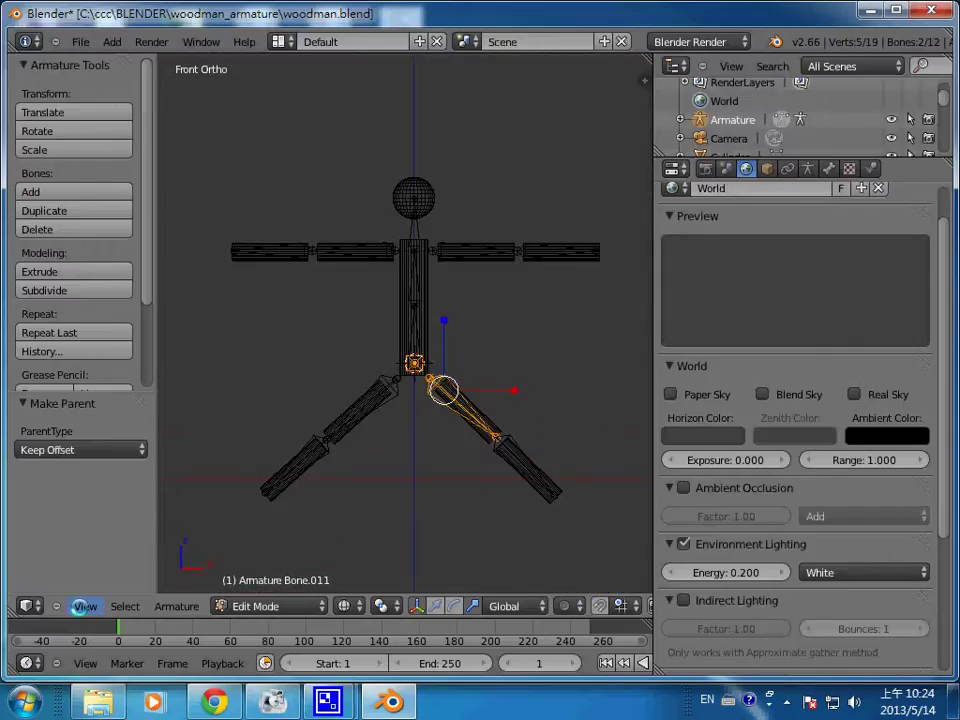
click(80, 606)
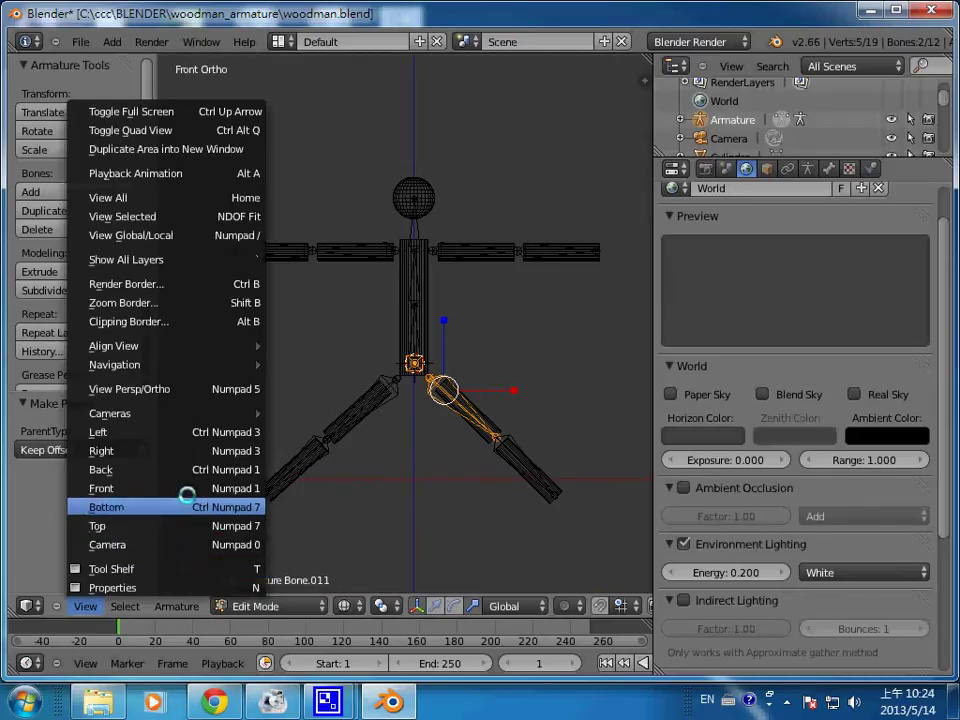
click(189, 451)
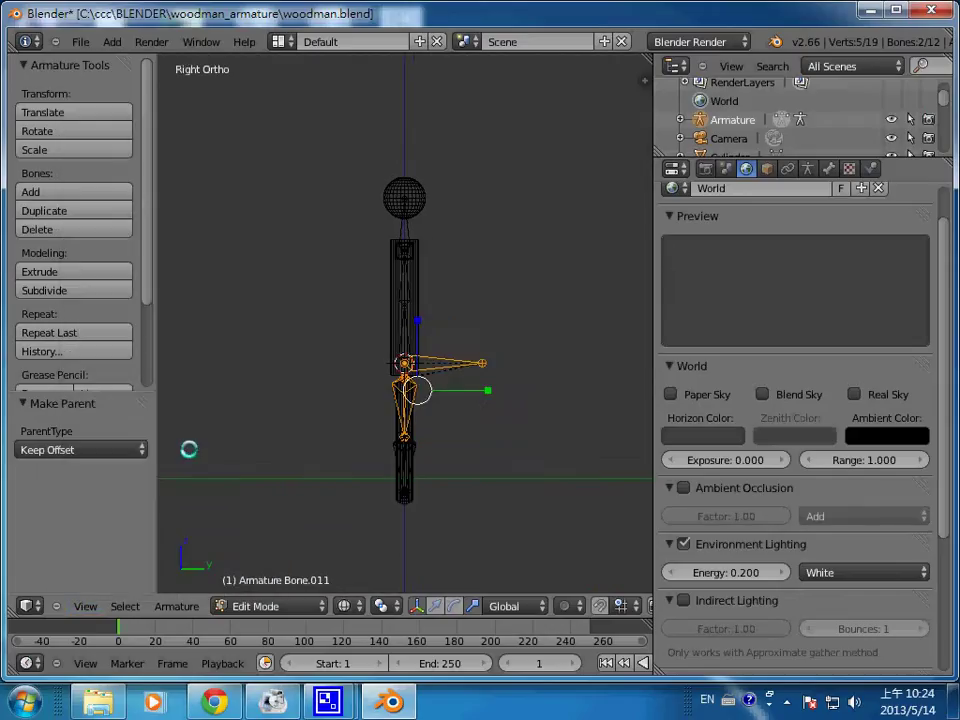
scroll(304, 497, up, 1)
scroll(304, 497, up, 1)
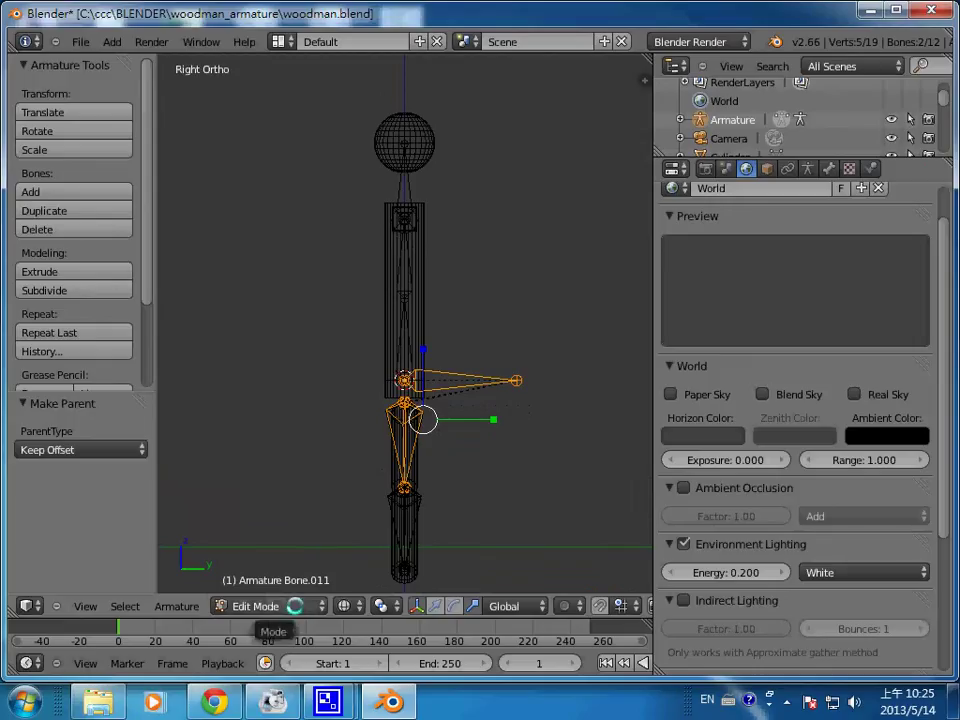
click(295, 606)
Put the armature into Pose Mode, trial-move a single bone with G, then undo the move
click(295, 546)
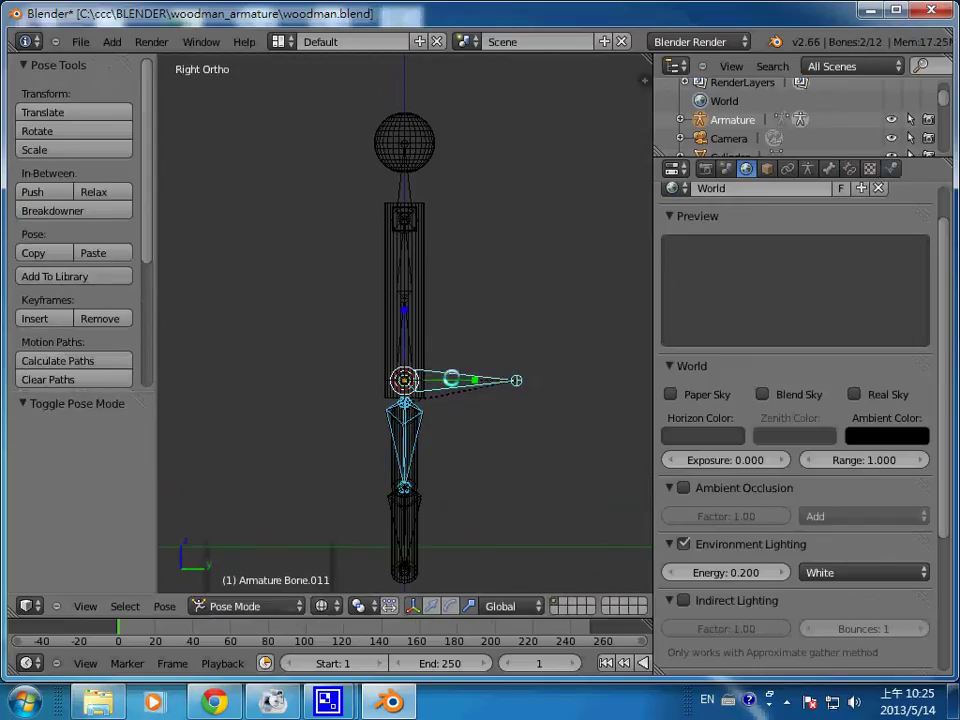
shift+right_click(405, 440)
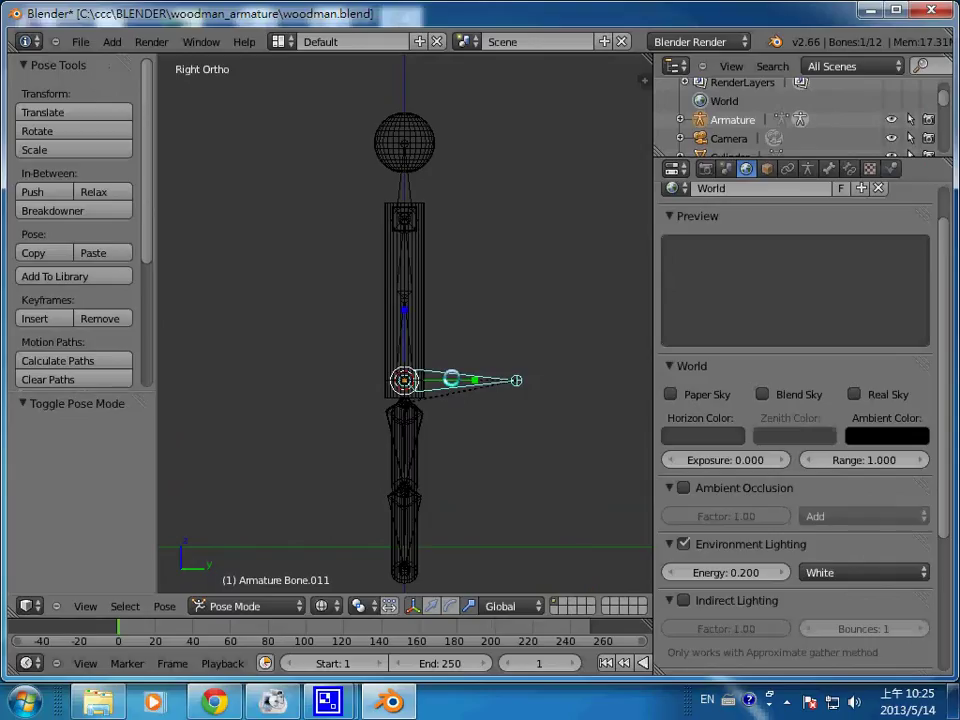
key(g)
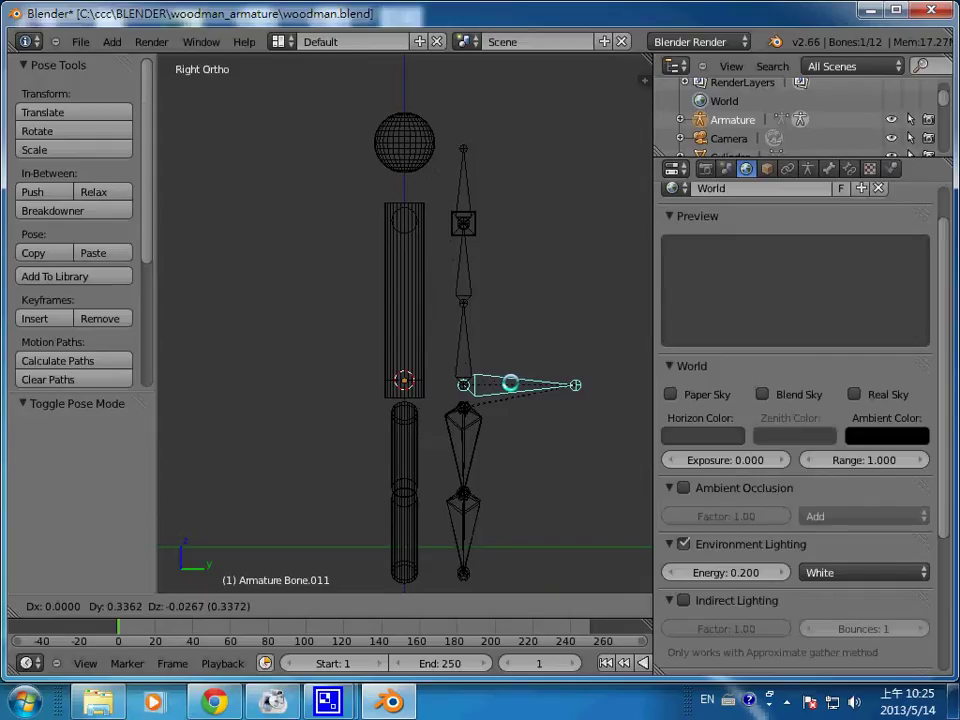
key(Return)
key(ctrl+z)
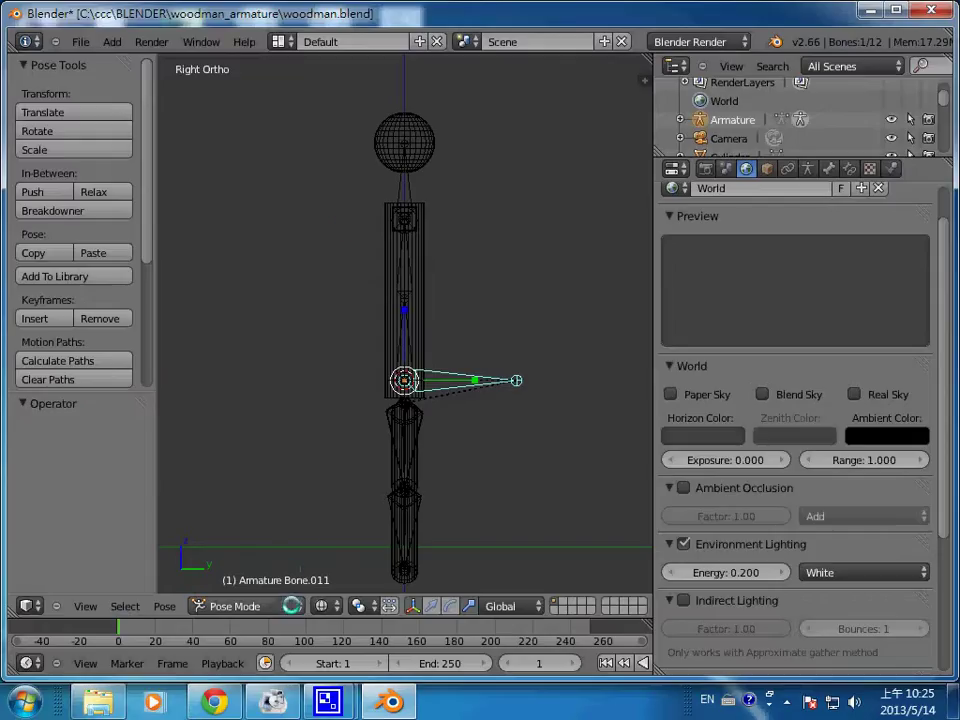
Open the preset viewpoints menu to head back to the front view
click(285, 605)
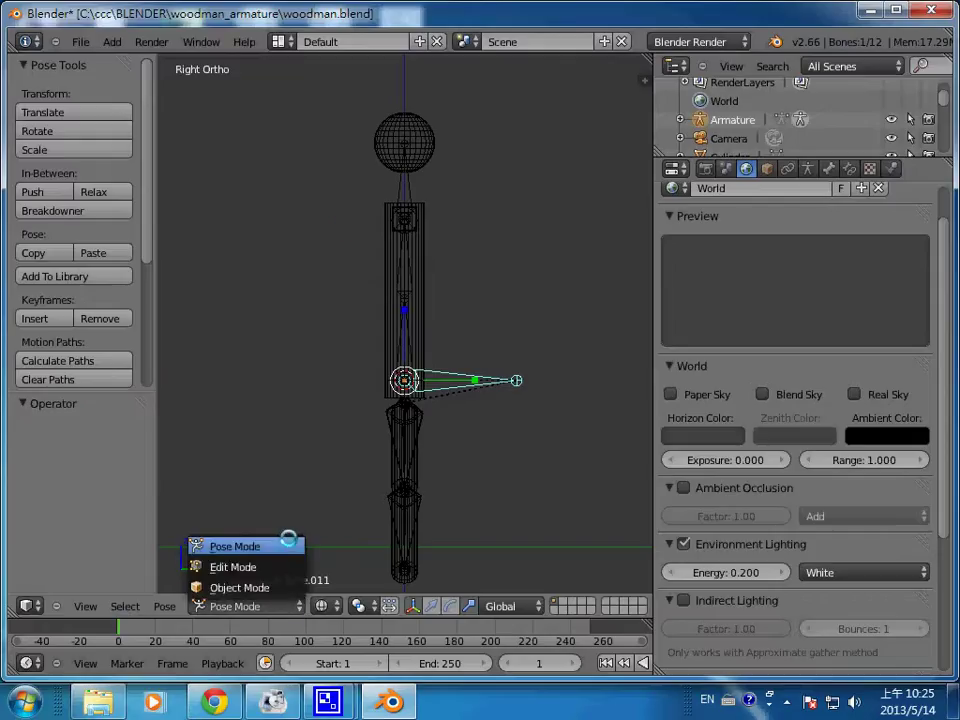
click(82, 606)
click(138, 481)
From the front view, test-rotate the neck bone and the right upper arm and forearm bones
key(KP_1)
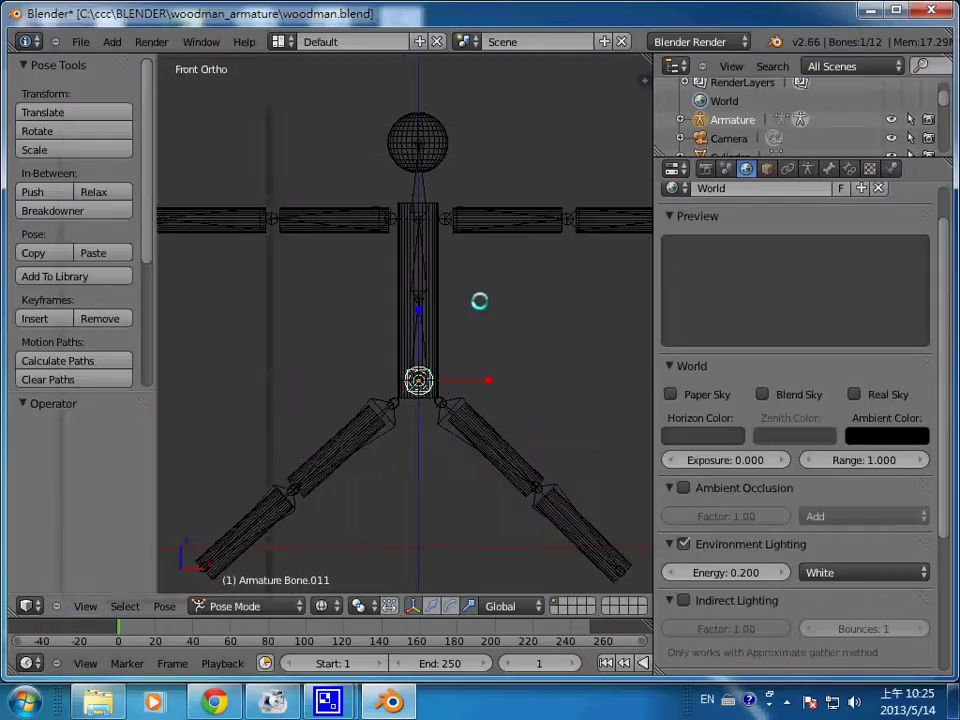
scroll(480, 223, down, 2)
right_click(413, 240)
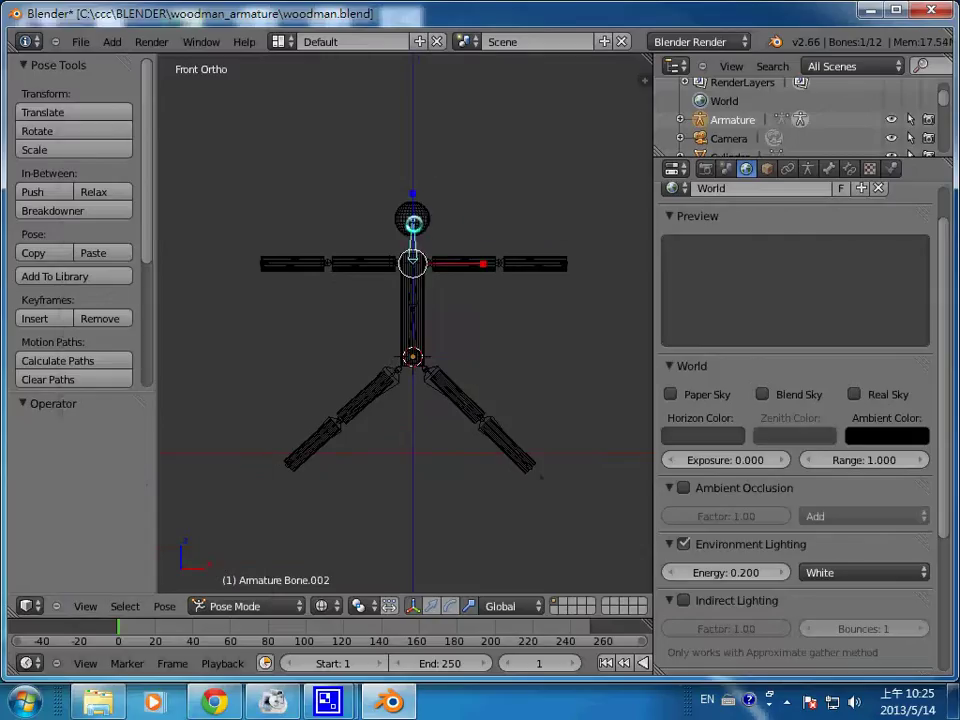
key(r)
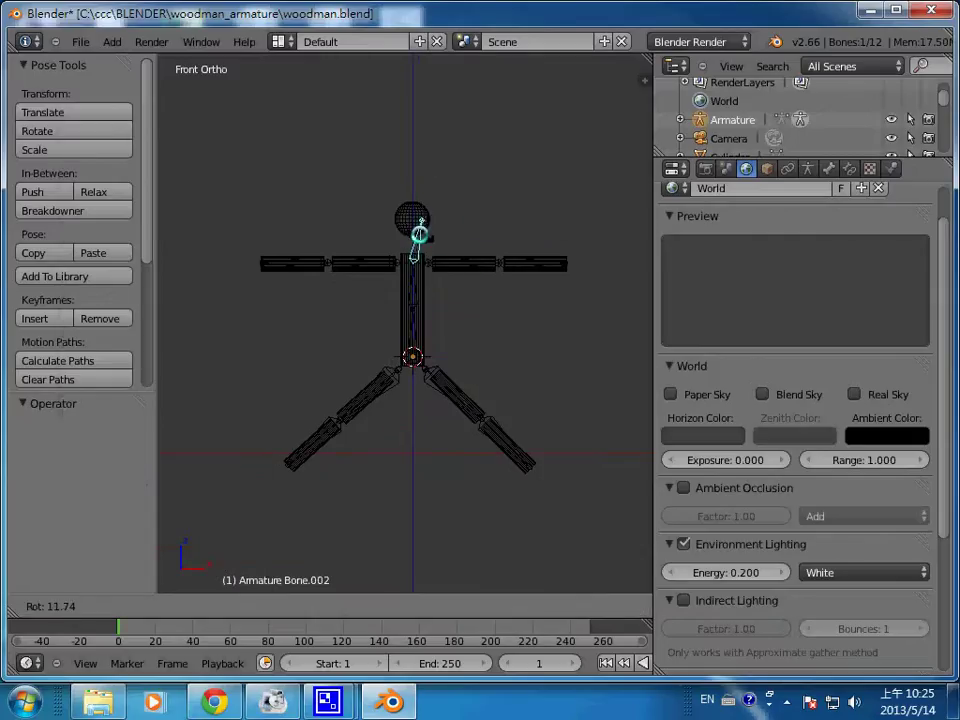
click(430, 250)
right_click(478, 262)
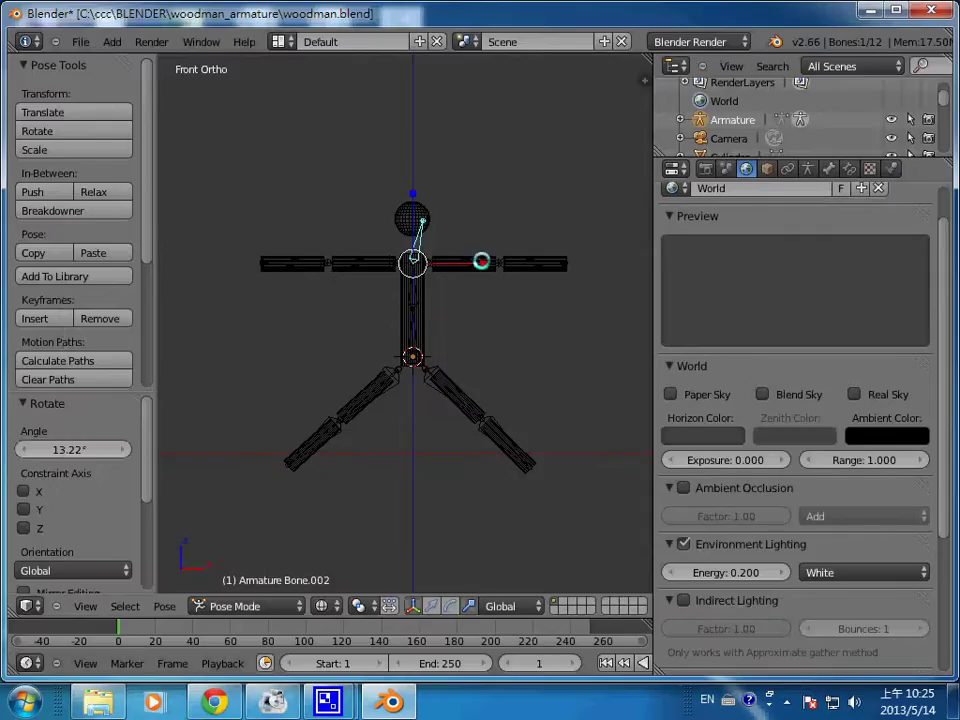
key(r)
click(553, 234)
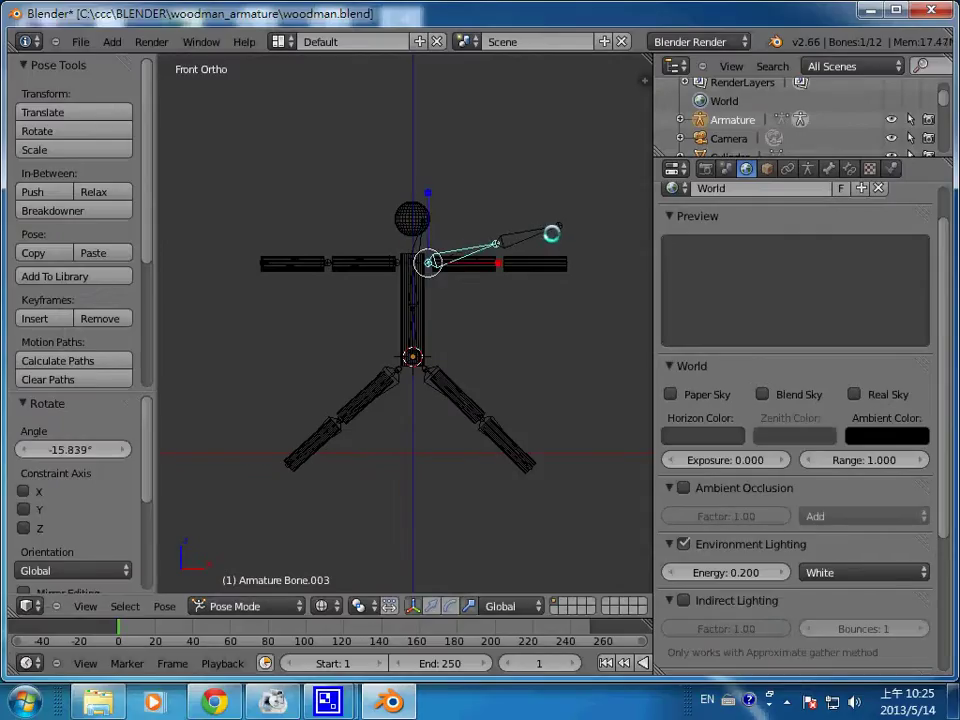
right_click(535, 262)
key(r)
click(536, 262)
Test-rotate the left upper arm and left forearm bones
right_click(347, 257)
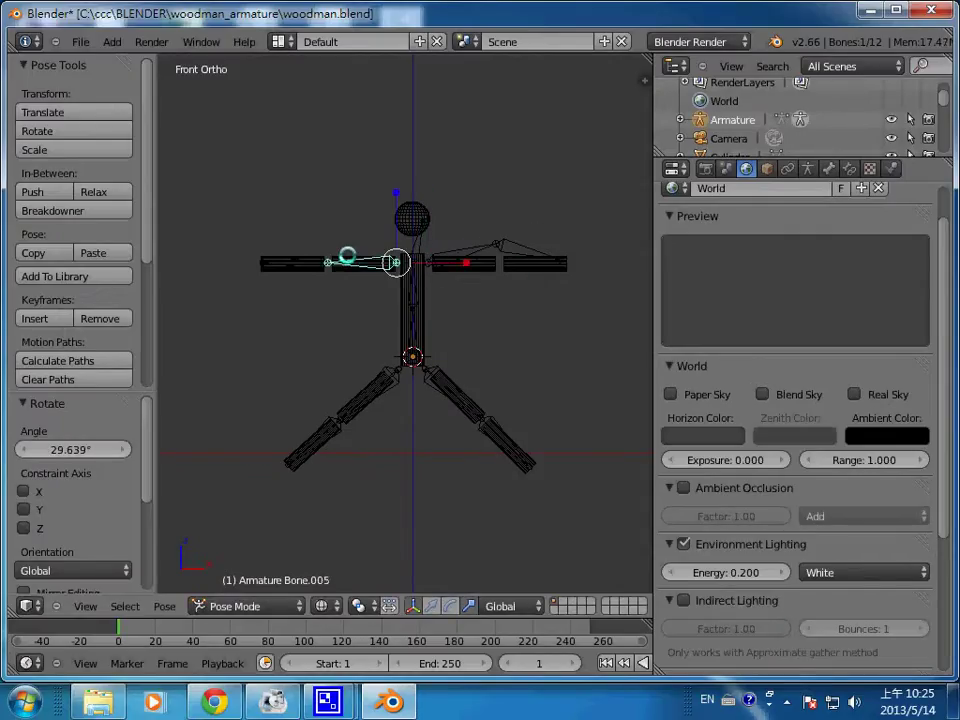
key(r)
click(340, 205)
right_click(315, 195)
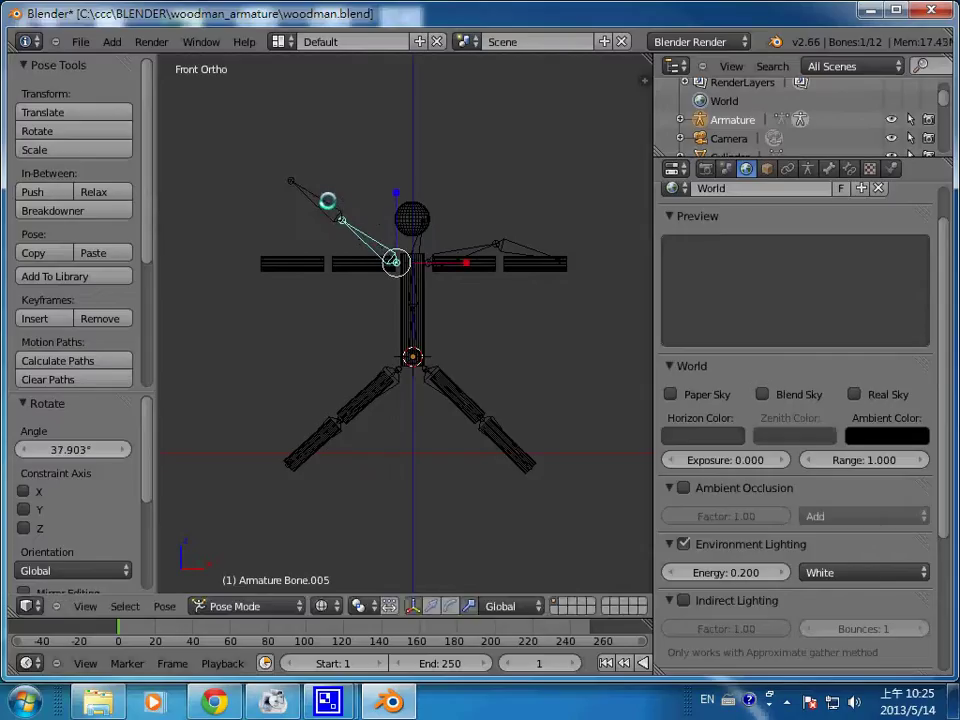
key(r)
click(318, 228)
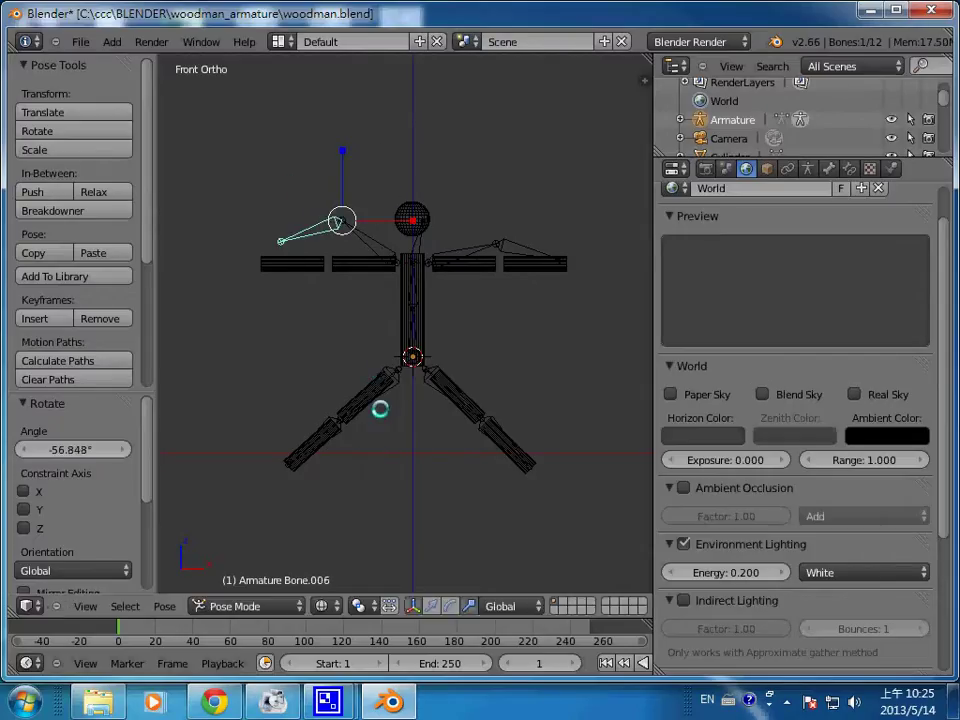
Test-rotate the thigh and shin bones of both the left and right legs
right_click(373, 403)
key(r)
click(317, 389)
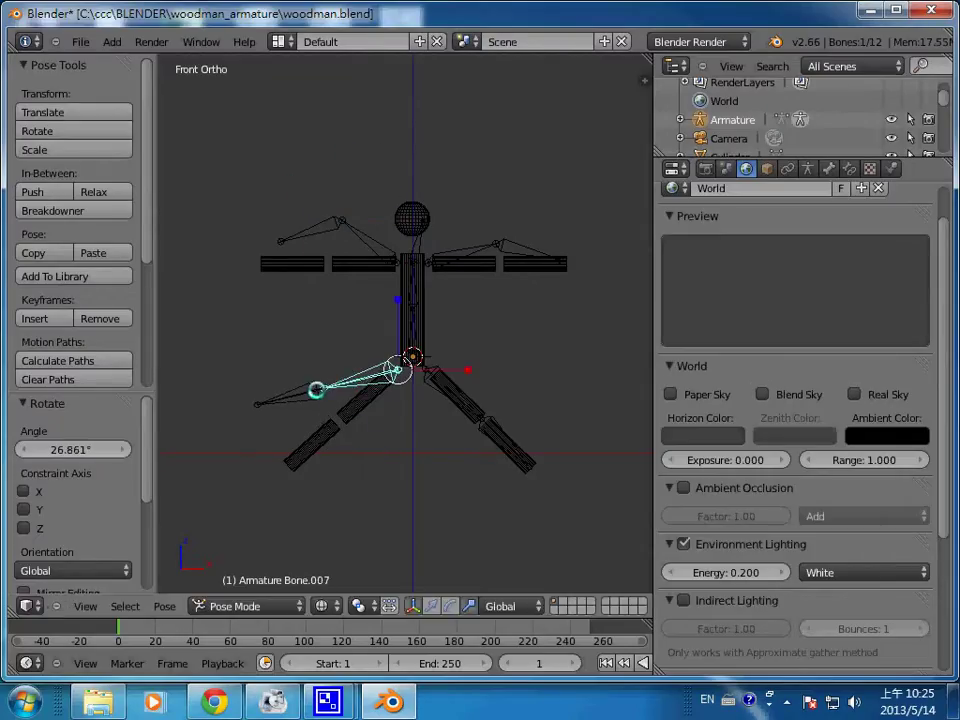
right_click(300, 381)
key(r)
click(318, 357)
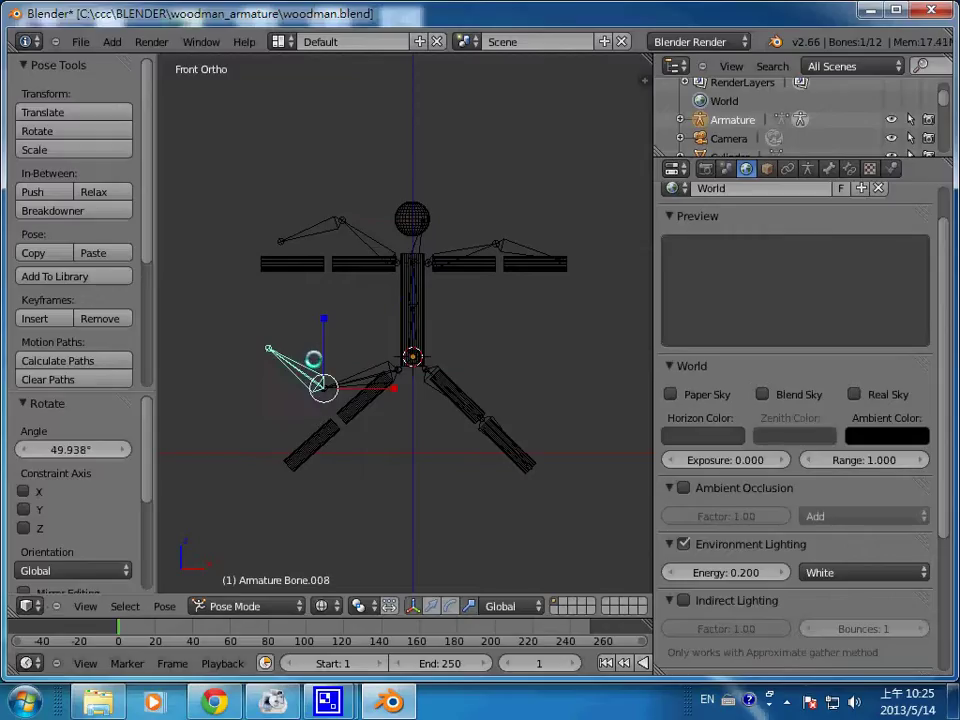
right_click(467, 412)
key(r)
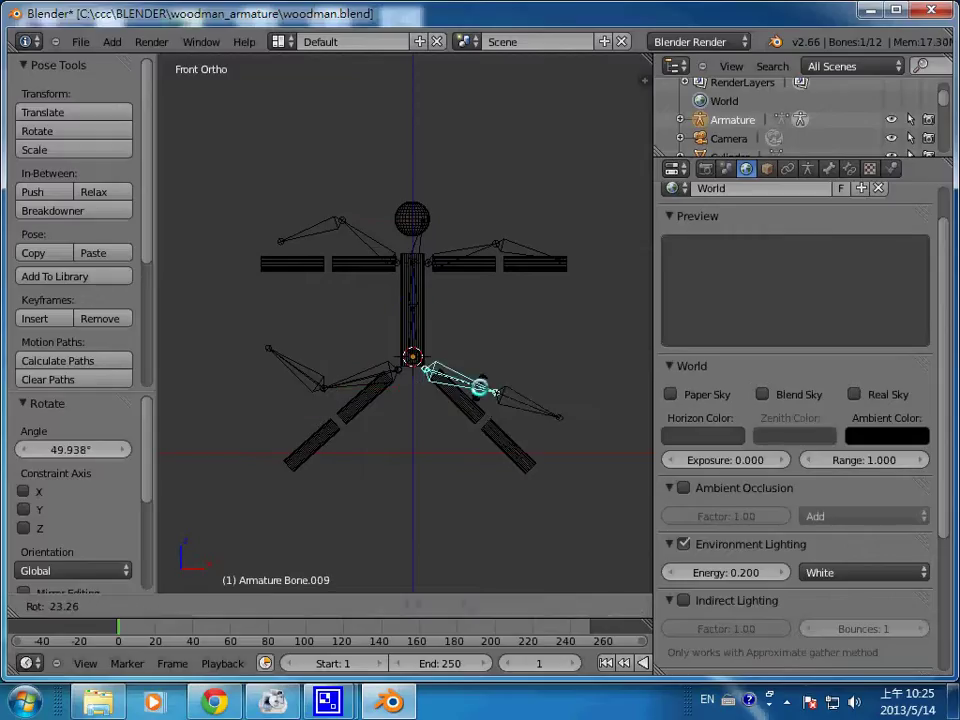
click(482, 390)
right_click(515, 408)
key(r)
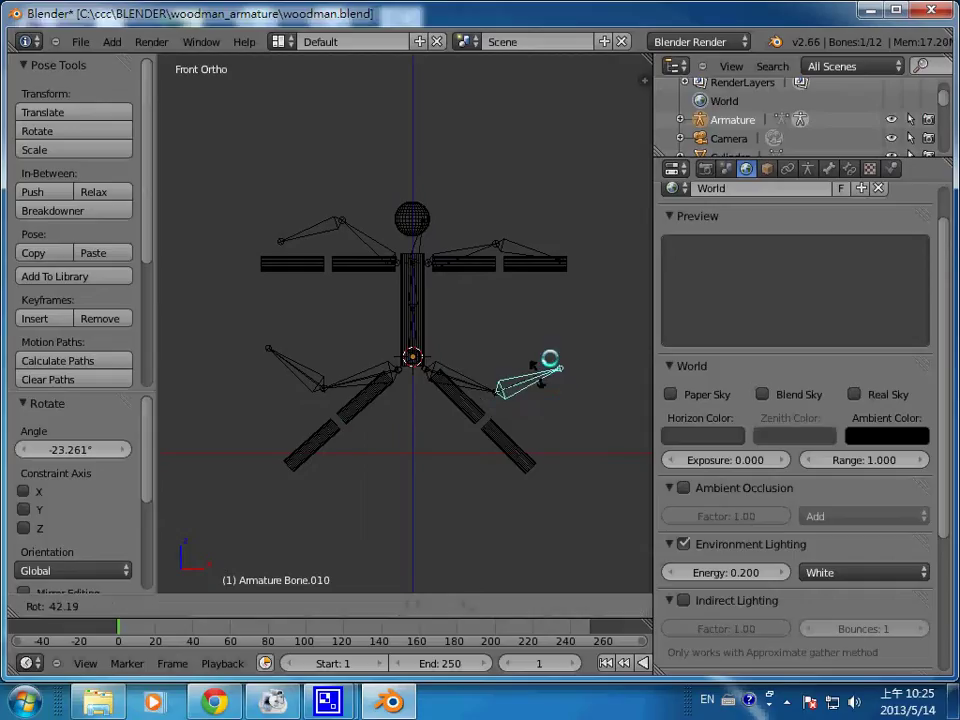
click(550, 358)
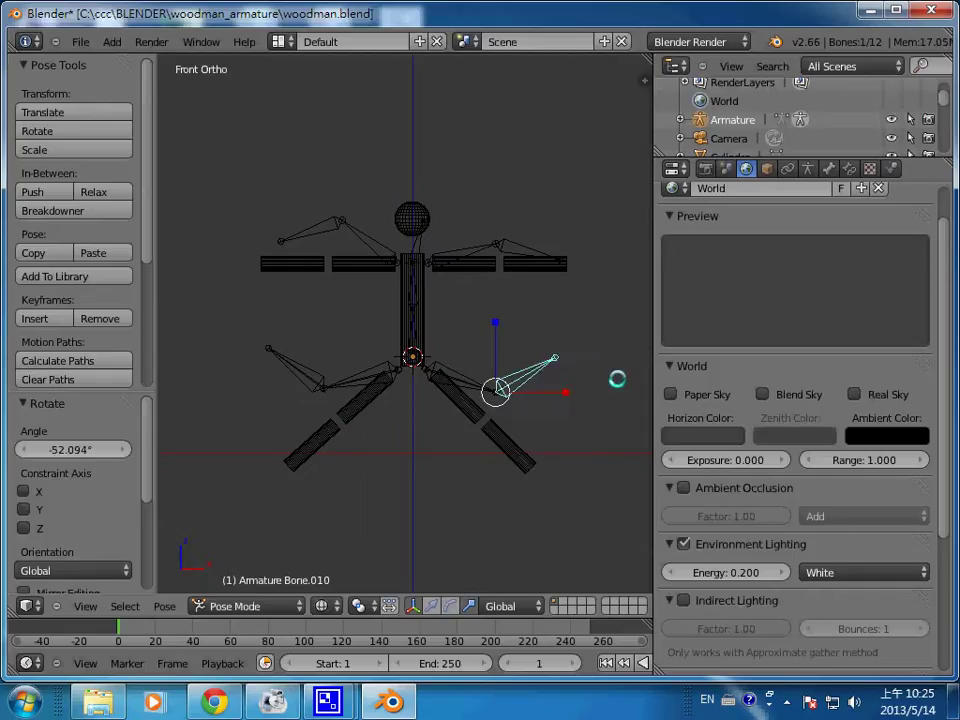
Select all twelve bones and clear their rotations with Alt+R
key(a)
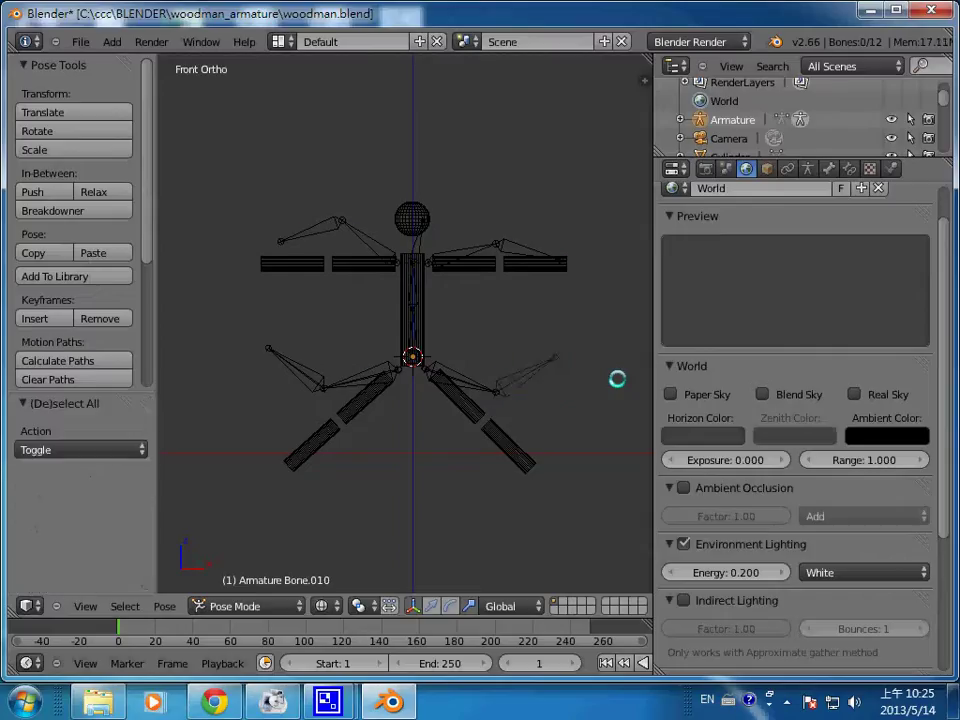
key(a)
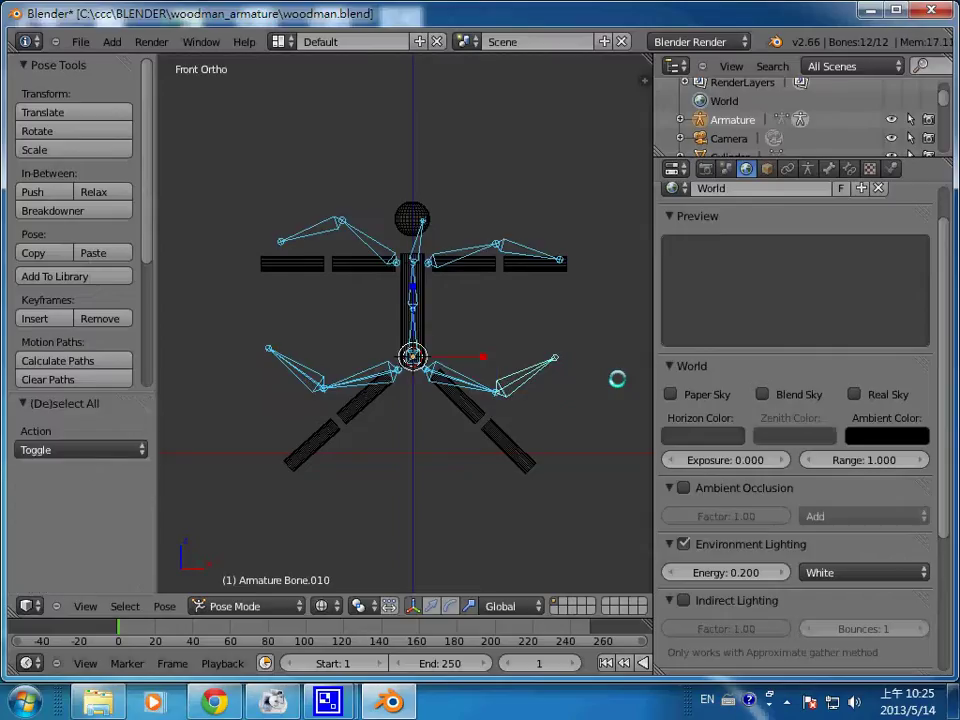
key(alt+r)
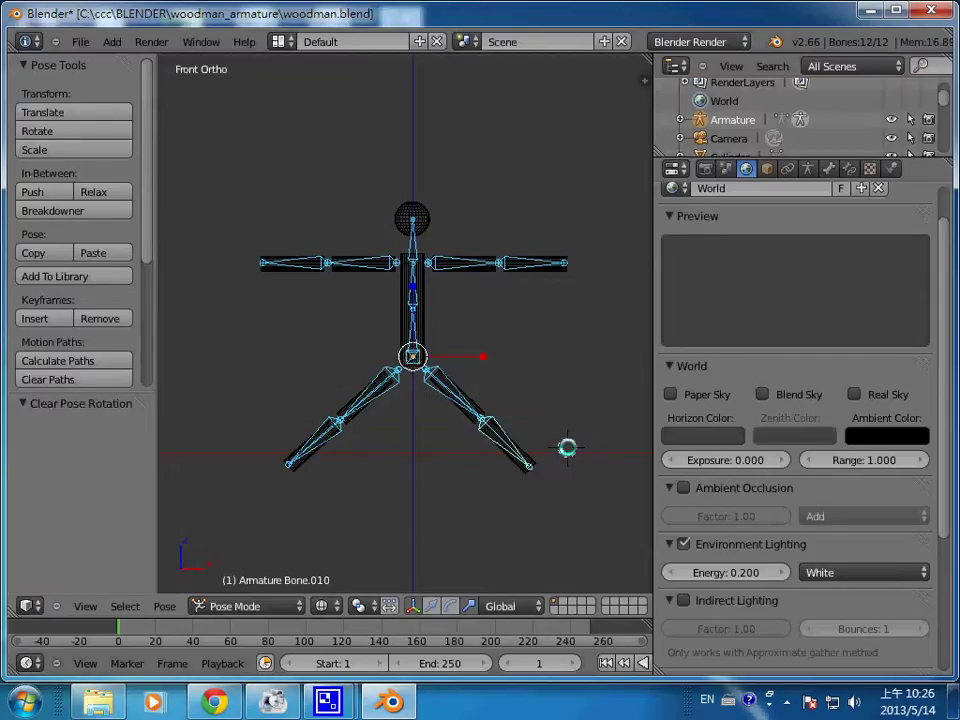
In Object Mode, select the wooden head sphere and the armature, then return to Pose Mode
click(566, 447)
click(278, 606)
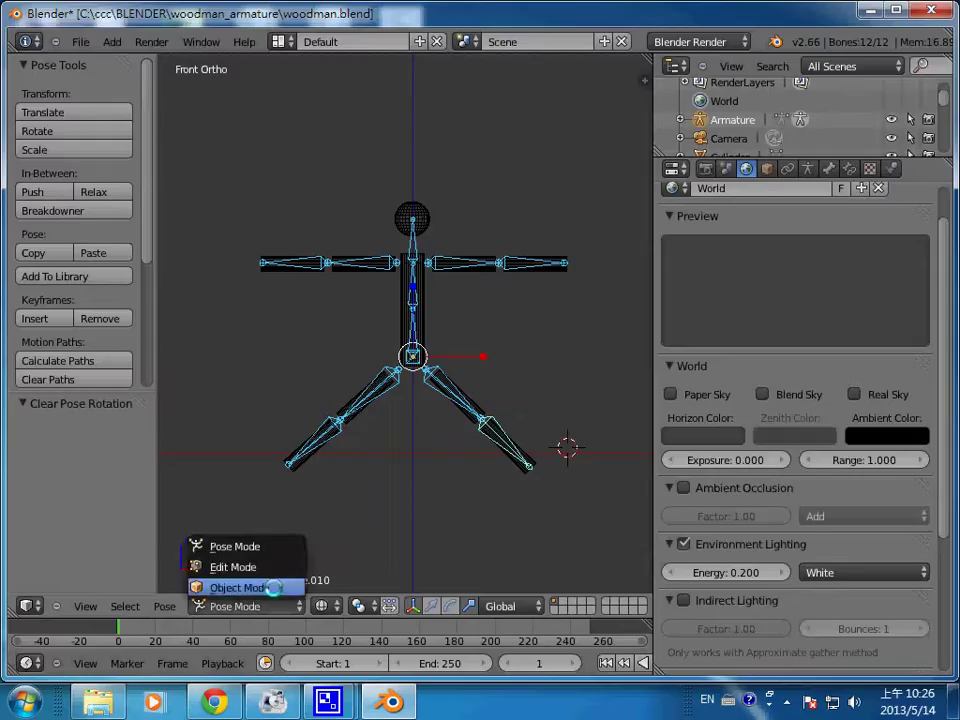
click(273, 588)
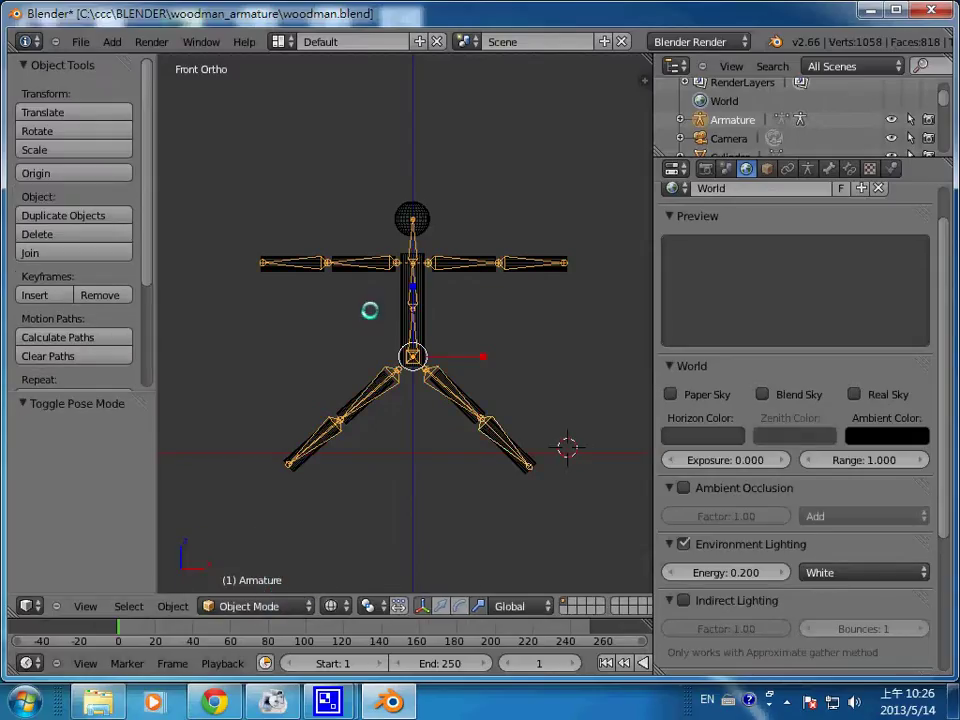
right_click(423, 213)
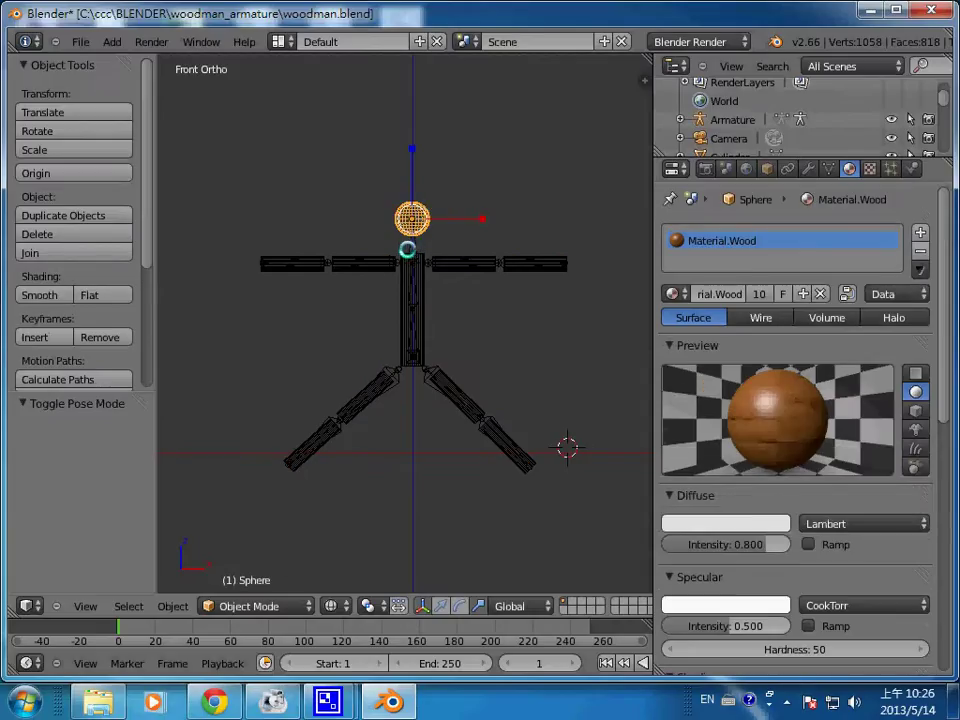
right_click(423, 213)
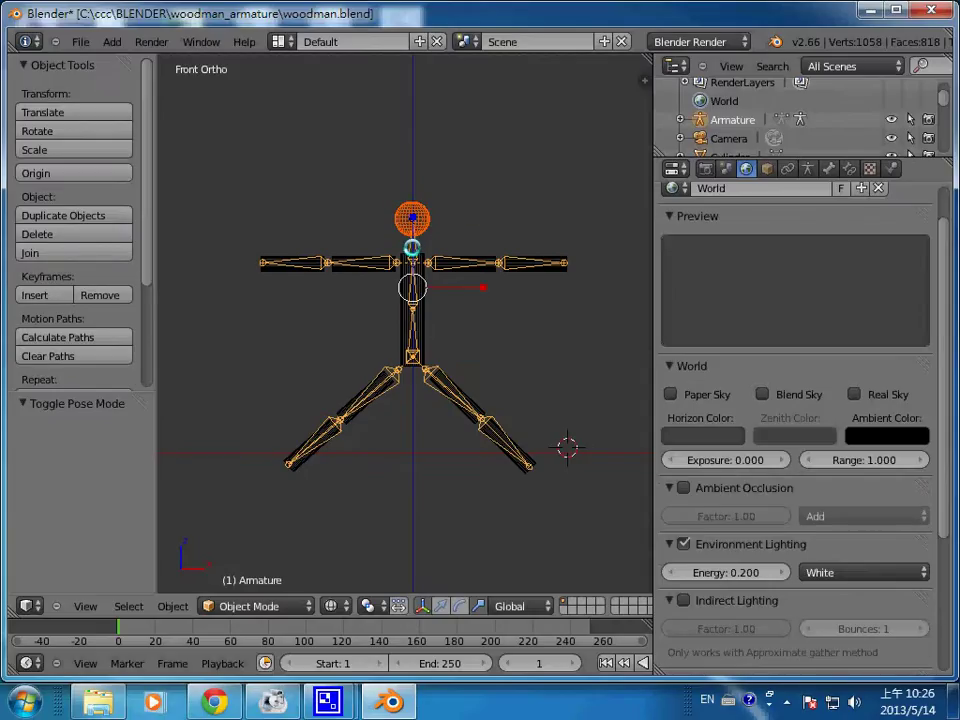
click(294, 604)
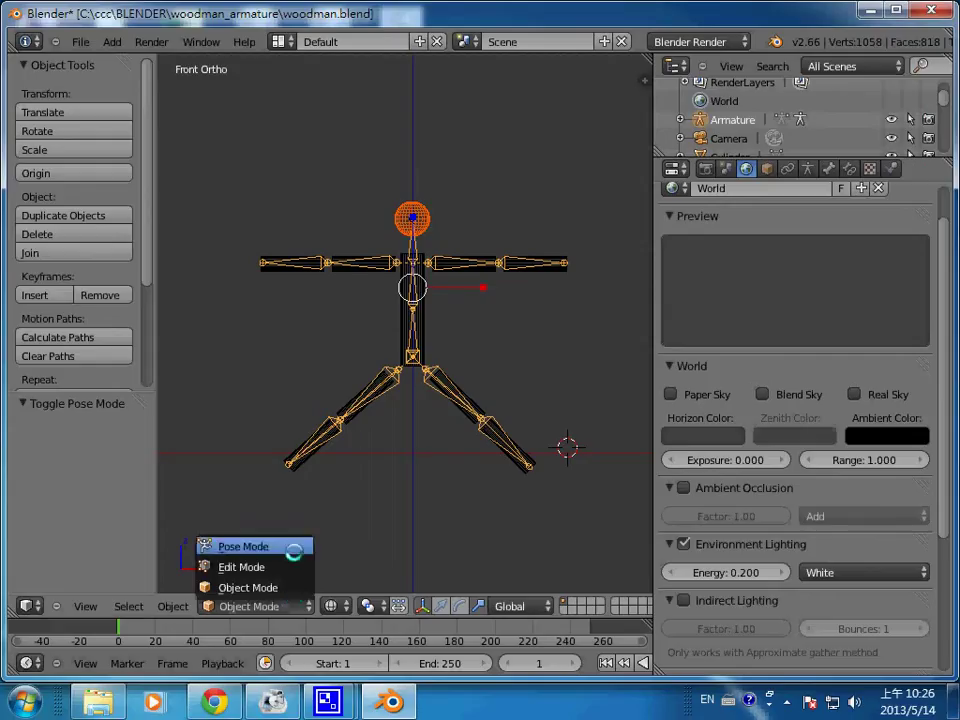
click(293, 551)
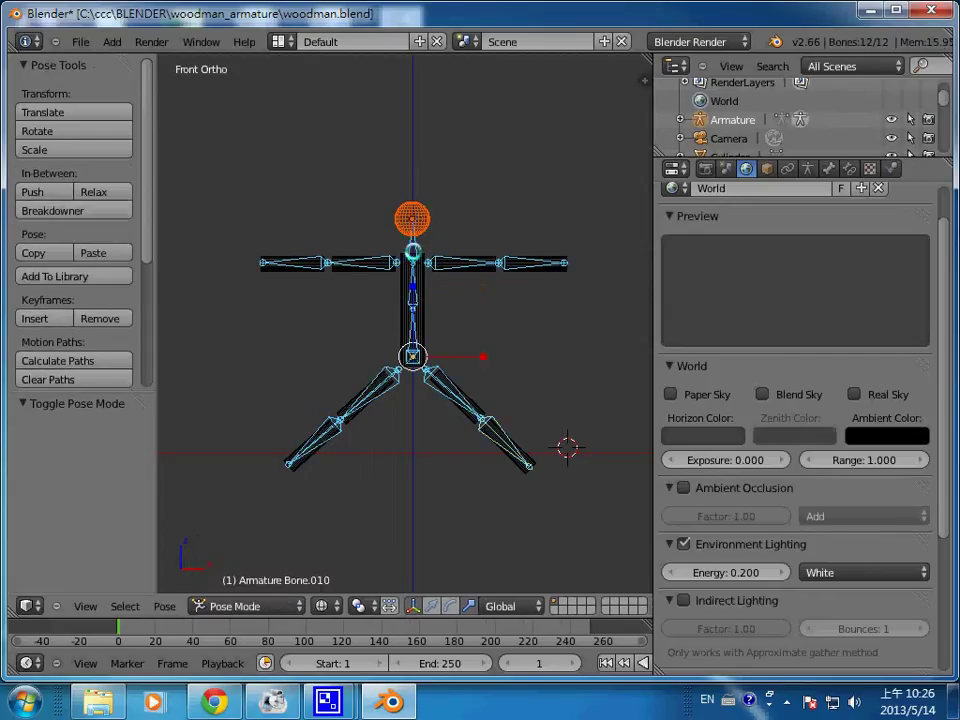
Parent the head sphere to the head bone Bone.002 using Ctrl+P > Bone
right_click(385, 339)
key(a)
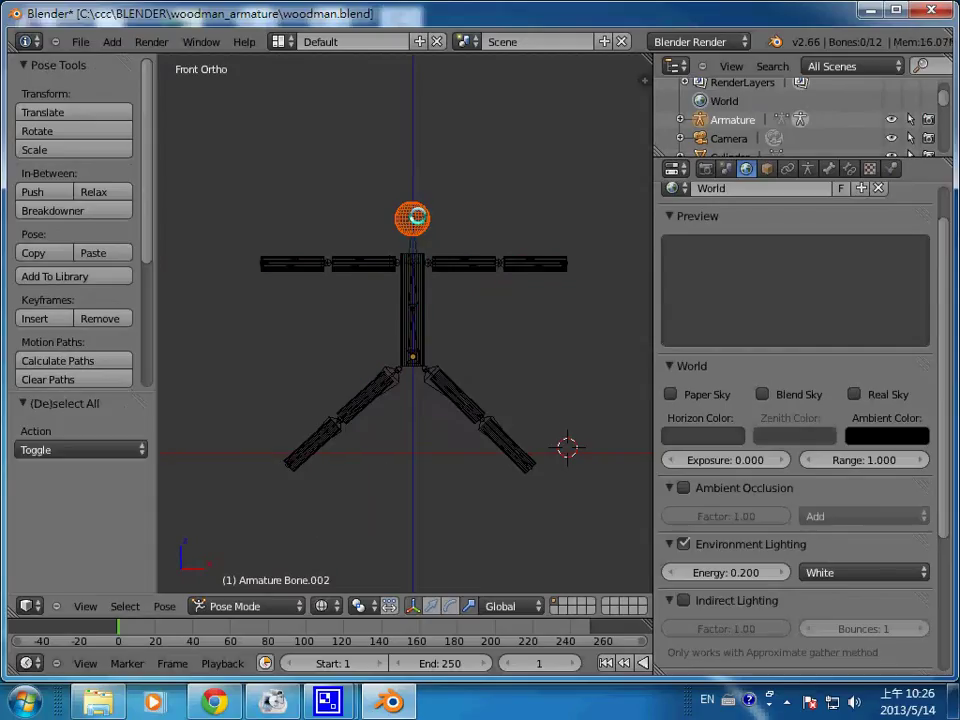
right_click(414, 244)
right_drag(413, 244, 420, 237)
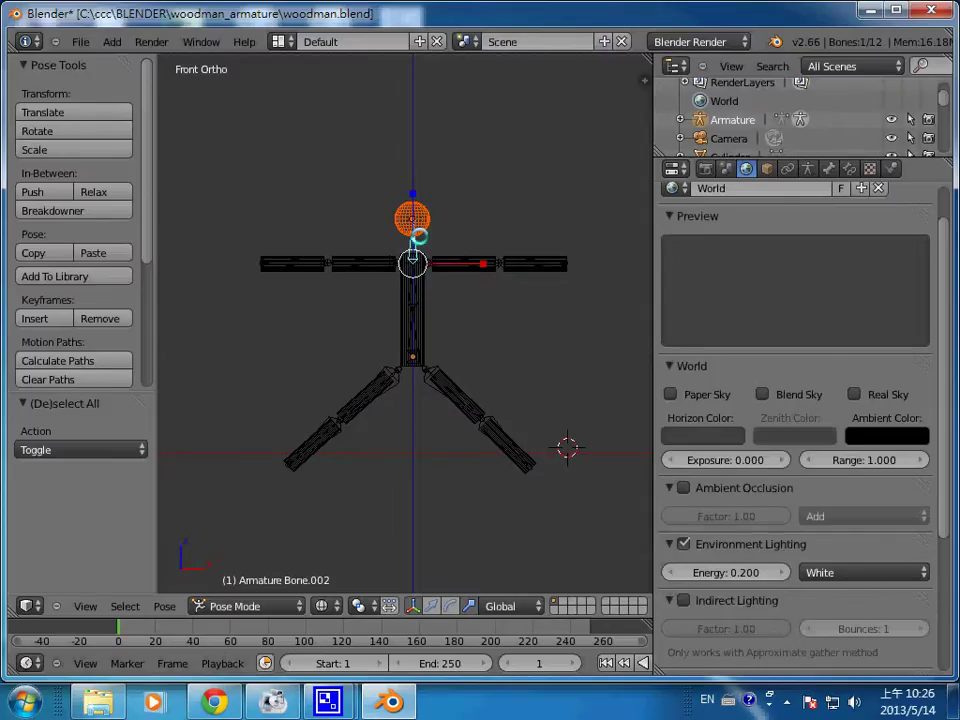
key(ctrl+p)
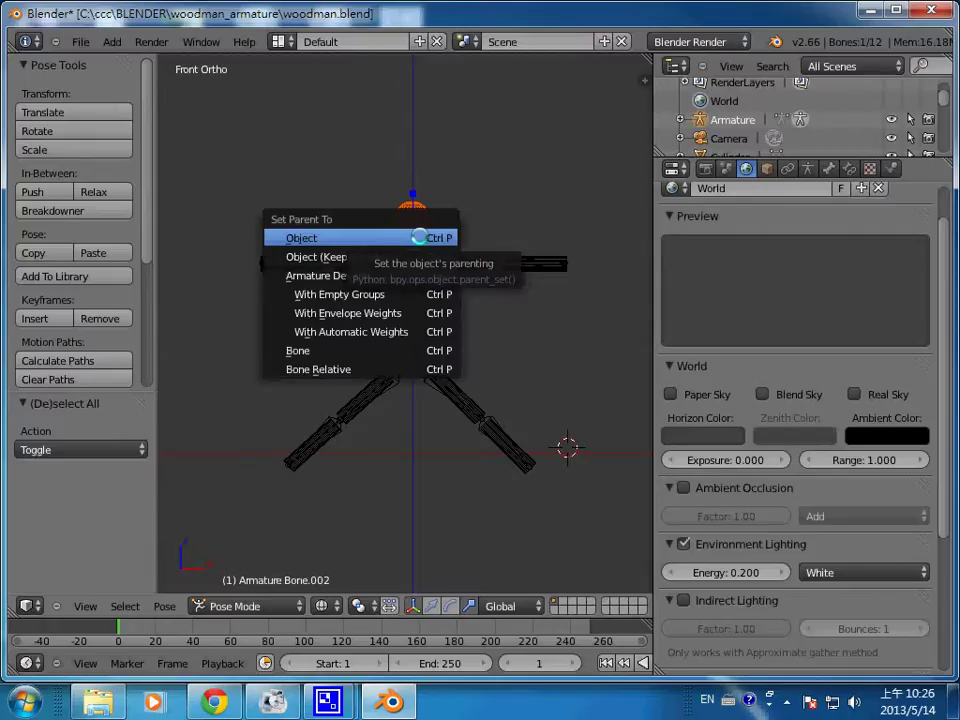
click(406, 350)
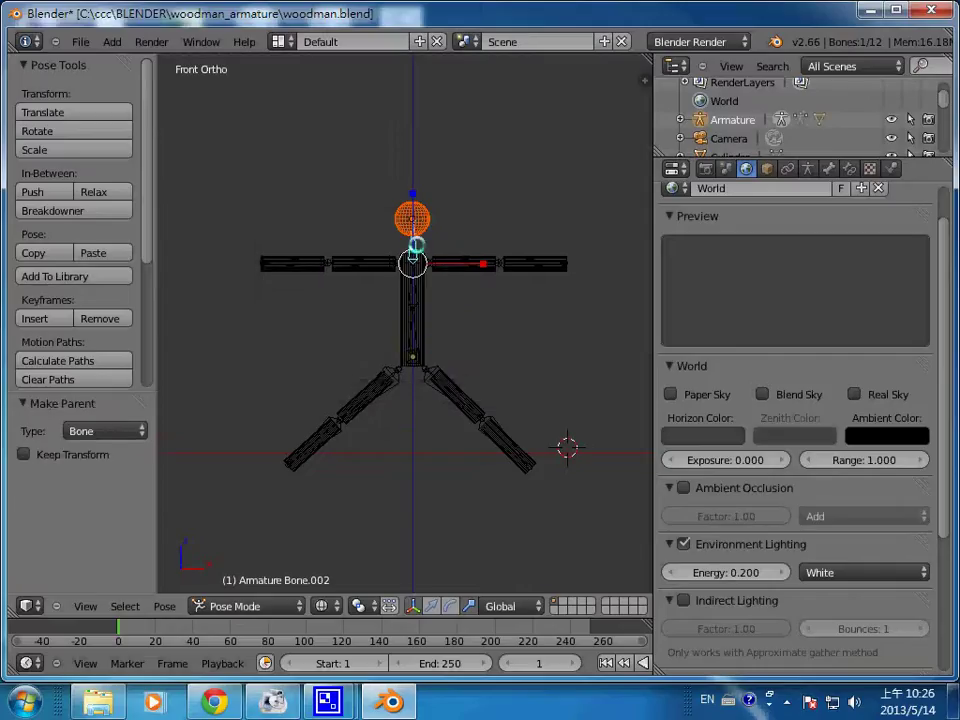
Rotate the head bone to test the parenting, then clear the rotation with Alt+R
key(r)
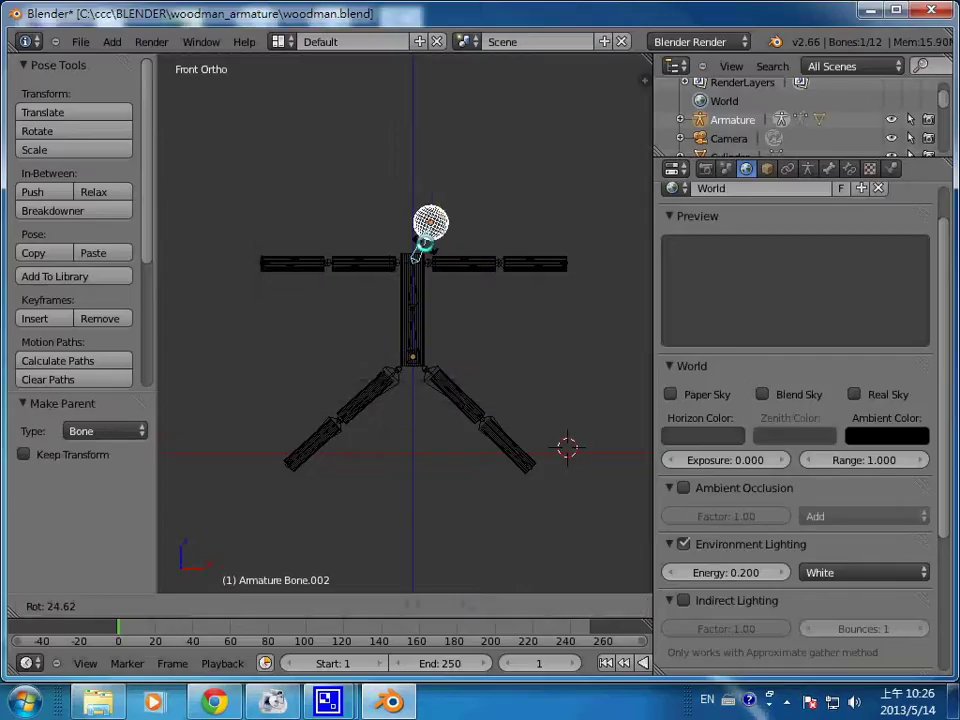
click(412, 243)
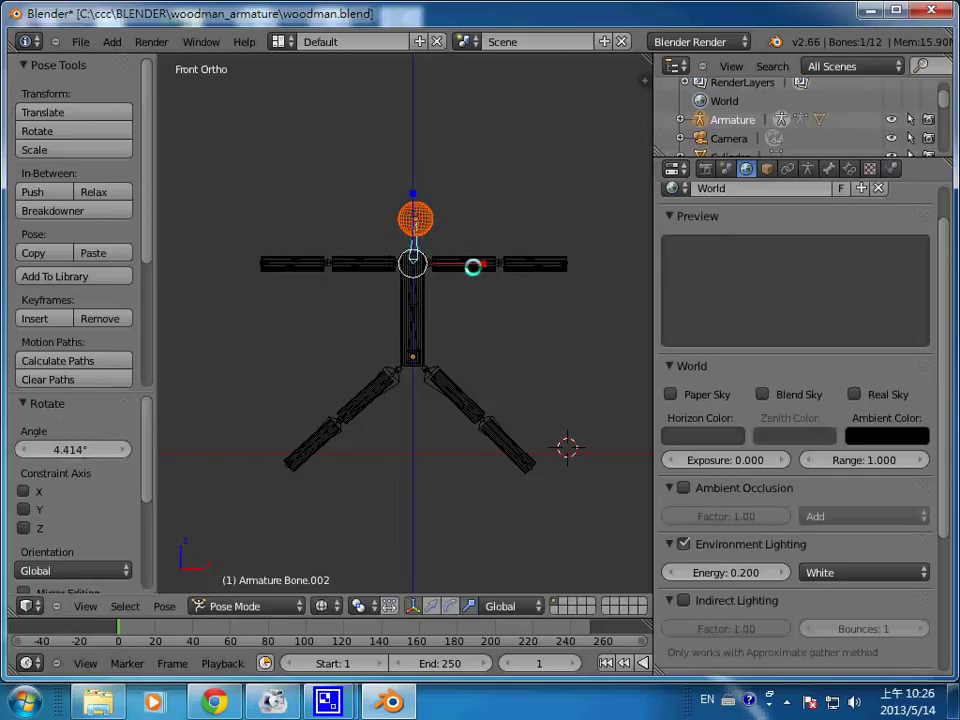
key(alt+r)
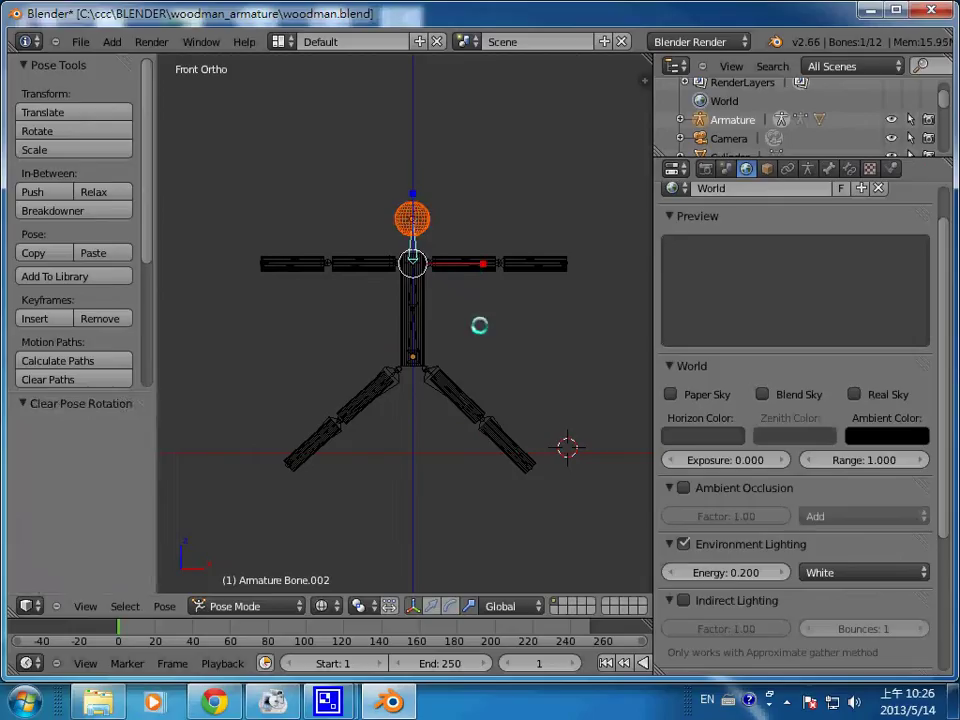
click(480, 325)
Switch to Object Mode and select the outer left forearm cylinder Cylinder.004, showing its Material.Wood
right_click(446, 266)
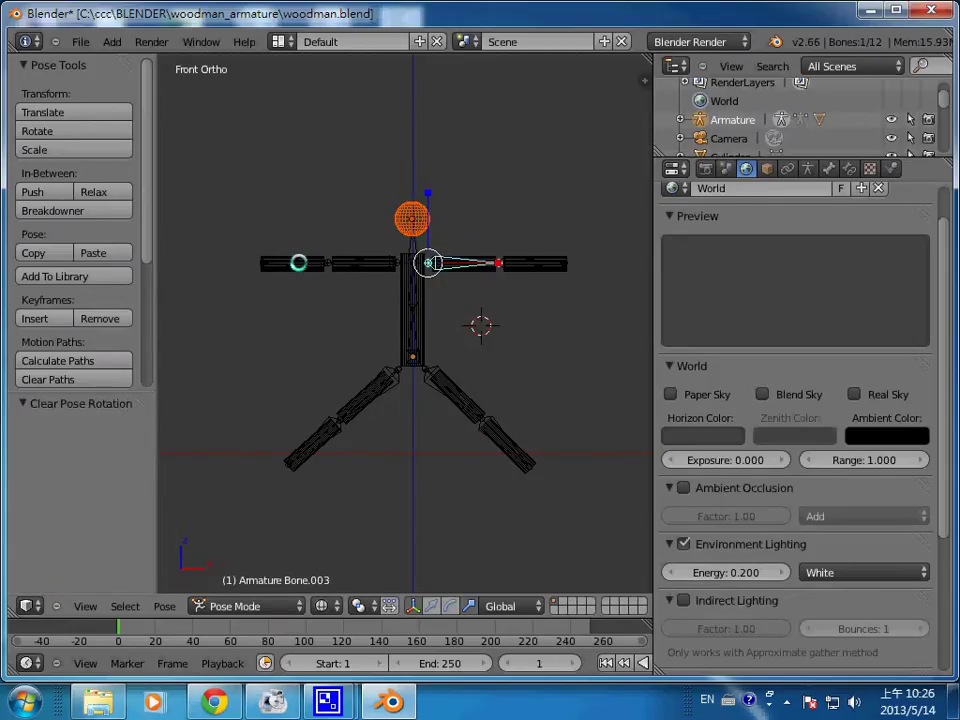
right_click(320, 271)
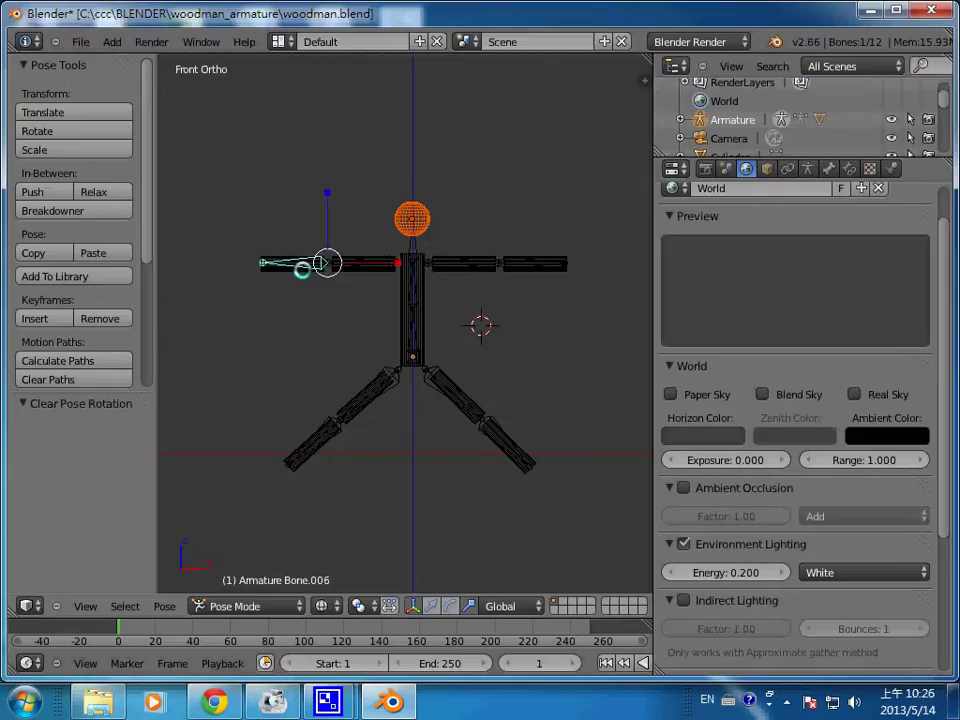
click(268, 606)
click(268, 587)
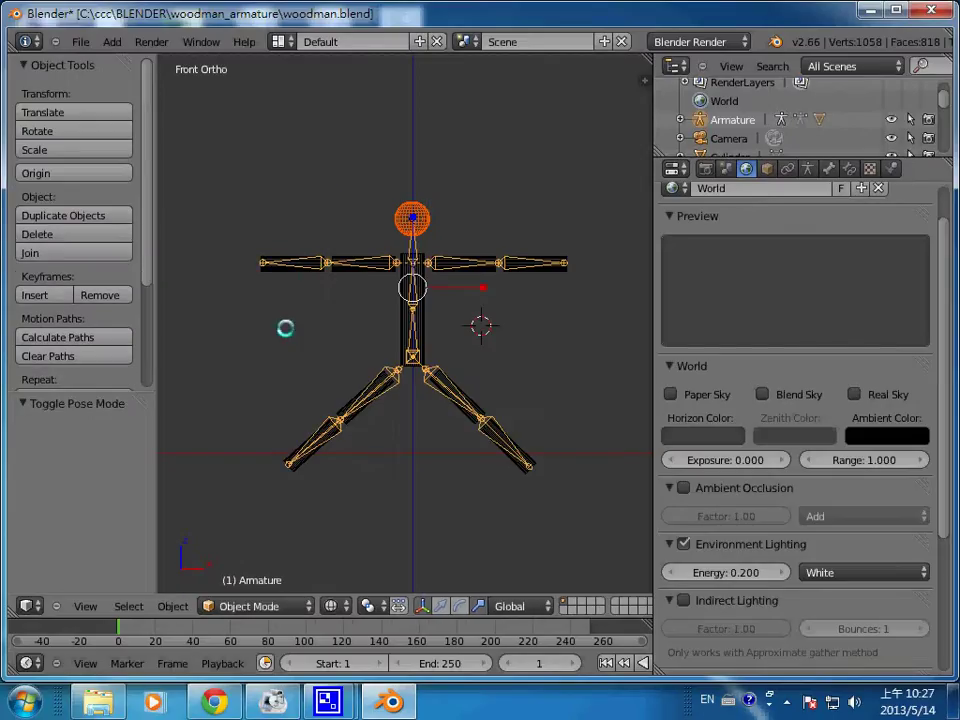
right_click(276, 268)
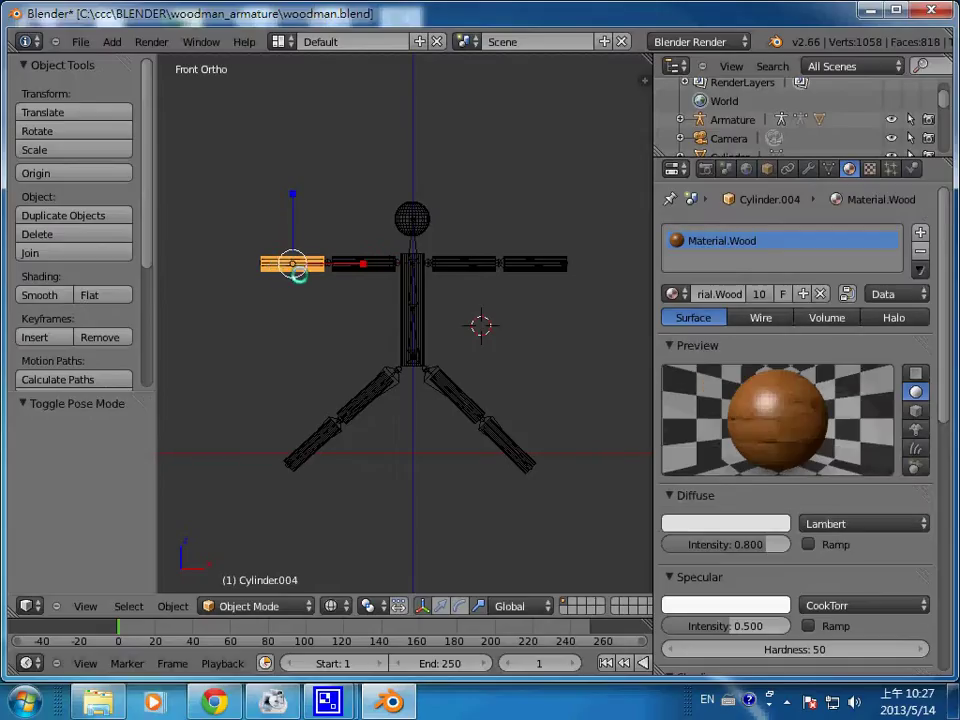
scroll(330, 292, up, 4)
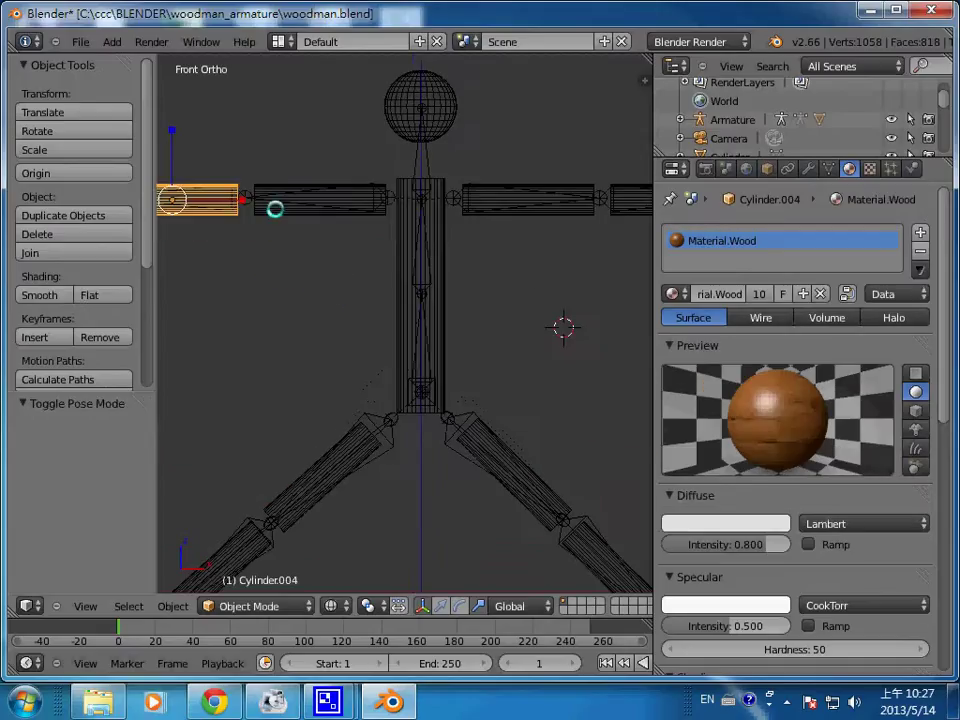
scroll(274, 255, down, 1)
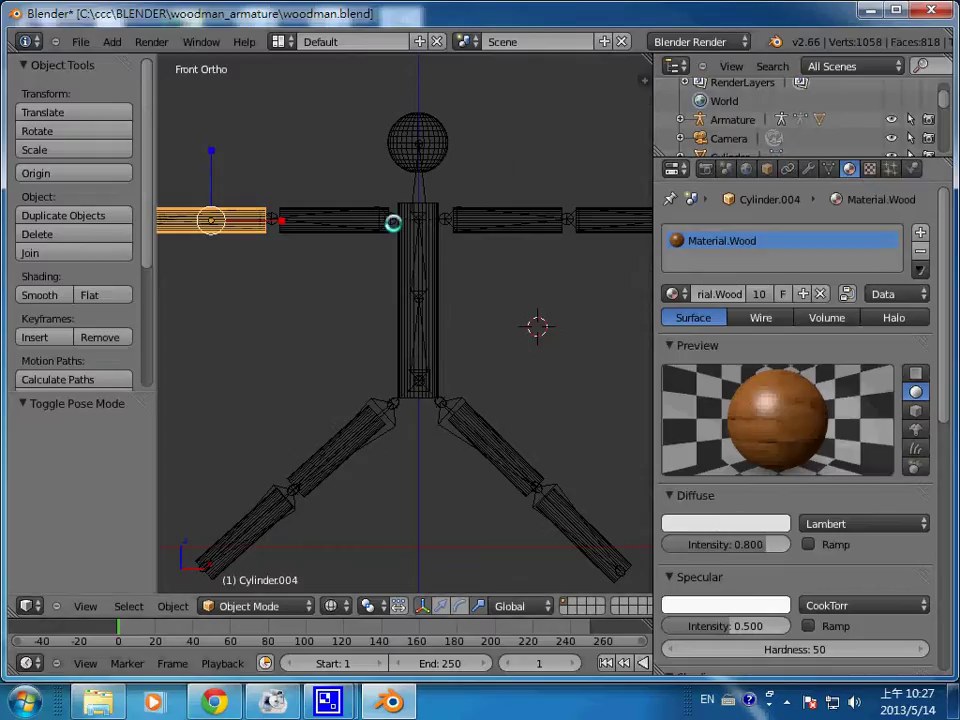
Show the armature's Object Data settings with X-Ray on, then select Cylinder.004 plus the armature
right_click(393, 222)
right_click(393, 222)
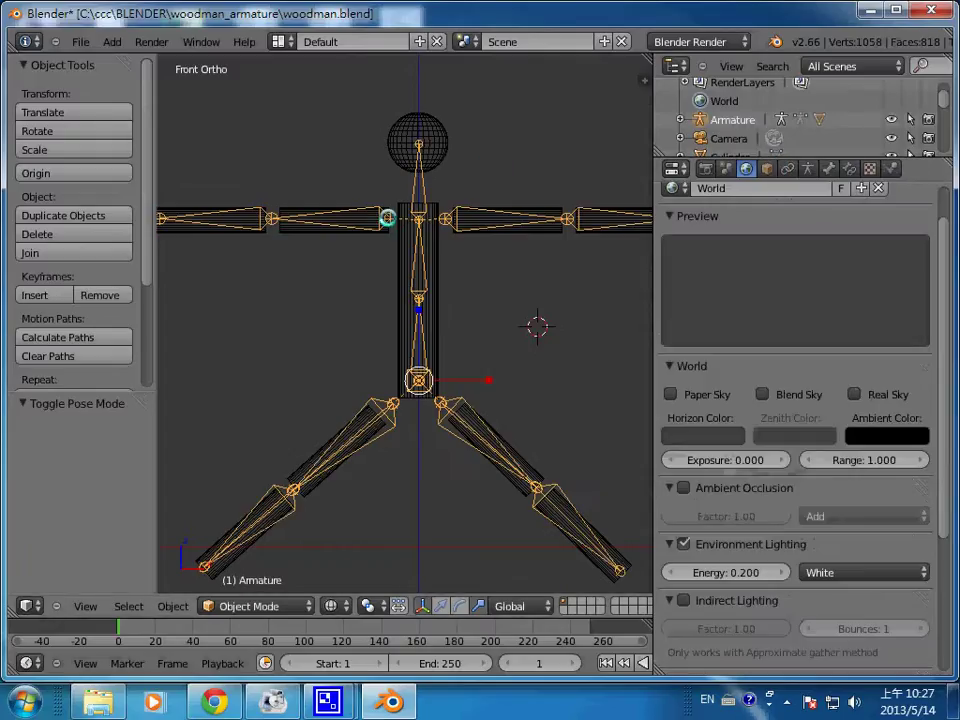
drag(944, 479, 940, 617)
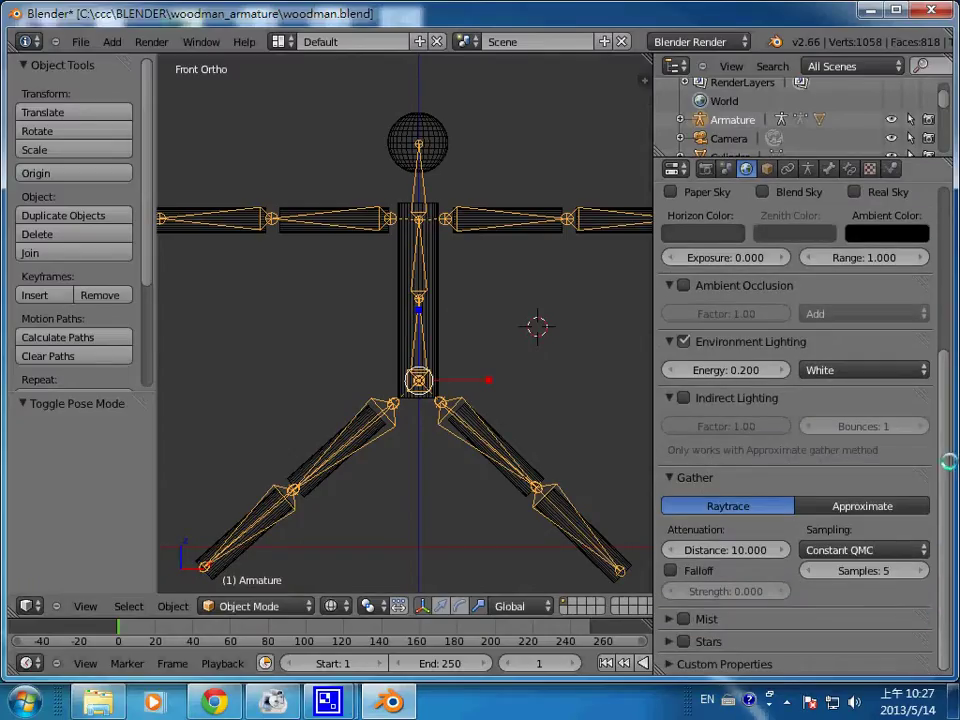
click(810, 168)
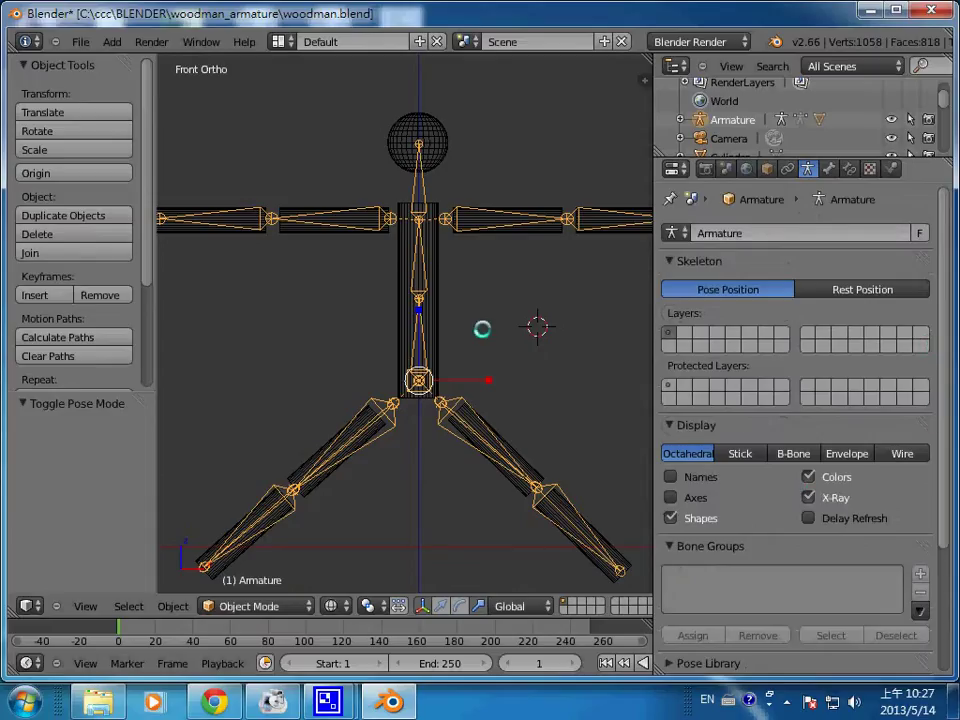
right_click(302, 226)
right_click(226, 218)
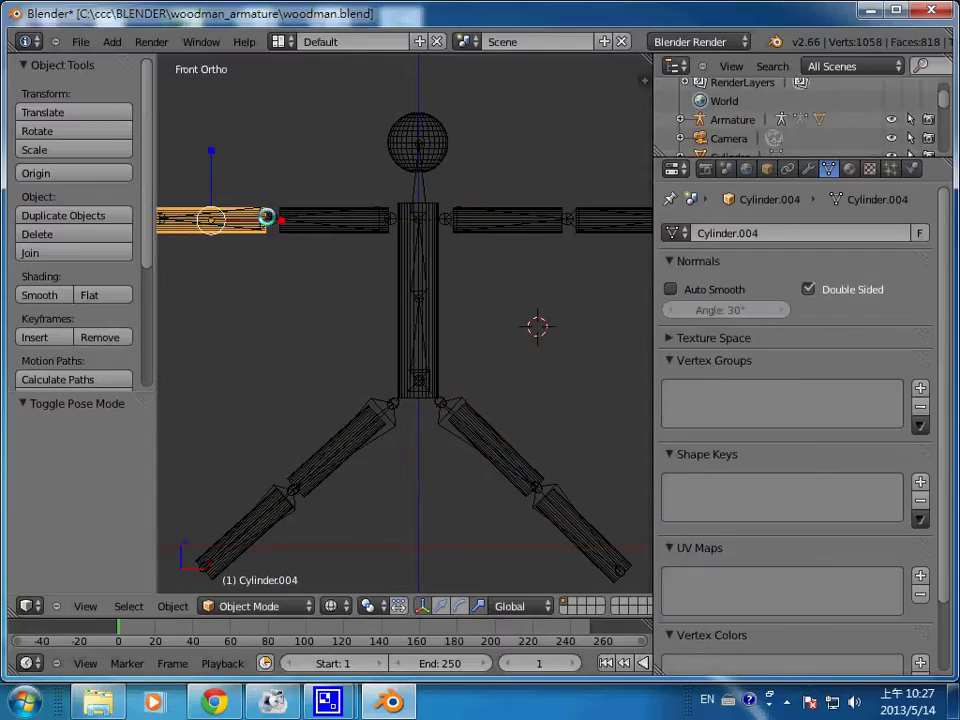
shift+right_click(266, 217)
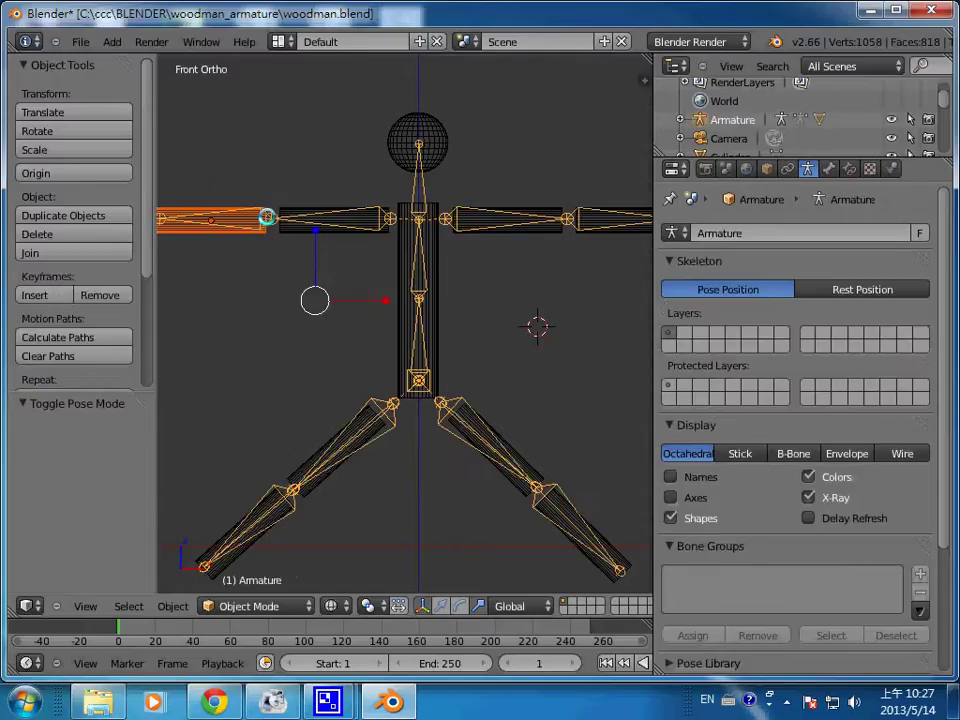
In Pose Mode, parent the outer left-arm cylinder Cylinder.004 to its arm bone
click(289, 610)
click(272, 547)
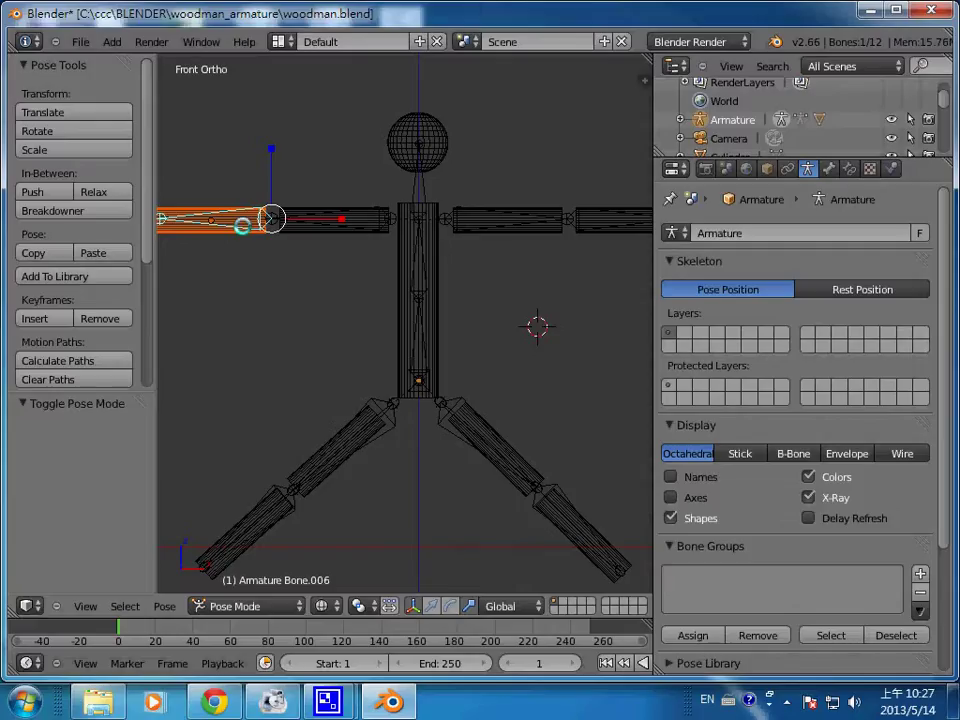
key(ctrl+p)
click(242, 227)
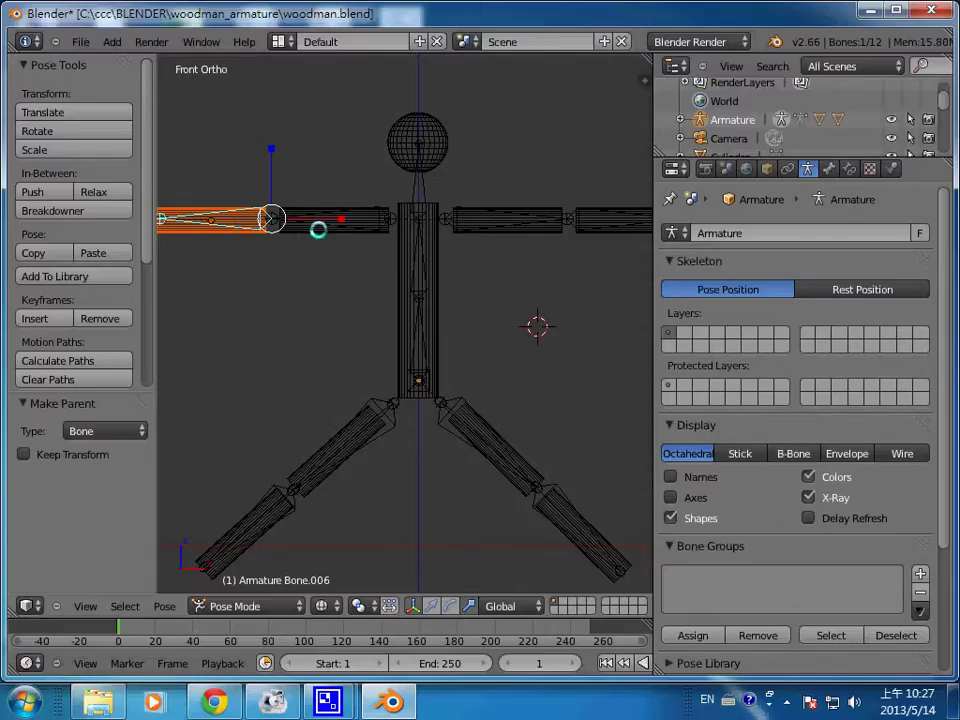
Back in Object Mode, select the inner left-arm cylinder Cylinder.003 together with the armature
right_click(301, 231)
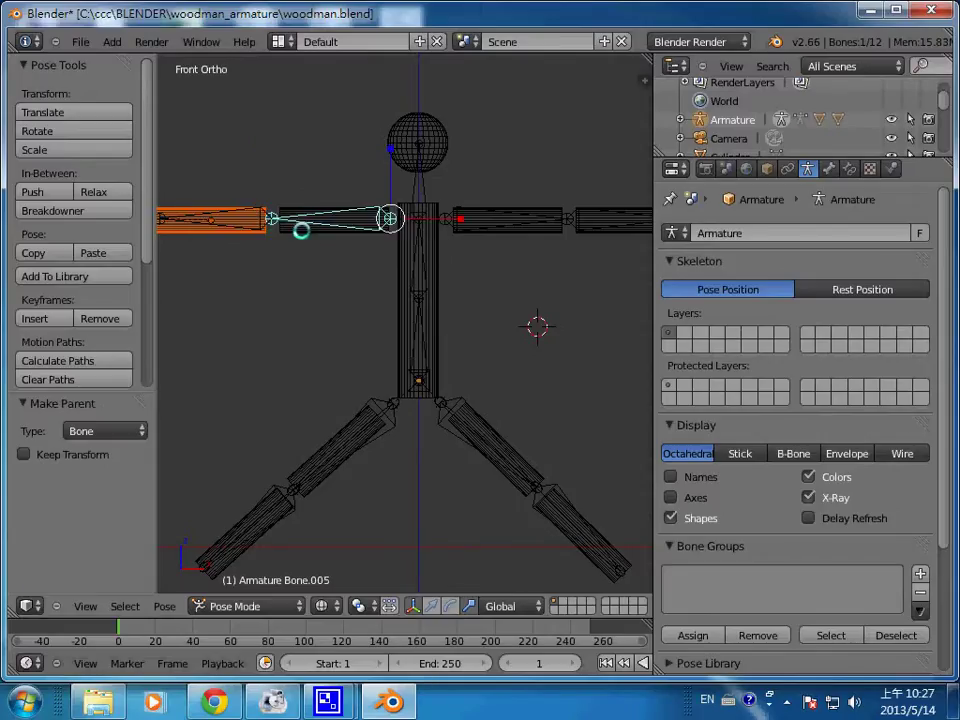
click(285, 606)
click(285, 588)
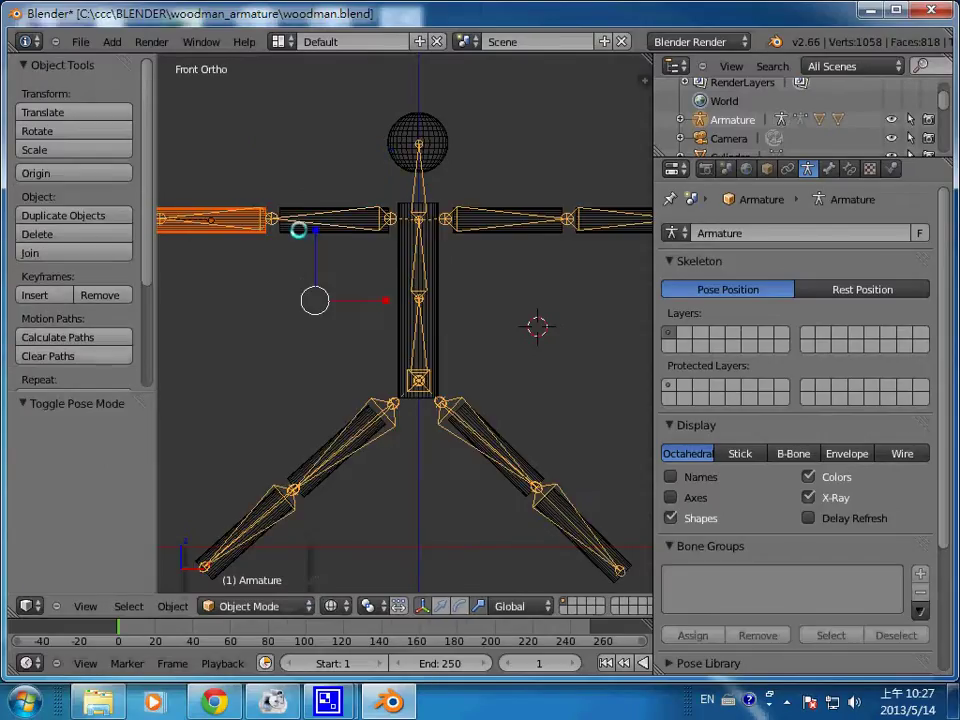
right_click(299, 223)
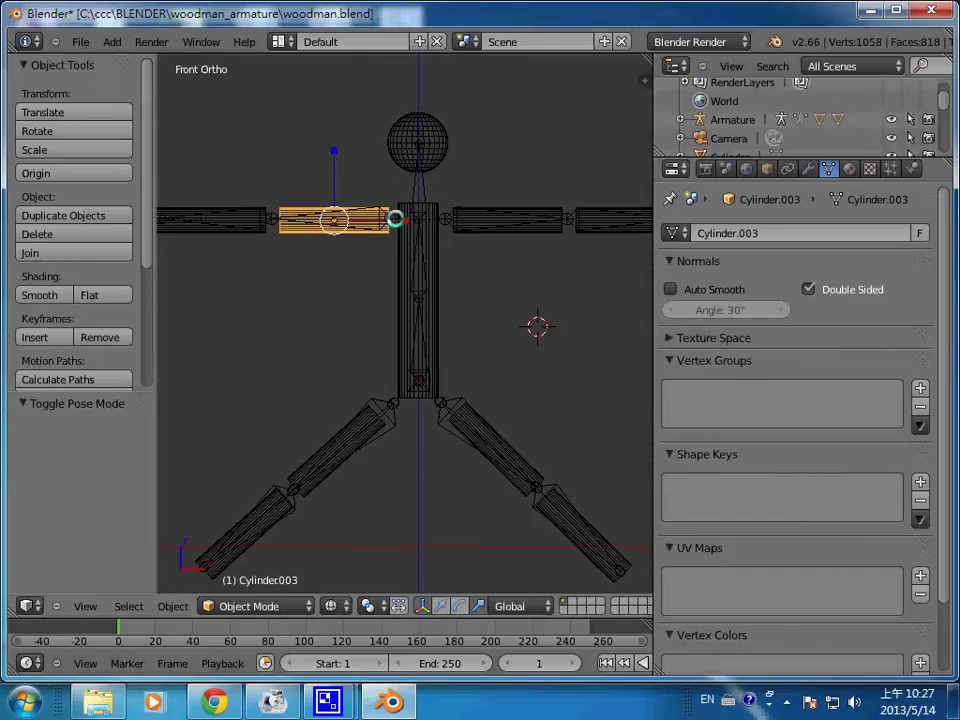
shift+right_click(383, 218)
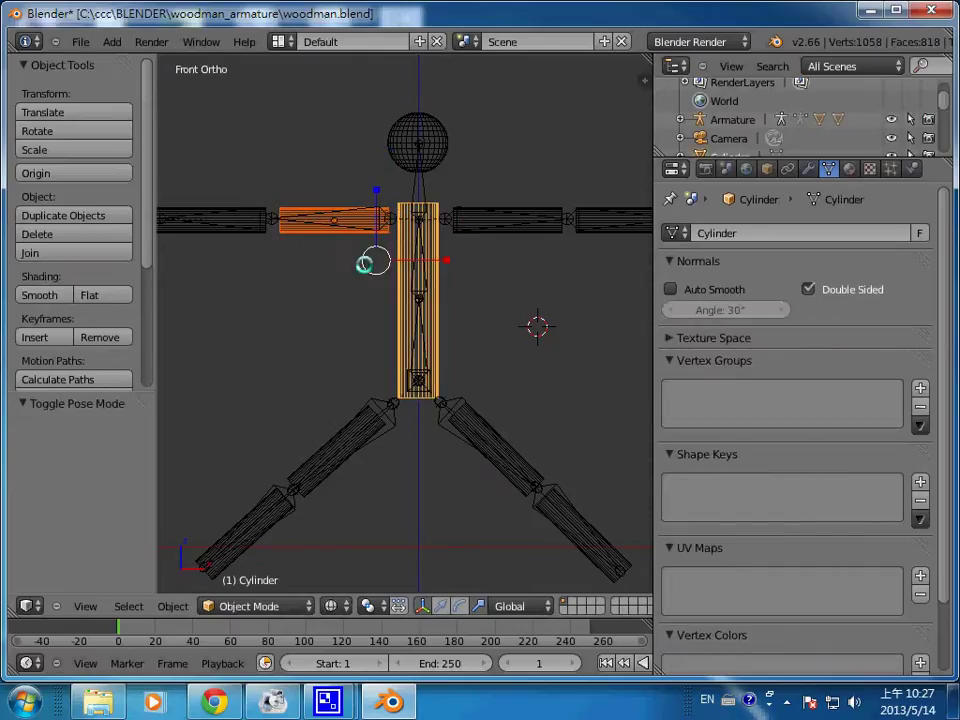
key(a)
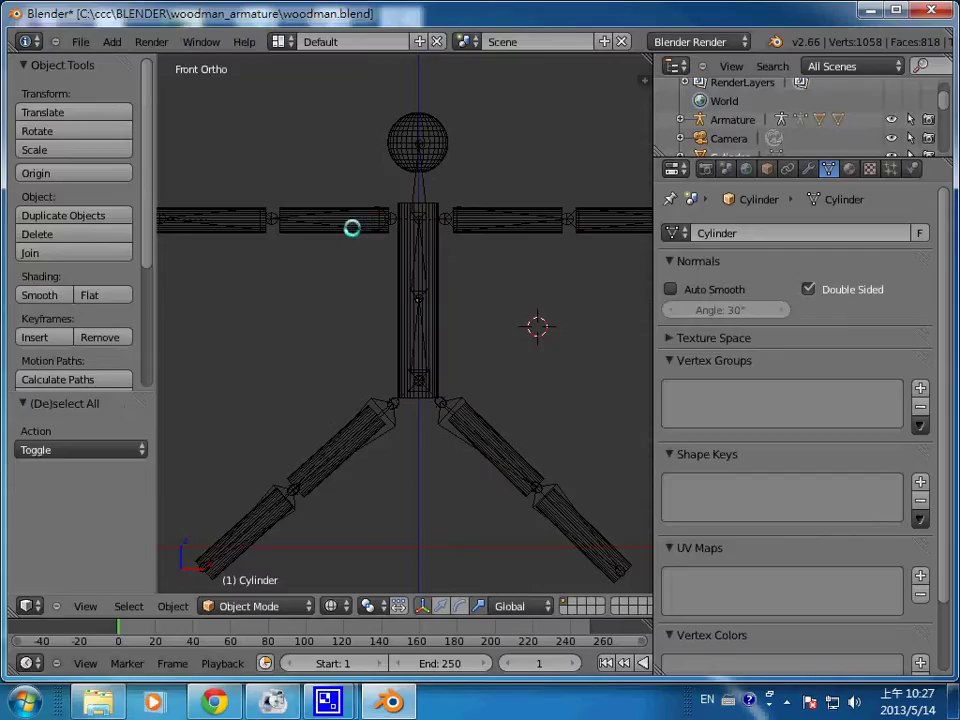
right_click(303, 231)
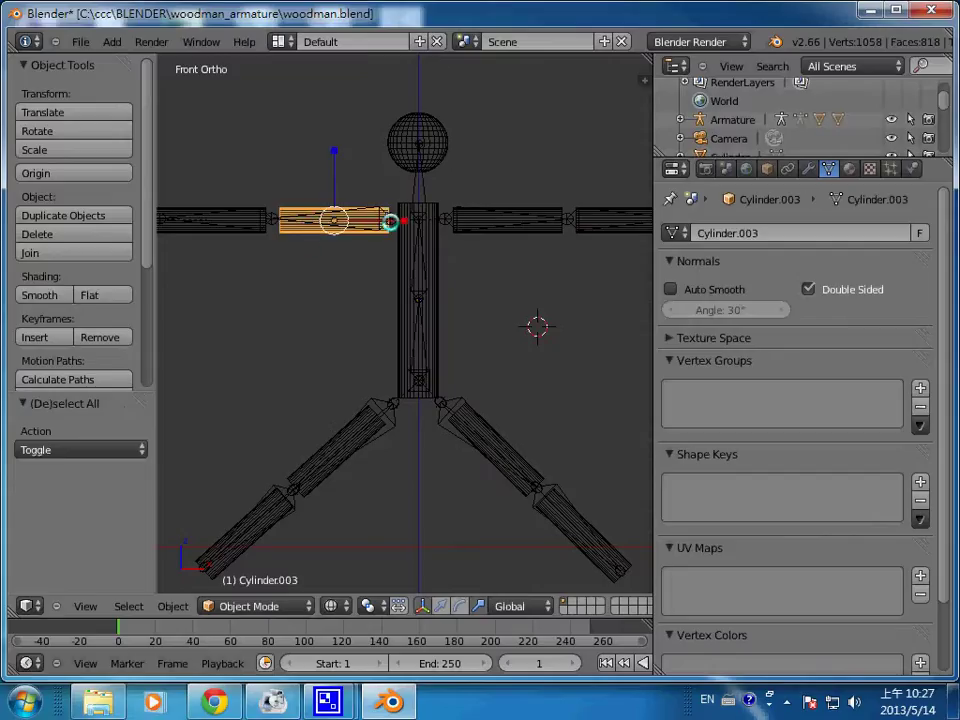
shift+right_click(411, 194)
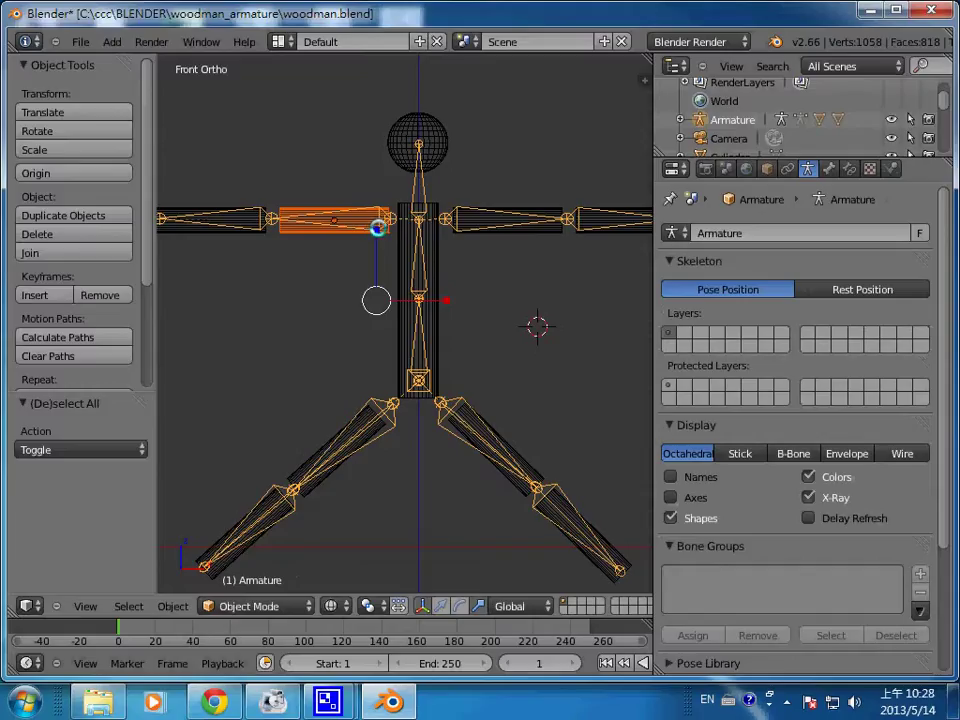
Parent Cylinder.003 to Bone.005 in Pose Mode, then return to Object Mode
click(282, 606)
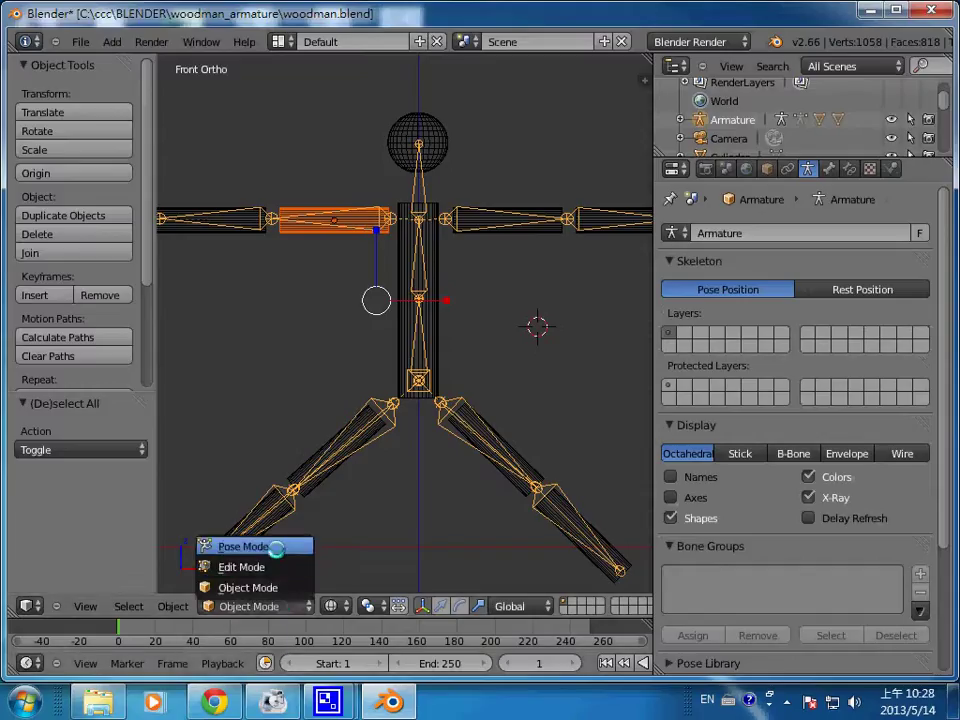
click(276, 548)
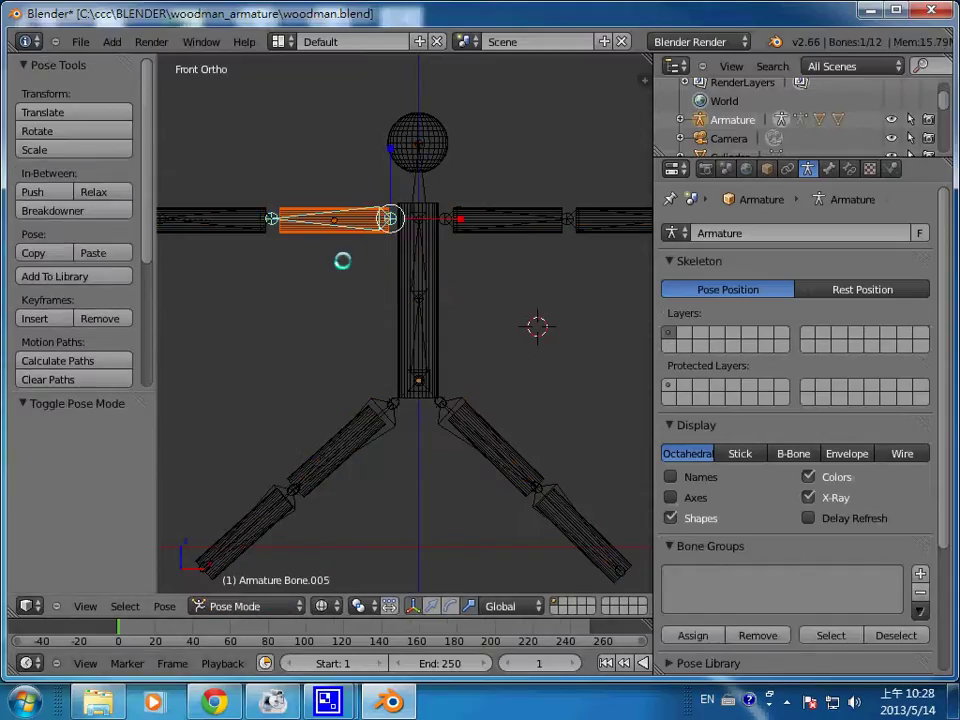
key(ctrl+p)
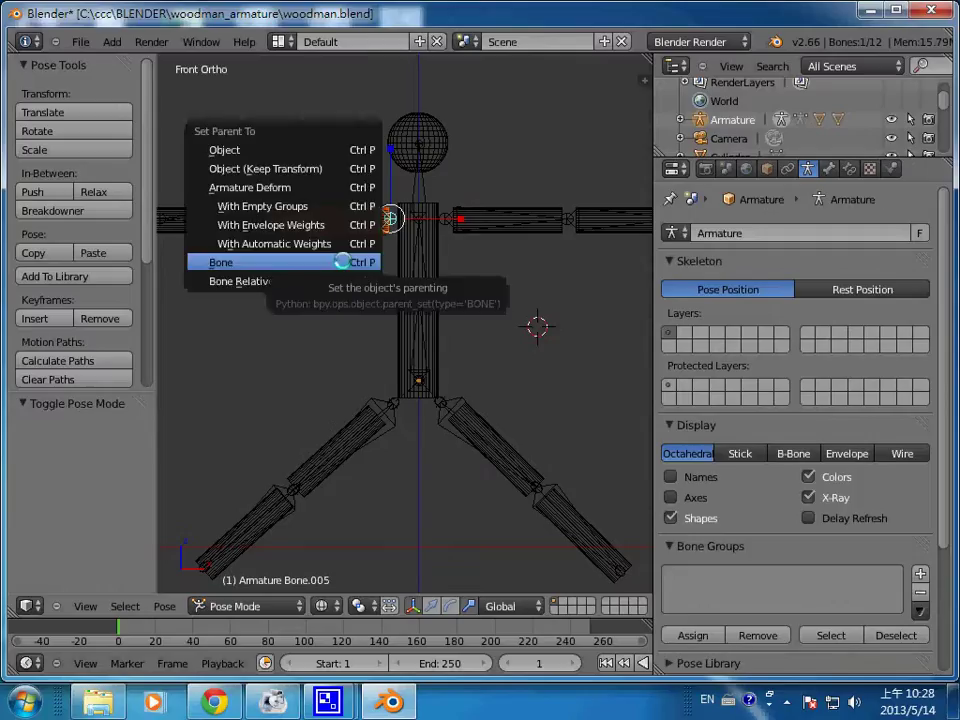
click(342, 260)
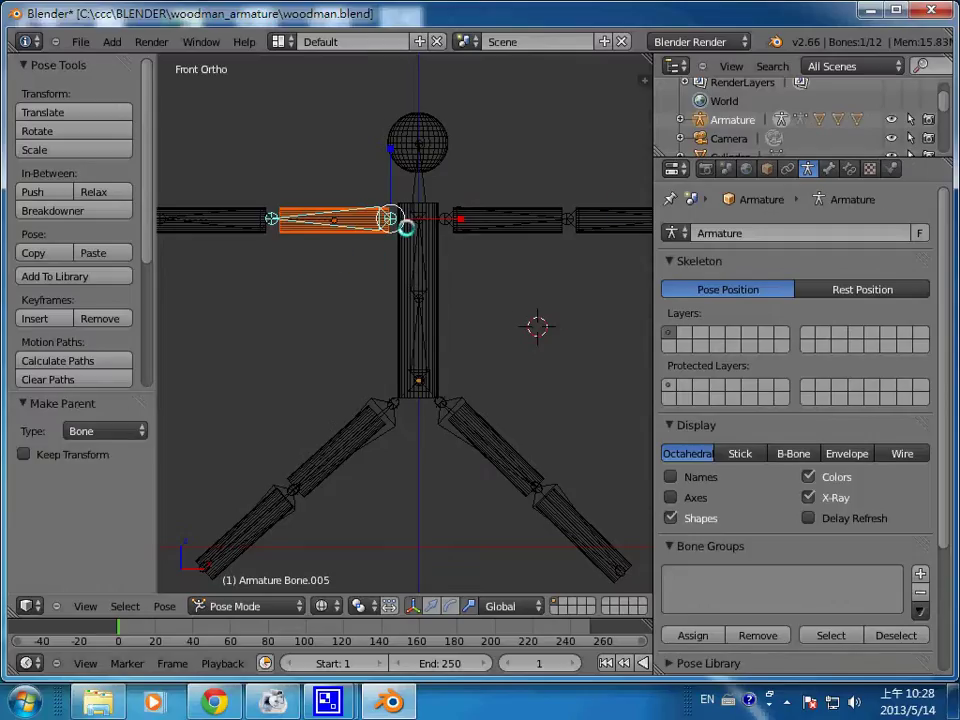
right_click(560, 226)
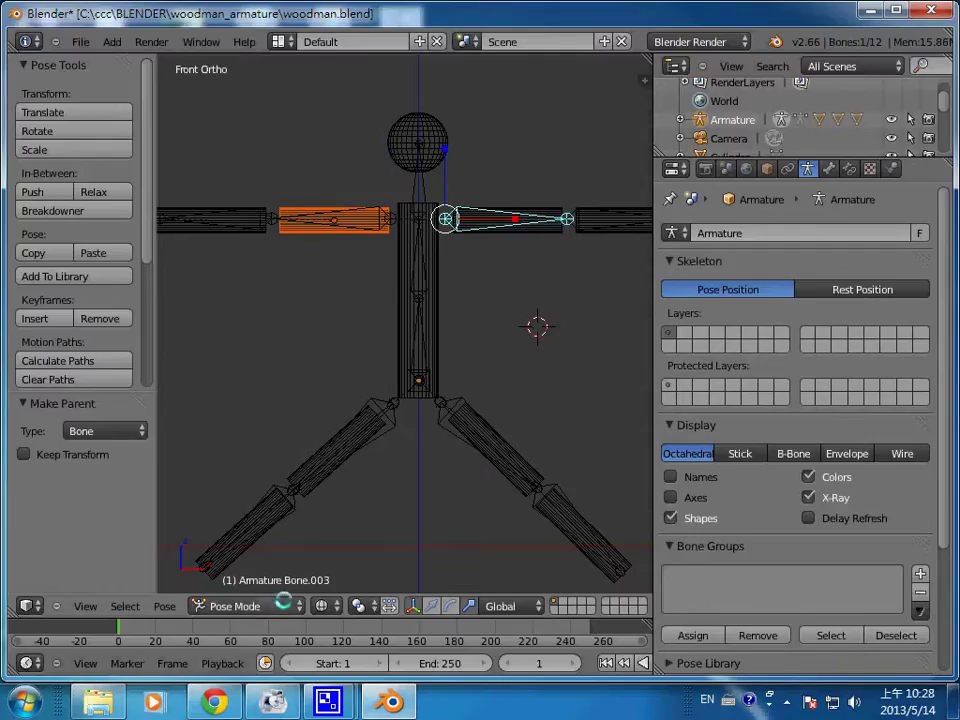
click(245, 606)
click(279, 585)
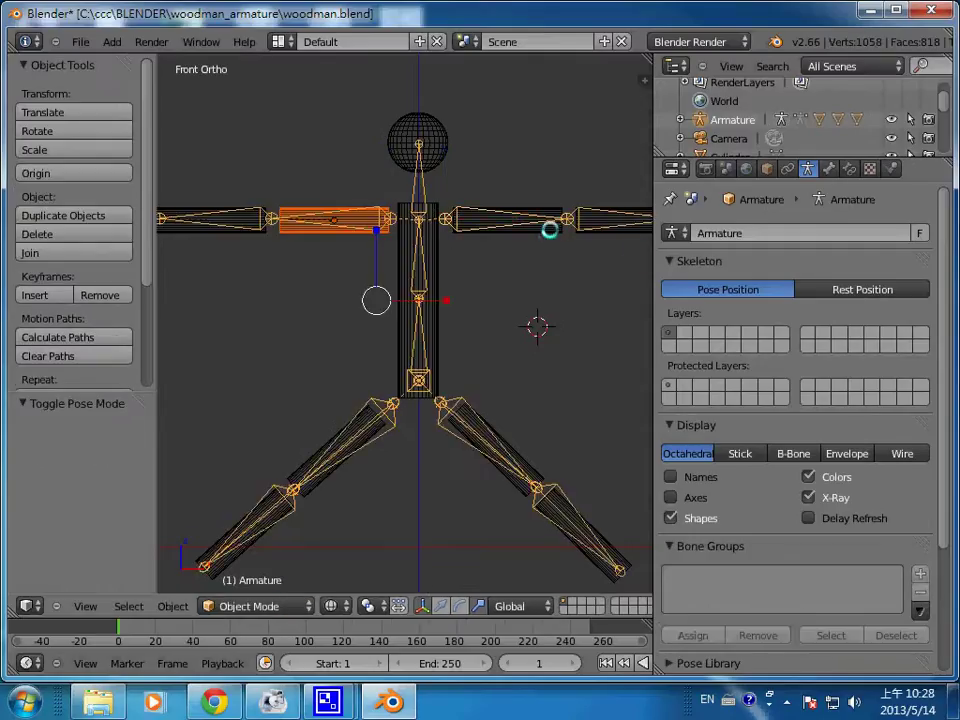
Select the right upper-arm cylinder with the armature added as the active object
right_click(540, 226)
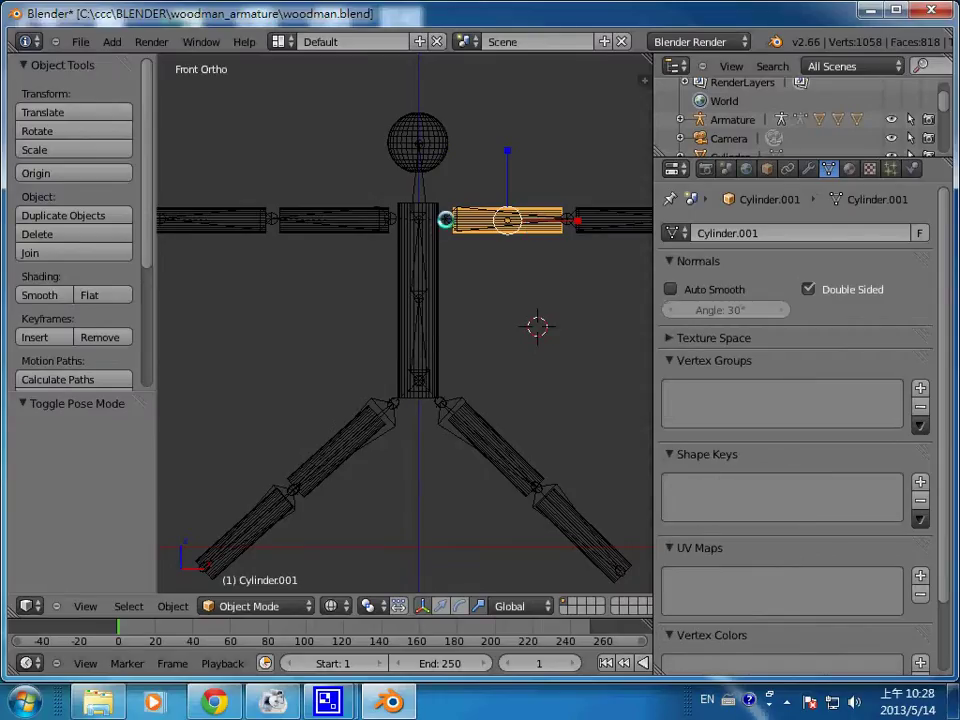
right_click(445, 220)
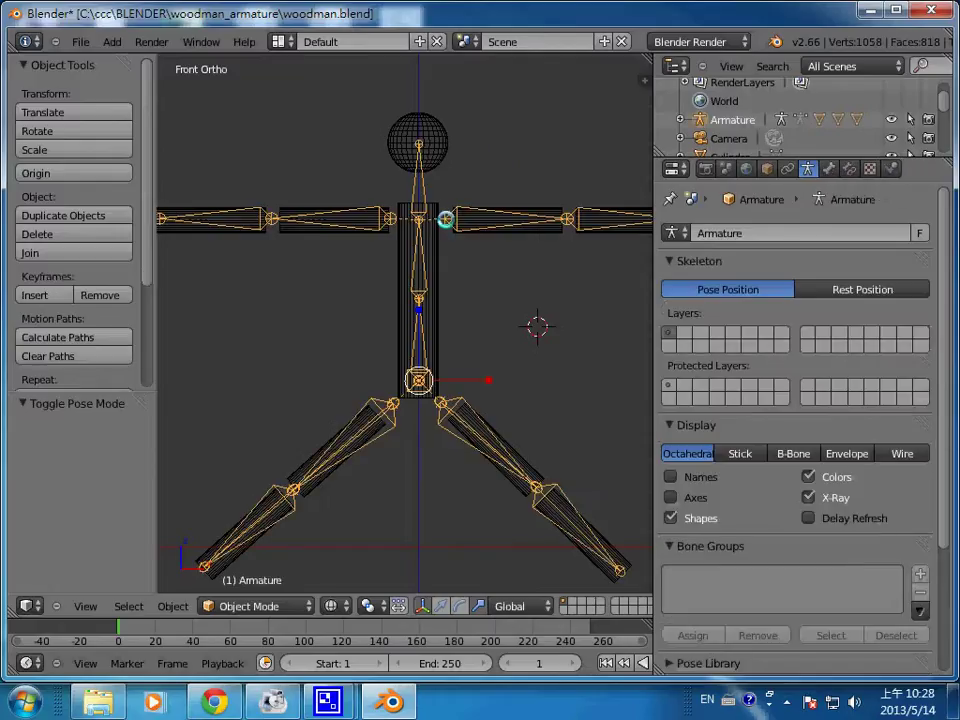
right_click(505, 240)
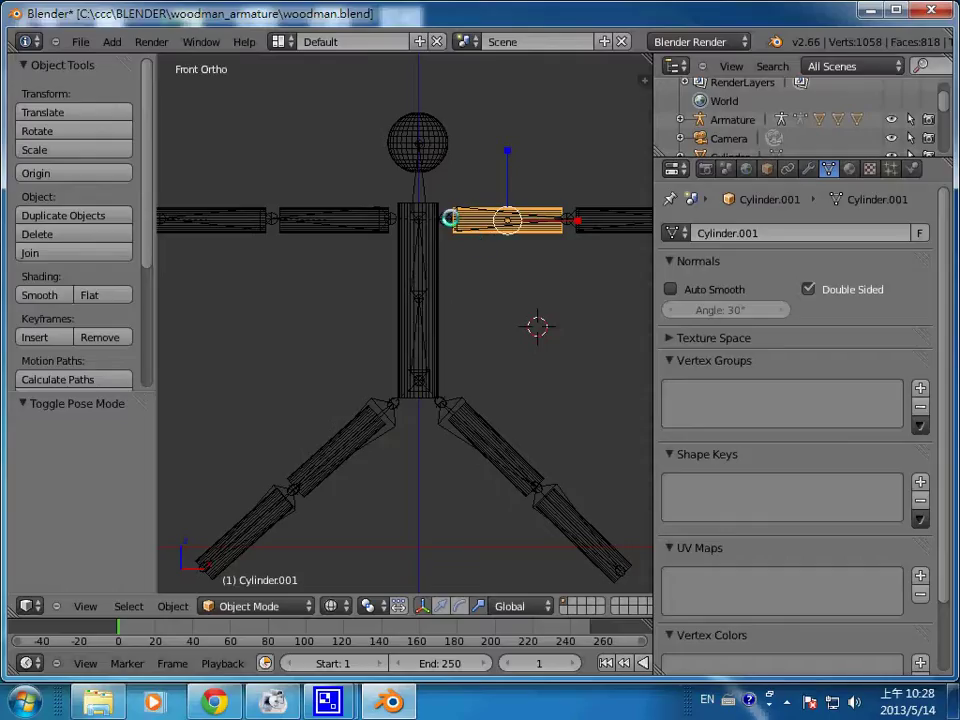
right_click(444, 218)
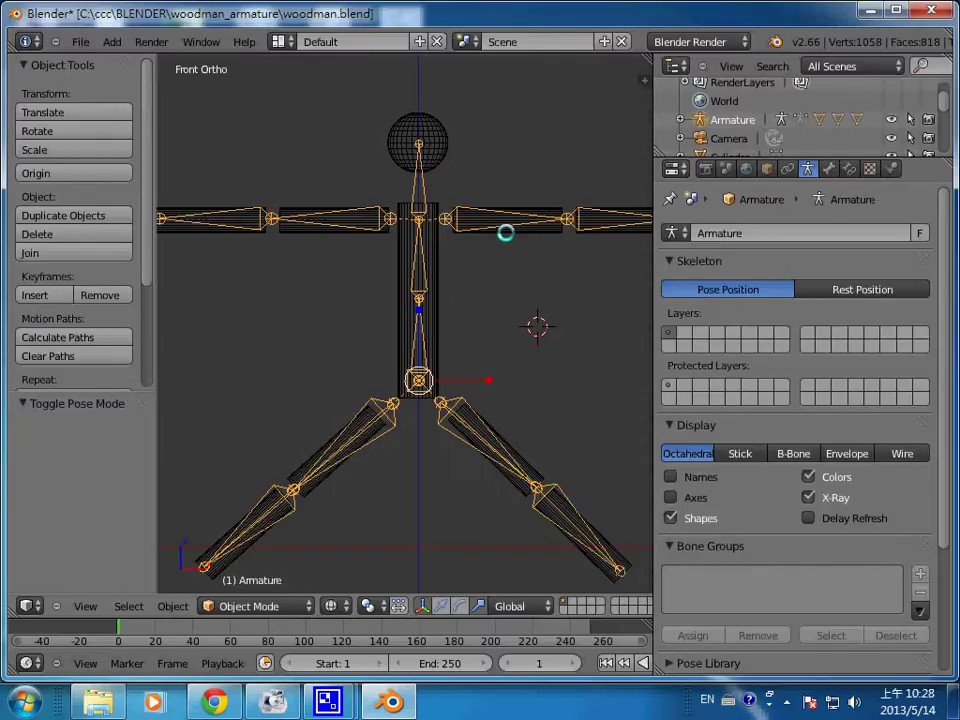
right_click(547, 225)
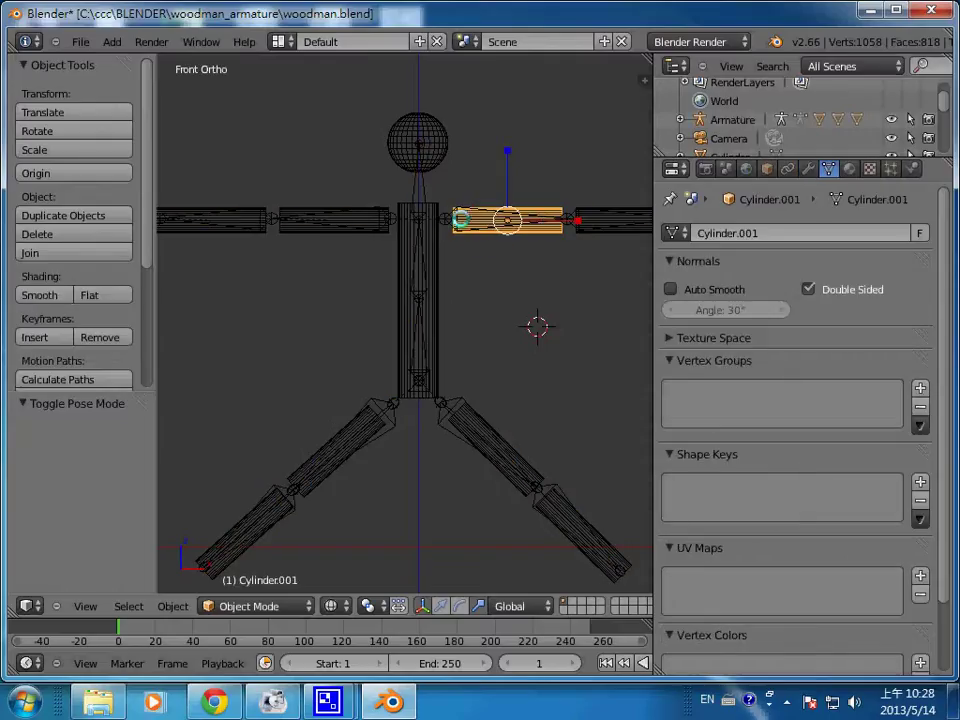
shift+right_click(440, 219)
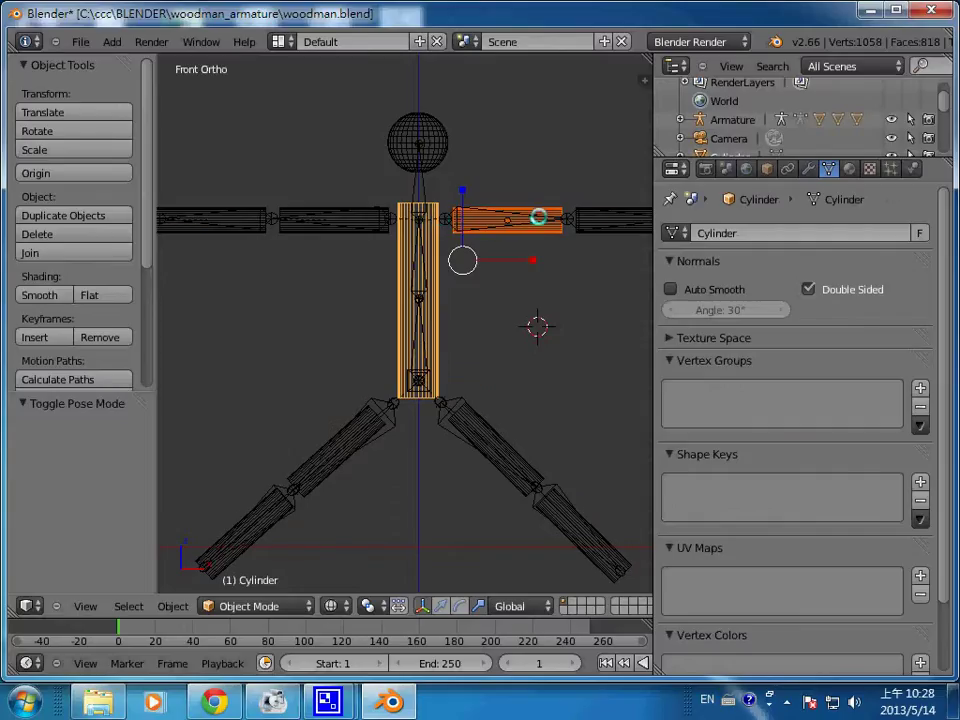
right_click(540, 221)
right_click(515, 226)
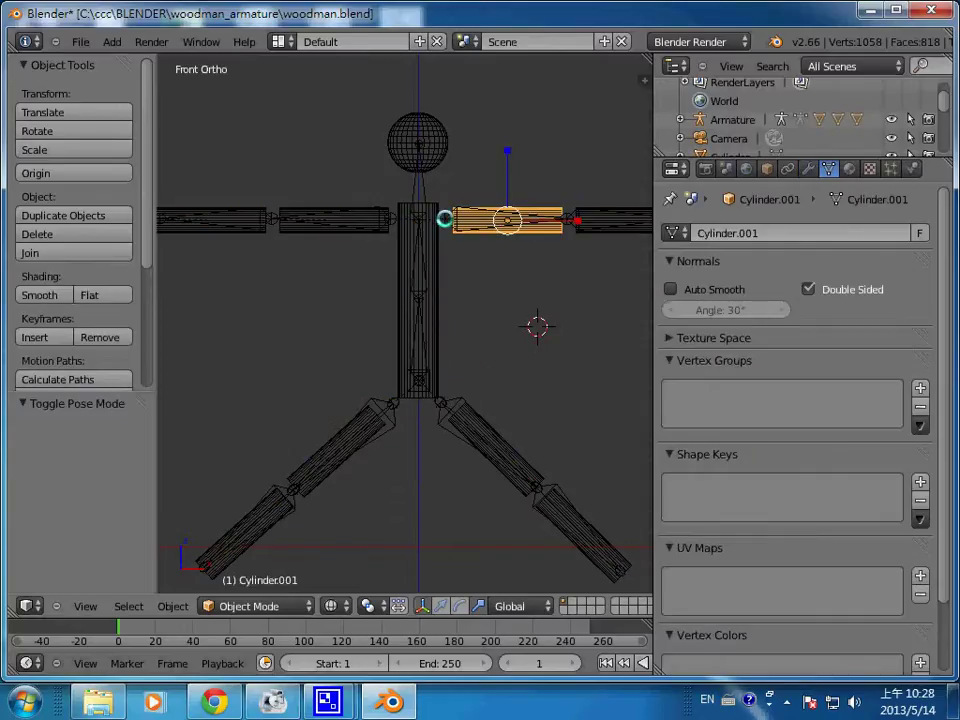
shift+right_click(444, 219)
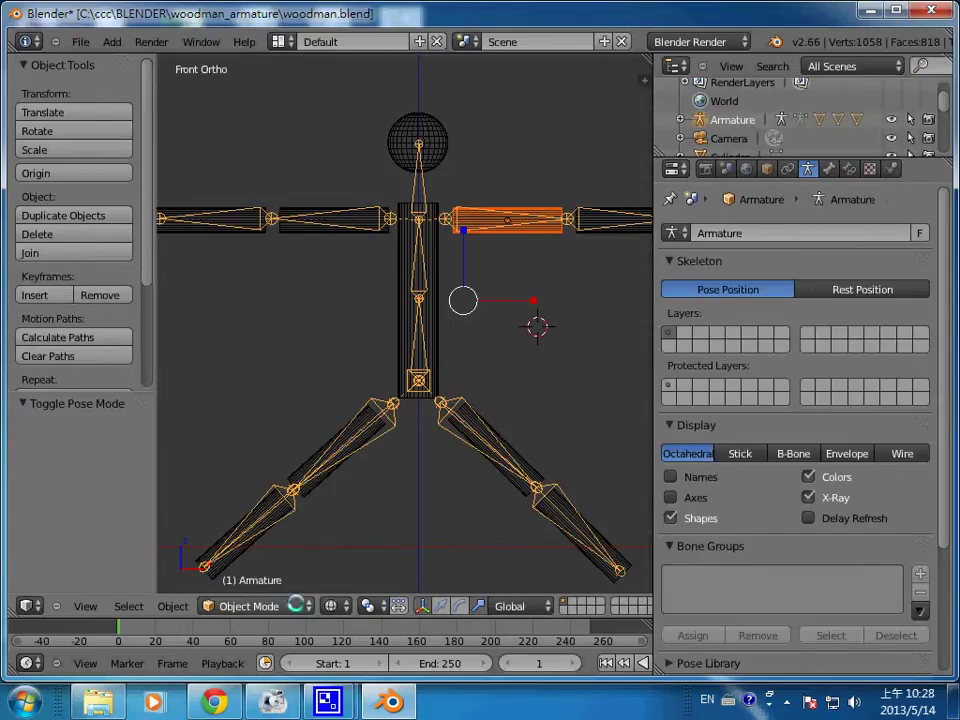
In Pose Mode, bone-parent the right upper-arm cylinder to Bone.003, then return to Object Mode
click(285, 606)
click(297, 549)
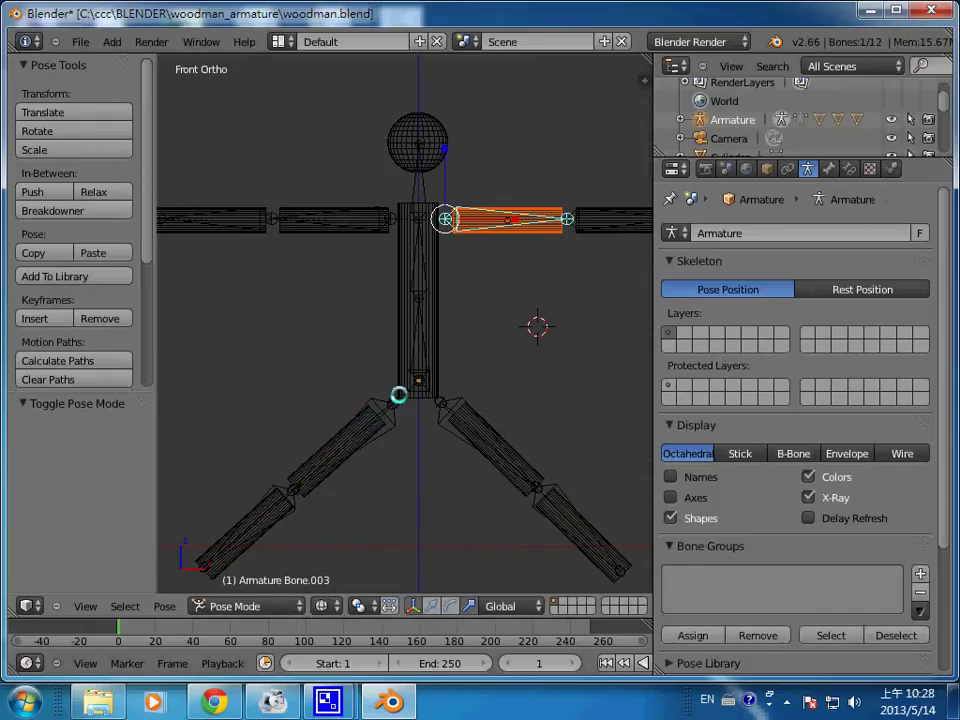
key(ctrl+p)
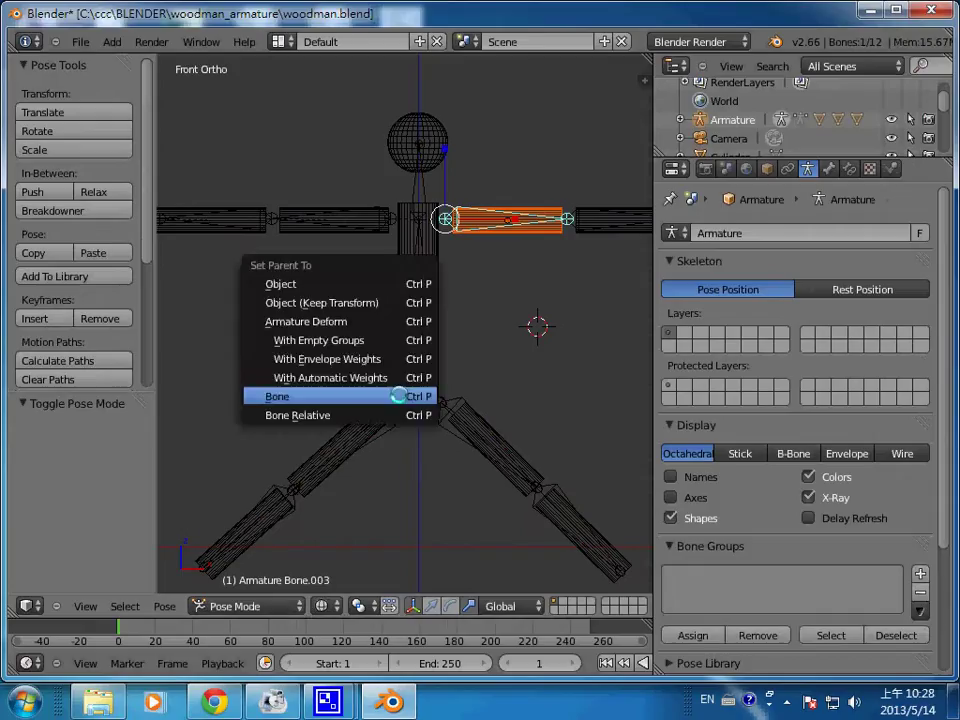
click(398, 396)
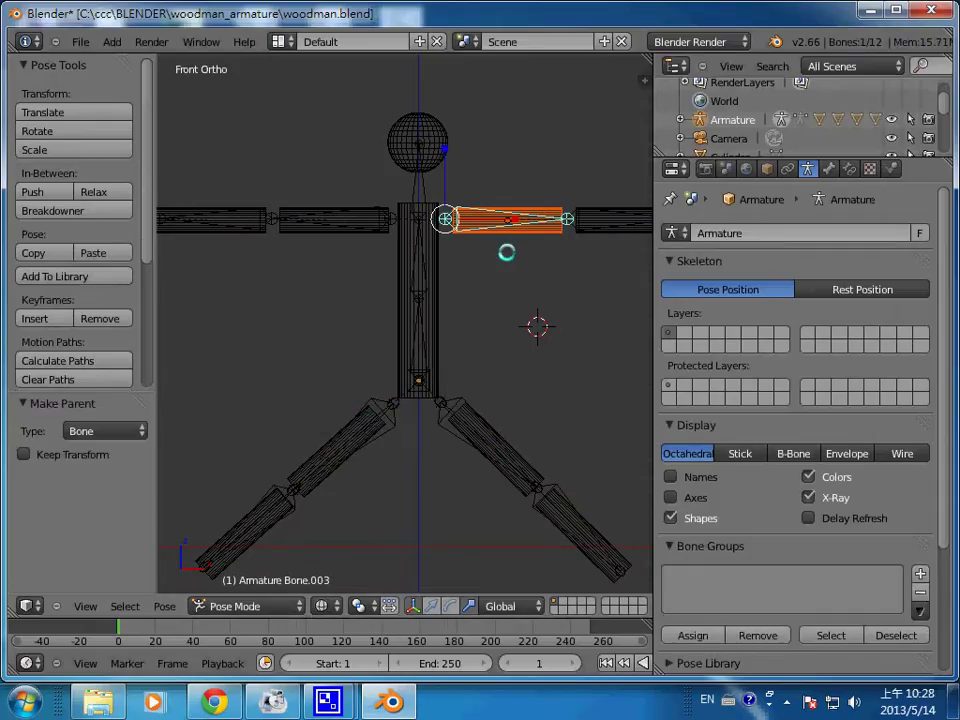
scroll(596, 544, down, 1)
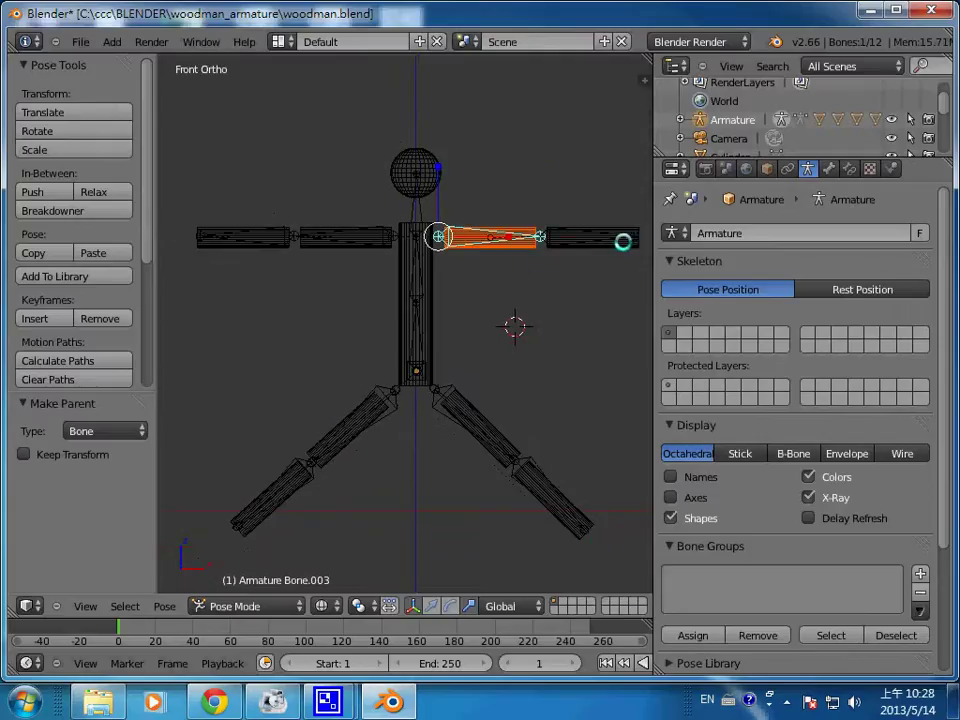
right_click(622, 242)
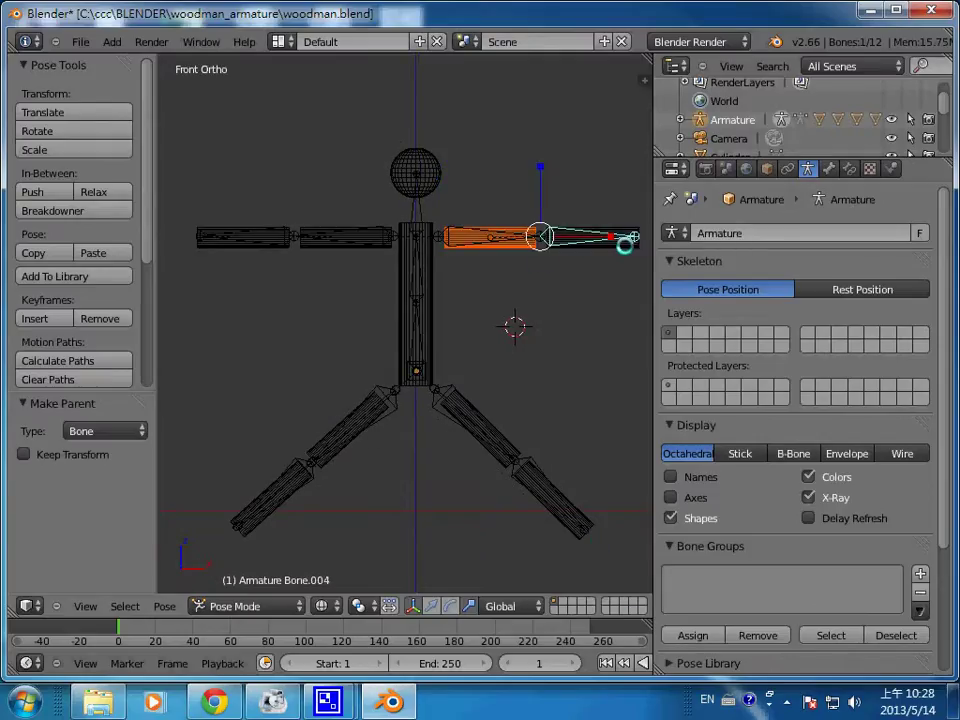
click(272, 606)
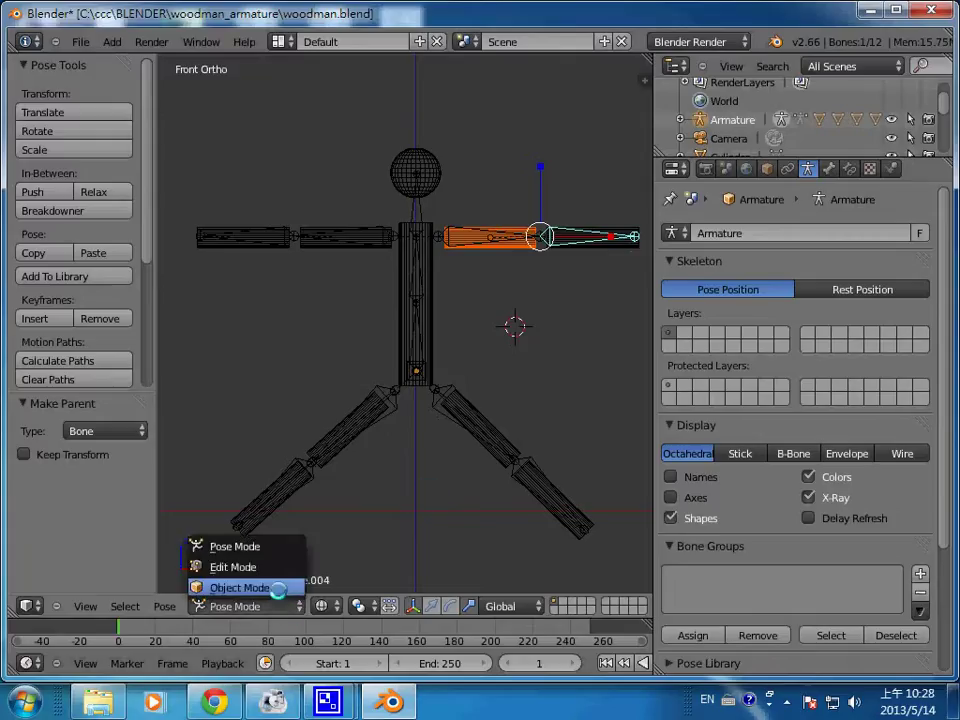
click(277, 588)
Bone-parent the right forearm cylinder to Bone.004 and bring the armature back to Object Mode
right_click(569, 247)
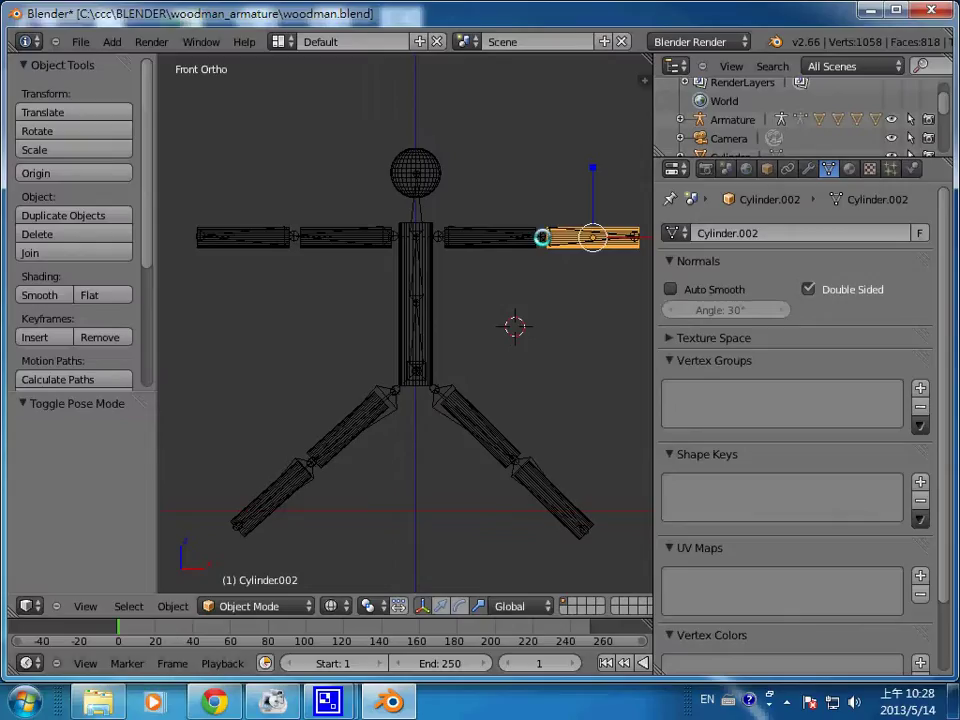
shift+right_click(541, 237)
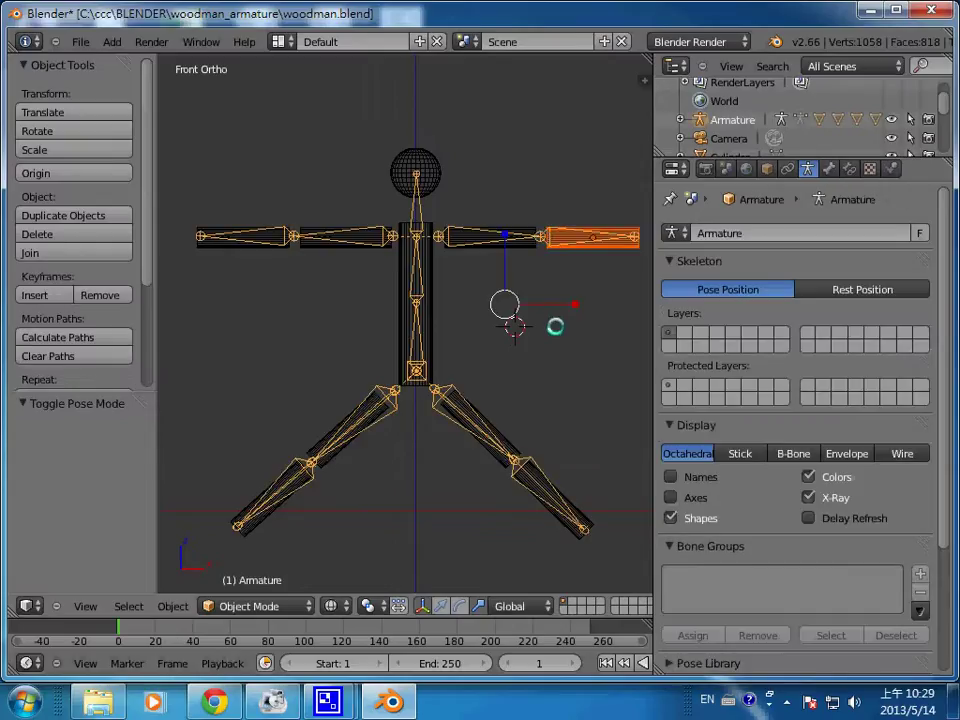
click(300, 606)
click(300, 544)
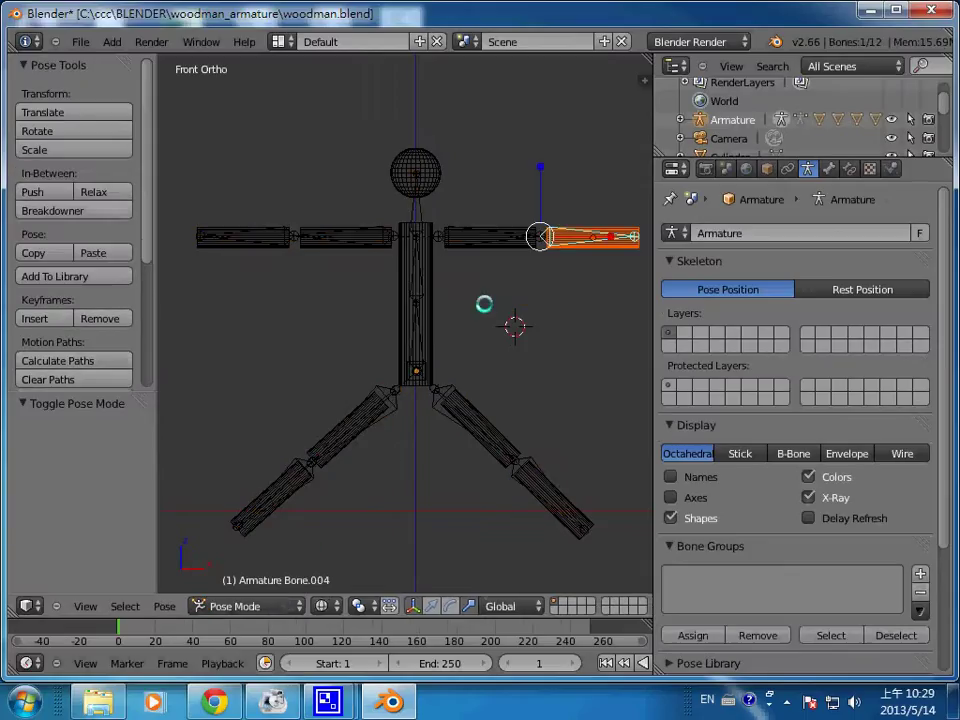
key(ctrl+p)
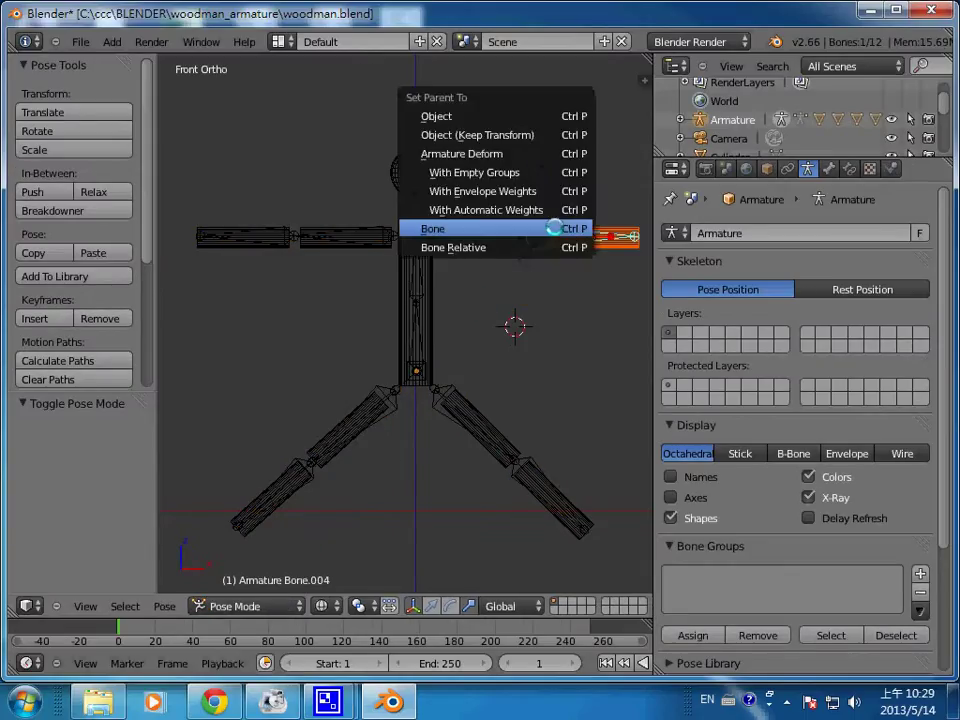
click(557, 227)
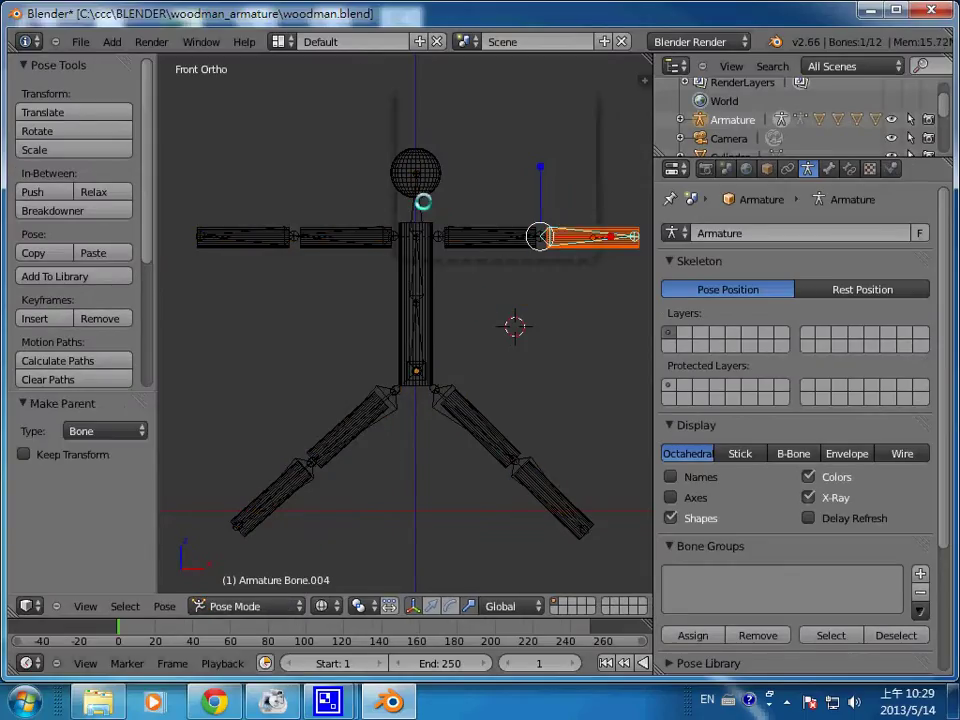
right_click(430, 263)
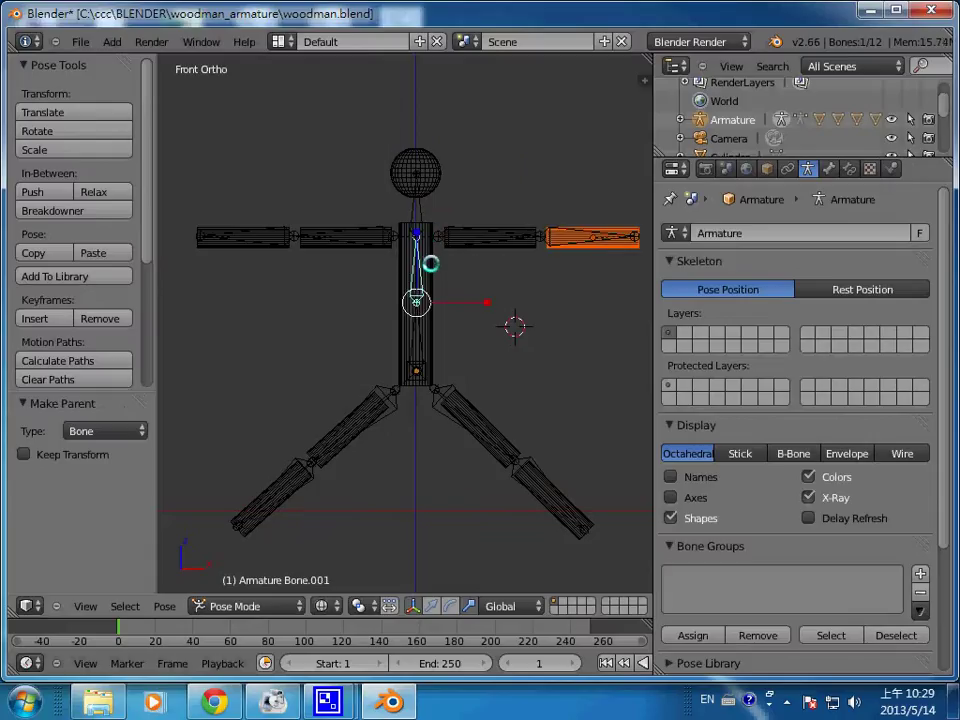
right_click(428, 242)
right_click(426, 264)
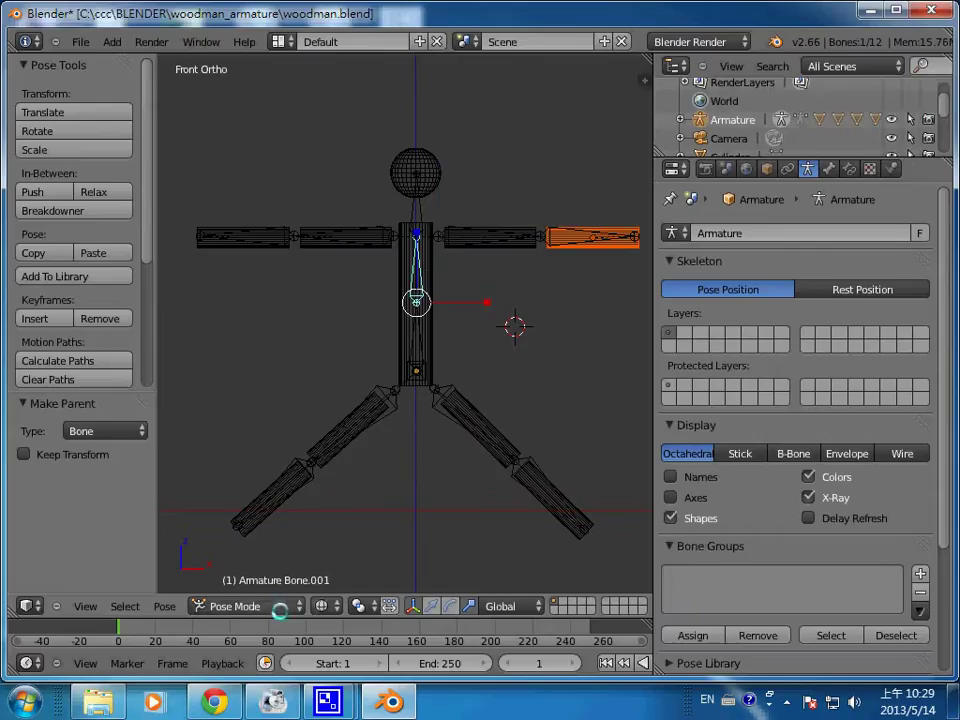
click(245, 606)
click(281, 580)
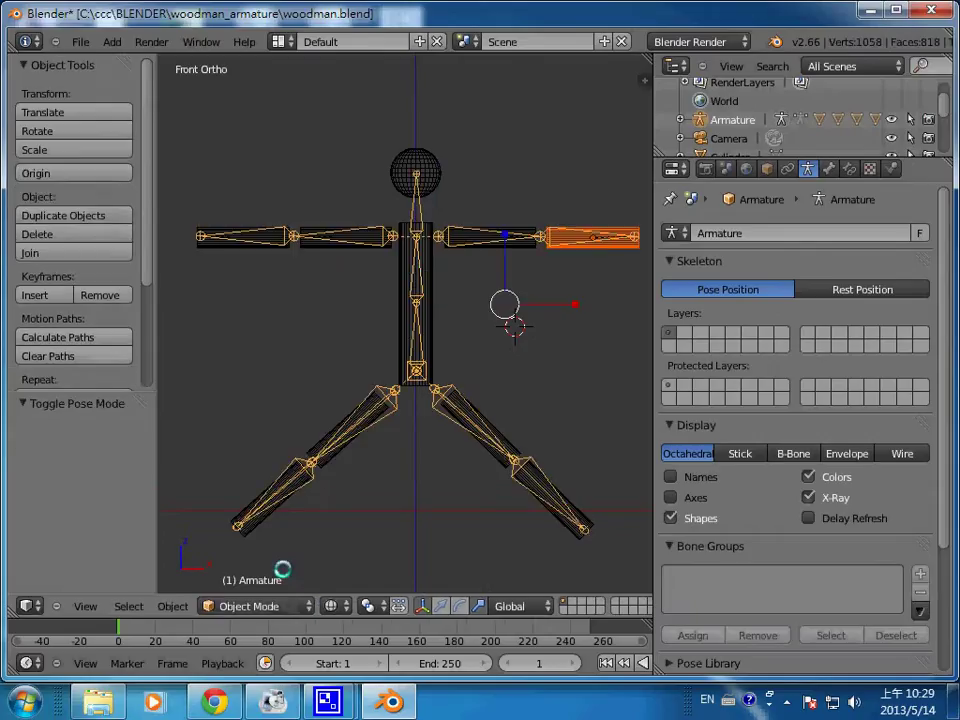
Select the torso cylinder plus armature and bone-parent it to spine bone Bone.001 in Pose Mode
right_click(431, 276)
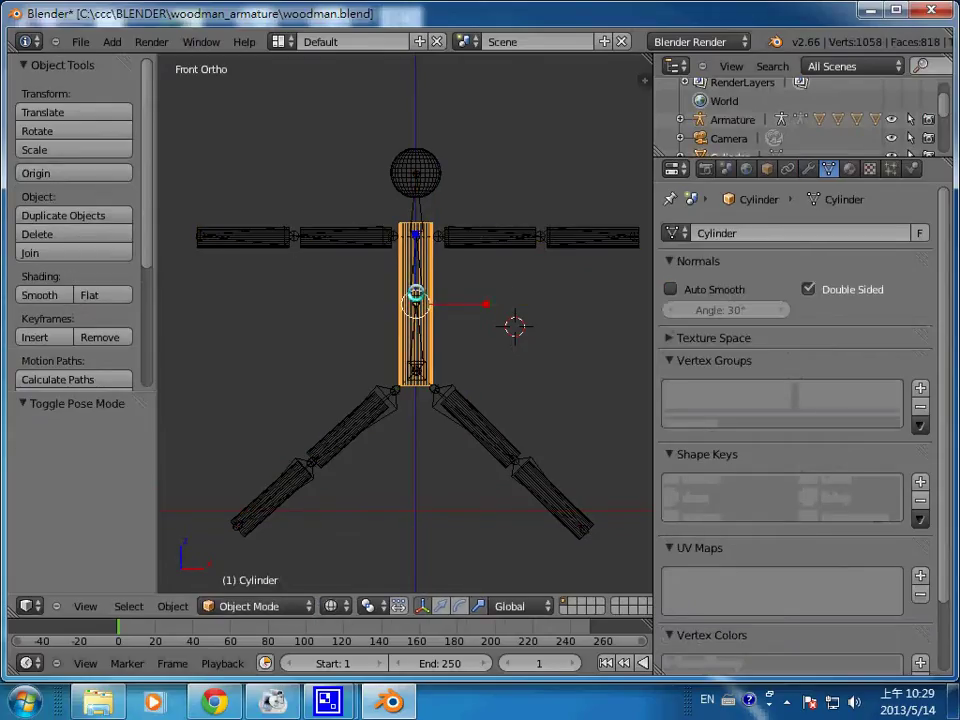
alt+right_click(415, 295)
click(422, 288)
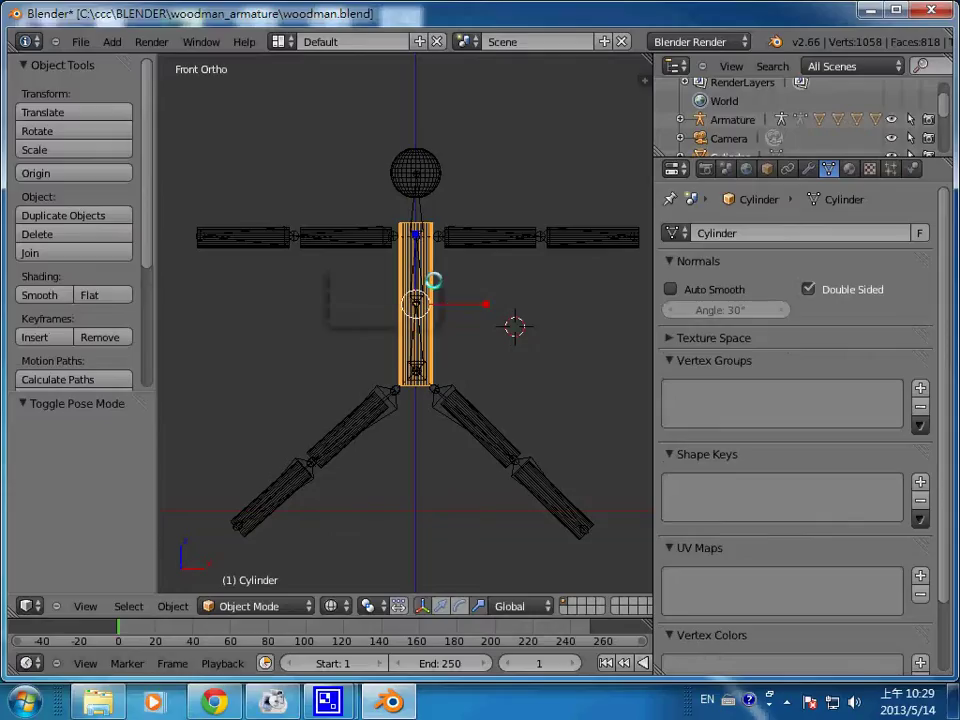
right_click(424, 210)
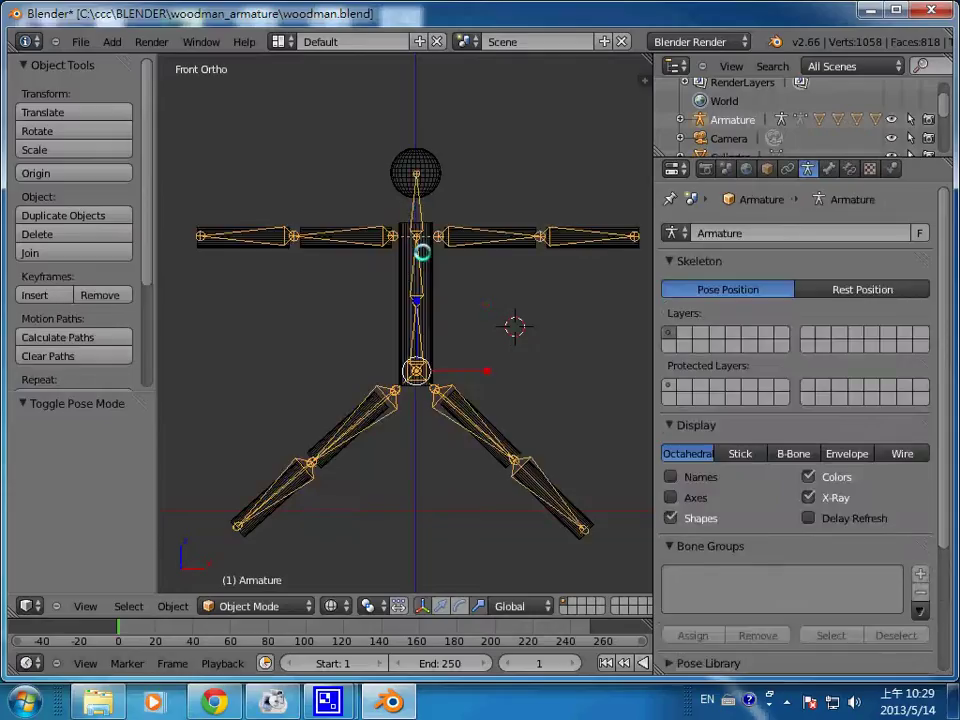
right_click(424, 256)
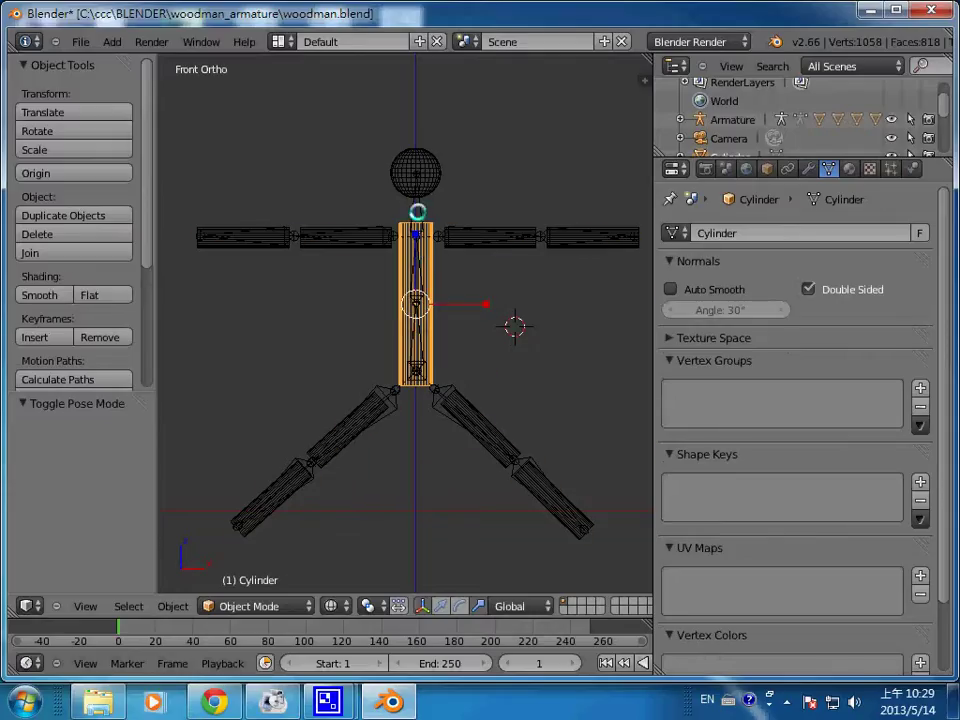
right_click(420, 217)
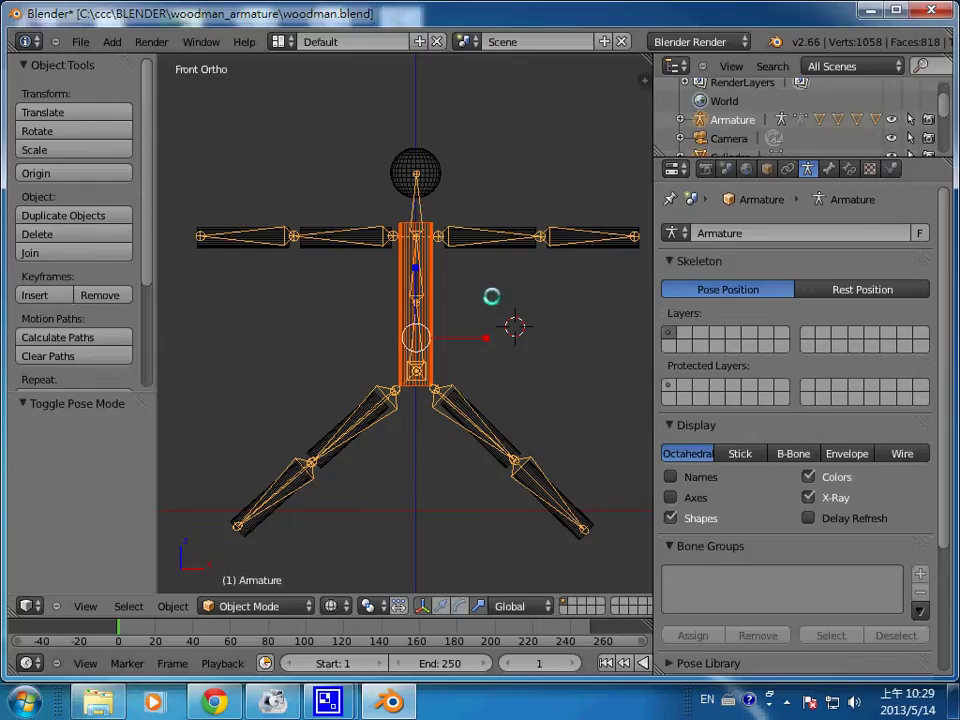
click(296, 604)
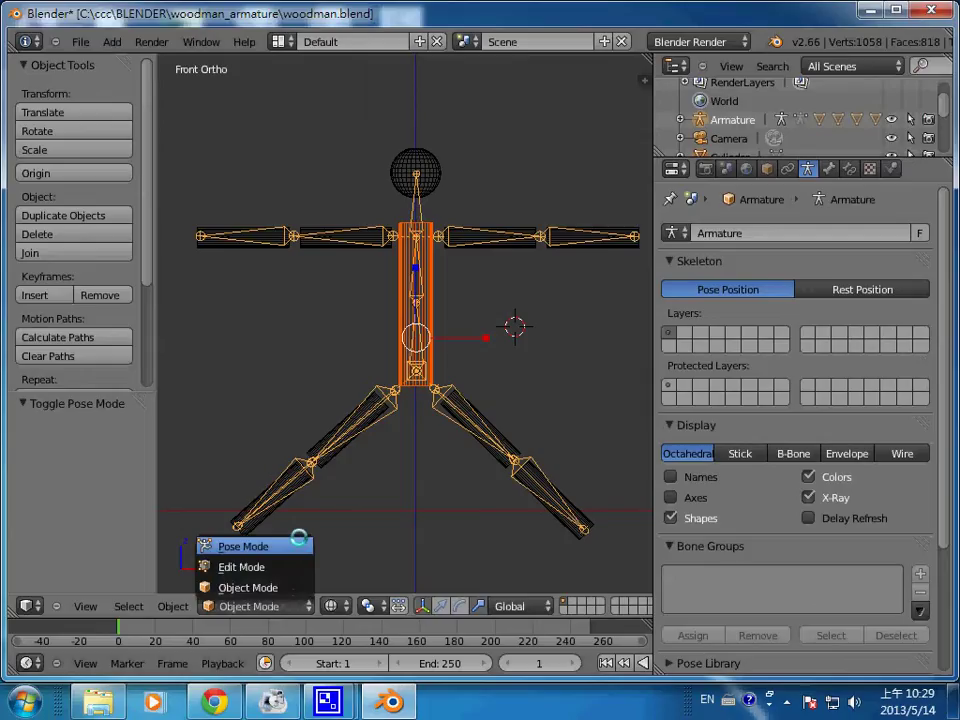
click(298, 545)
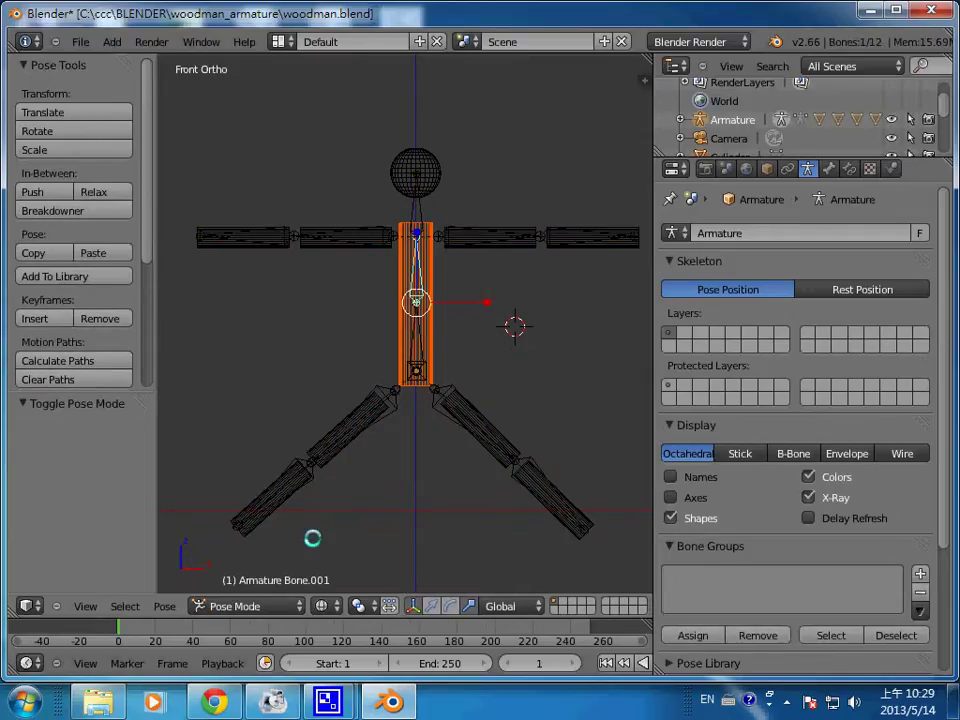
key(ctrl+p)
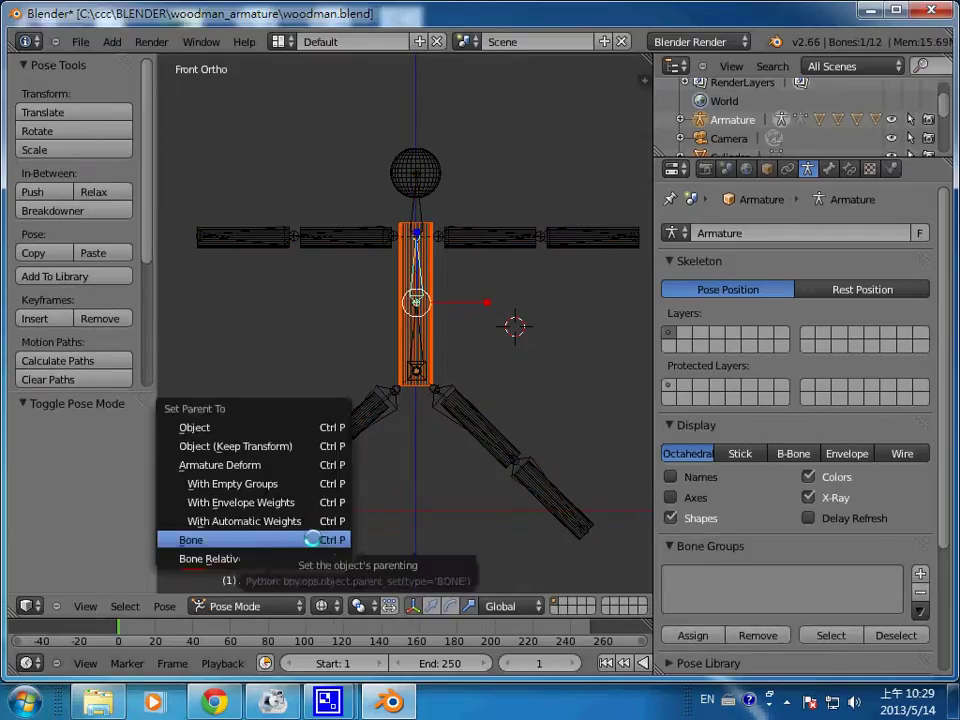
click(312, 539)
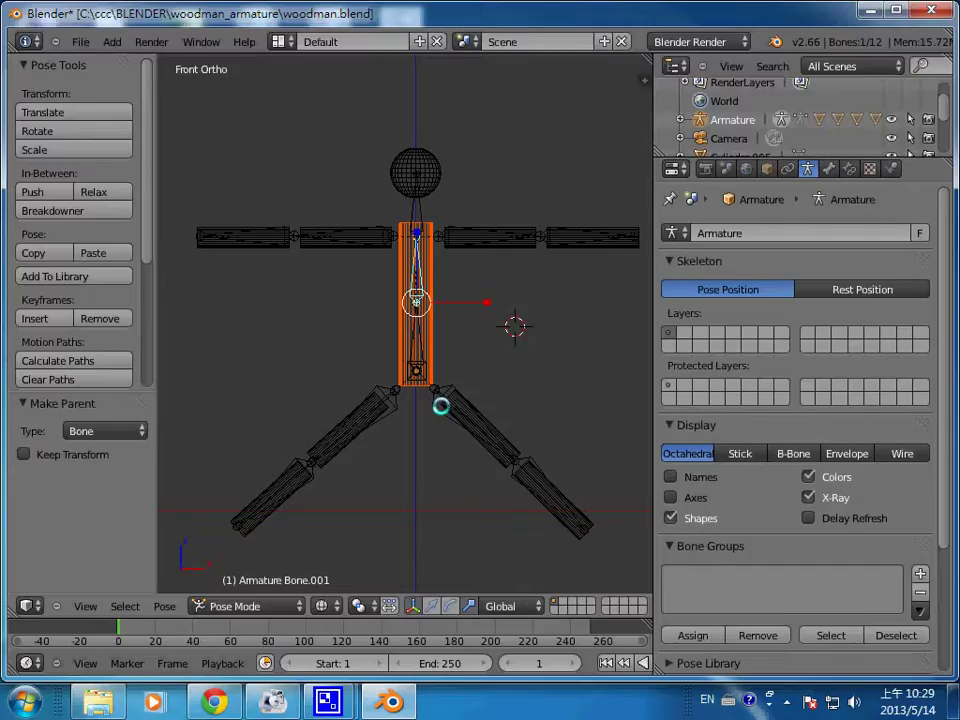
right_click(440, 405)
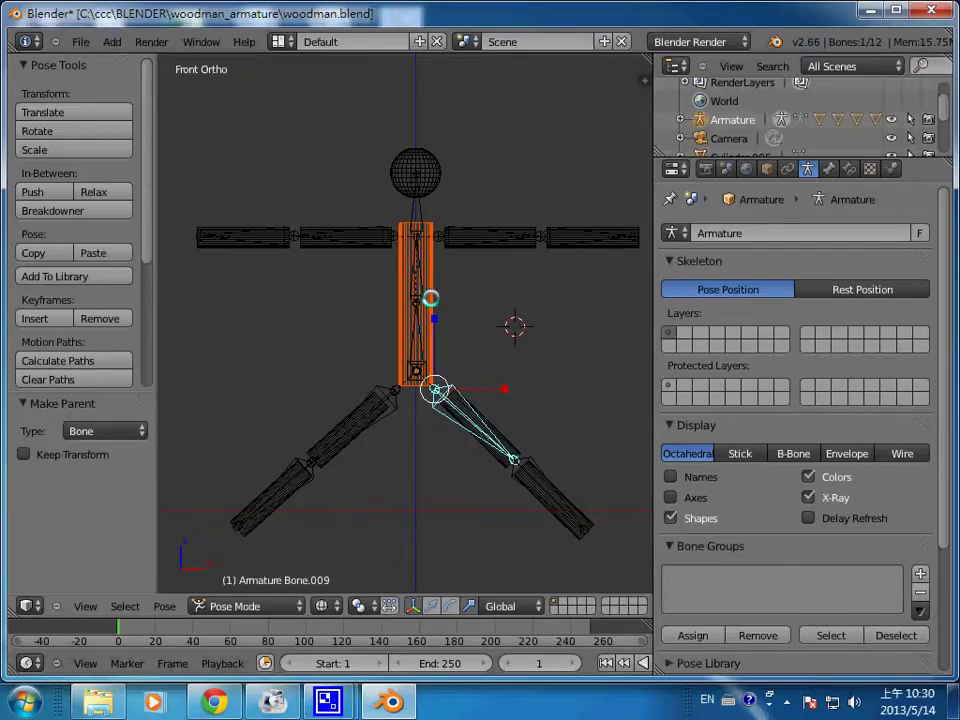
Switch the armature from Pose Mode to Object Mode and select the torso cylinder
click(285, 606)
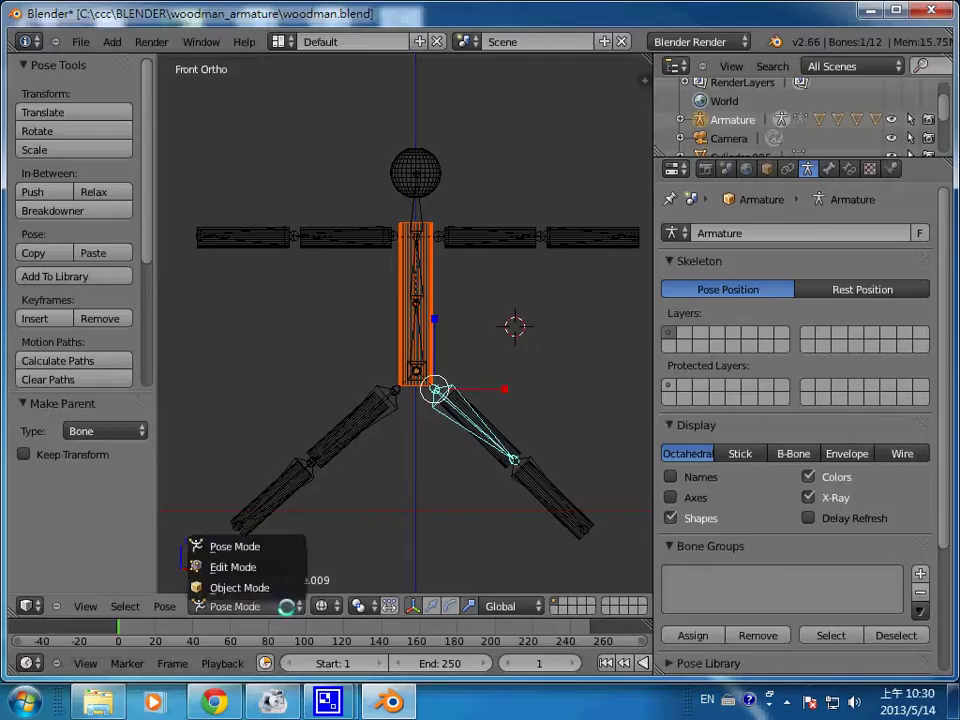
click(276, 587)
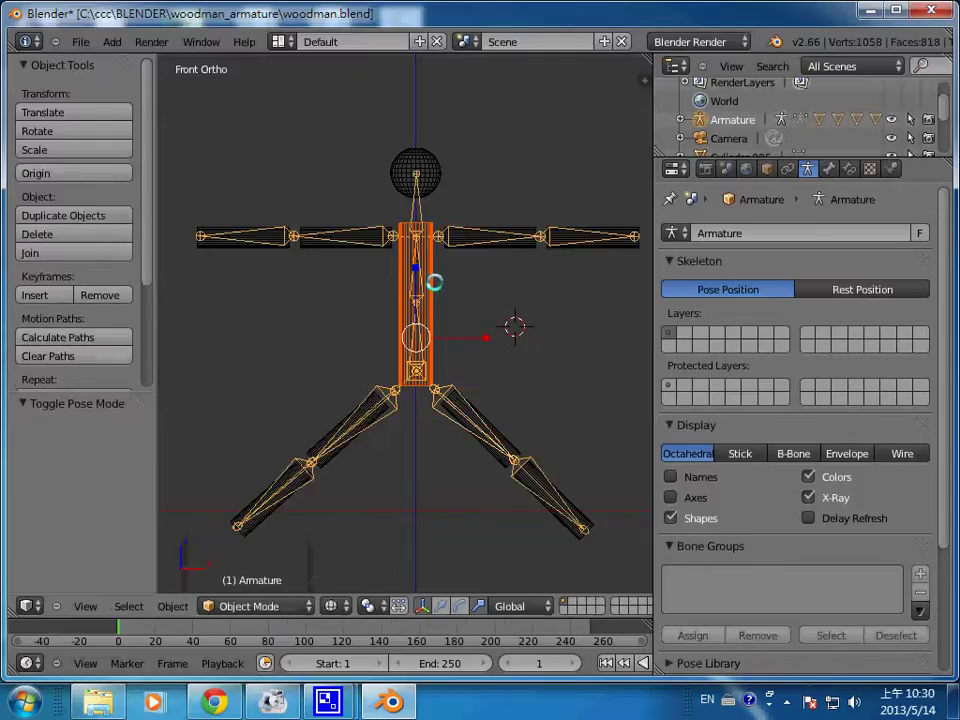
right_click(427, 285)
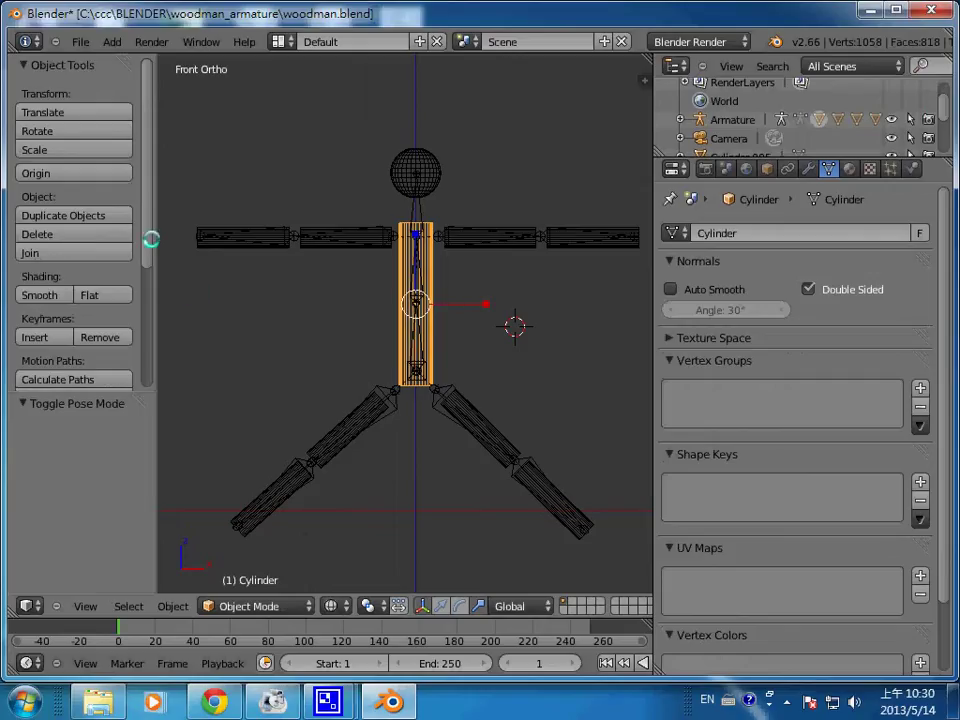
mouse_move(146, 240)
mouse_down()
mouse_move(160, 351)
mouse_move(160, 241)
mouse_up()
Enter Edit Mode on the torso and add a loop cut across its middle
key(Tab)
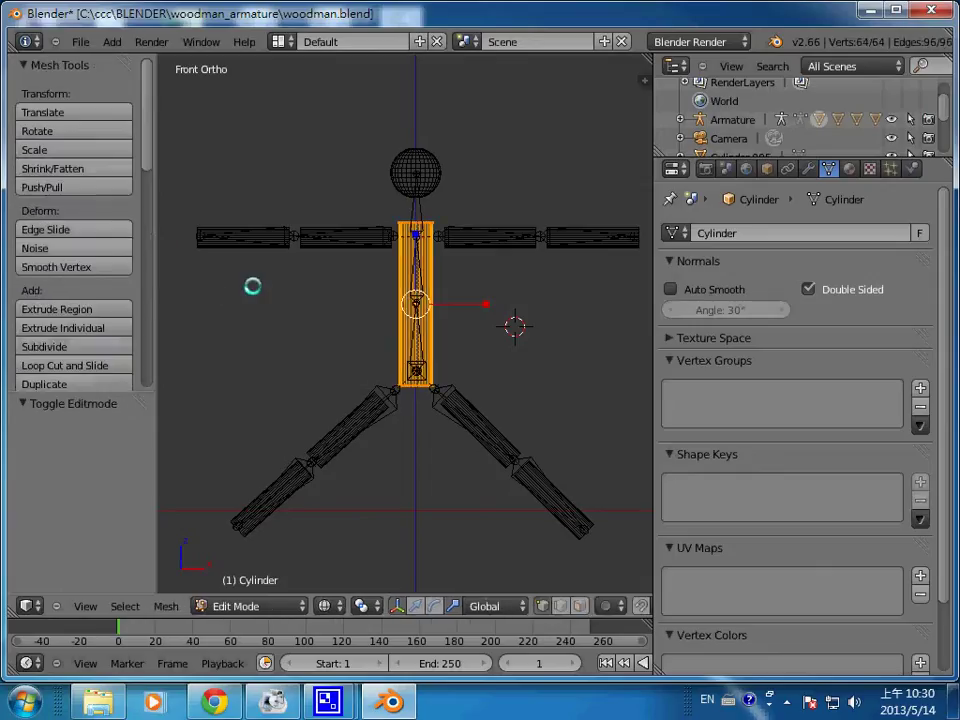
drag(144, 146, 148, 189)
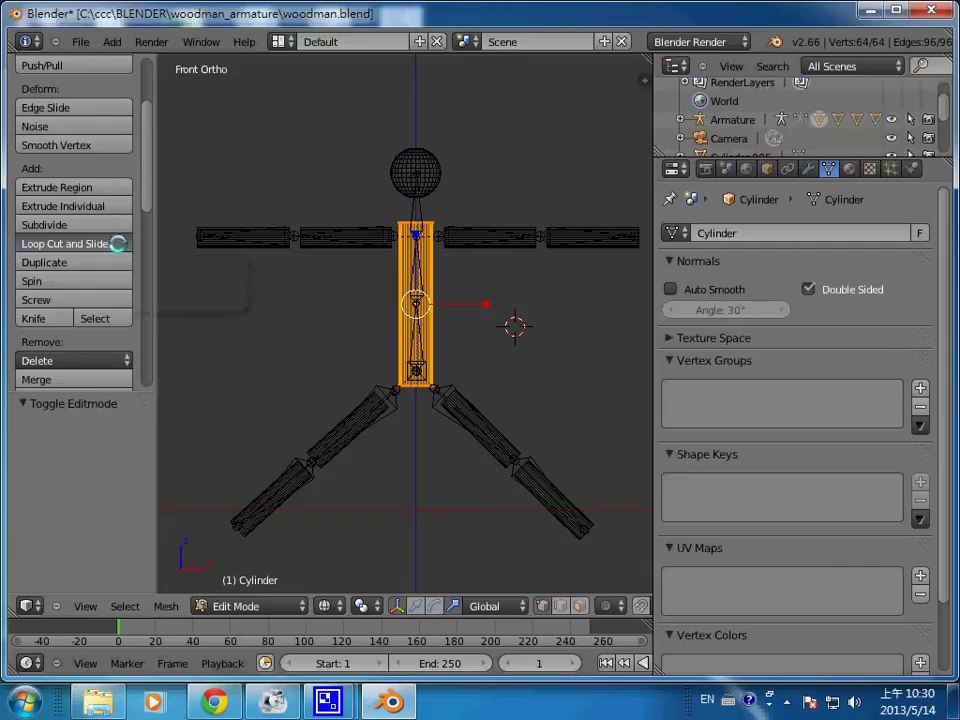
click(118, 243)
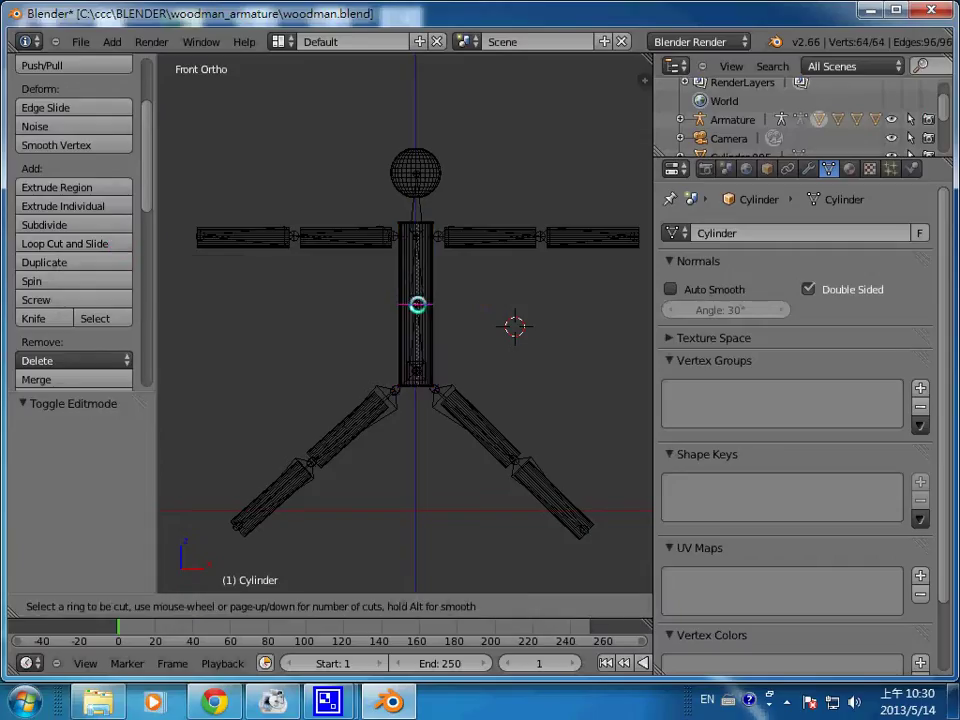
click(417, 305)
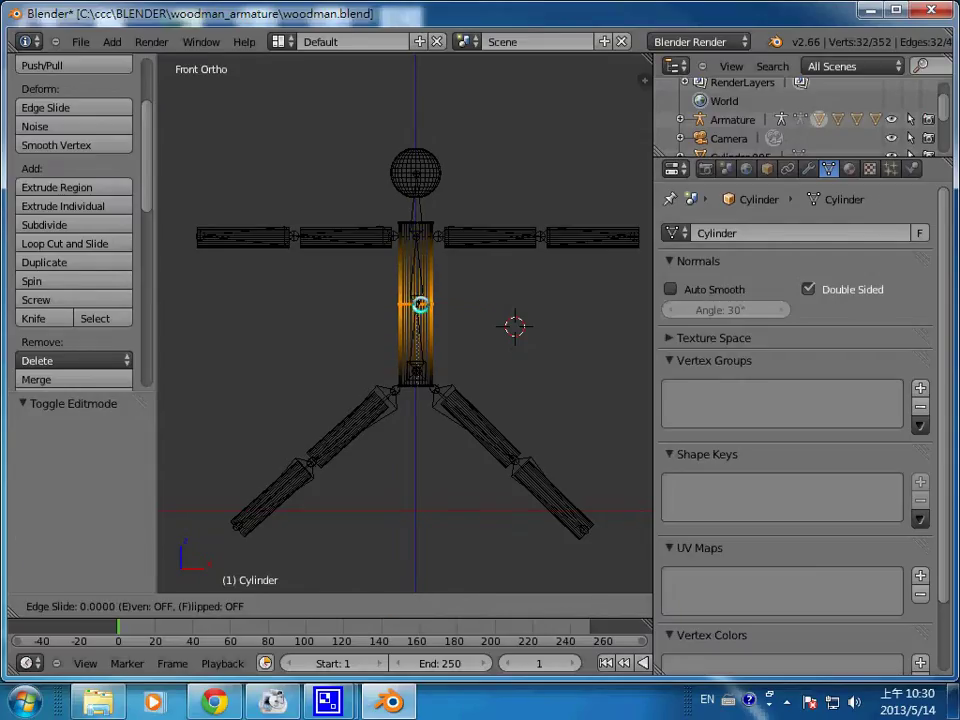
click(420, 305)
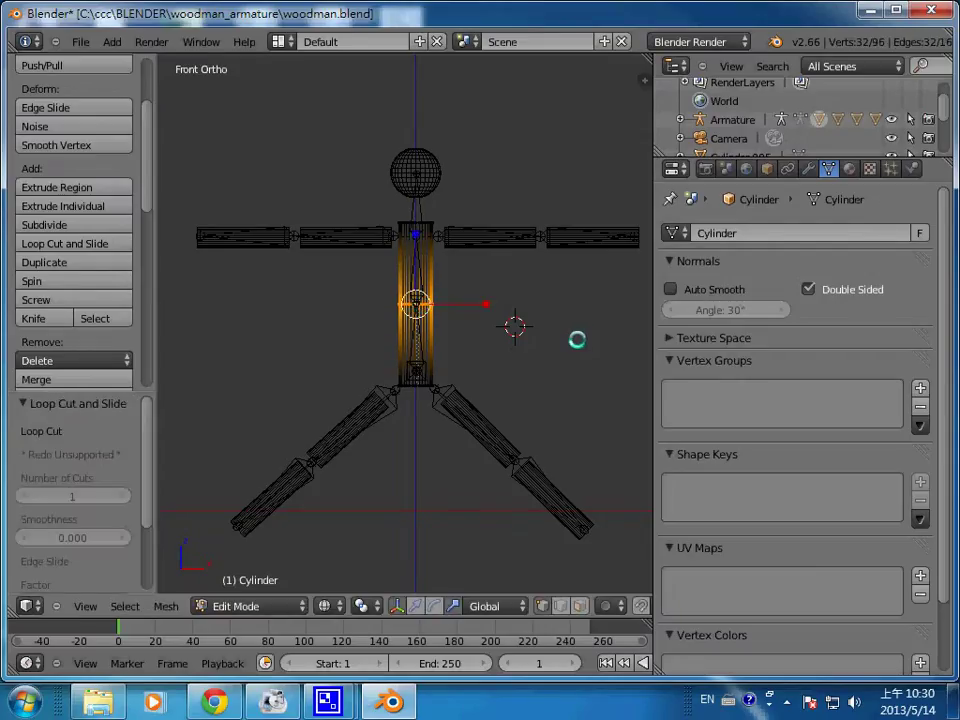
Reposition the 3D cursor near the torso, return to Object Mode, and select the upper right leg
click(475, 345)
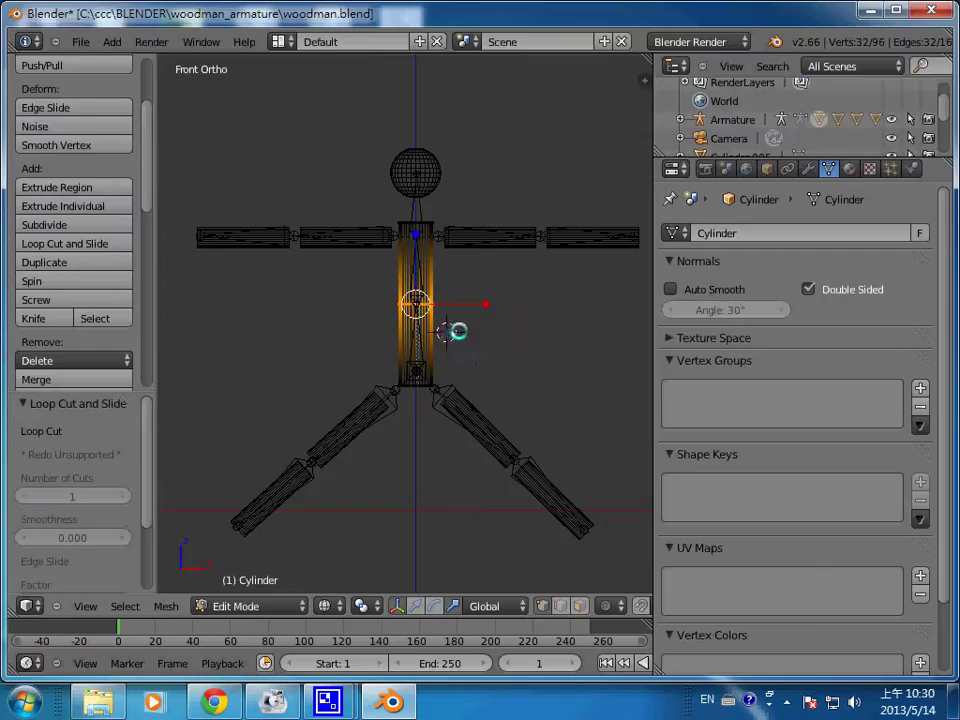
click(471, 323)
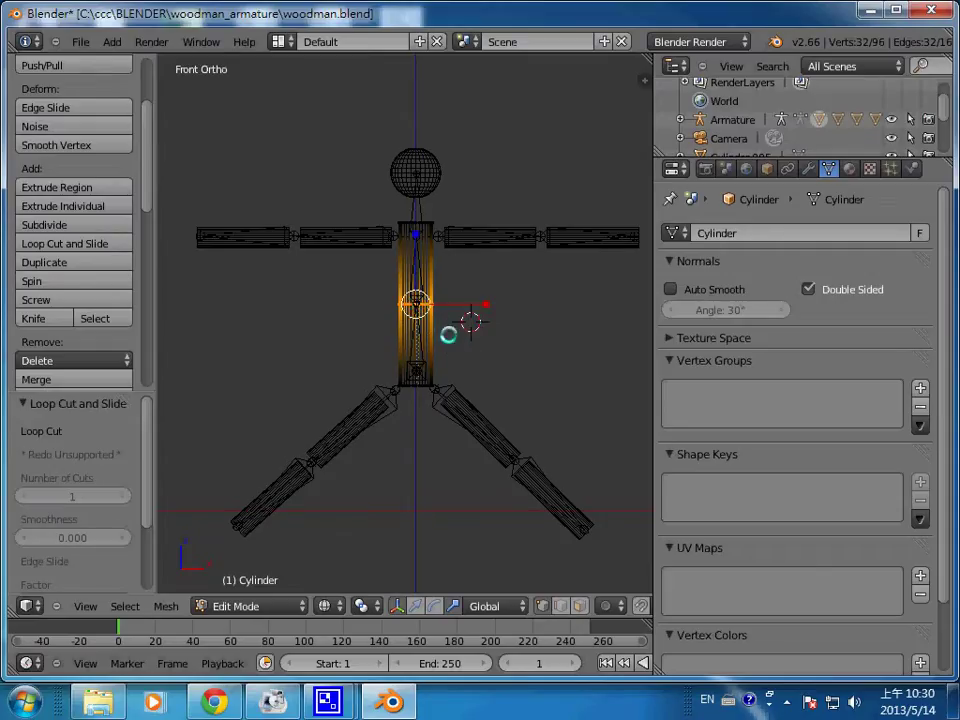
right_click(446, 333)
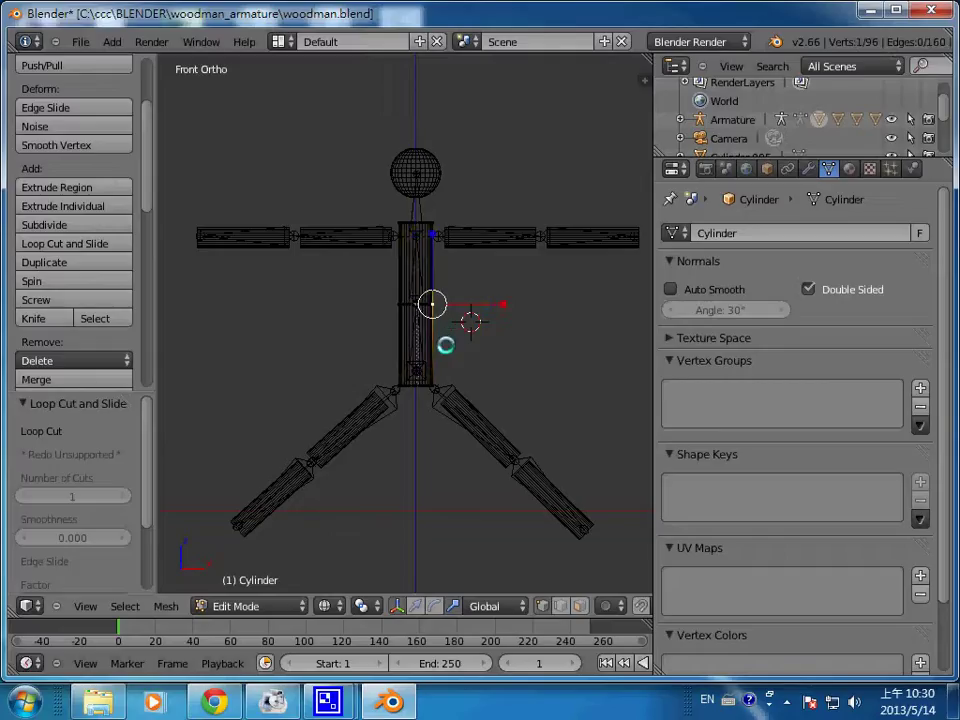
click(446, 345)
right_click(439, 403)
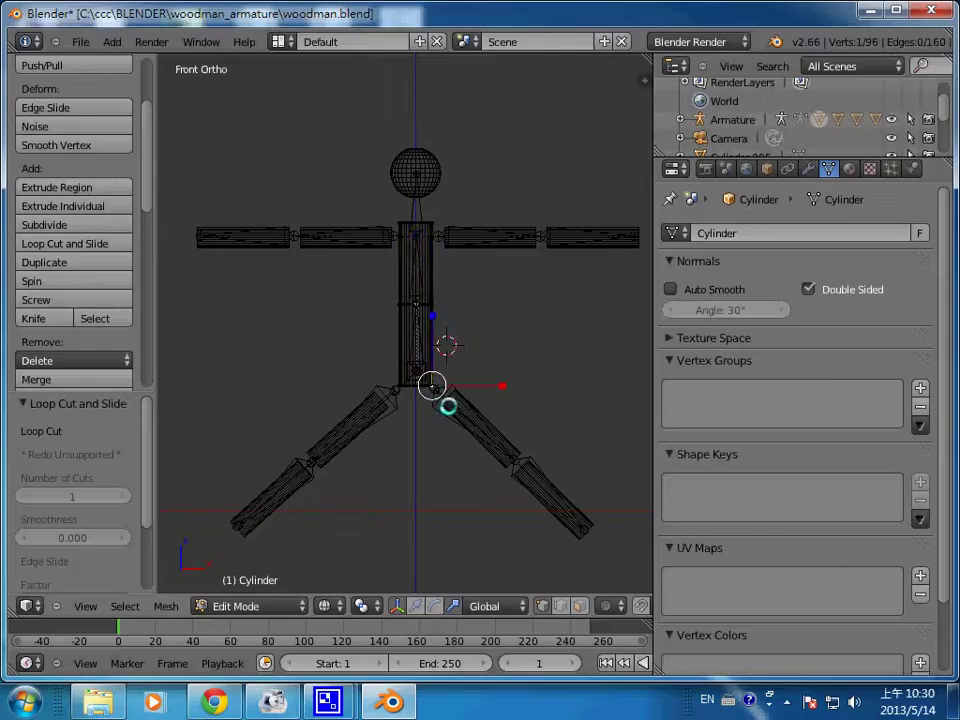
click(250, 606)
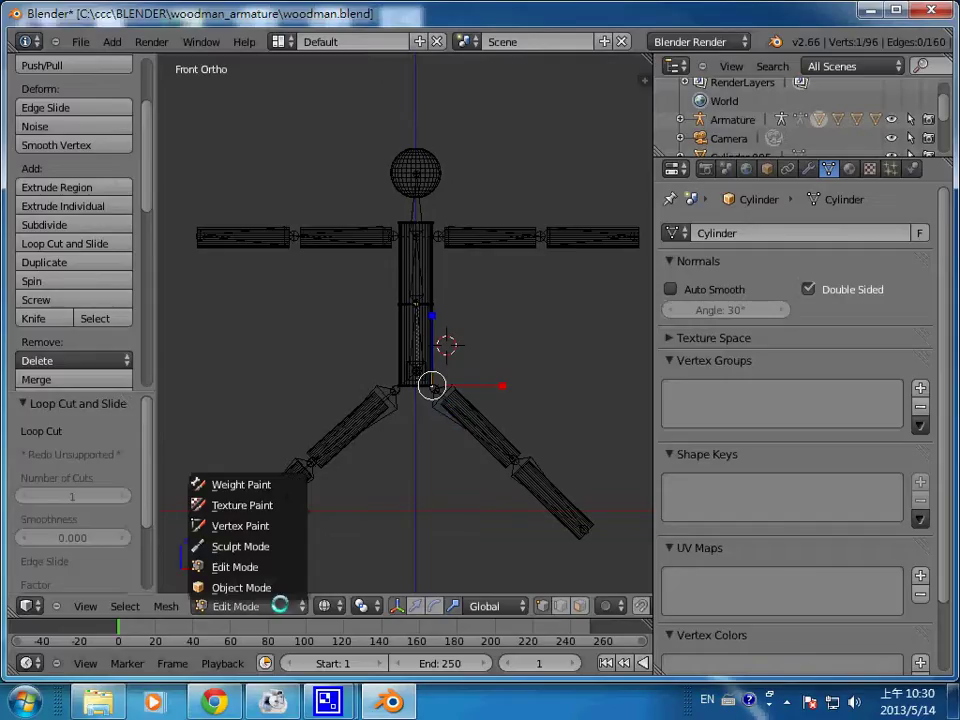
click(262, 587)
right_click(463, 396)
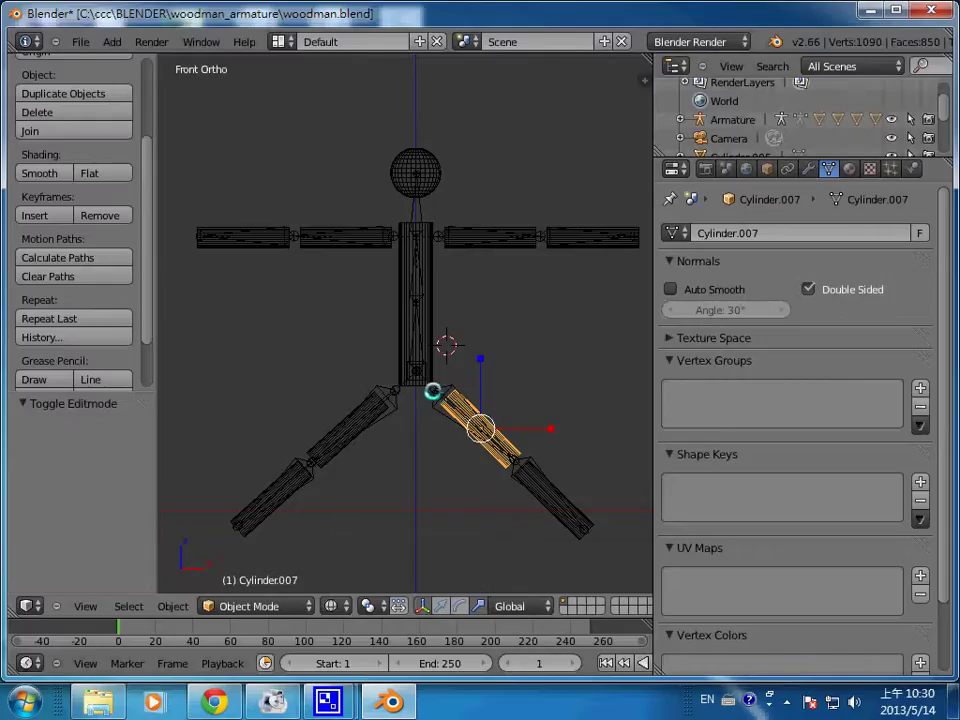
Add the armature to the selection and parent the upper right leg mesh to Bone.009
right_click(432, 391)
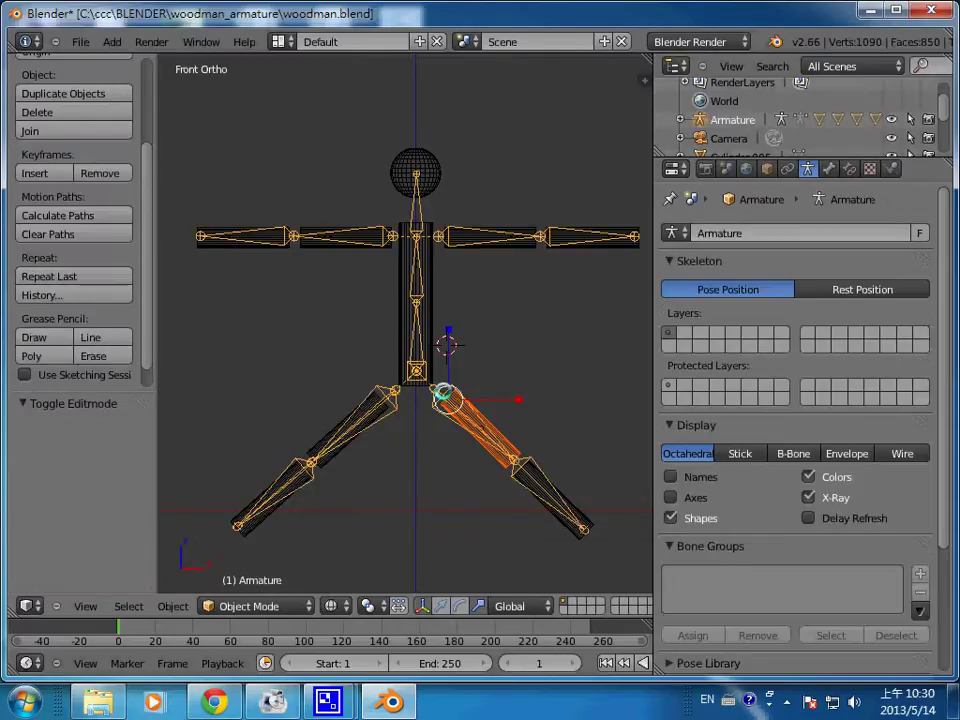
click(276, 600)
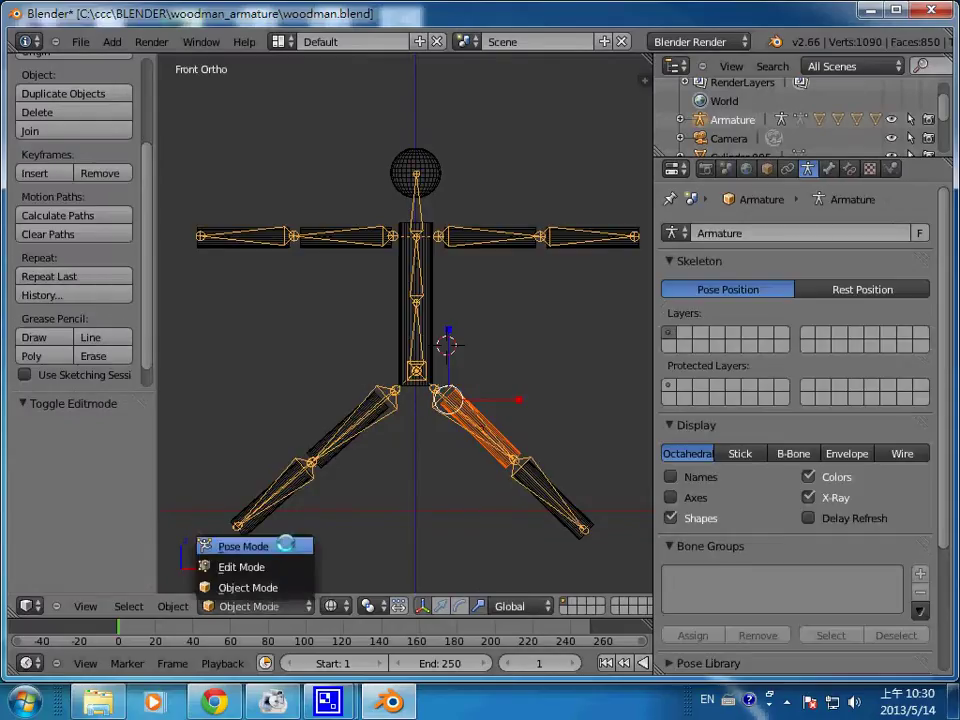
click(279, 548)
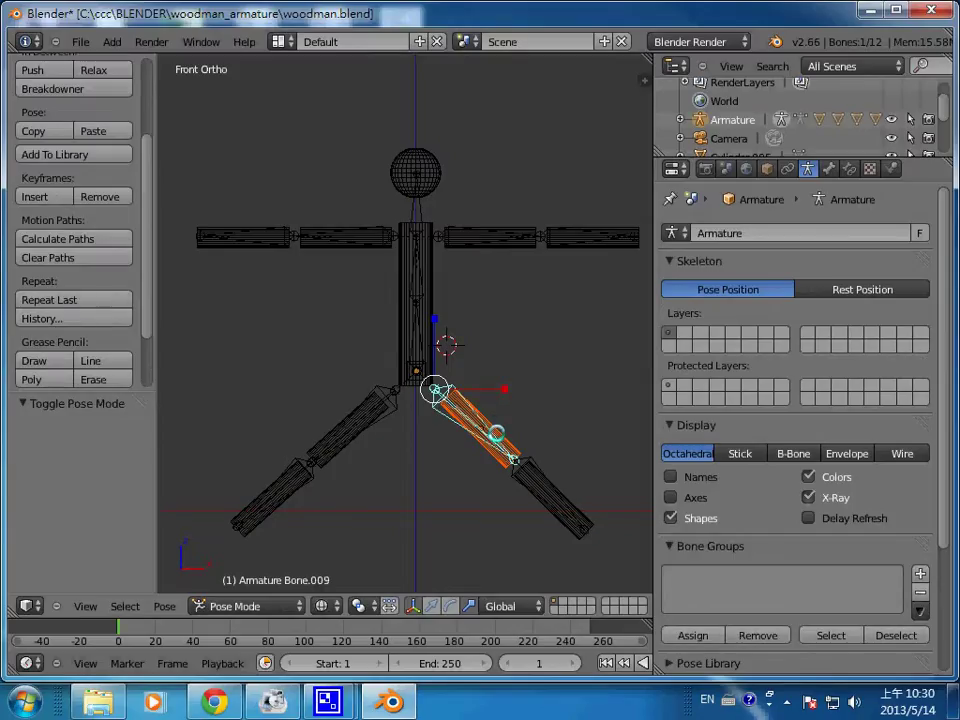
key(ctrl+p)
click(497, 435)
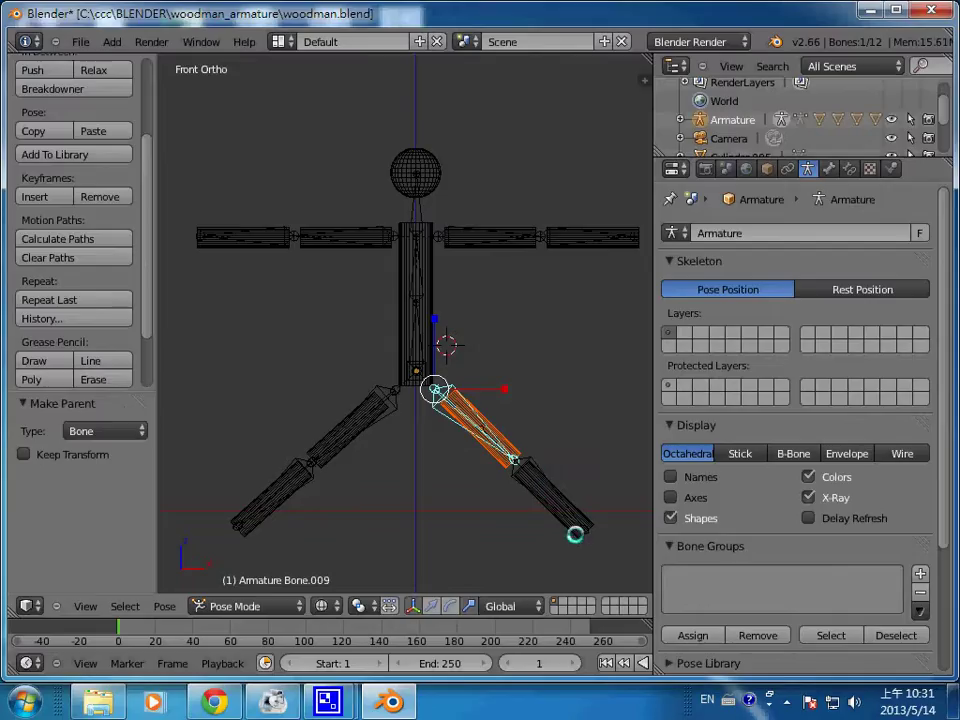
Back in Object Mode, select the lower right leg mesh together with the armature
right_click(577, 534)
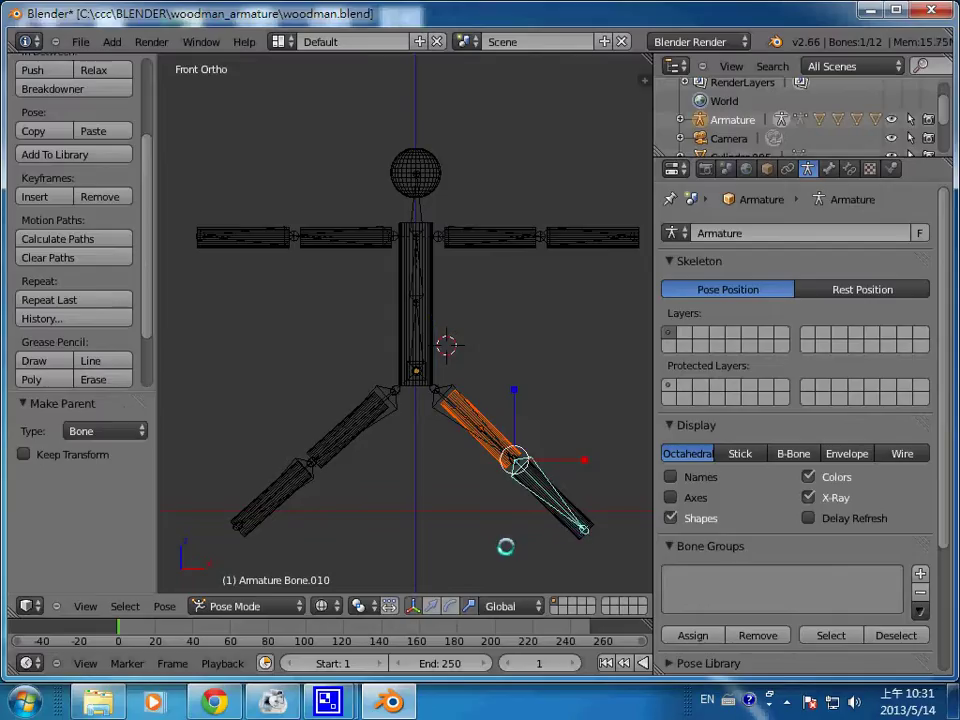
click(284, 604)
click(240, 587)
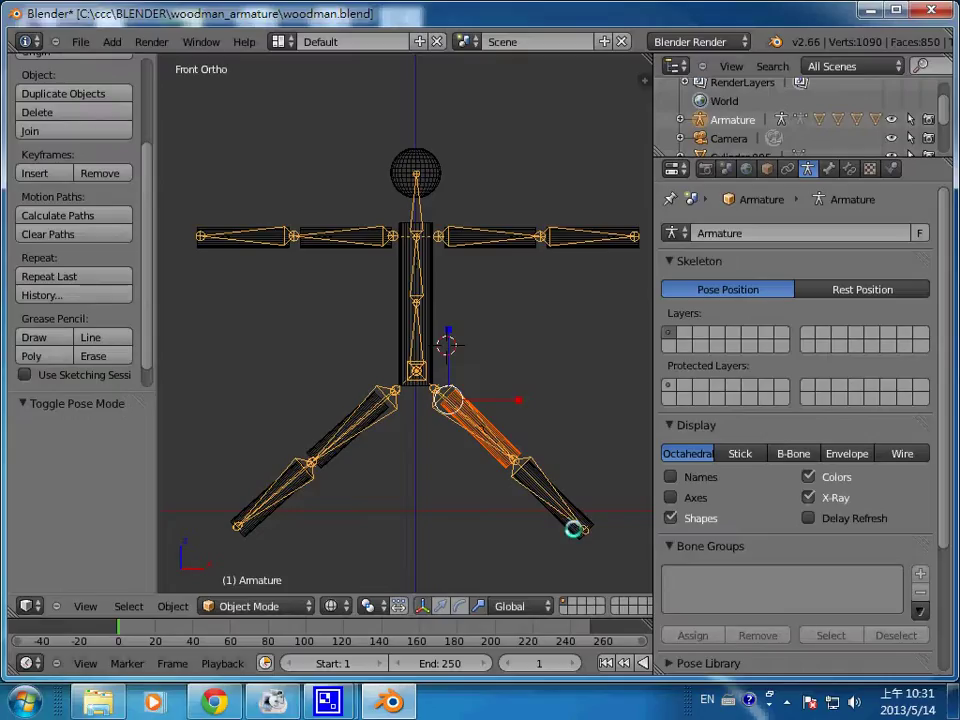
right_click(572, 527)
right_click(567, 516)
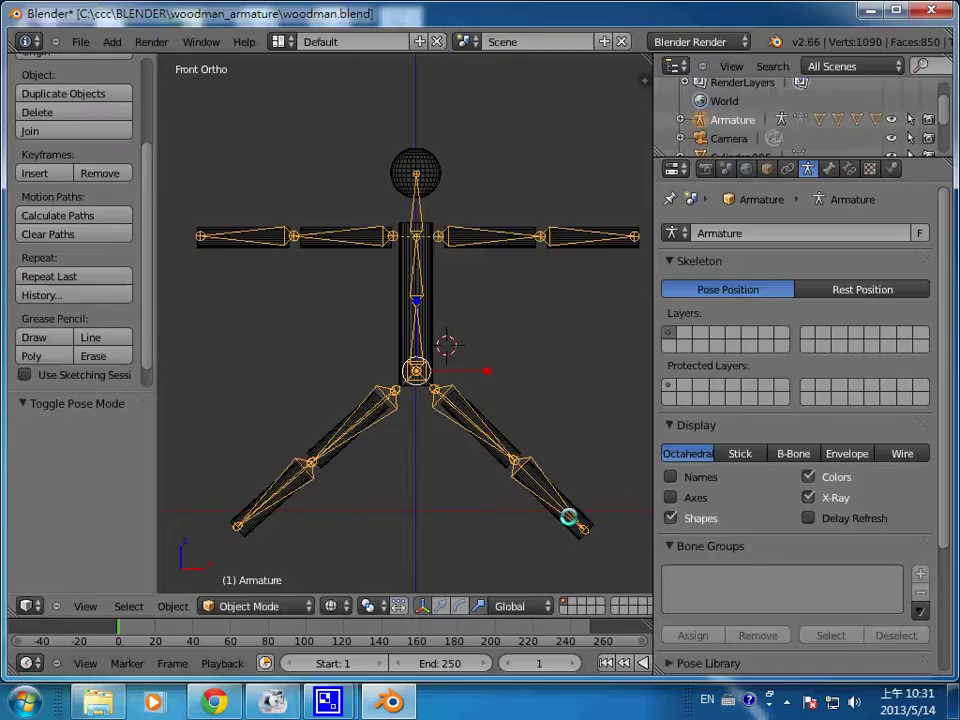
right_click(554, 507)
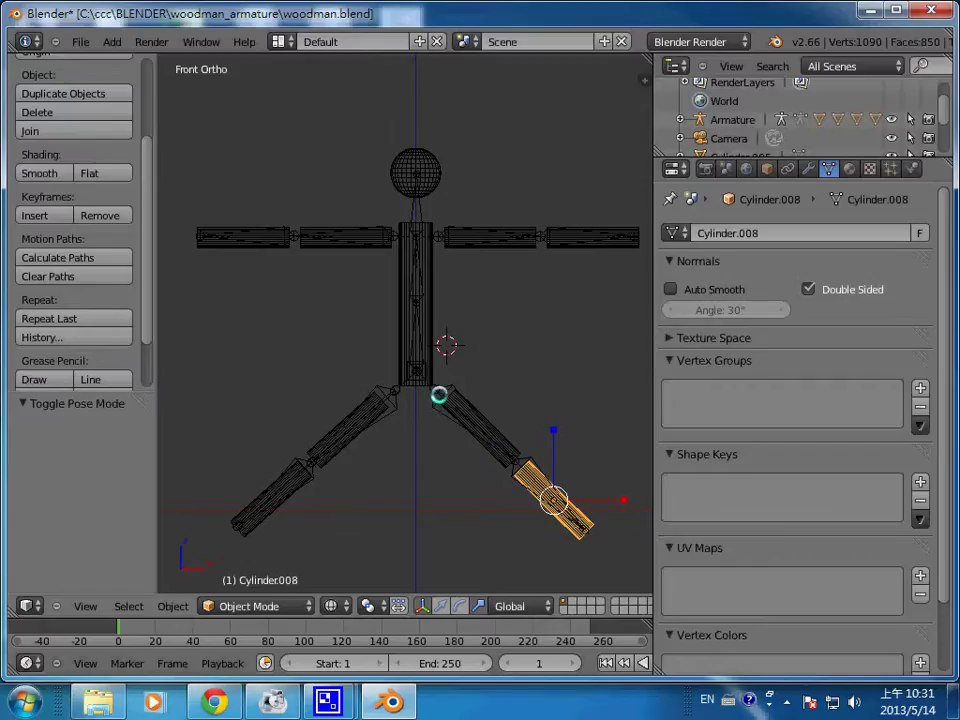
right_click(438, 395)
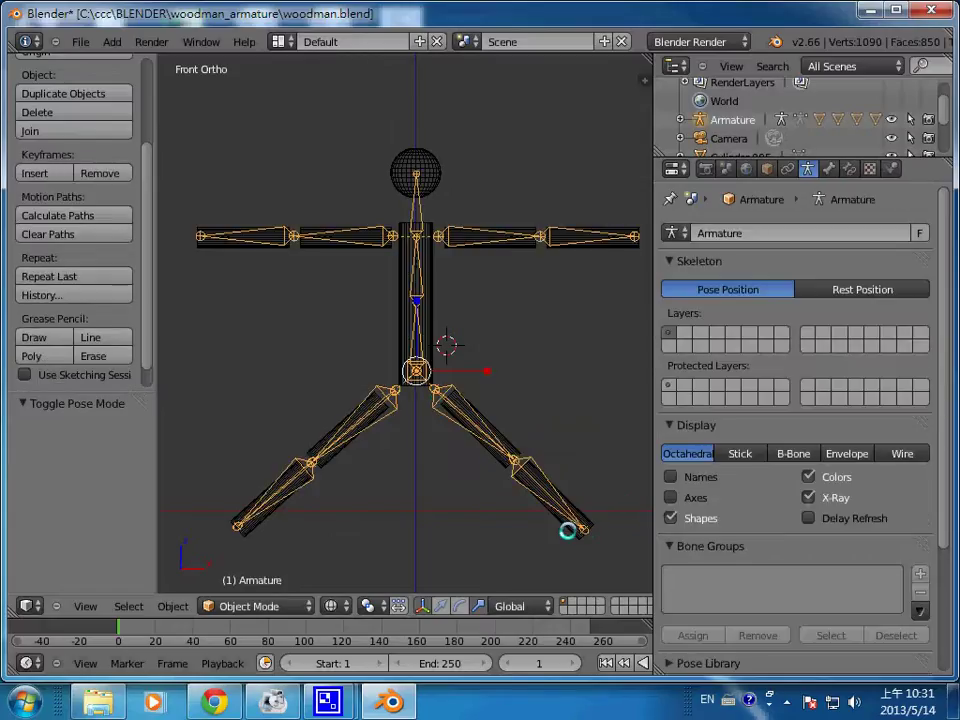
right_click(572, 530)
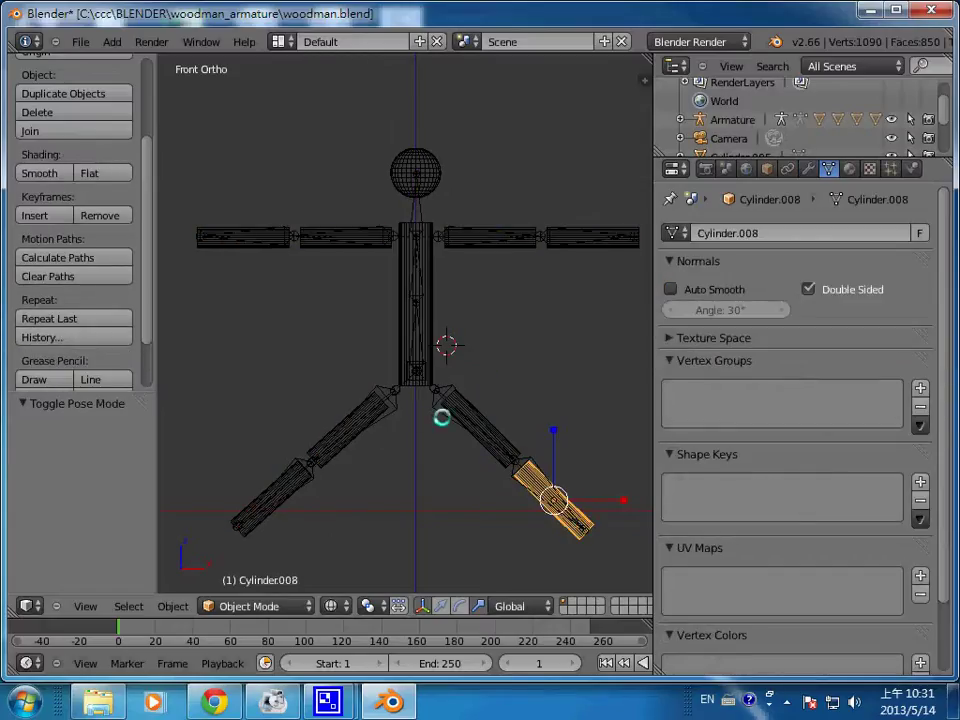
shift+right_click(431, 391)
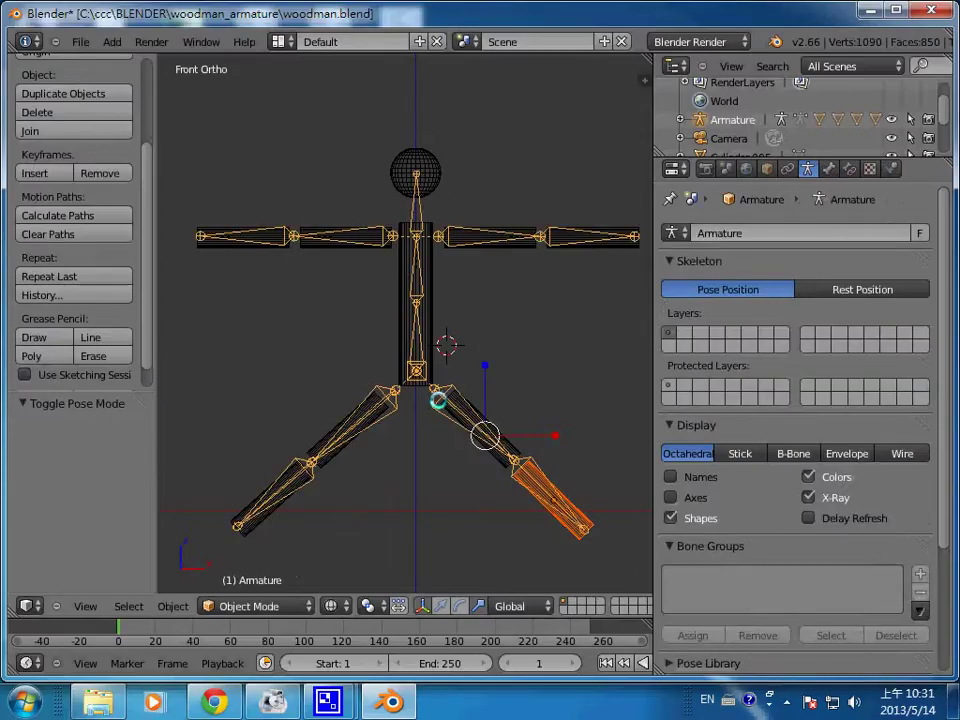
In Pose Mode, parent the lower leg mesh Cylinder.008 to Bone.010
click(290, 606)
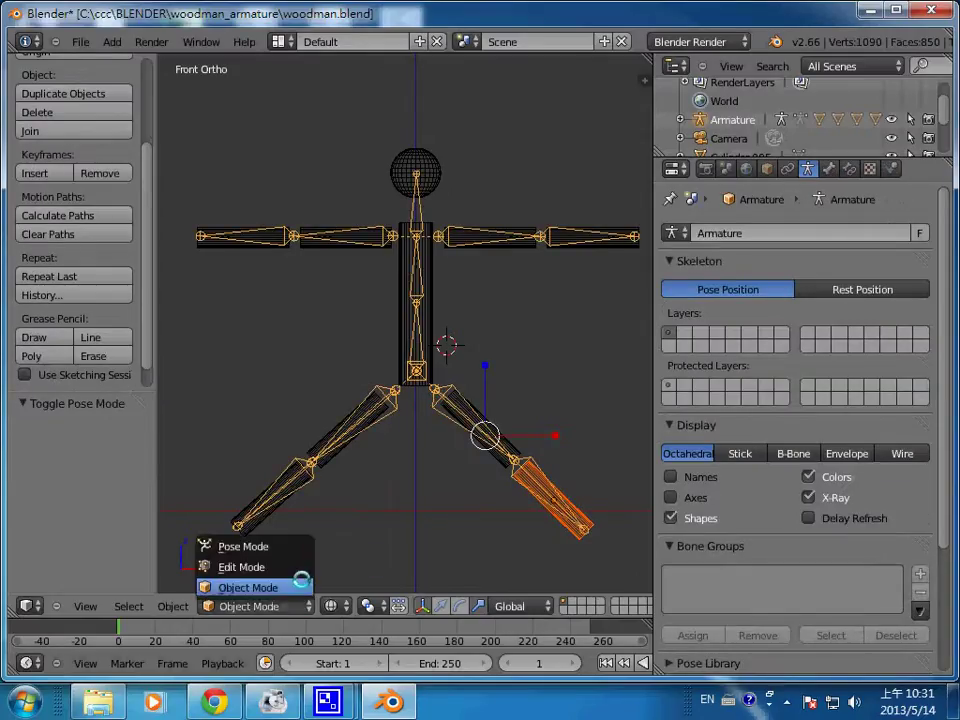
click(300, 547)
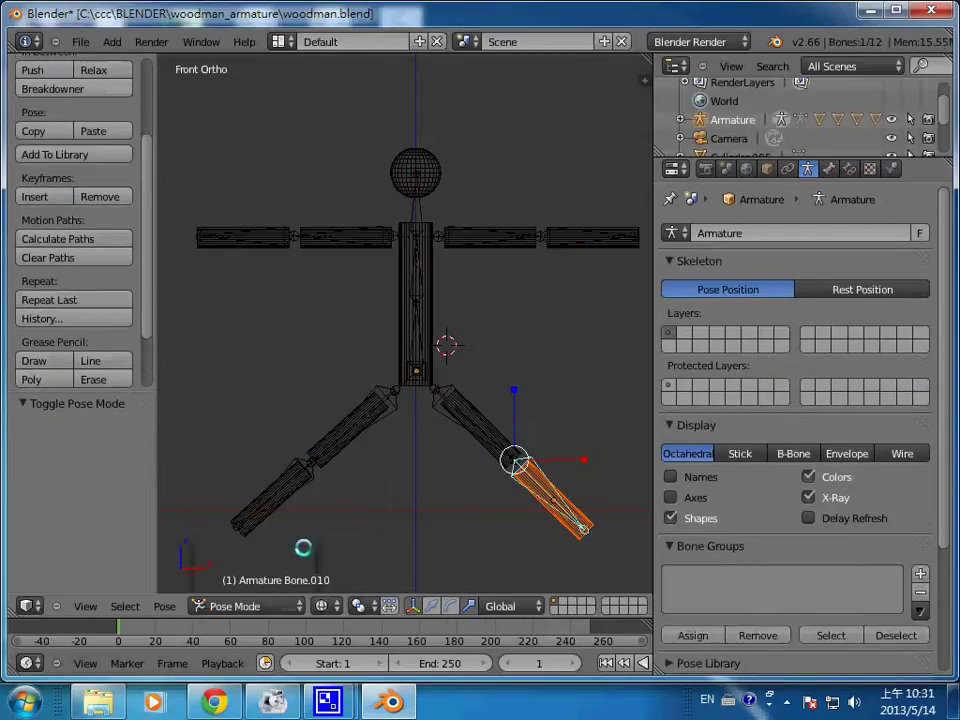
key(ctrl+p)
click(435, 481)
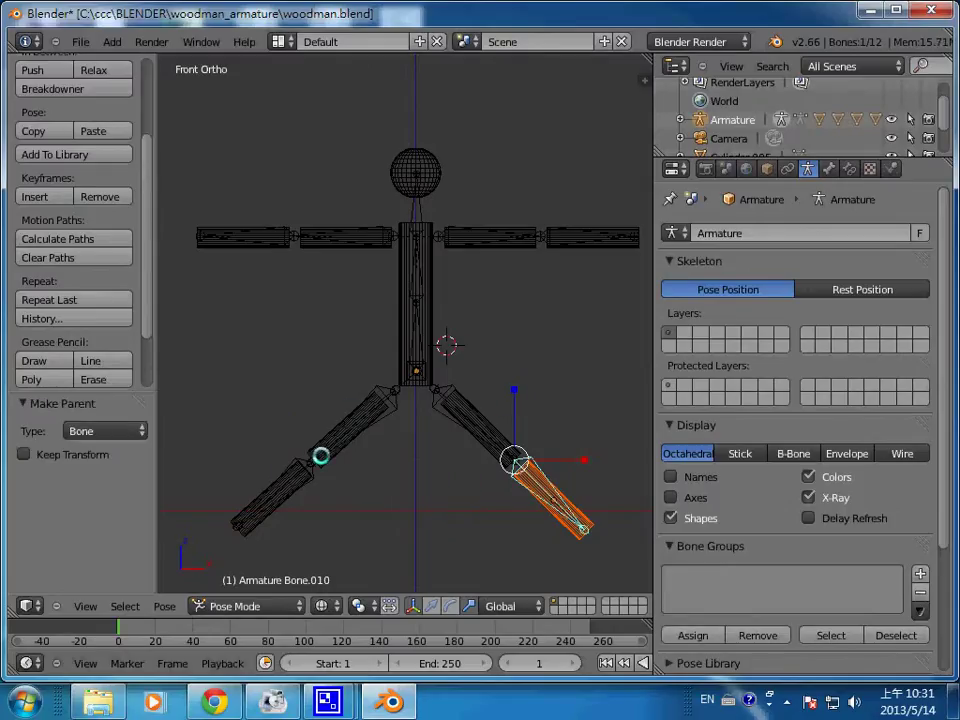
right_click(320, 456)
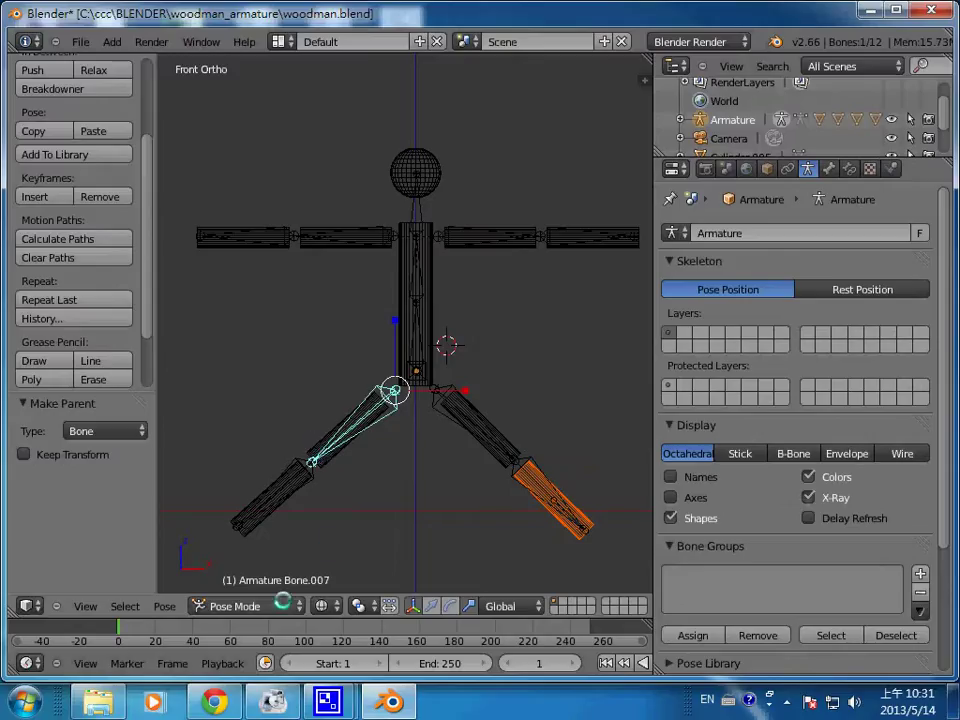
Parent the left thigh cylinder to Bone.007 with parent type Bone
click(245, 606)
click(265, 585)
right_click(330, 453)
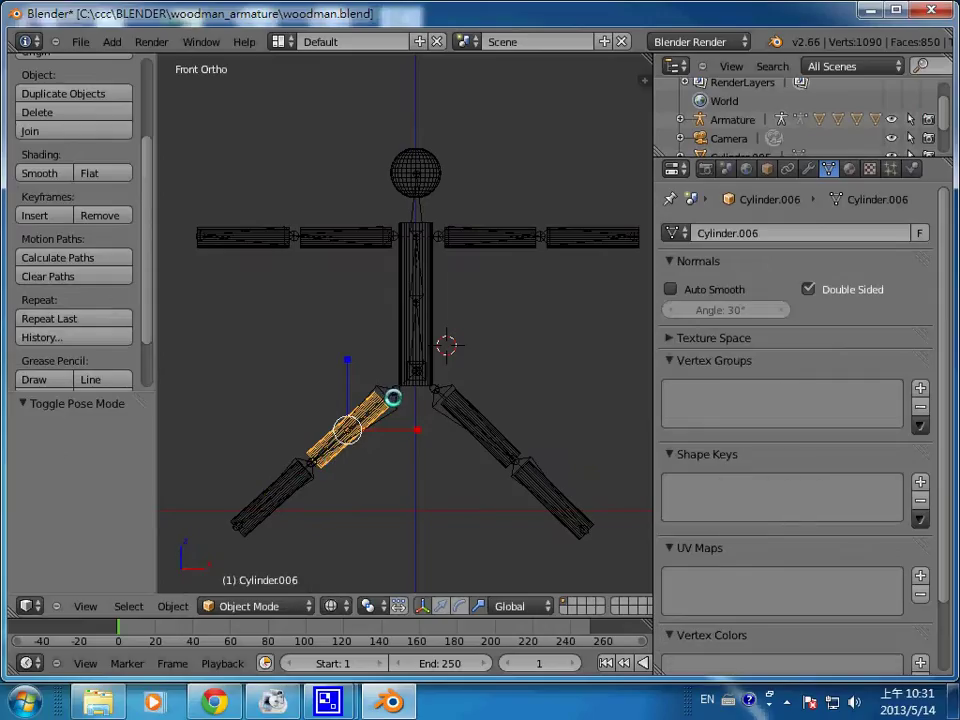
shift+right_click(393, 398)
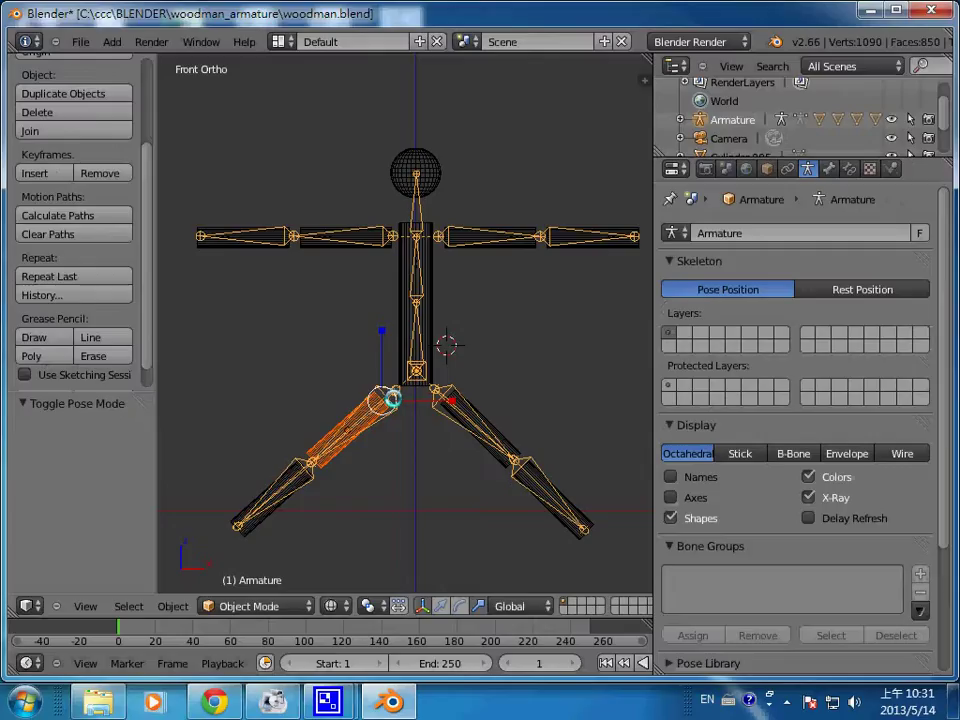
click(265, 606)
click(273, 547)
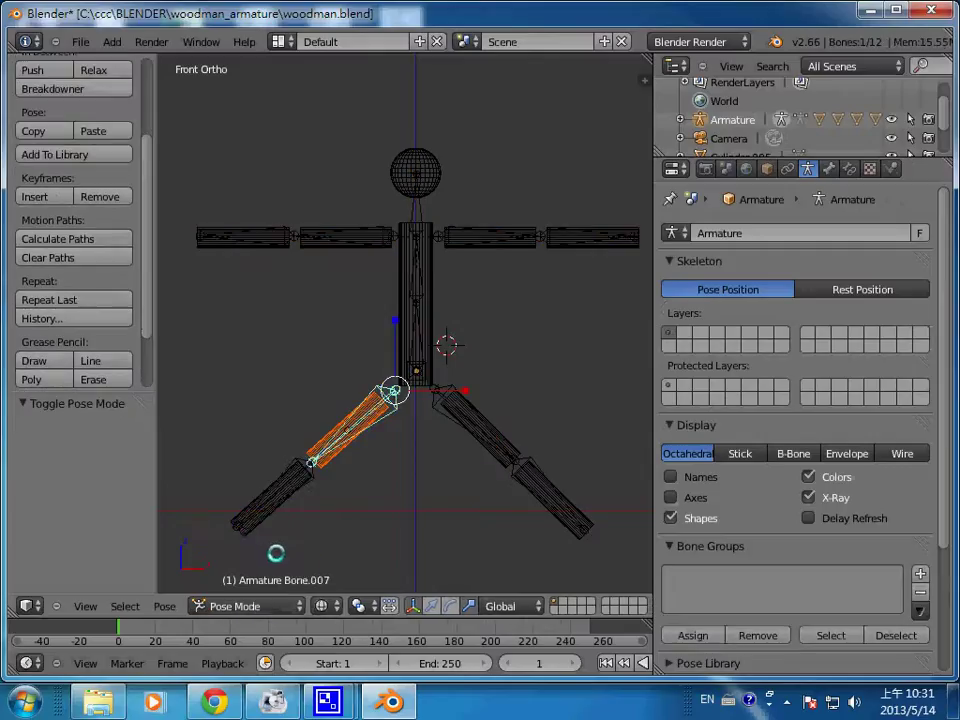
key(ctrl+p)
click(276, 553)
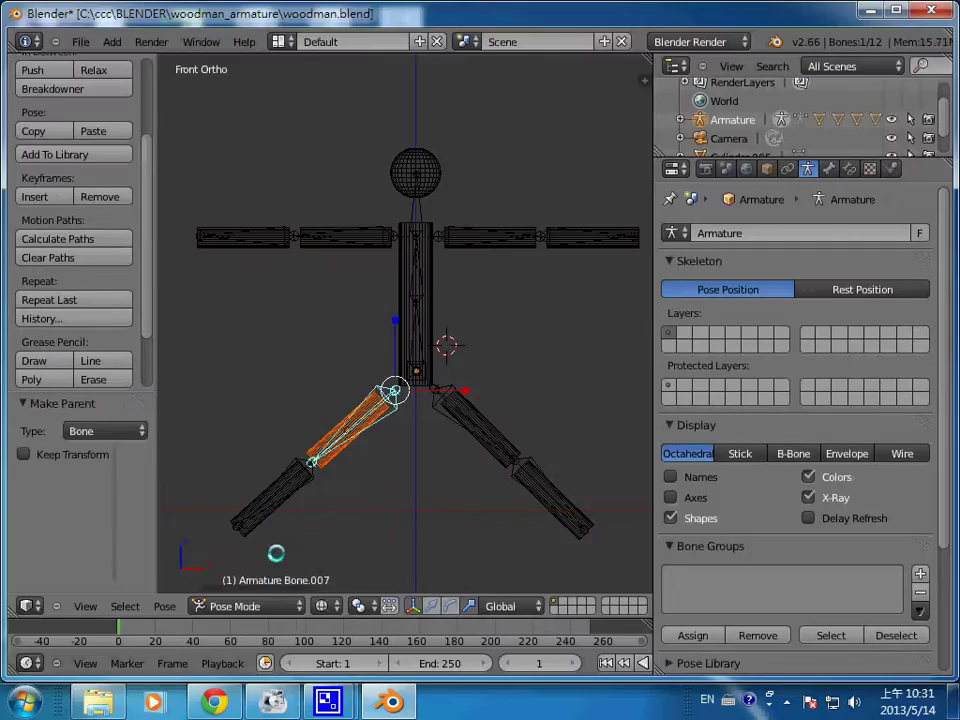
Parent the left shin cylinder Cylinder.005 to Bone.008 with parent type Bone
right_click(255, 522)
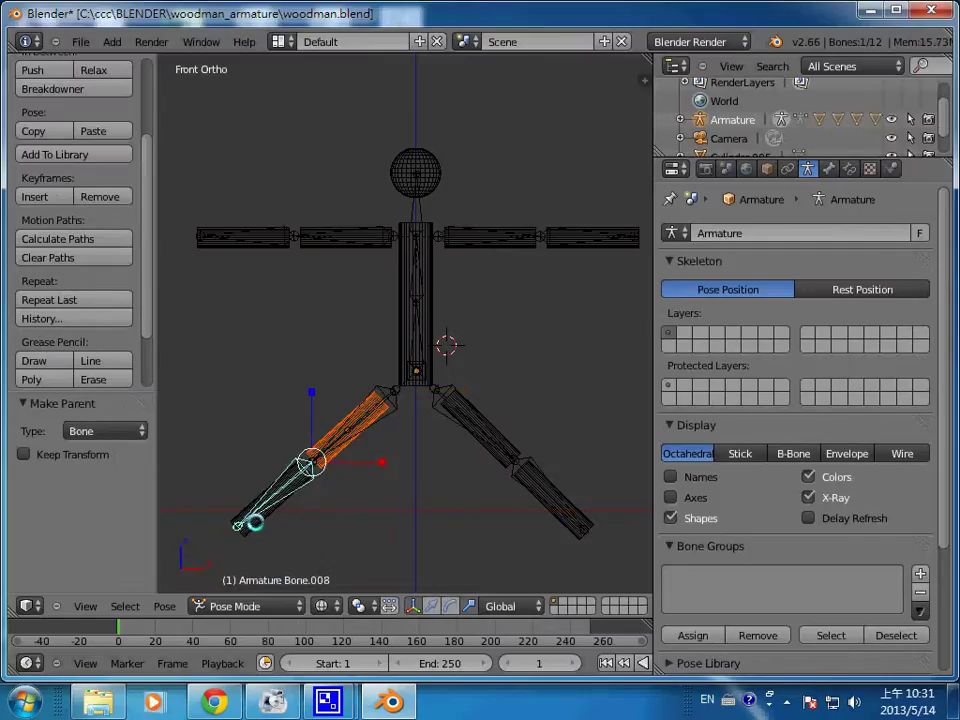
click(250, 606)
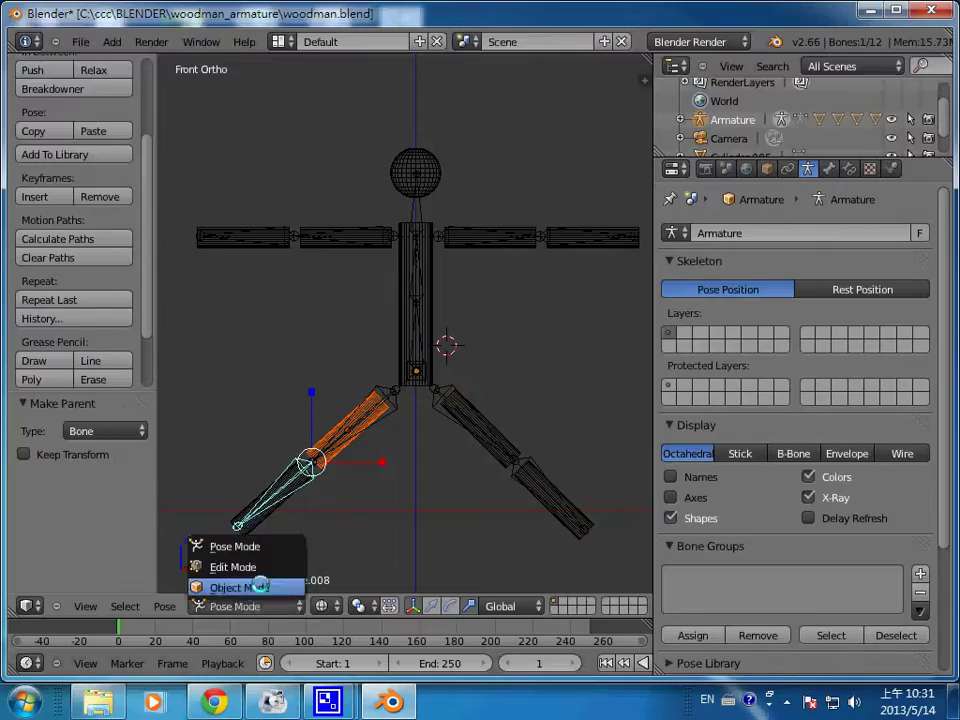
click(258, 586)
right_click(256, 523)
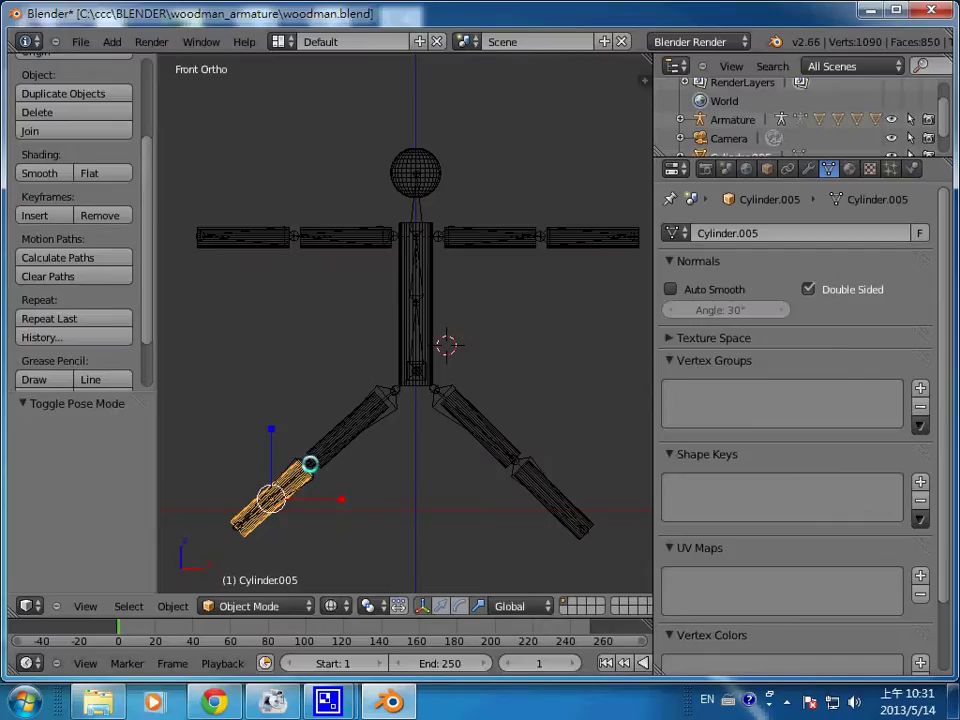
right_click(309, 464)
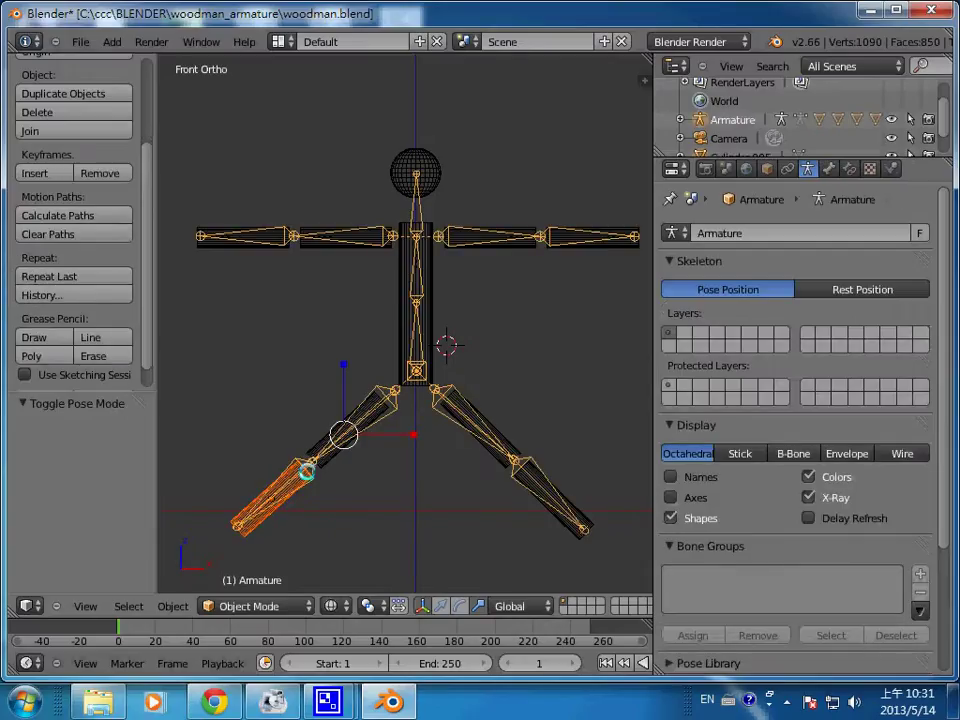
click(272, 606)
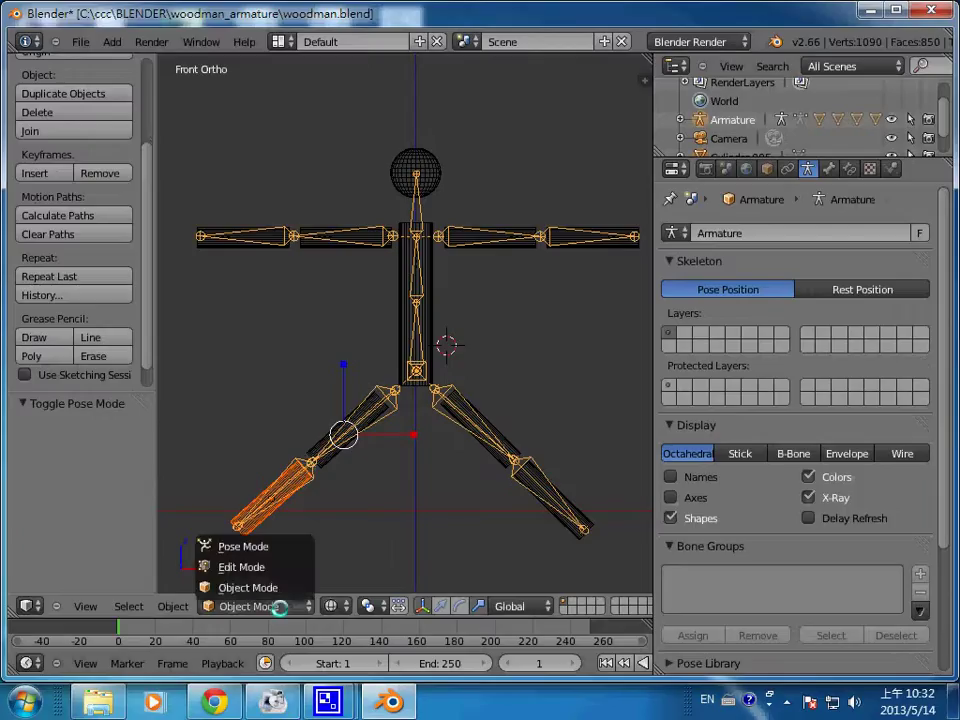
click(287, 546)
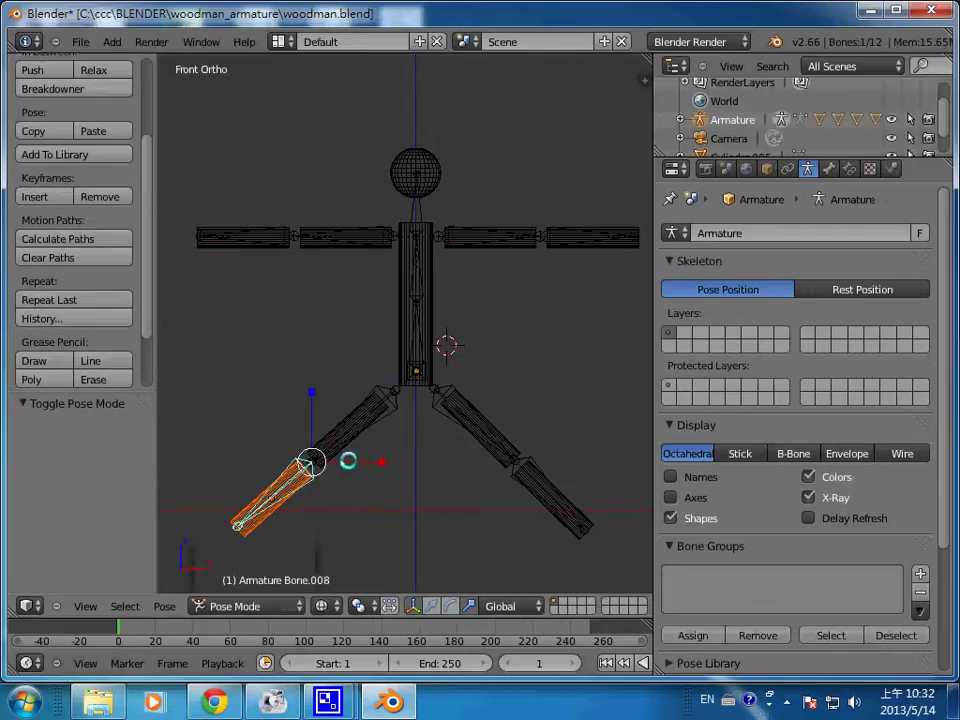
key(ctrl+p)
click(300, 458)
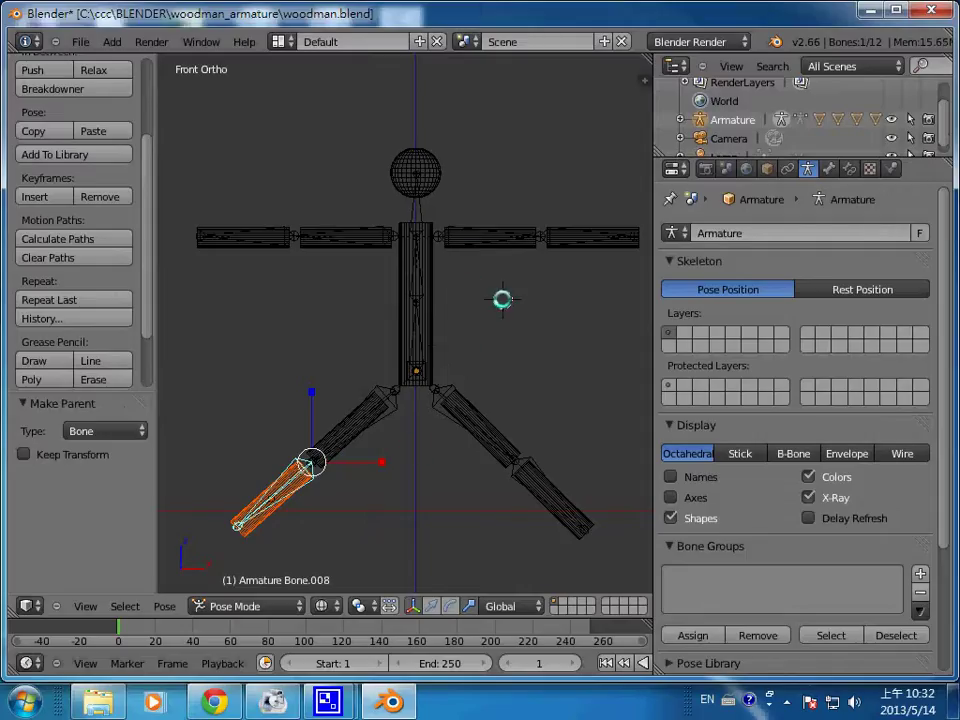
Tilt the neck bone and raise the right upper arm and forearm to -40.6°
right_click(418, 206)
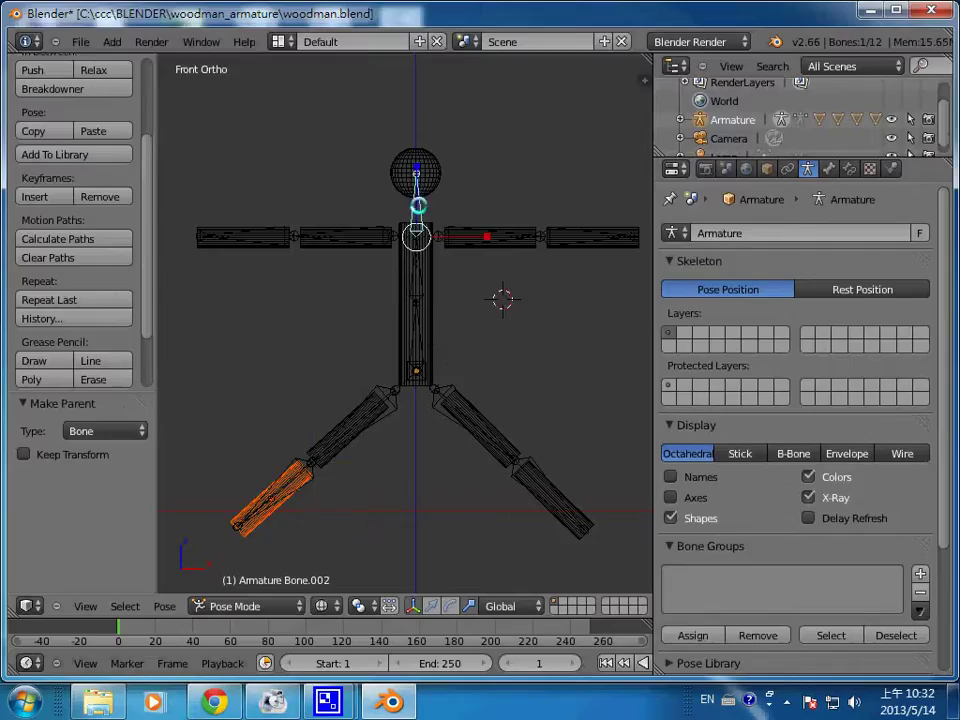
key(r)
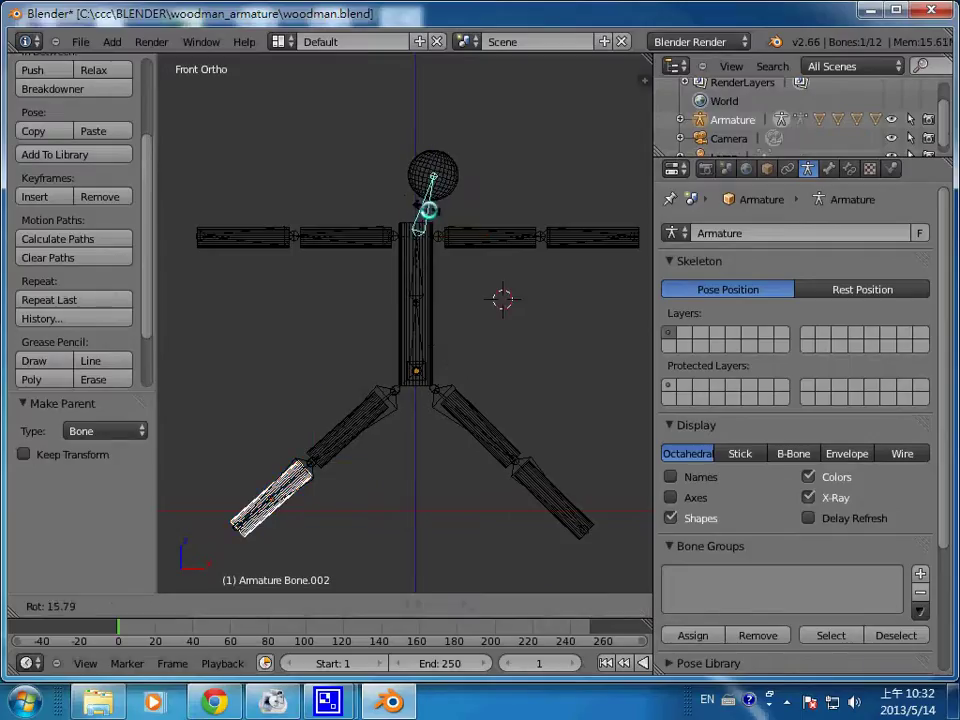
click(470, 237)
right_click(470, 237)
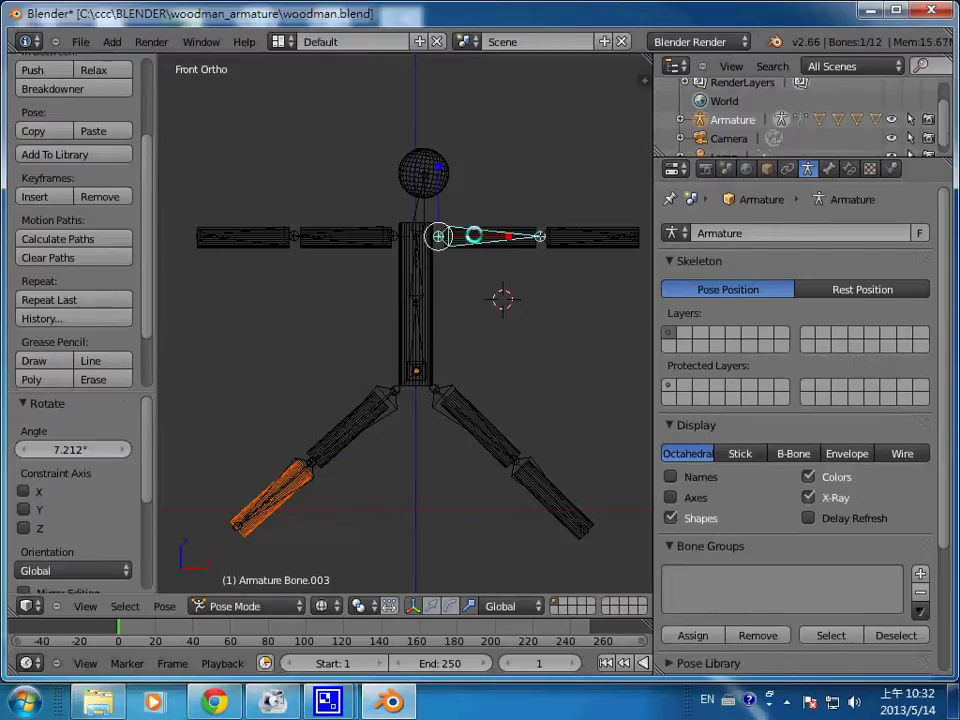
key(r)
click(473, 228)
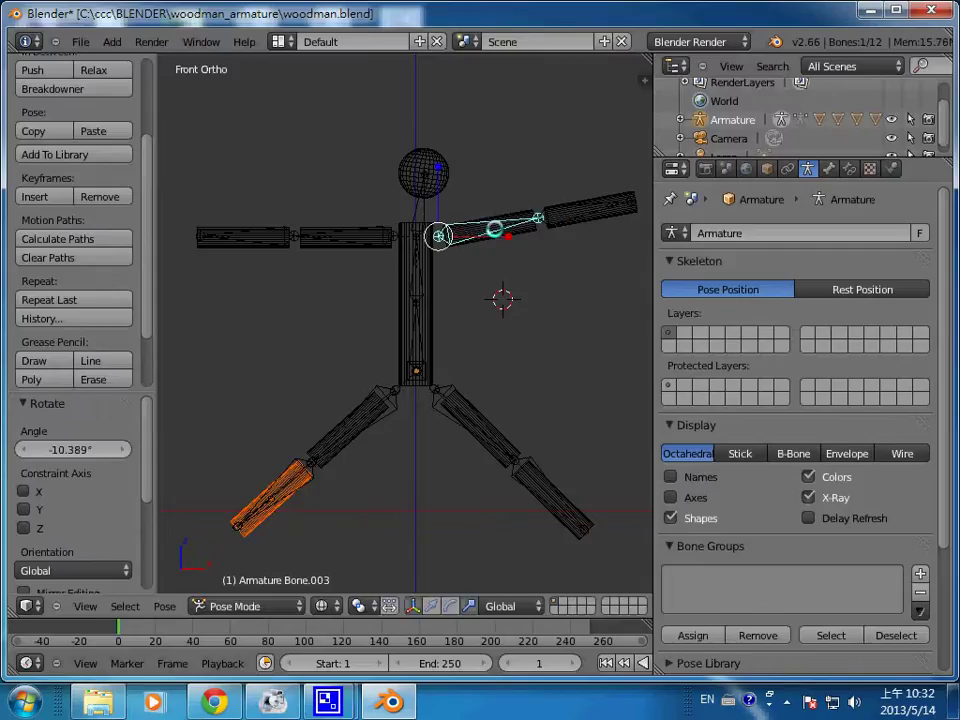
right_click(560, 210)
key(r)
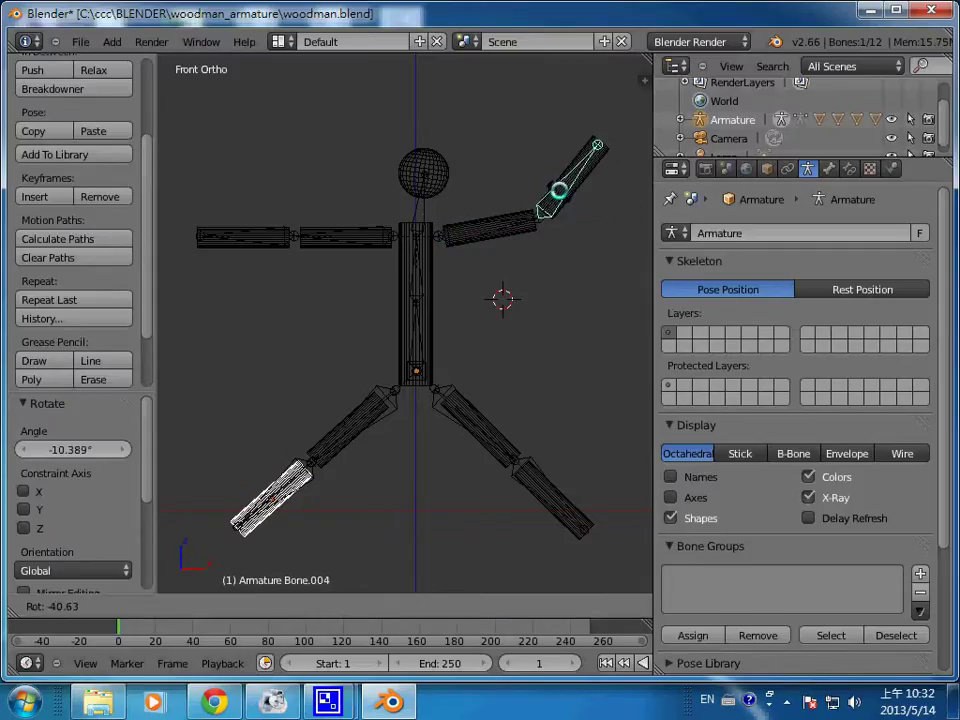
click(564, 195)
Raise the left upper arm and forearm, then tilt the spine to test the body follows
right_click(343, 230)
key(r)
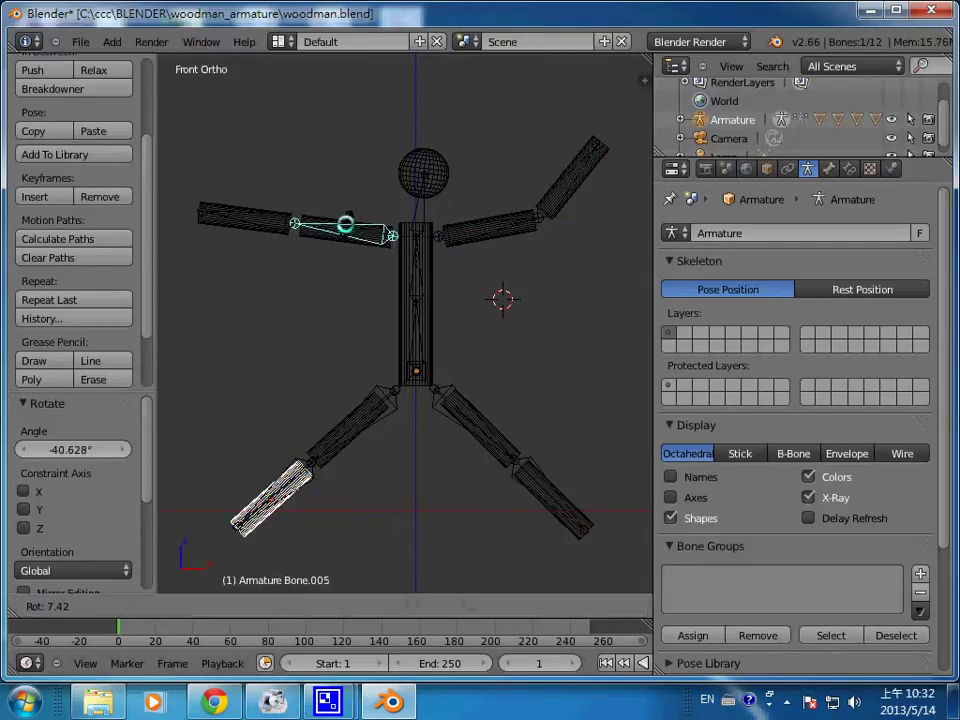
click(253, 211)
right_click(253, 211)
key(r)
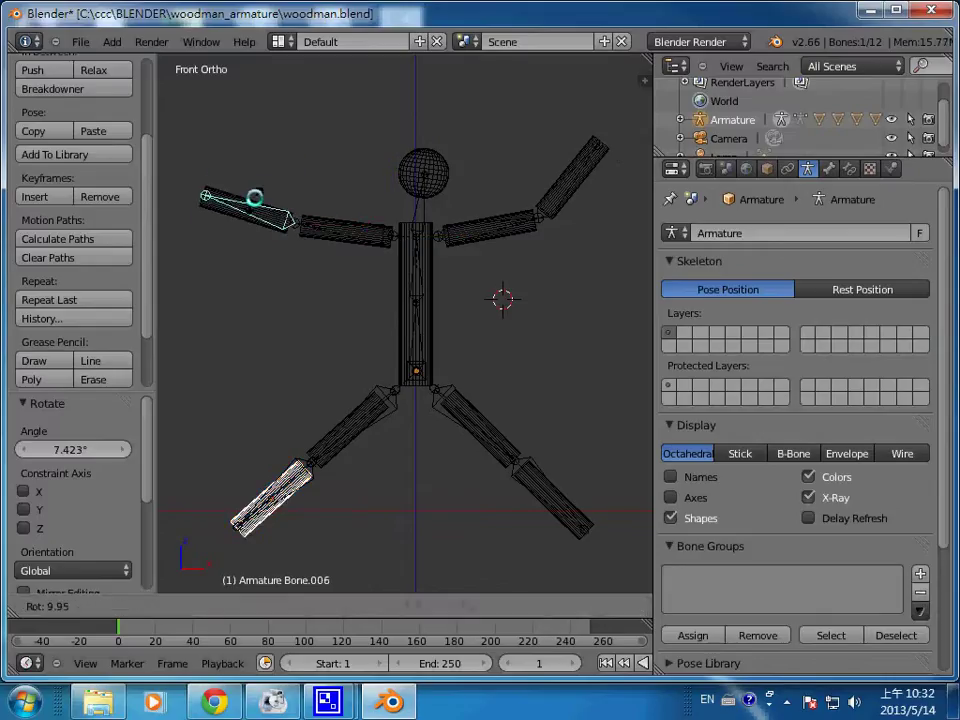
click(255, 196)
right_click(416, 265)
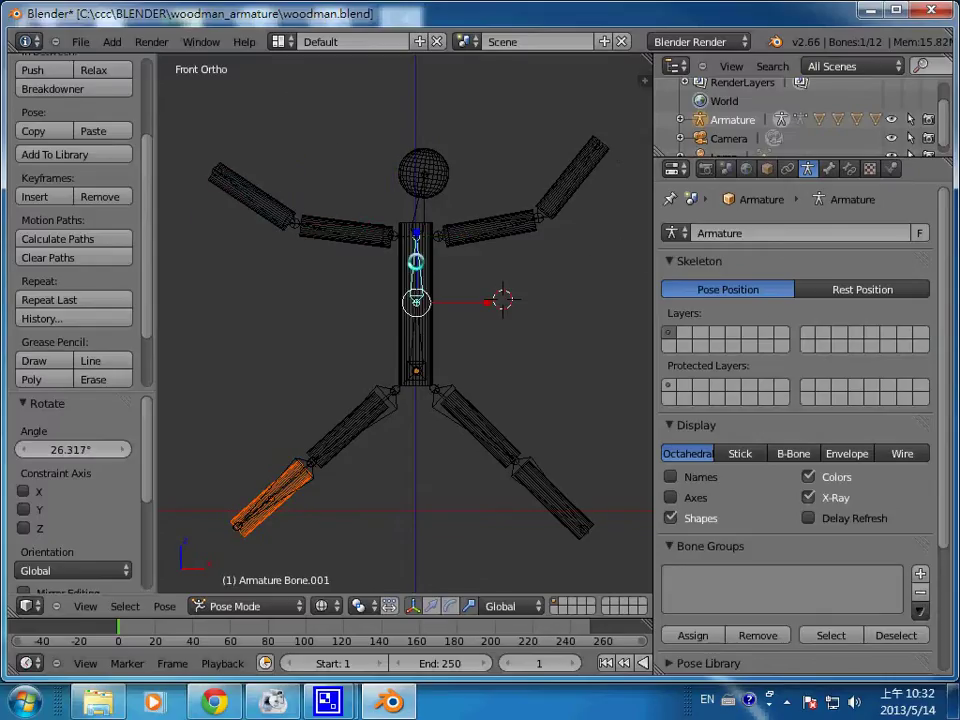
key(r)
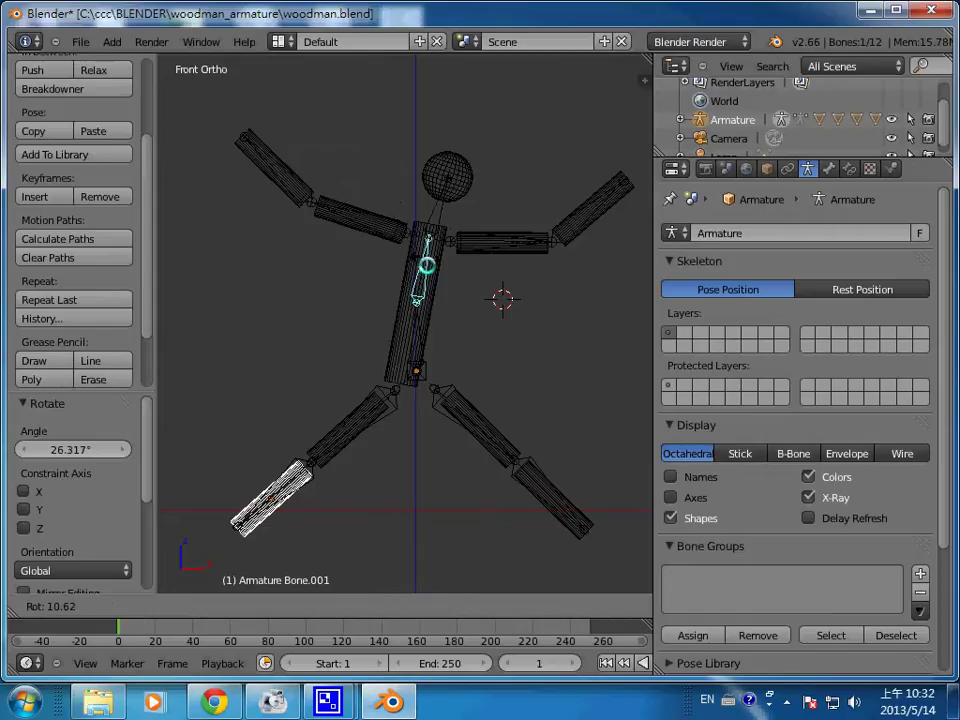
key(Return)
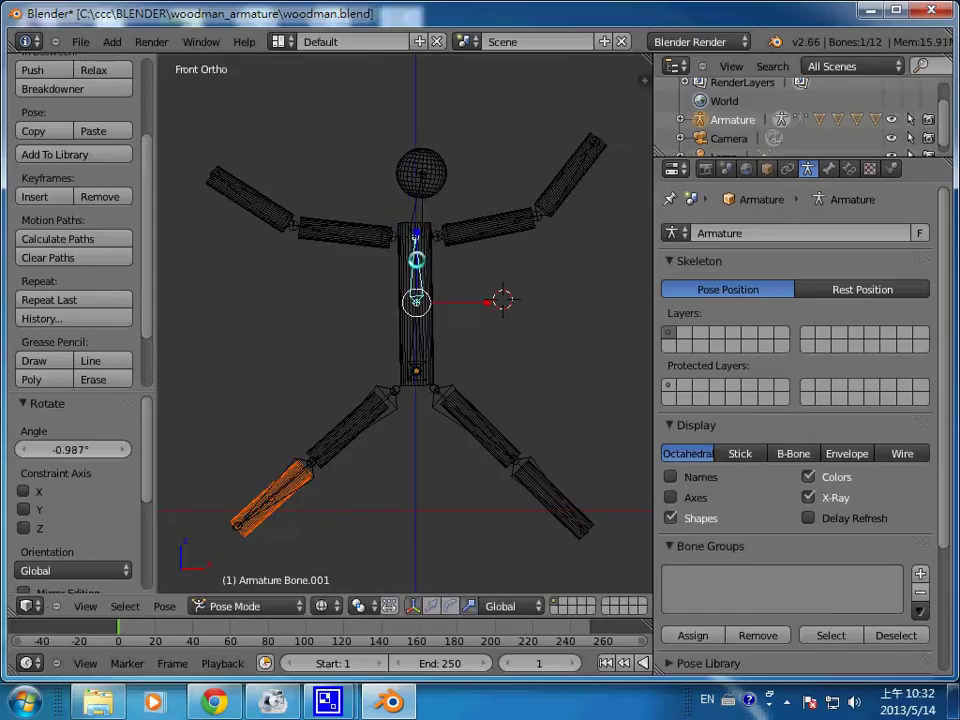
Bend both thighs and shins, the left shin to 18.605°, then select the torso bone
right_click(460, 416)
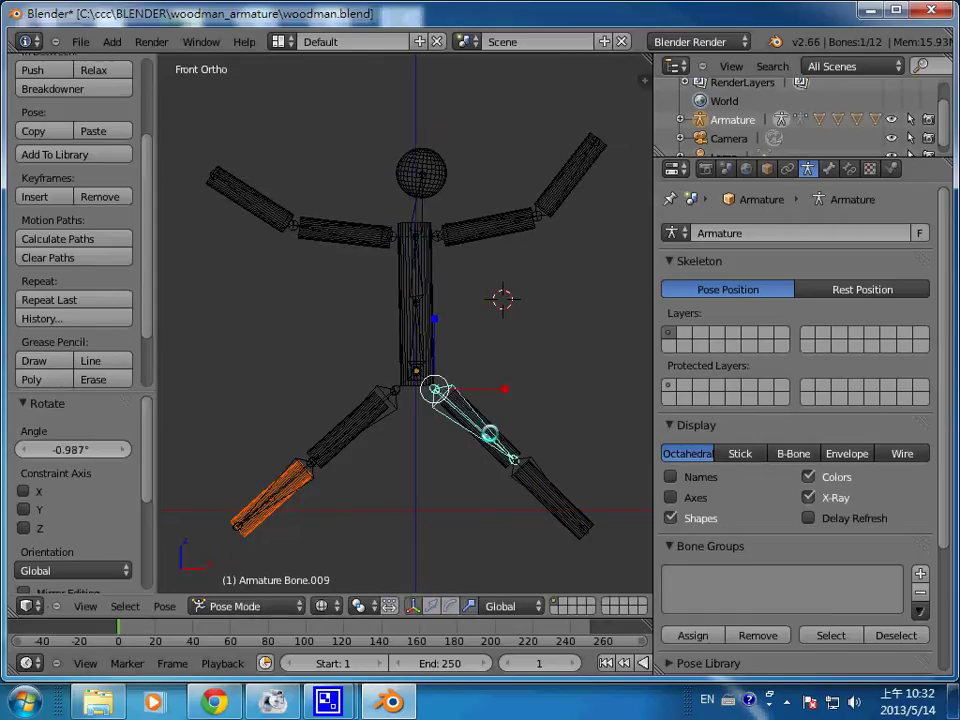
key(r)
key(Return)
right_click(548, 448)
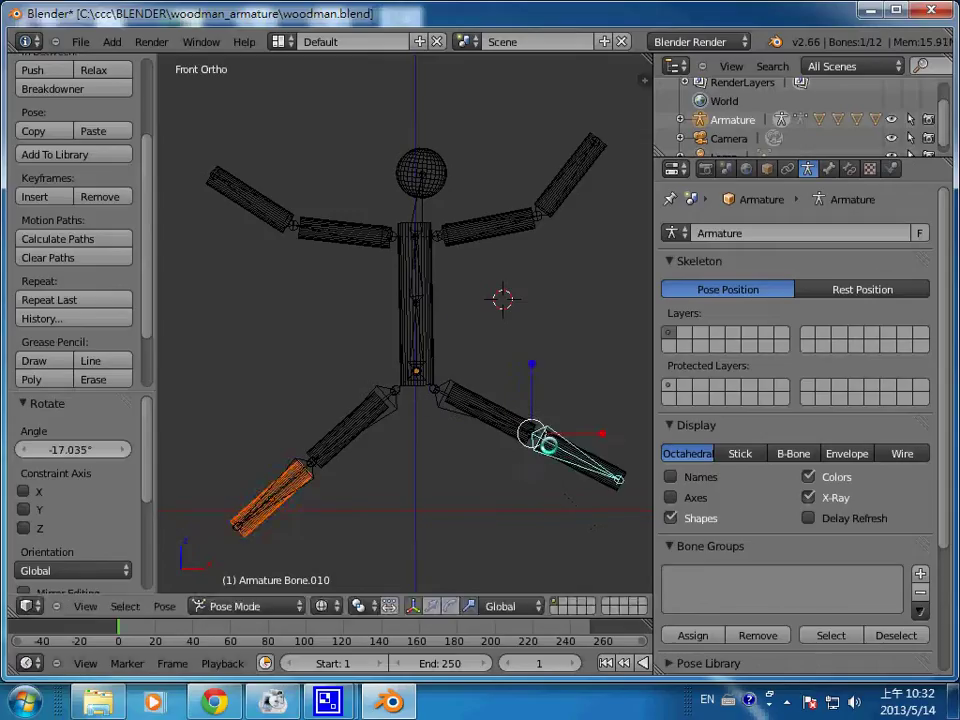
key(r)
key(Return)
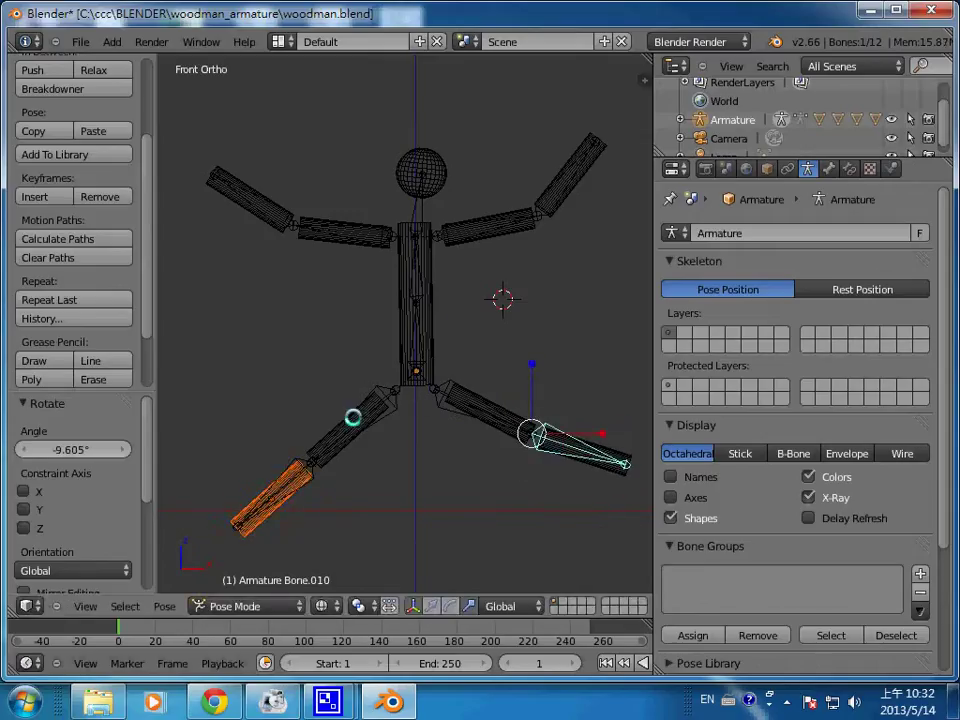
right_click(353, 417)
key(r)
key(Return)
right_click(254, 466)
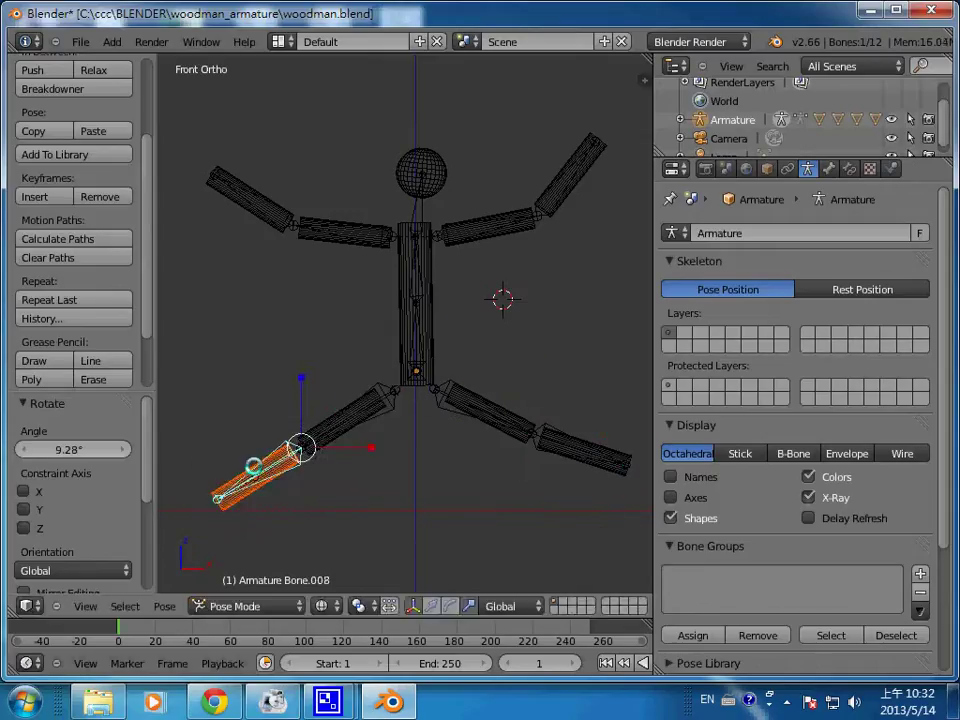
key(r)
key(Return)
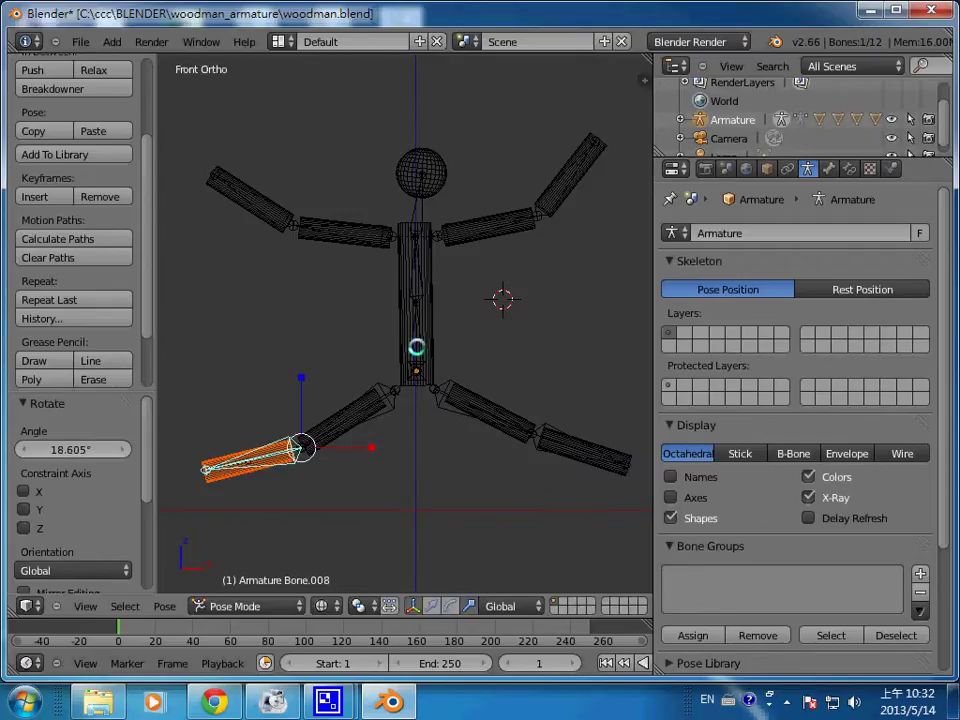
right_click(416, 347)
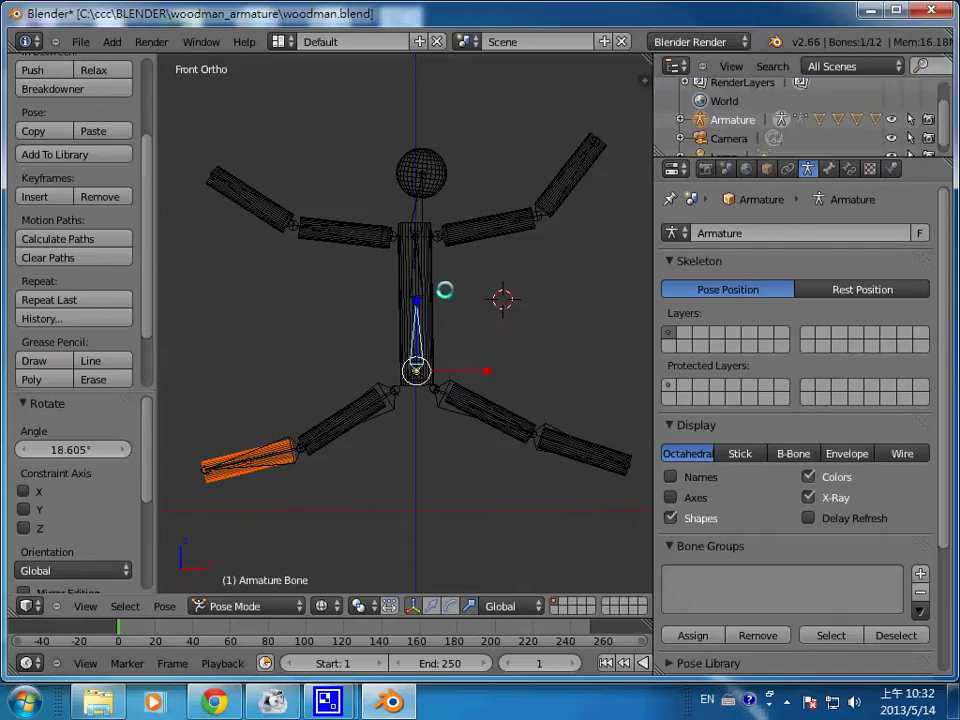
right_click(429, 372)
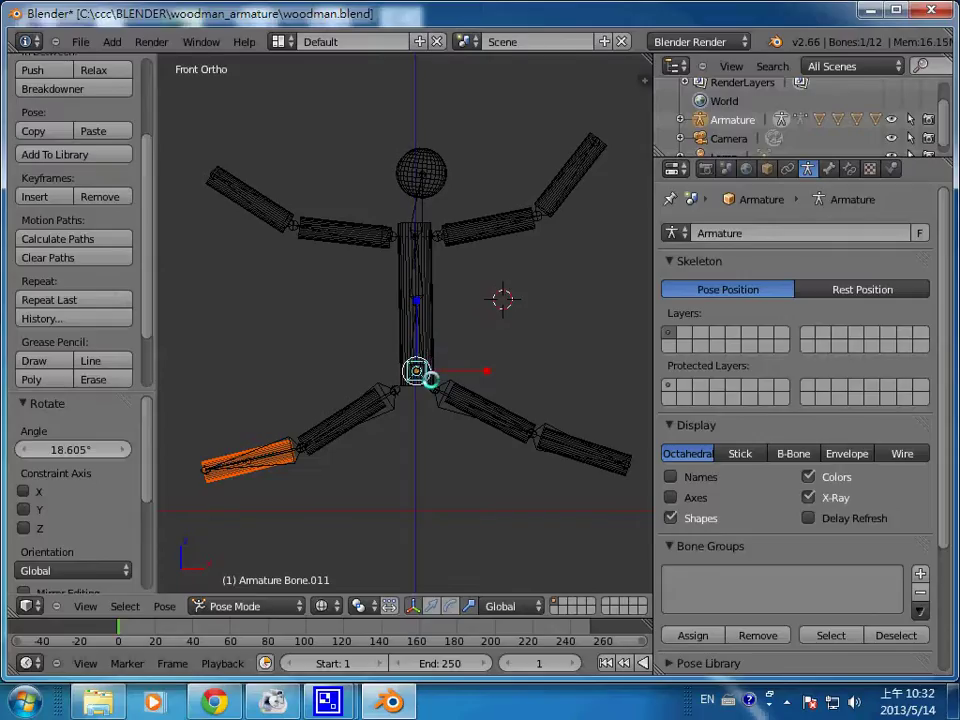
key(Tab)
right_click(428, 333)
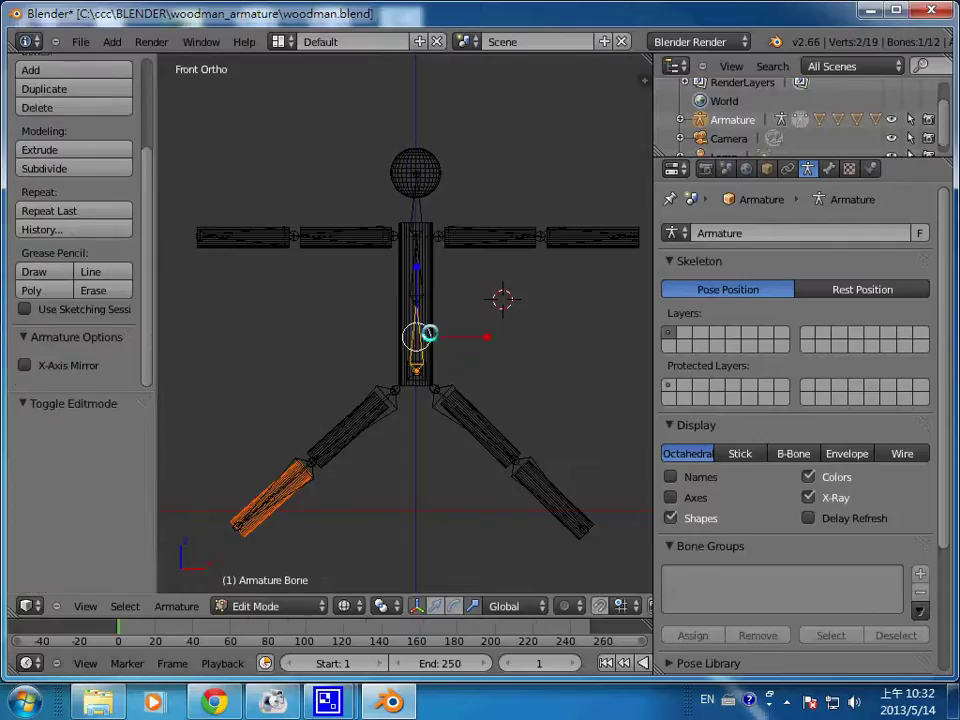
right_click(428, 312)
right_click(422, 332)
right_click(422, 313)
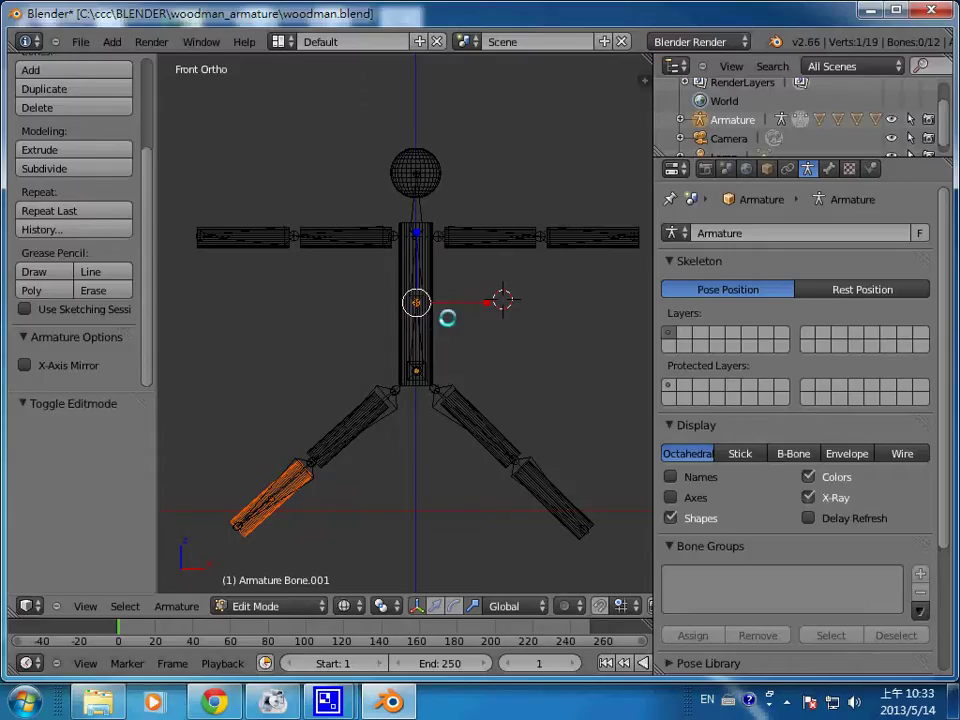
key(e)
click(432, 257)
click(423, 301)
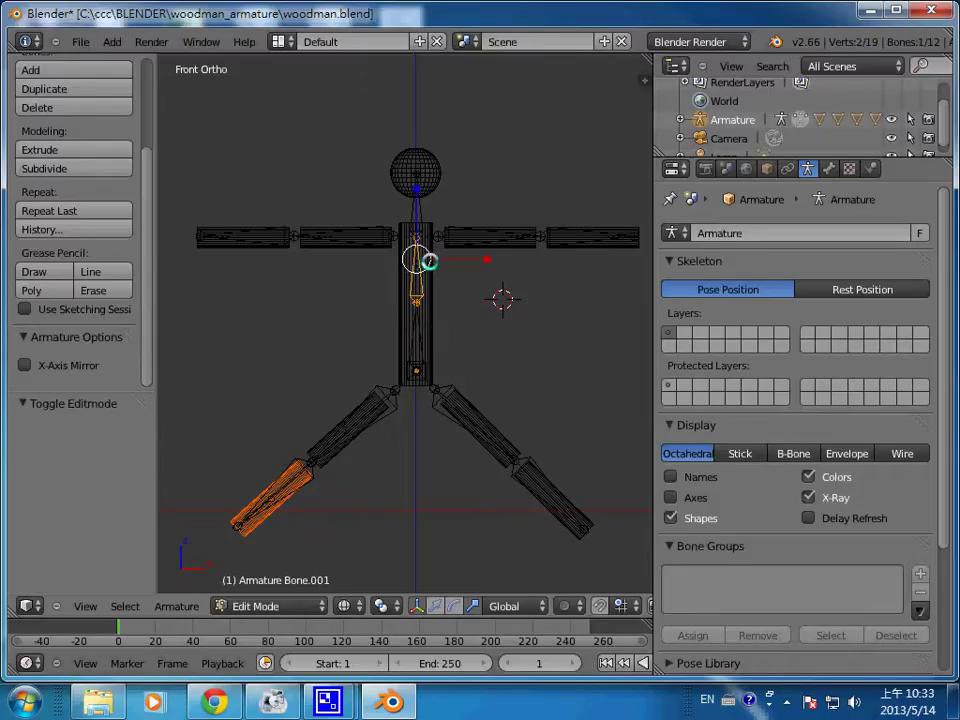
key(a)
right_click(429, 268)
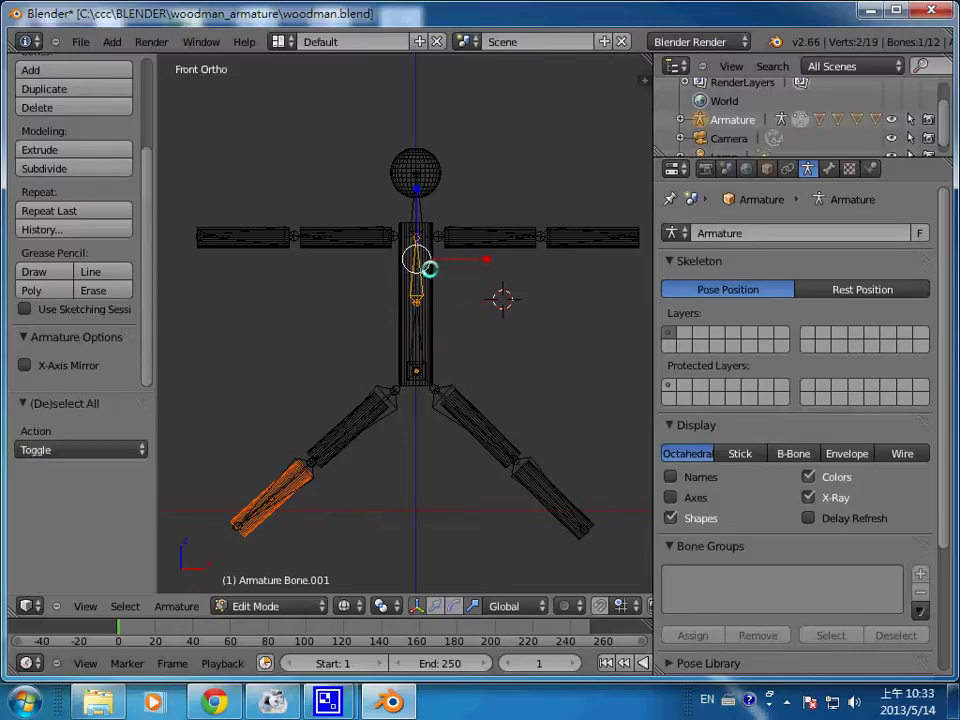
key(a)
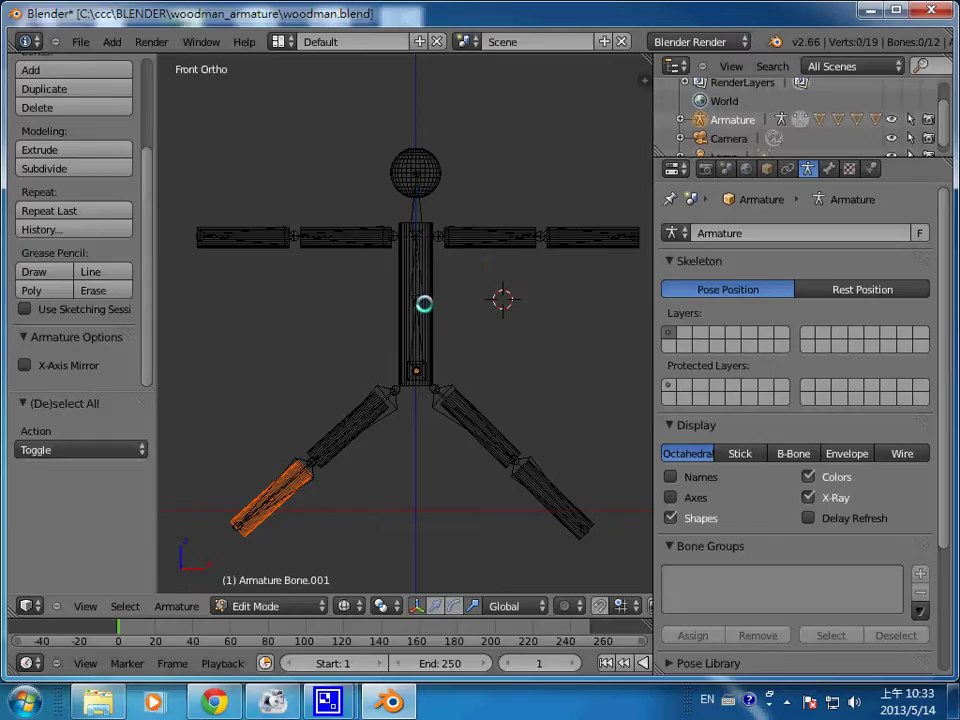
key(ctrl+Tab)
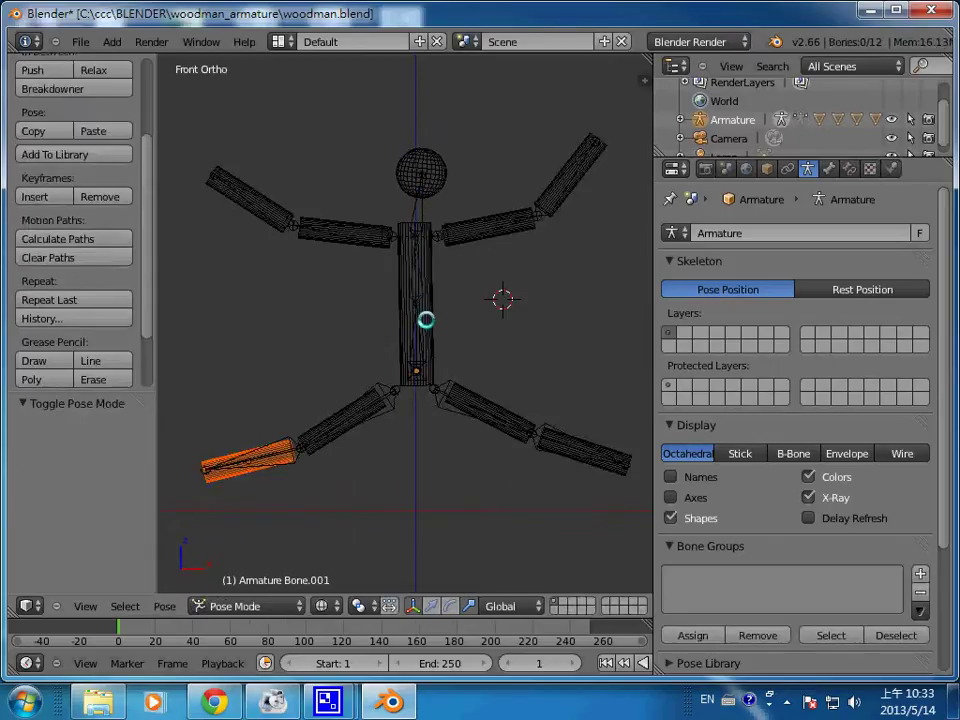
key(Tab)
key(ctrl+Tab)
Select all bones, clear their rotations with Alt+R, then select the torso cylinder in Object Mode
key(a)
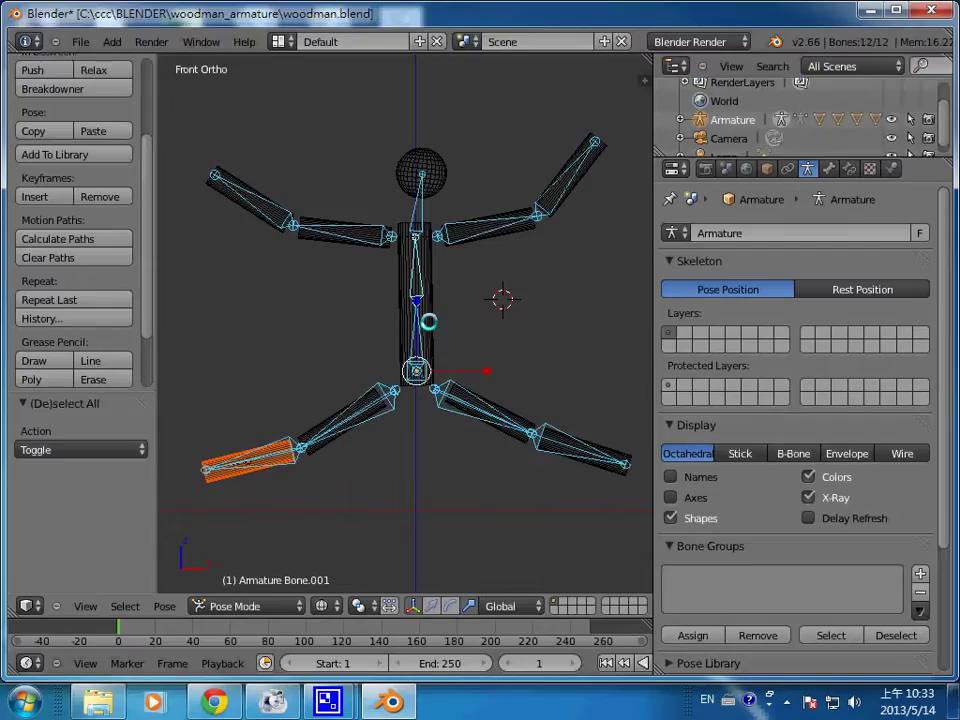
key(alt+r)
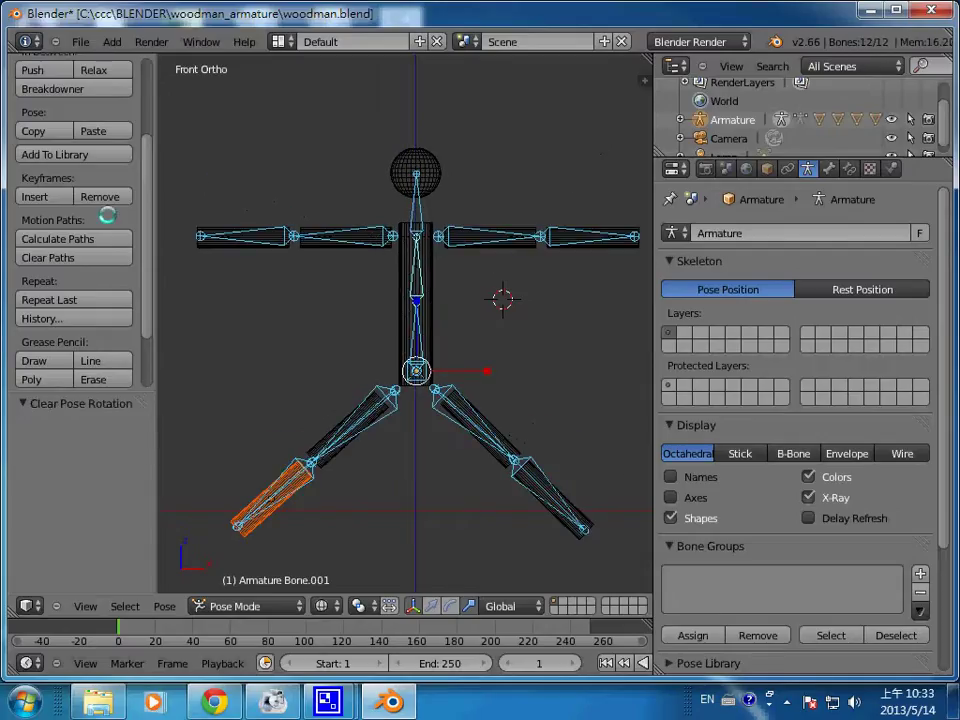
key(Tab)
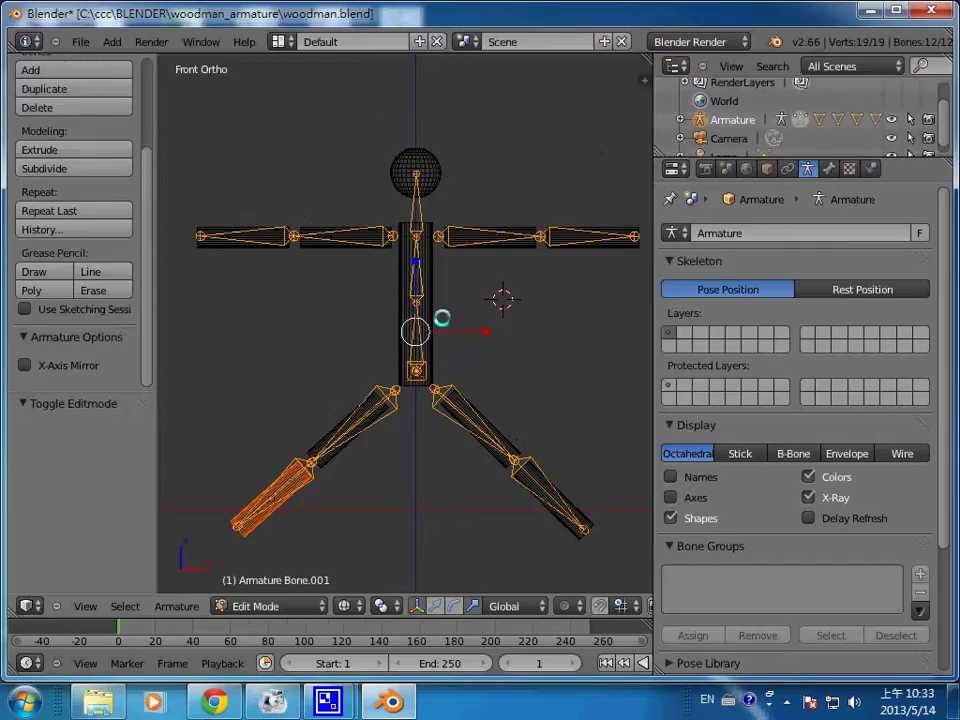
right_click(424, 301)
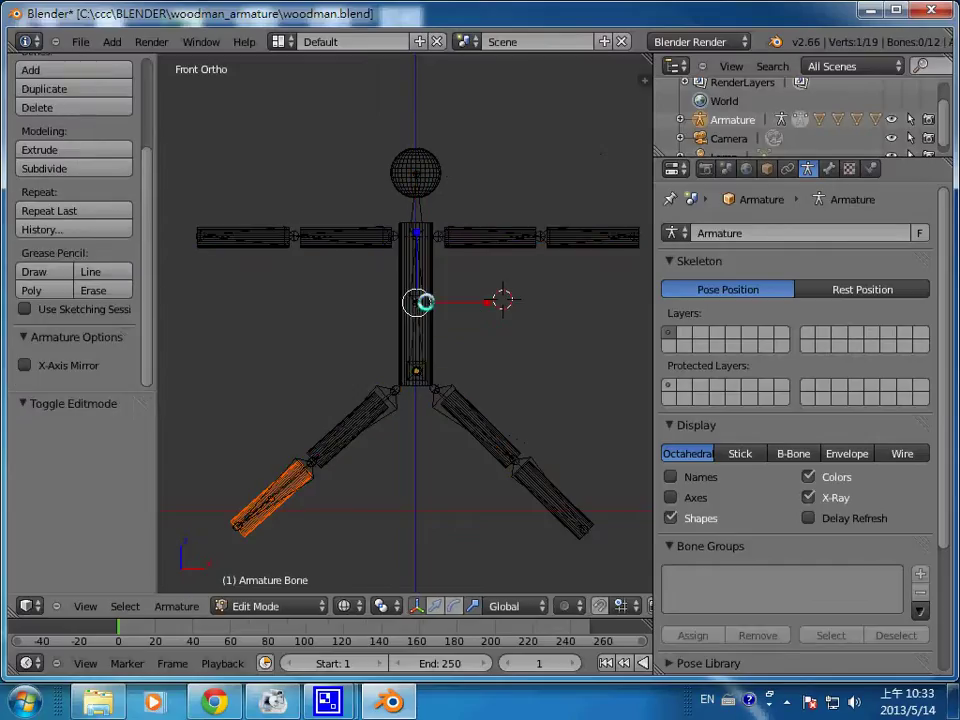
click(292, 606)
click(280, 585)
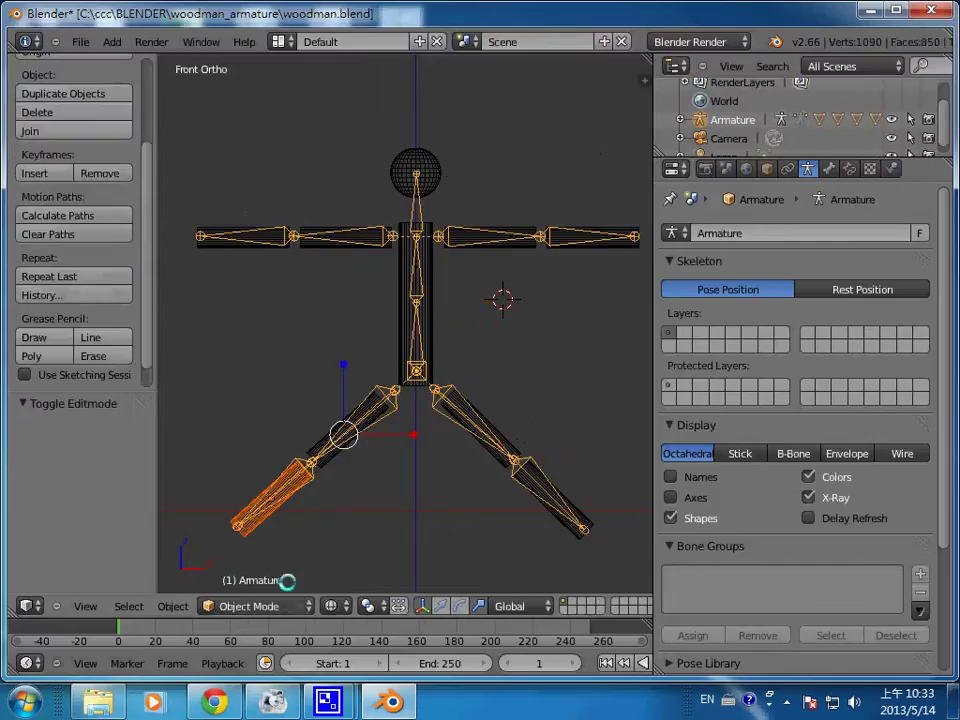
right_click(430, 296)
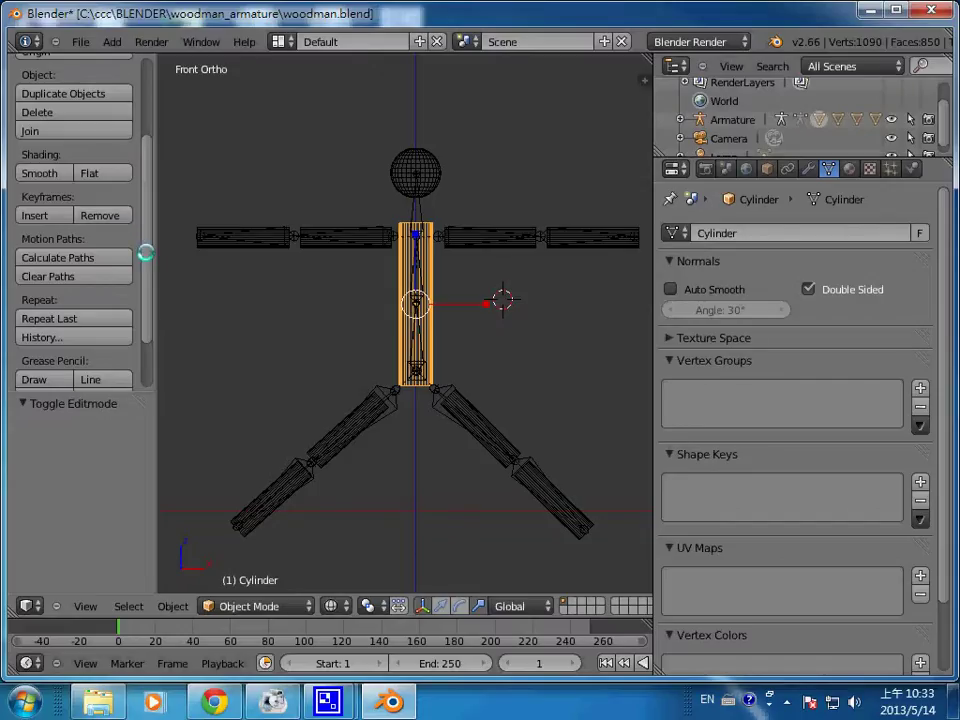
right_click(409, 352)
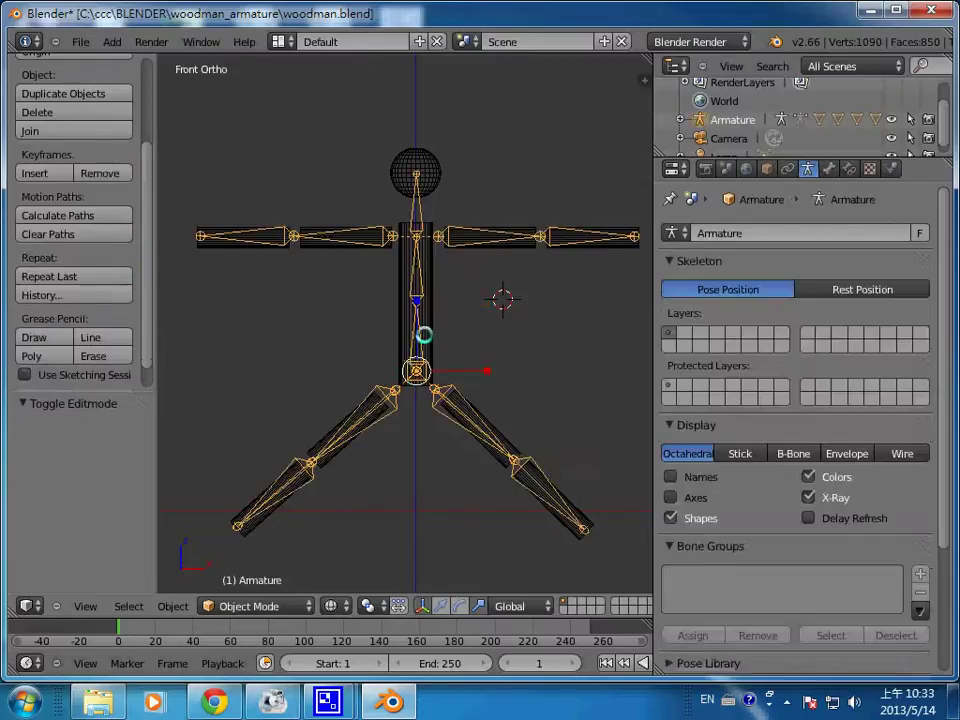
right_click(424, 336)
Enter Edit Mode on the torso and add three loop cuts across the upper and lower torso
key(Tab)
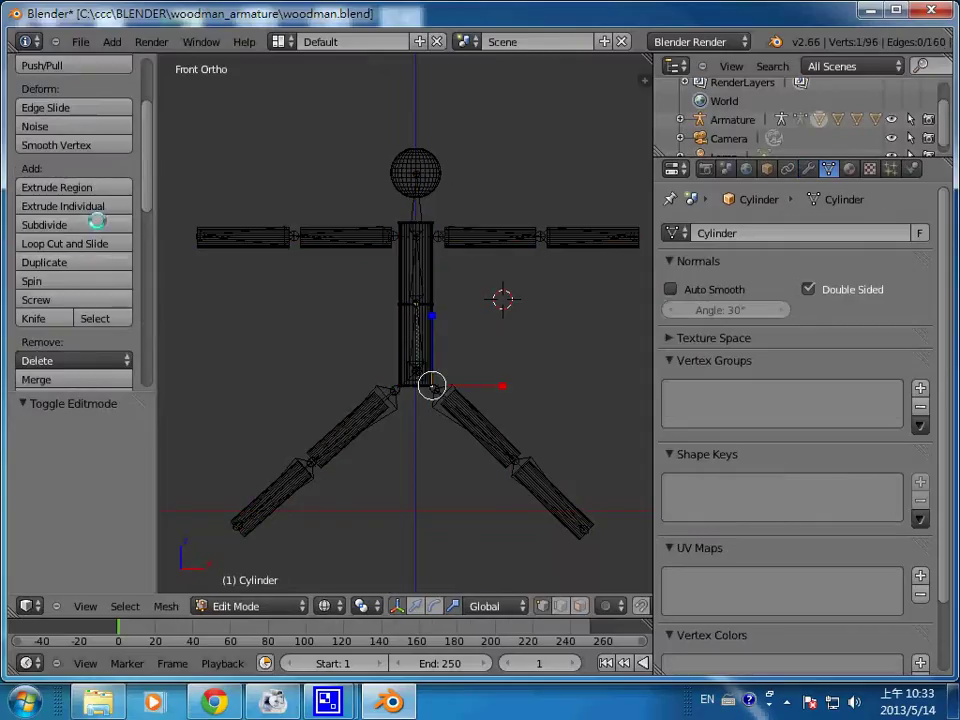
click(92, 244)
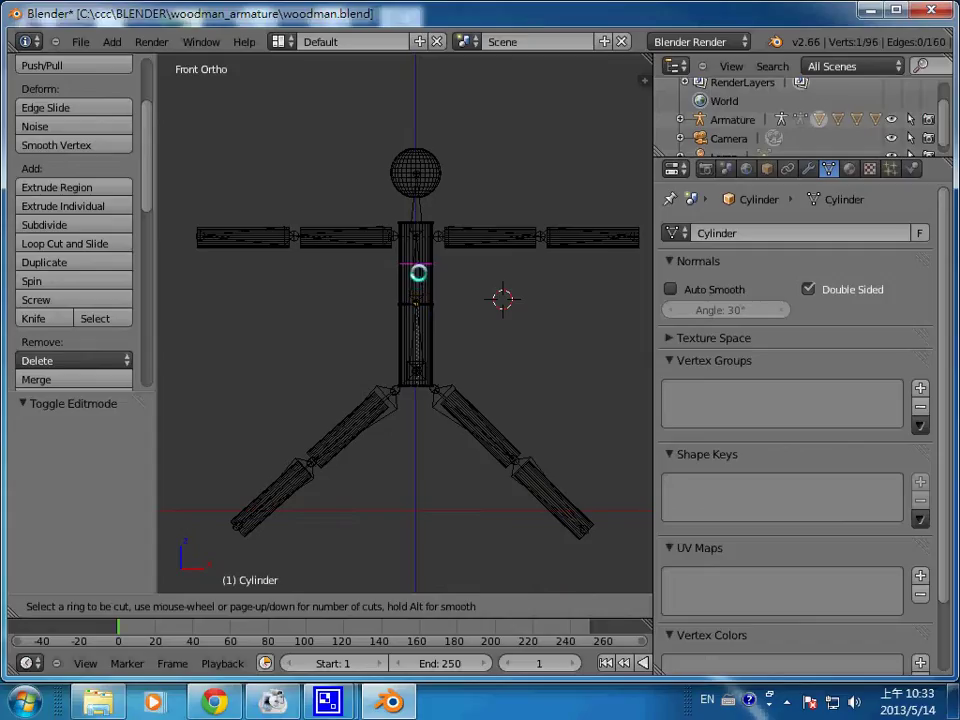
click(418, 272)
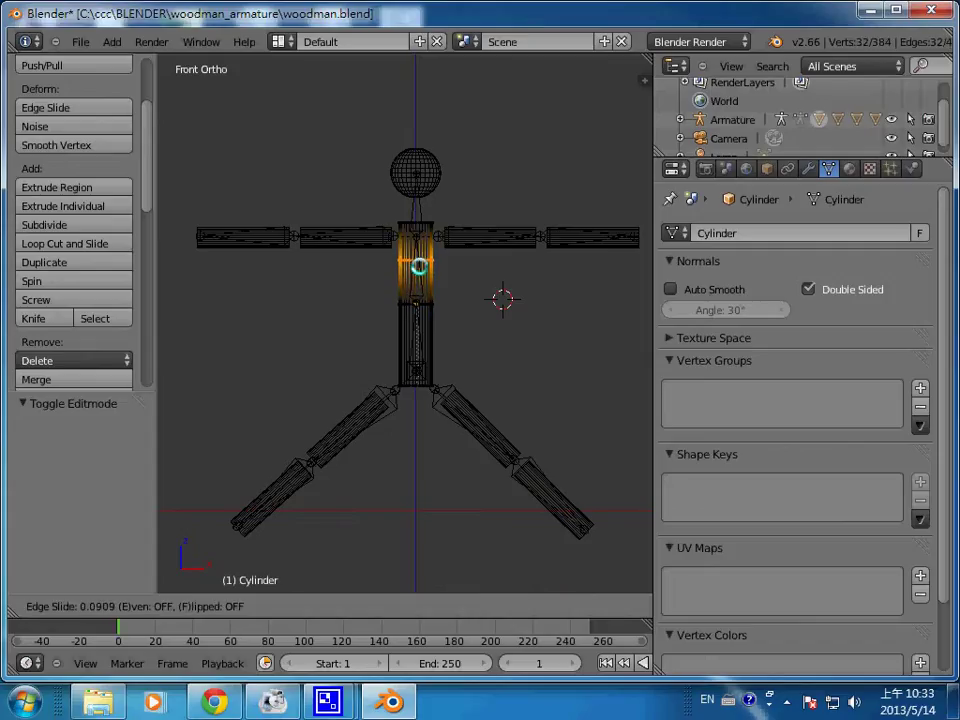
click(416, 268)
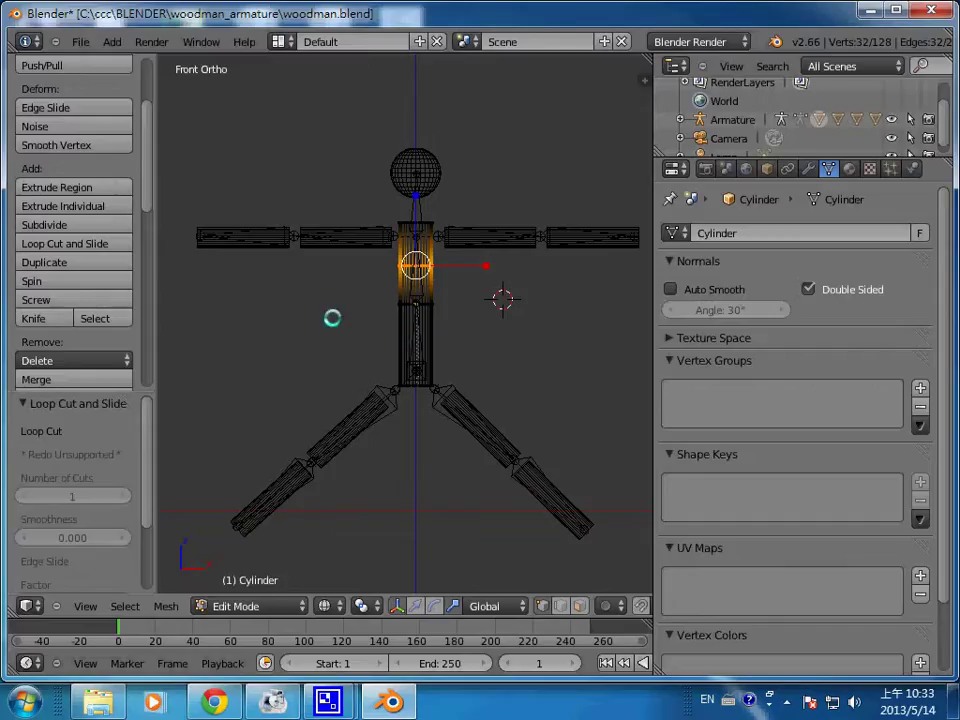
click(50, 243)
click(435, 343)
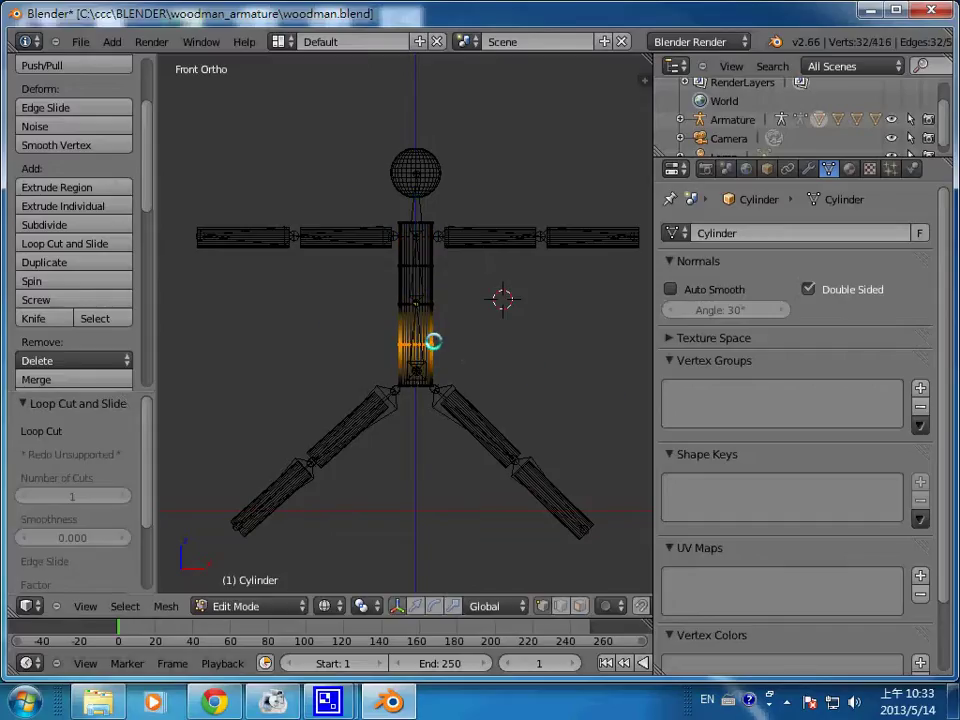
click(433, 341)
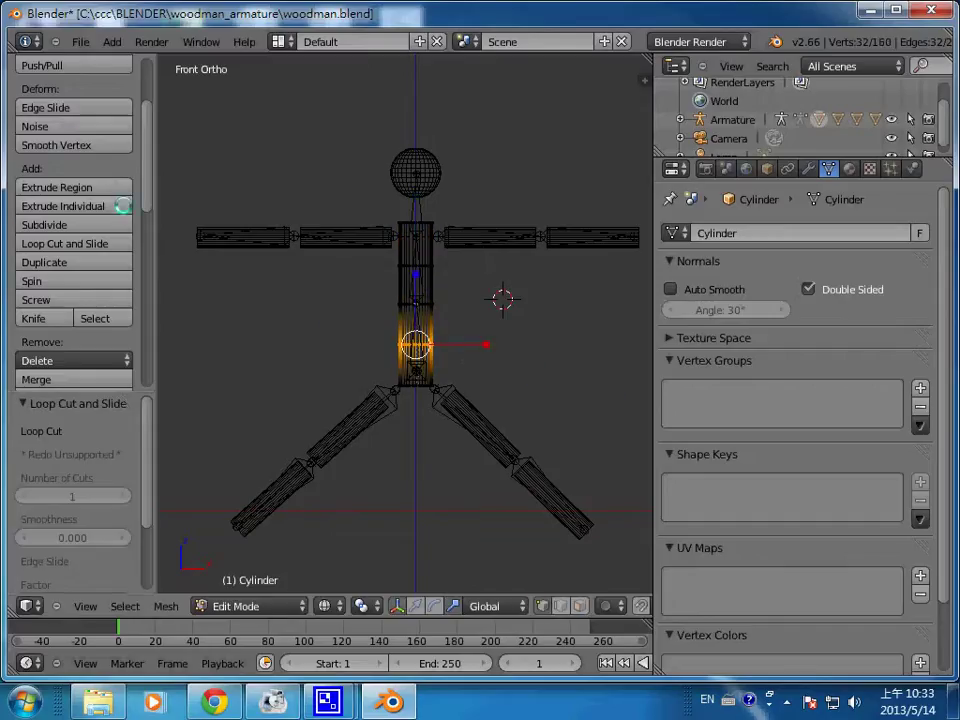
click(88, 240)
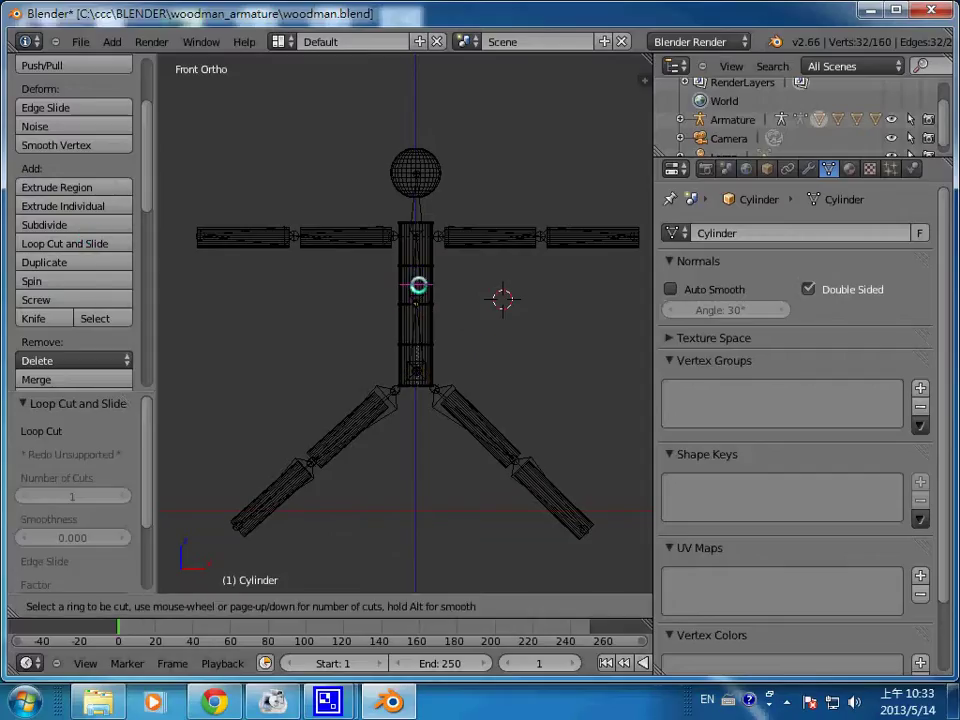
click(416, 253)
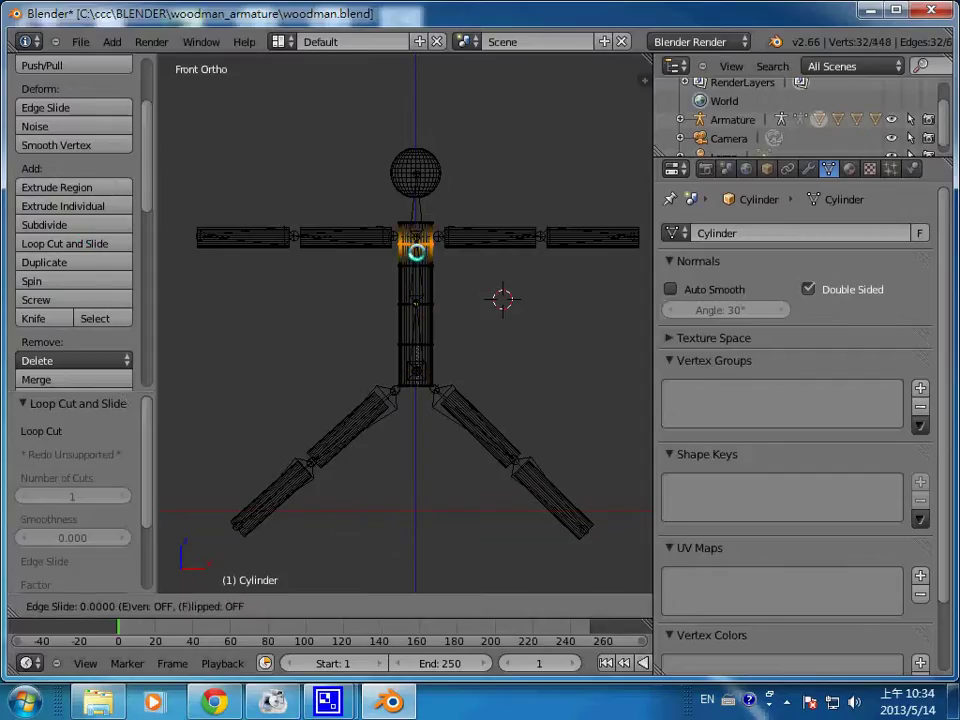
click(416, 249)
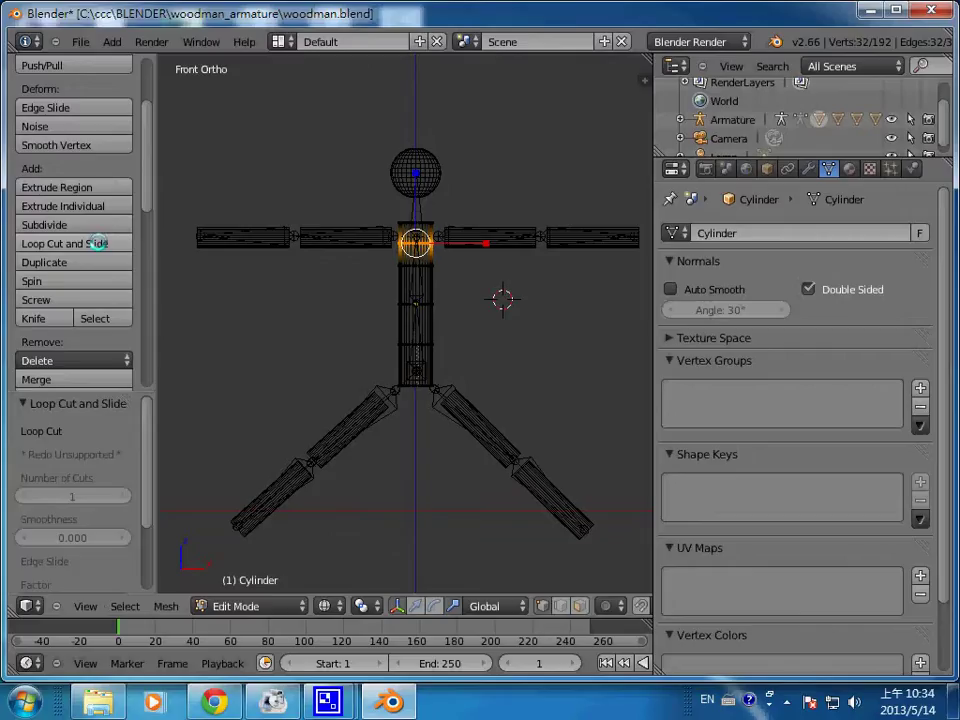
Add three more loop cuts at mid torso, mid-height and near the bottom
click(98, 243)
click(424, 279)
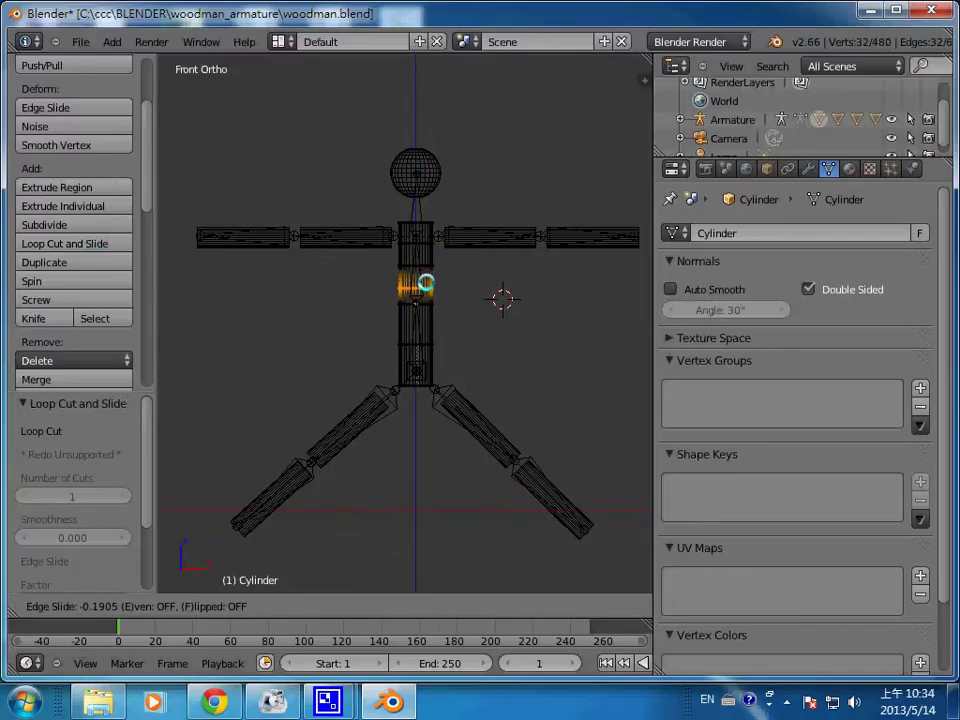
click(426, 282)
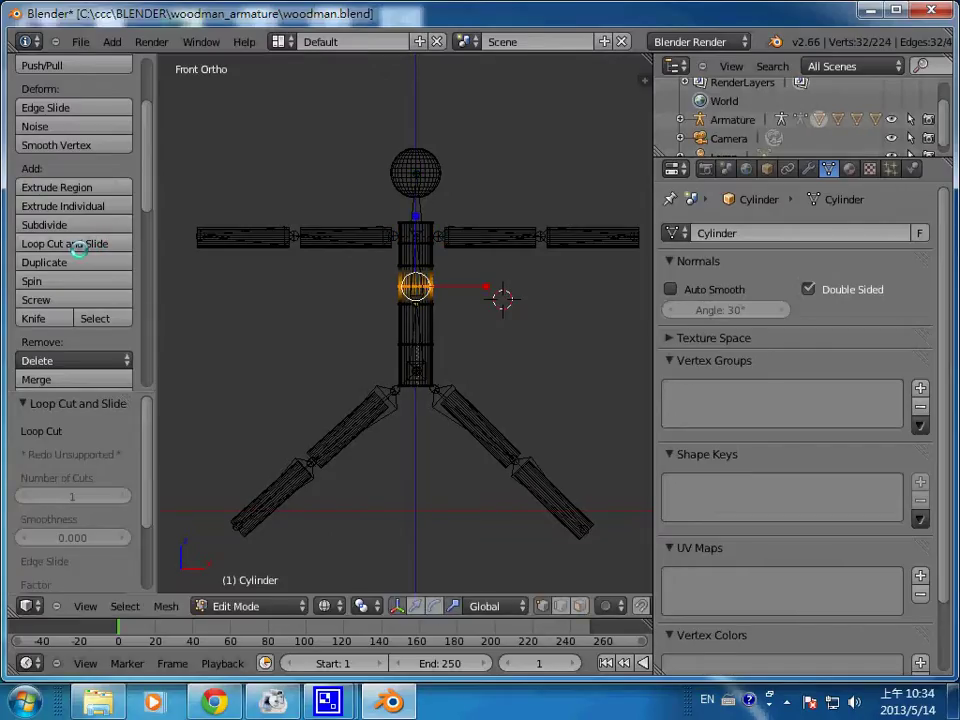
click(82, 243)
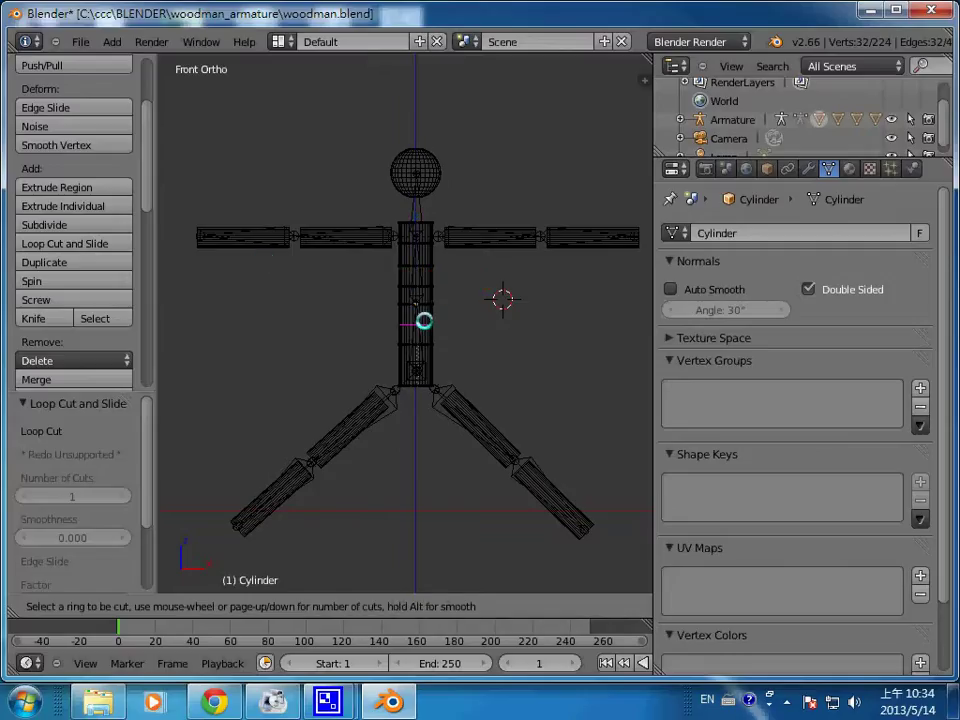
click(424, 320)
click(416, 322)
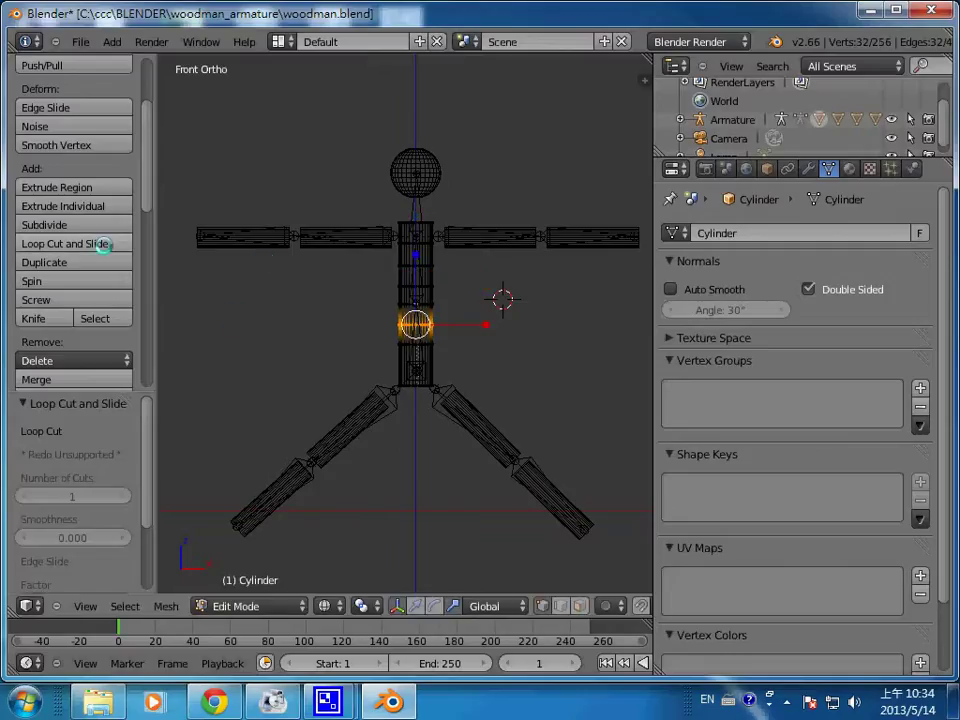
click(103, 244)
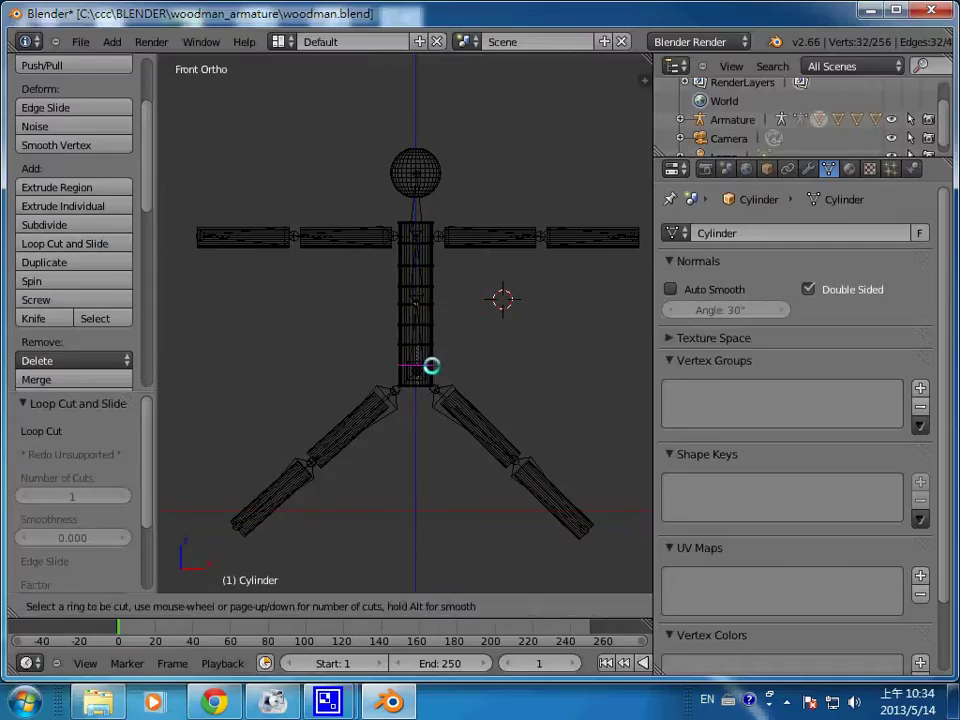
click(431, 366)
click(428, 366)
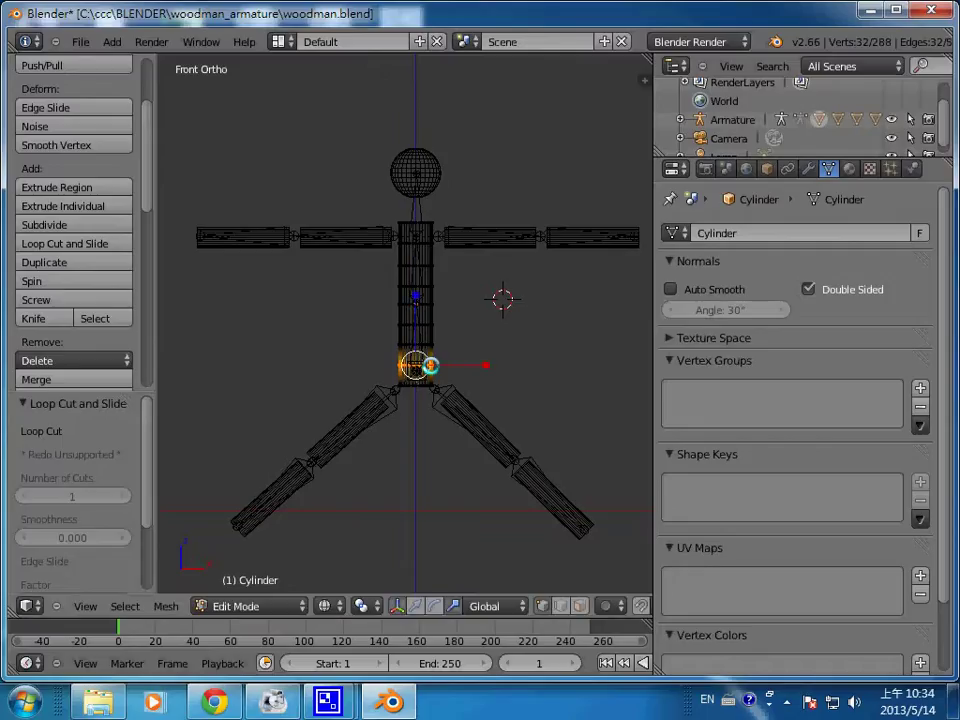
Reposition the 3D cursor, pick torso vertices, then return to Object Mode with the armature selected
click(581, 386)
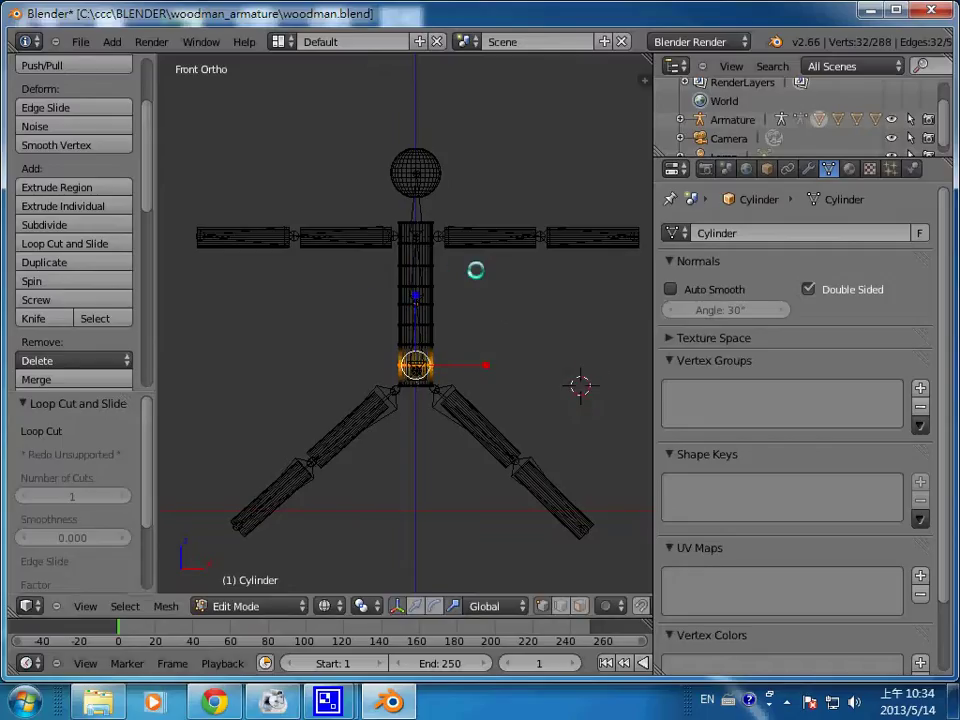
click(476, 270)
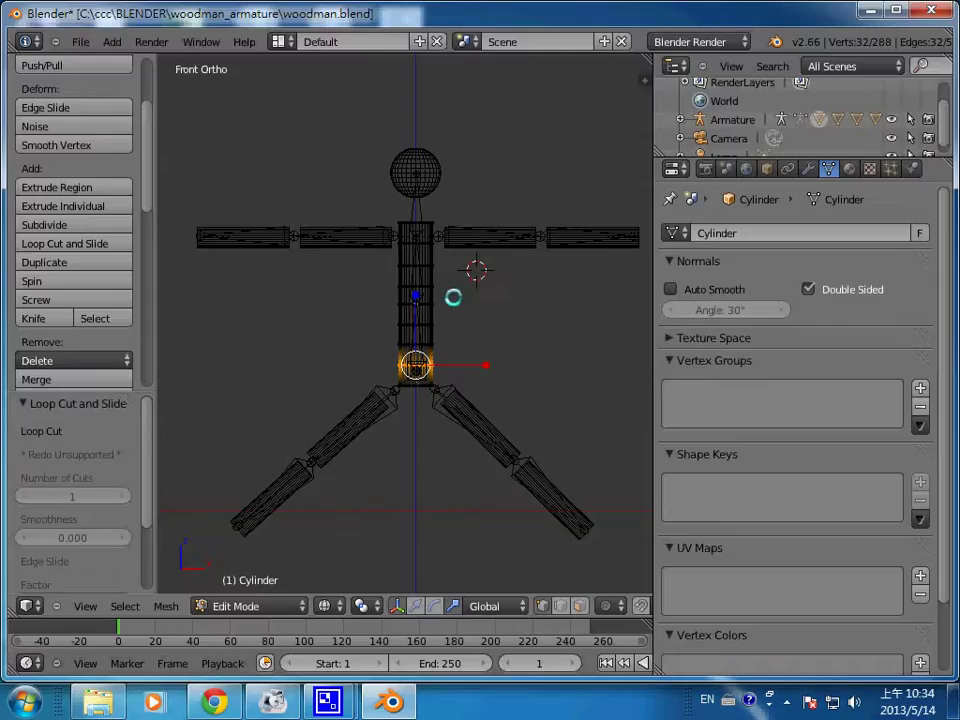
click(483, 318)
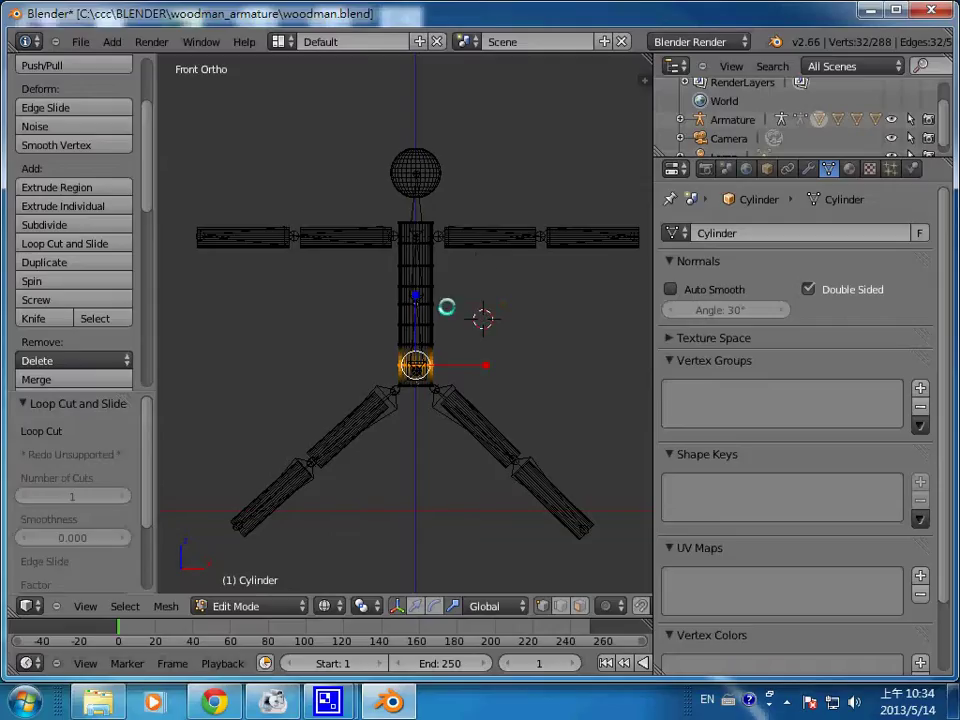
right_click(446, 307)
right_click(418, 344)
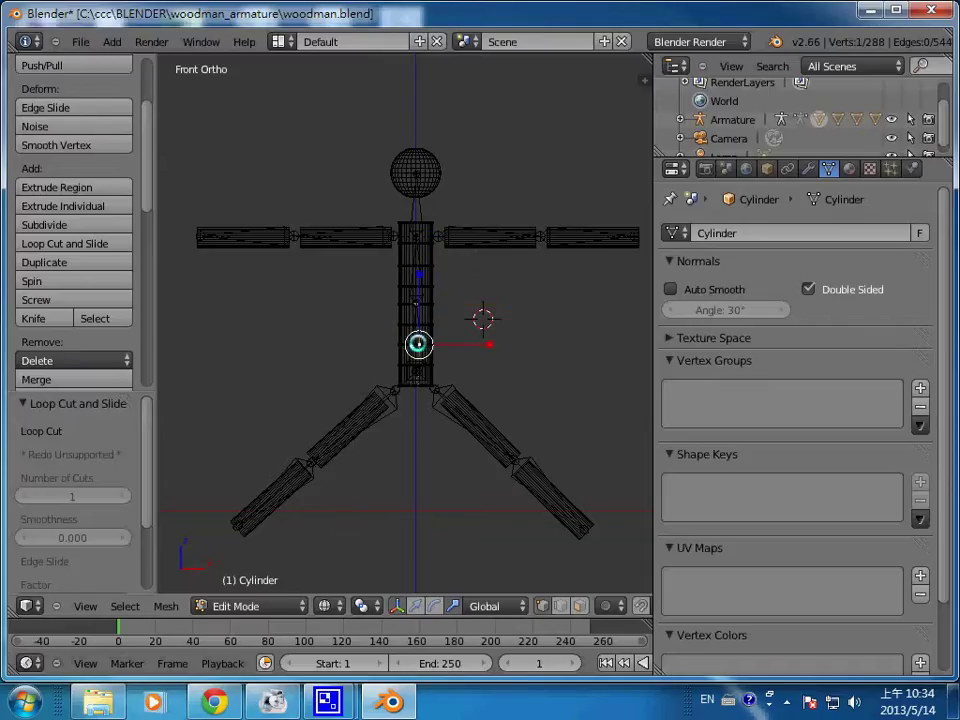
key(Tab)
right_click(421, 344)
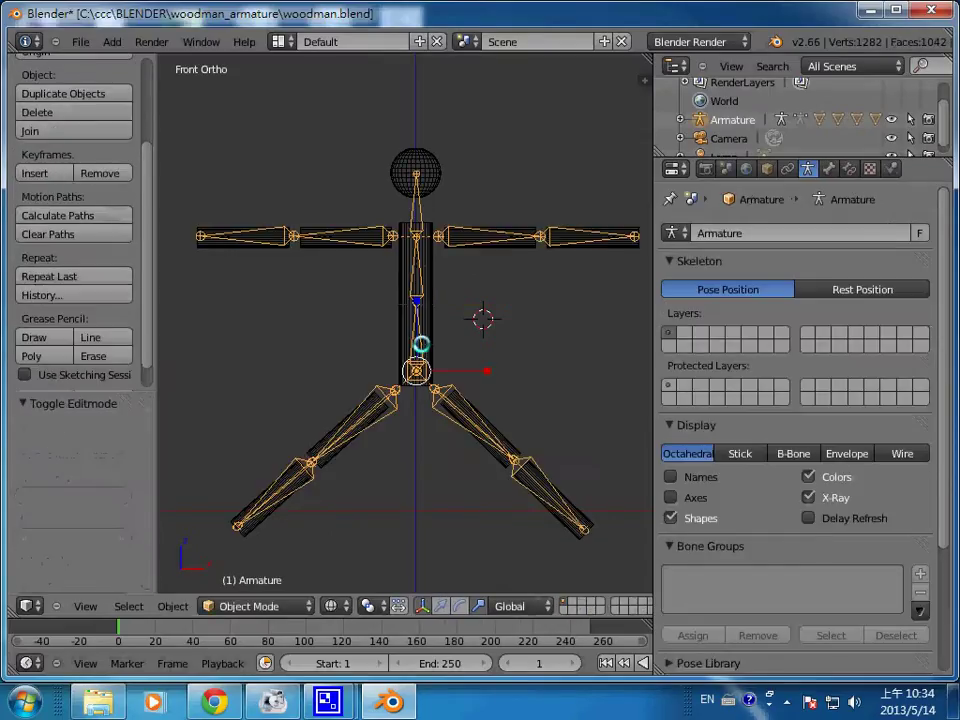
Select the torso cylinder with the armature active and switch to Pose Mode
right_click(426, 326)
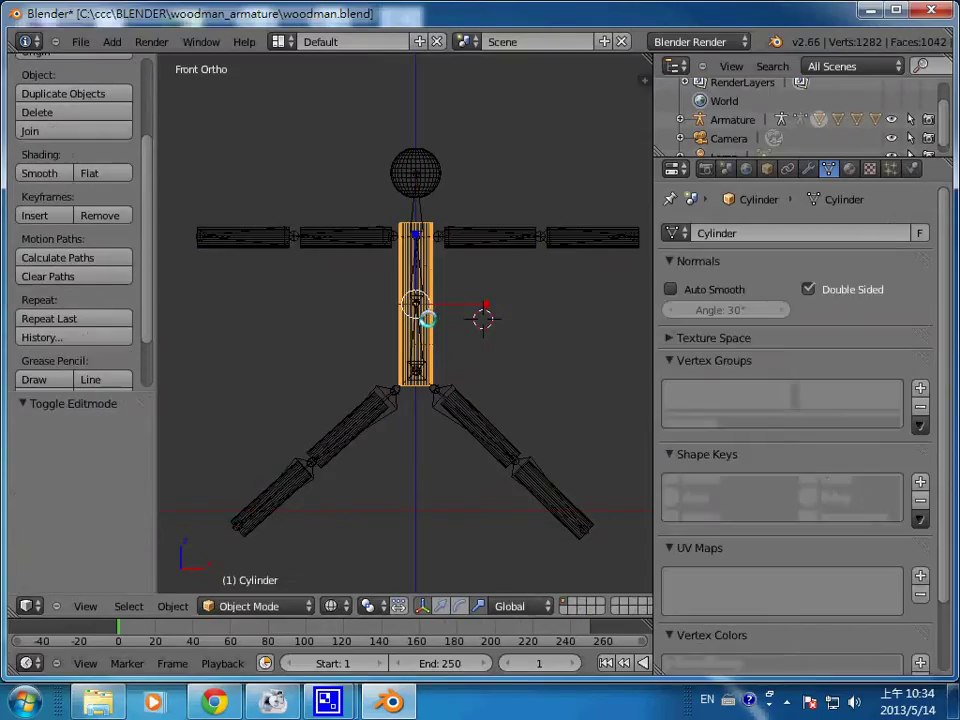
right_click(419, 288)
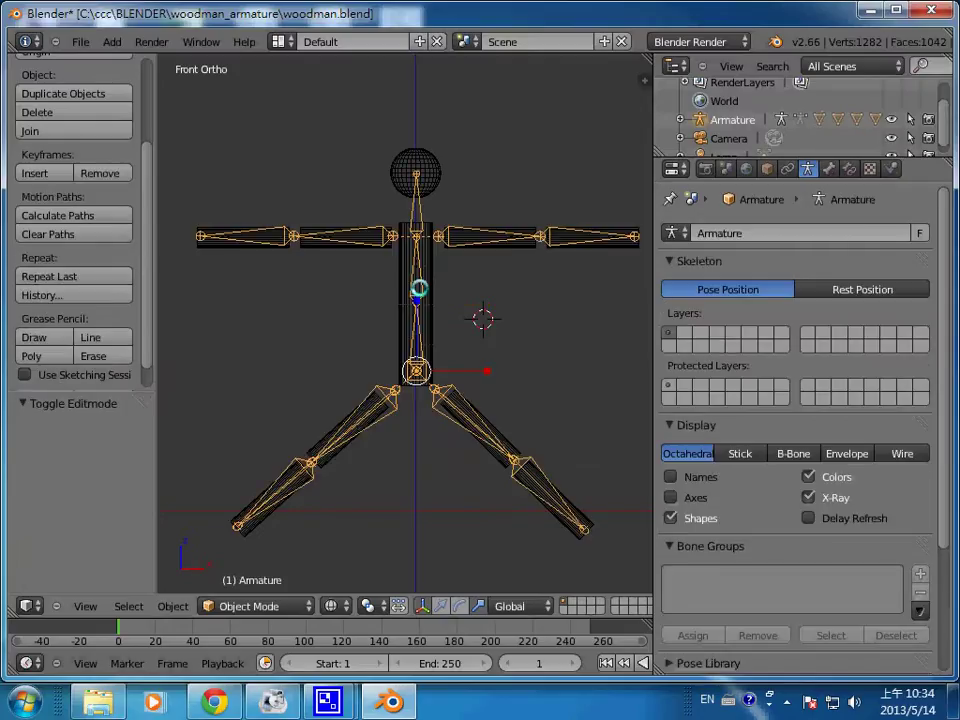
right_click(431, 251)
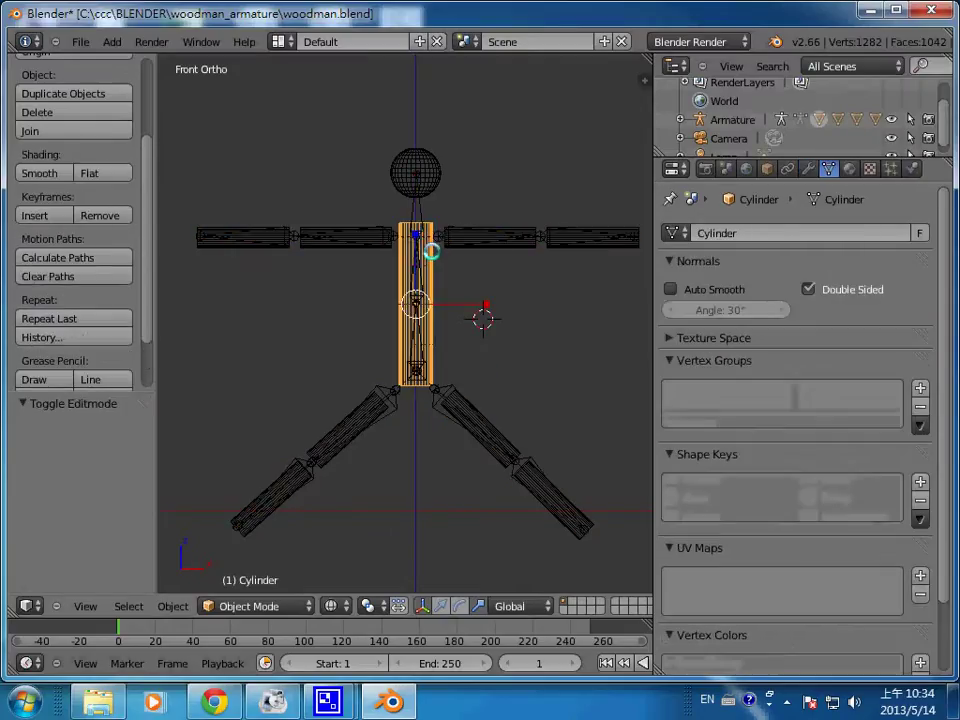
shift+right_click(415, 202)
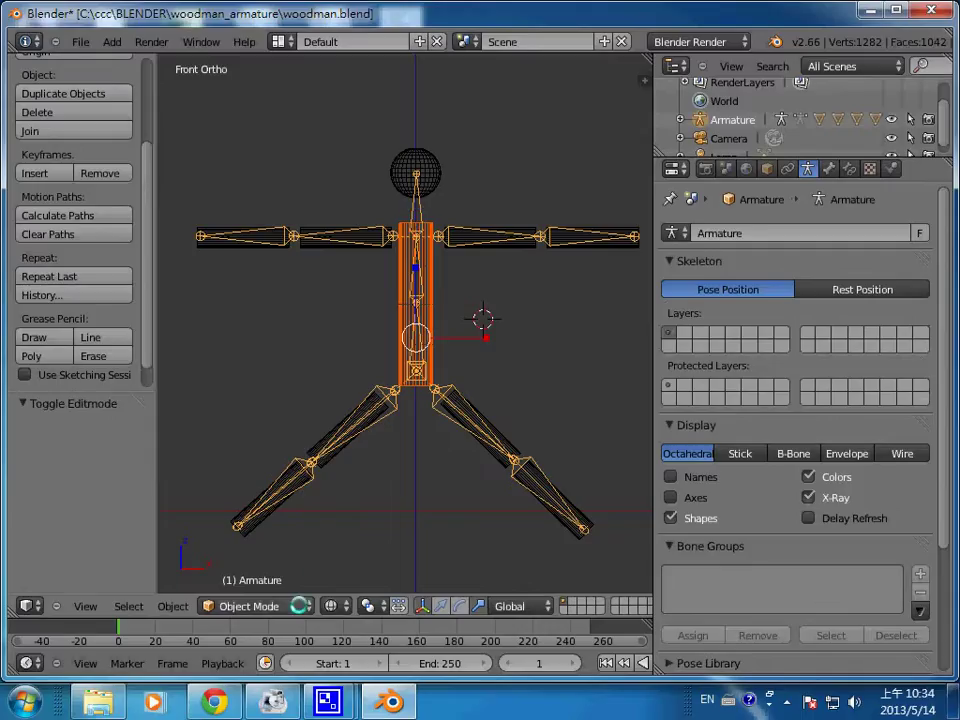
click(258, 606)
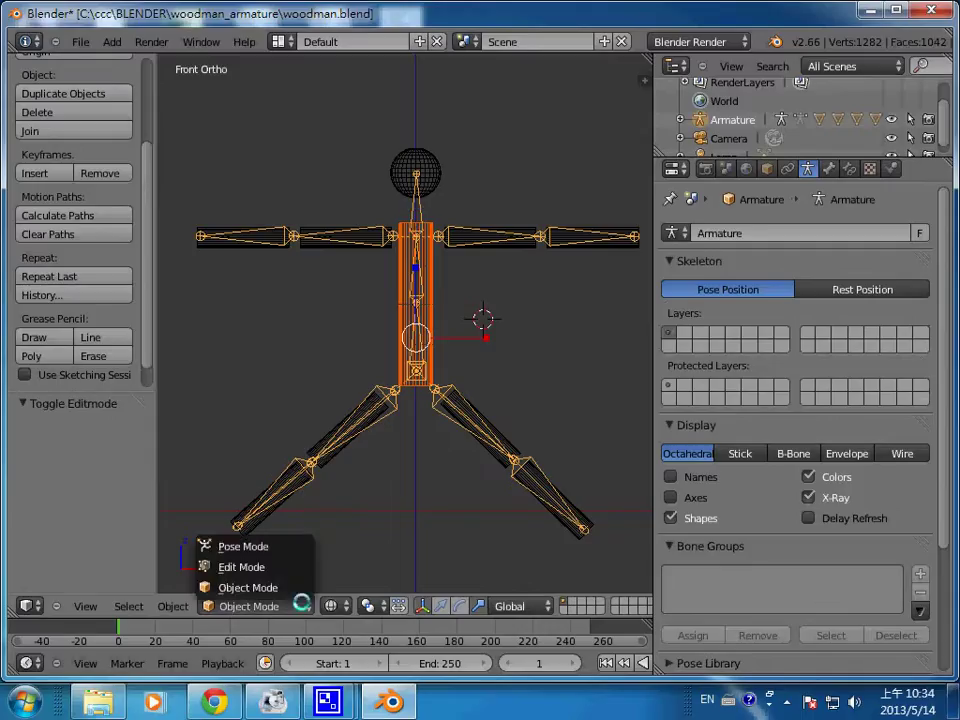
click(298, 546)
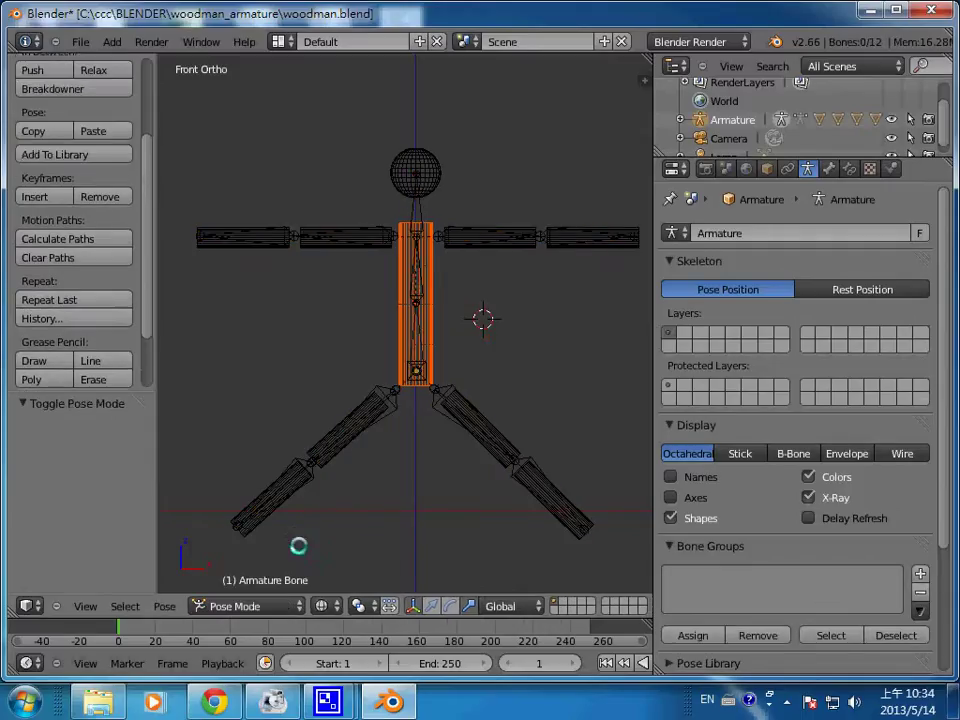
Select the lower spine bone and parent the torso to the armature With Envelope Weights
click(417, 280)
shift+click(416, 346)
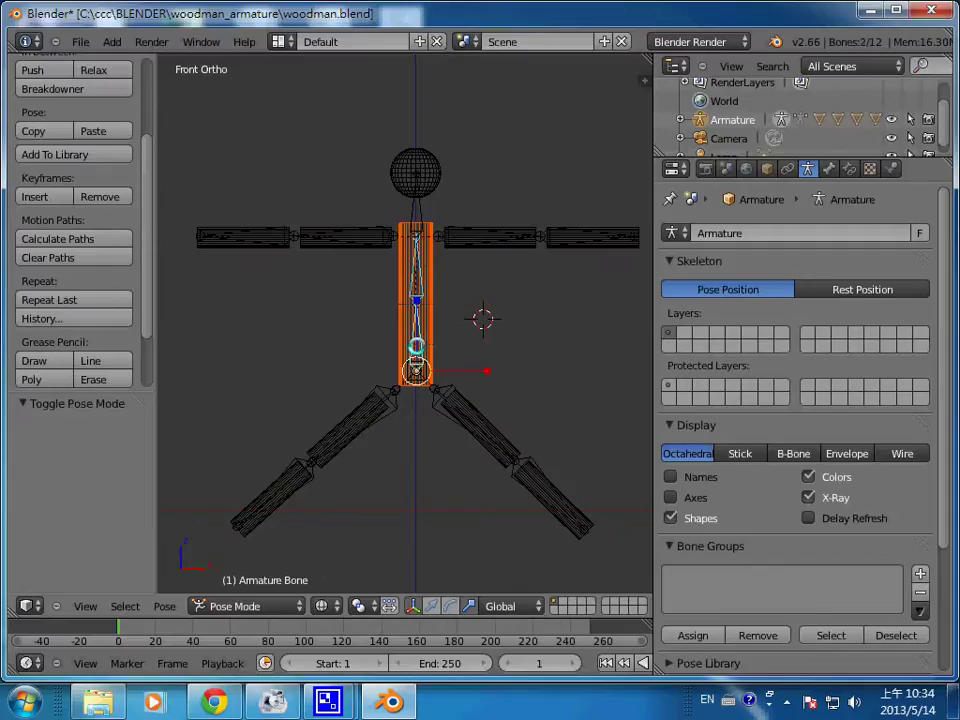
key(ctrl+p)
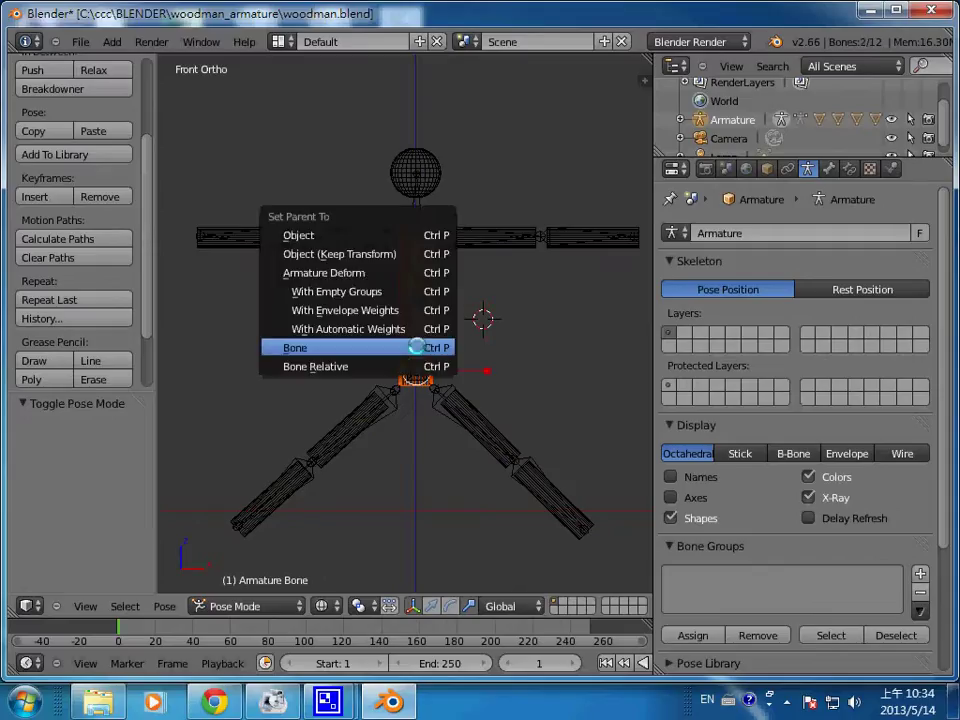
key(Up)
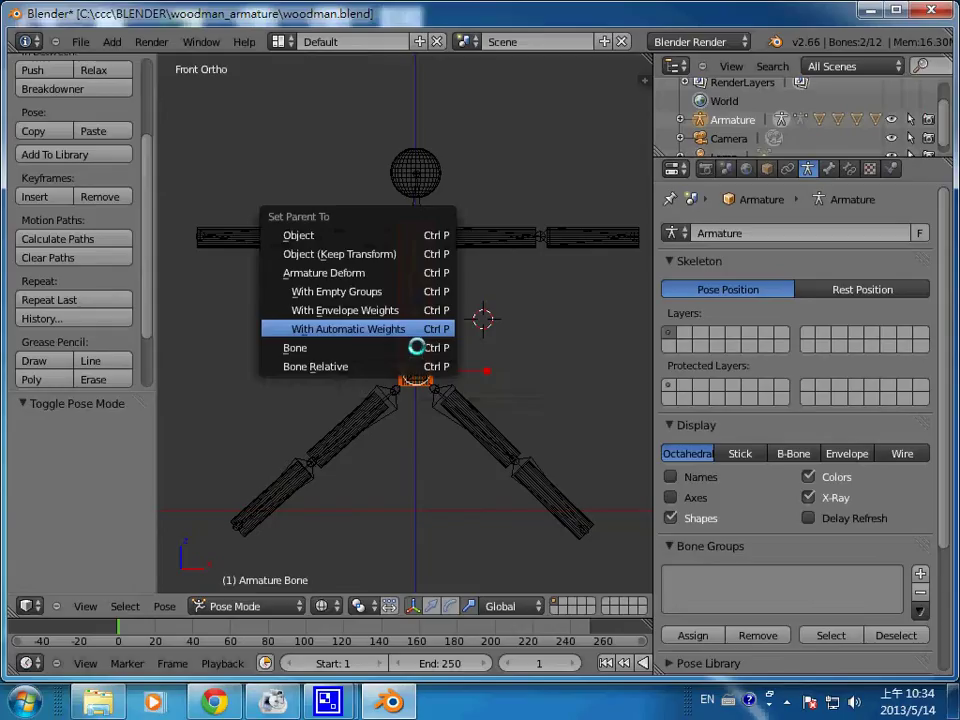
key(Up)
key(Return)
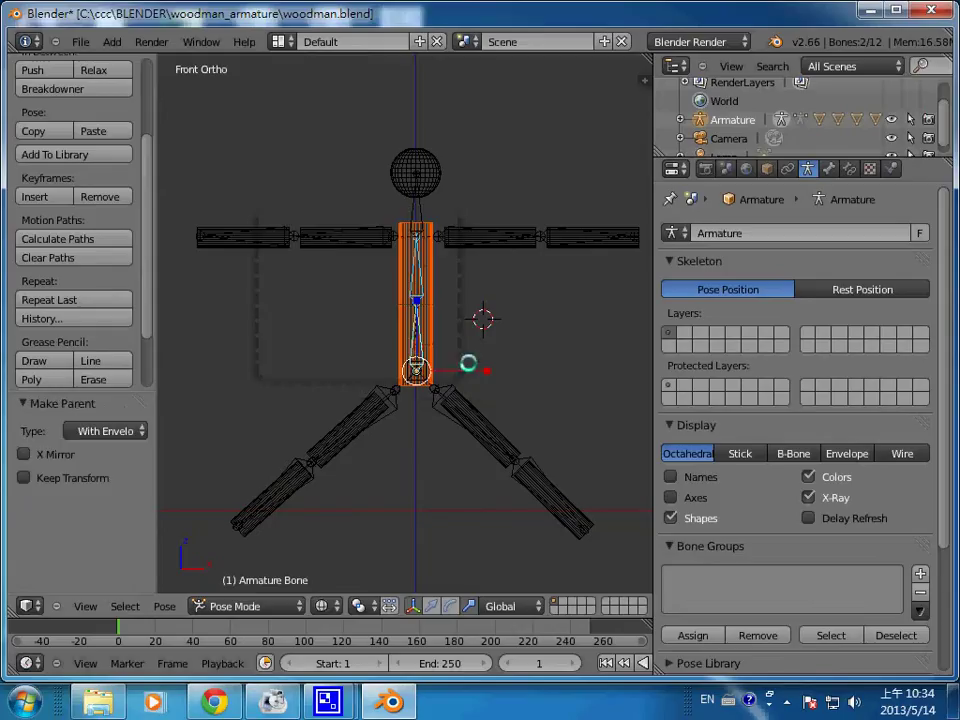
click(557, 330)
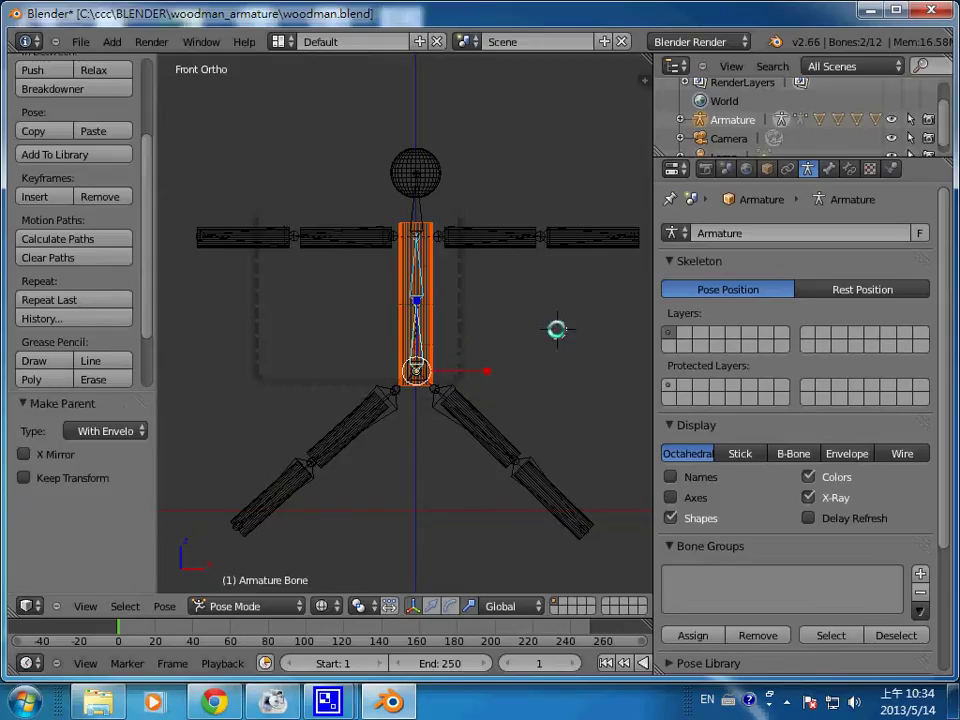
right_click(421, 254)
right_click(420, 221)
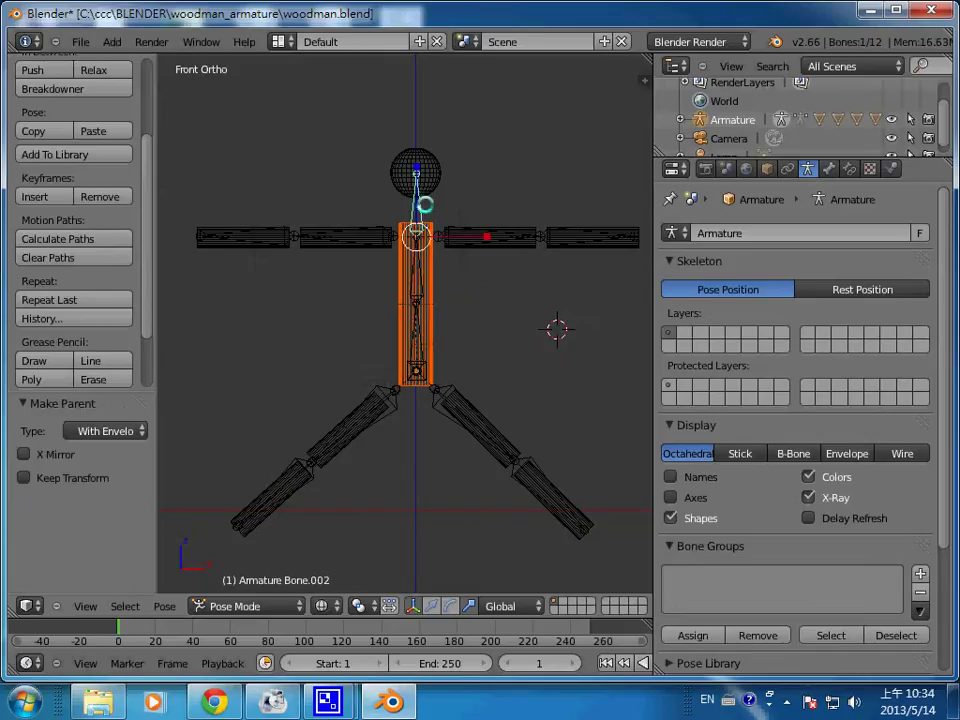
key(r)
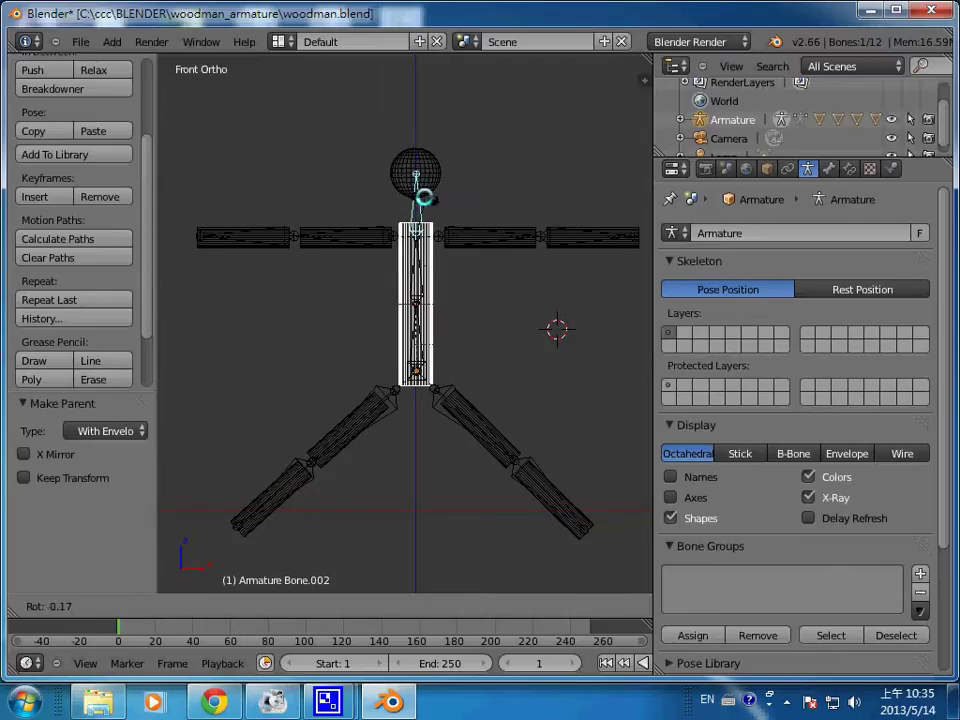
click(419, 197)
right_click(421, 200)
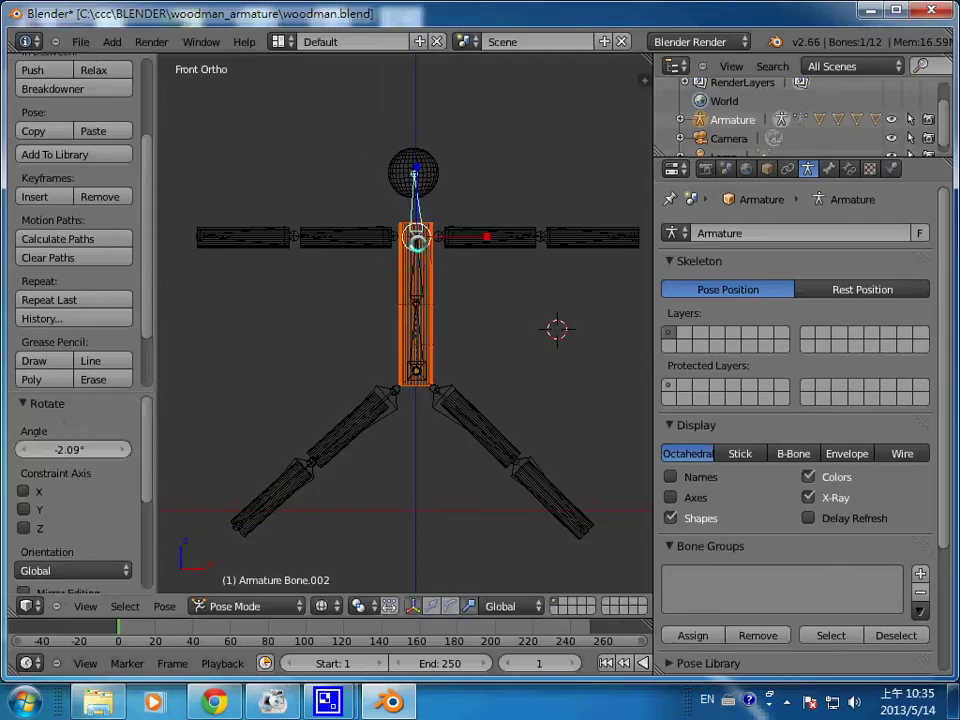
key(r)
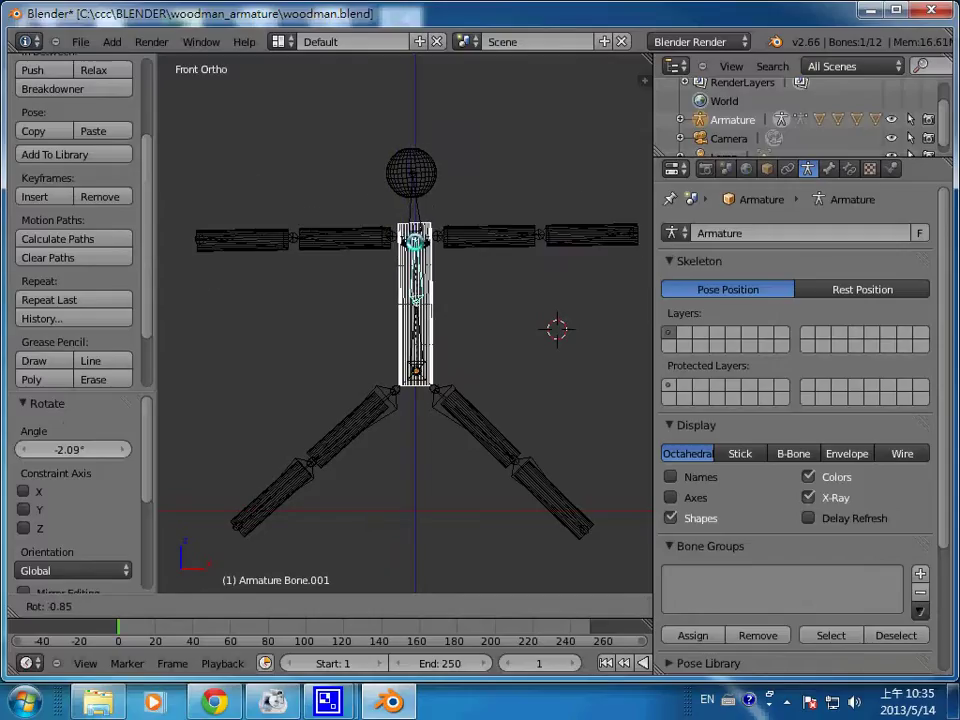
click(413, 300)
right_click(415, 366)
key(r)
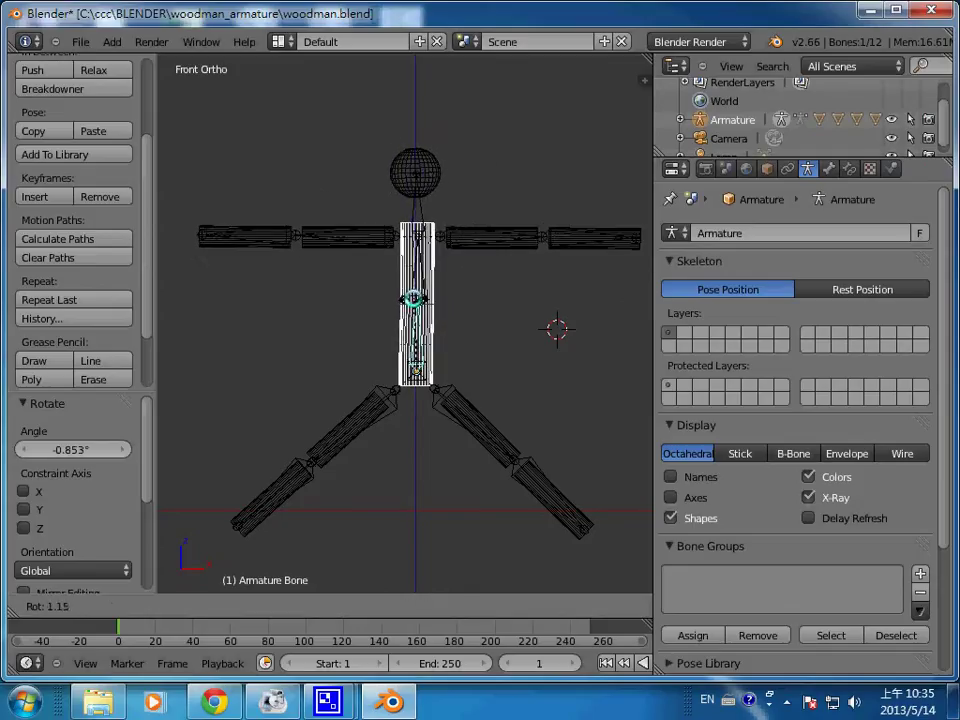
key(Return)
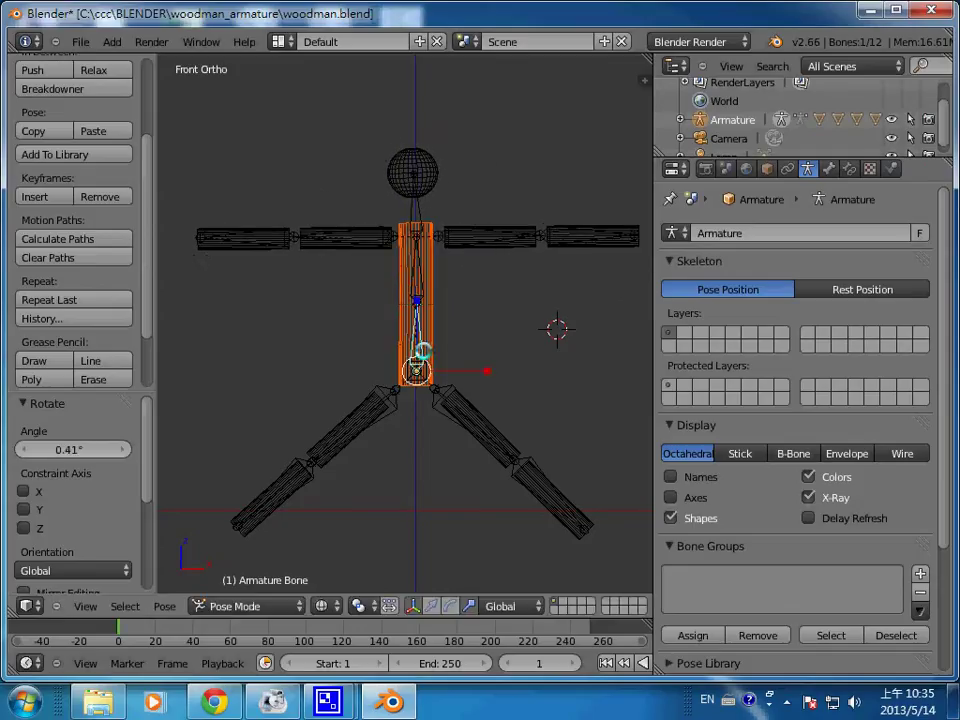
right_click(470, 238)
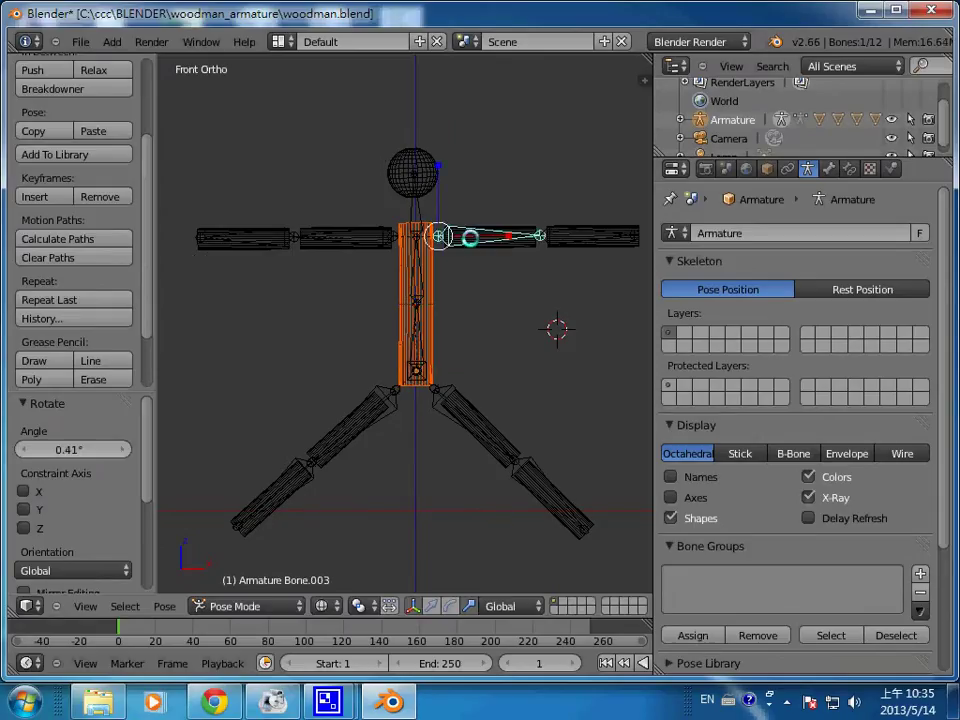
key(r)
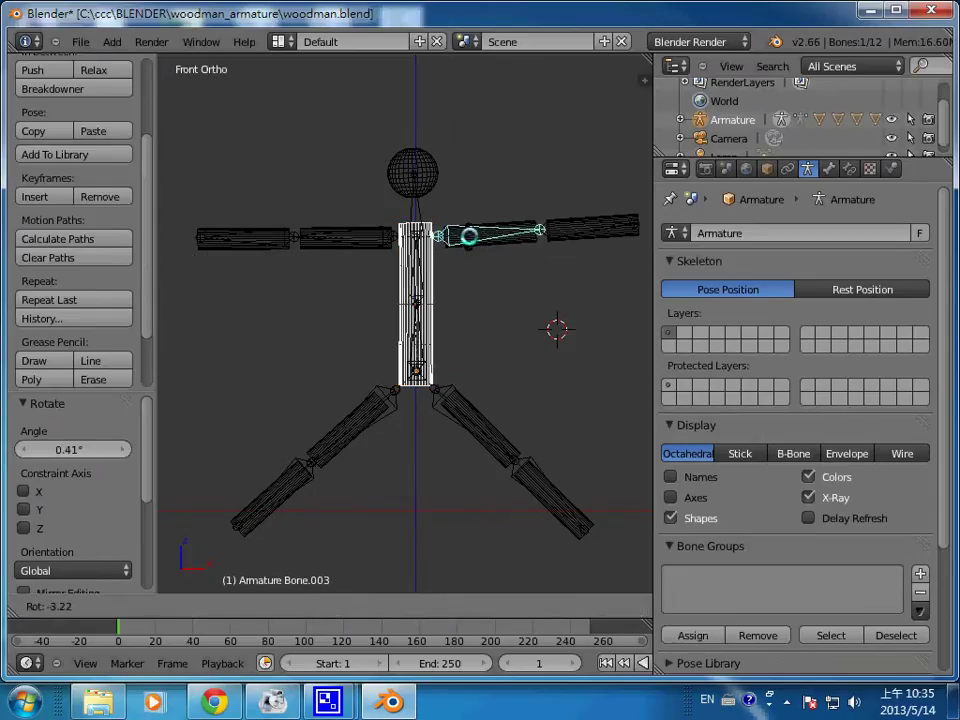
key(Return)
right_click(347, 233)
key(r)
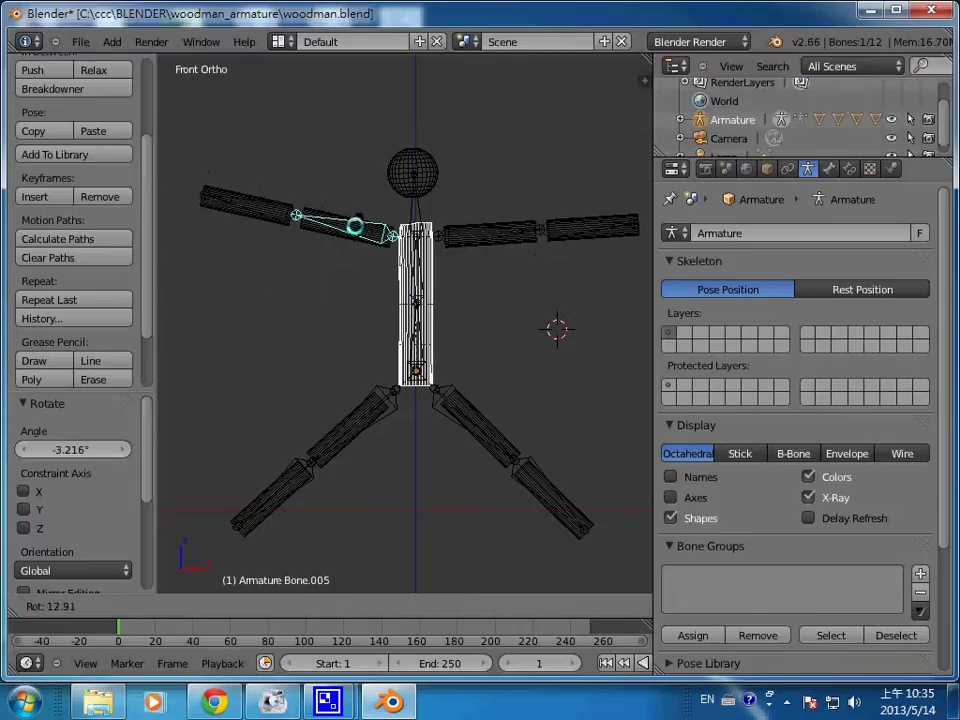
click(354, 238)
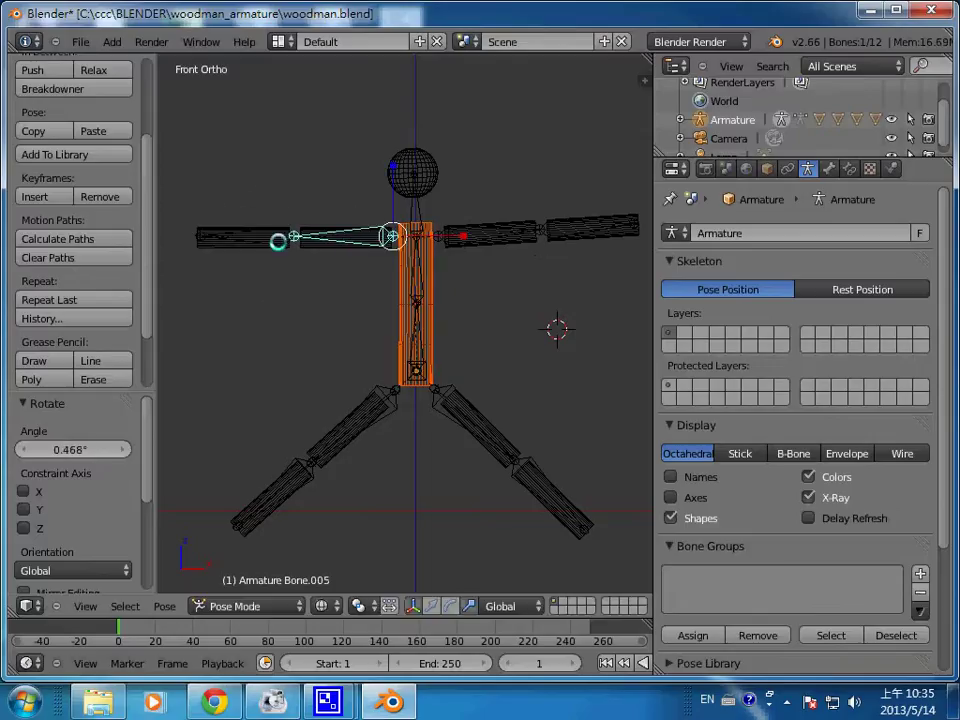
right_click(278, 240)
key(r)
click(276, 240)
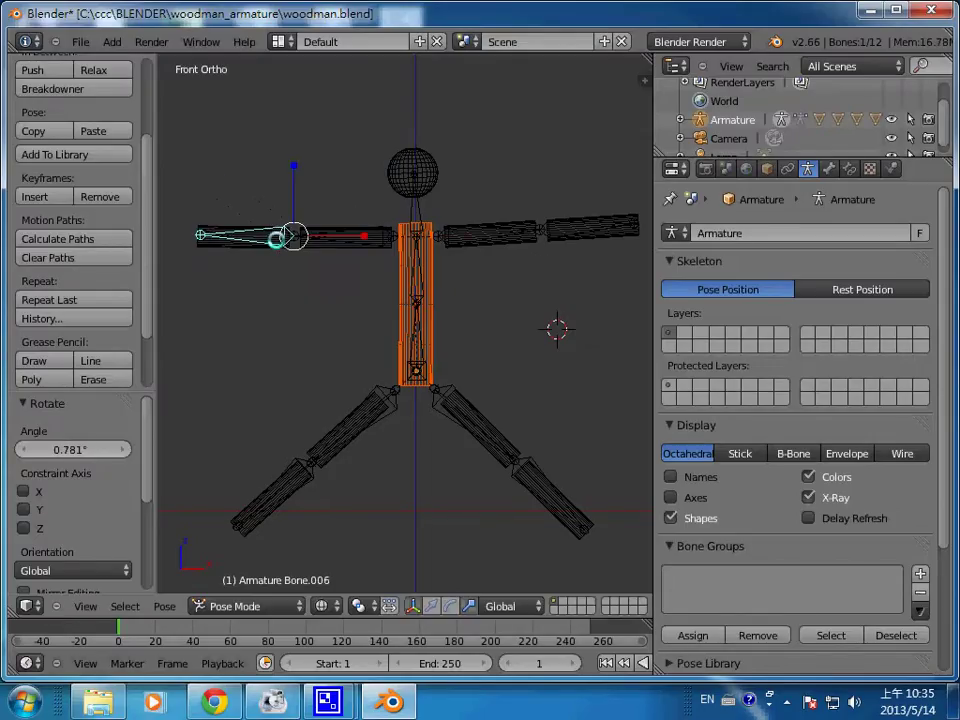
key(a)
key(a)
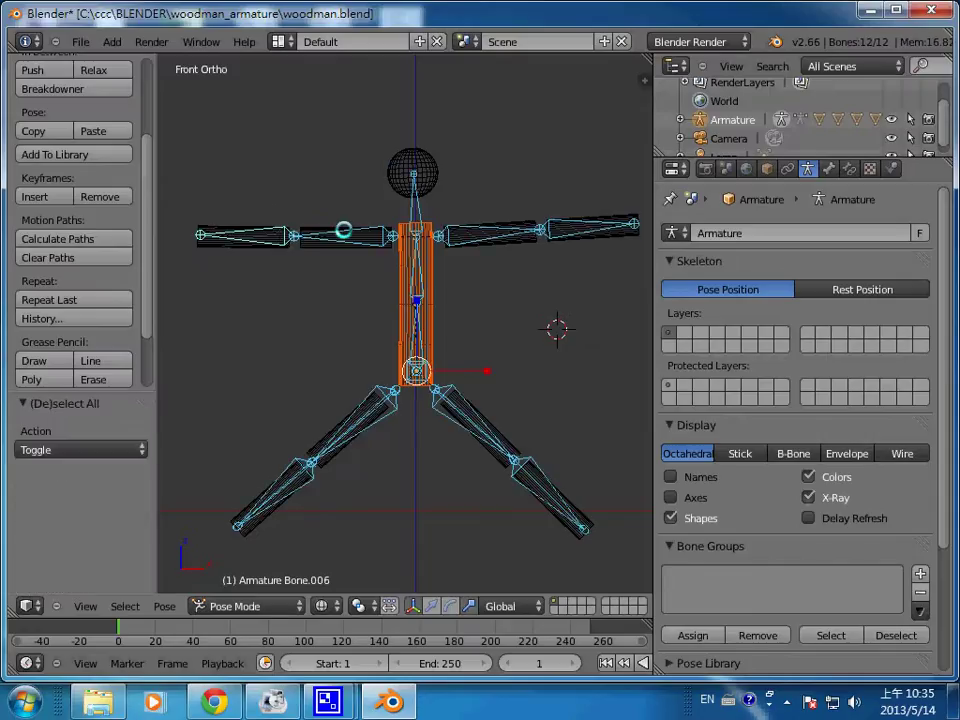
key(alt+r)
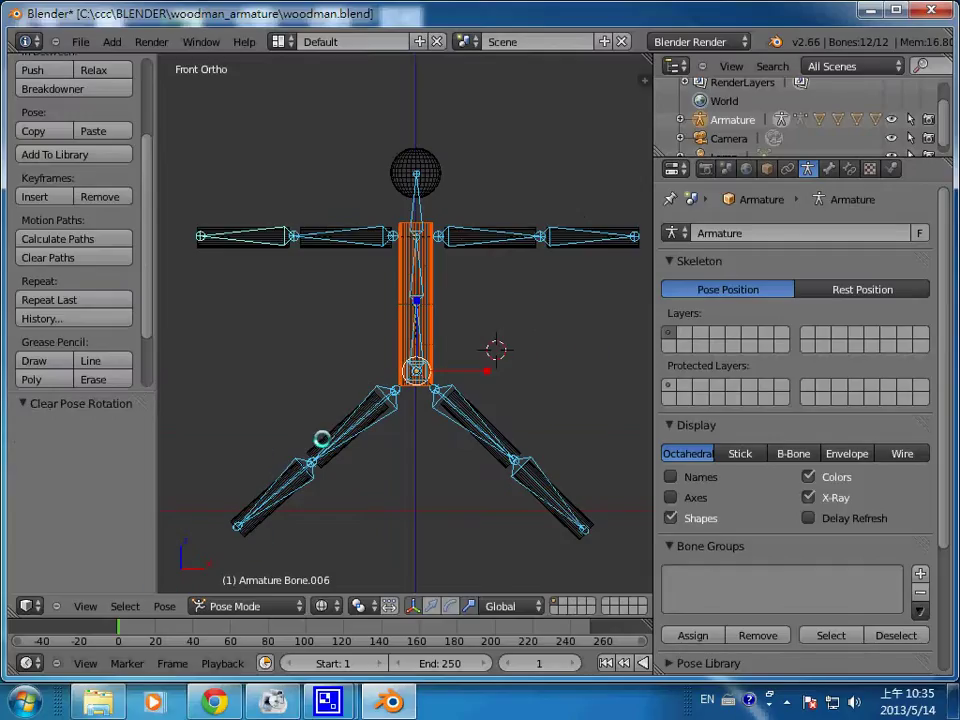
scroll(322, 438, down, 3)
Check a test render, then raise the screen-right arm with its forearm bent upward
key(F12)
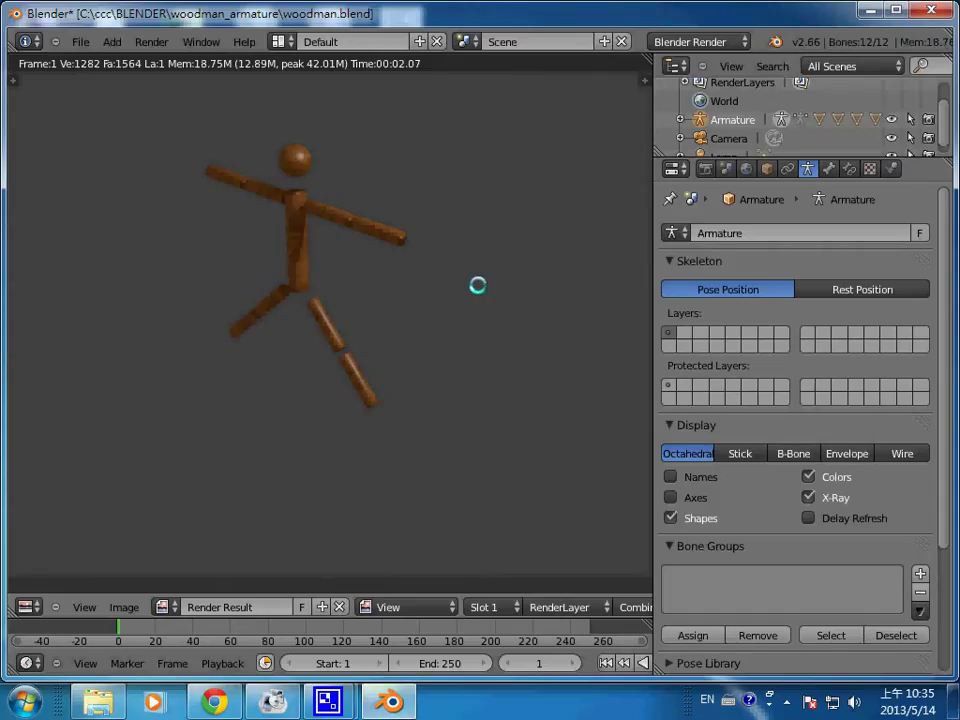
key(Escape)
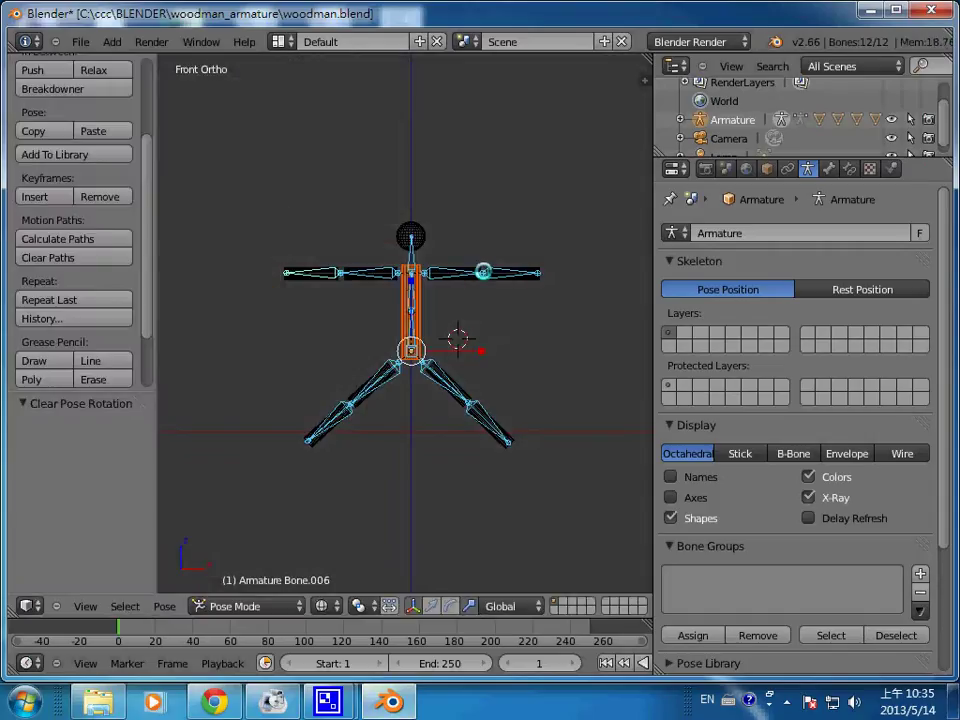
right_click(483, 271)
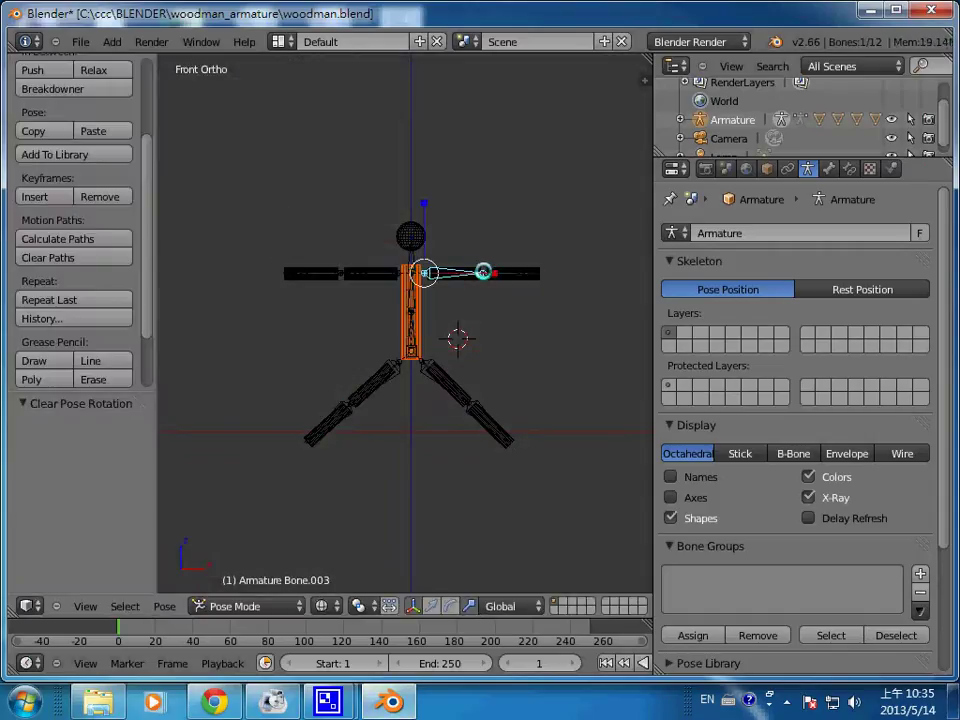
key(r)
click(490, 226)
right_click(512, 219)
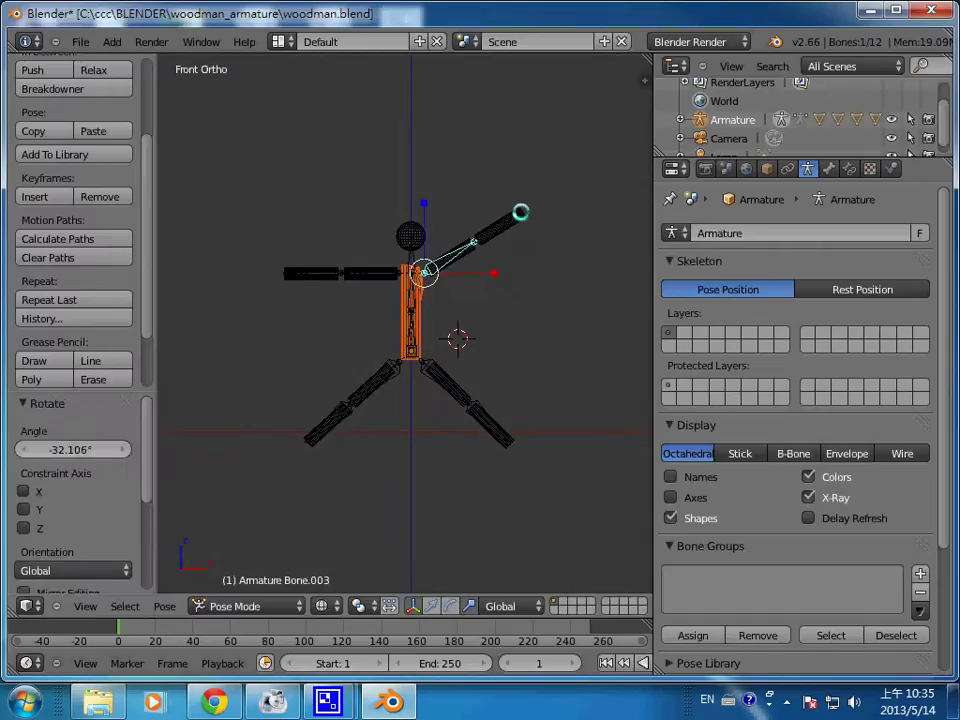
key(r)
click(484, 180)
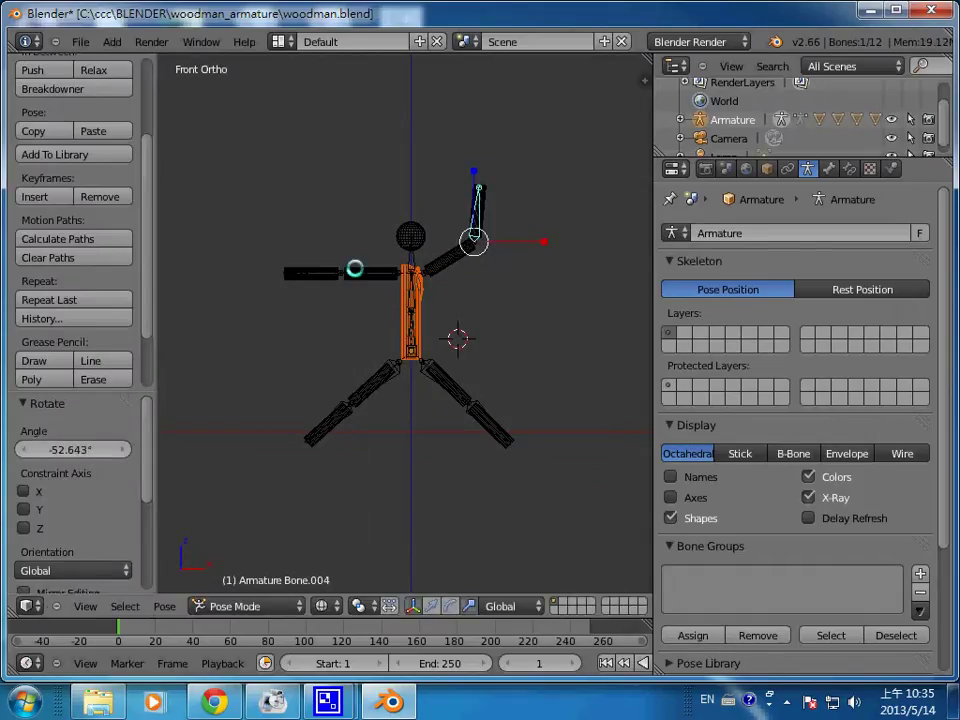
Lower the screen-left upper arm and bend its forearm back across the body
right_click(346, 269)
key(r)
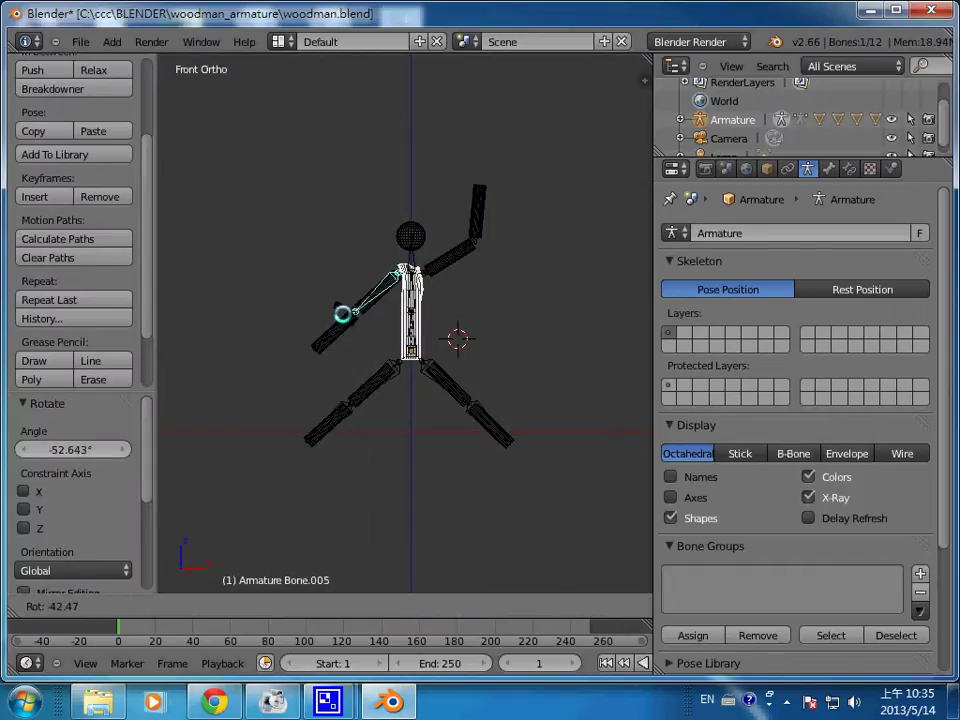
click(345, 312)
right_click(330, 332)
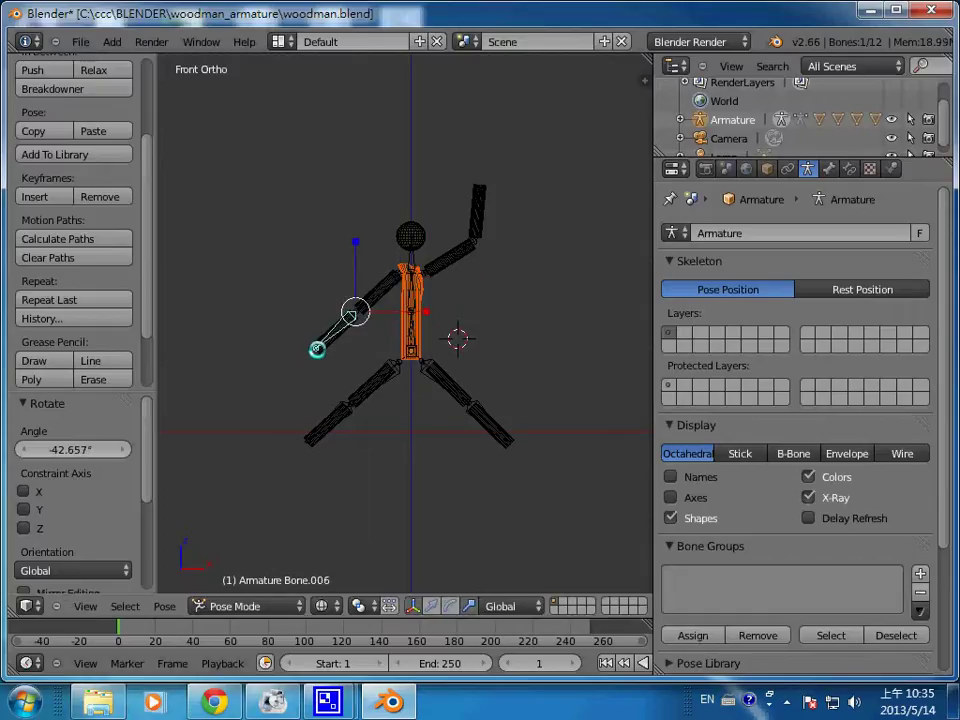
key(r)
click(397, 319)
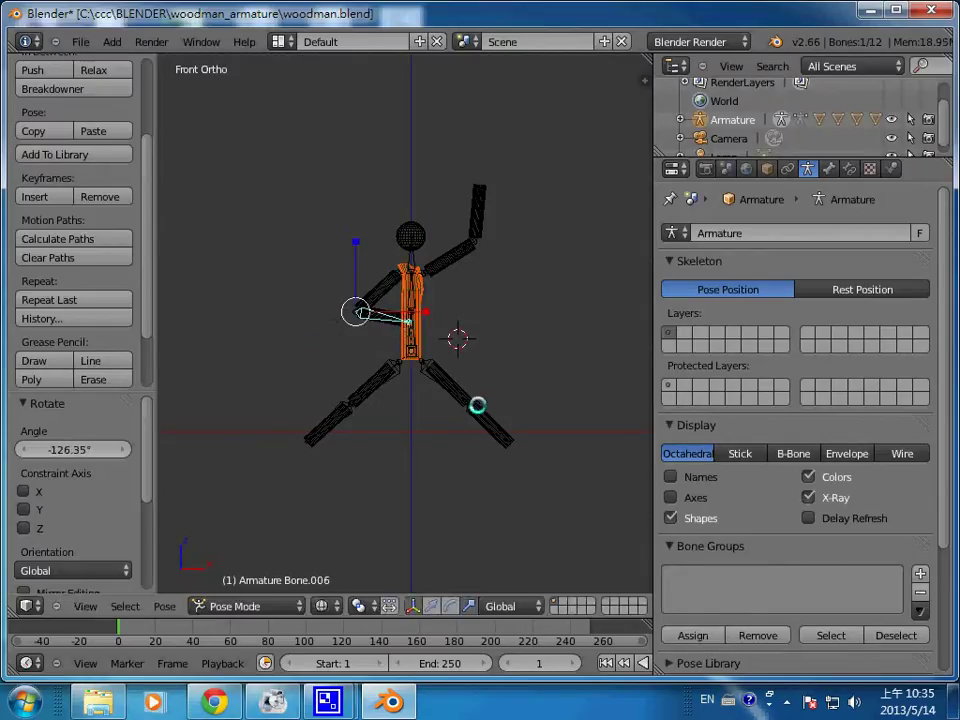
Lift the screen-right thigh forward with its lower leg hanging straight down
right_click(477, 405)
key(r)
click(540, 358)
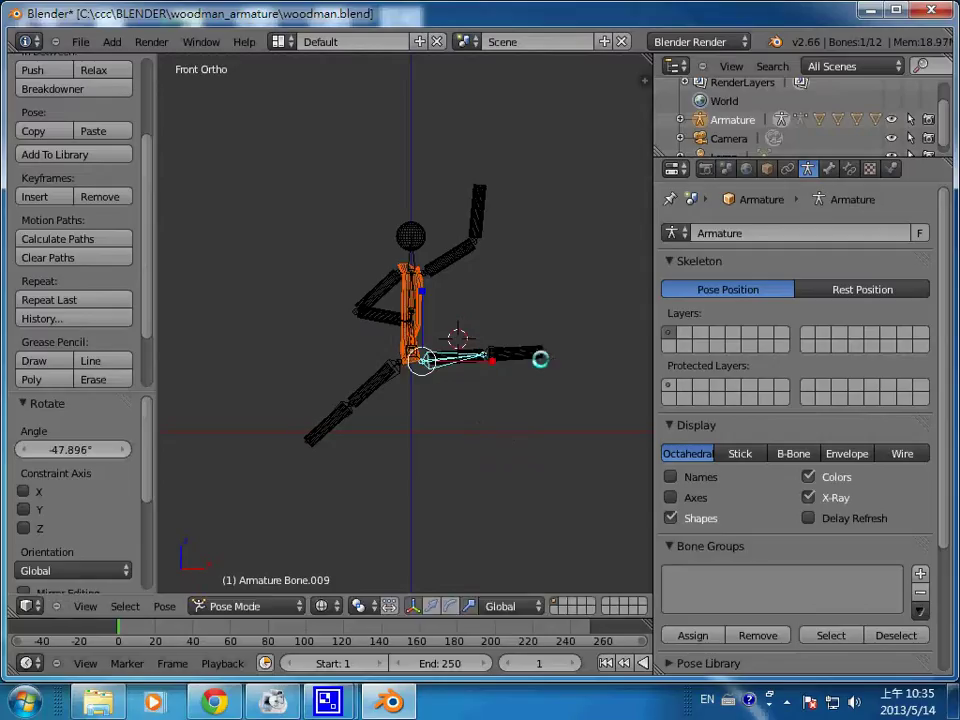
right_click(529, 352)
key(r)
click(482, 418)
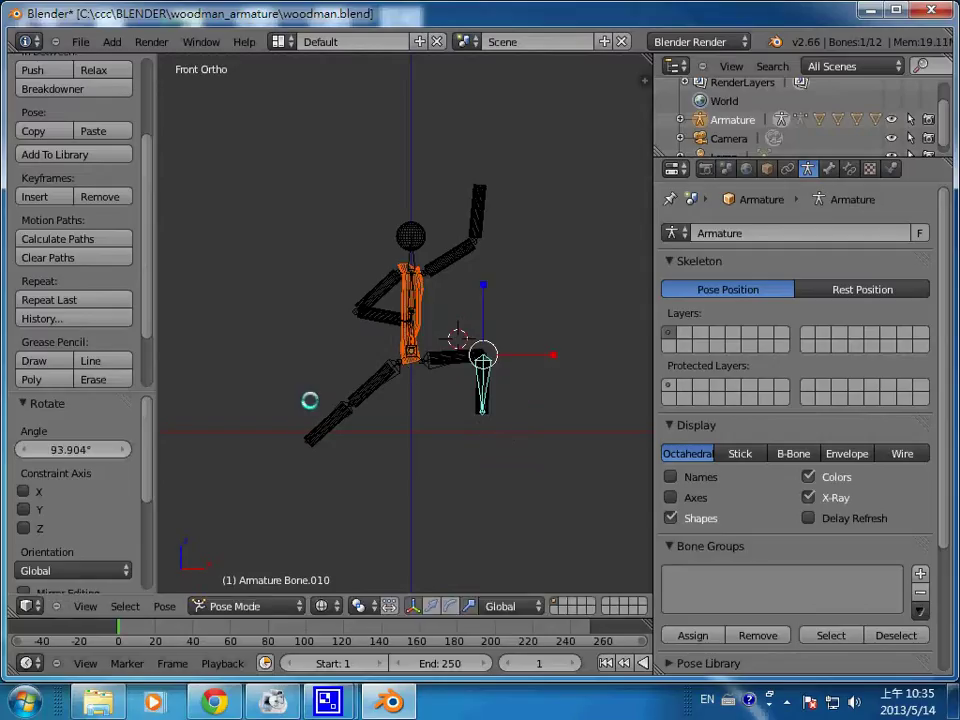
Swing the left thigh down, bend its lower leg back level (68.534°), and render a still
right_click(345, 407)
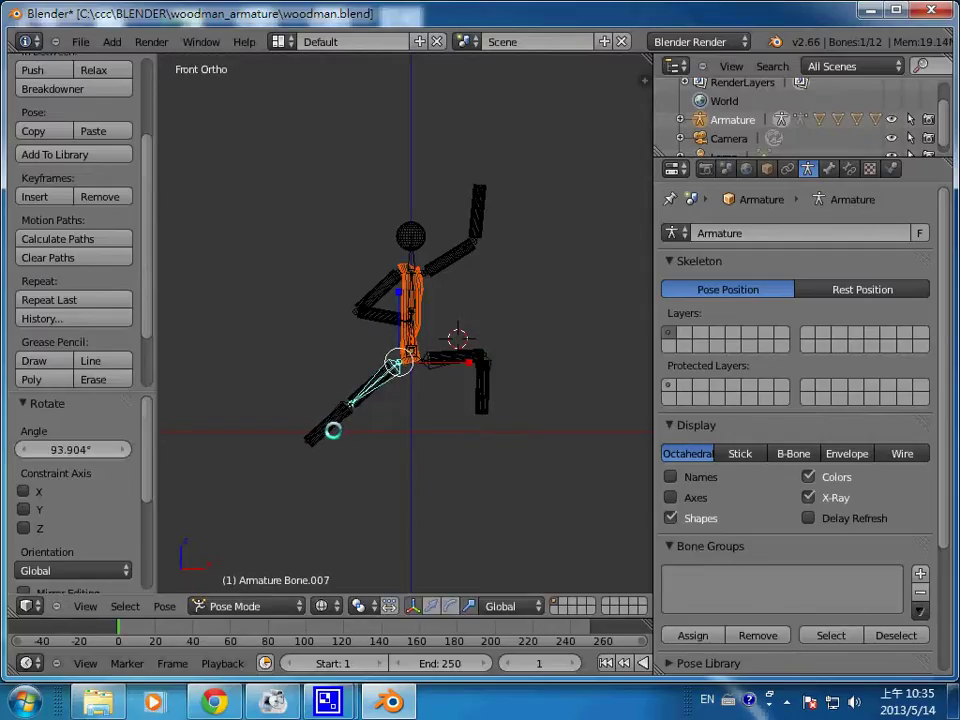
key(r)
click(371, 426)
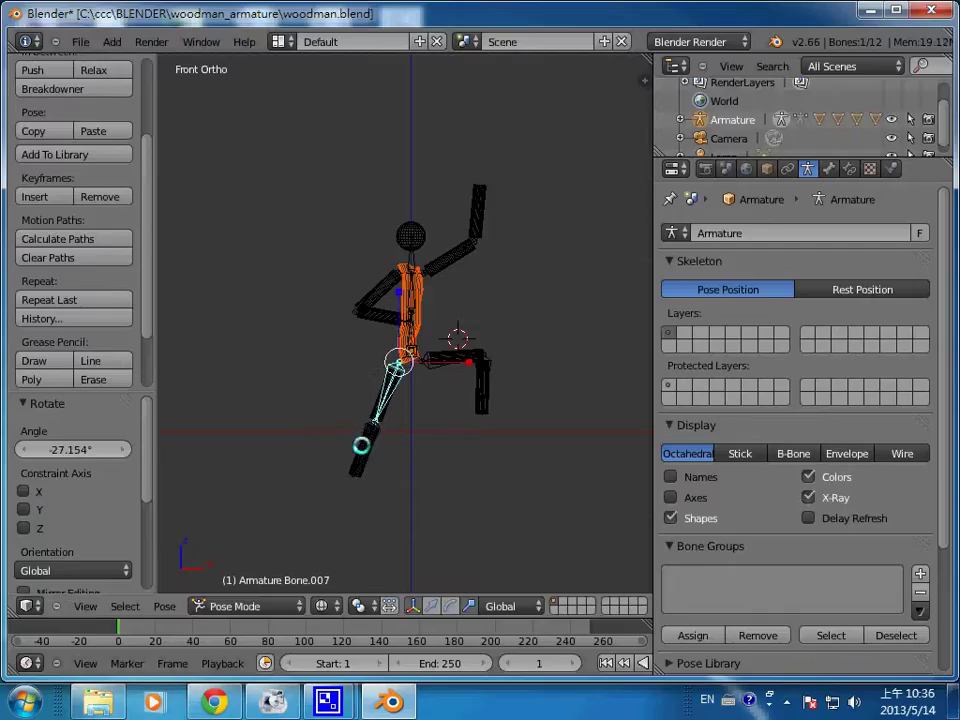
right_click(361, 446)
key(r)
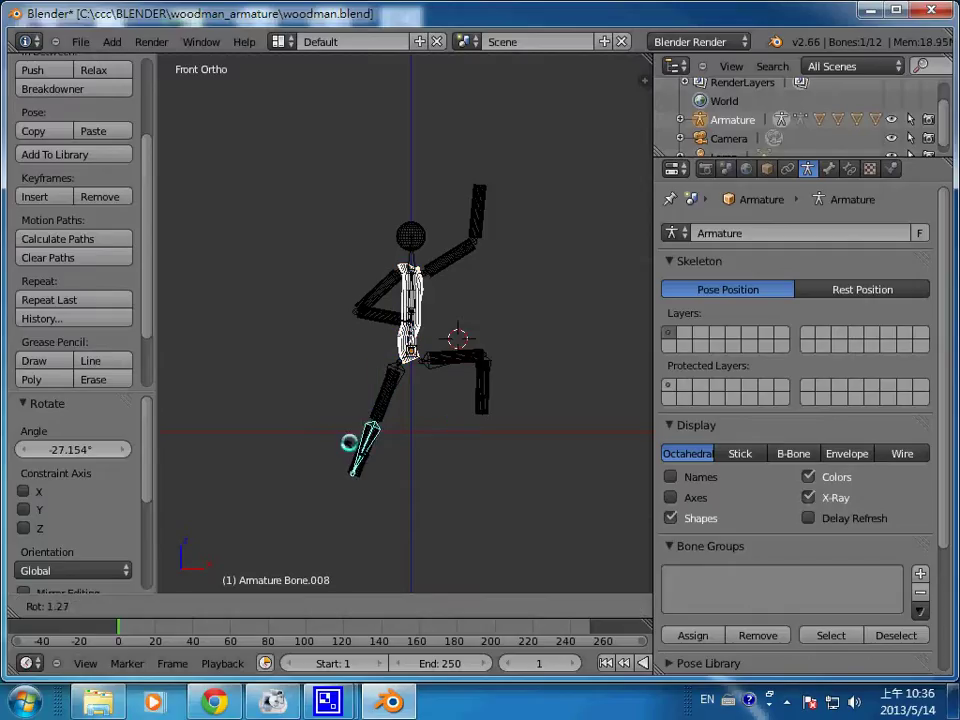
click(333, 413)
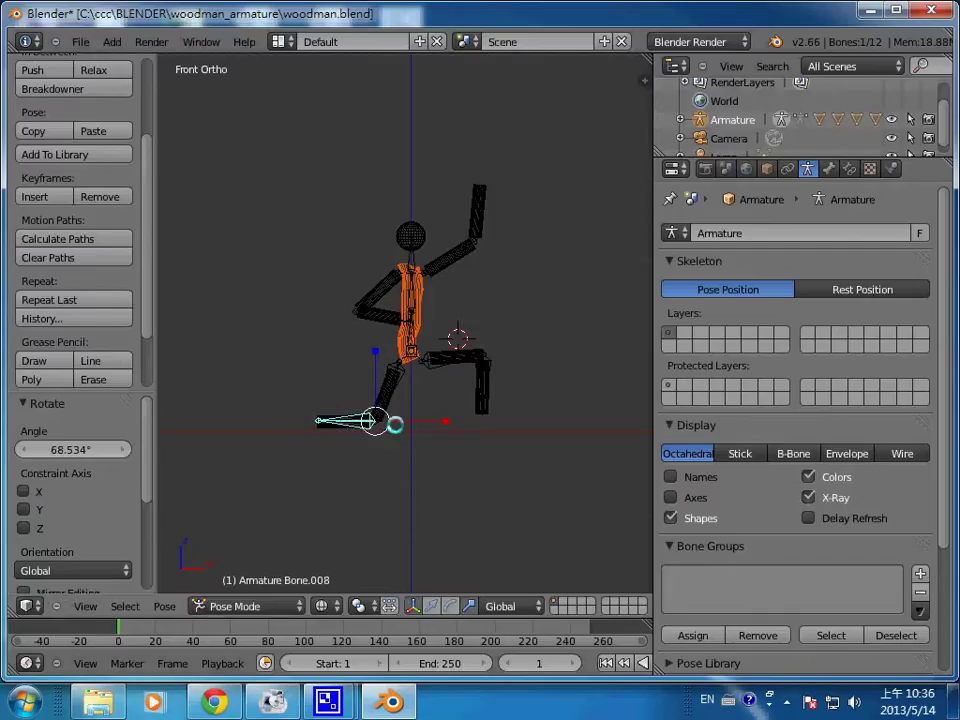
key(F12)
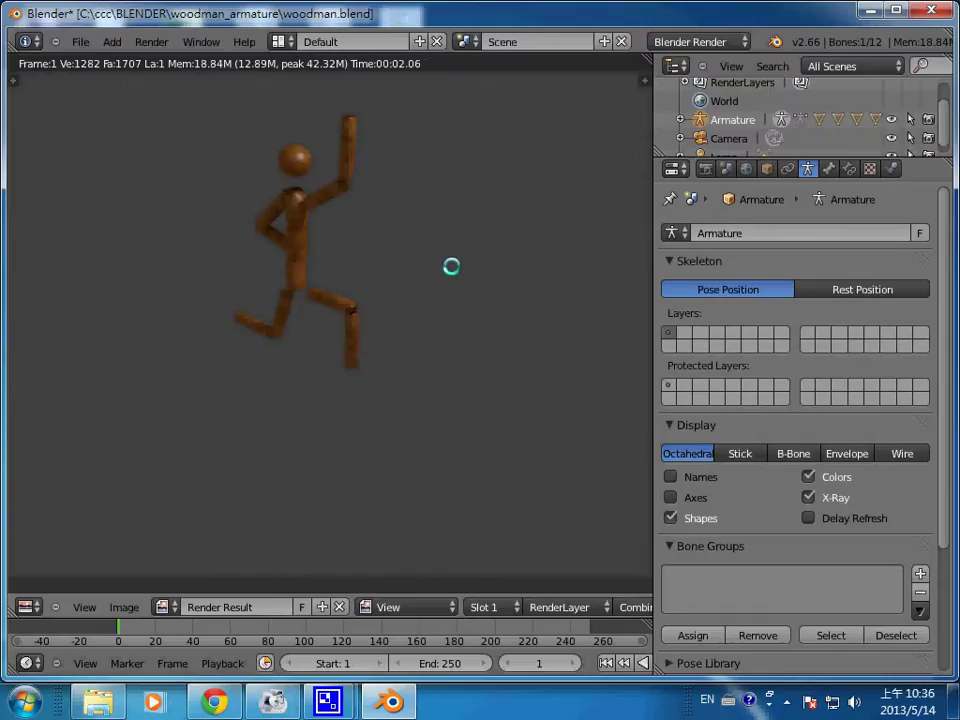
Close the render result, enlarge the timeline below the 3D view and scroll its header left
key(Escape)
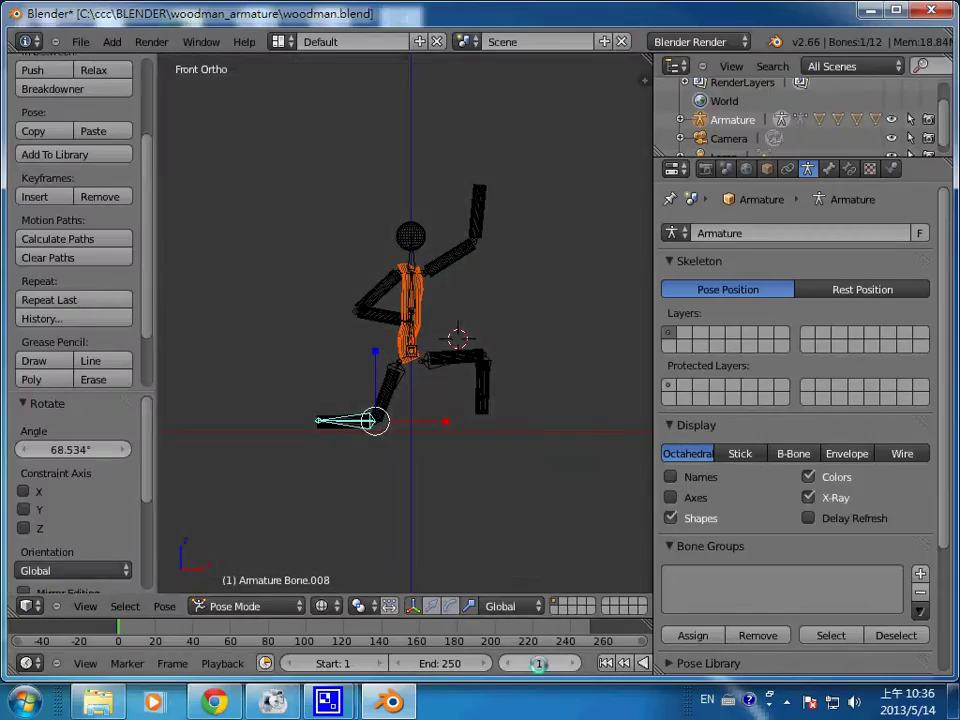
drag(533, 620, 540, 542)
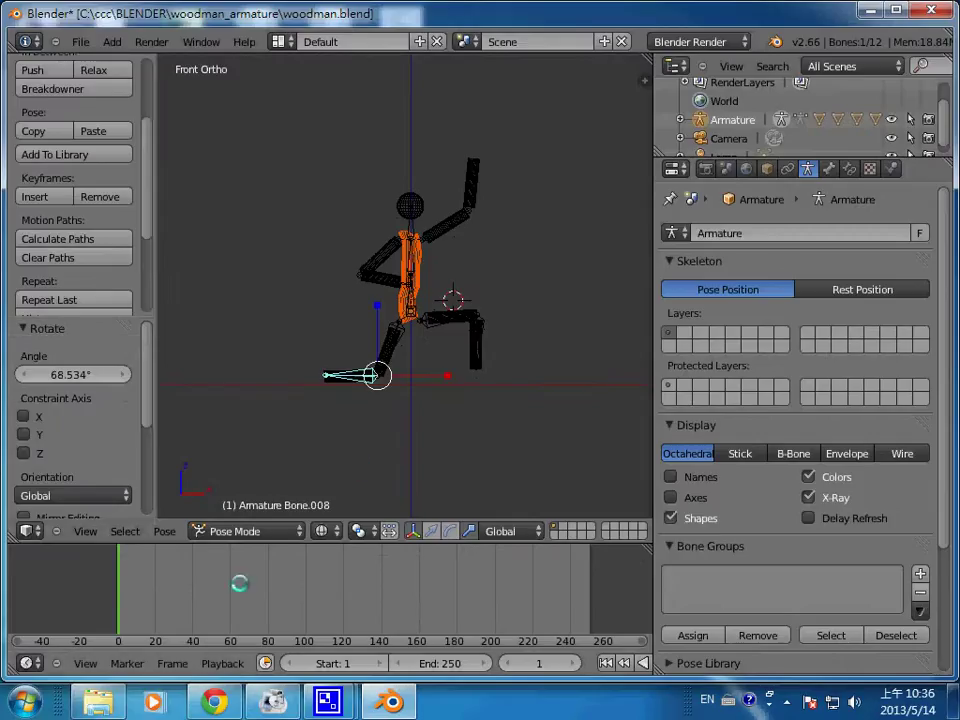
middle_drag(590, 667, 365, 665)
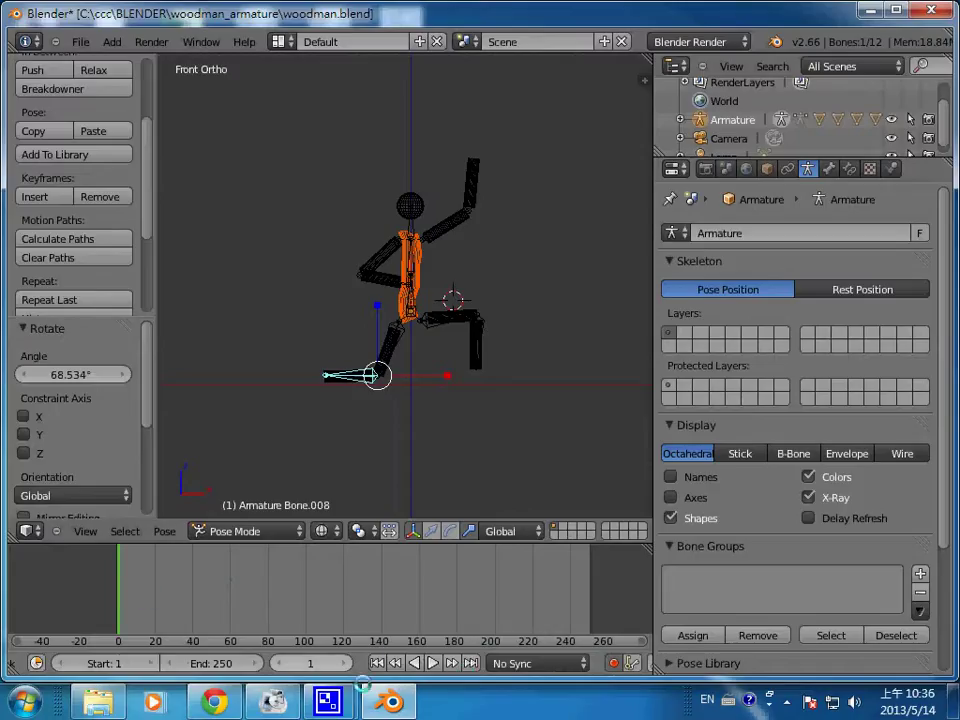
Set the animation's end frame to 60
click(235, 663)
text(60)
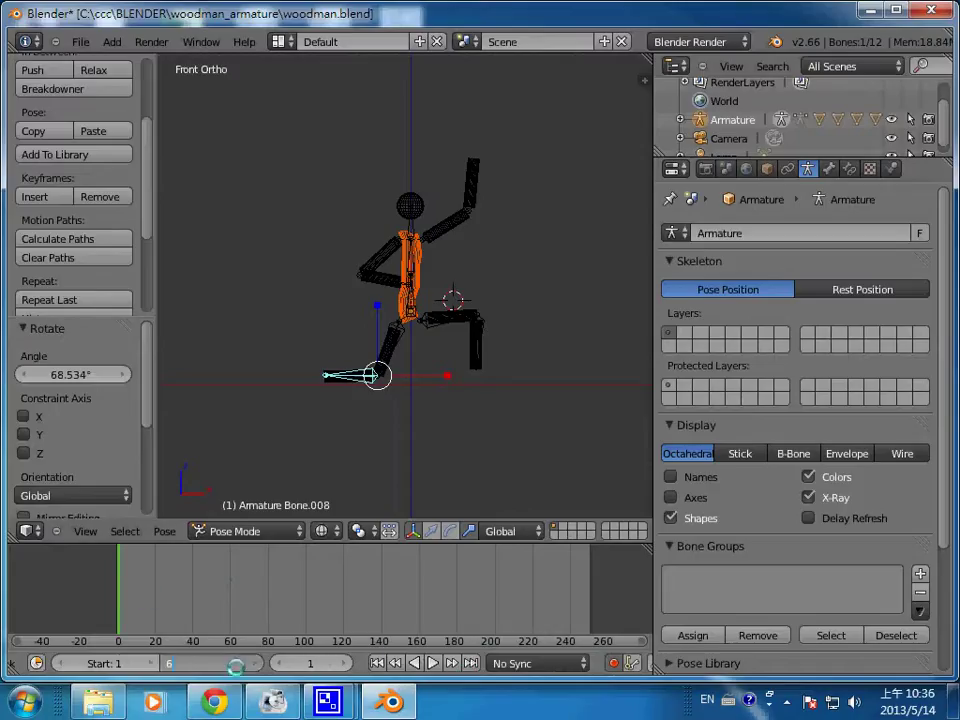
key(Return)
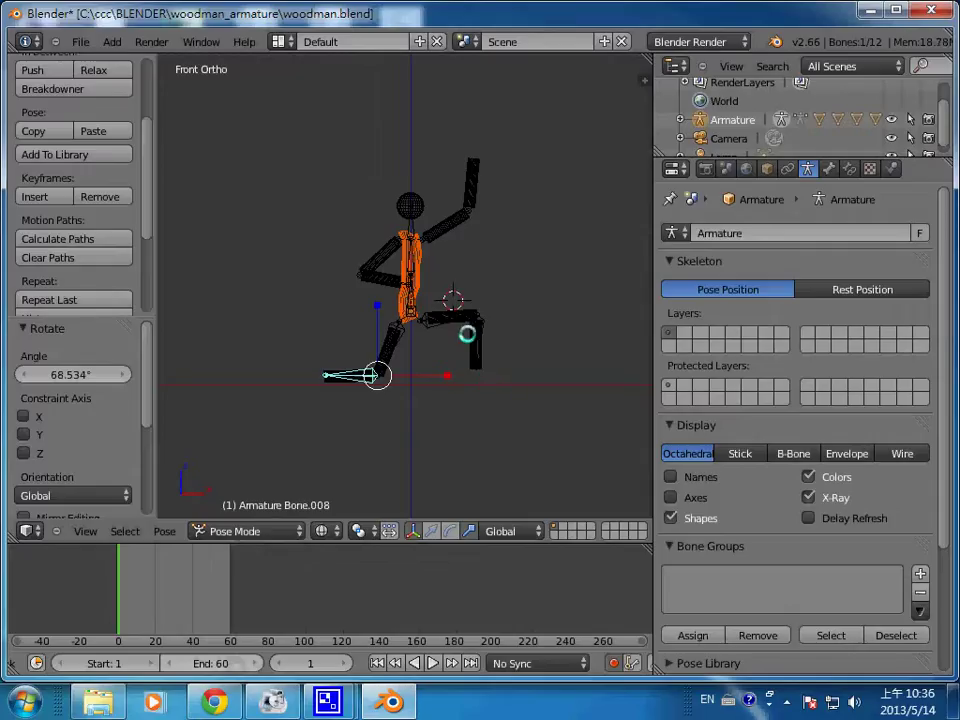
scroll(438, 399, down, 2)
scroll(438, 399, up, 2)
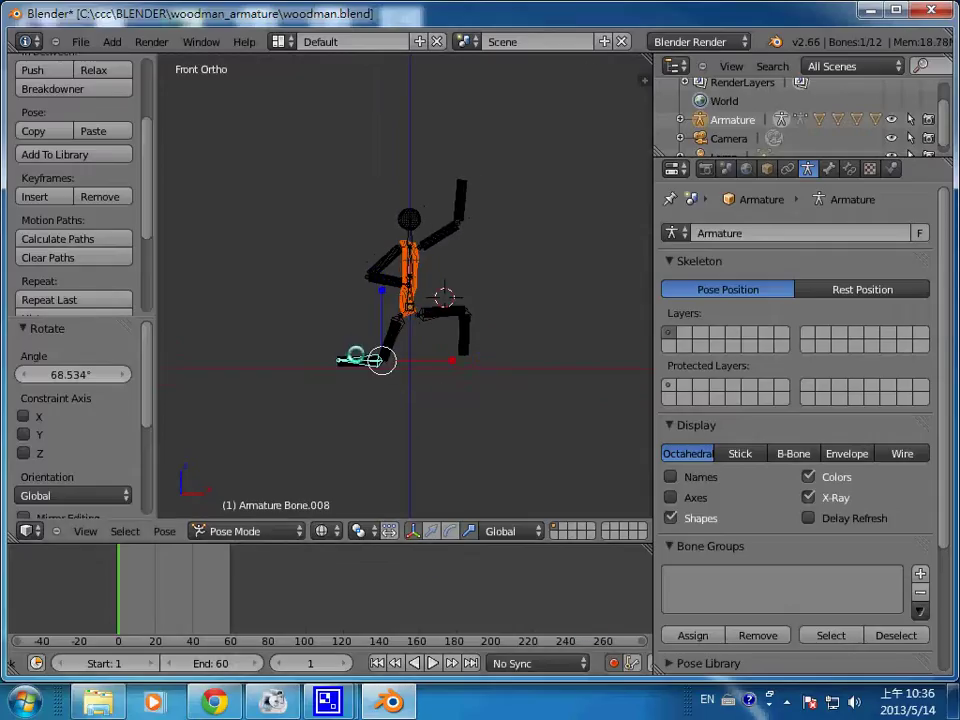
Select all bones and key the starting pose at frame 1 with a 3.115° rotation, then go to frame 20
key(a)
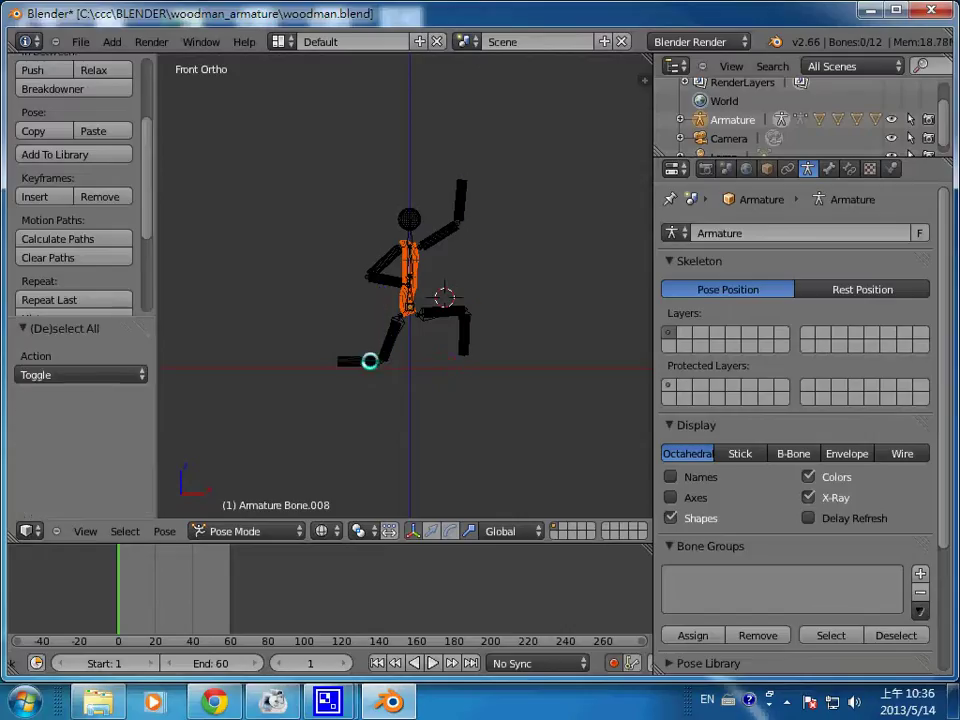
key(a)
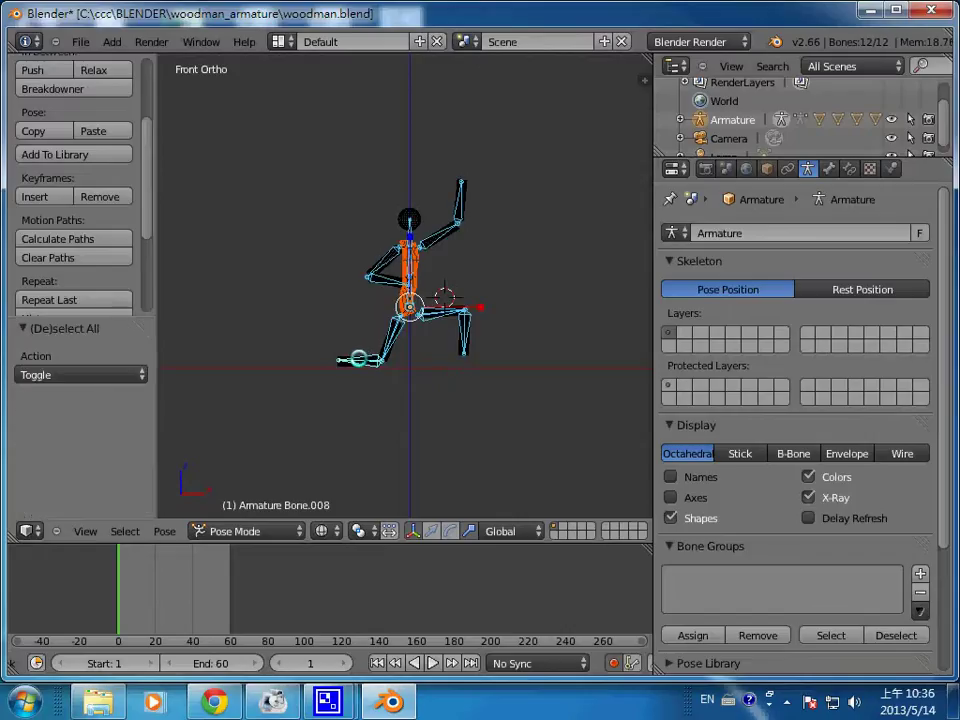
key(r)
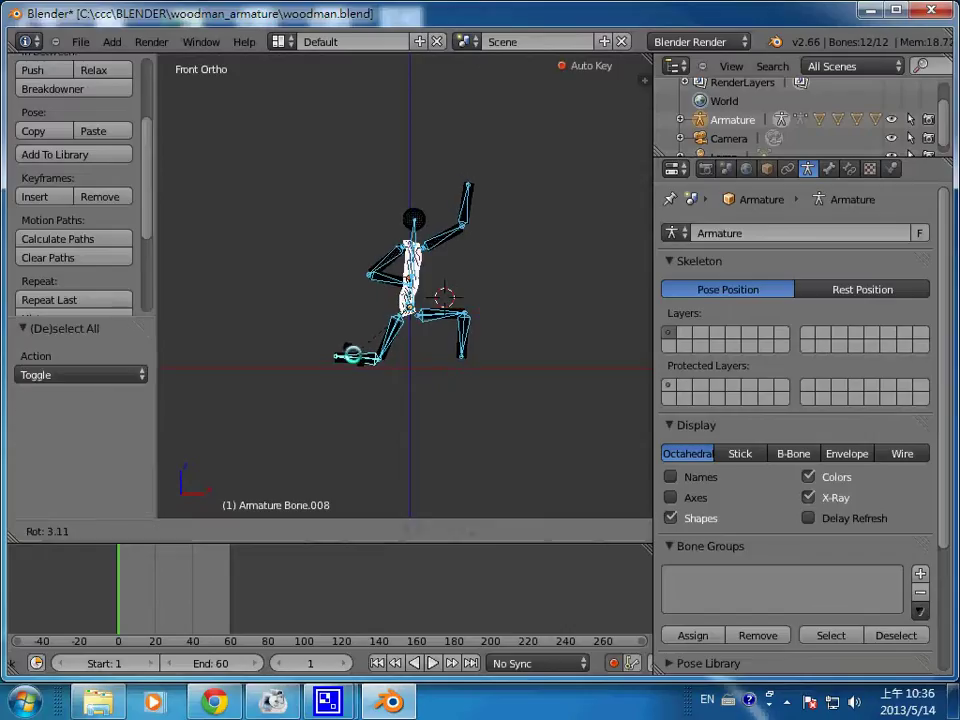
click(352, 355)
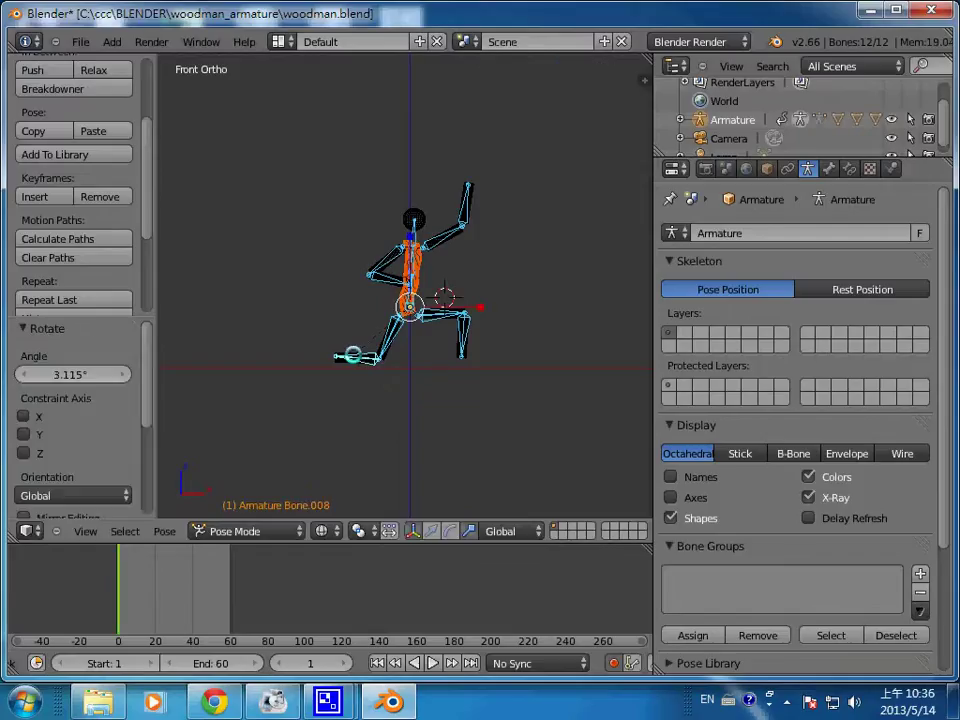
click(155, 599)
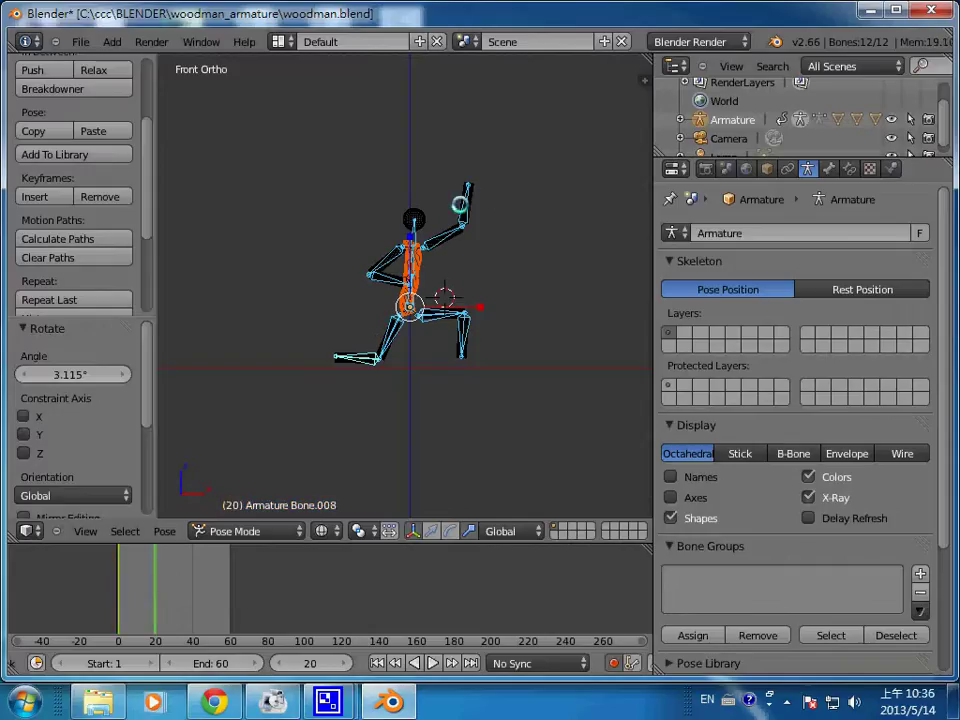
At frame 20, bring the raised screen-right arm down to the side with its lower arm pointing down
right_click(470, 198)
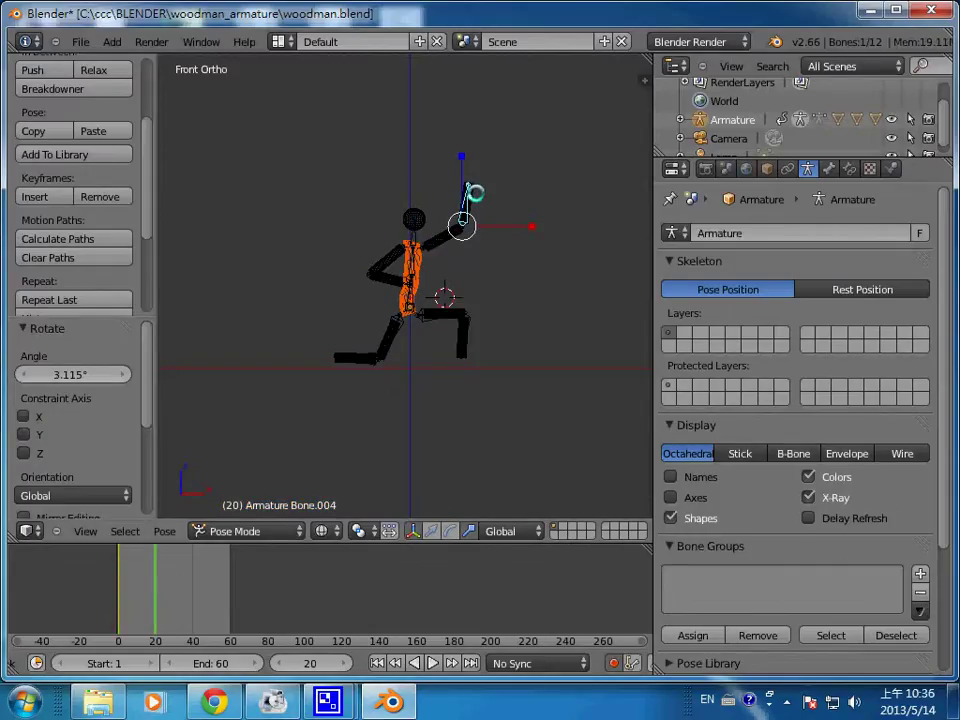
key(r)
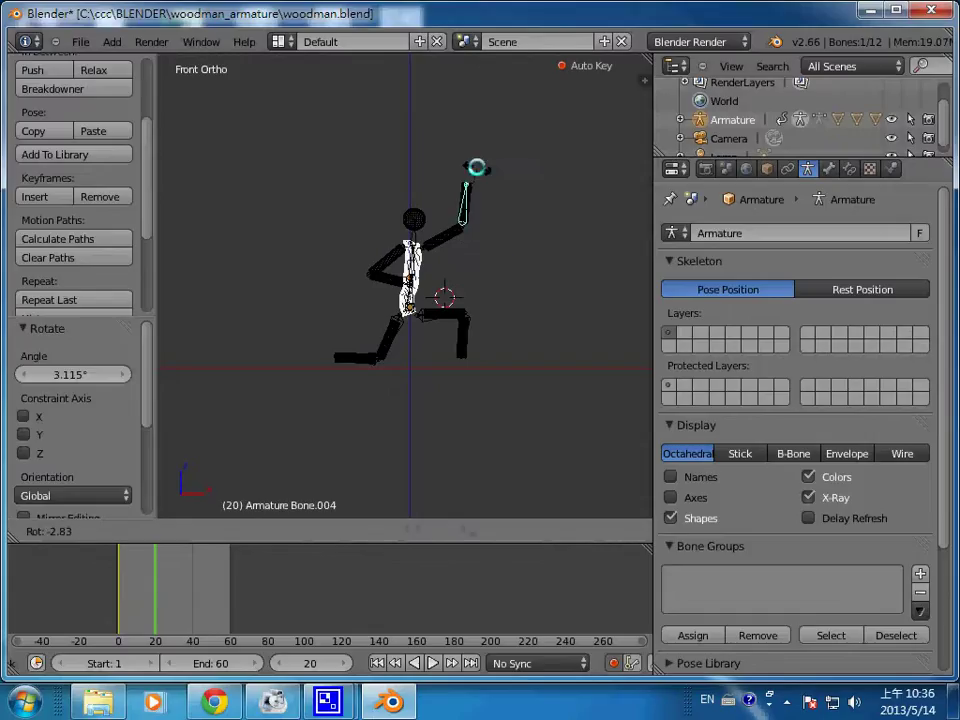
click(475, 178)
right_click(456, 227)
key(g)
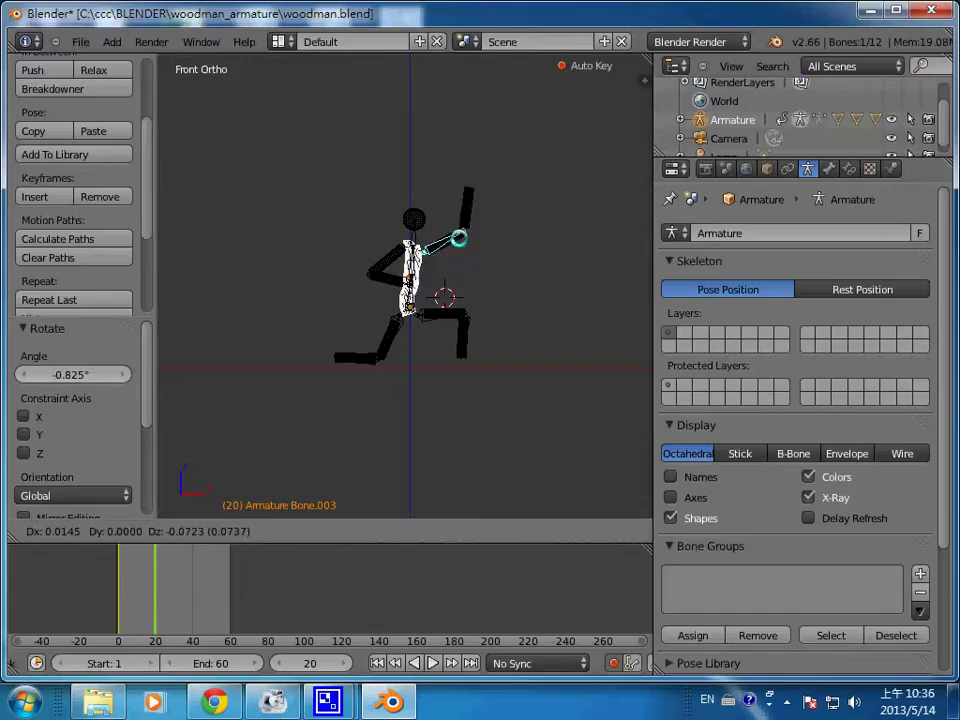
click(465, 241)
key(r)
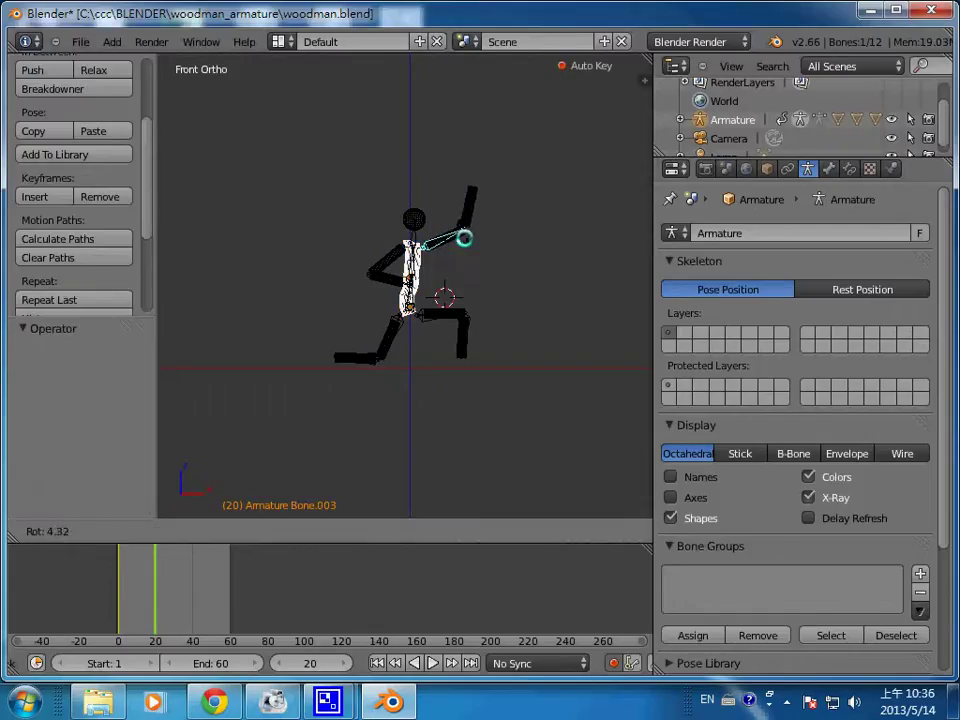
key(Return)
right_click(490, 234)
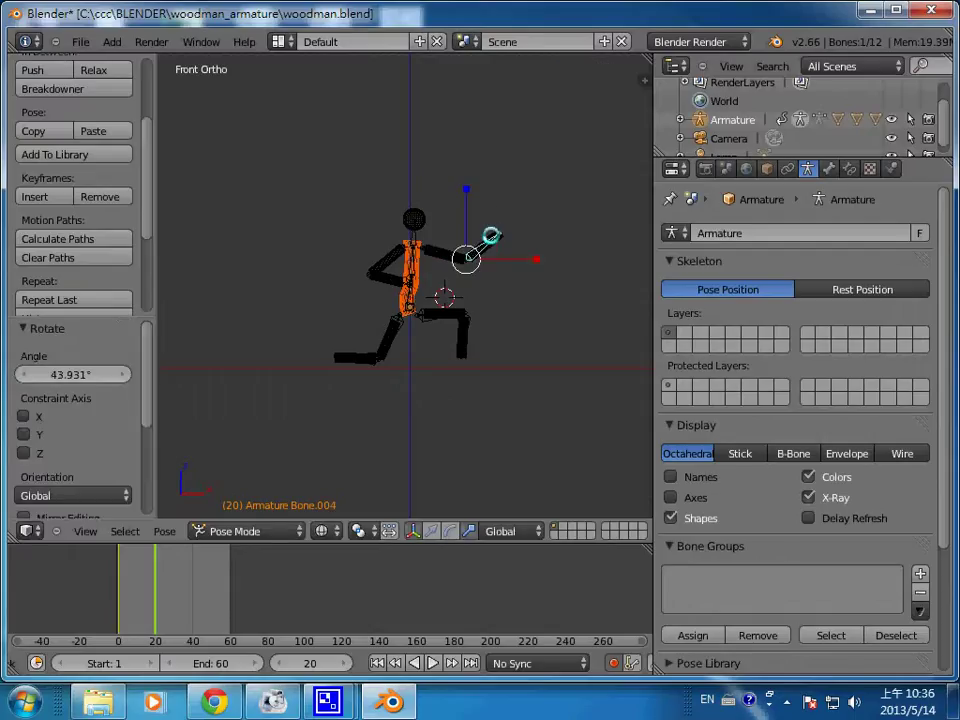
key(r)
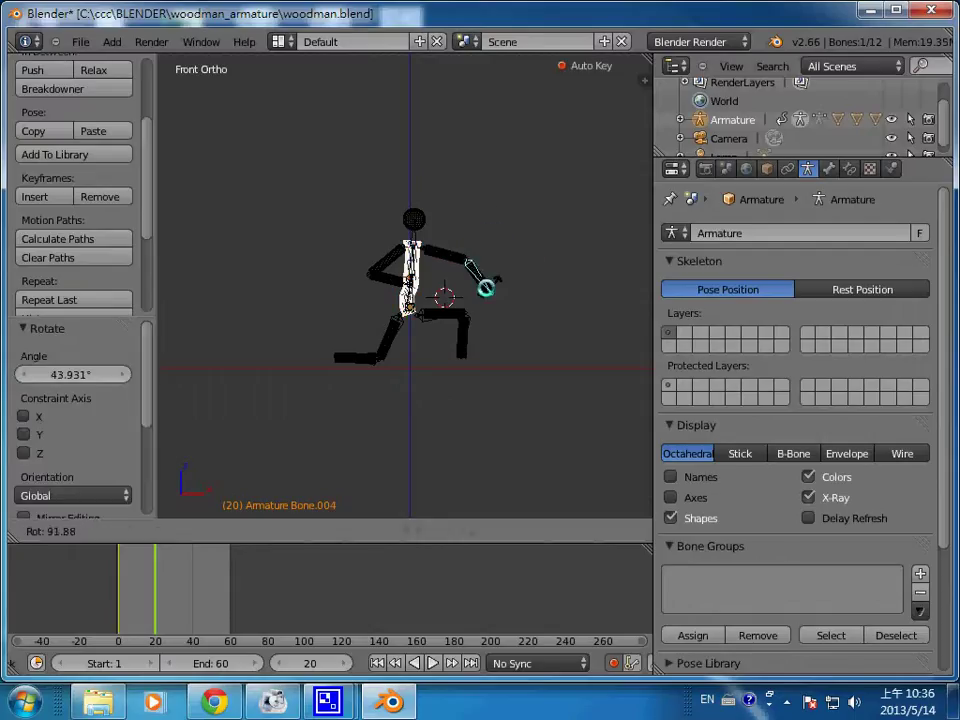
click(480, 297)
Swing the screen-left upper arm up with its forearm pointing straight up, then go to frame 39
right_click(385, 262)
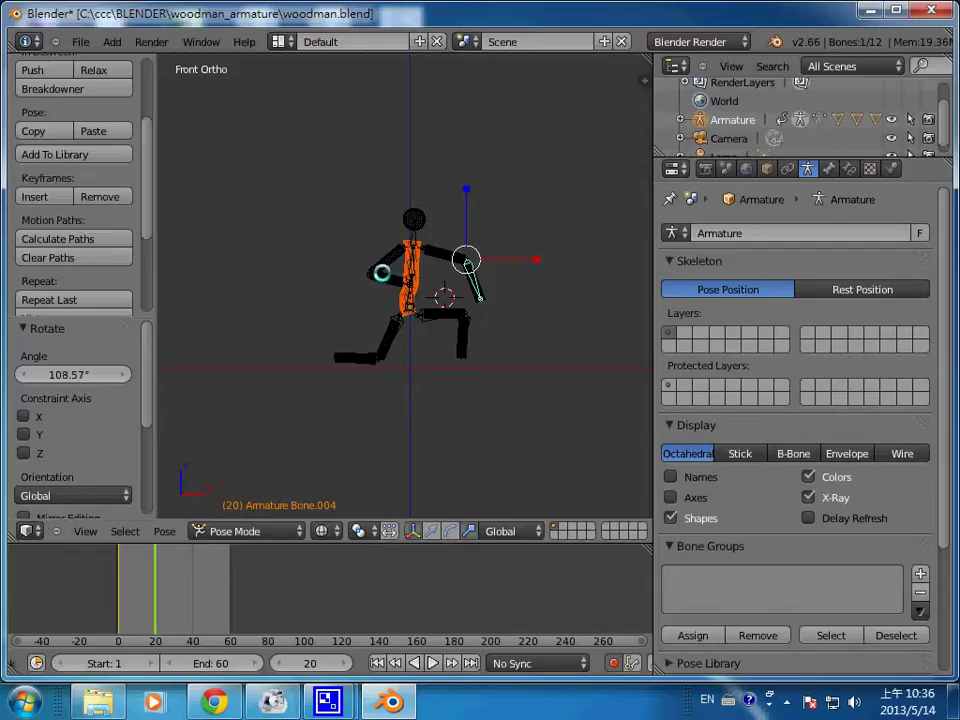
key(r)
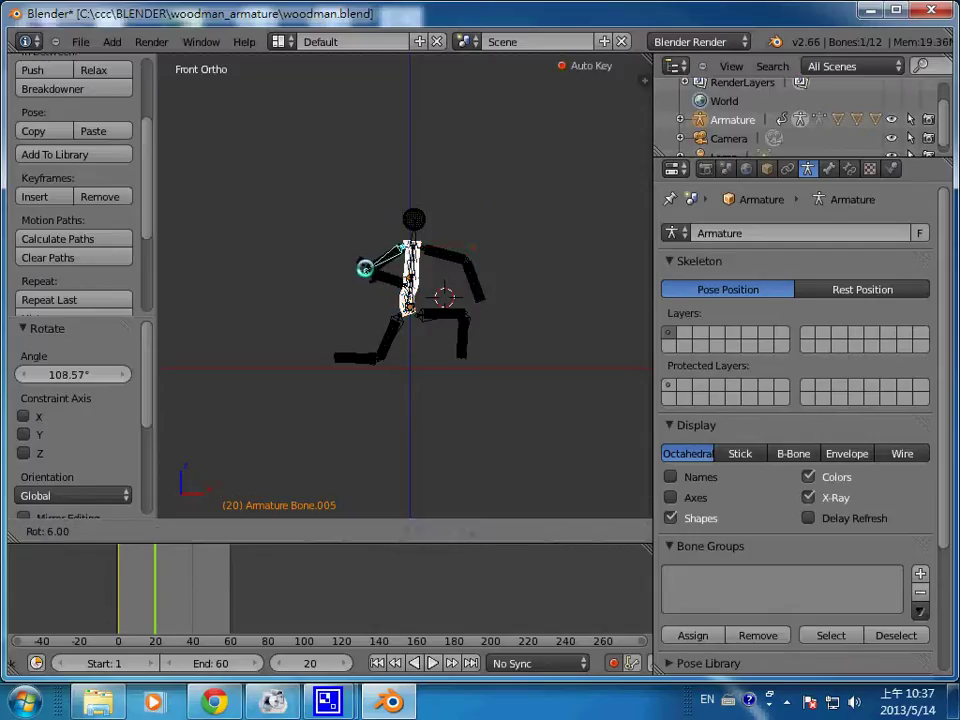
click(366, 236)
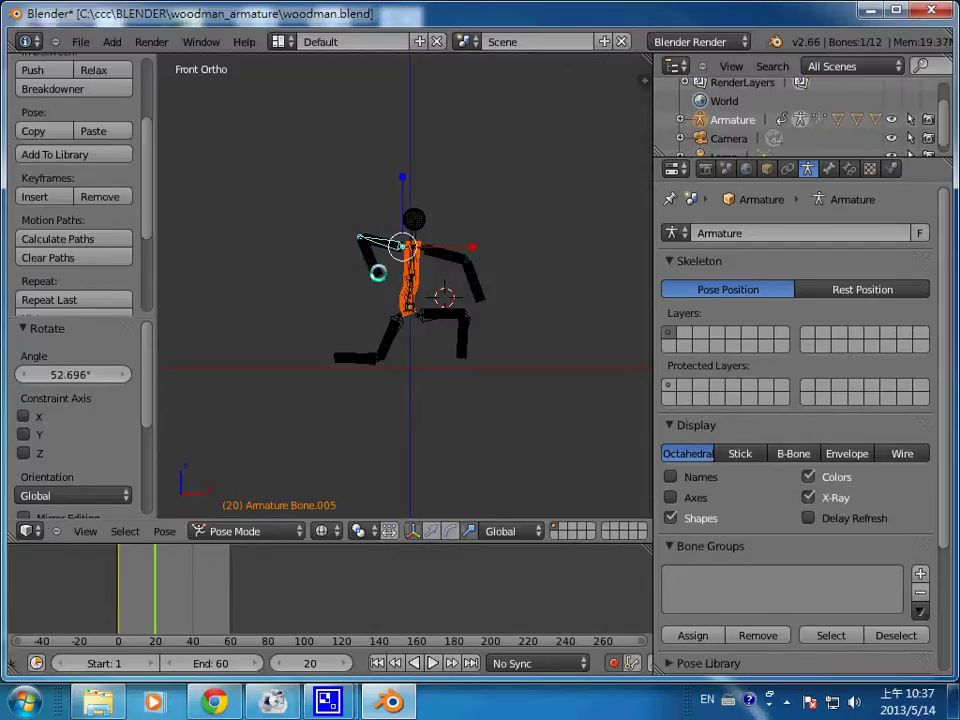
right_click(378, 272)
key(r)
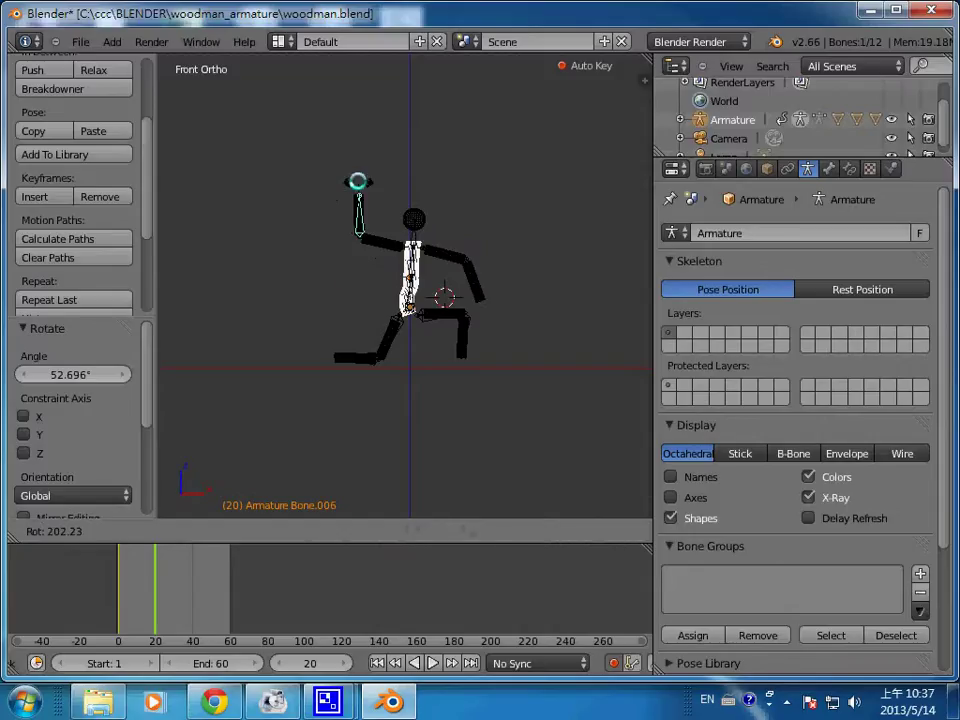
click(358, 181)
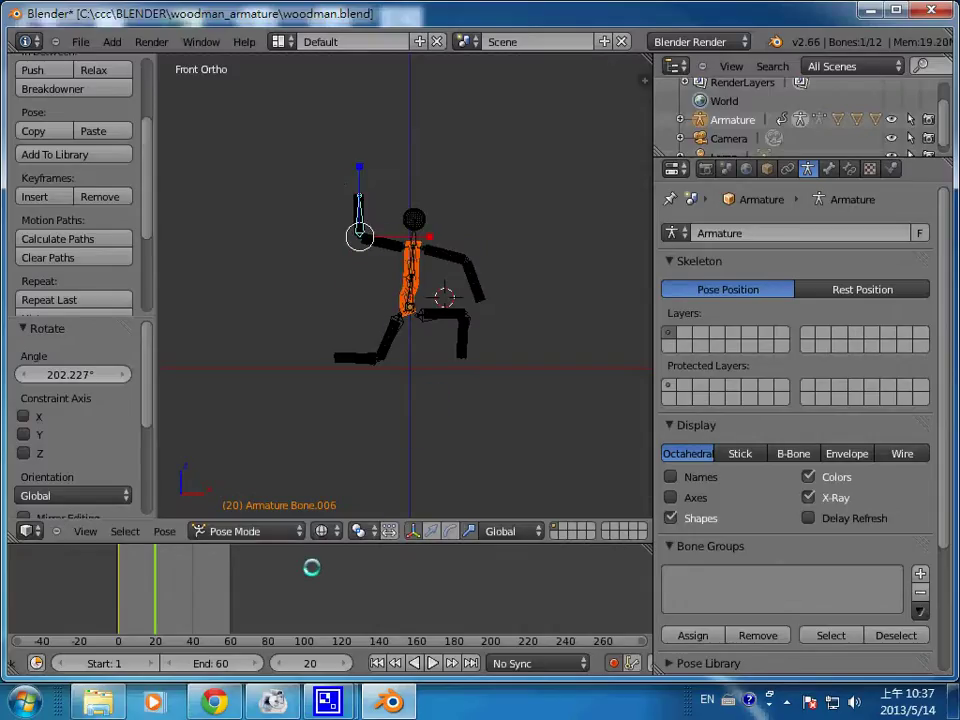
click(190, 585)
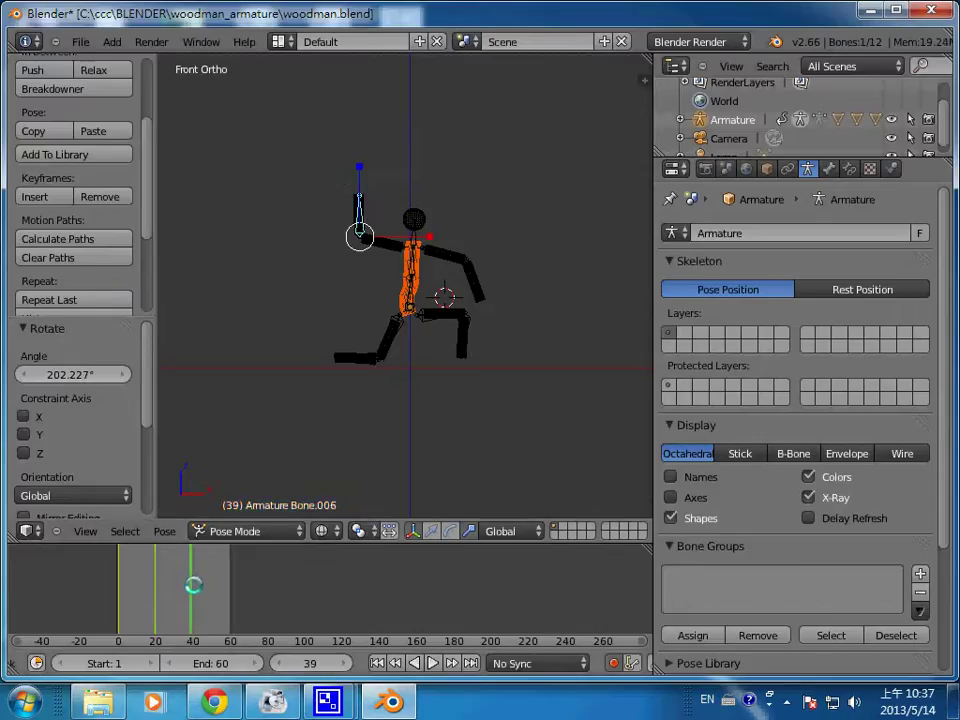
At frame 40, key the front lower leg kicked out level, then select all bones and jump to frame 60
click(193, 585)
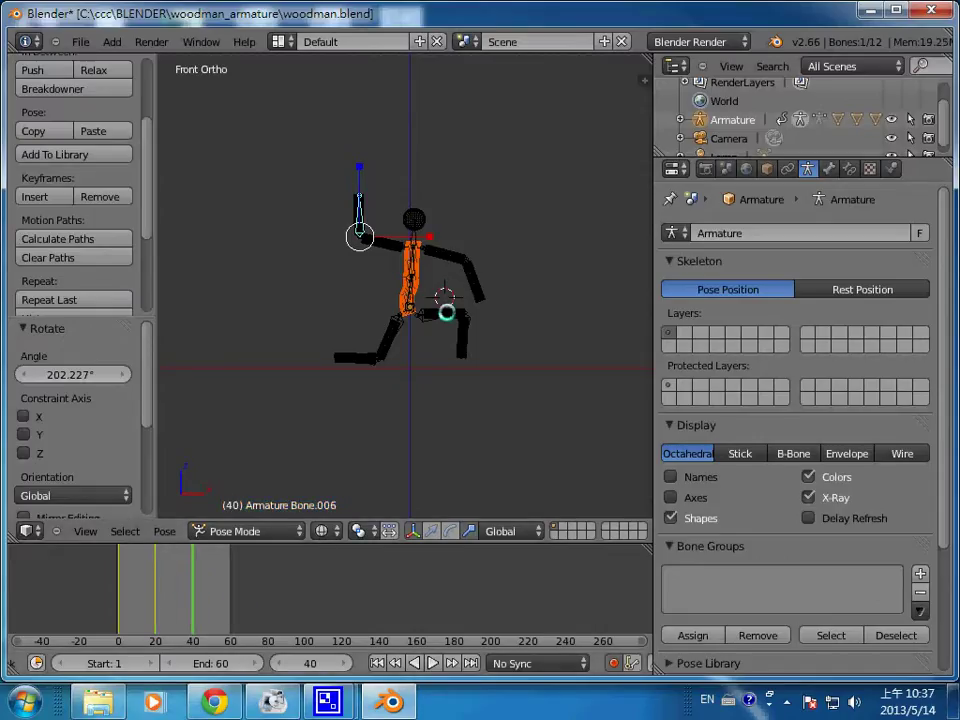
right_click(453, 312)
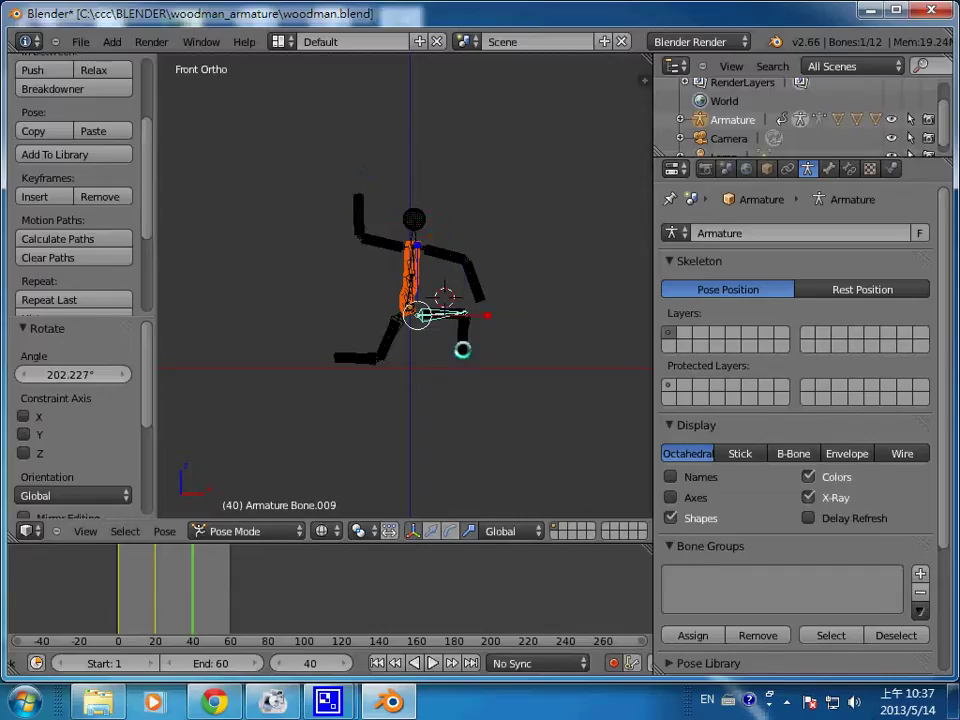
right_click(461, 347)
key(r)
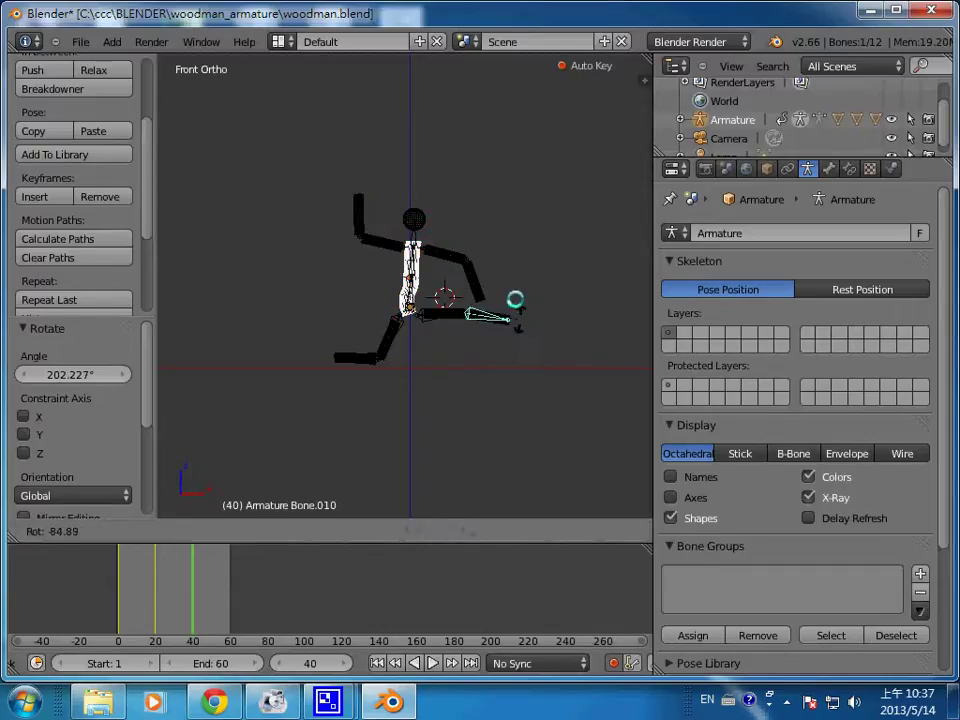
click(520, 306)
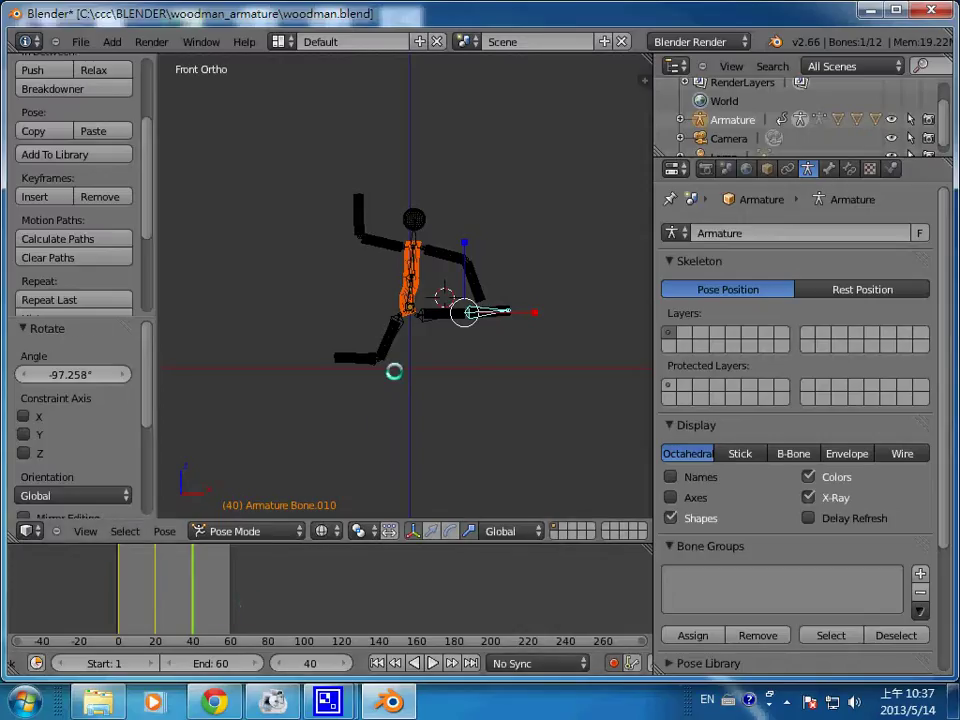
key(a)
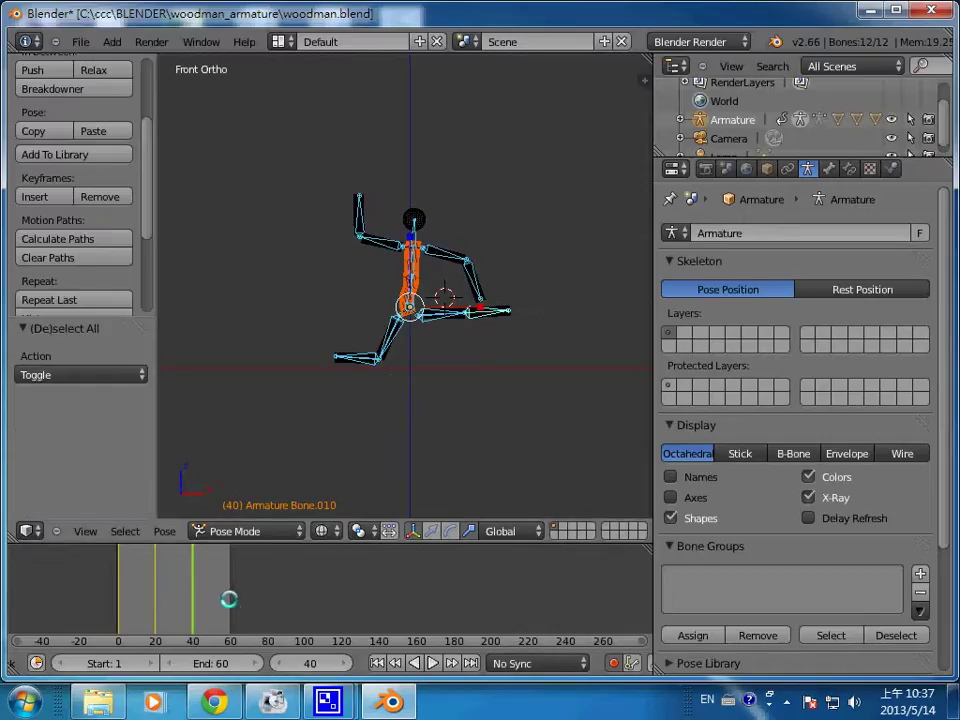
key(shift+Right)
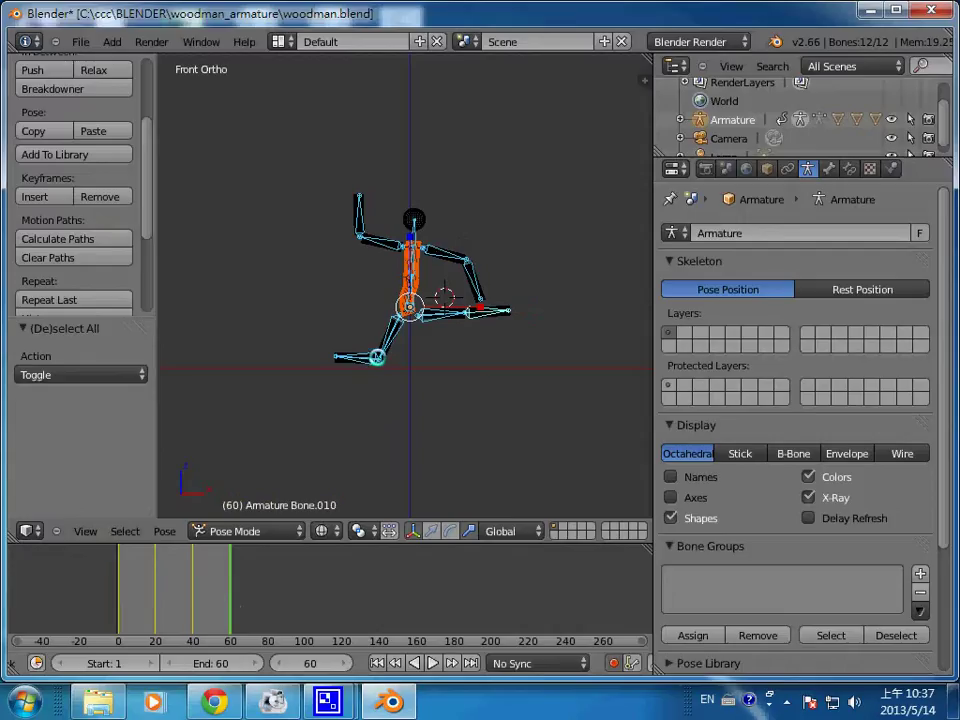
At frame 60, key the woodman lifted 2.443 units in Z via the hip bone, then play it in reverse
right_click(378, 355)
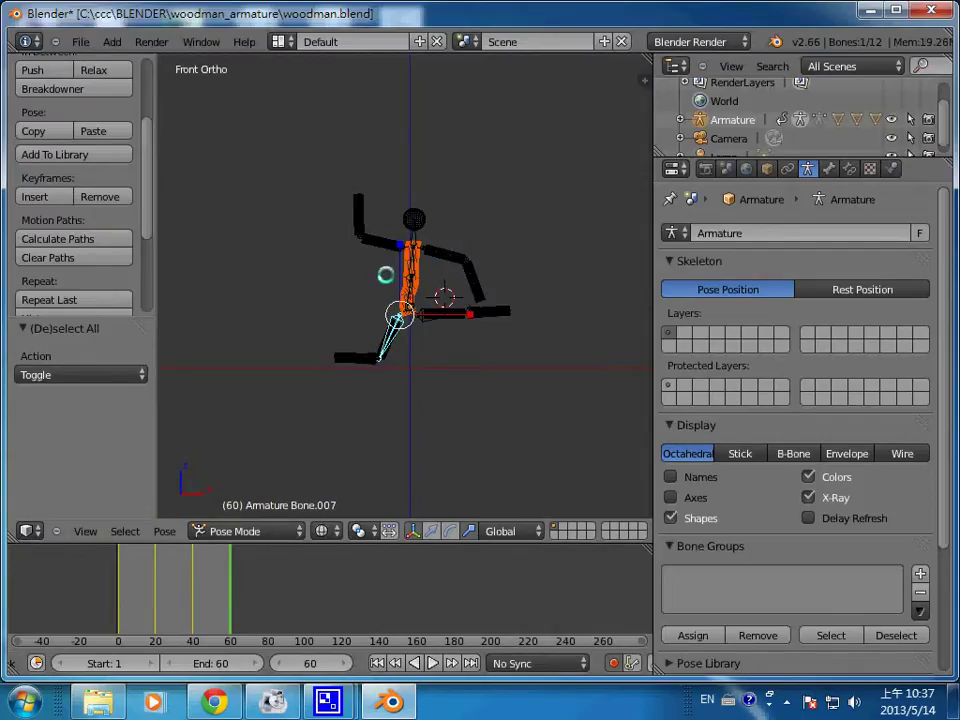
right_click(408, 308)
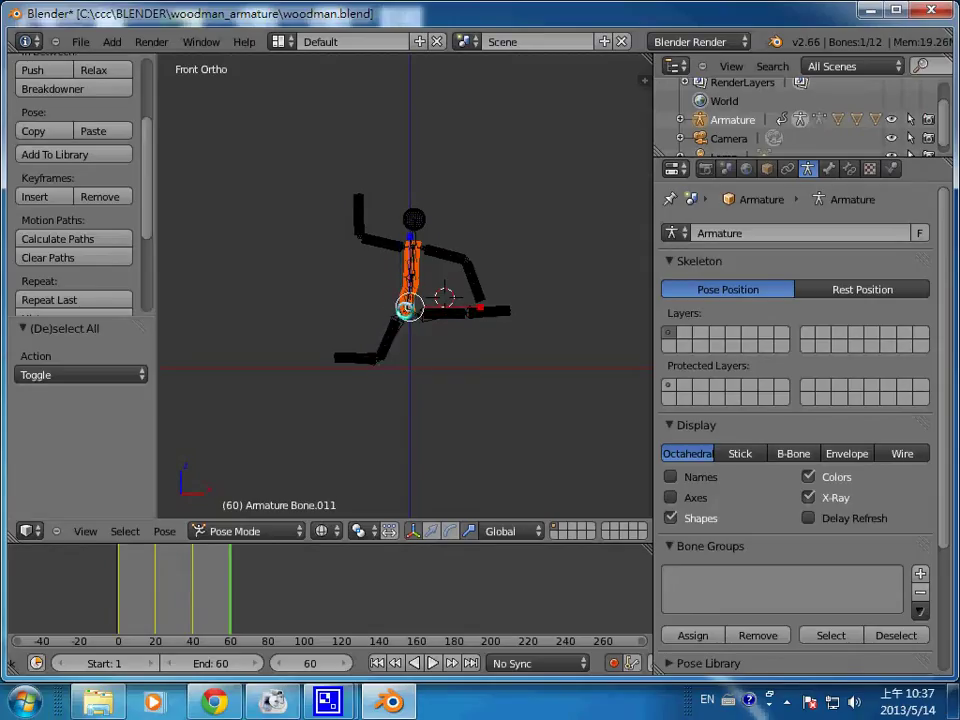
key(g)
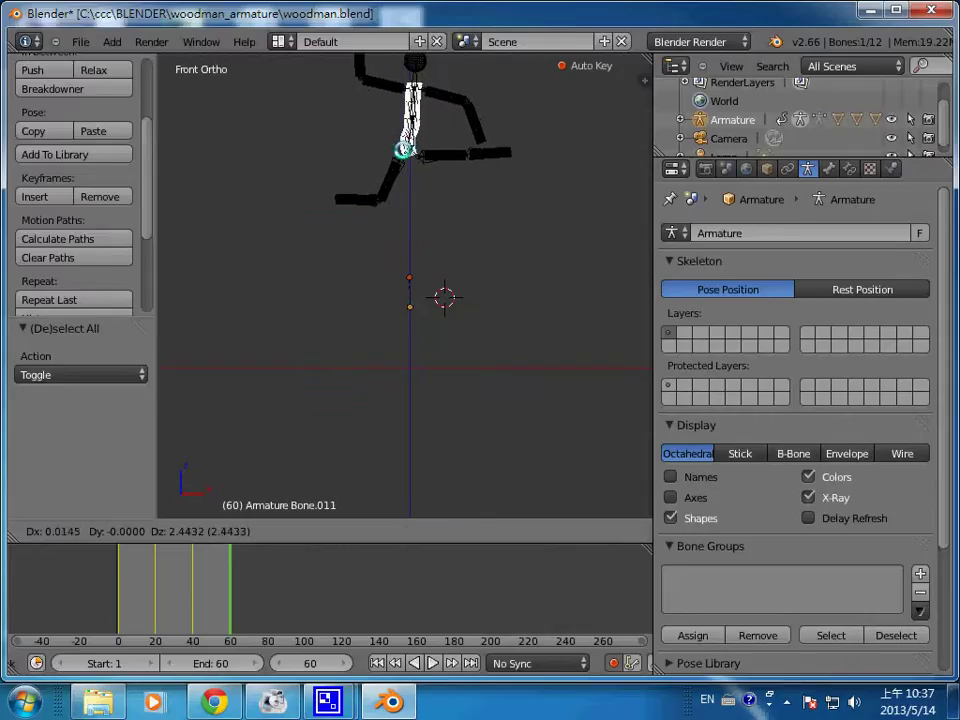
key(Return)
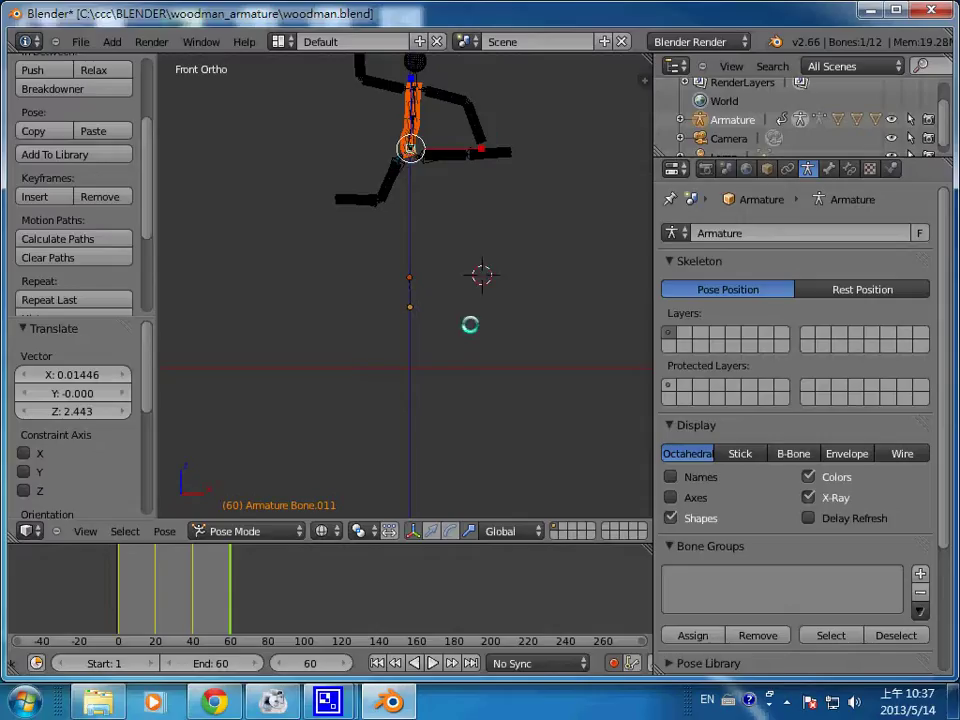
key(shift+alt+a)
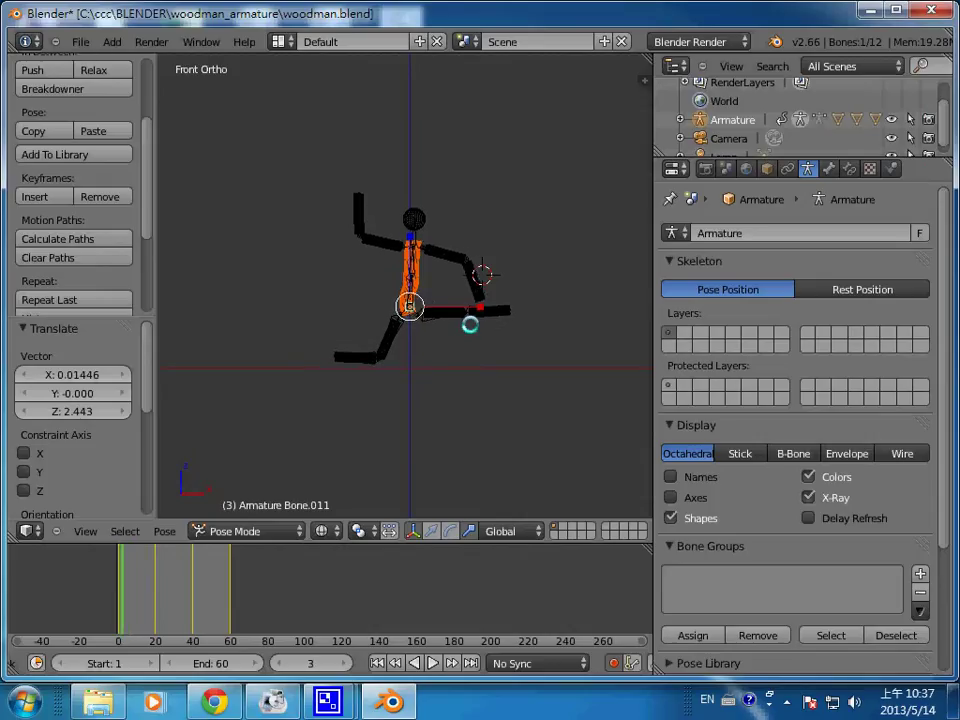
key(alt+a)
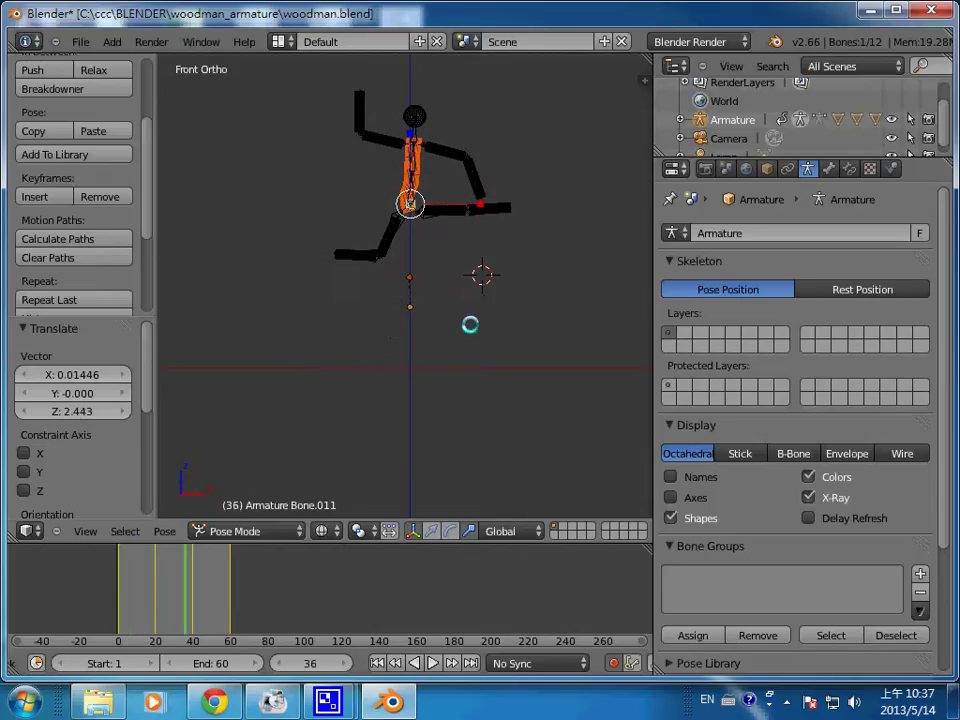
key(shift+alt+a)
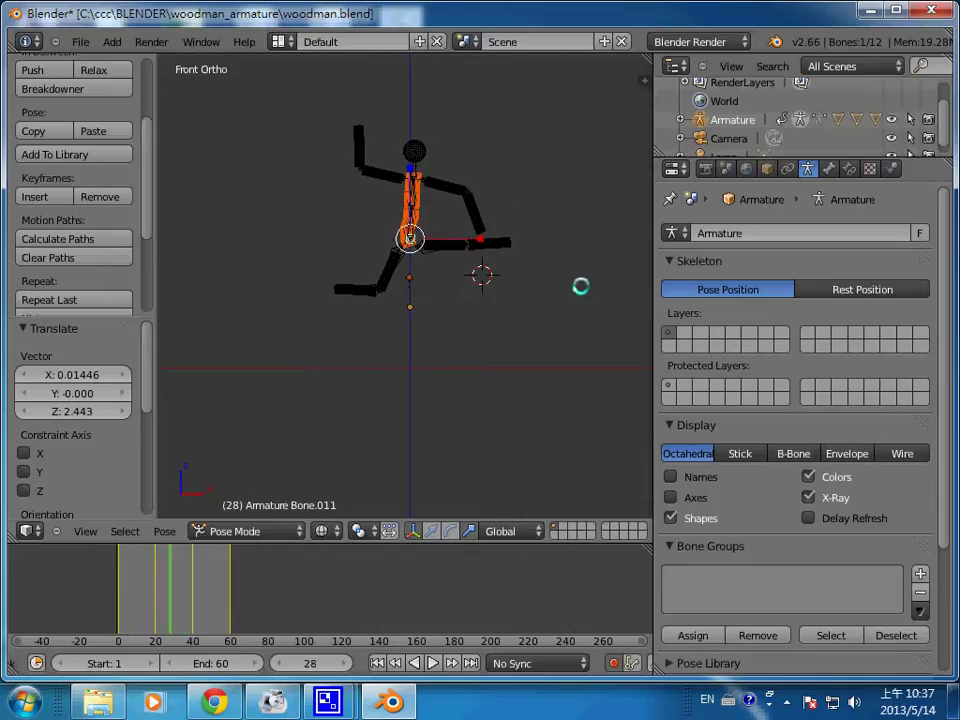
key(alt+a)
key(a)
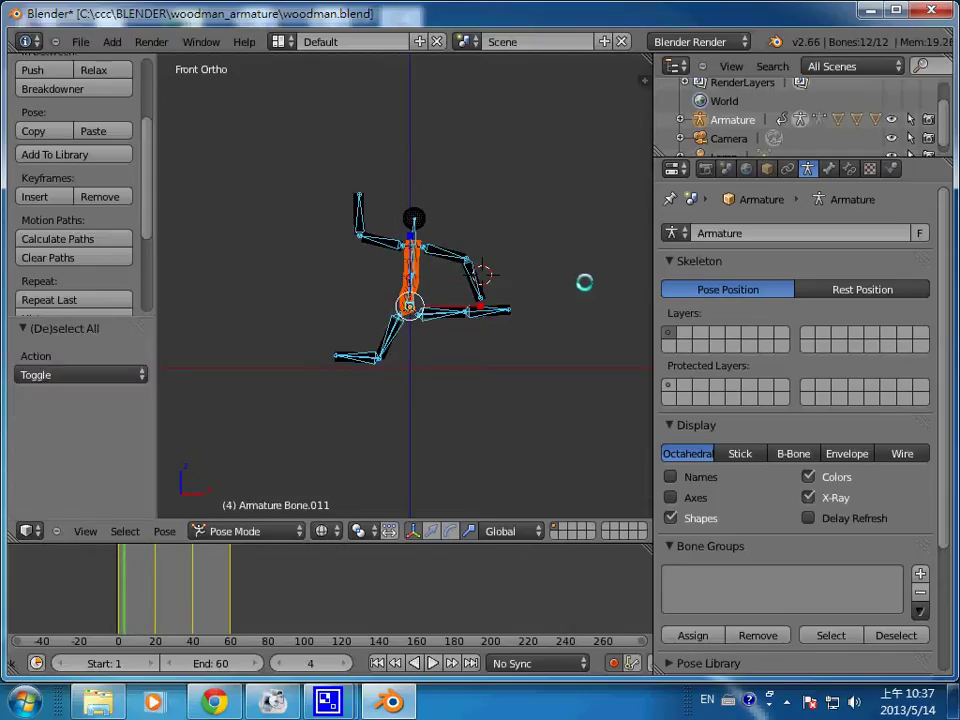
key(alt+a)
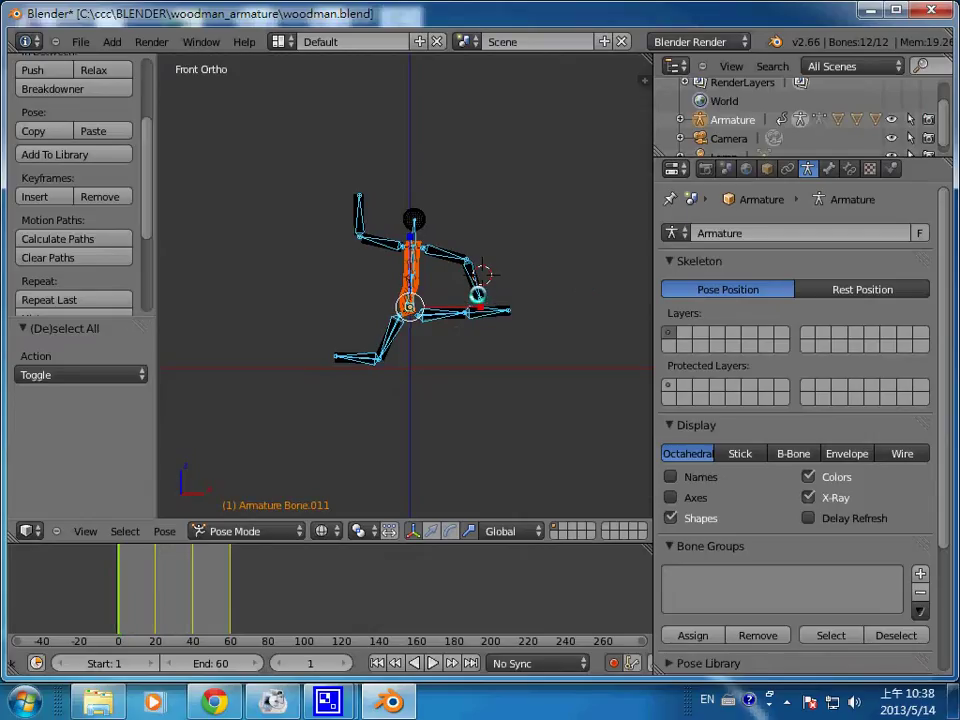
Rotate the right hand bone upward and preview the animation
right_click(477, 291)
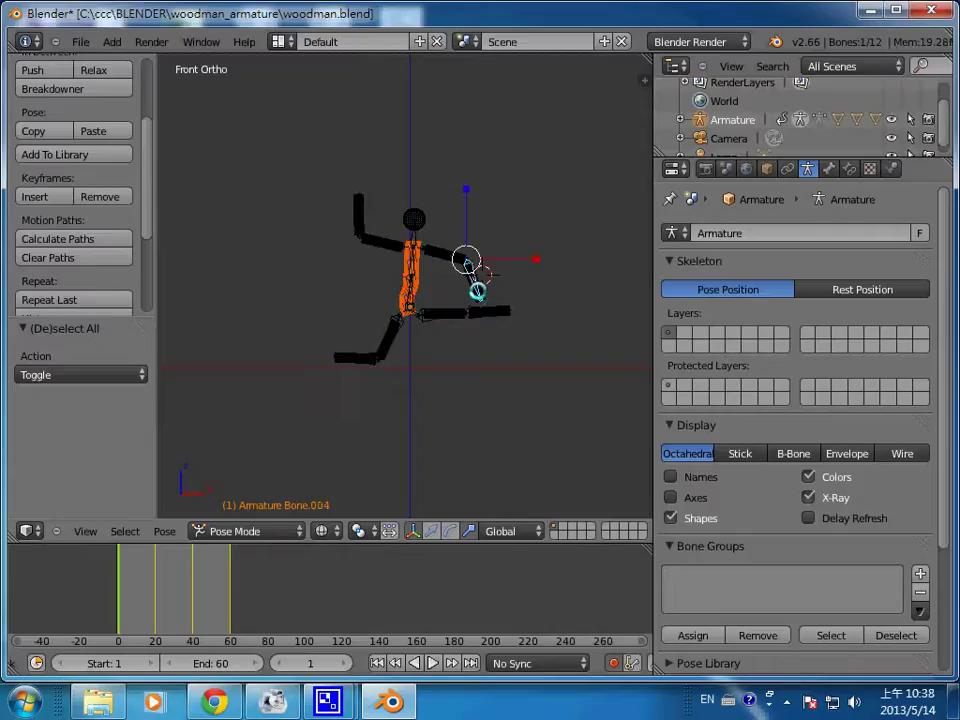
key(r)
click(522, 243)
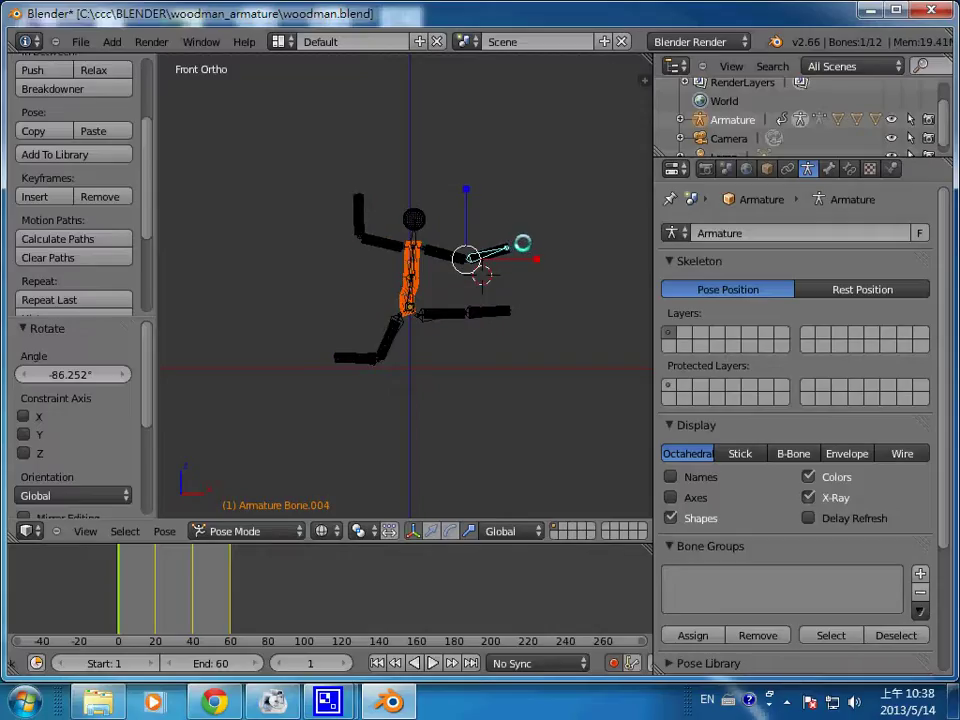
key(alt+a)
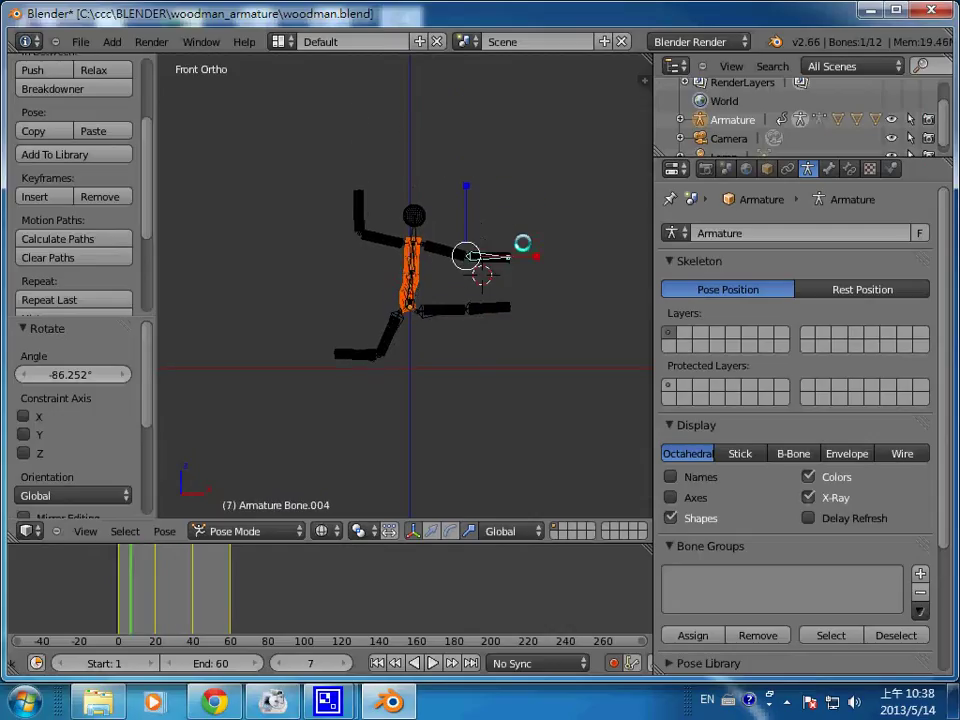
key(Escape)
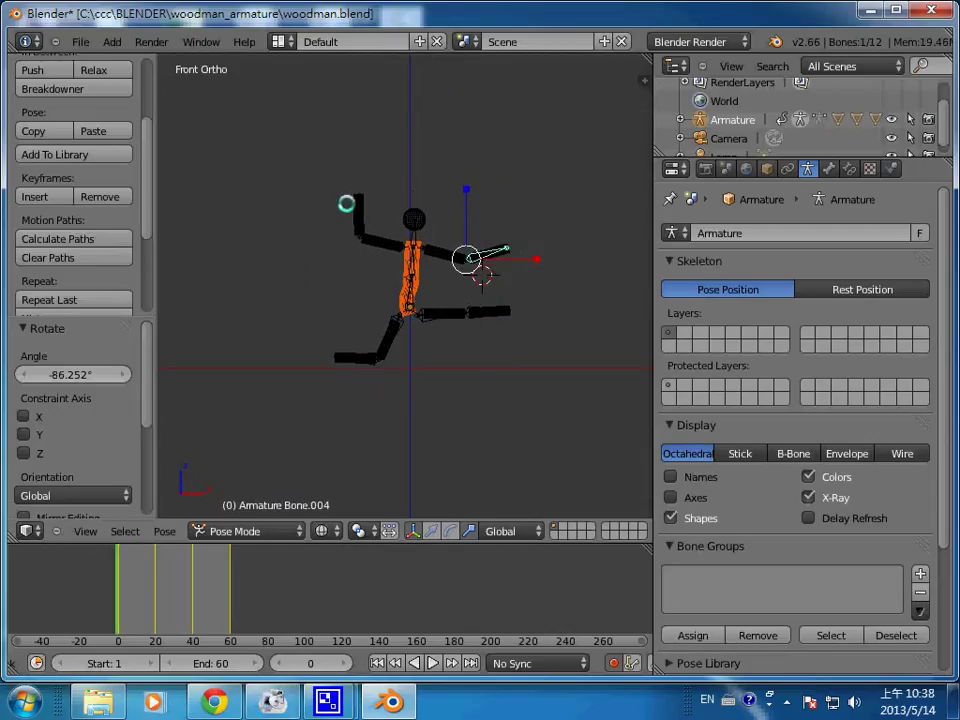
At frame 20, swing the raised left arm down toward lower left, adjust its upper arm, and preview from frame 0
right_click(358, 207)
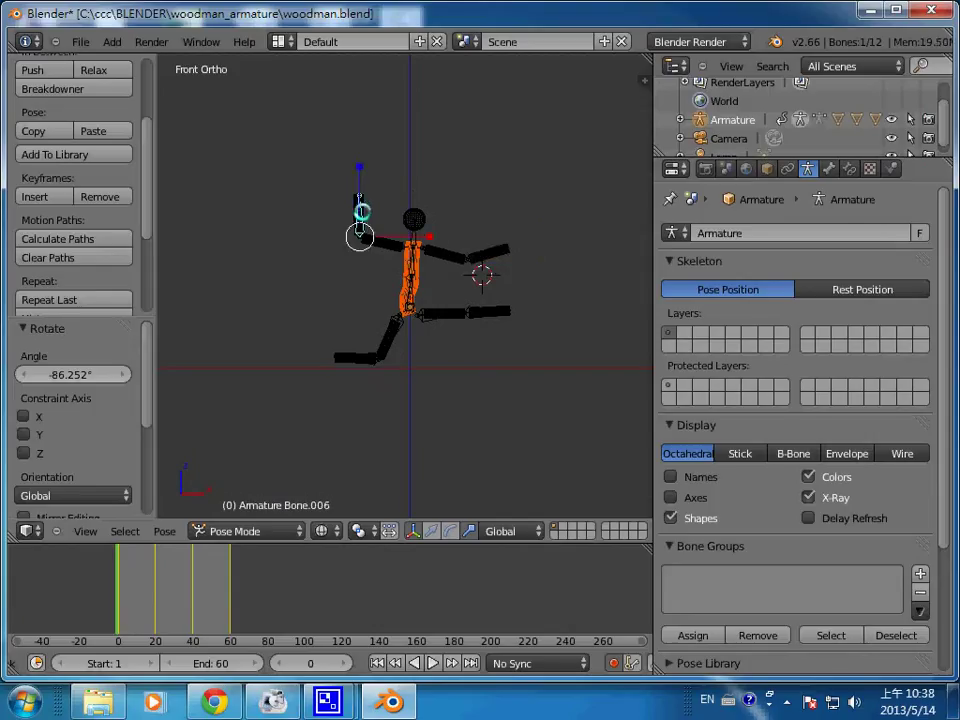
key(alt+a)
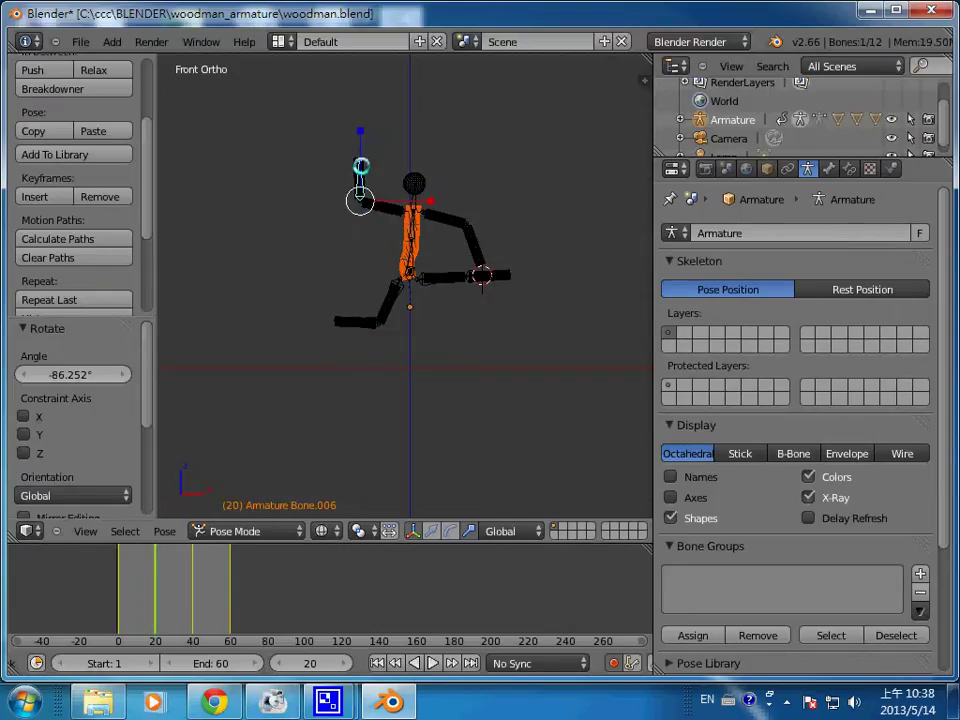
key(r)
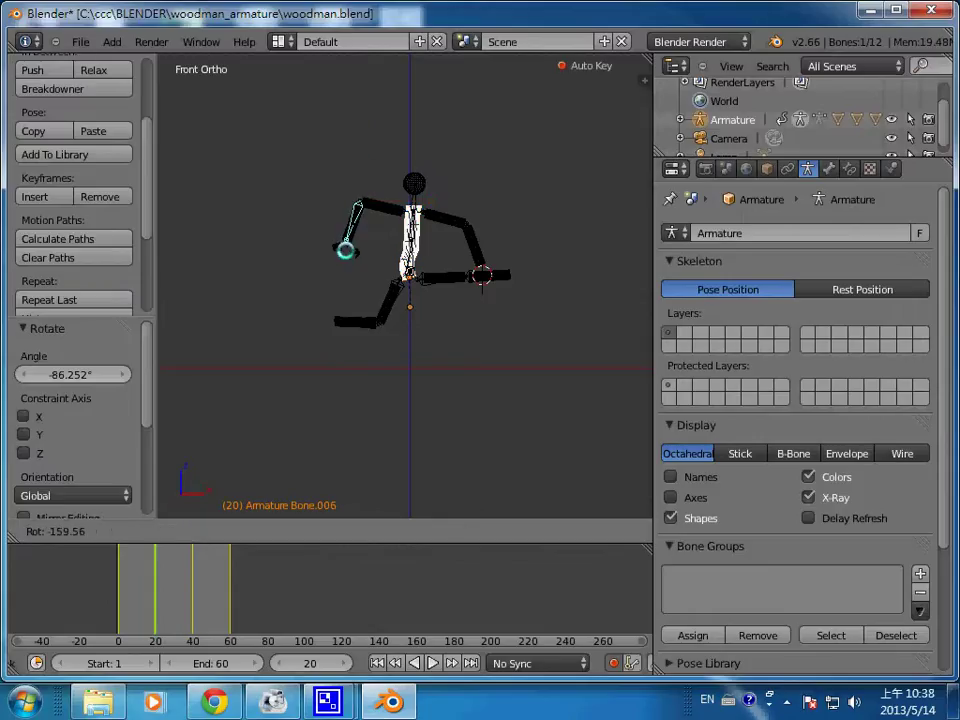
click(360, 201)
right_click(360, 201)
key(r)
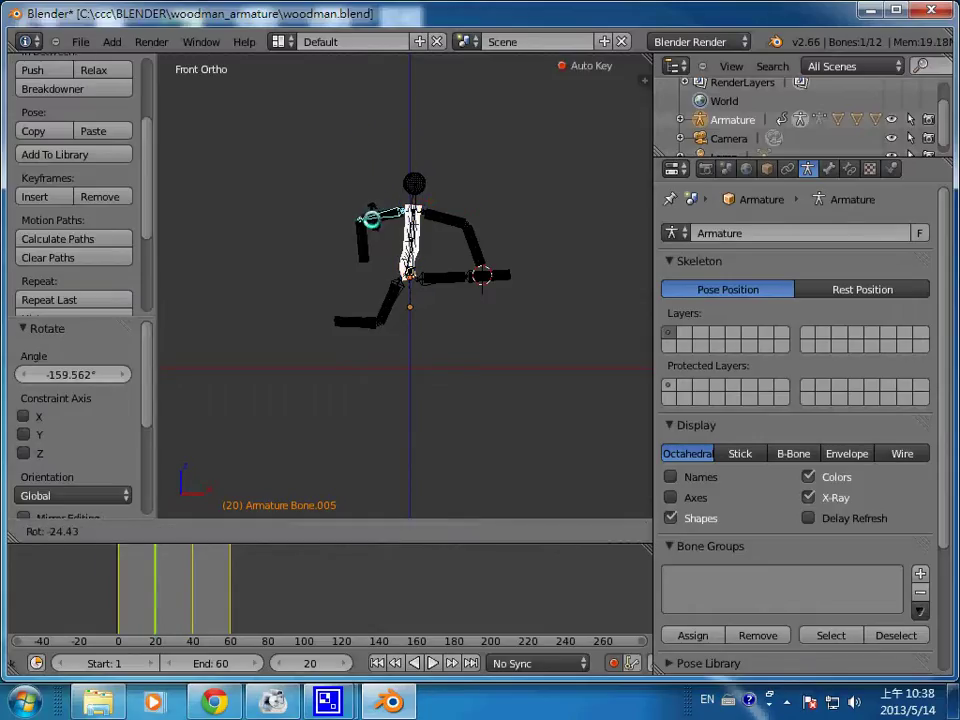
click(371, 235)
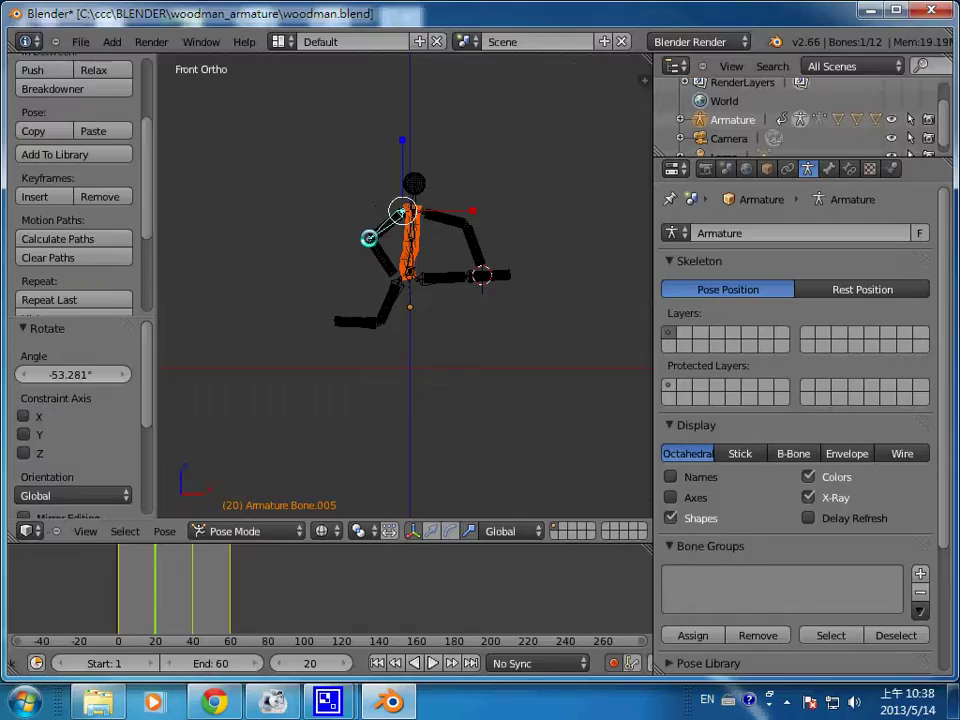
key(Left)
key(Left)
key(Left)
key(Left)
key(Left)
key(Left)
key(Left)
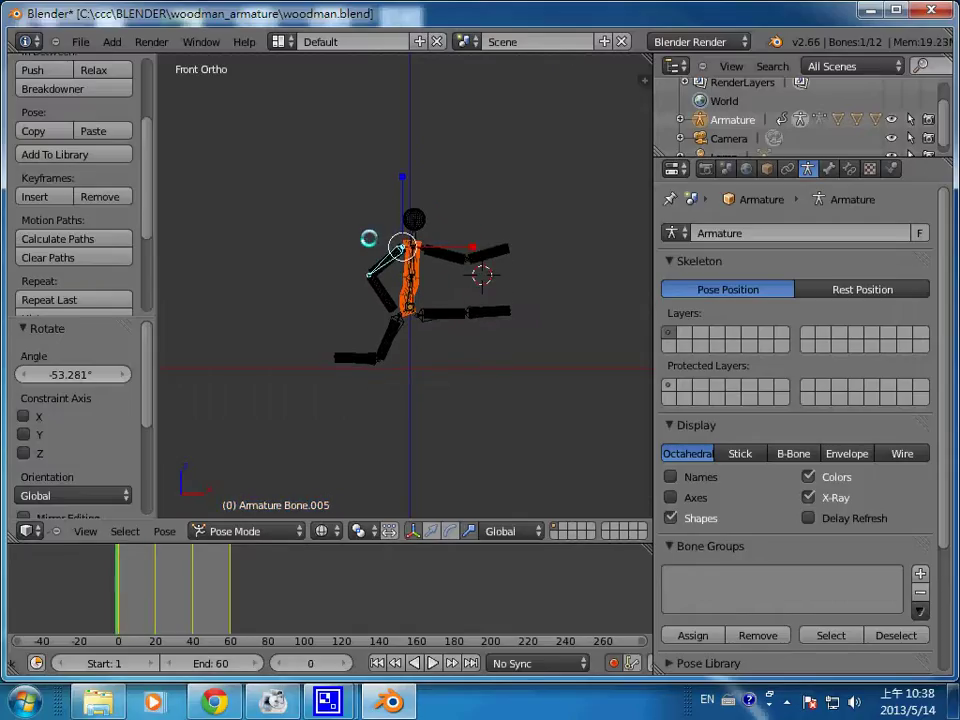
key(alt+a)
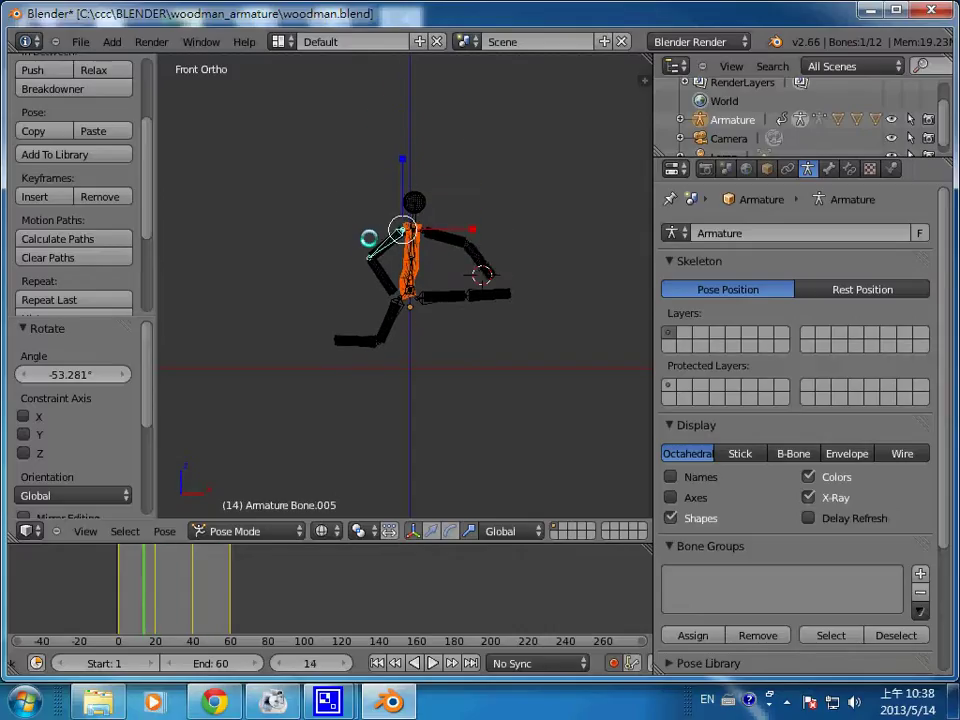
Tilt the whole pose slightly at frame 11 and raise the upper arm by 72.666°
key(a)
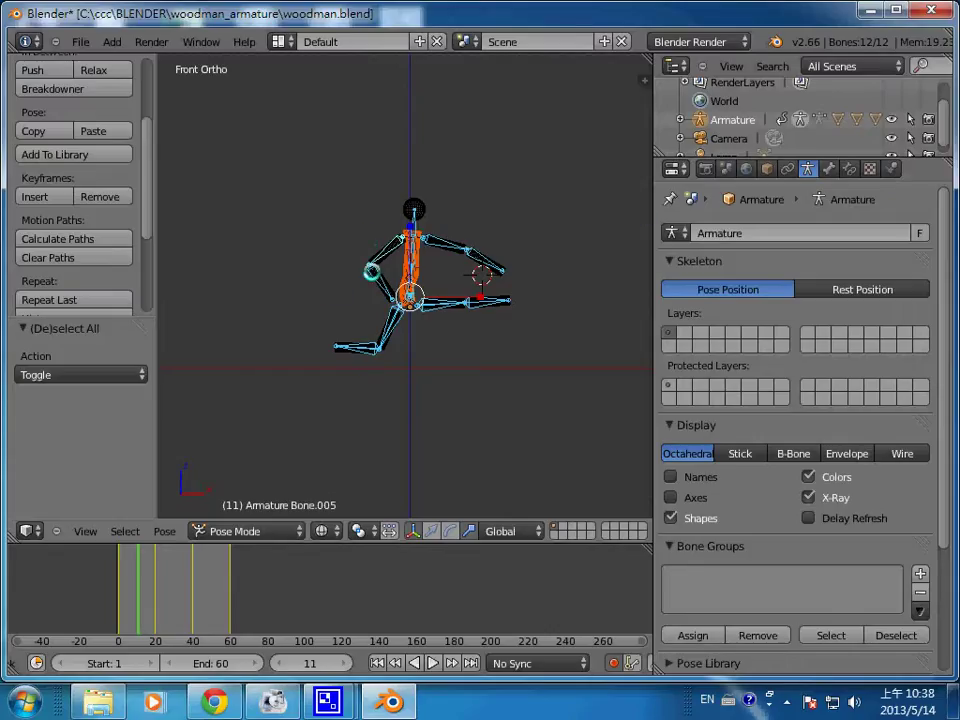
key(r)
click(365, 253)
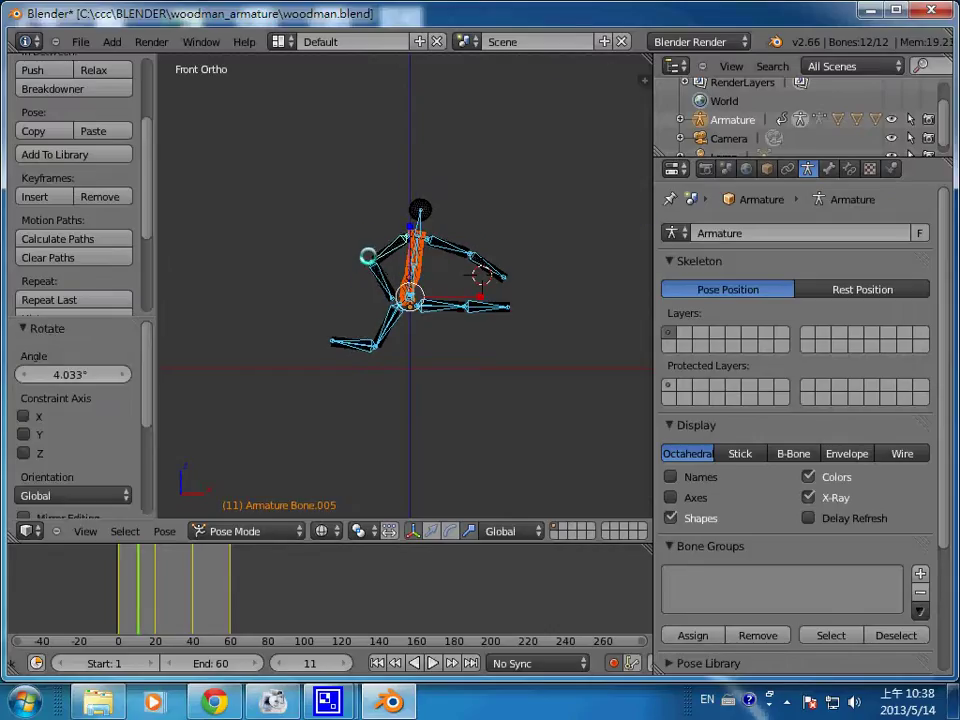
right_click(372, 256)
key(r)
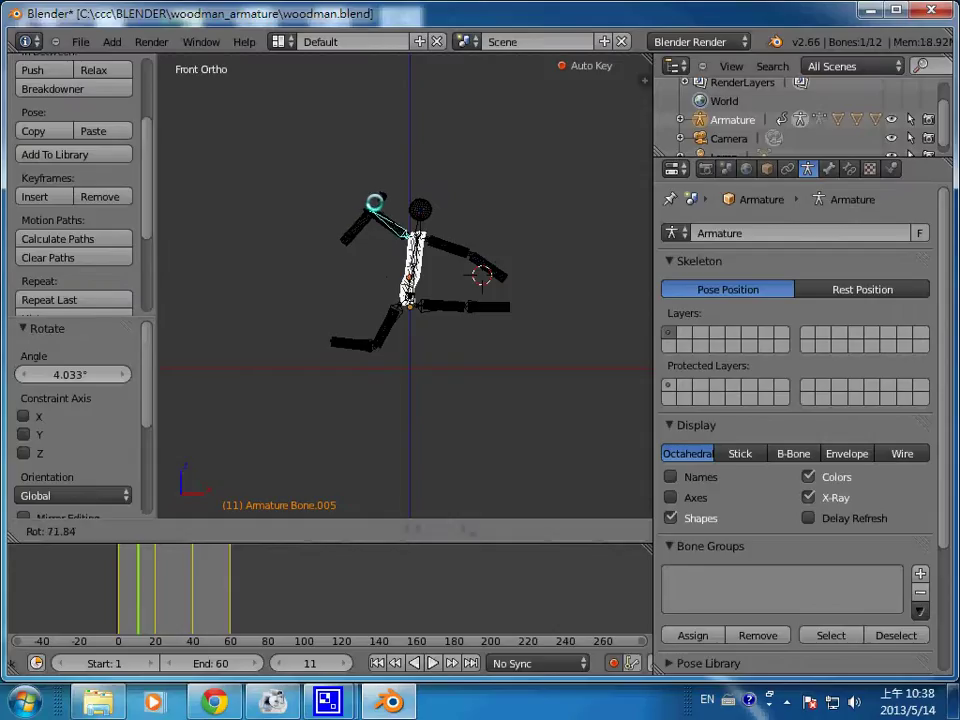
click(377, 205)
Play the run forward and backward to check the new arm swings
key(alt+a)
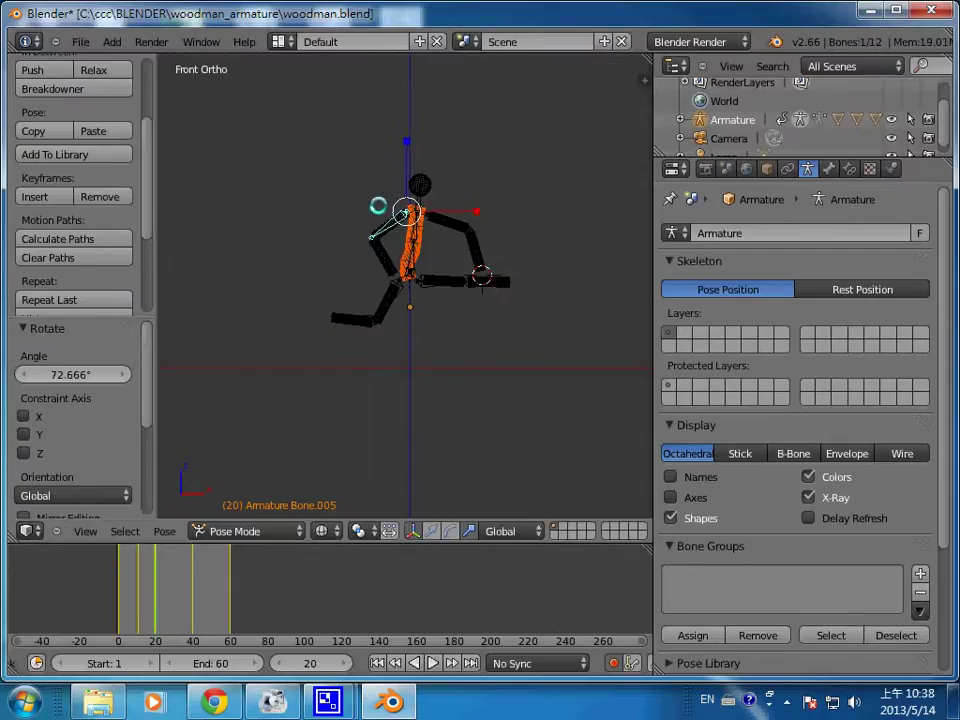
key(alt+a)
key(shift+alt+a)
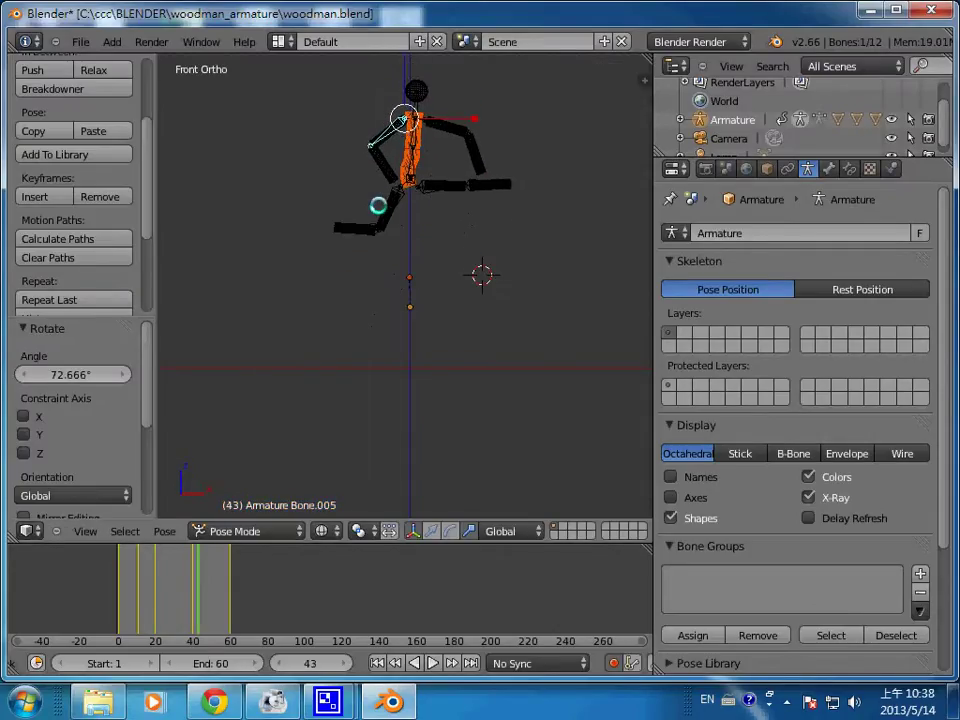
key(Escape)
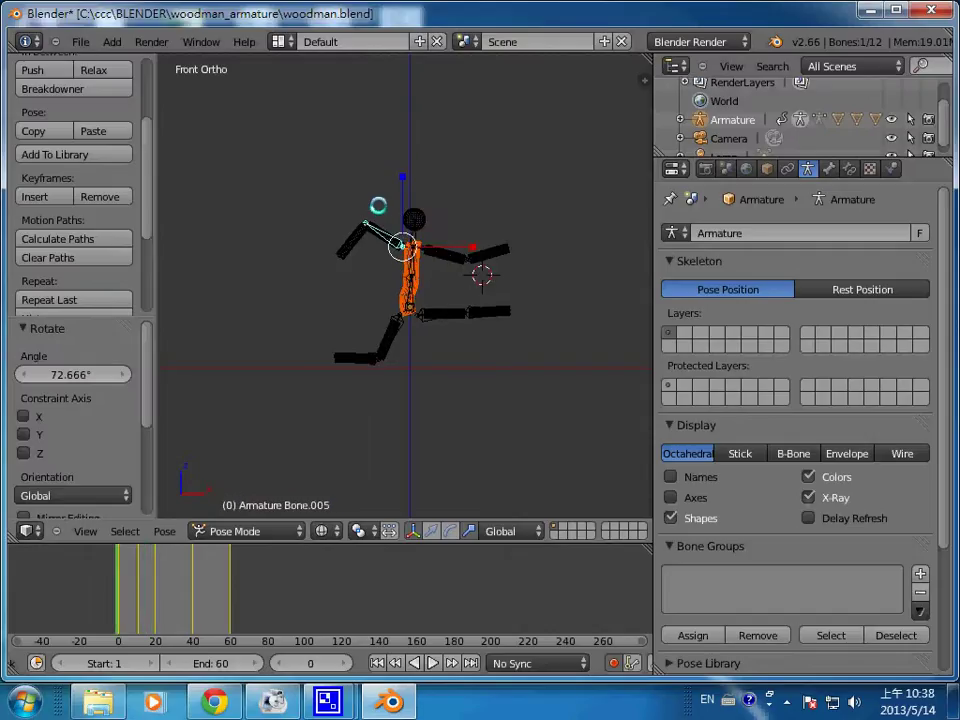
key(alt+a)
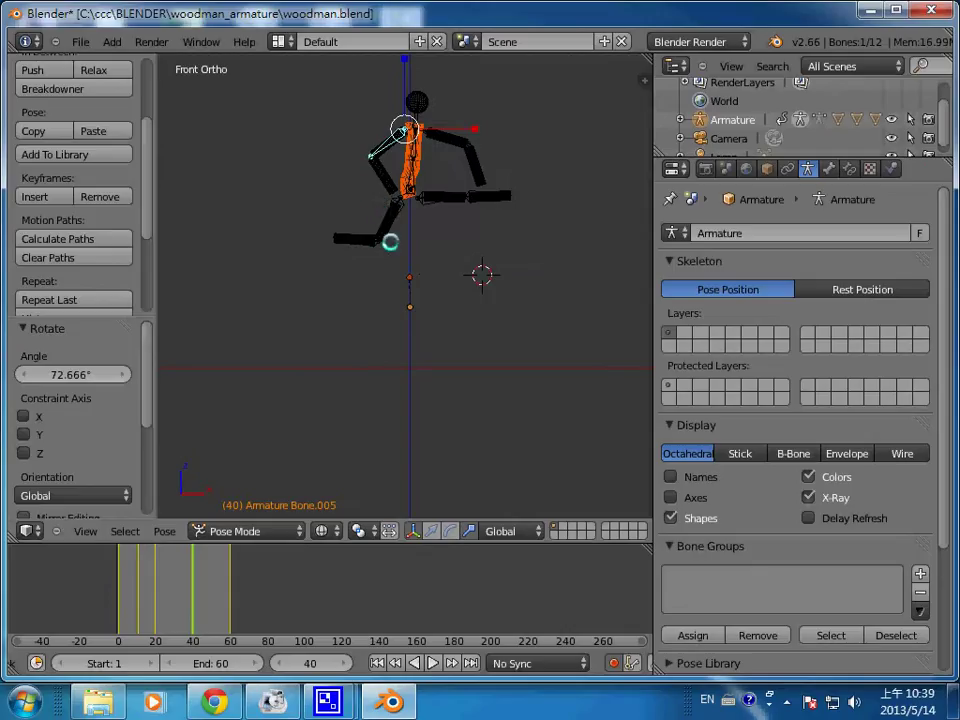
right_click(374, 237)
key(r)
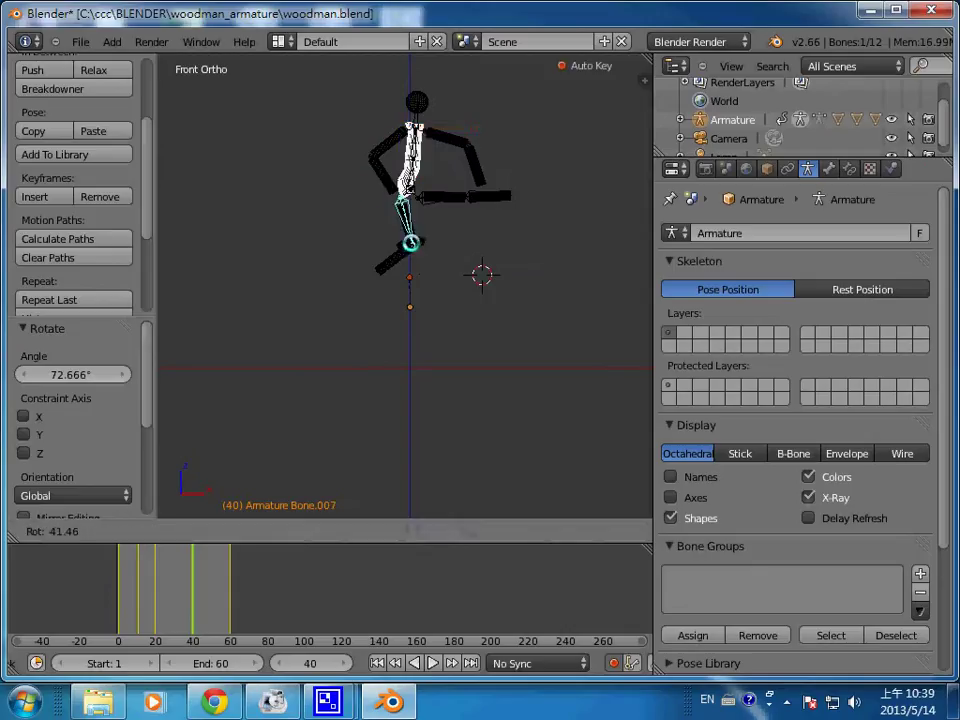
click(456, 216)
right_click(467, 197)
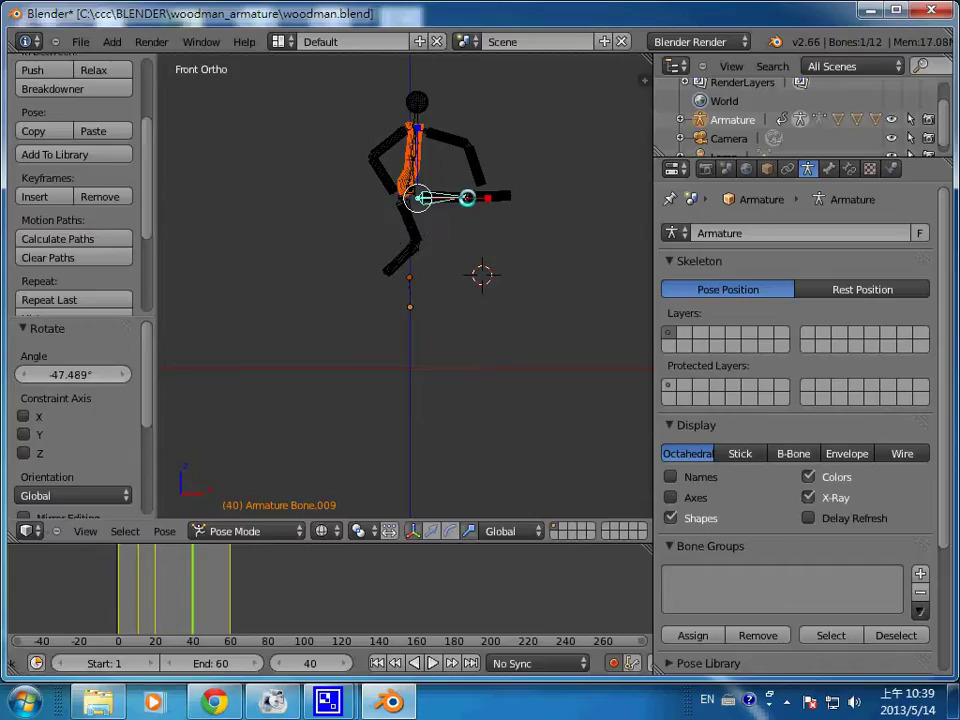
key(r)
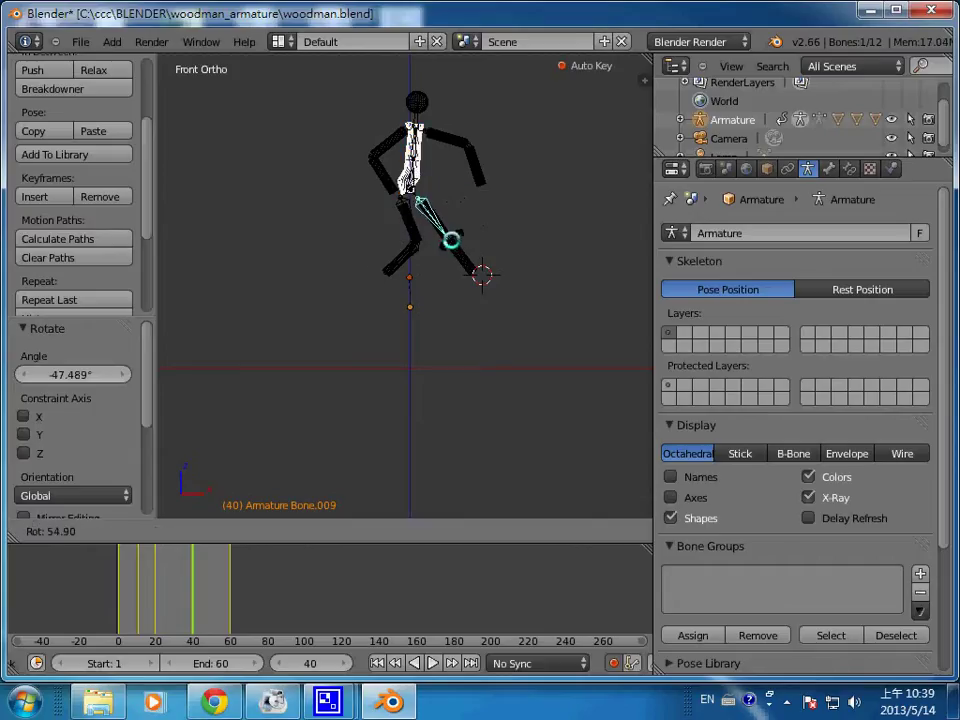
key(Return)
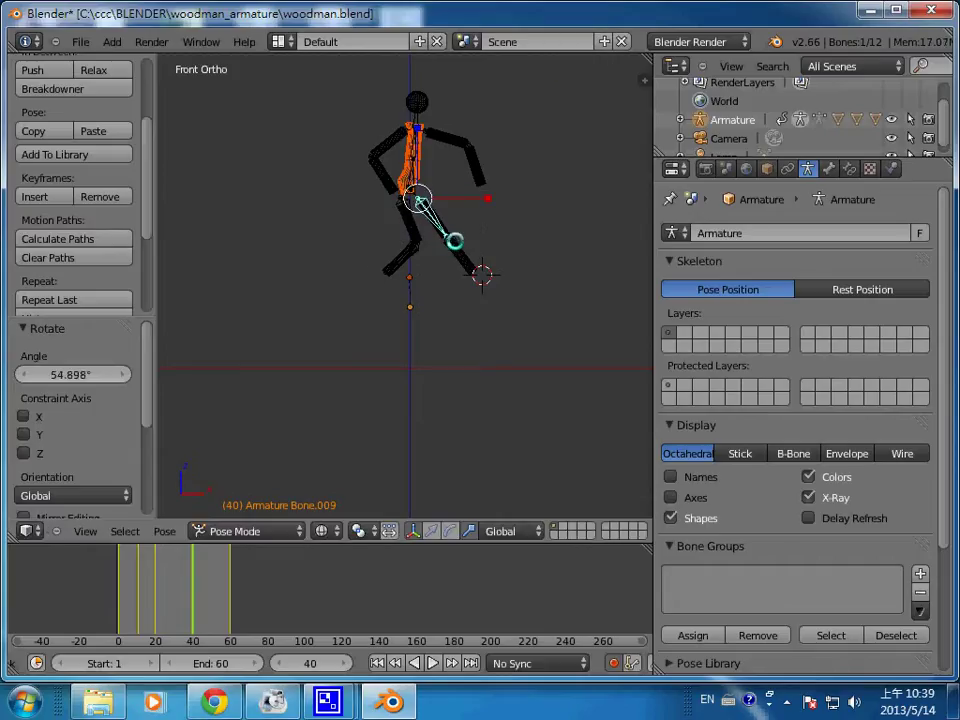
key(Left)
key(Left)
key(Left)
key(Left)
key(Left)
key(Left)
key(Left)
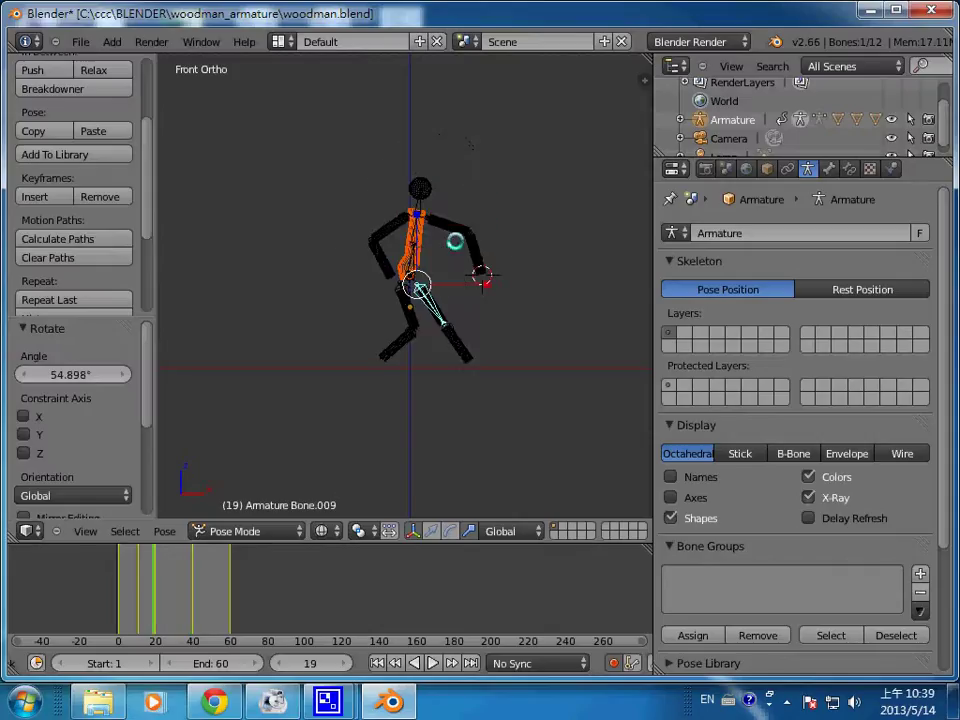
key(Left)
key(Left)
key(Left)
key(Right)
key(Right)
key(Right)
key(Right)
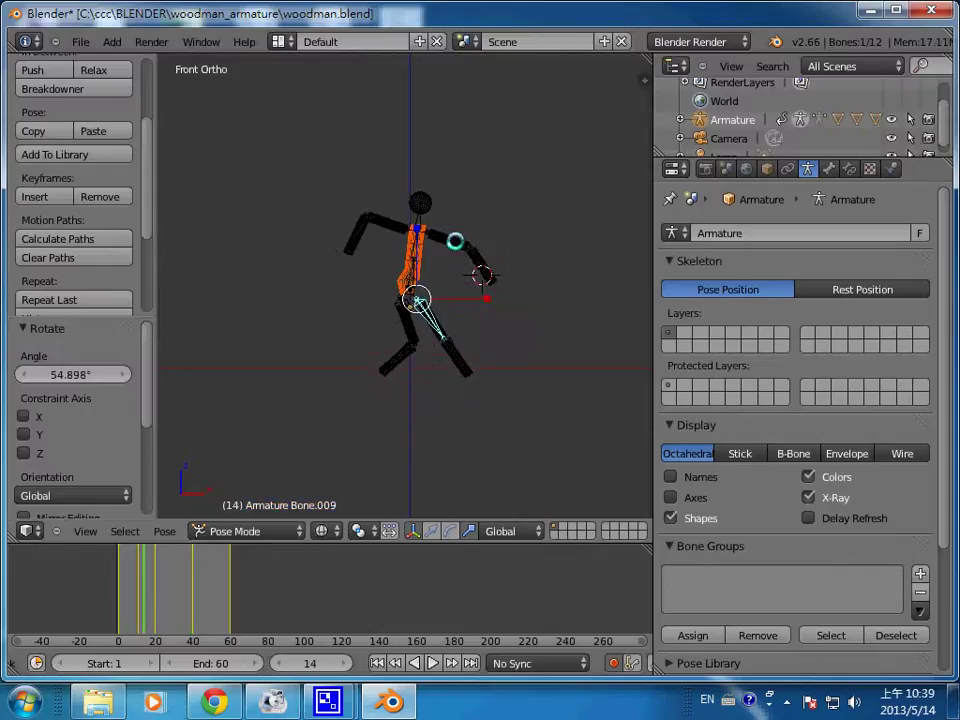
key(Right)
key(Right)
key(Right)
key(Right)
key(Right)
key(Right)
key(Right)
key(Right)
key(Right)
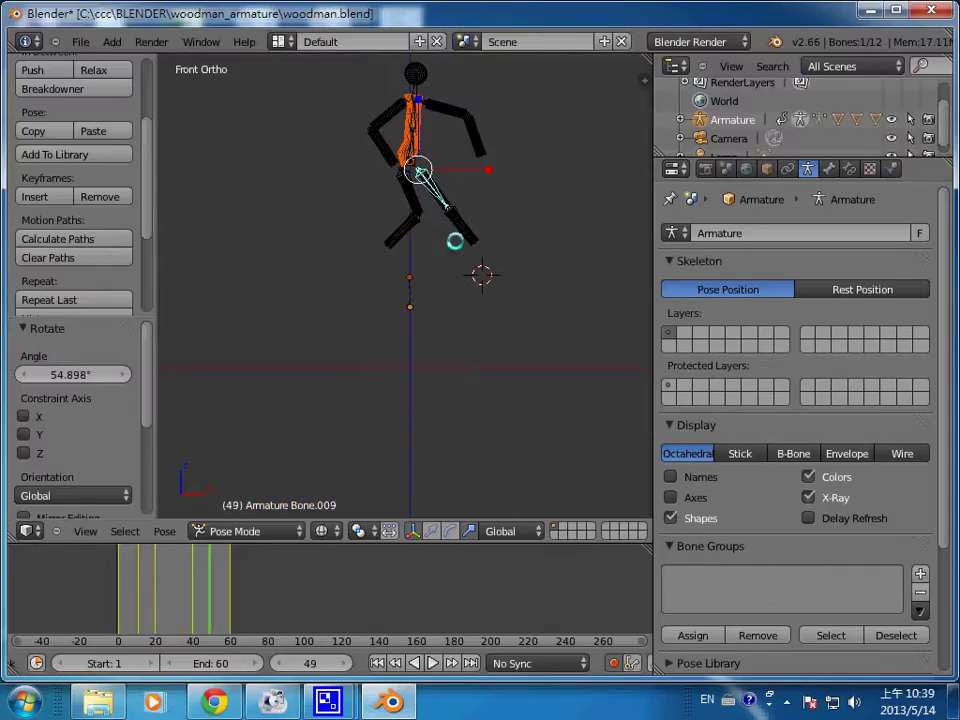
key(a)
key(a)
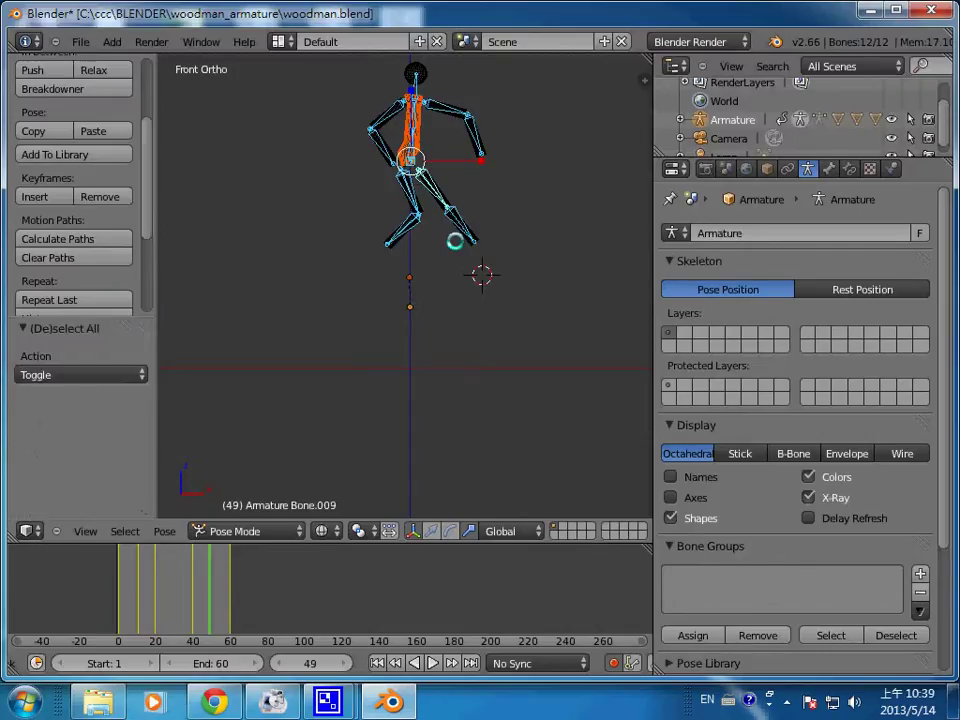
key(Left)
key(Left)
key(Left)
key(Left)
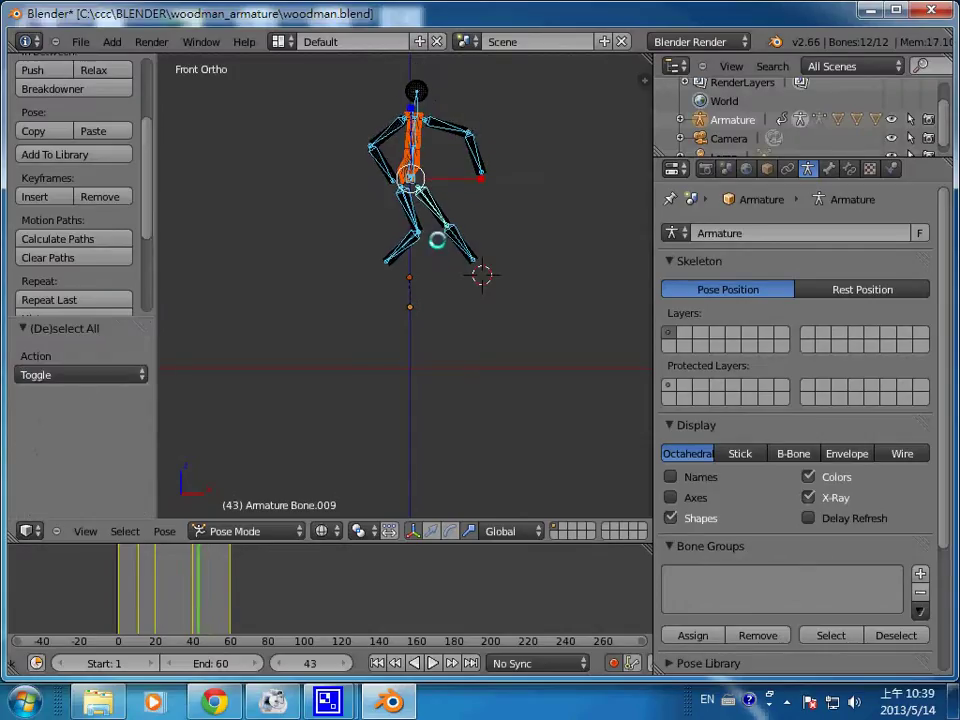
key(Left)
key(Left)
key(Left)
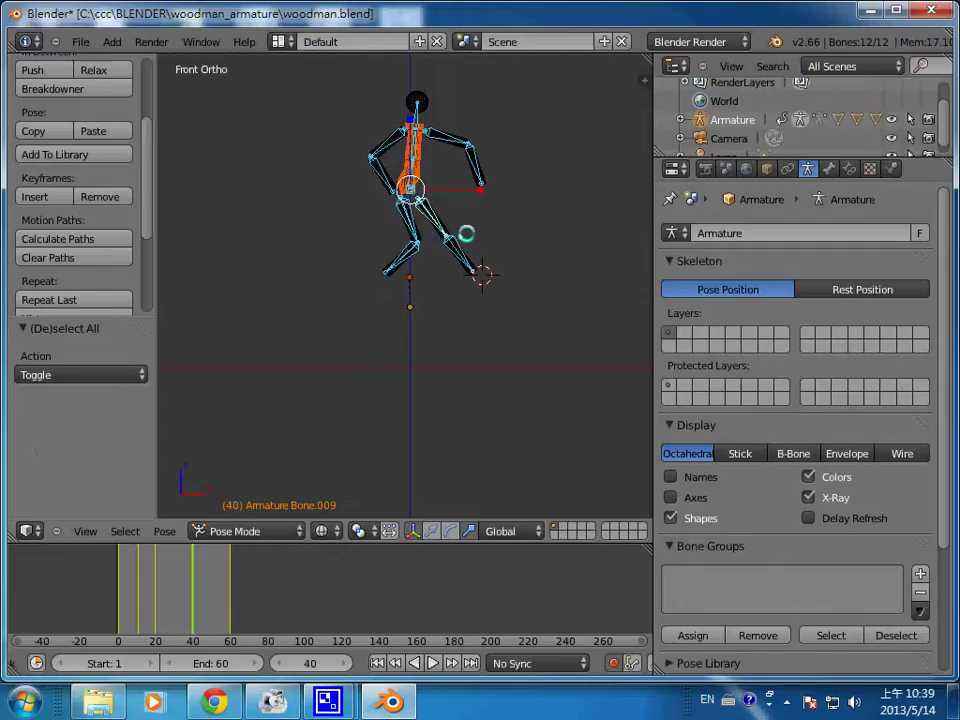
key(r)
click(474, 207)
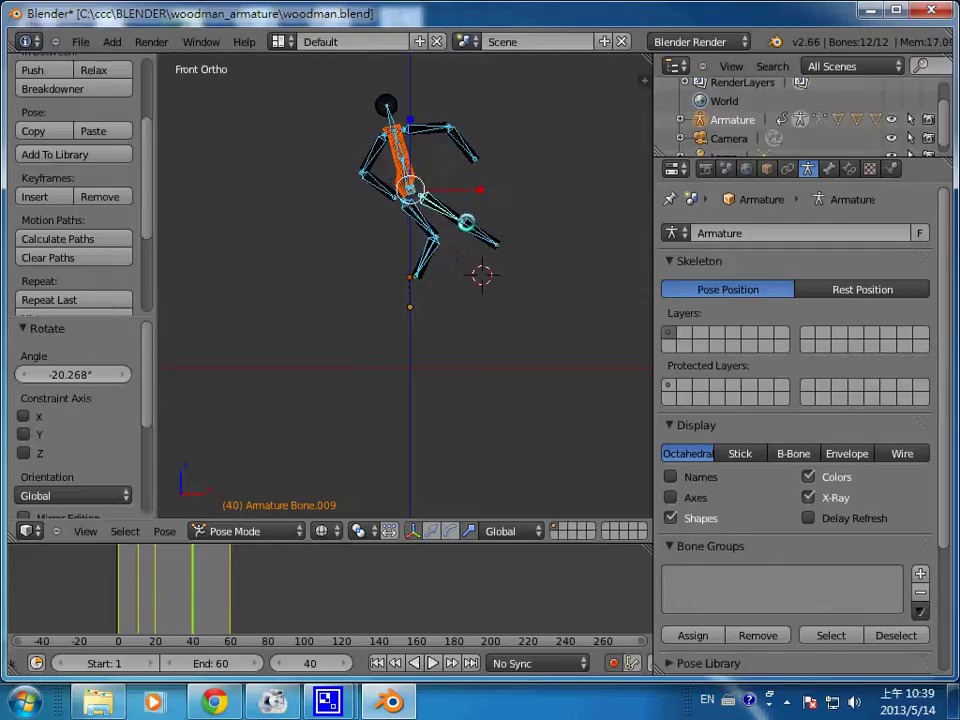
key(ctrl+z)
key(a)
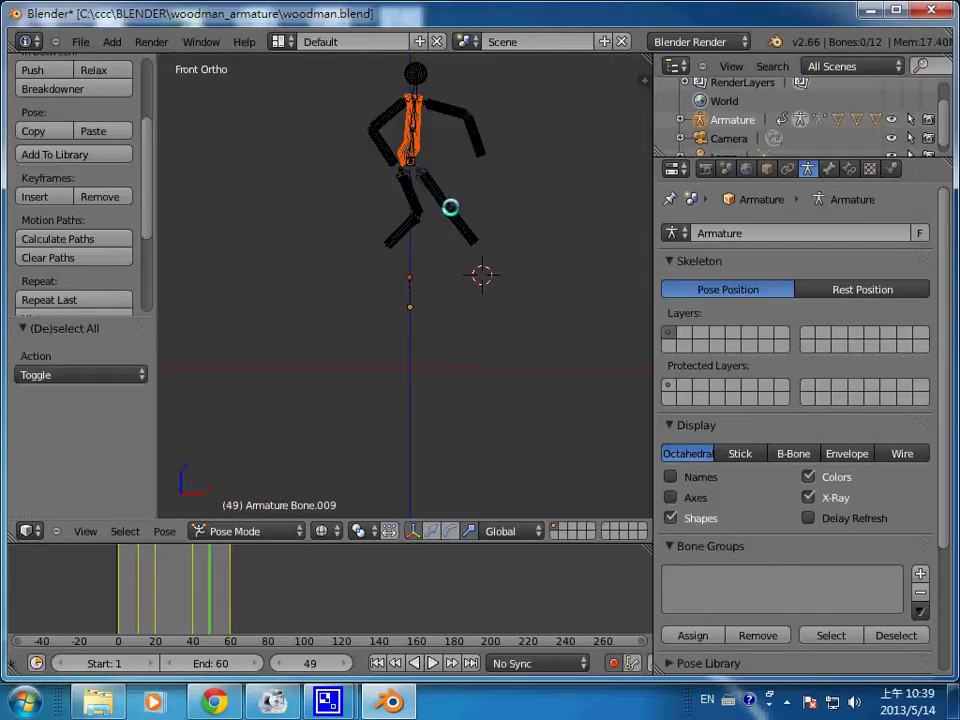
key(a)
key(a)
Rotate thigh bone Bone.009 to -66.85° so the front leg is level, then play the cycle to check
right_click(446, 207)
key(r)
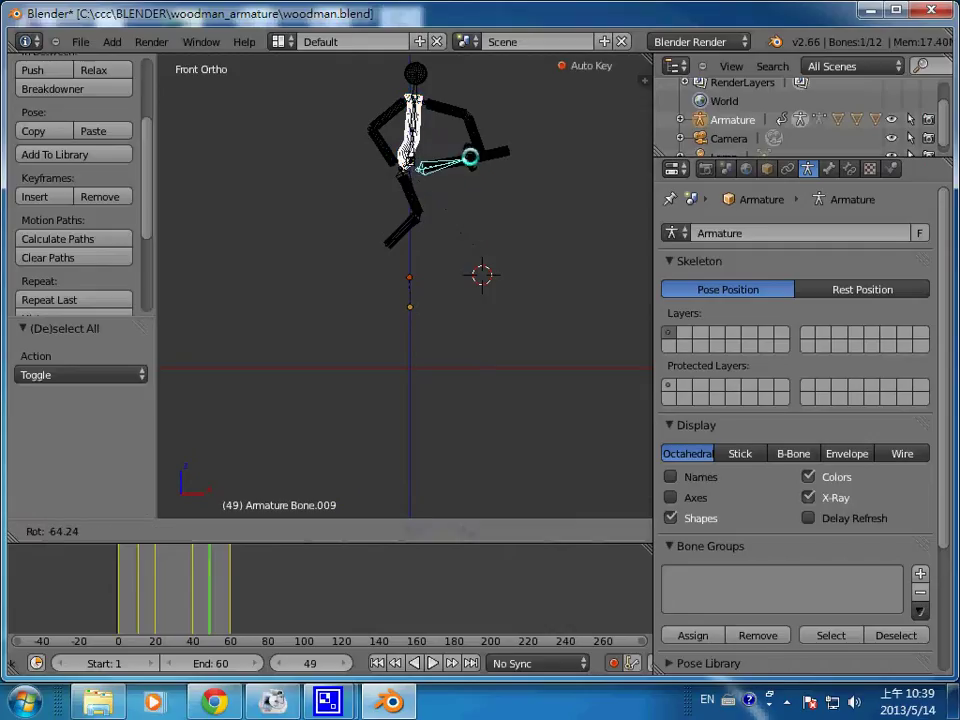
click(478, 157)
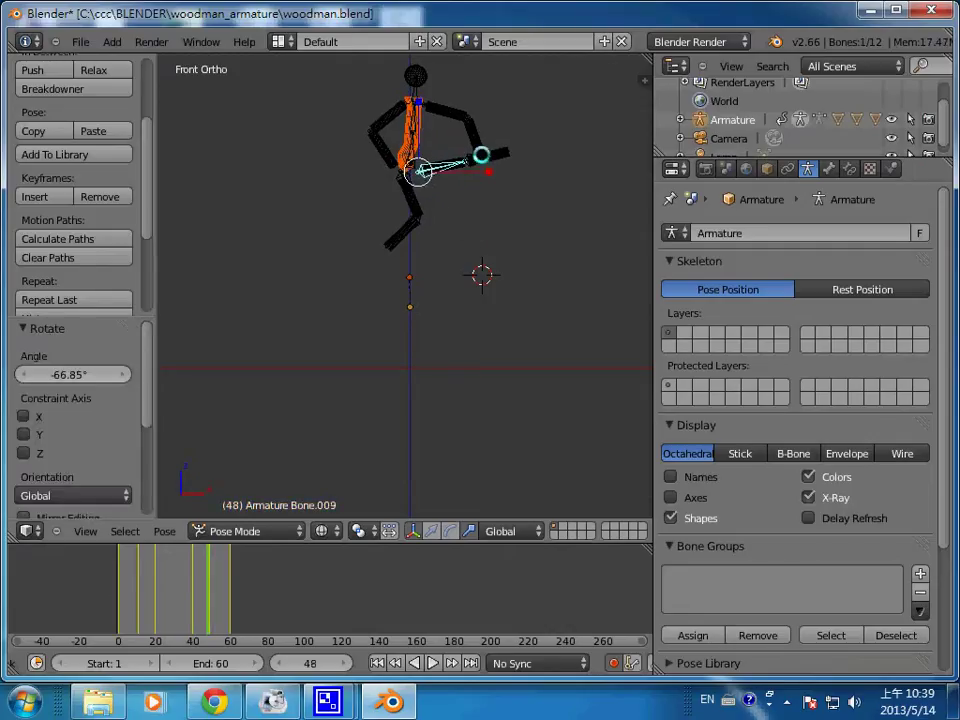
key(alt+shift+a)
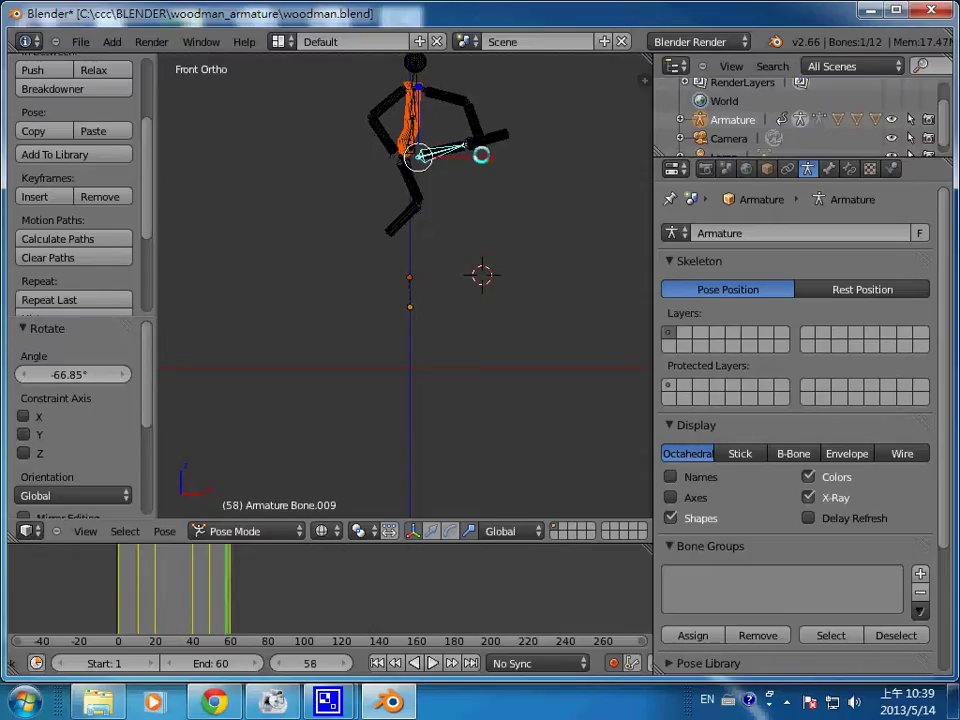
key(alt+a)
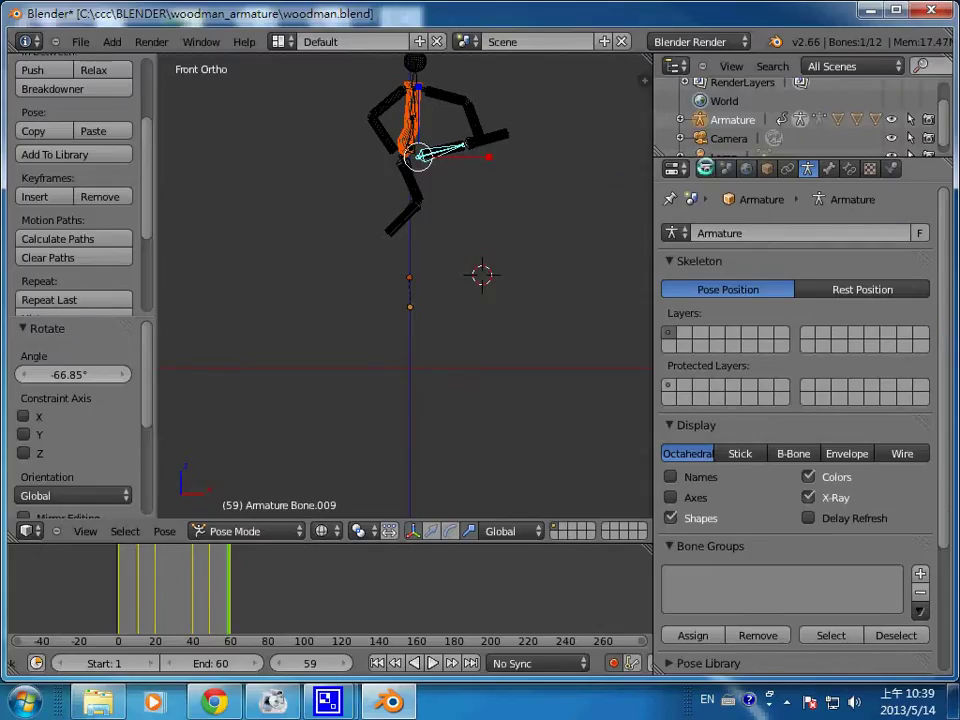
From the Render properties Output path, browse to C:\ccc\BLENDER\ and clear the file name
click(706, 168)
drag(932, 276, 955, 425)
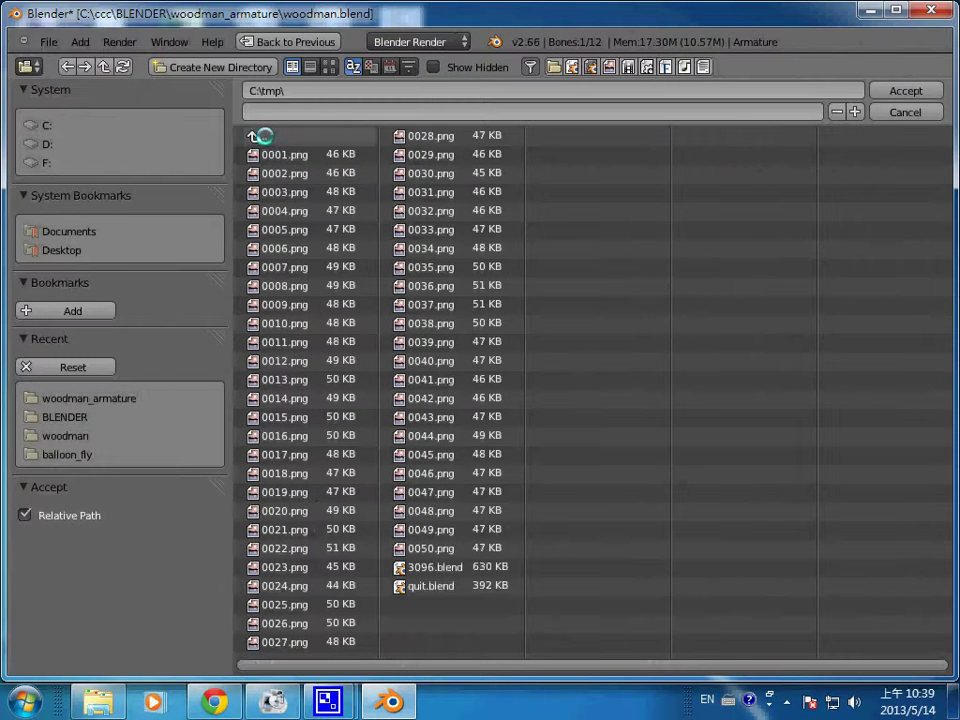
click(42, 145)
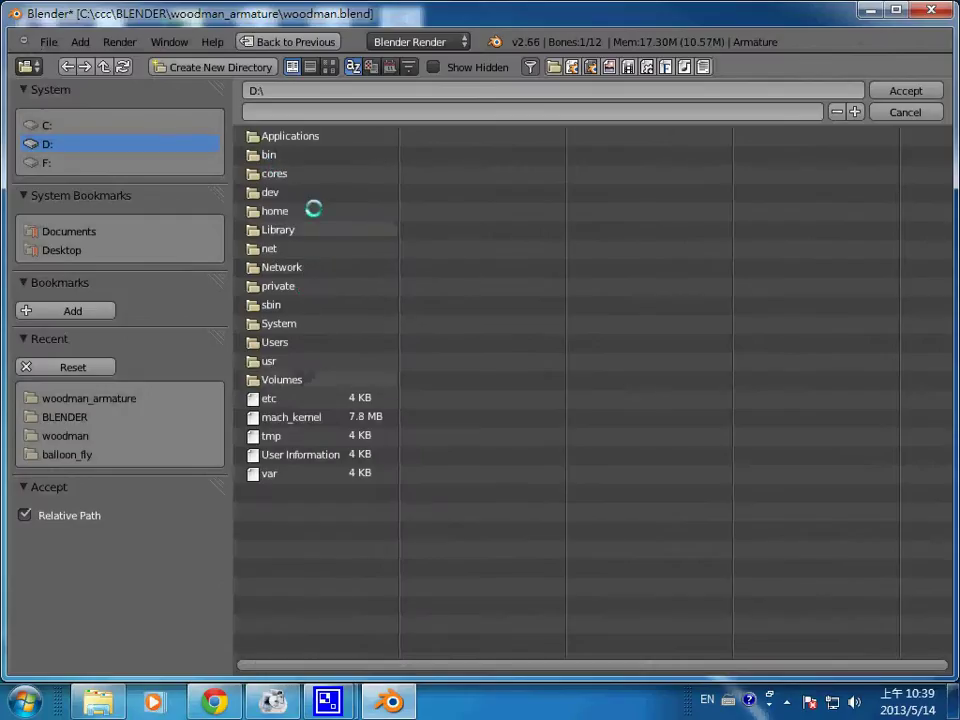
click(46, 125)
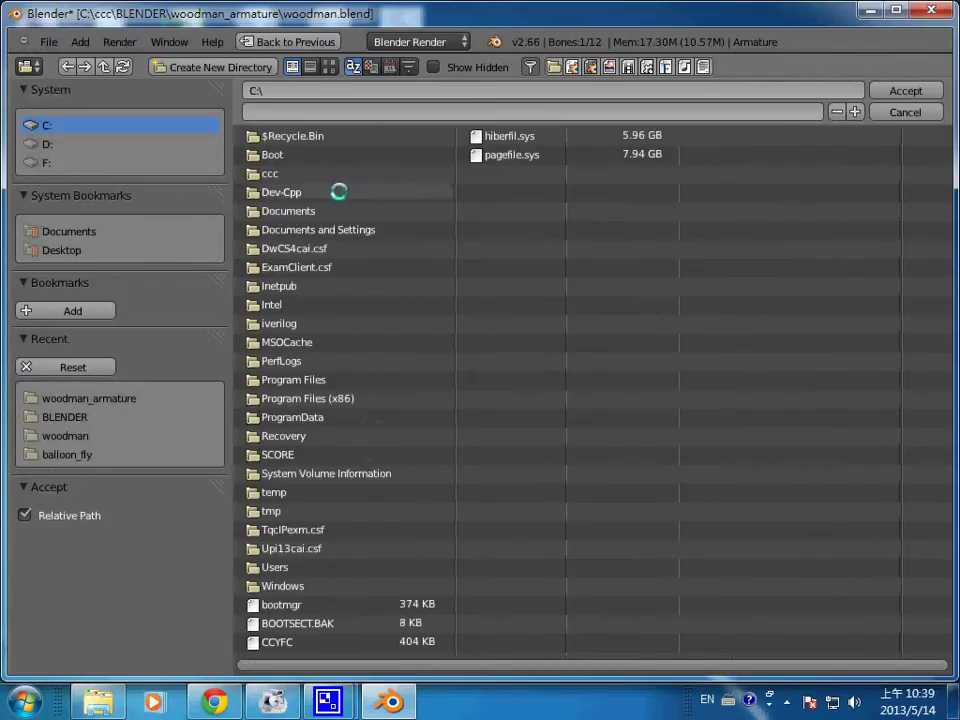
click(312, 175)
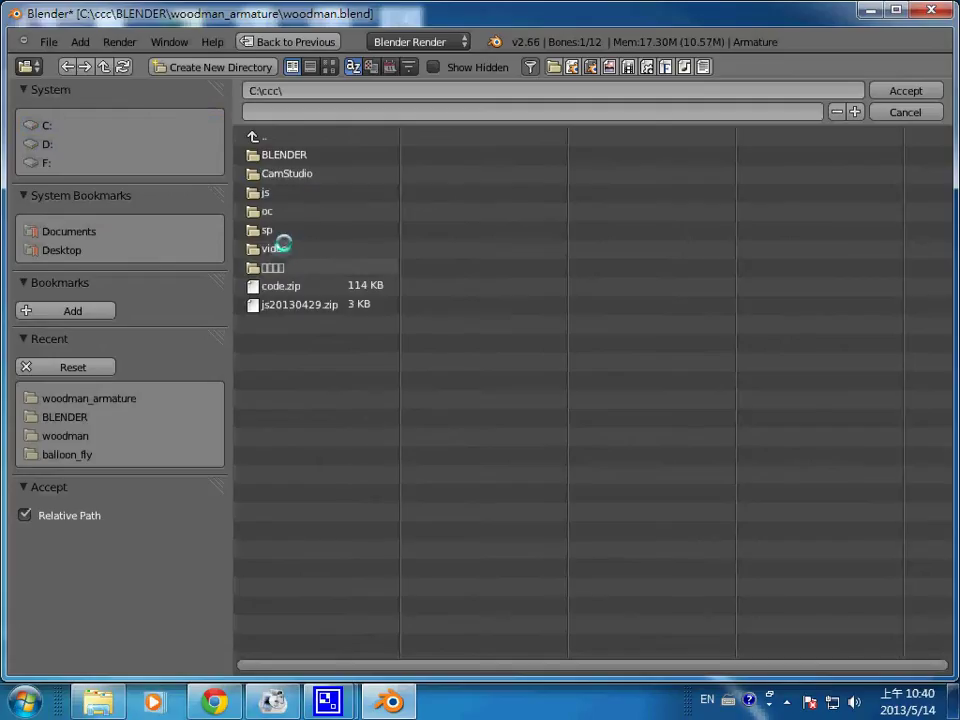
click(300, 155)
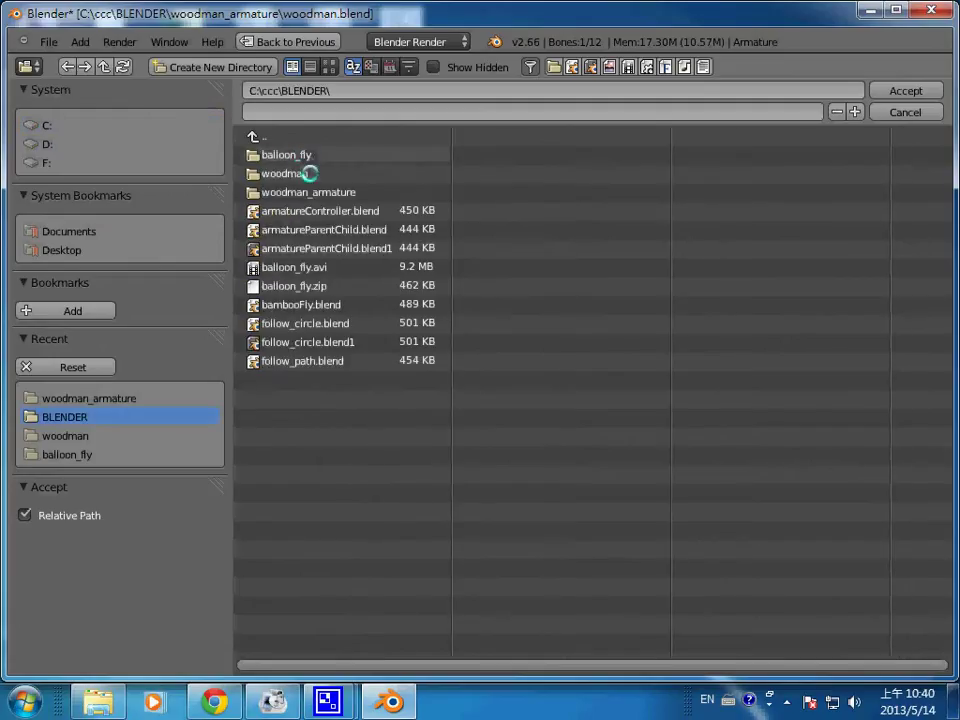
click(308, 191)
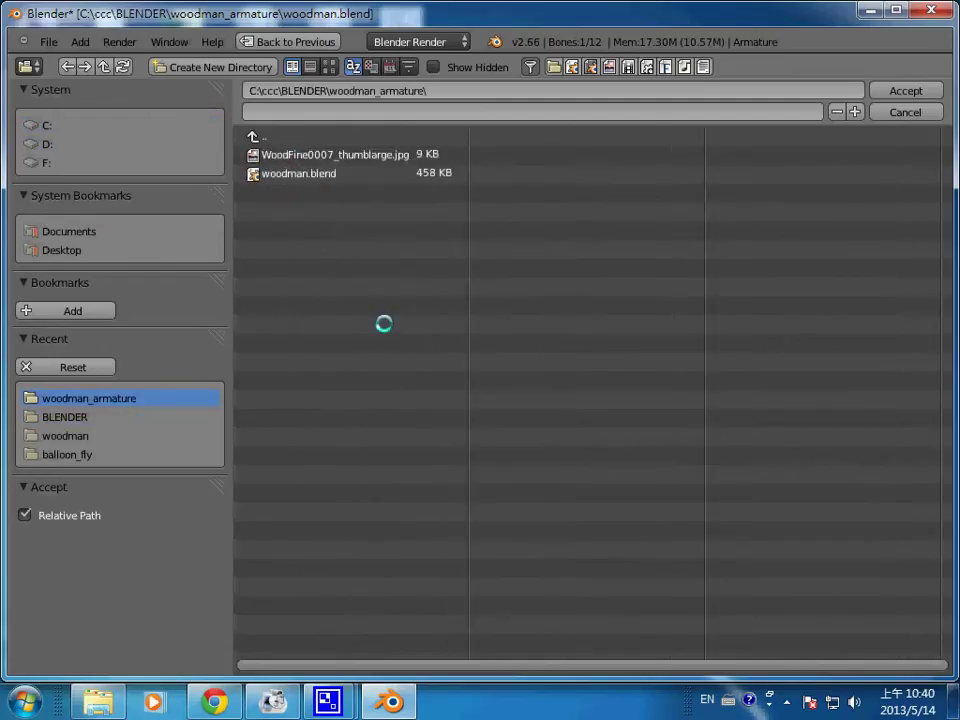
click(279, 137)
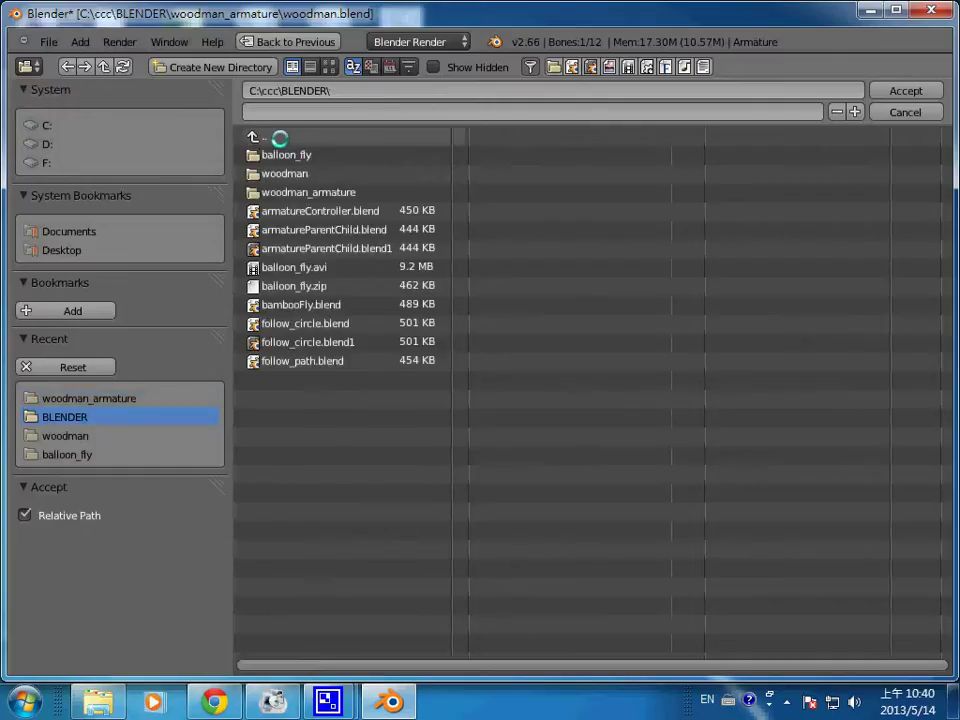
click(374, 111)
text(w)
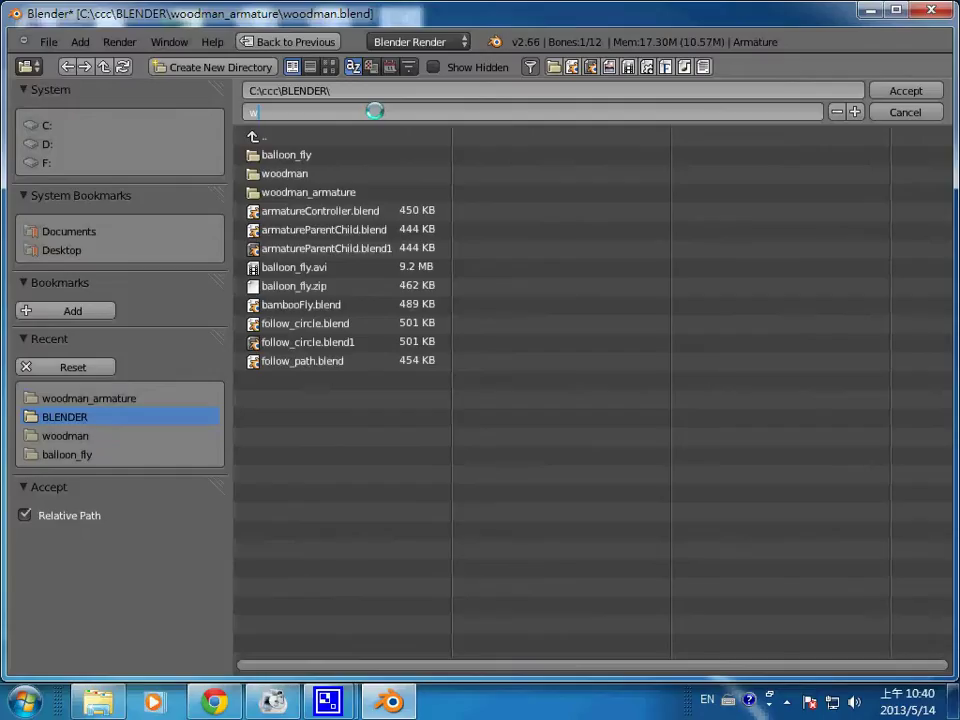
key(BackSpace)
Accept BLENDER as the output folder and set the output file format to AVI JPEG
click(906, 90)
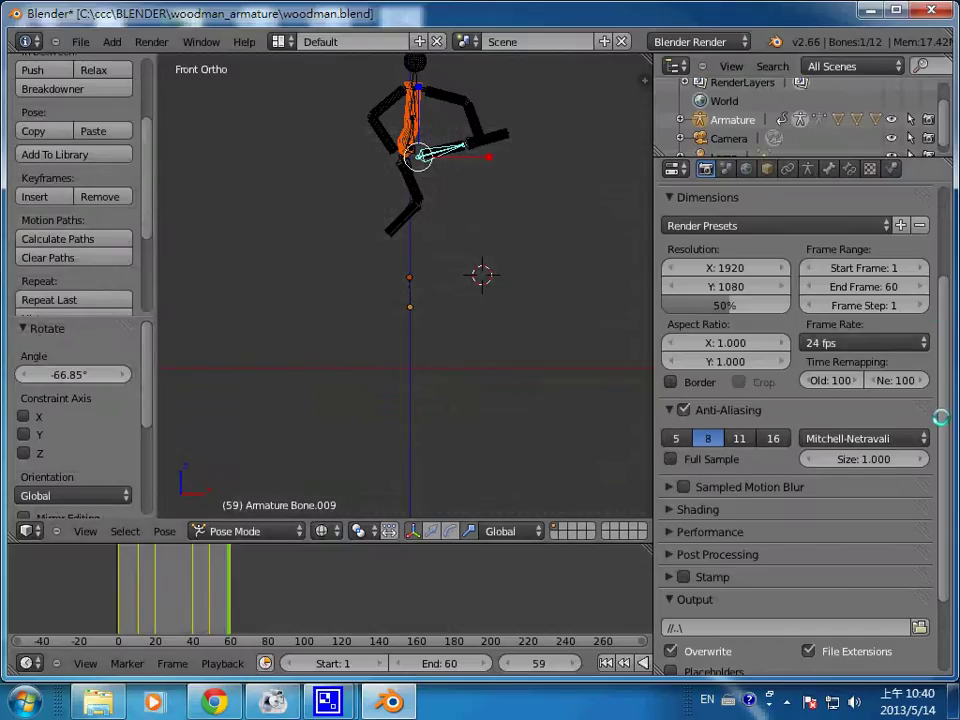
scroll(940, 418, down, 4)
click(695, 592)
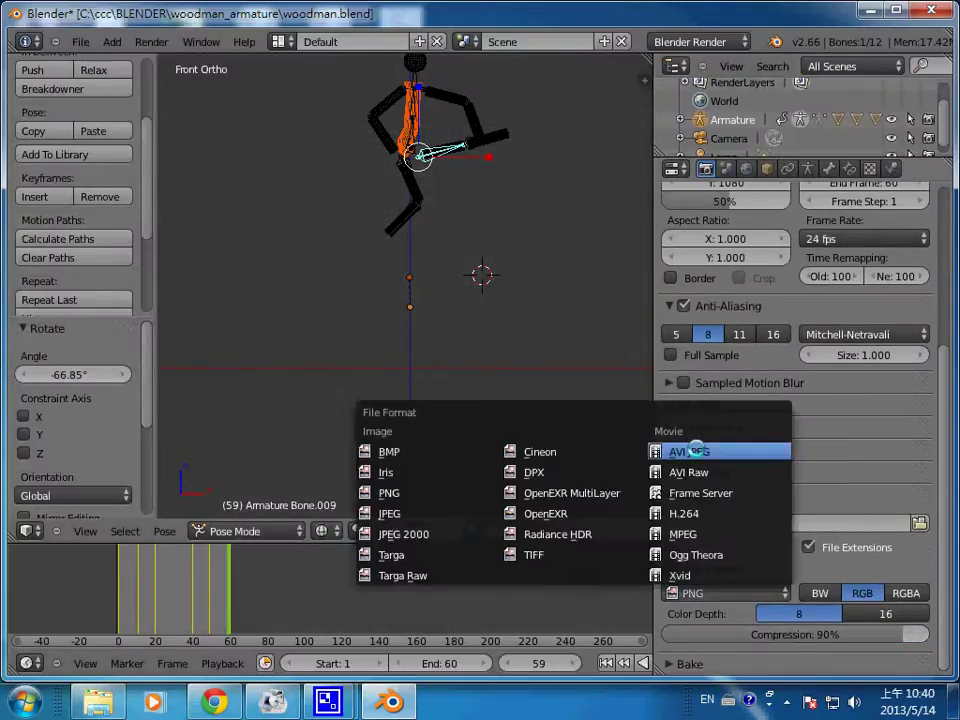
click(695, 451)
drag(948, 527, 955, 331)
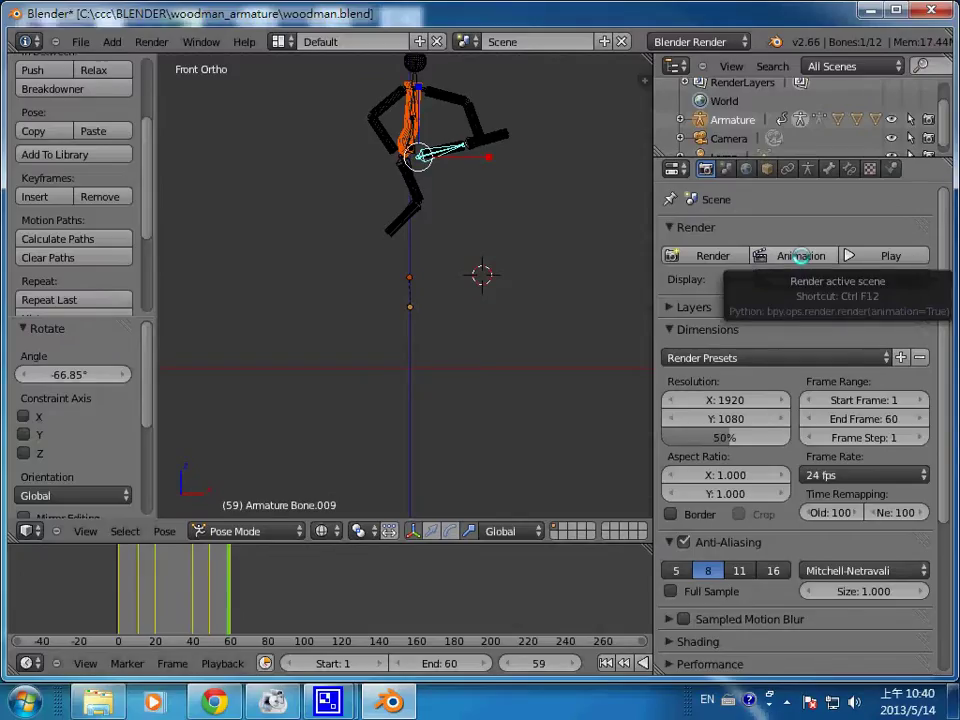
Render the full animation, frames 1 through 60, to the AVI JPEG movie file
click(802, 256)
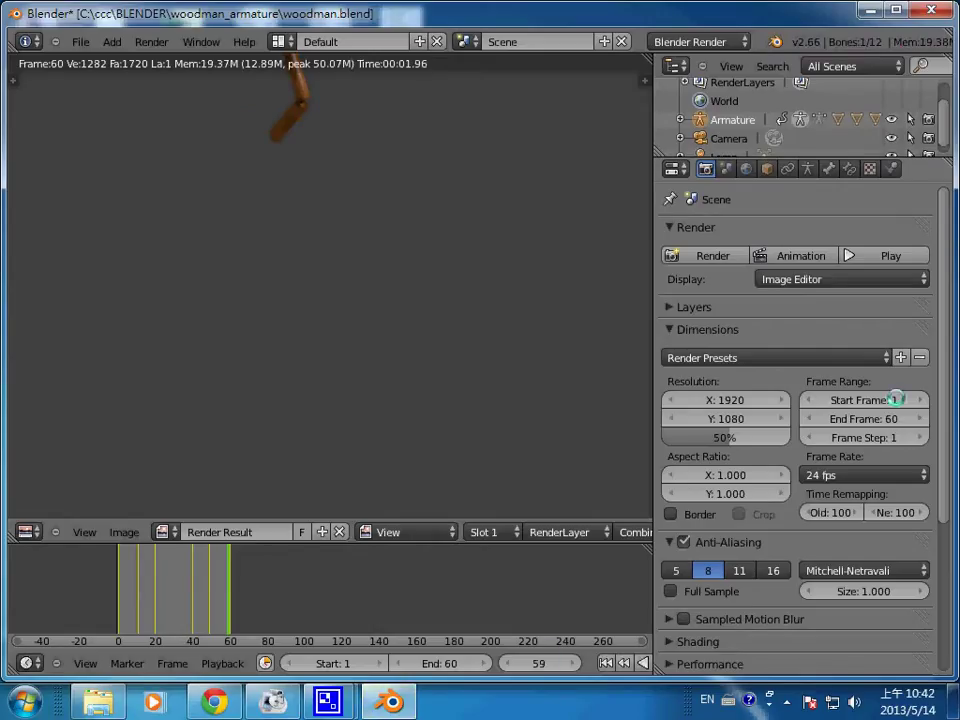
click(906, 255)
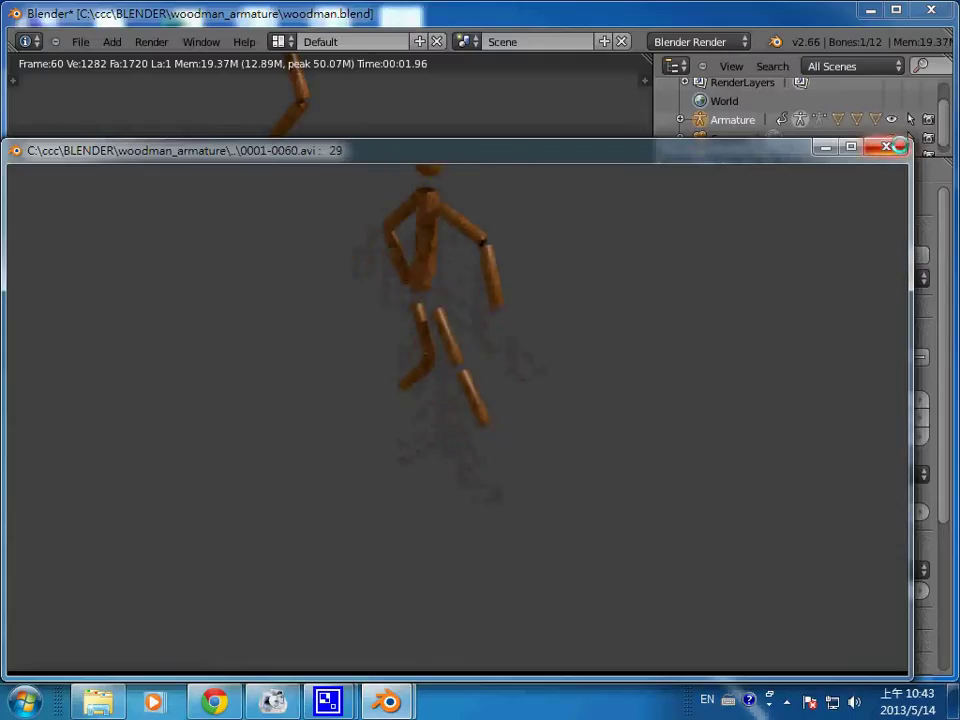
click(886, 147)
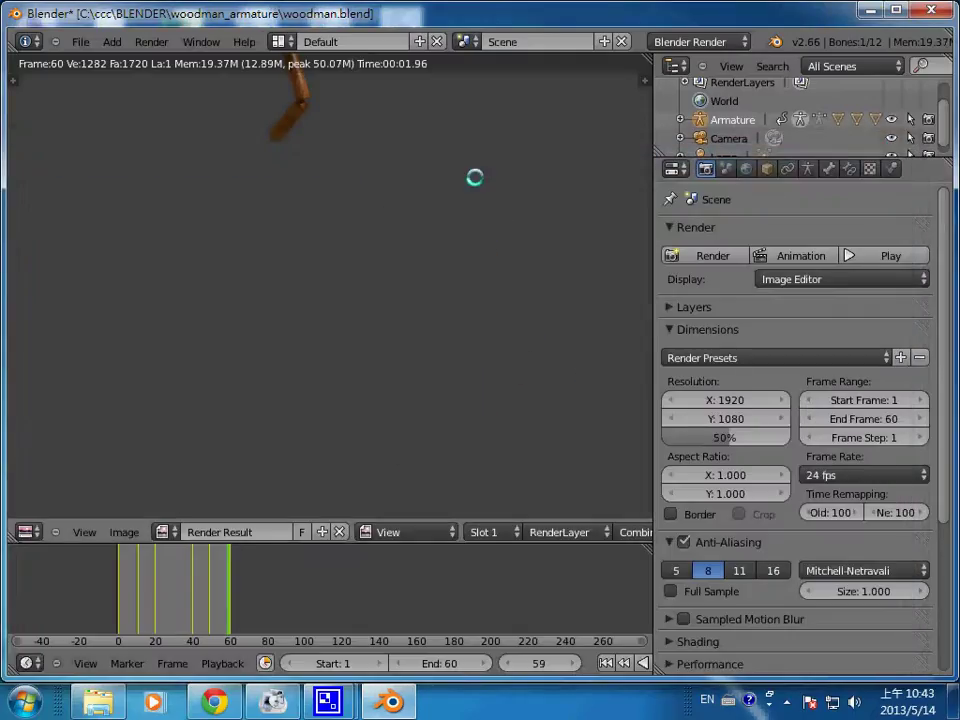
Close the render result, zoom out, select the camera, then reselect the armature bone in Pose Mode
key(Escape)
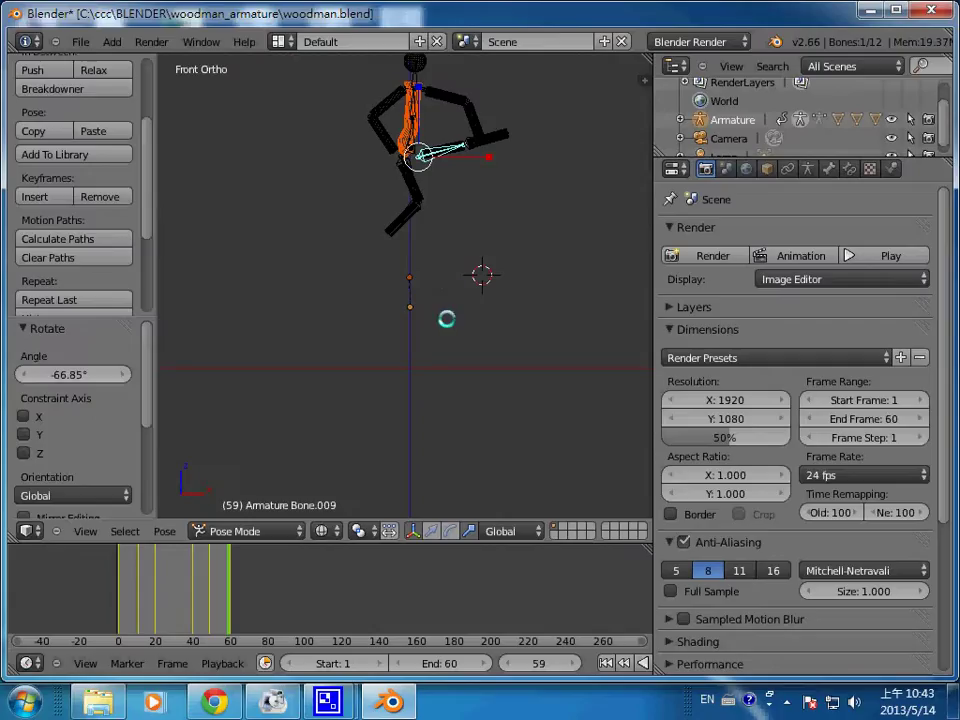
scroll(446, 318, down, 3)
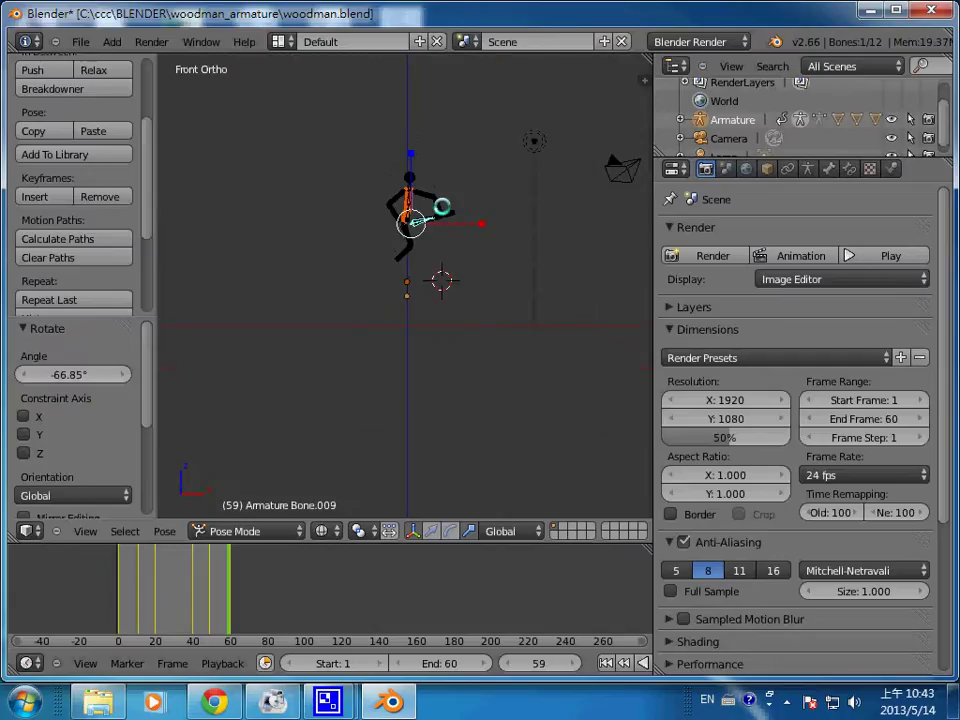
right_click(621, 170)
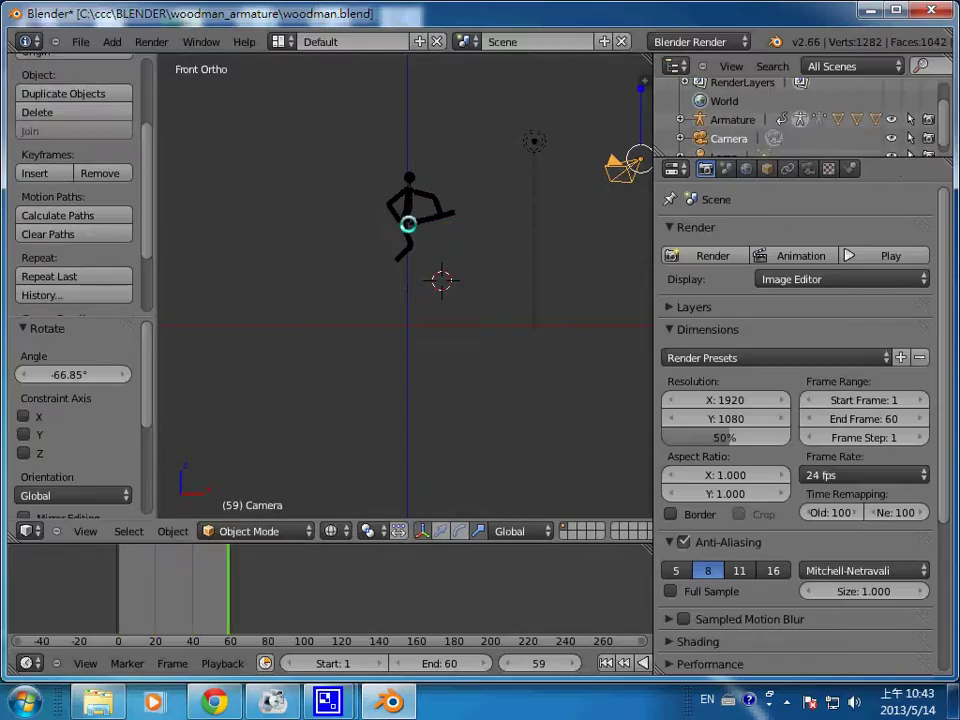
right_click(408, 222)
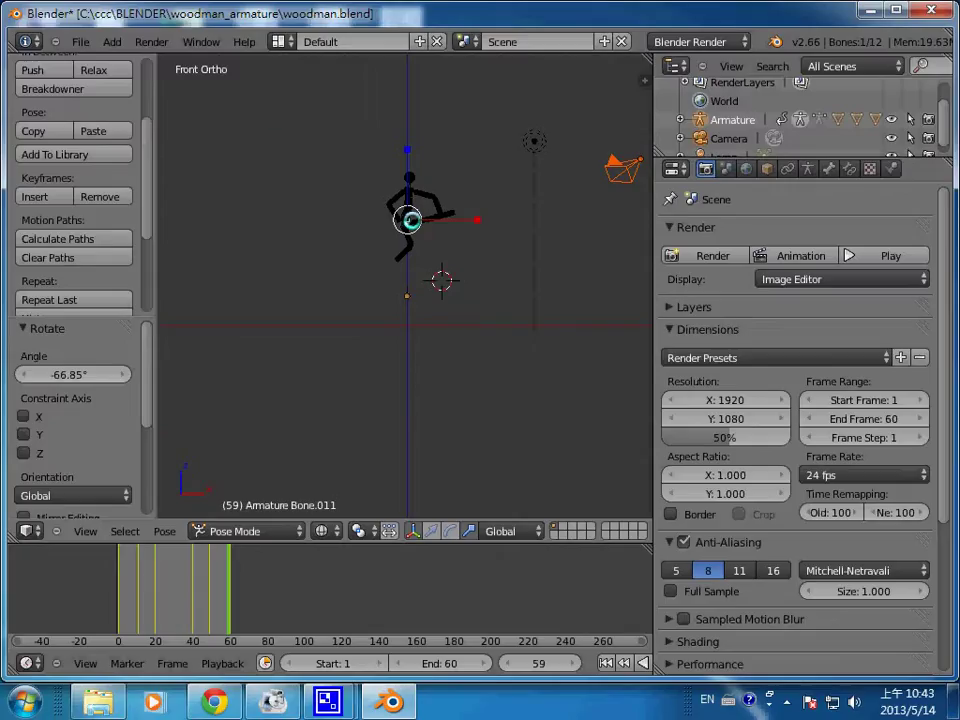
Switch between Pose and Object Mode while selecting the camera and the armature
key(ctrl+Tab)
right_click(618, 177)
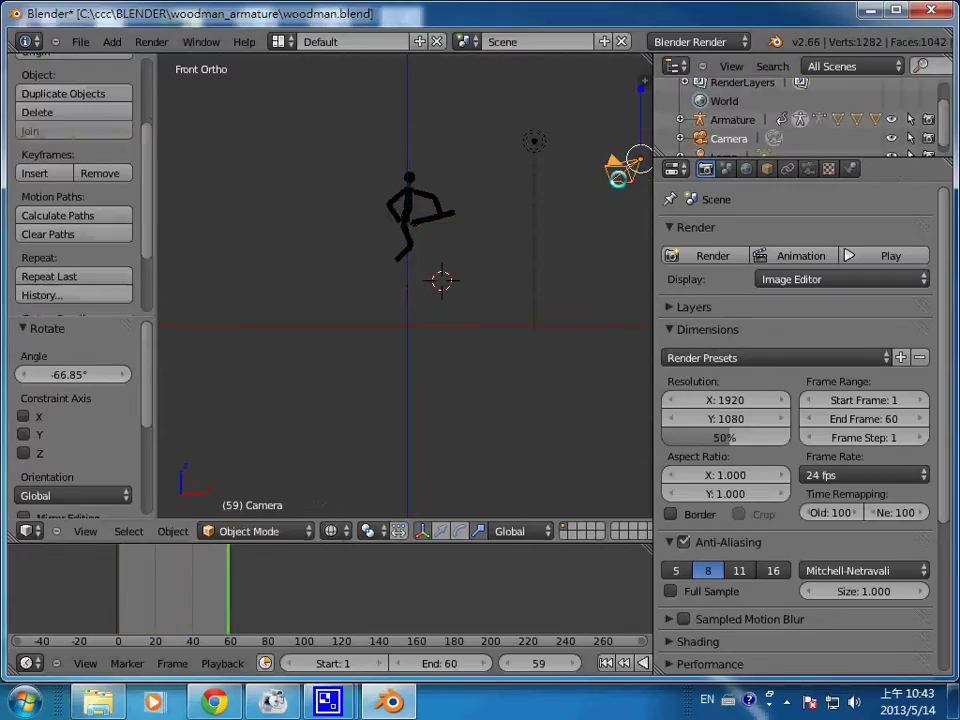
right_click(405, 213)
key(ctrl+Tab)
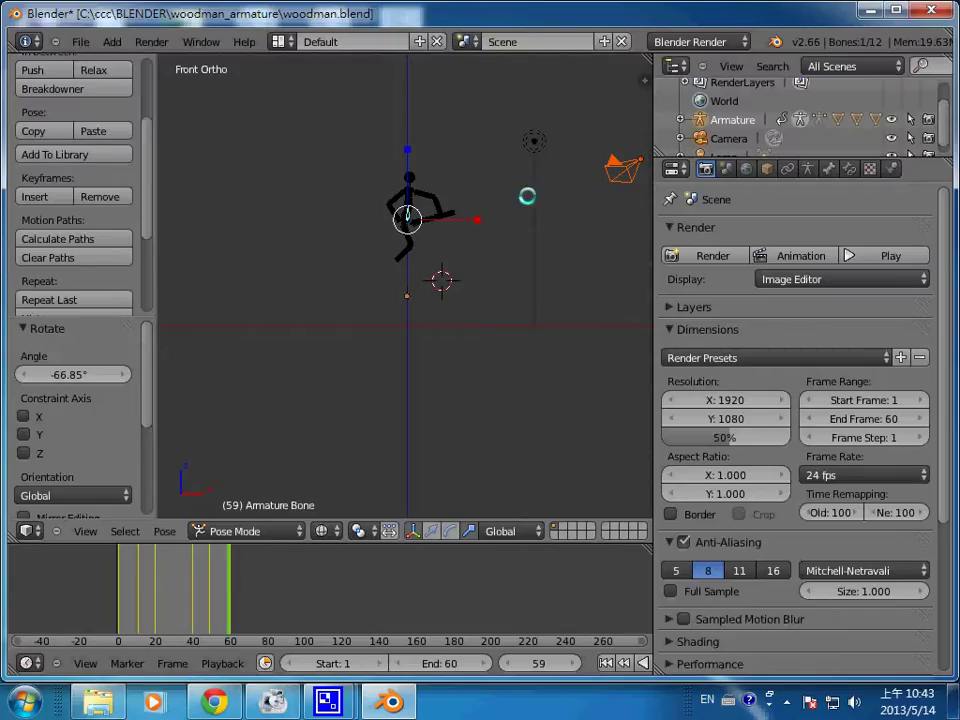
right_click(630, 170)
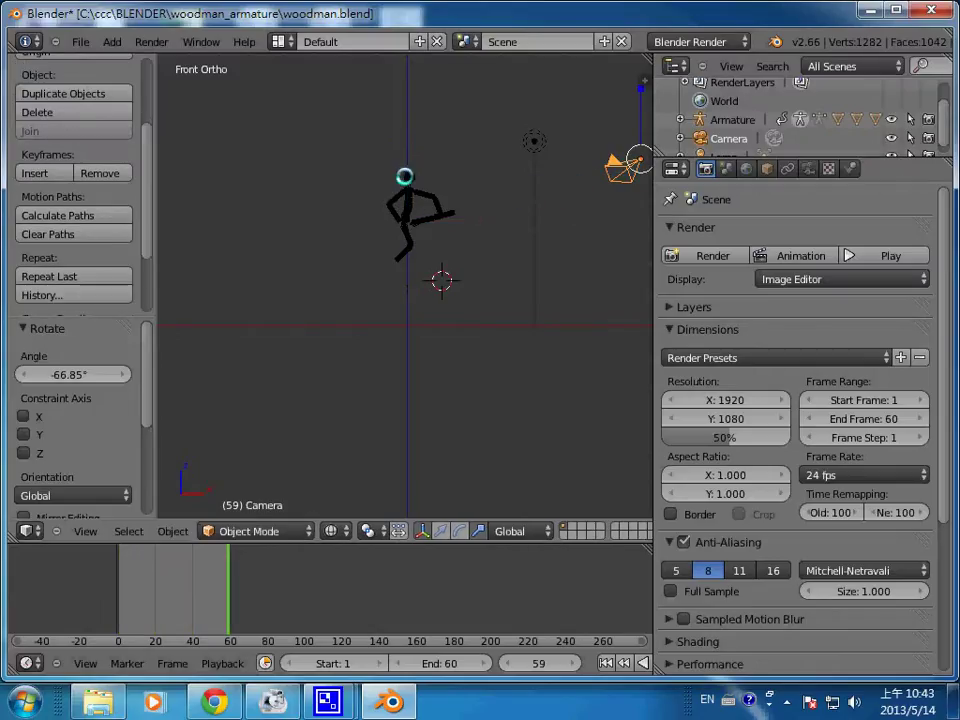
right_click(412, 178)
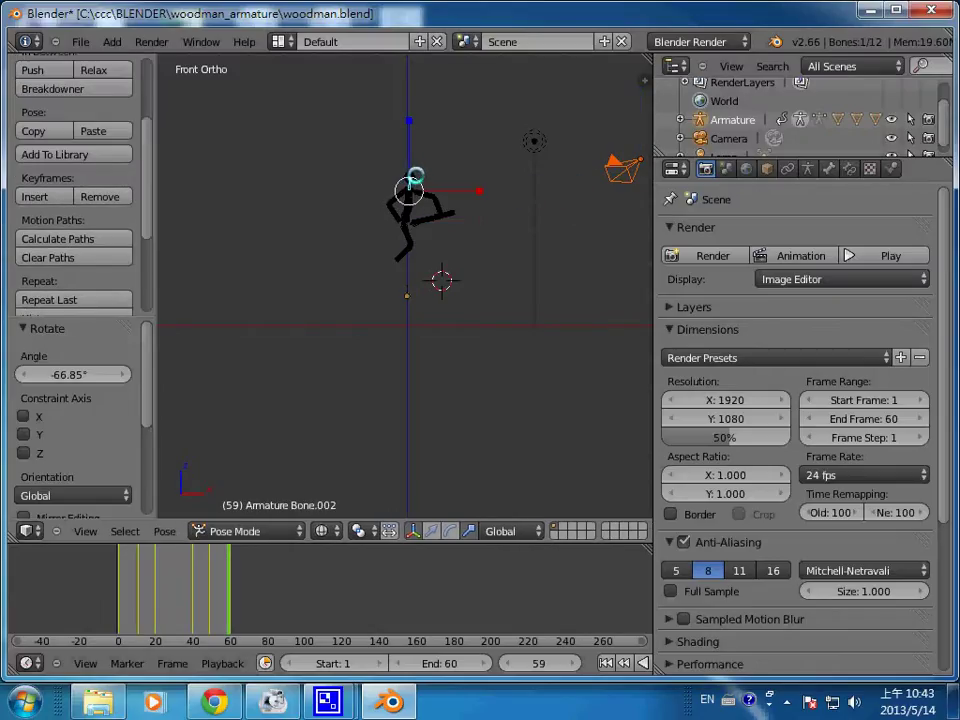
click(262, 531)
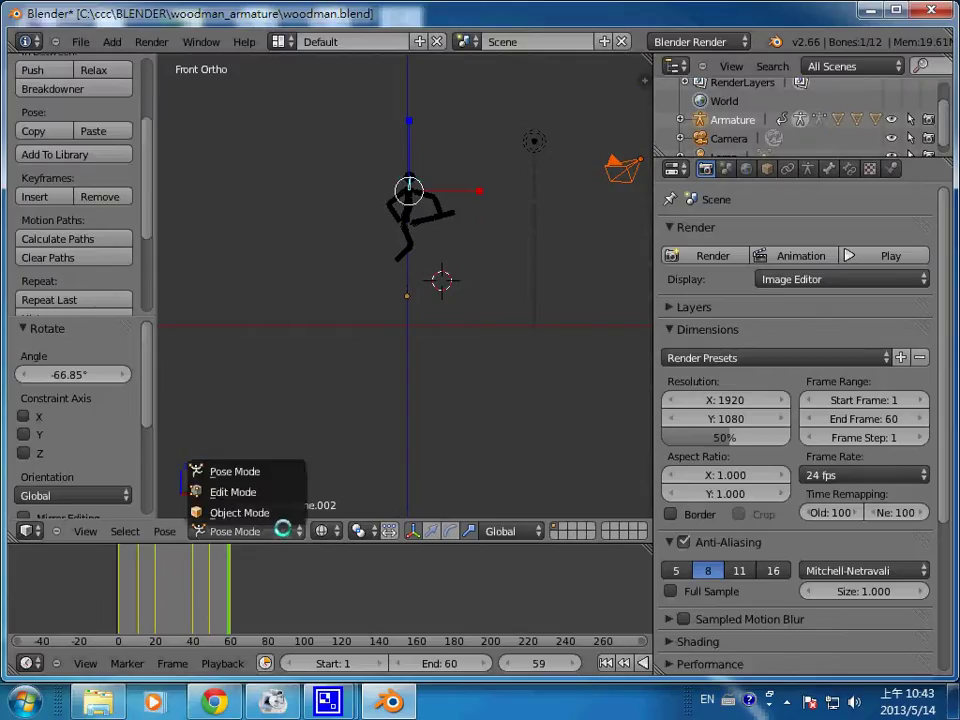
In Object Mode, give the camera a Track To constraint targeting the armature
key(ctrl+Tab)
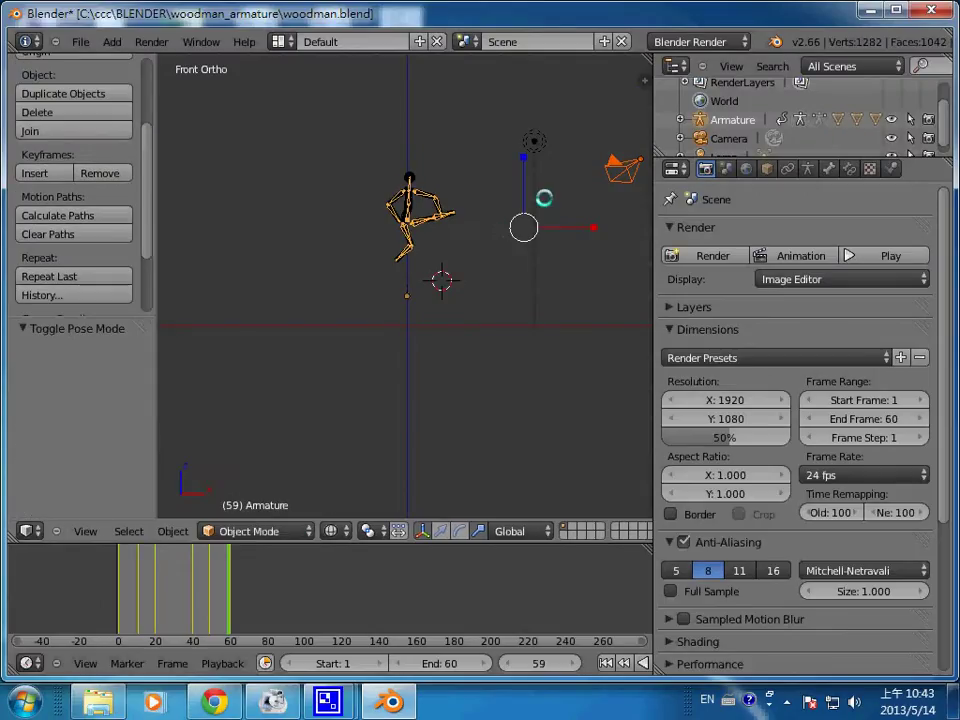
right_click(612, 178)
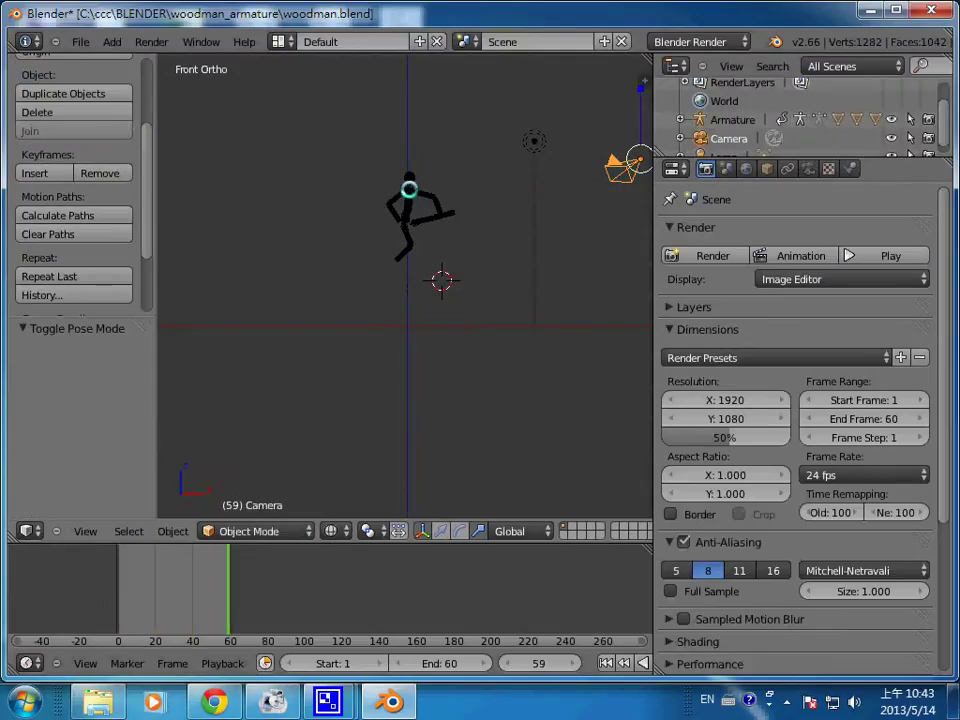
right_click(408, 186)
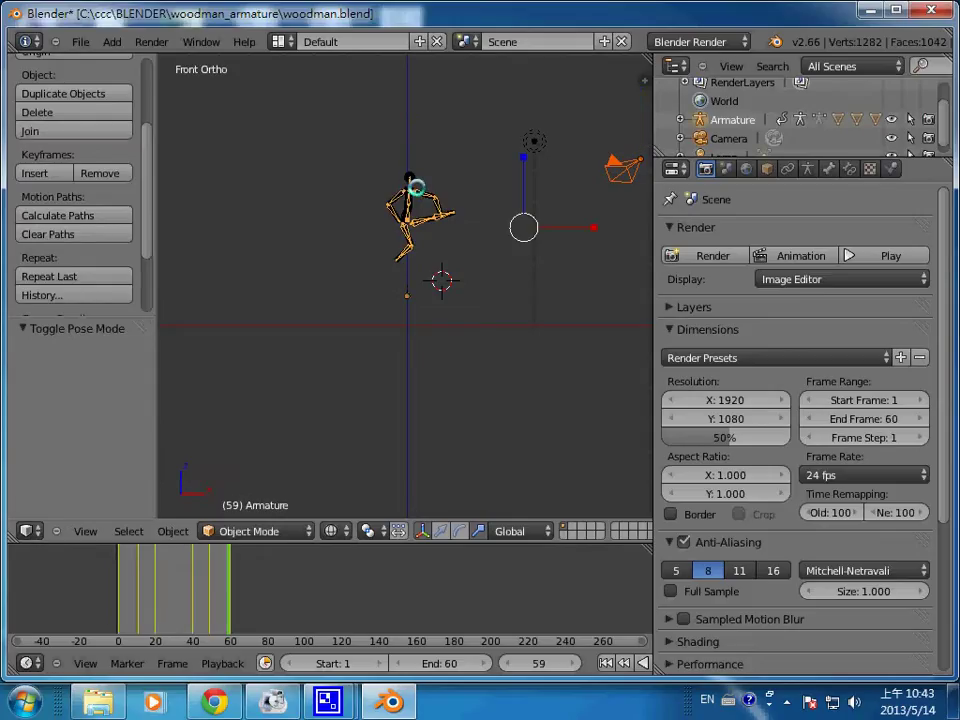
key(ctrl+t)
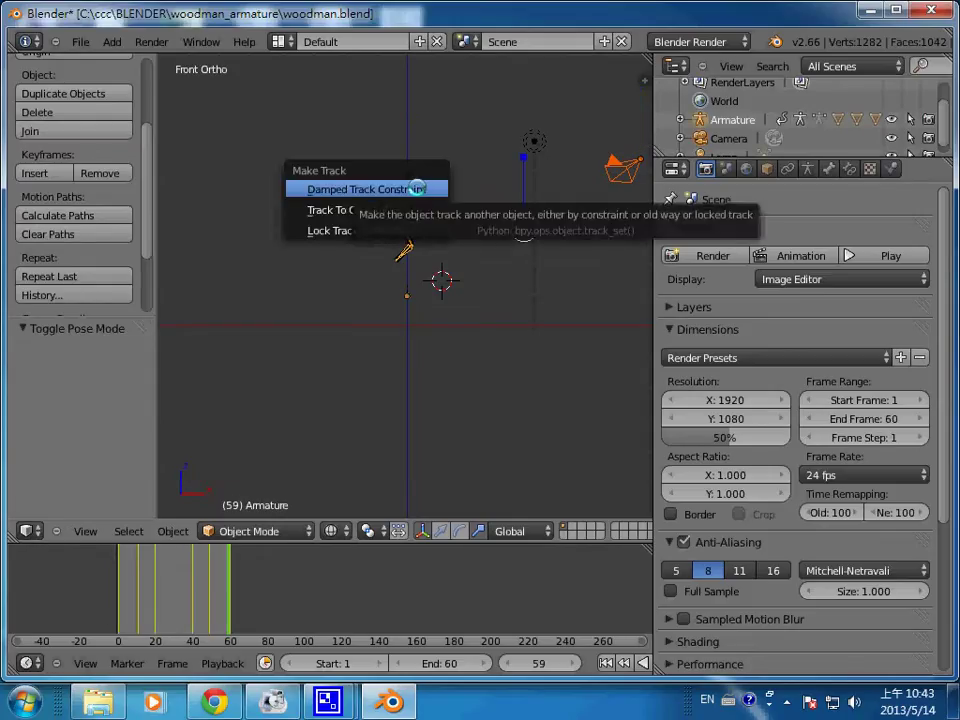
key(Down)
key(Return)
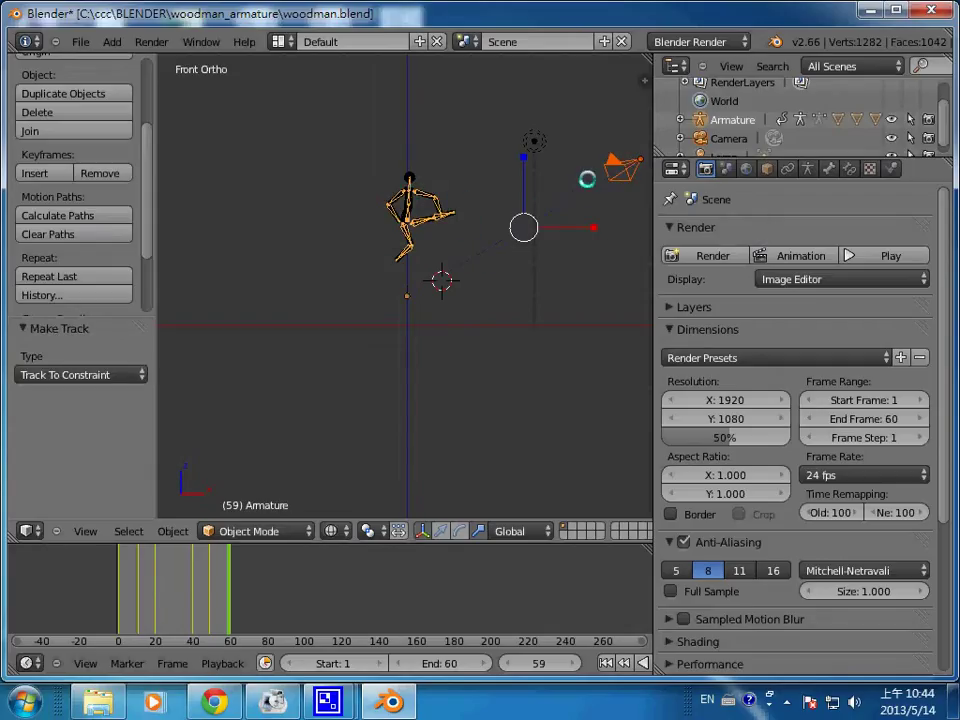
right_click(618, 170)
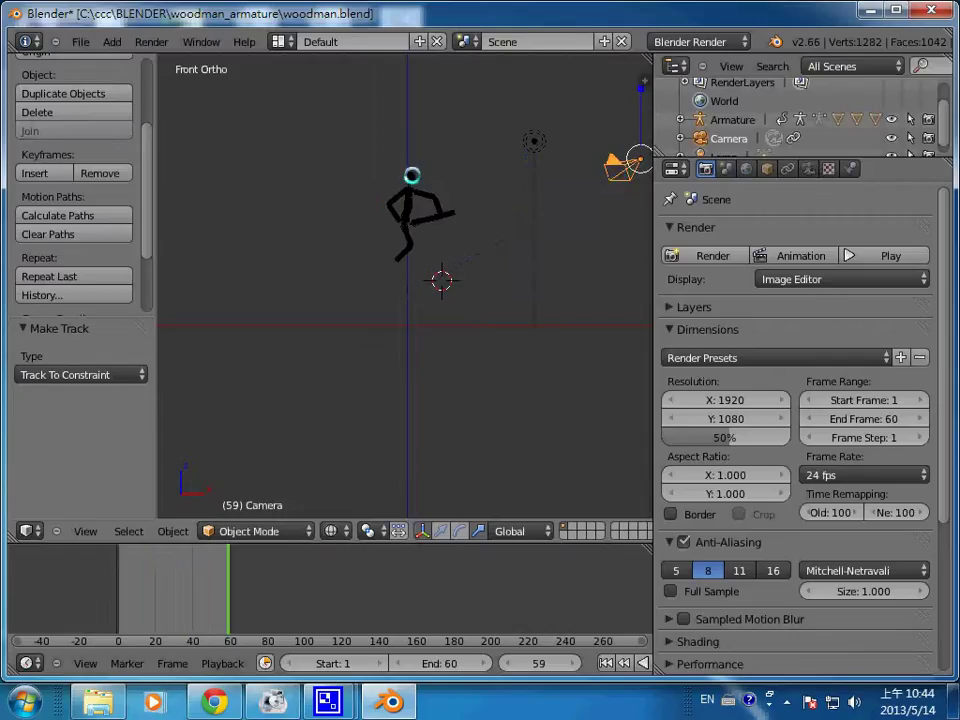
shift+right_click(410, 197)
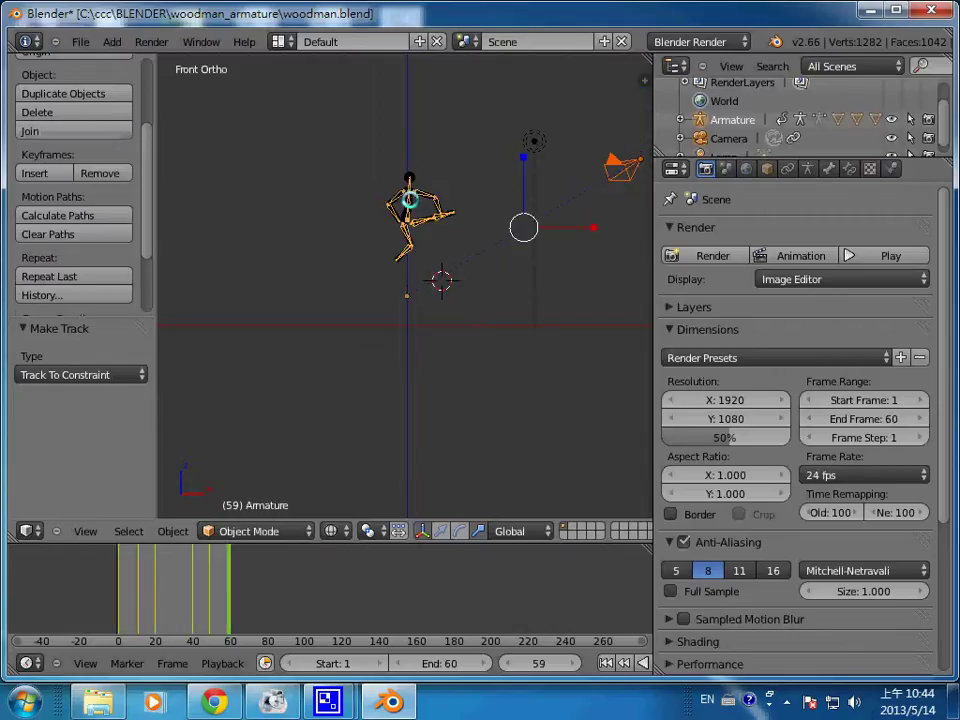
shift+right_click(410, 199)
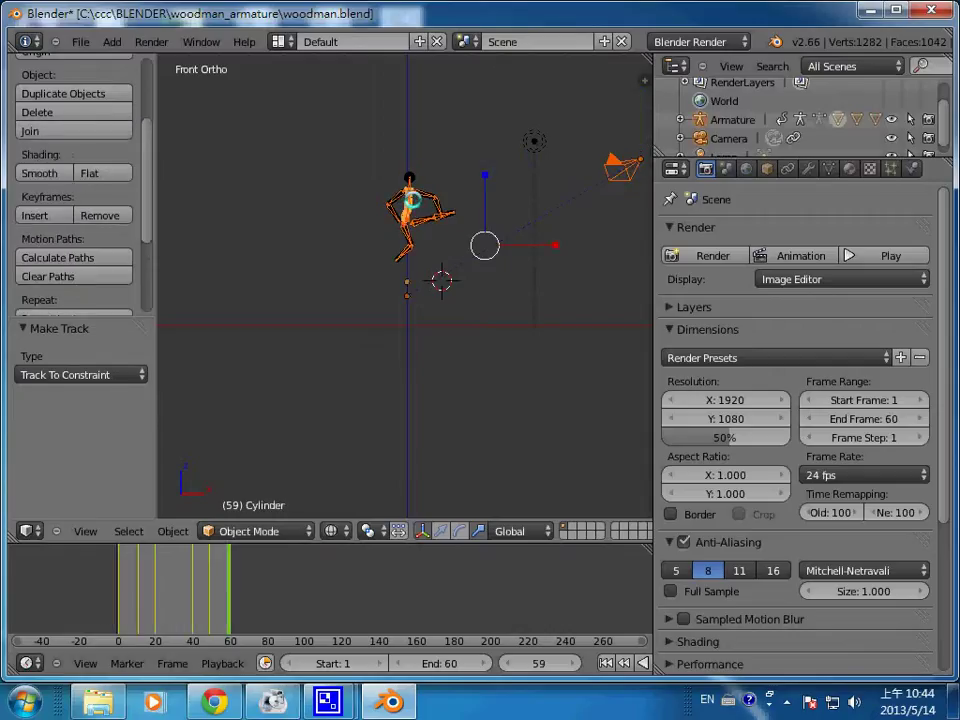
key(a)
scroll(418, 223, up, 3)
scroll(418, 223, up, 4)
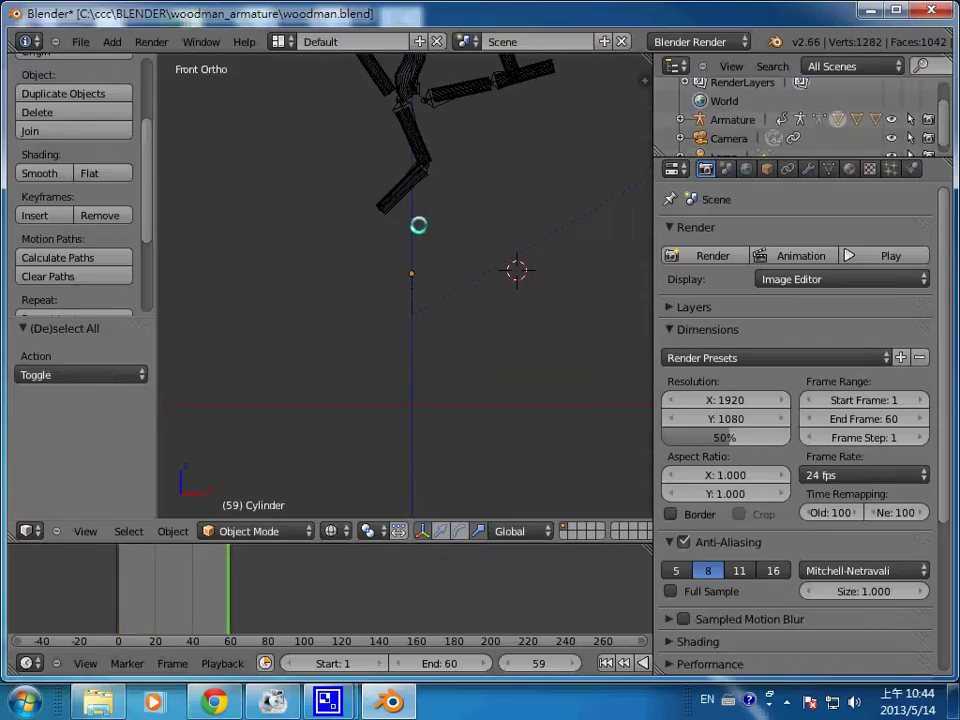
scroll(418, 223, down, 7)
scroll(418, 223, down, 2)
right_click(601, 184)
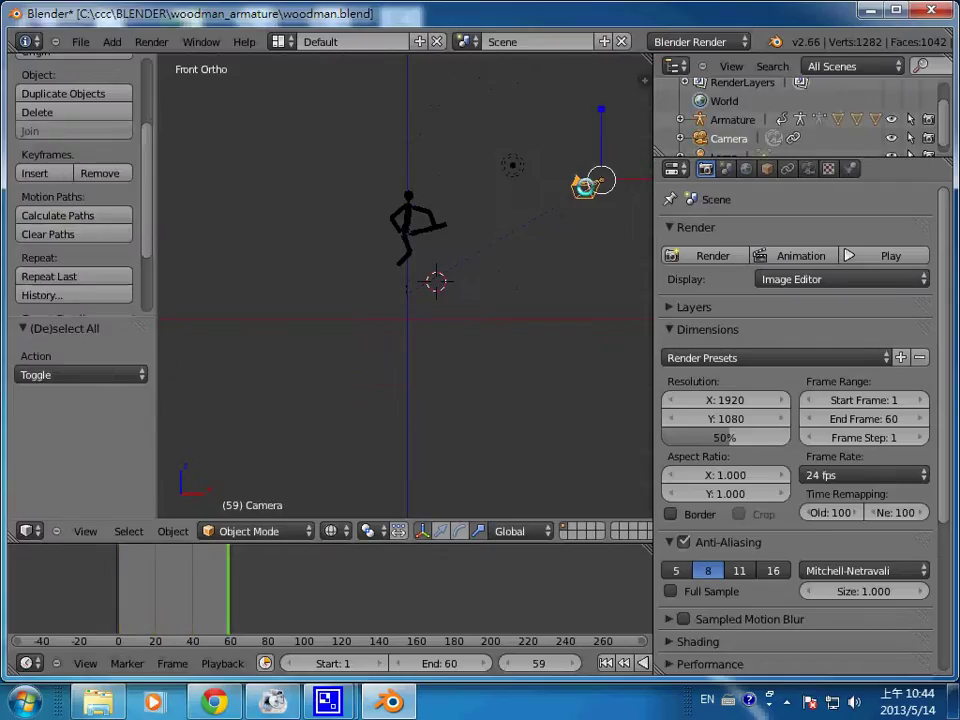
shift+right_click(413, 210)
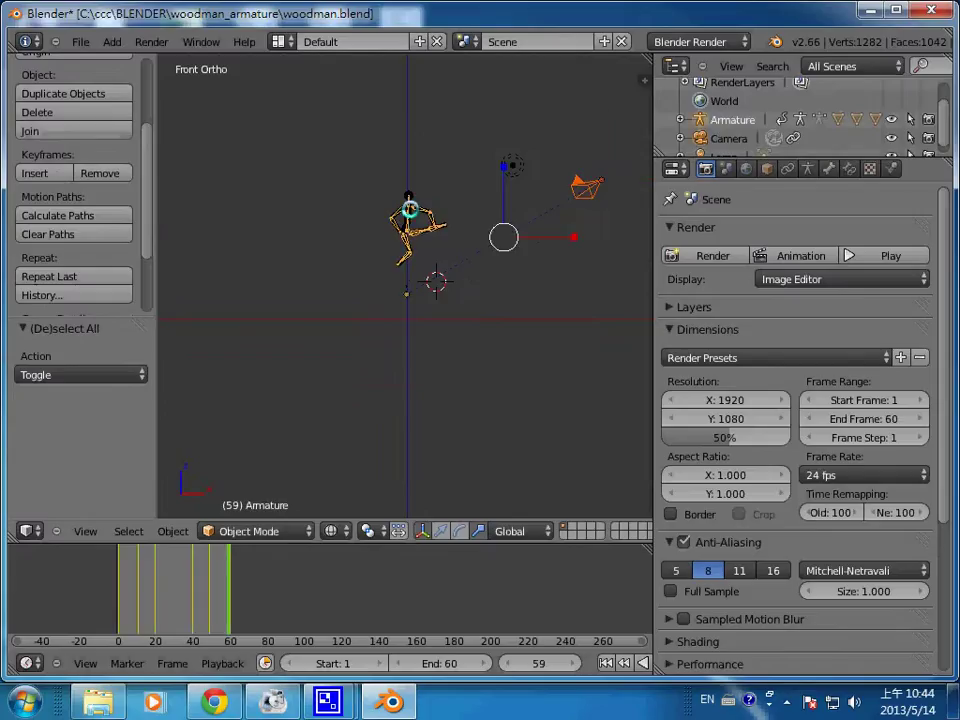
shift+right_click(410, 211)
shift+right_click(410, 212)
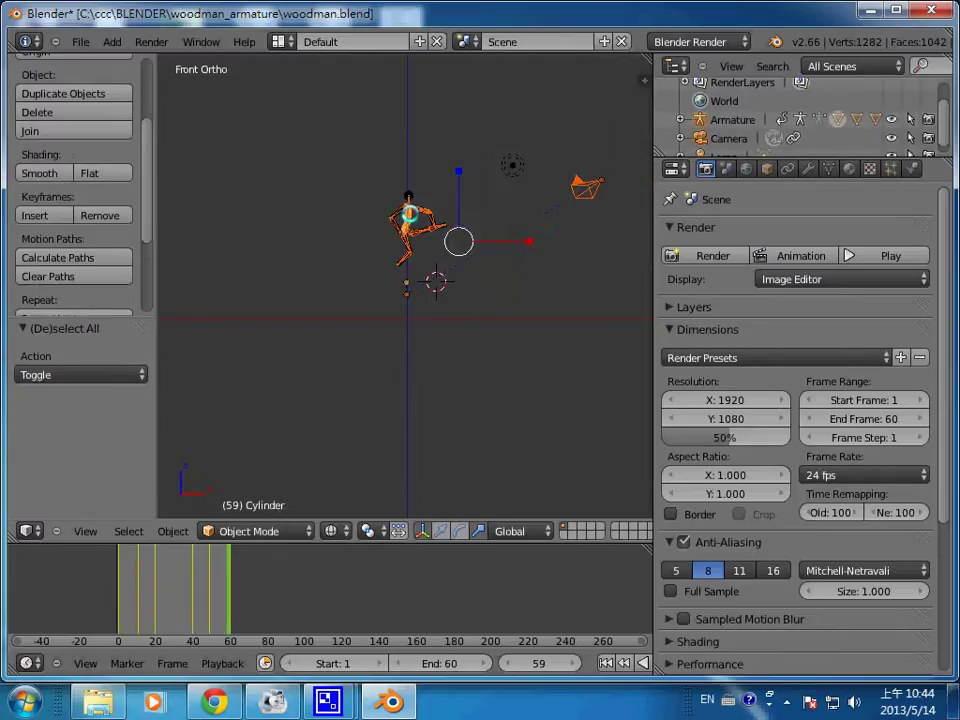
key(a)
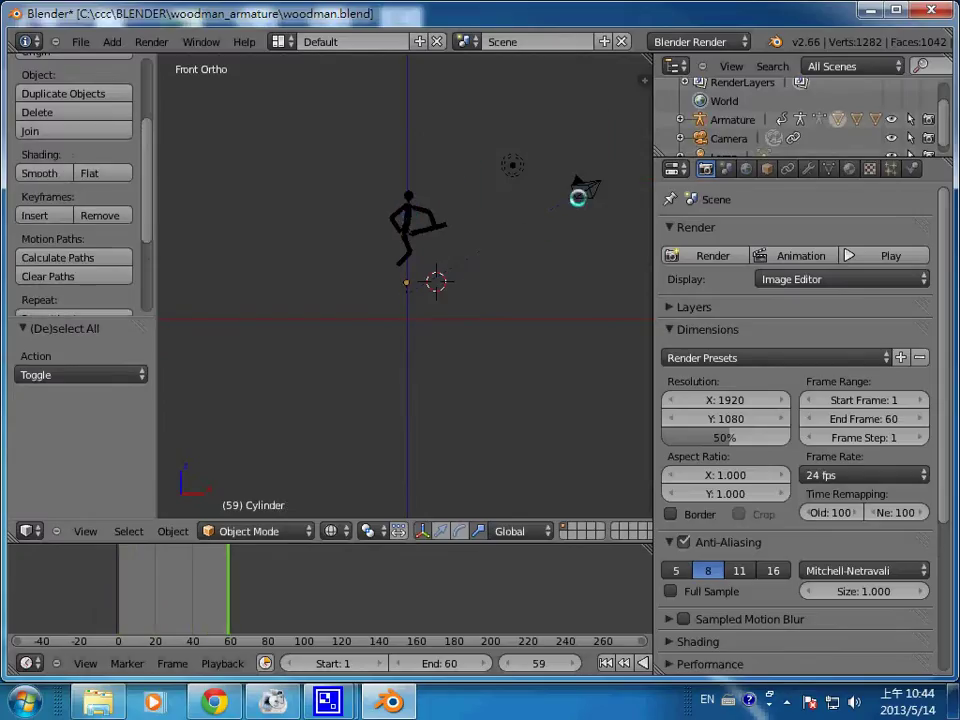
right_click(582, 190)
scroll(415, 228, up, 2)
scroll(425, 231, up, 1)
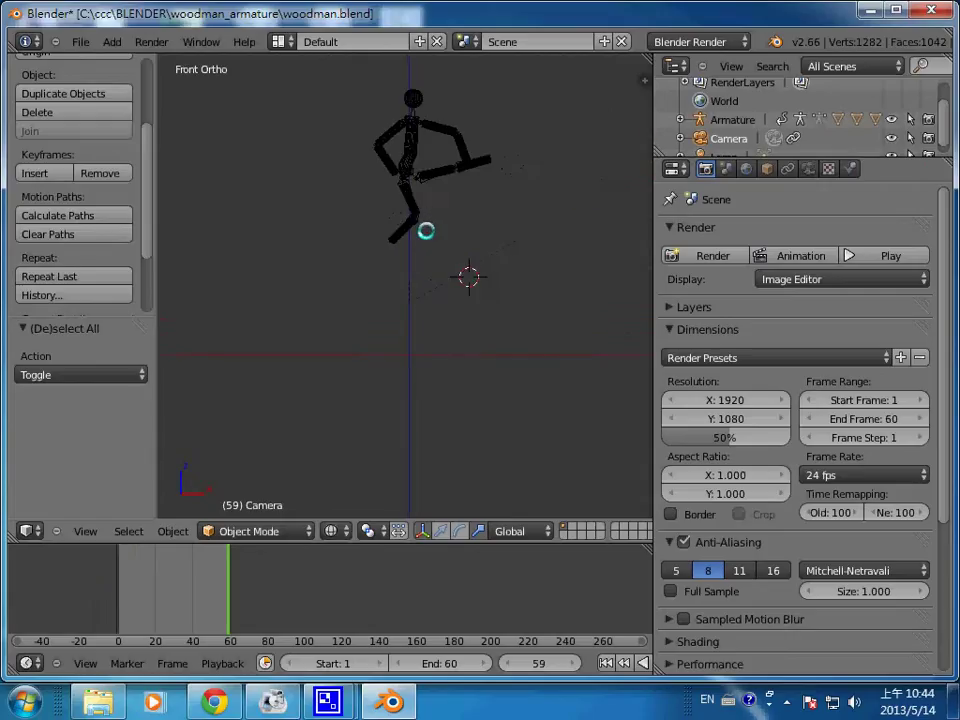
scroll(425, 231, up, 1)
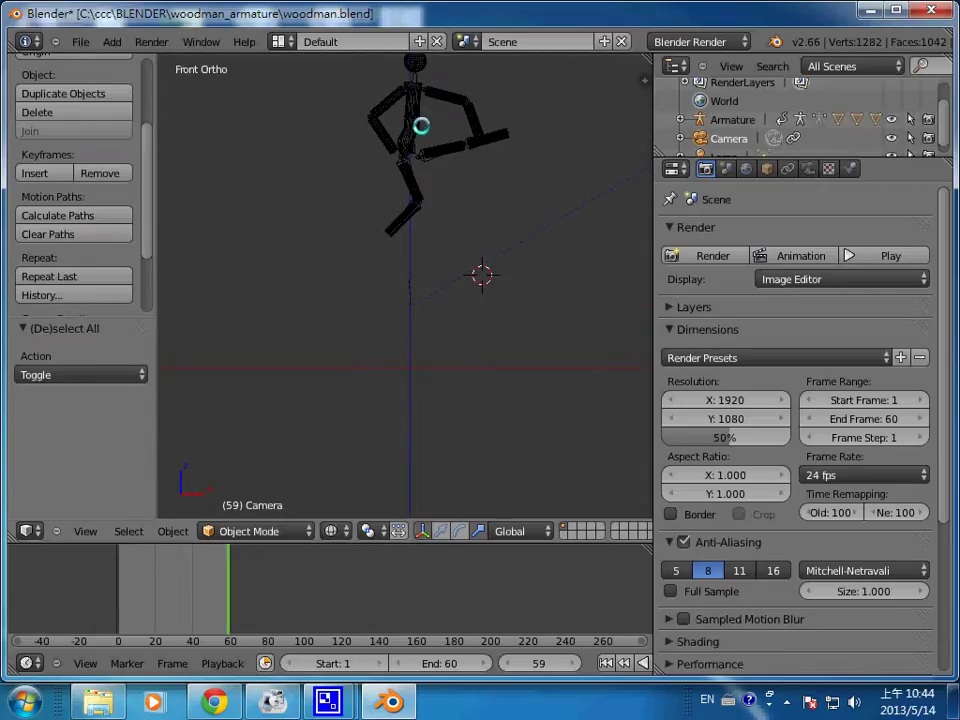
key(a)
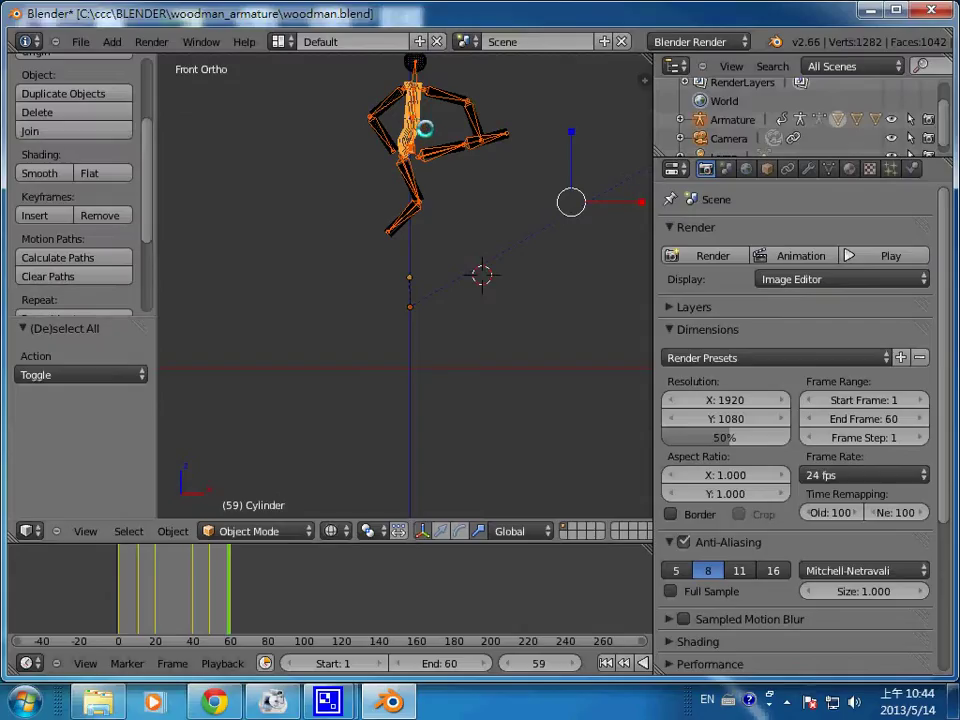
key(ctrl+t)
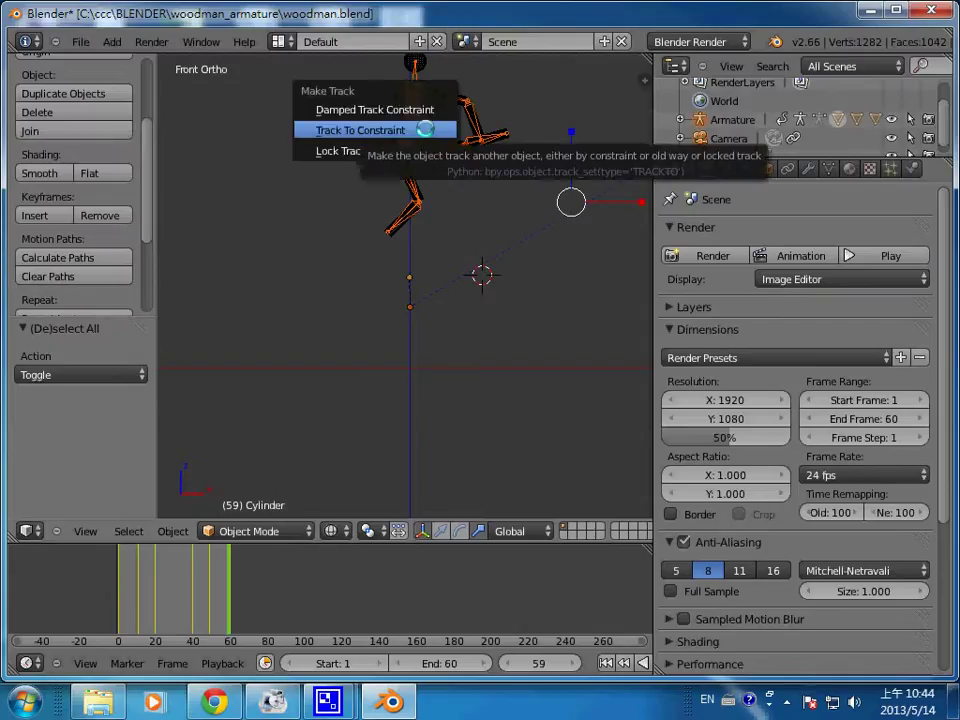
click(424, 130)
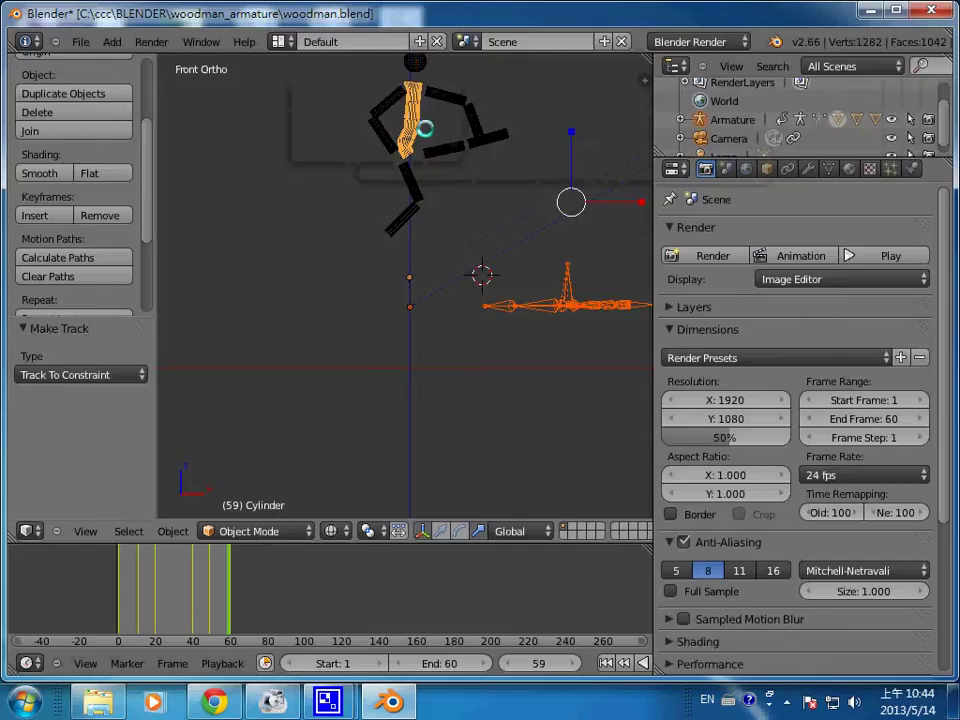
scroll(550, 378, up, 2)
scroll(550, 378, down, 3)
scroll(550, 378, down, 3)
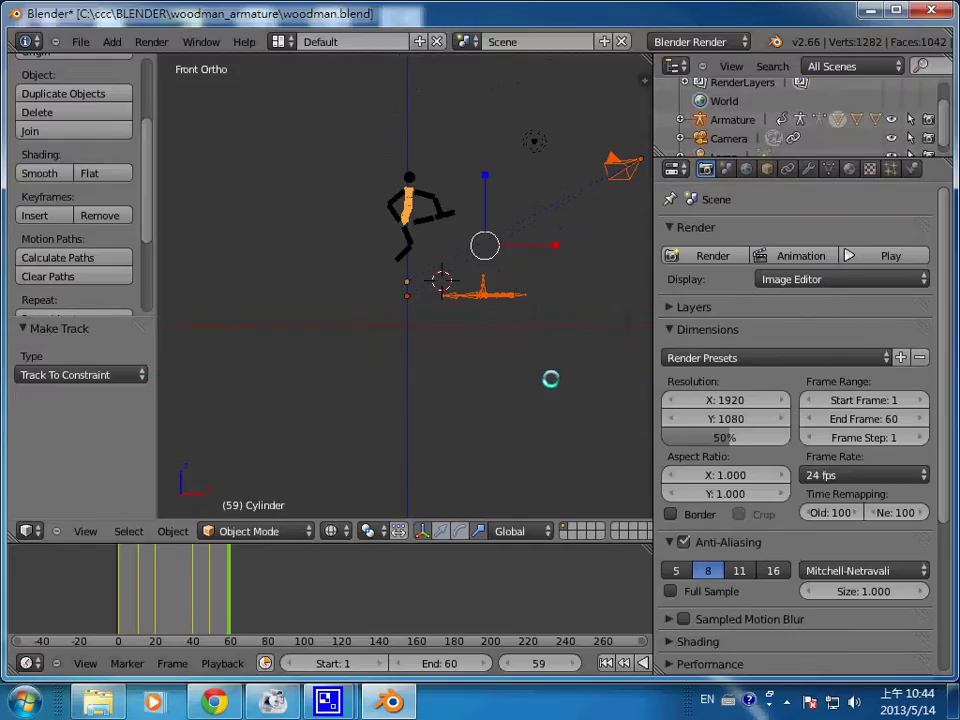
scroll(550, 378, down, 2)
key(ctrl+z)
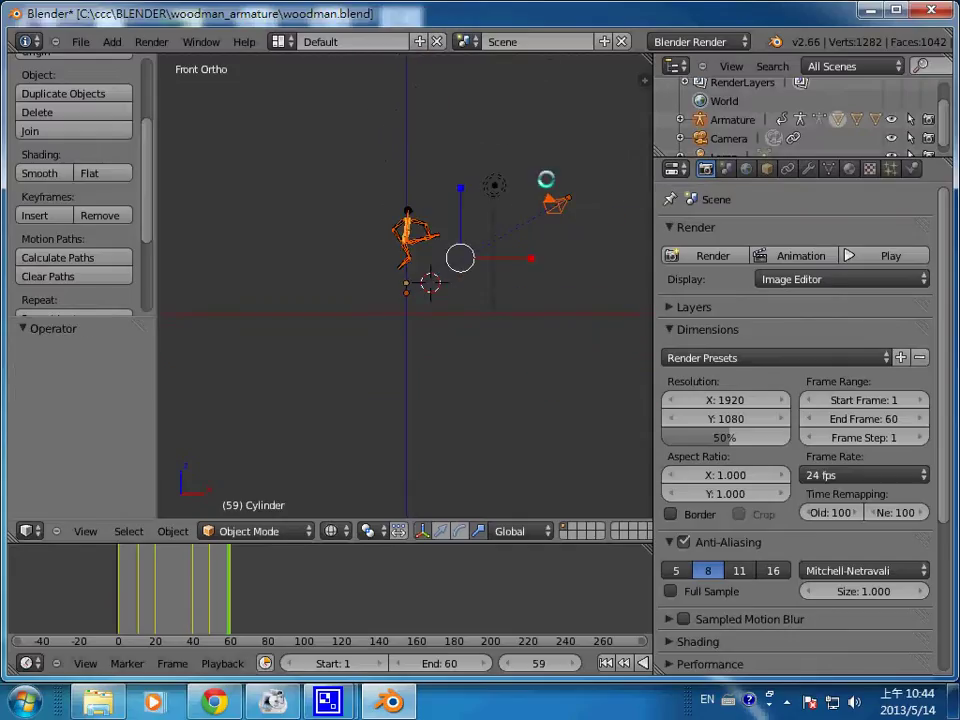
Select the camera and zoom the view in on the stick figure
right_click(560, 201)
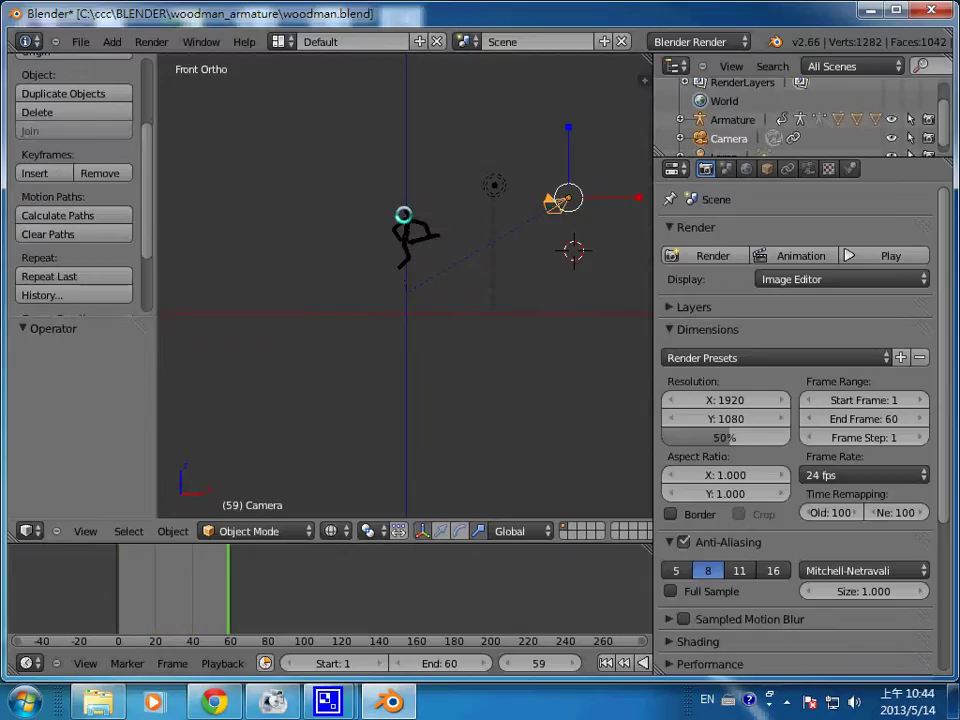
scroll(427, 230, up, 1)
mouse_move(435, 255)
shift+middle_down()
mouse_move(349, 315)
mouse_move(506, 324)
shift+middle_up()
scroll(357, 321, up, 1)
scroll(357, 323, up, 3)
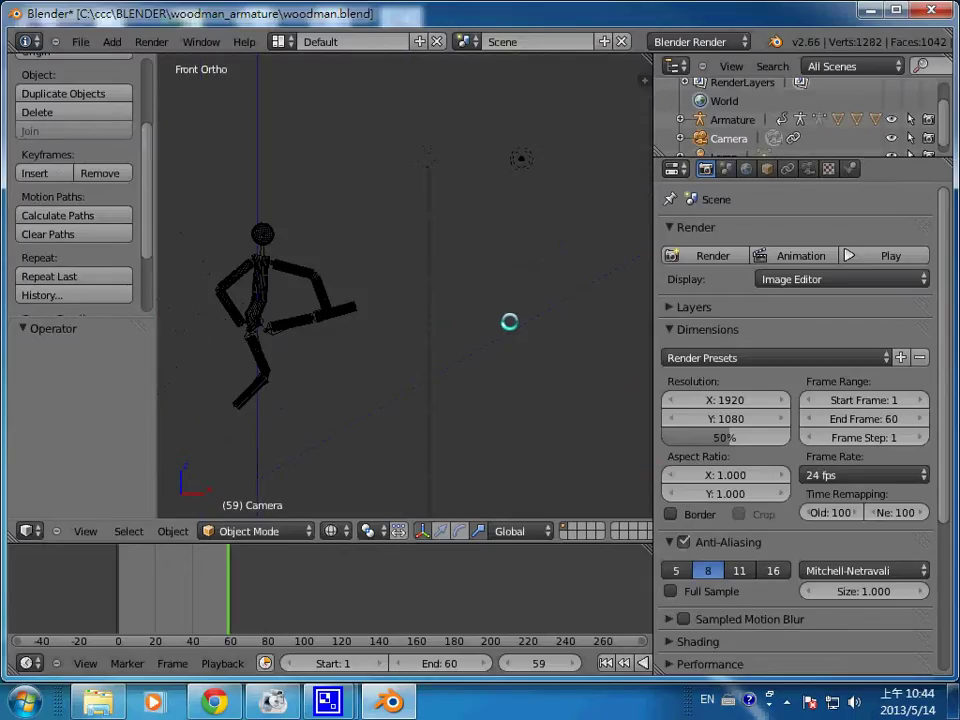
scroll(514, 326, up, 2)
scroll(512, 322, down, 2)
scroll(512, 322, down, 2)
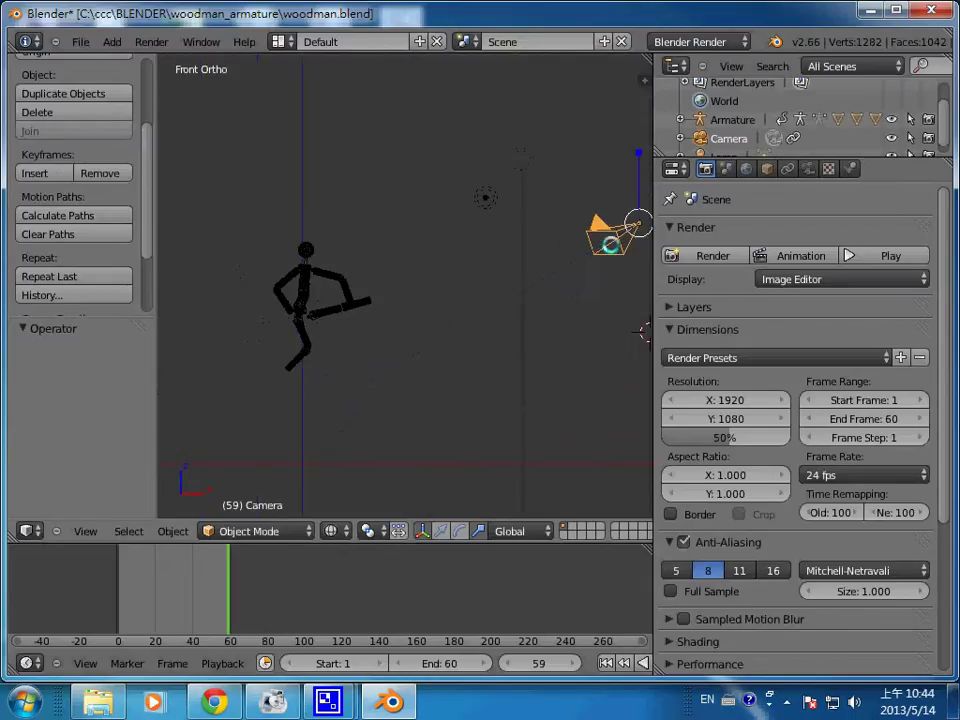
shift+scroll(333, 288, up, 2)
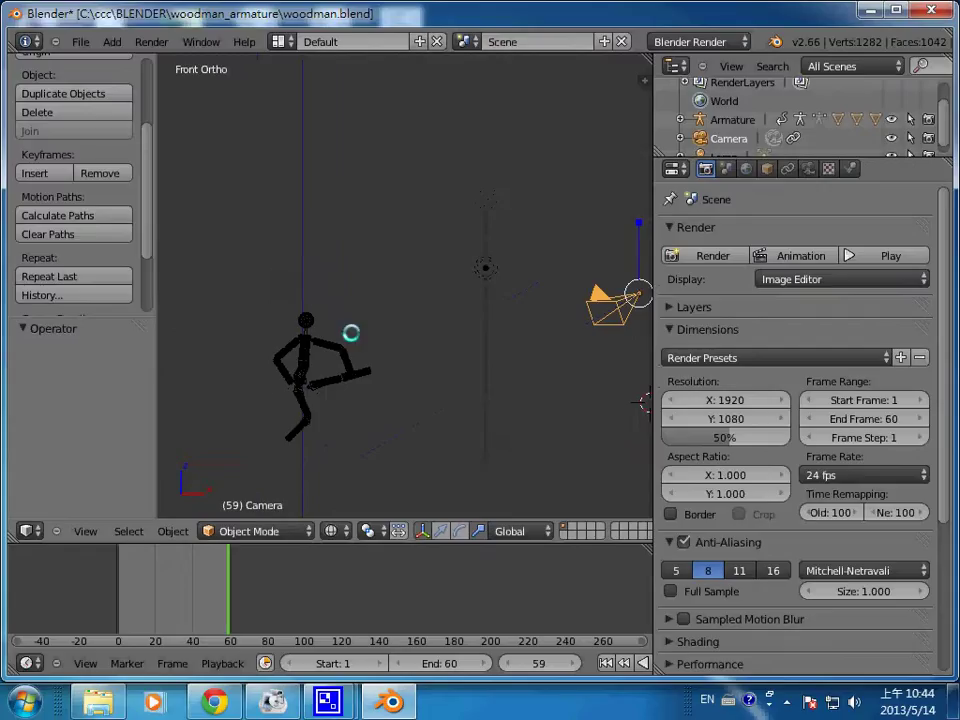
scroll(364, 346, up, 2)
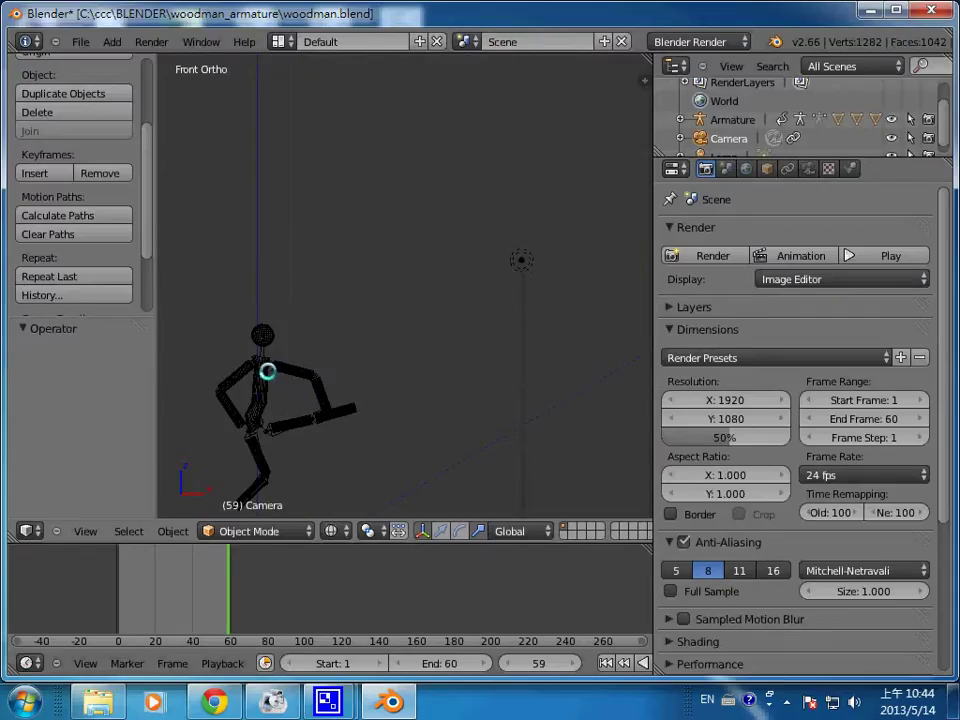
Select the arm cylinder, torso cylinder and armature, then deselect everything
right_click(268, 372)
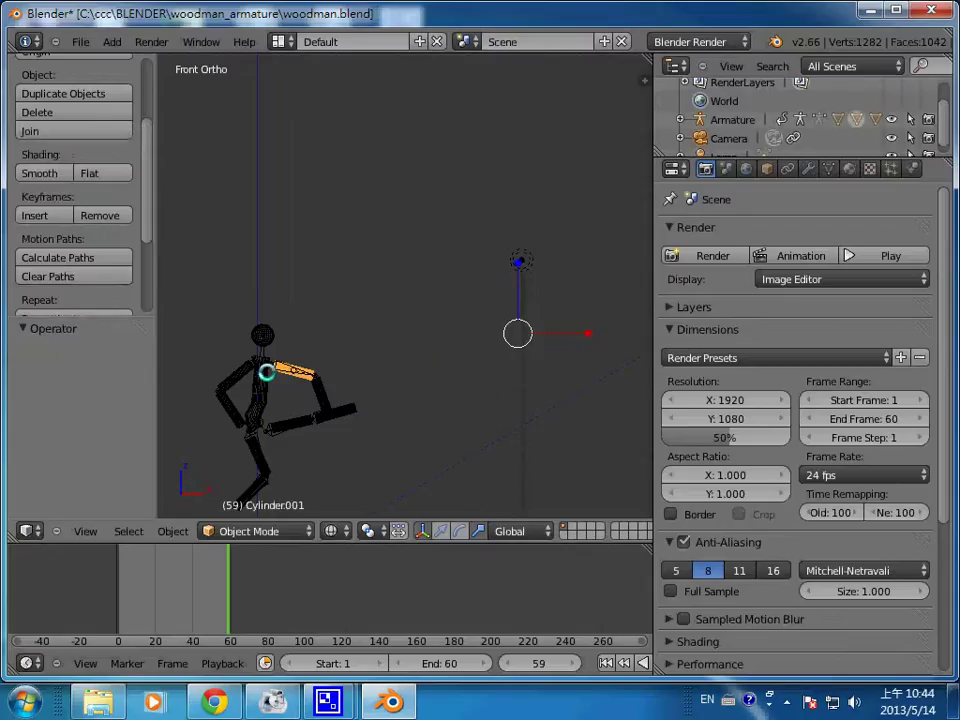
shift+right_click(260, 395)
shift+right_click(291, 375)
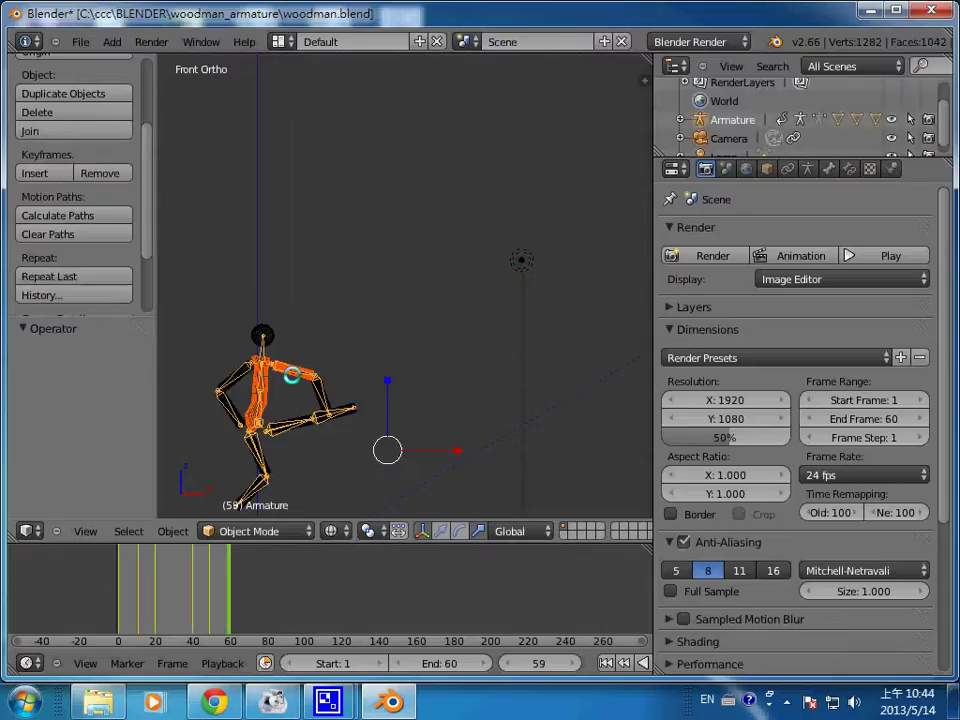
shift+right_click(288, 376)
key(a)
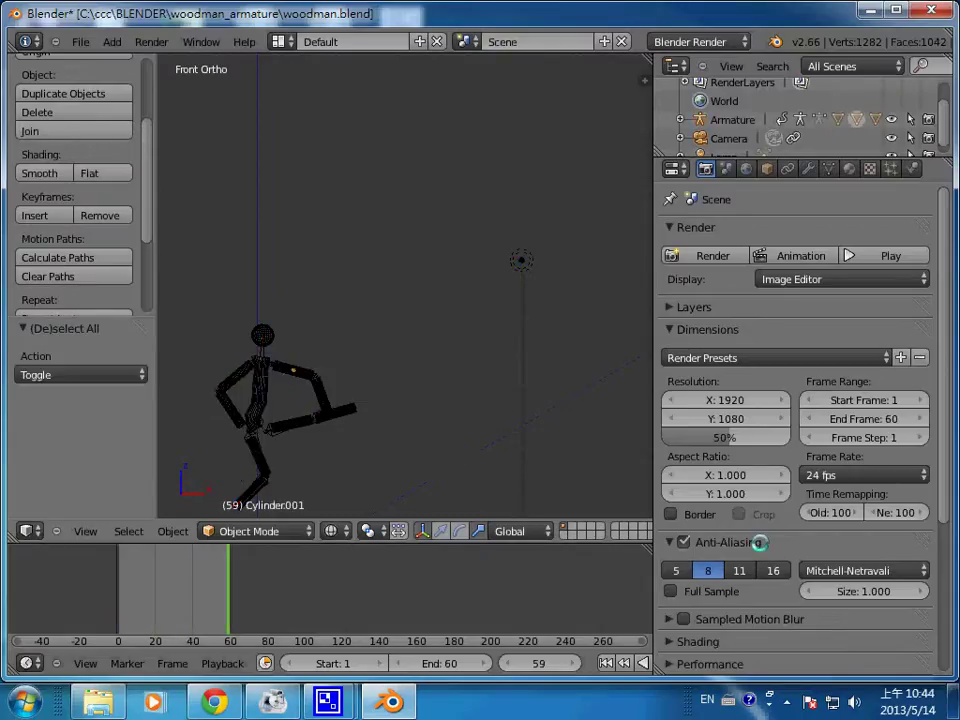
scroll(590, 500, down, 1)
Select only the camera and place the 3D cursor just right of the figure
right_click(617, 302)
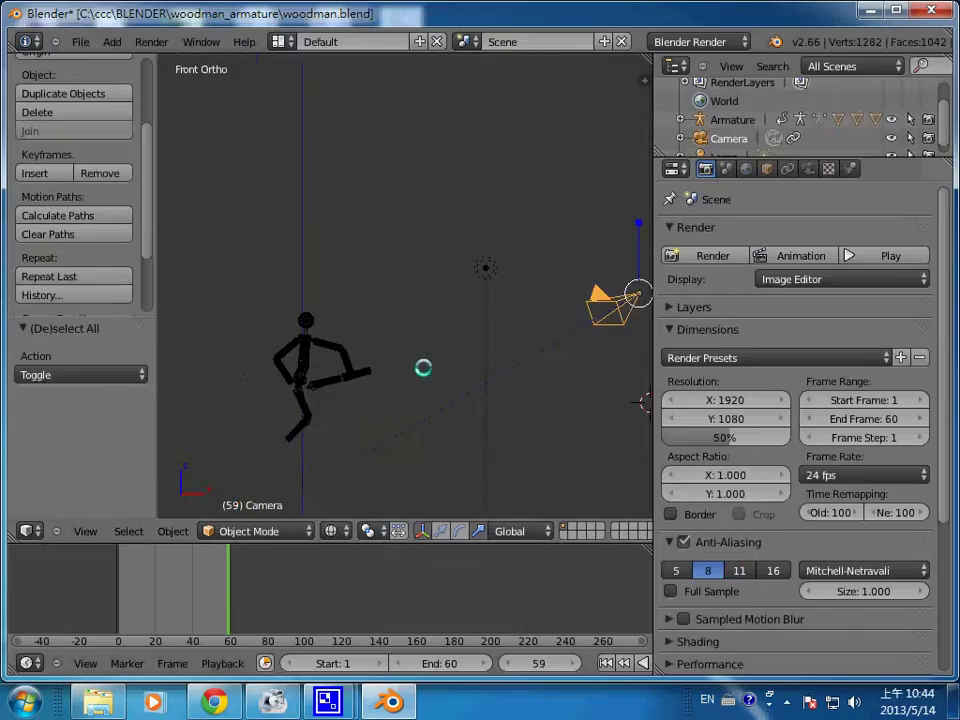
shift+right_click(309, 343)
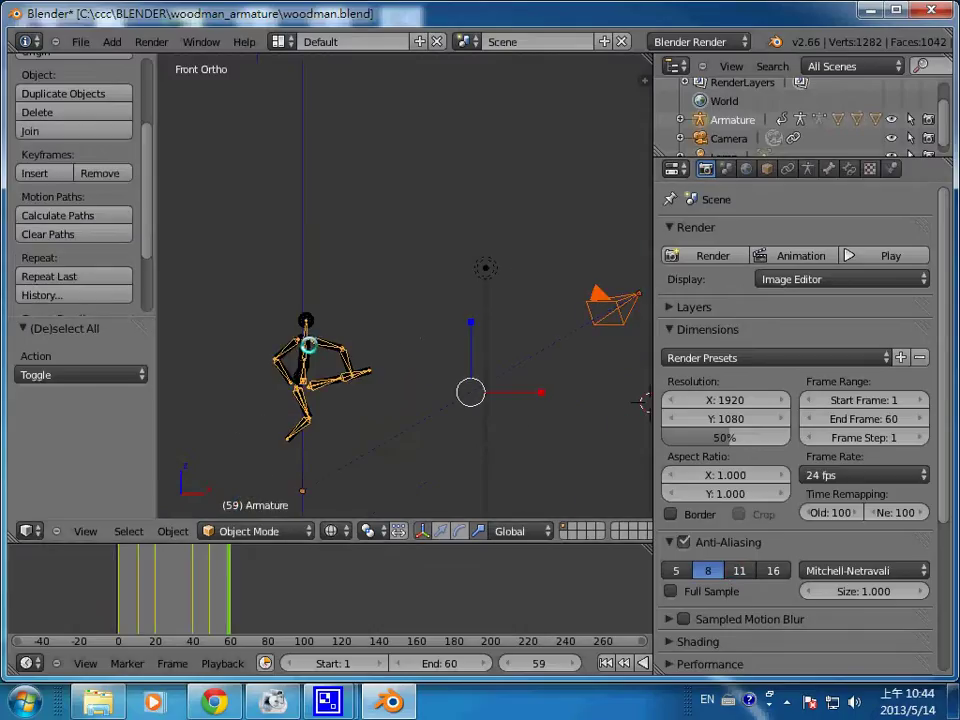
right_click(615, 302)
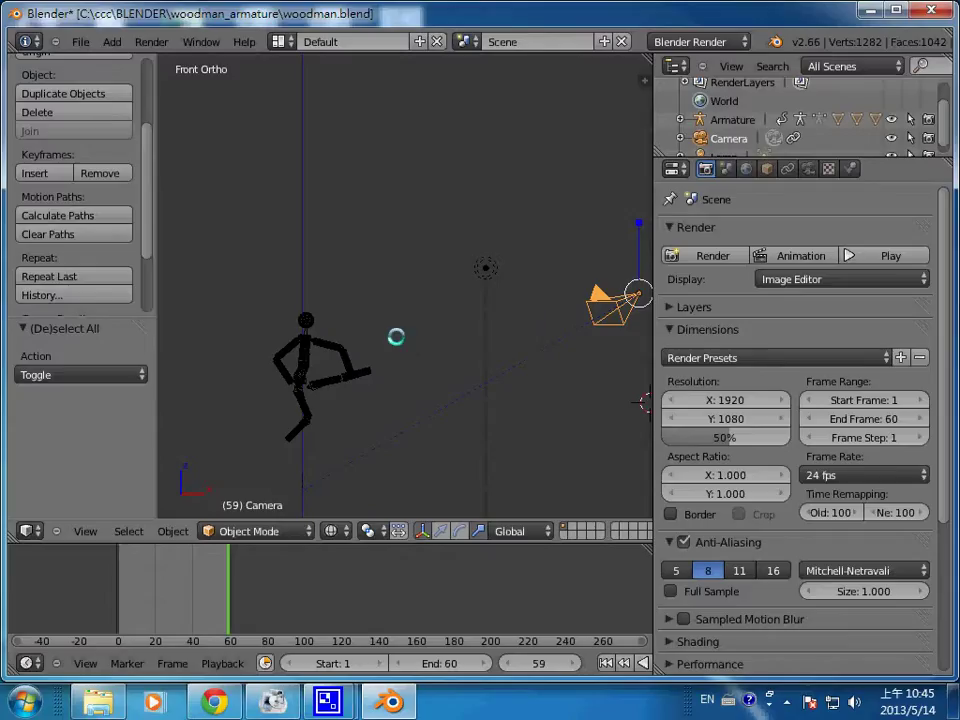
key(super)
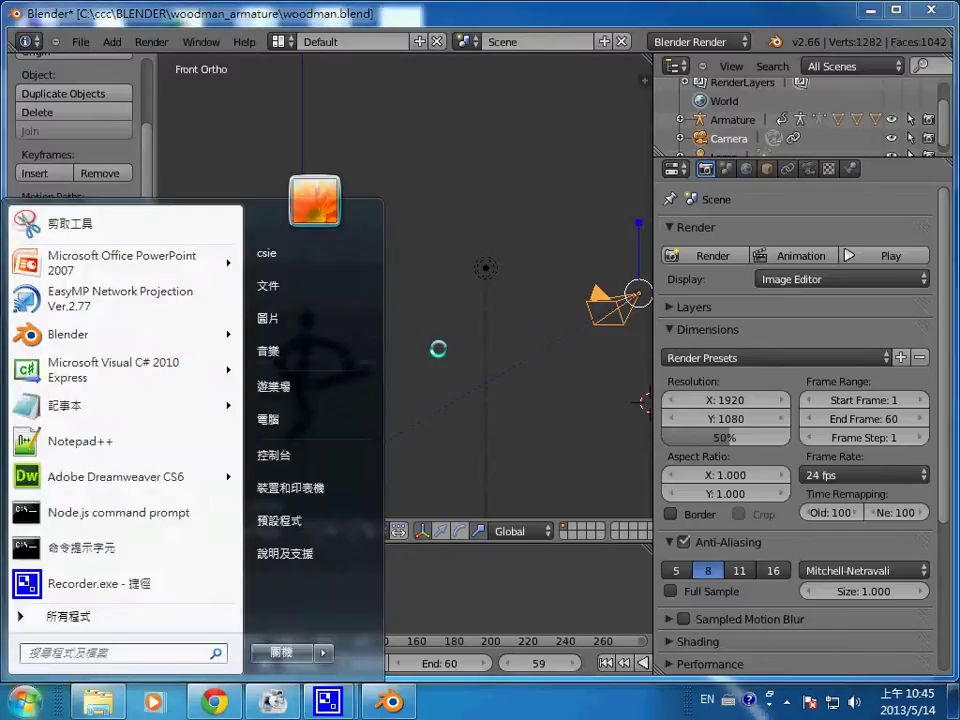
click(438, 349)
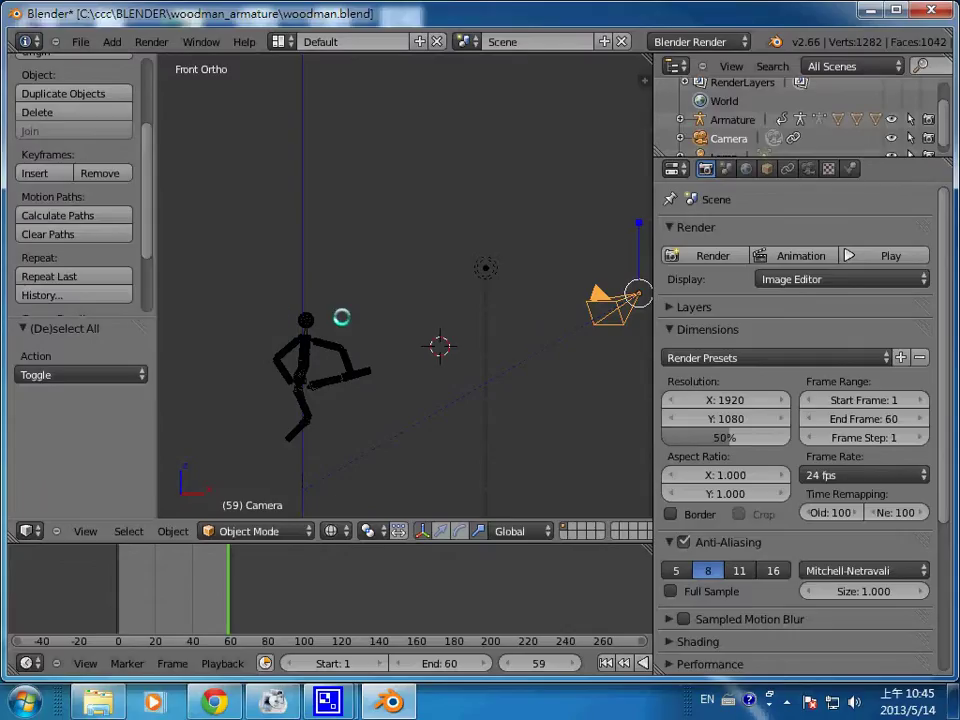
Add a Track To constraint aiming the camera at the head sphere, then render frame 59
right_click(312, 314)
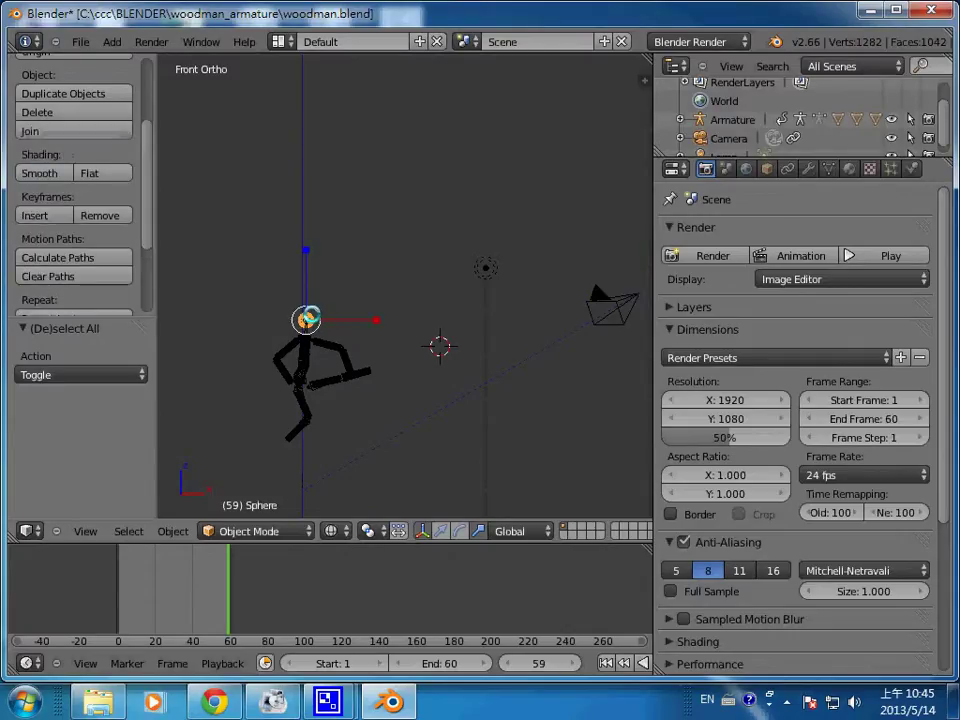
key(ctrl+z)
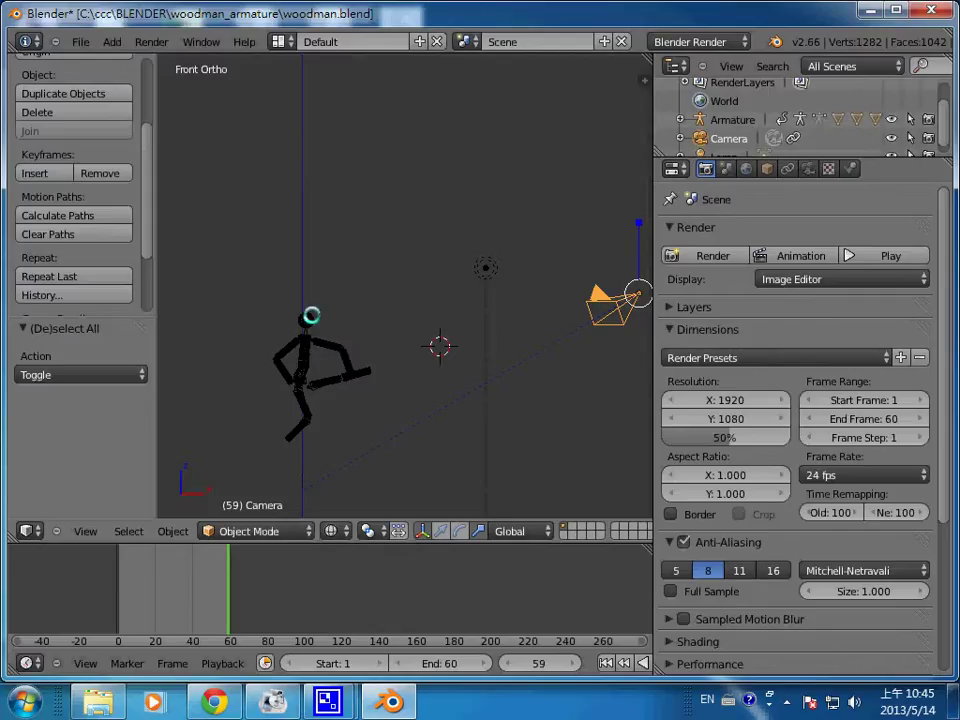
right_click(311, 317)
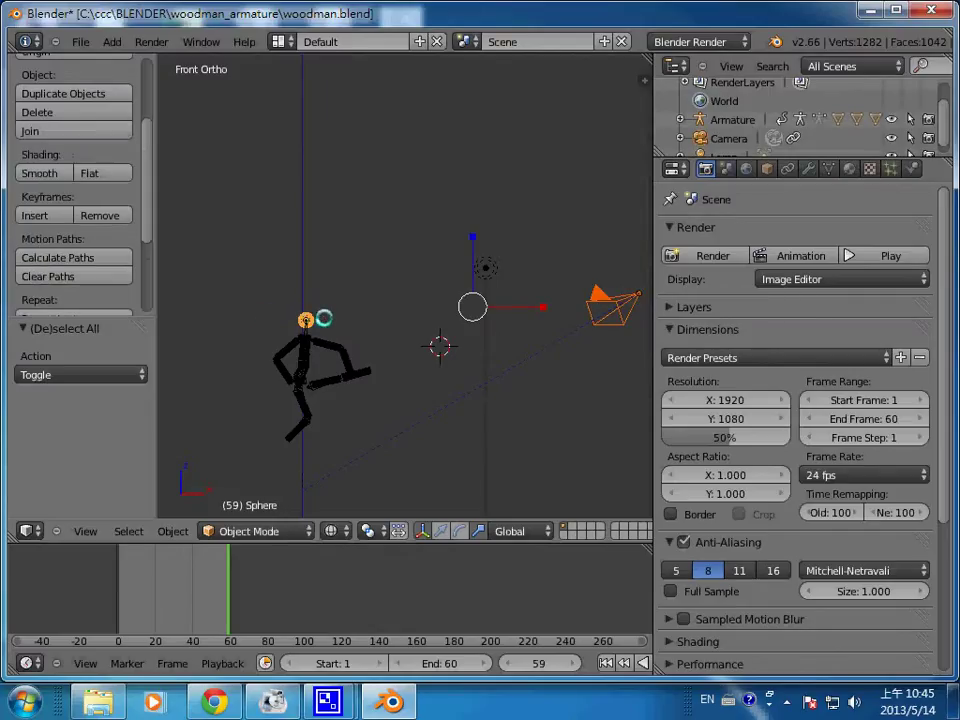
key(ctrl+t)
click(321, 317)
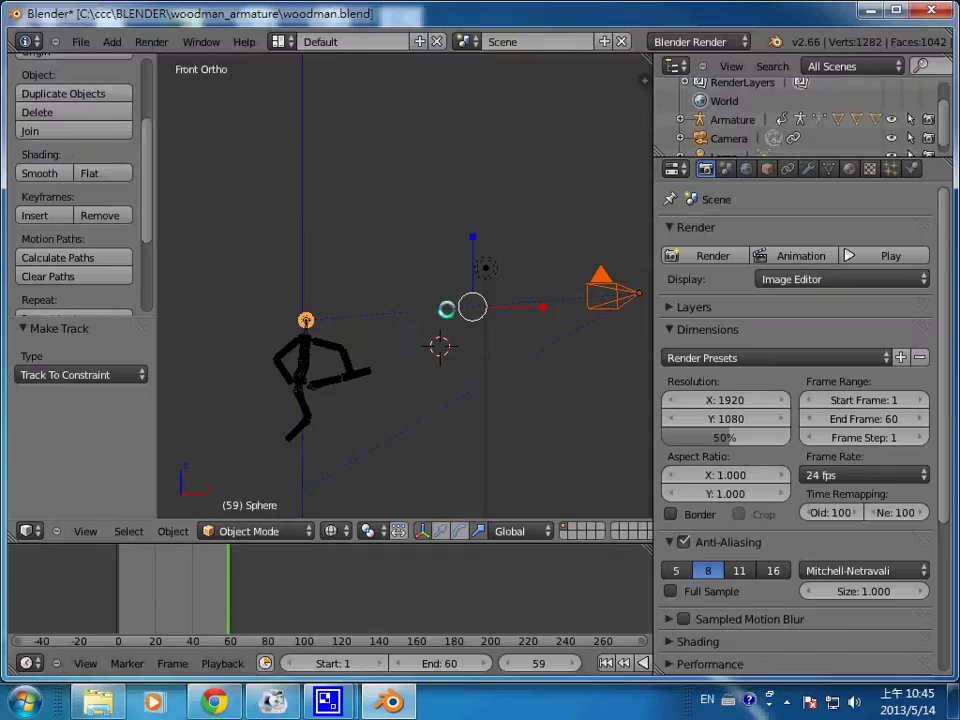
key(F12)
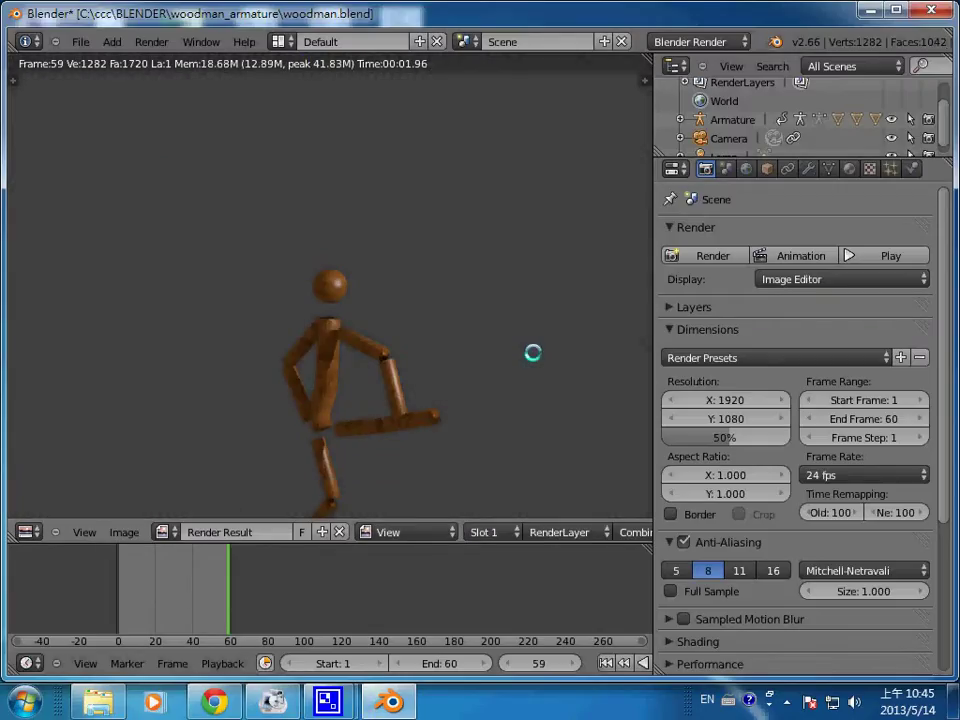
Close the render and move the camera 2.158 units right along X
key(Escape)
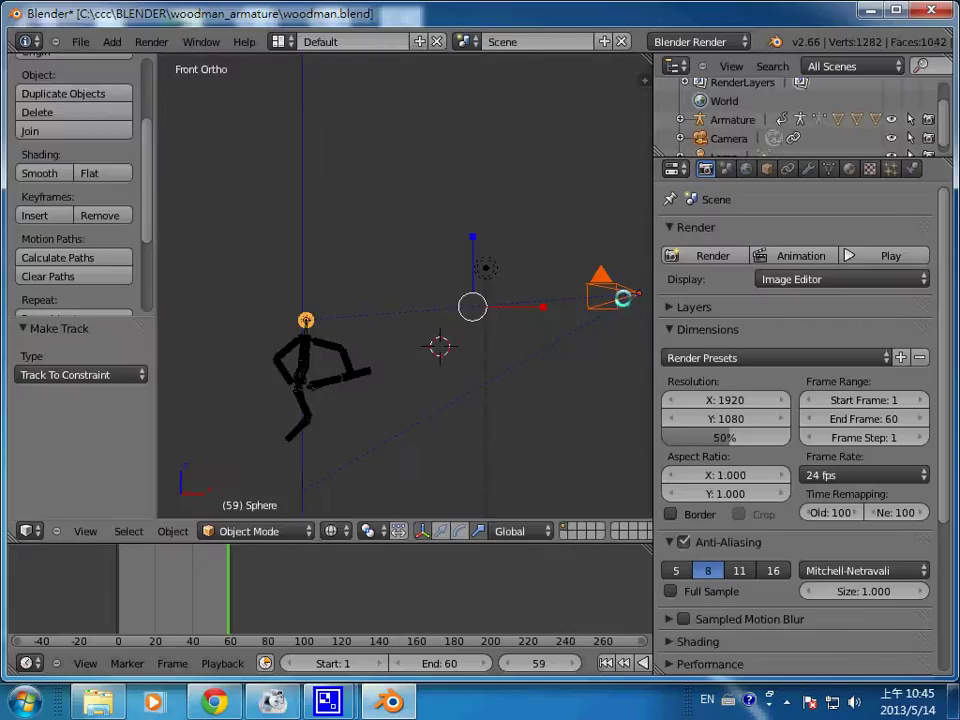
right_click(628, 300)
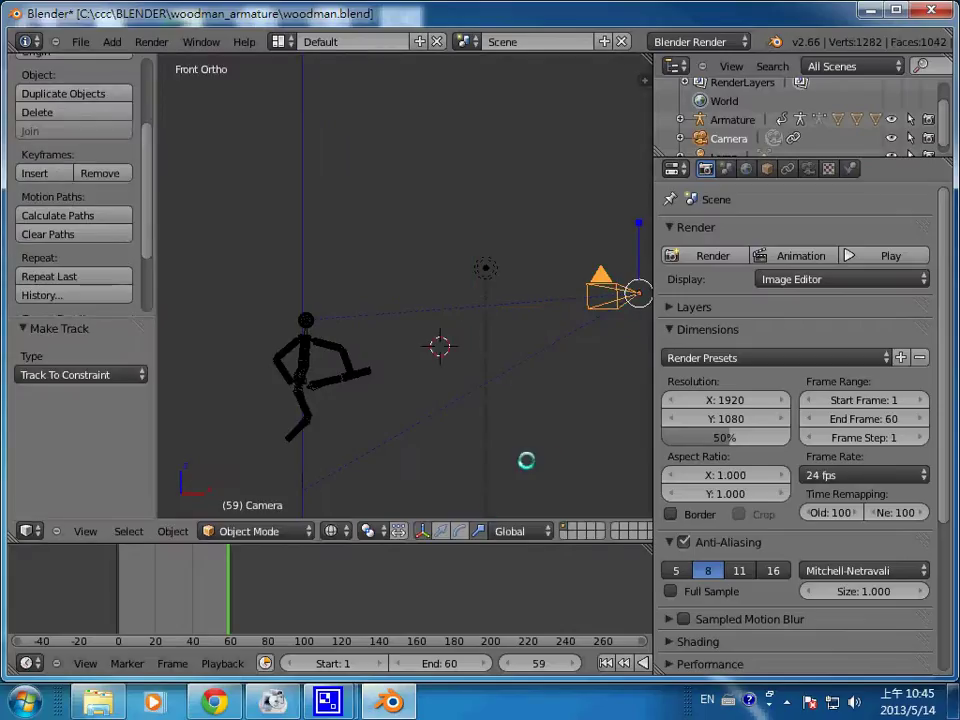
scroll(525, 458, down, 2)
scroll(525, 458, down, 2)
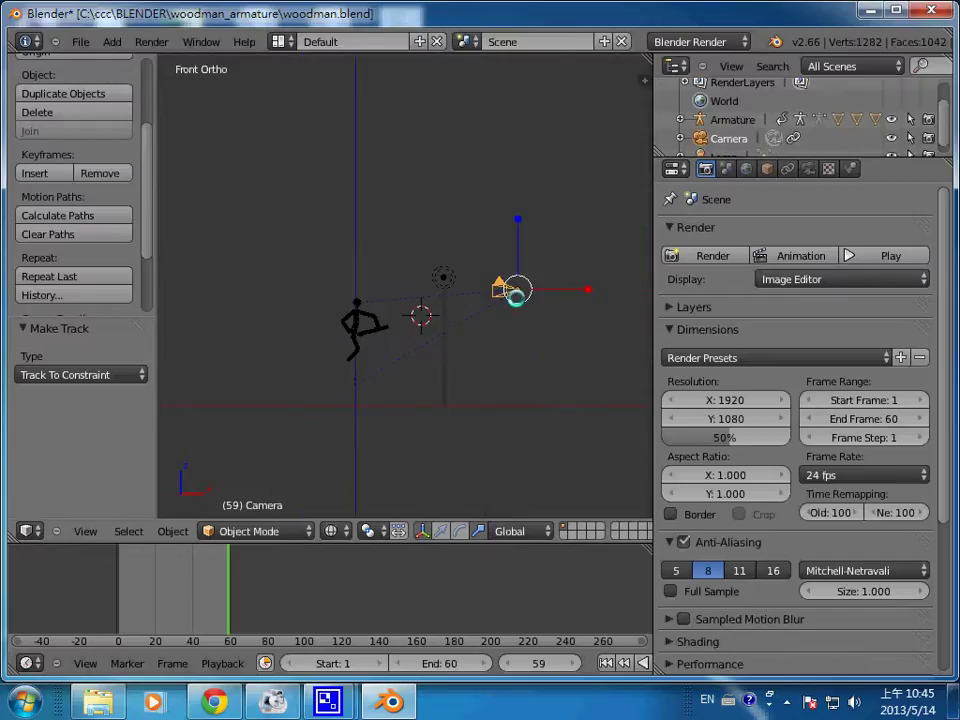
key(g)
click(562, 292)
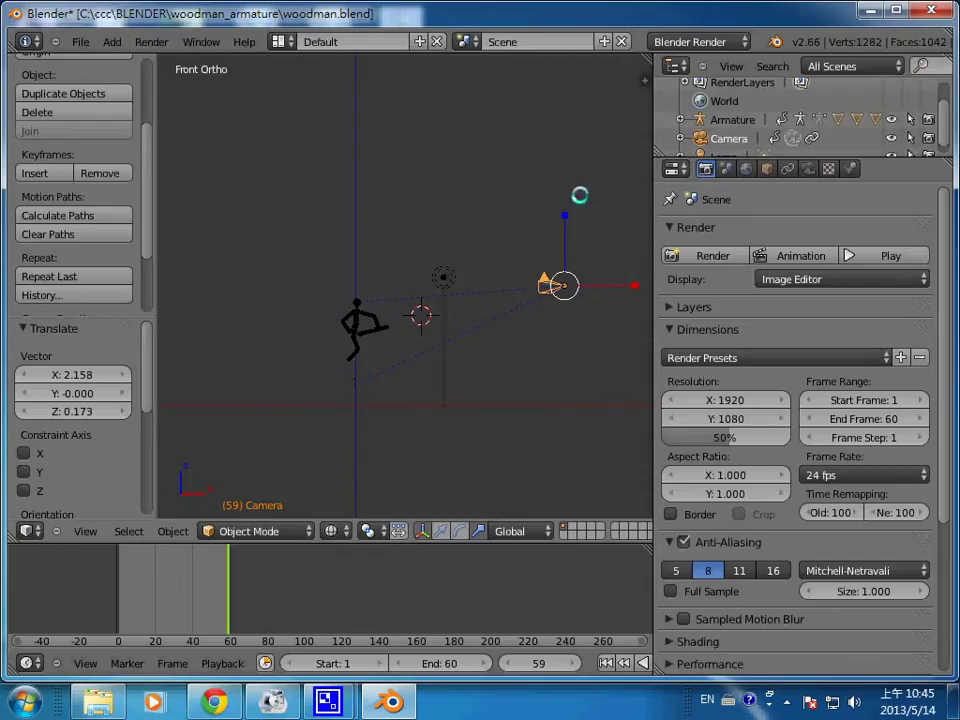
Set the 3D cursor below the camera and render a test frame
click(516, 358)
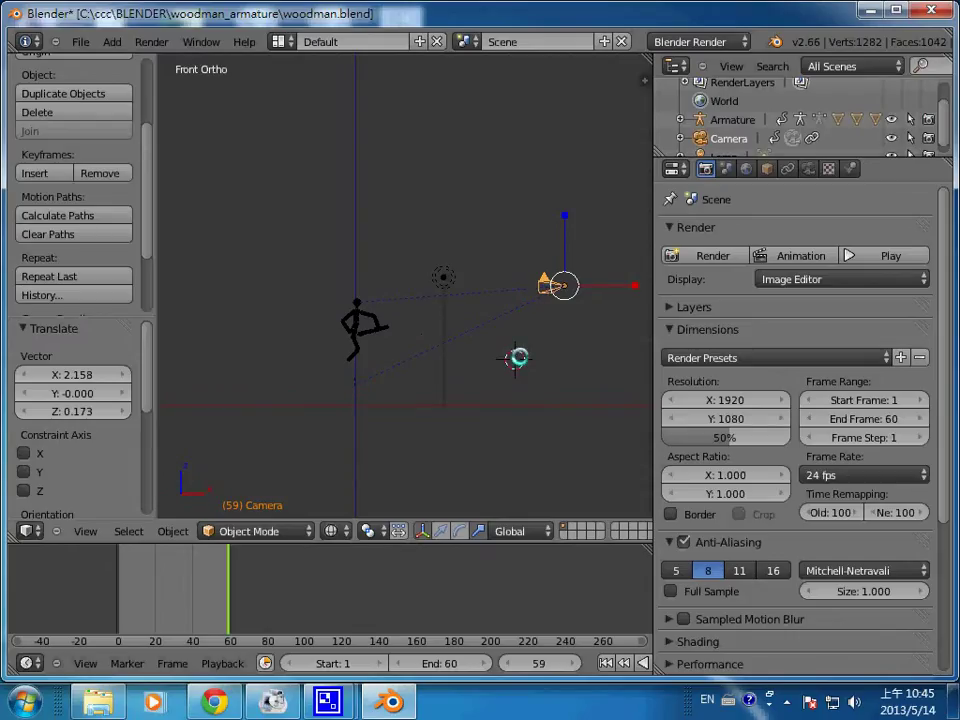
key(F12)
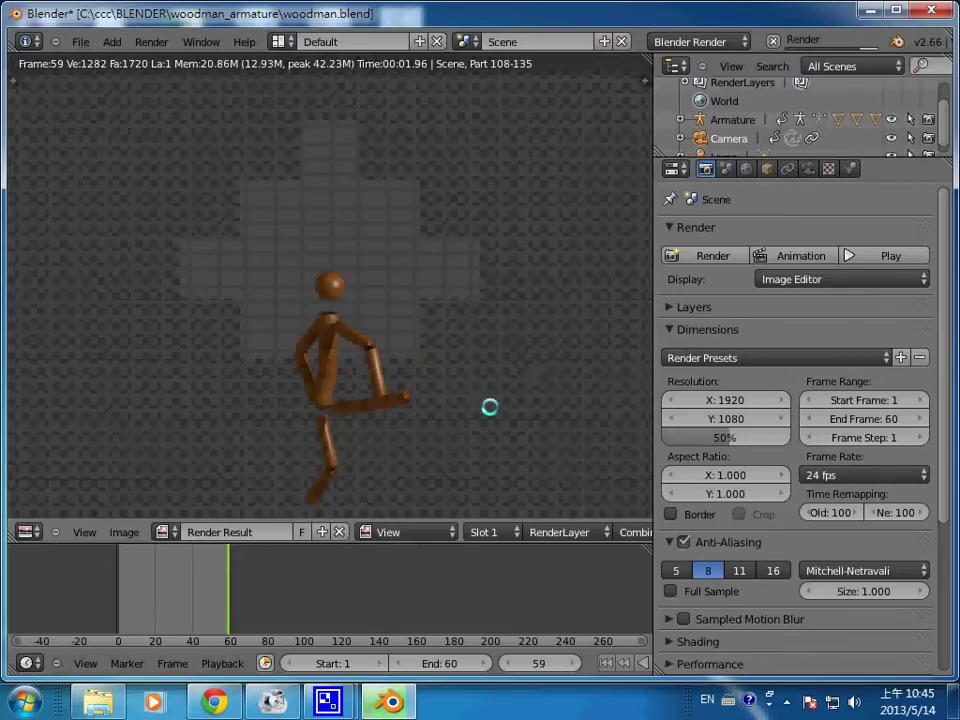
key(Escape)
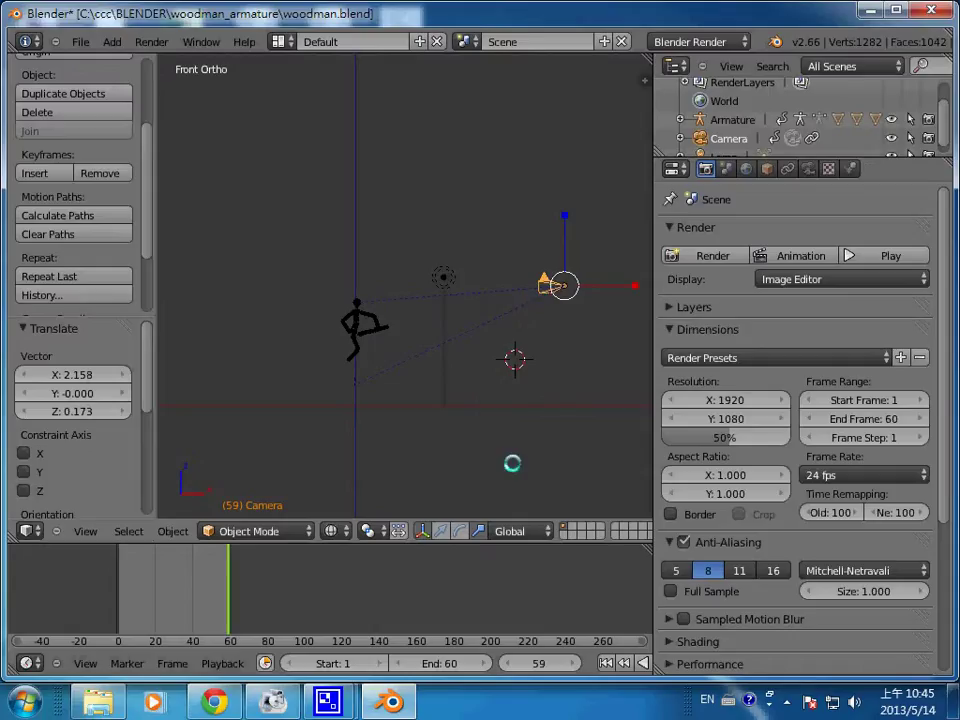
Align the camera to the current view, then return to the front orthographic view
scroll(512, 463, up, 2)
scroll(502, 467, up, 1)
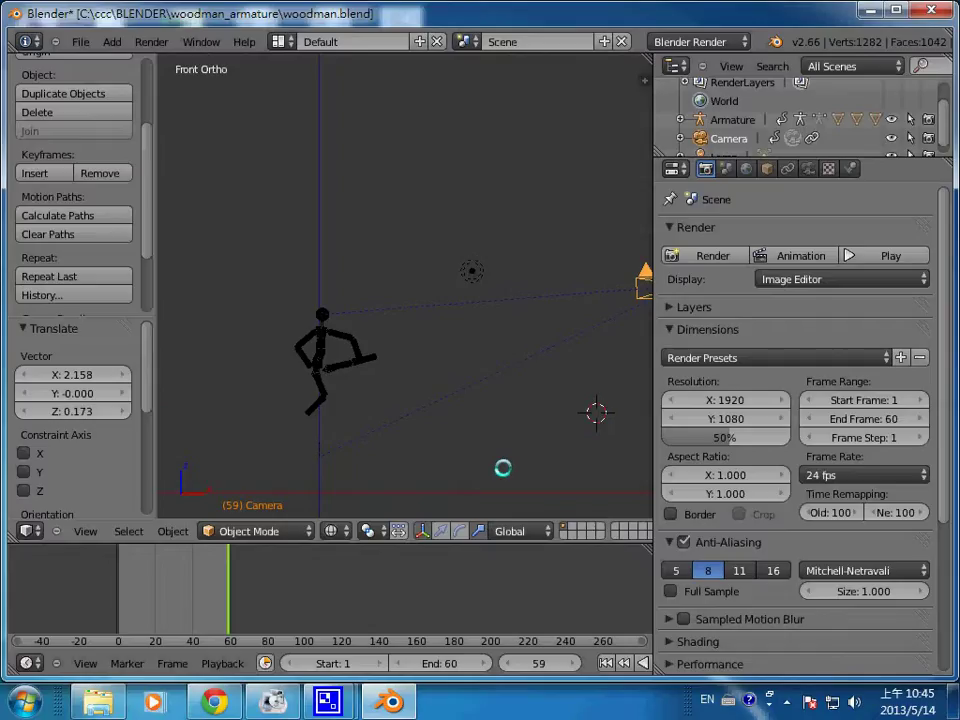
key(ctrl+alt+KP_0)
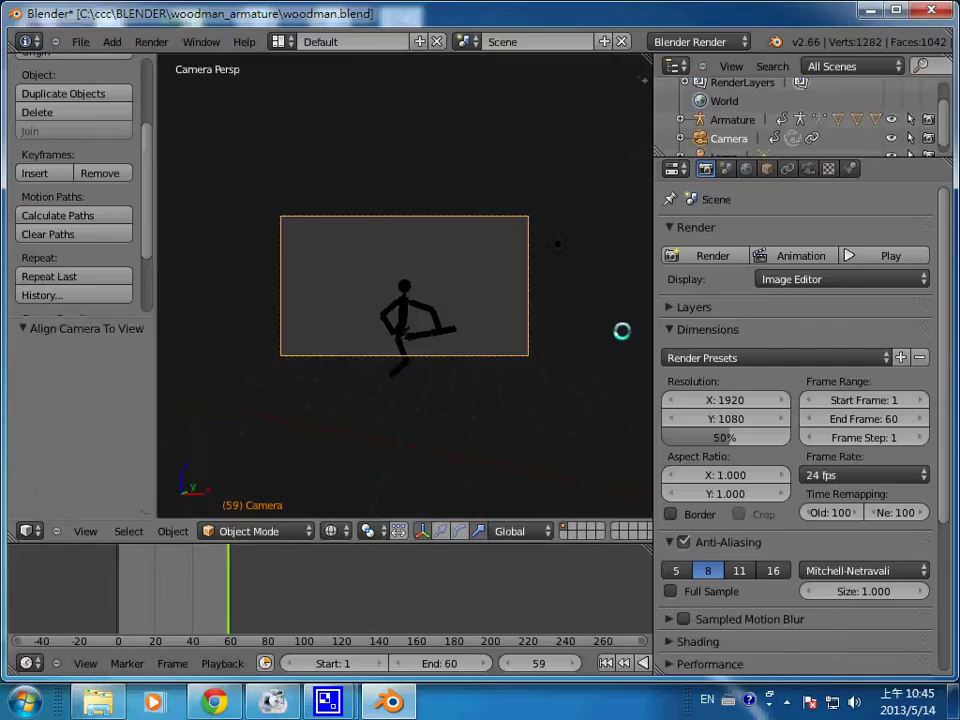
scroll(488, 376, down, 1)
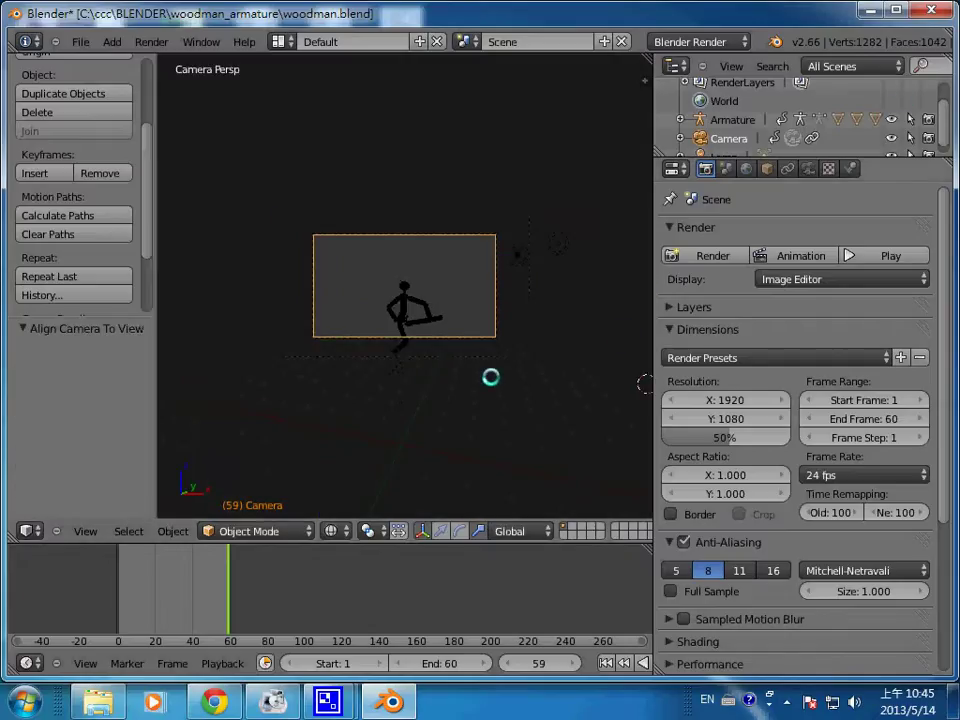
scroll(490, 376, down, 2)
scroll(490, 375, up, 2)
click(85, 531)
click(100, 469)
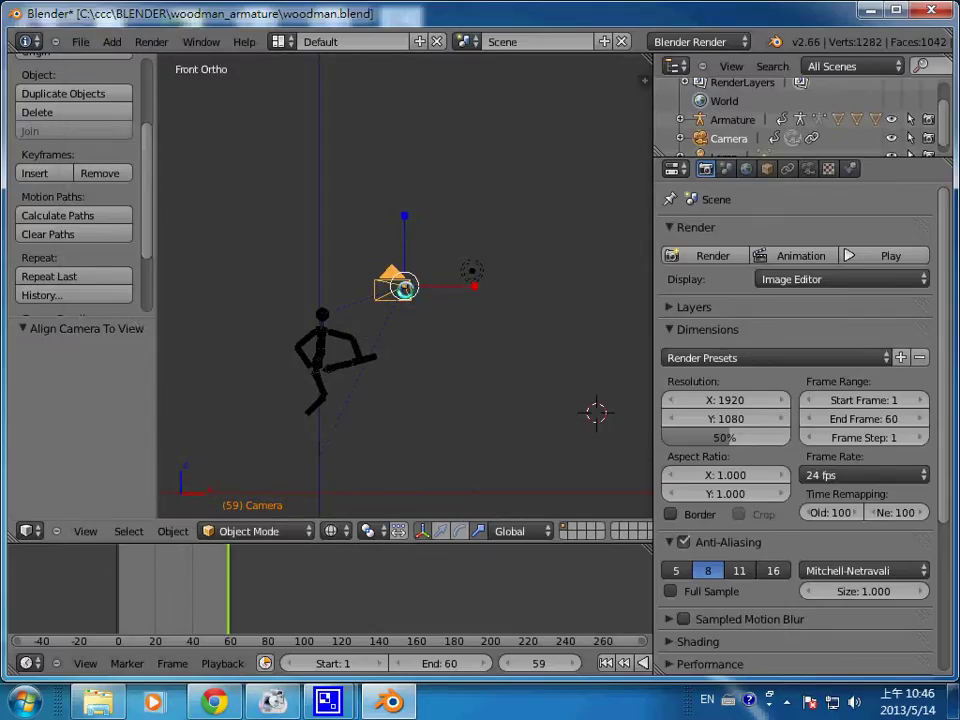
Move the camera just right of the figure's waist and render a test frame
key(g)
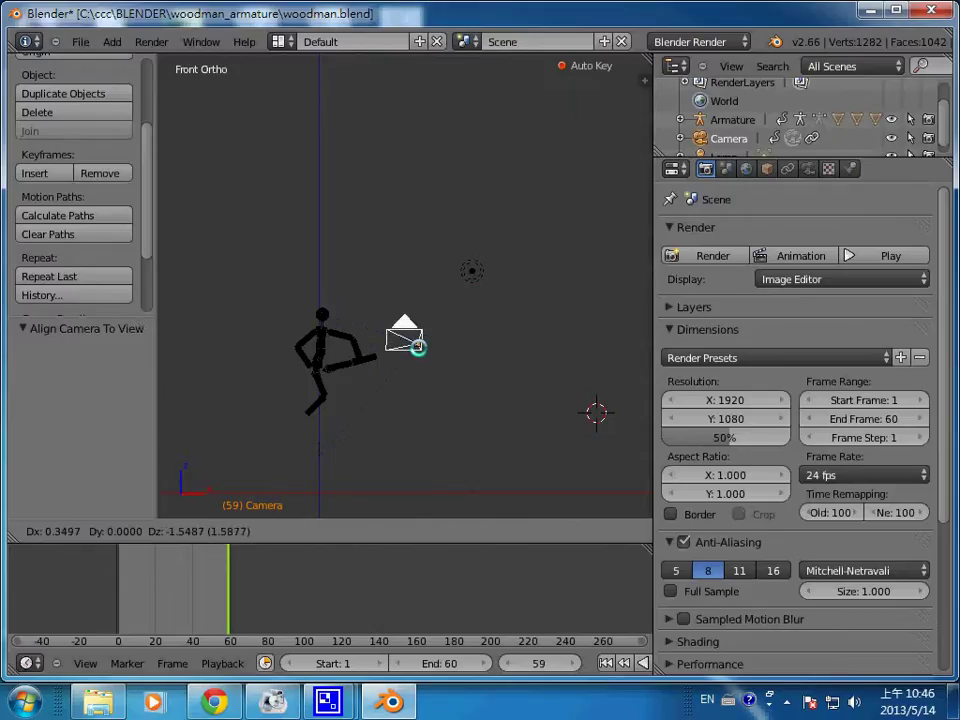
click(418, 347)
key(F12)
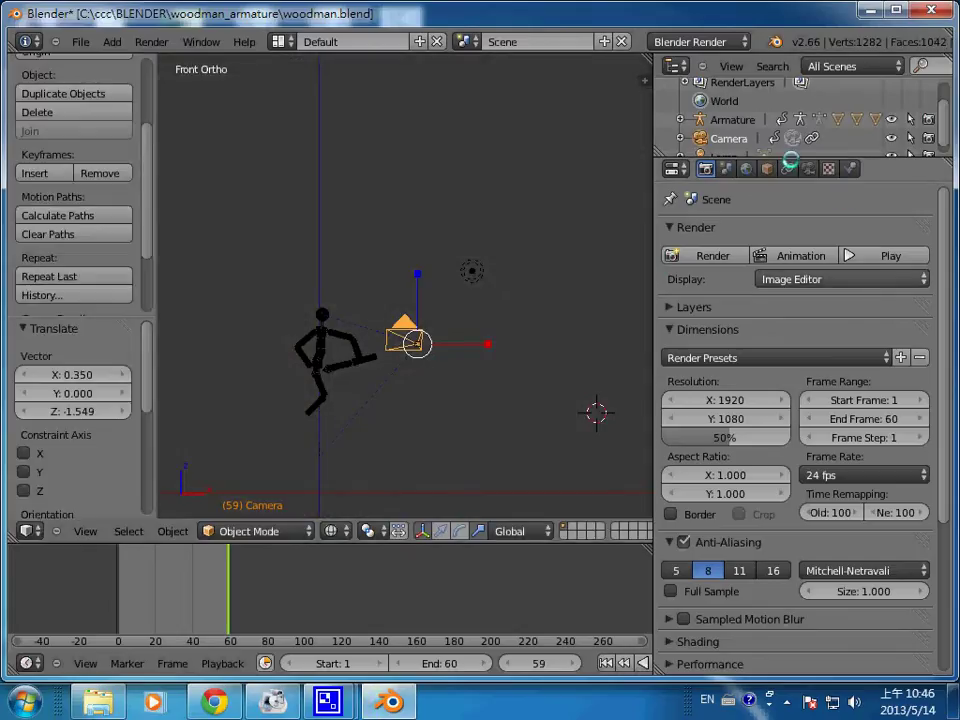
In Top view, move the camera down-left, then closer to the figure, test-rendering after each move
click(85, 531)
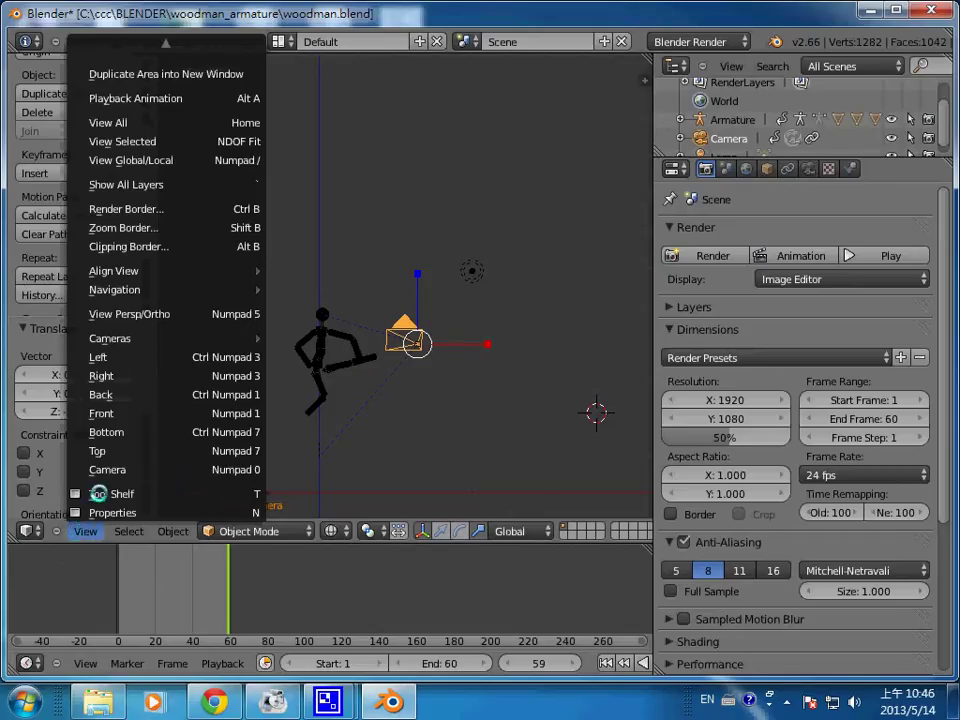
click(131, 446)
scroll(403, 424, down, 5)
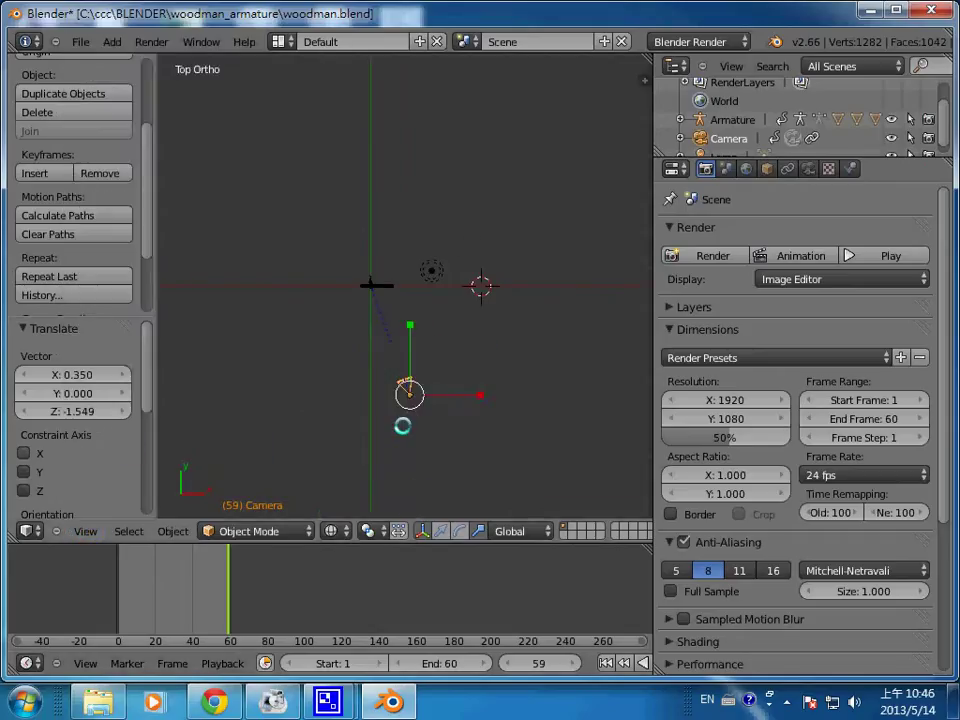
drag(409, 393, 401, 437)
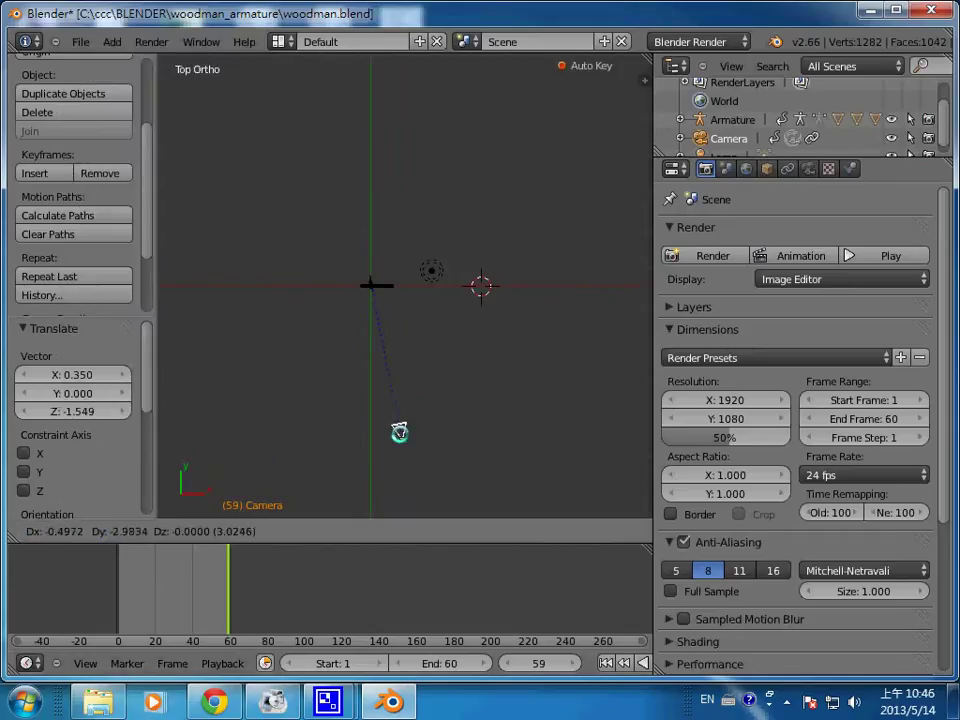
key(F12)
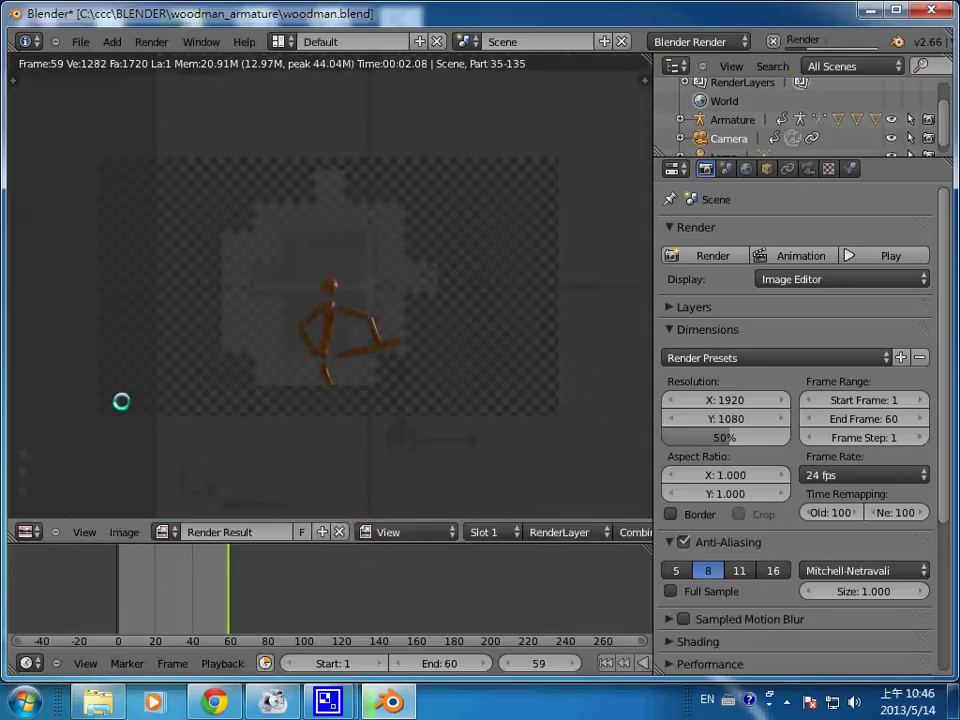
key(Escape)
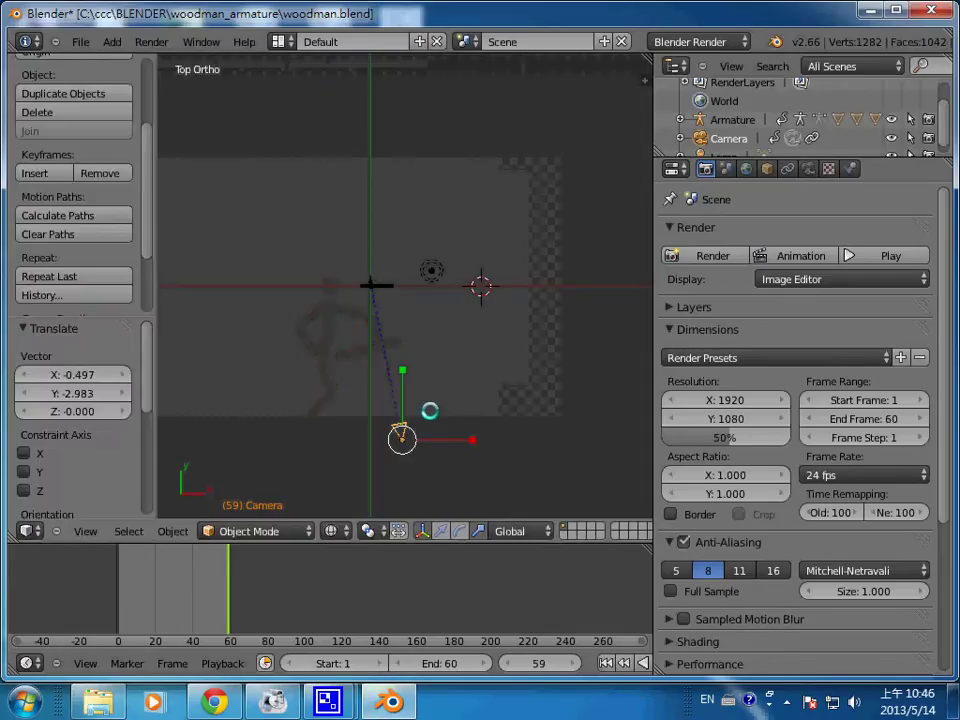
drag(396, 437, 395, 410)
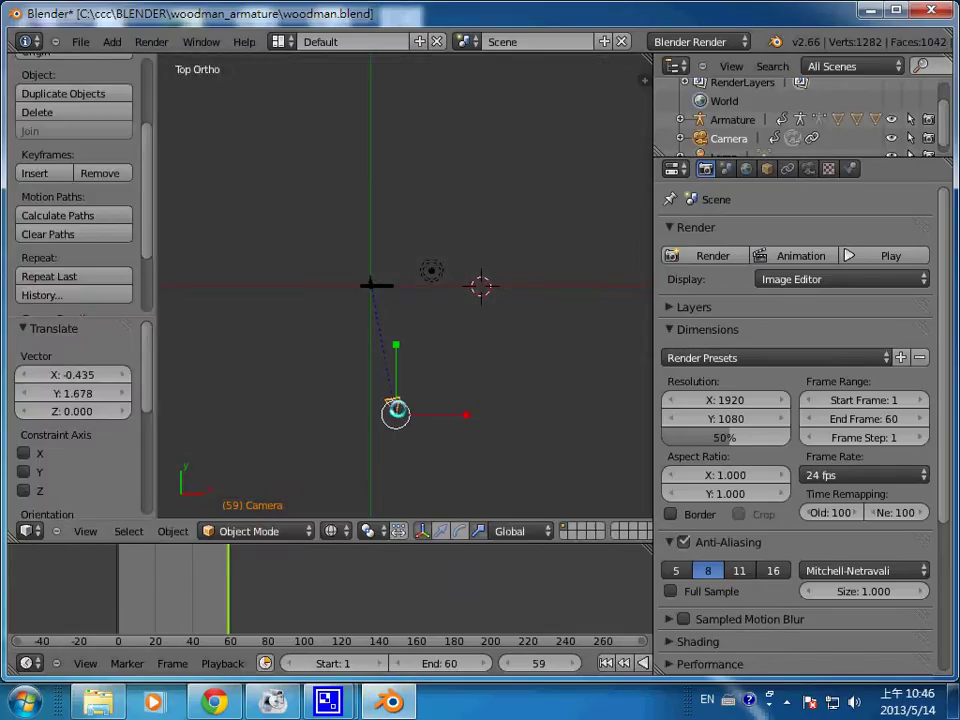
key(F12)
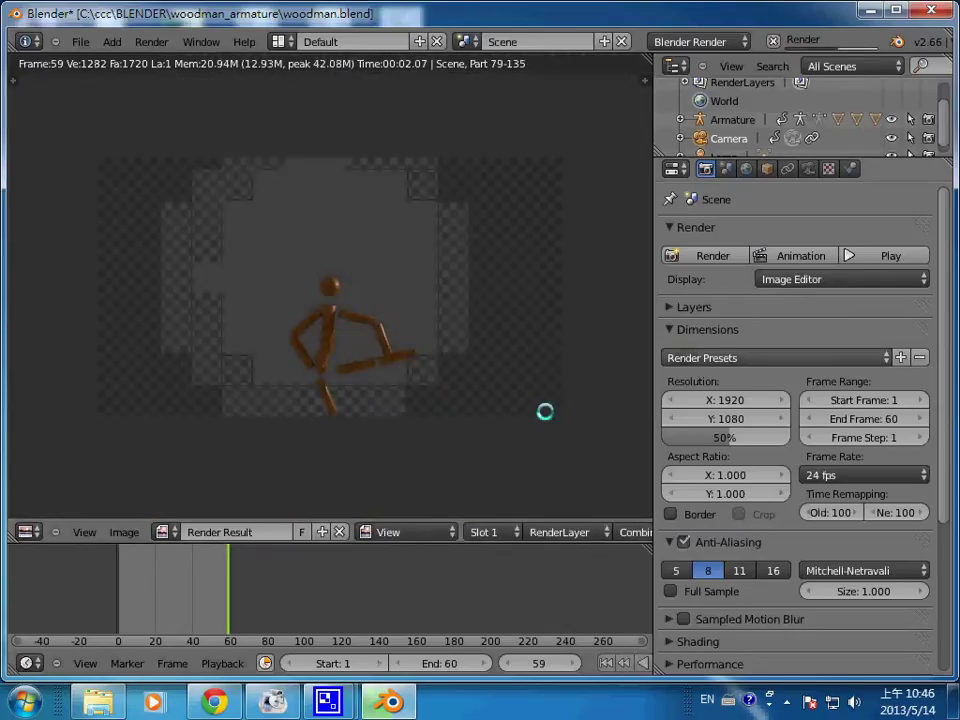
key(Escape)
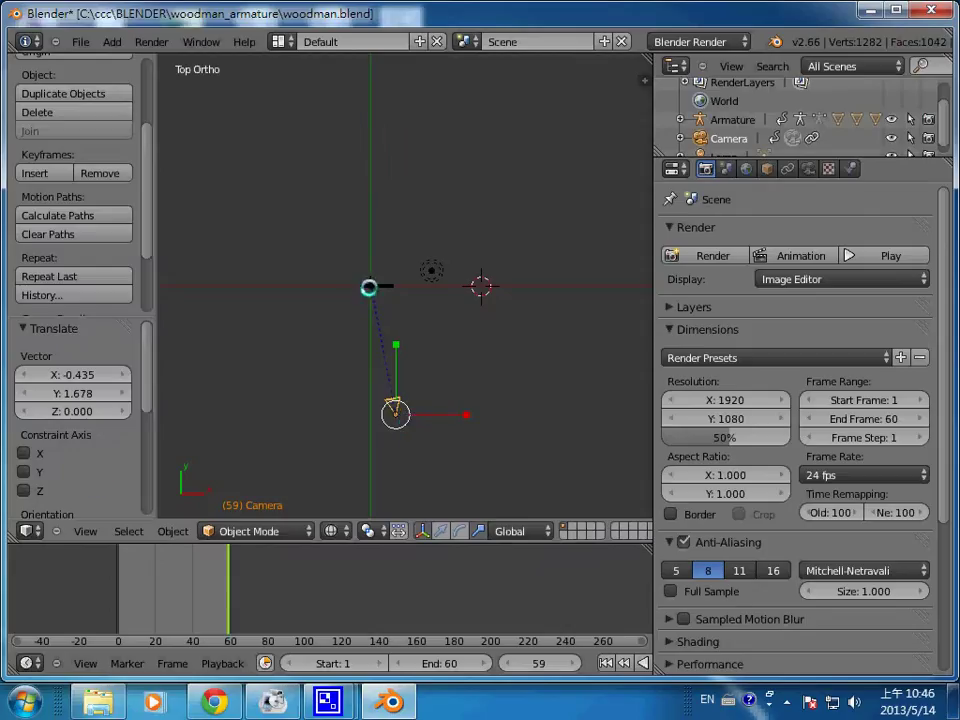
Check the camera's lens and object settings, nudge the focal length, and view through the camera
click(80, 531)
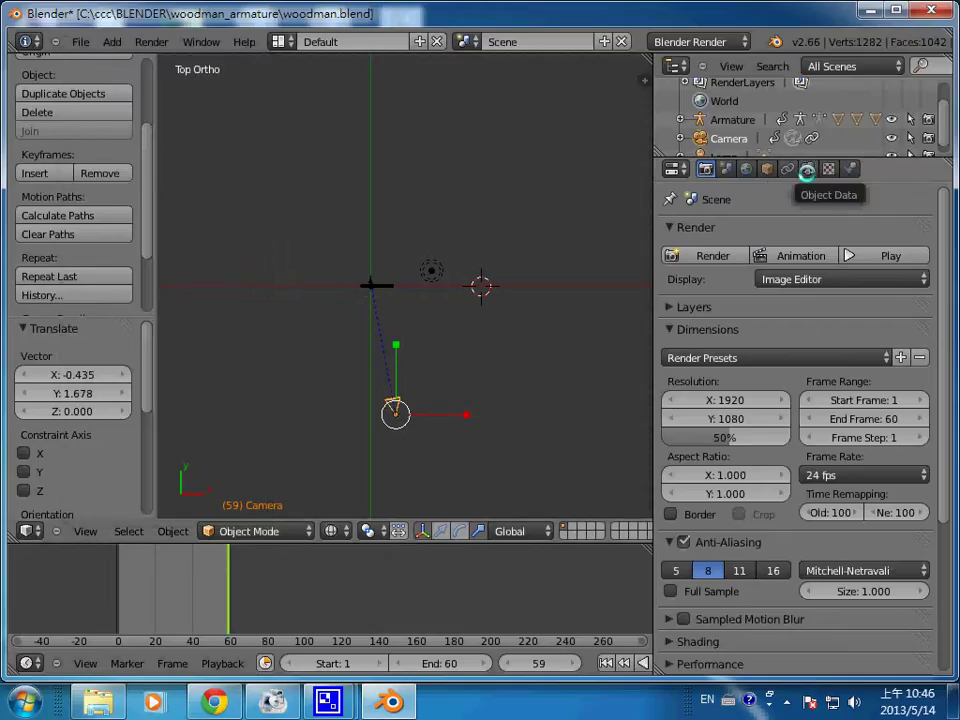
click(807, 170)
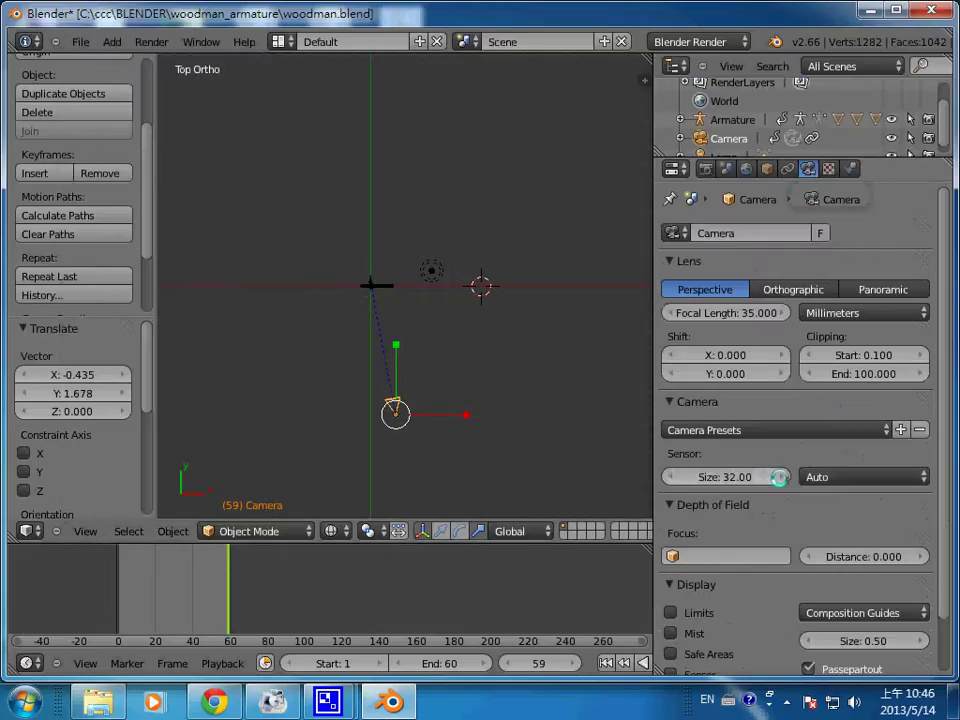
scroll(803, 470, down, 2)
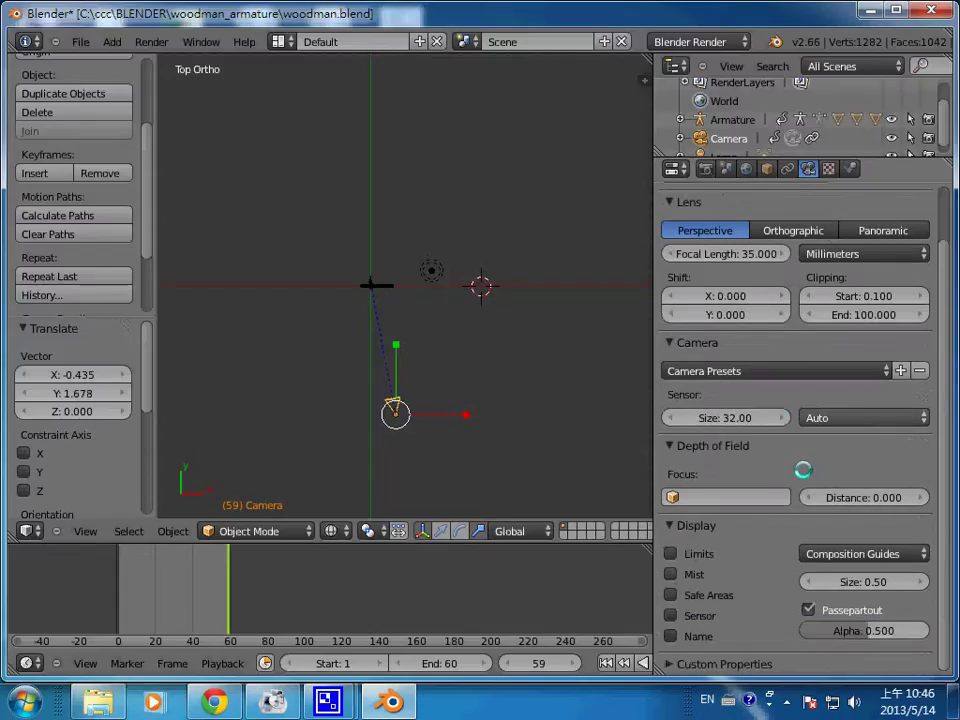
scroll(803, 470, up, 2)
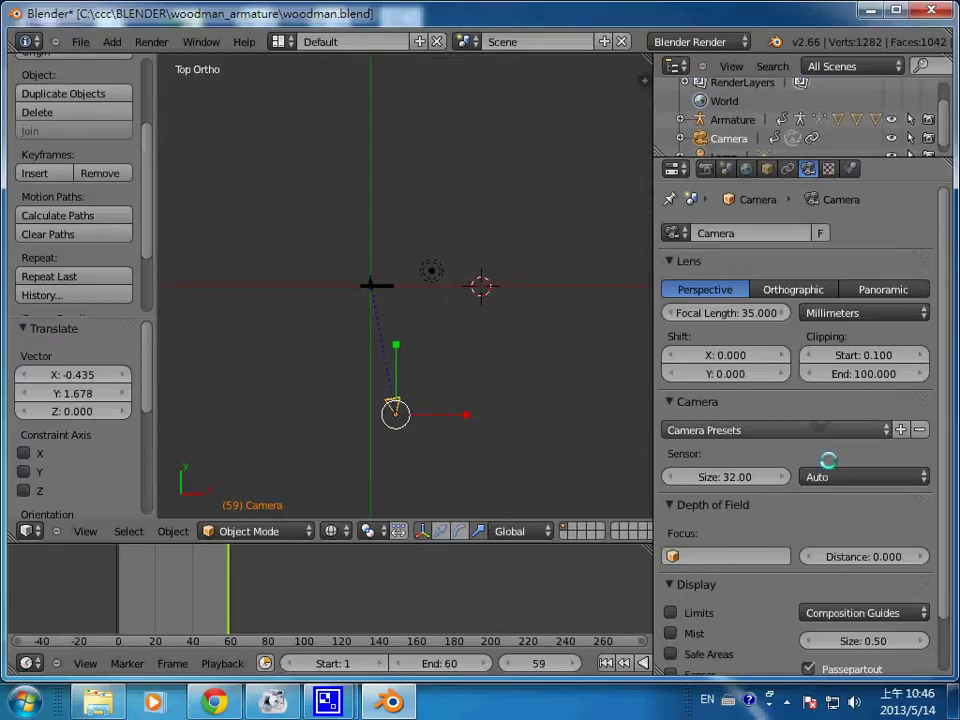
scroll(828, 460, down, 2)
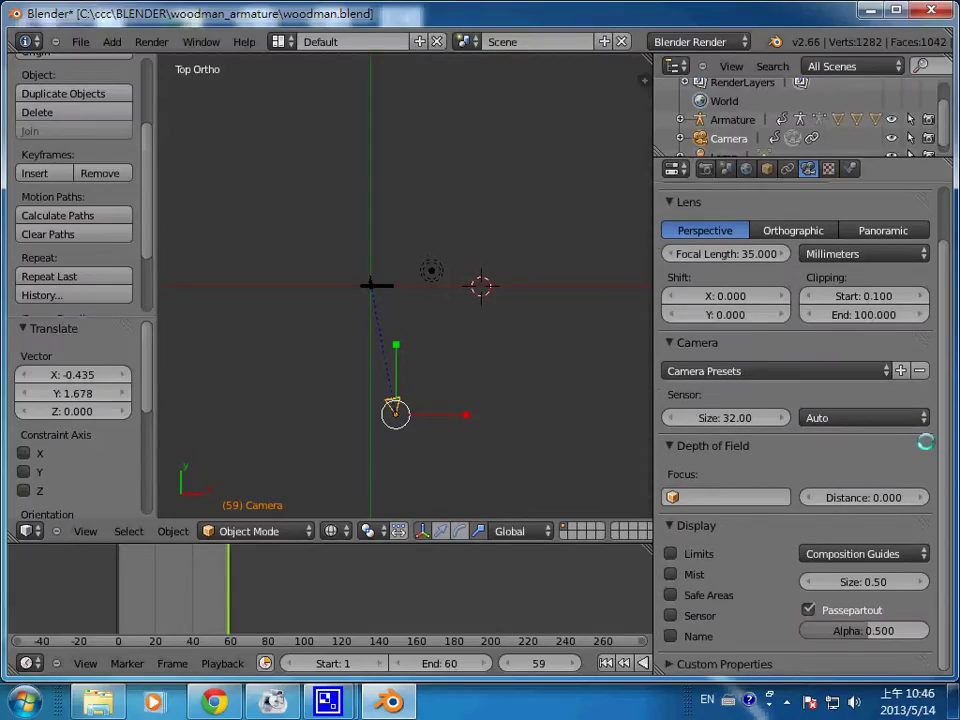
scroll(947, 420, up, 2)
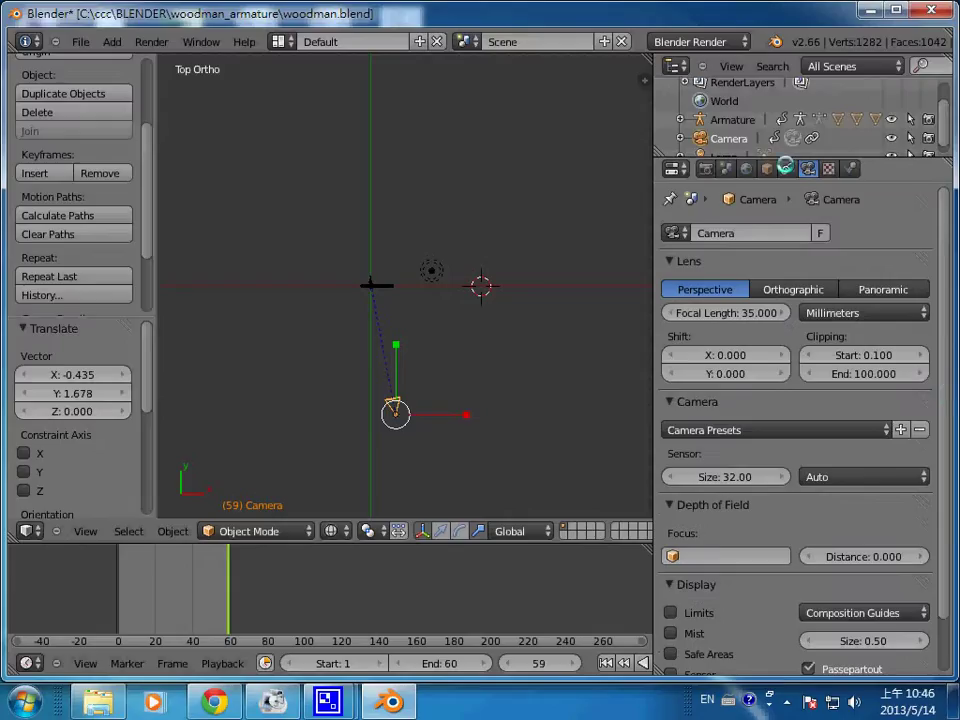
click(767, 168)
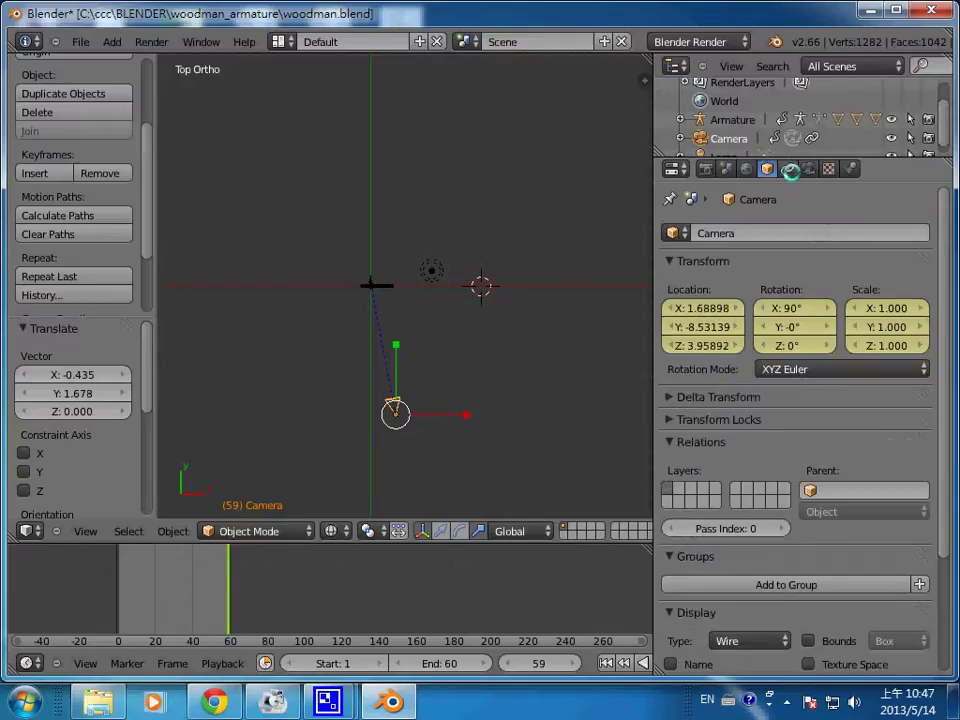
click(808, 168)
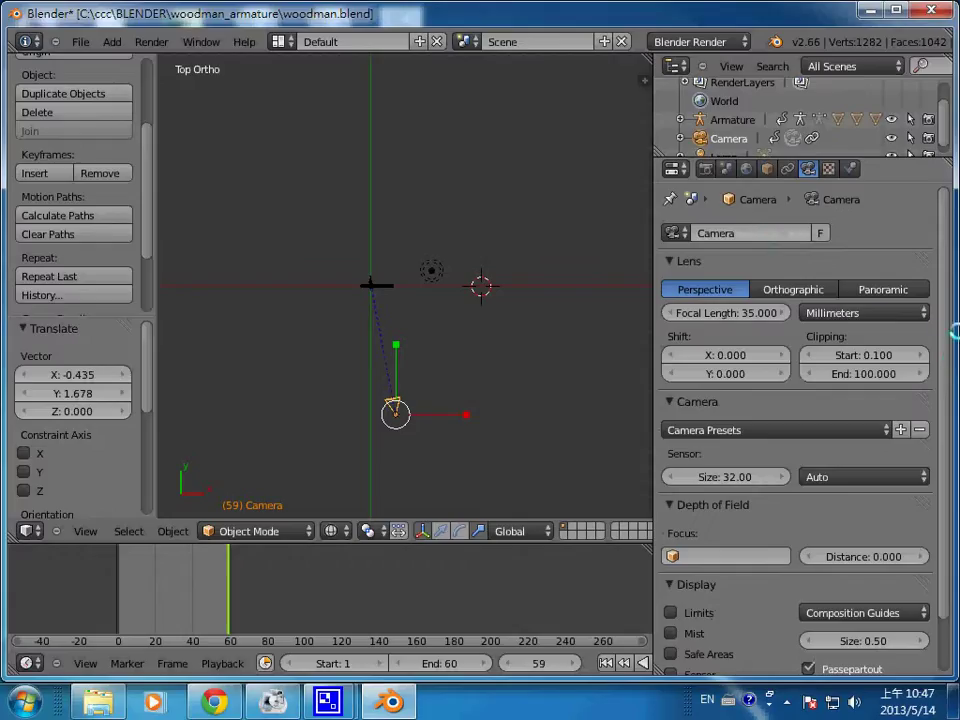
scroll(945, 380, down, 2)
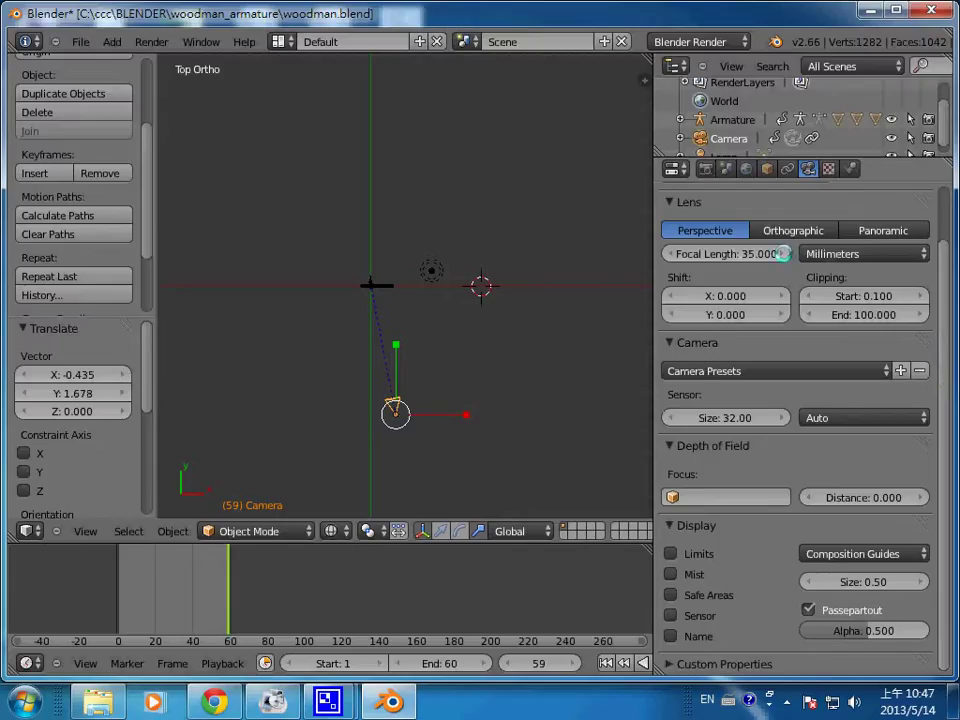
click(784, 254)
click(87, 531)
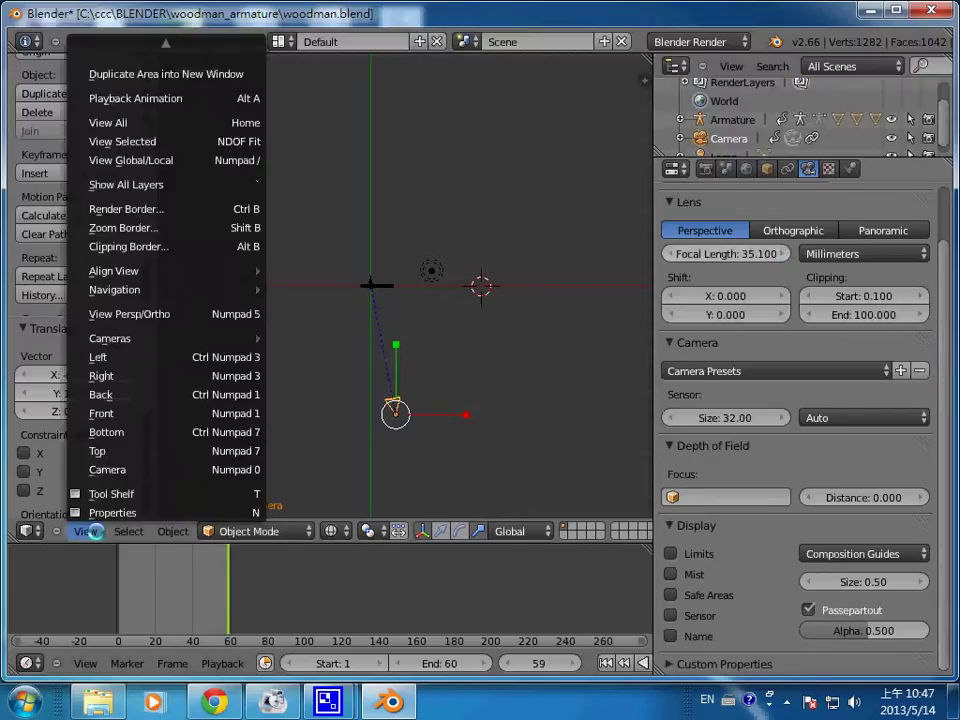
click(151, 470)
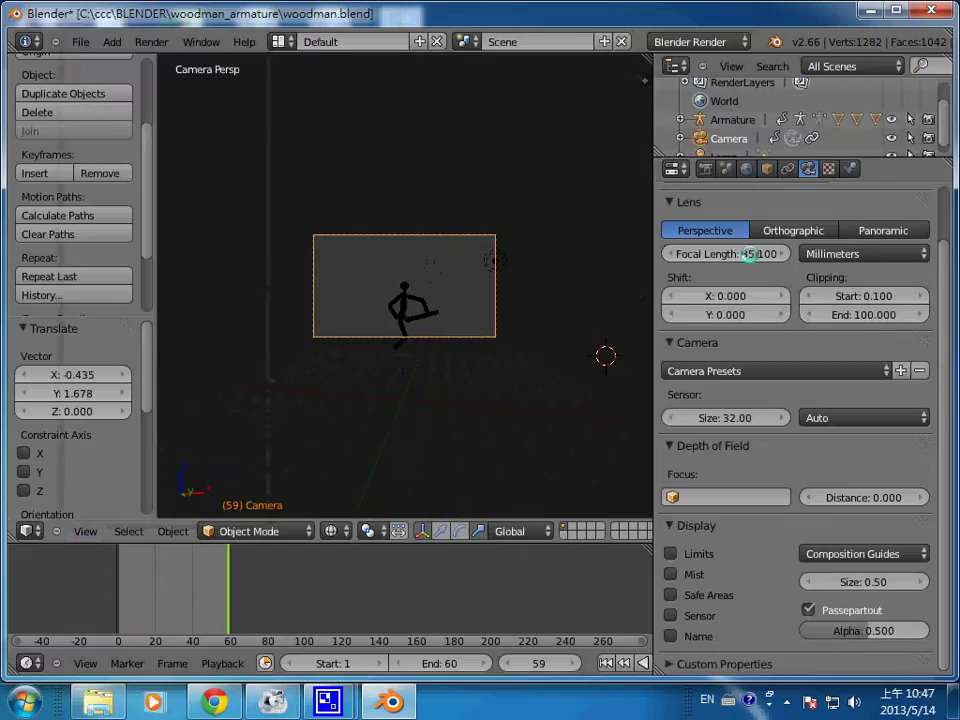
Try focal lengths of 40 and 25, settle on 30 mm, and test-render
click(773, 254)
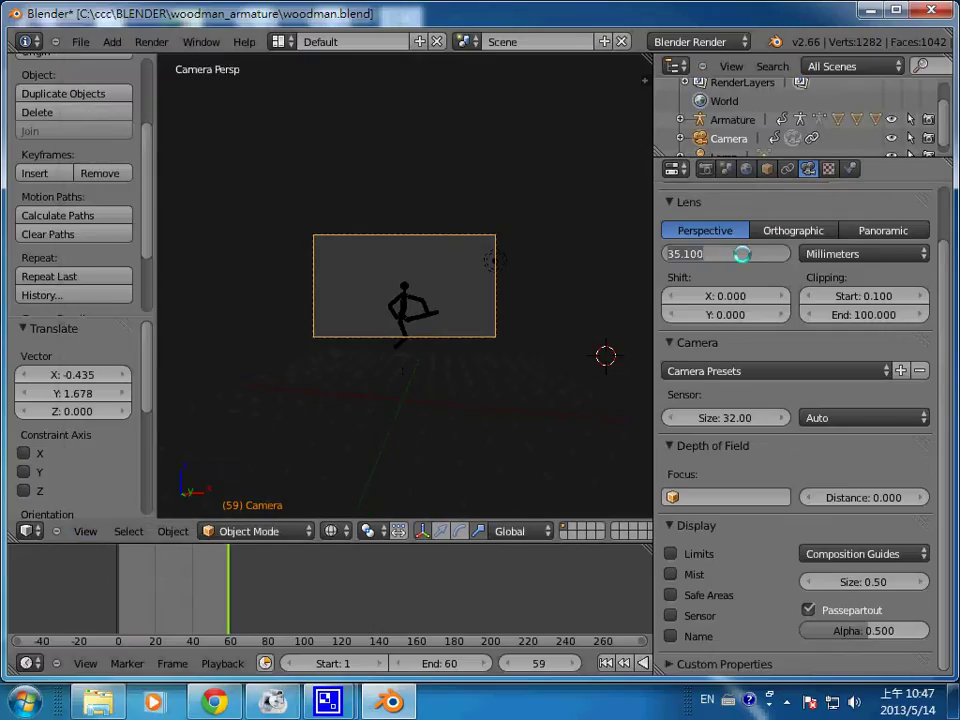
text(40)
key(Return)
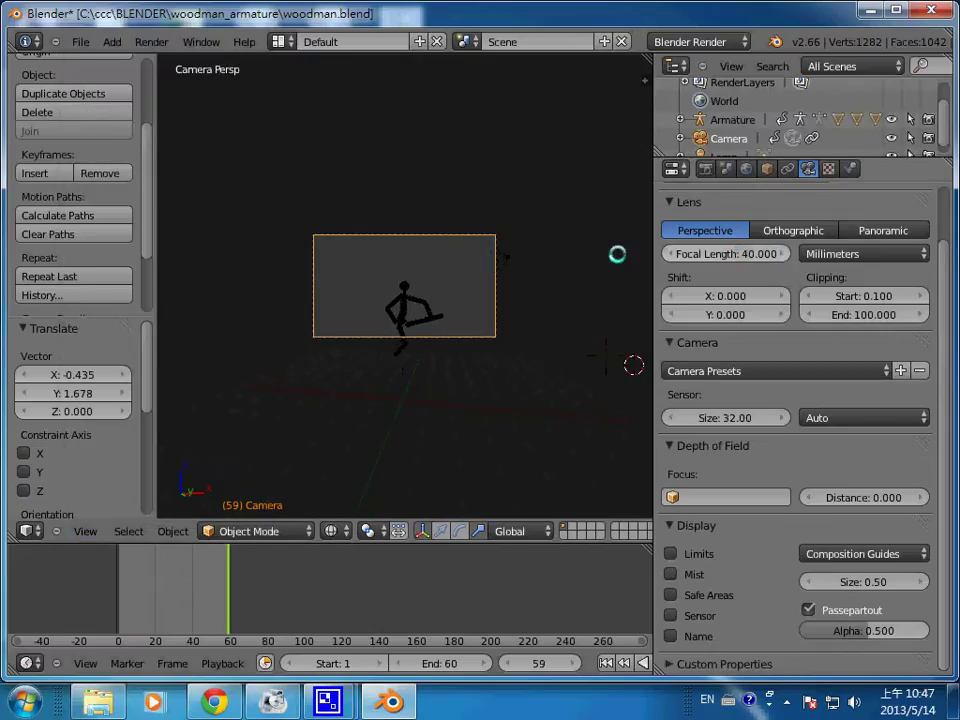
click(748, 254)
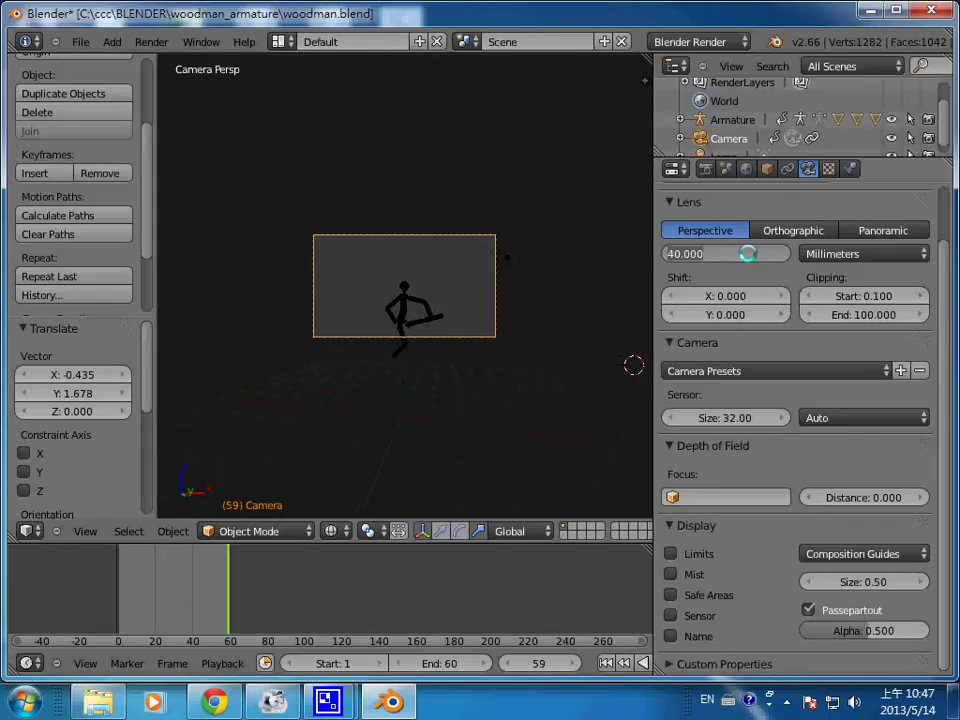
text(25)
key(Return)
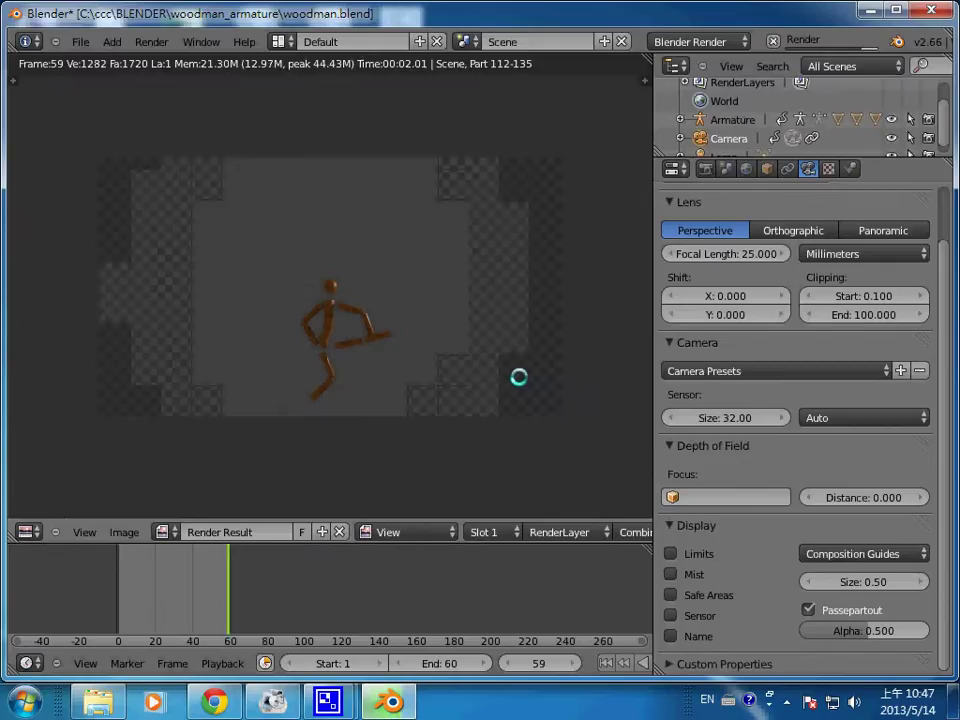
click(742, 253)
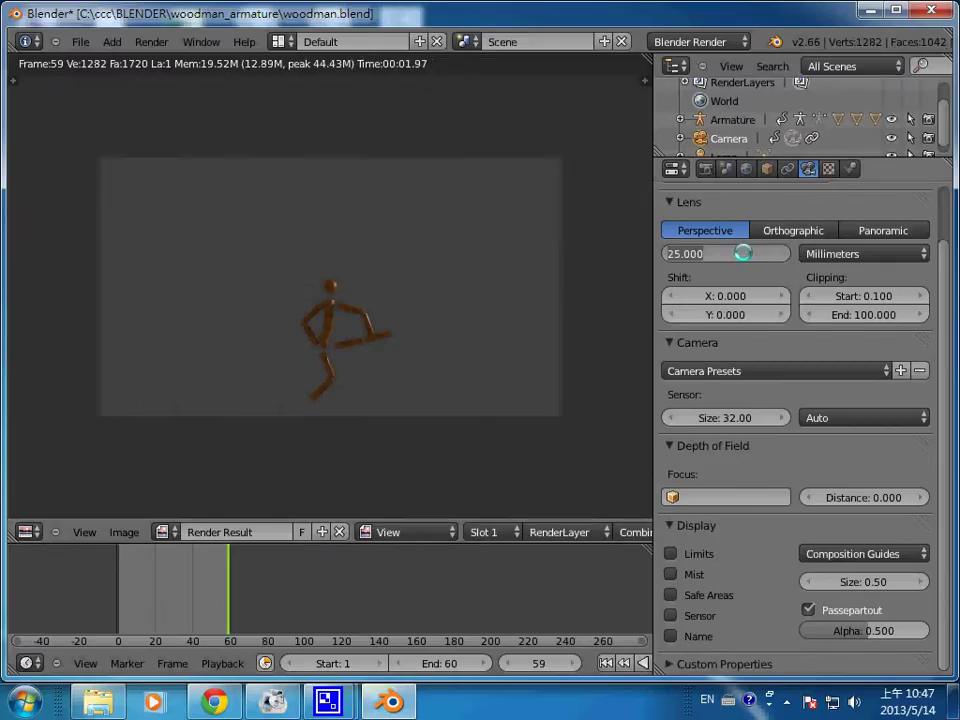
key(BackSpace)
text(30)
key(Return)
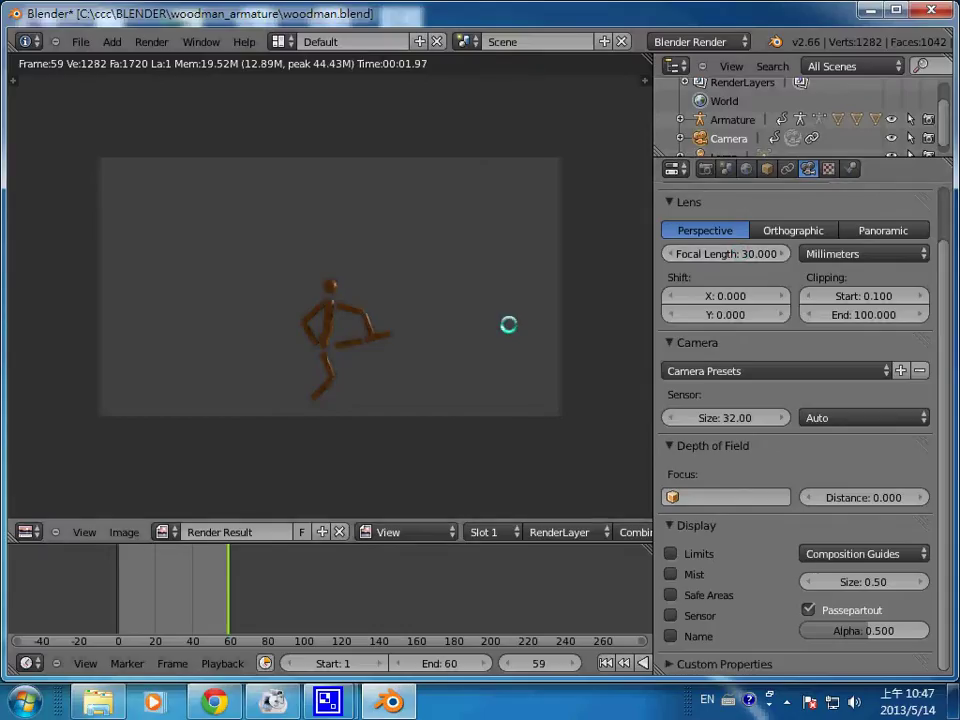
key(F12)
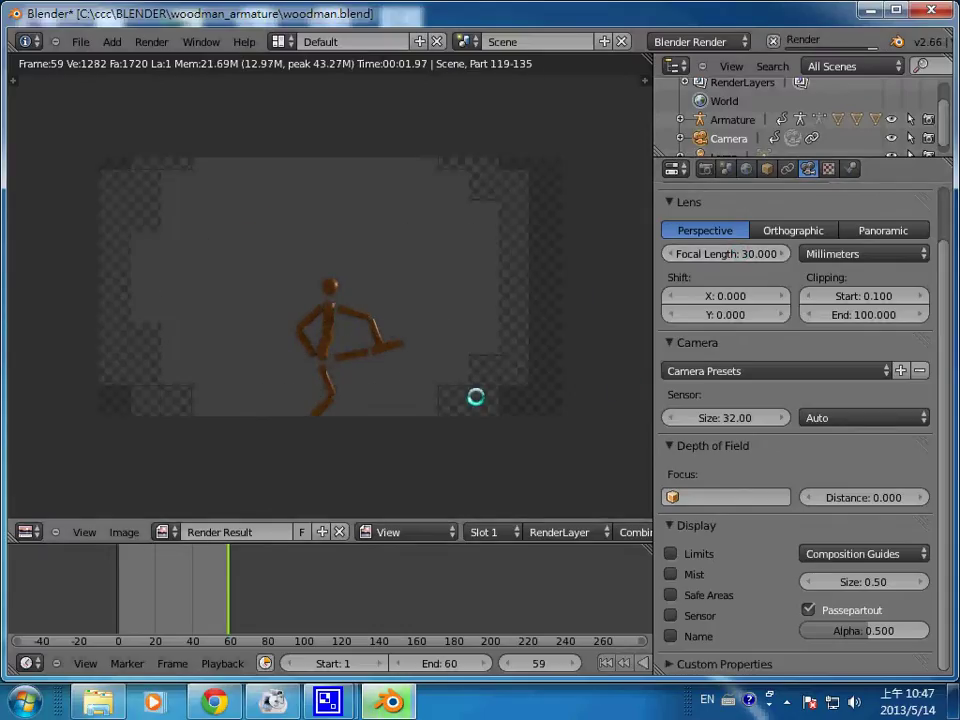
key(Escape)
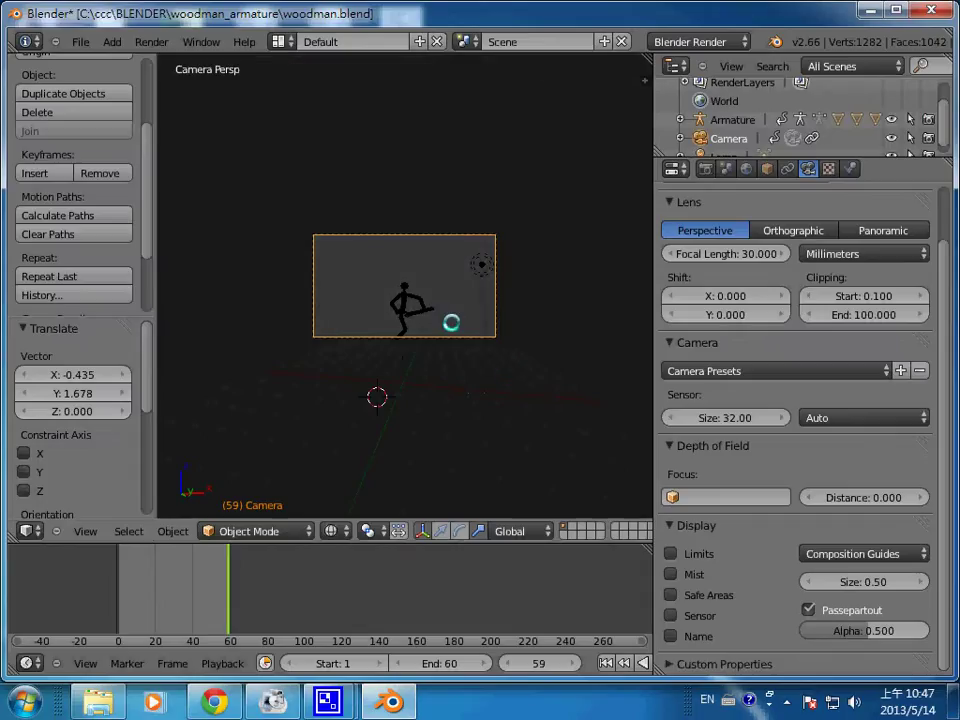
Add a Plane mesh to the scene near the figure
scroll(404, 290, up, 2)
scroll(404, 290, up, 2)
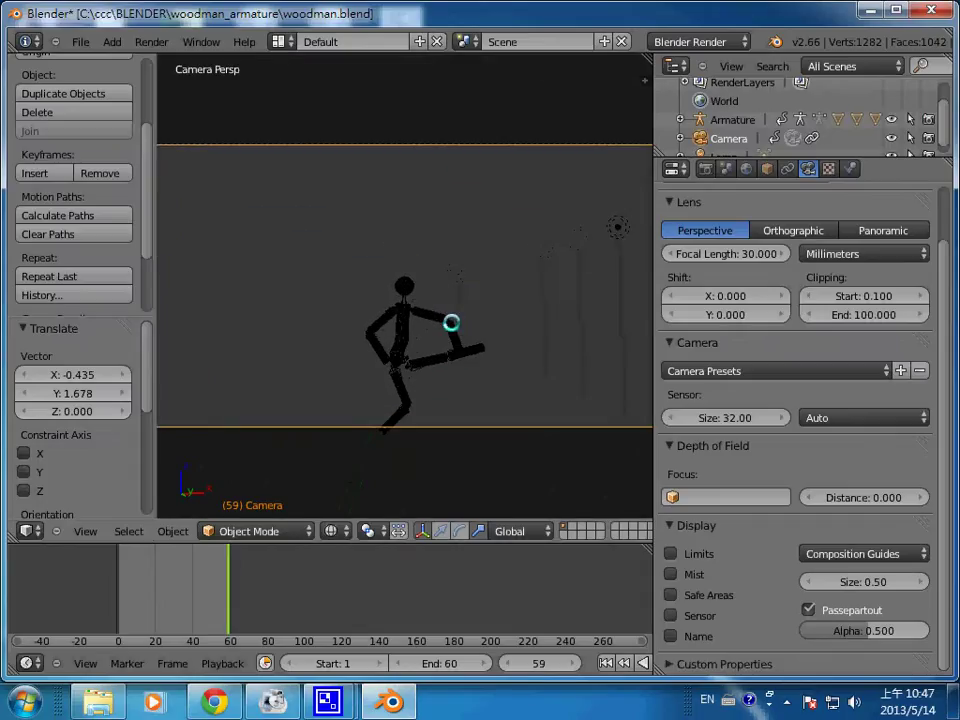
scroll(404, 290, down, 2)
scroll(404, 290, down, 2)
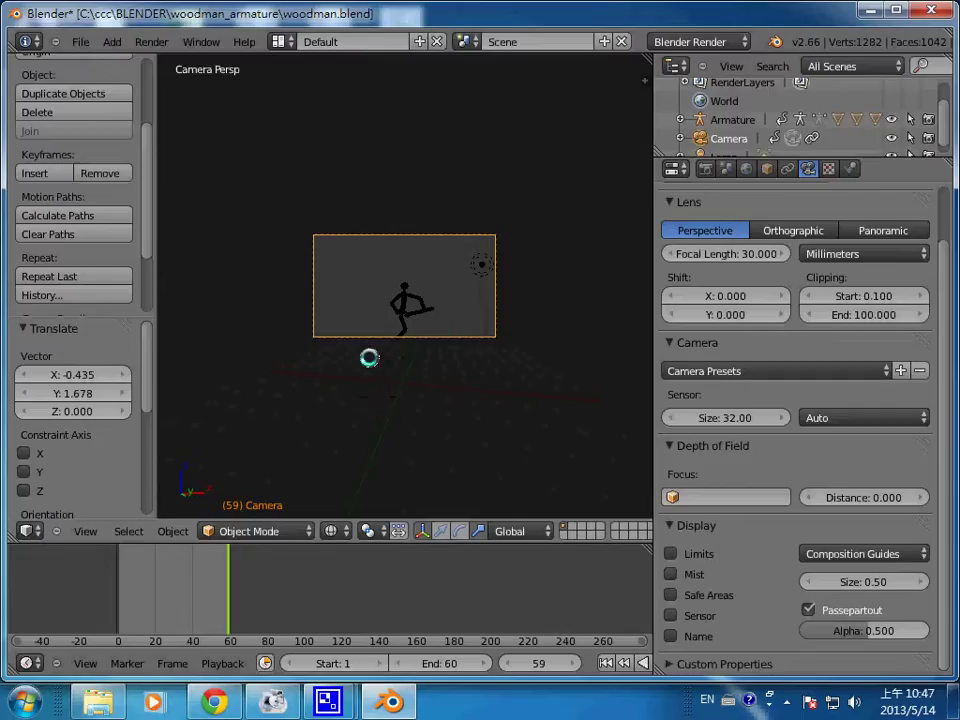
key(shift+a)
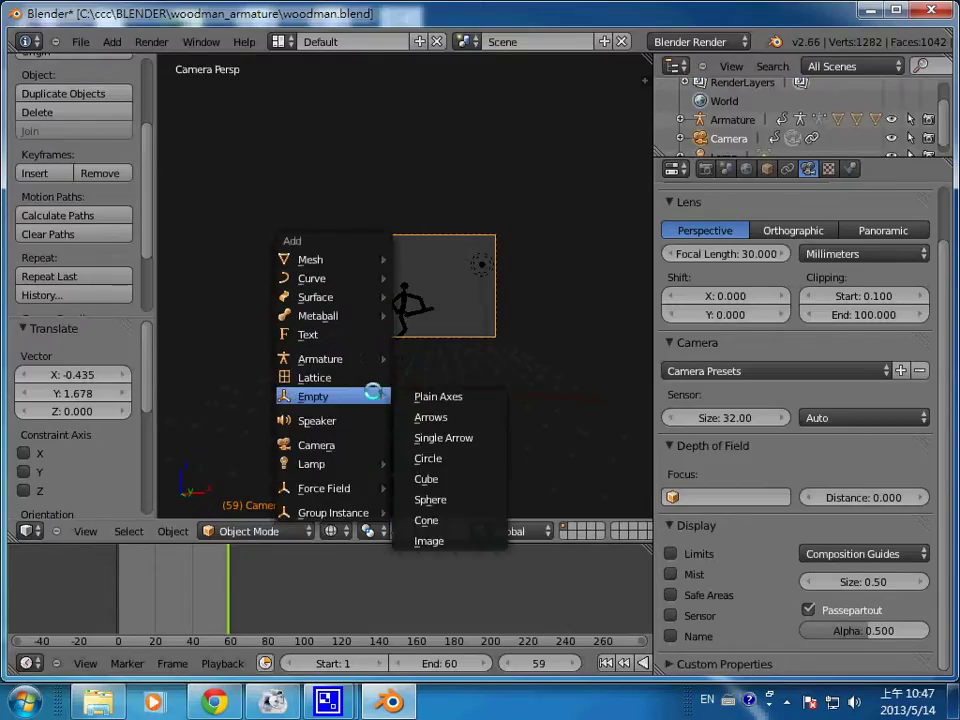
mouse_move(320, 259)
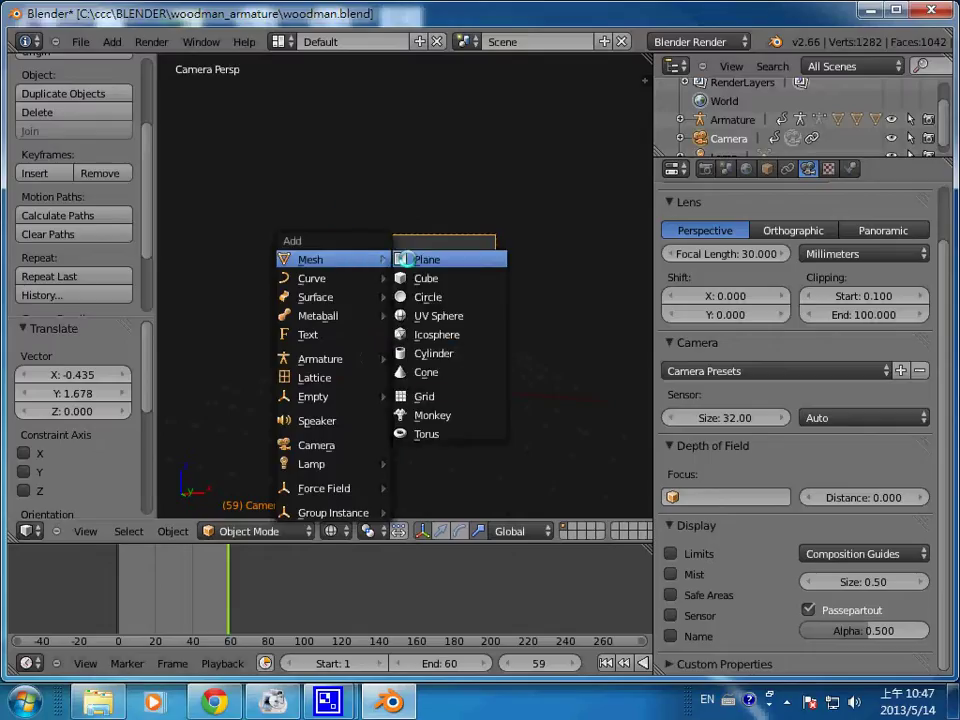
click(405, 259)
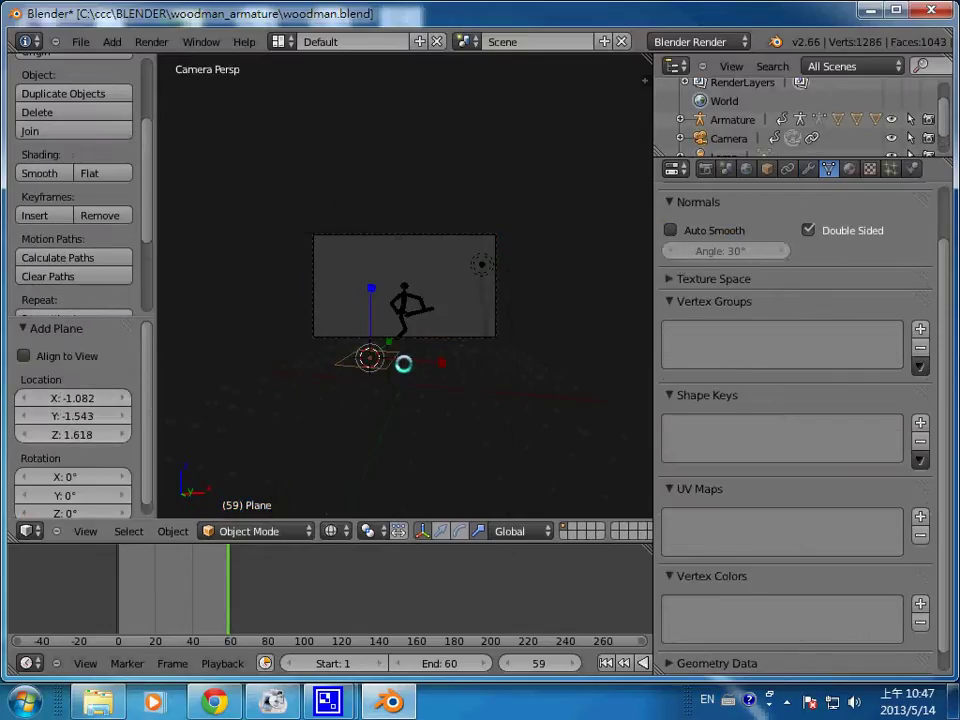
Rotate the plane 90° about X, then try enlarging it and undo the scaling
key(r)
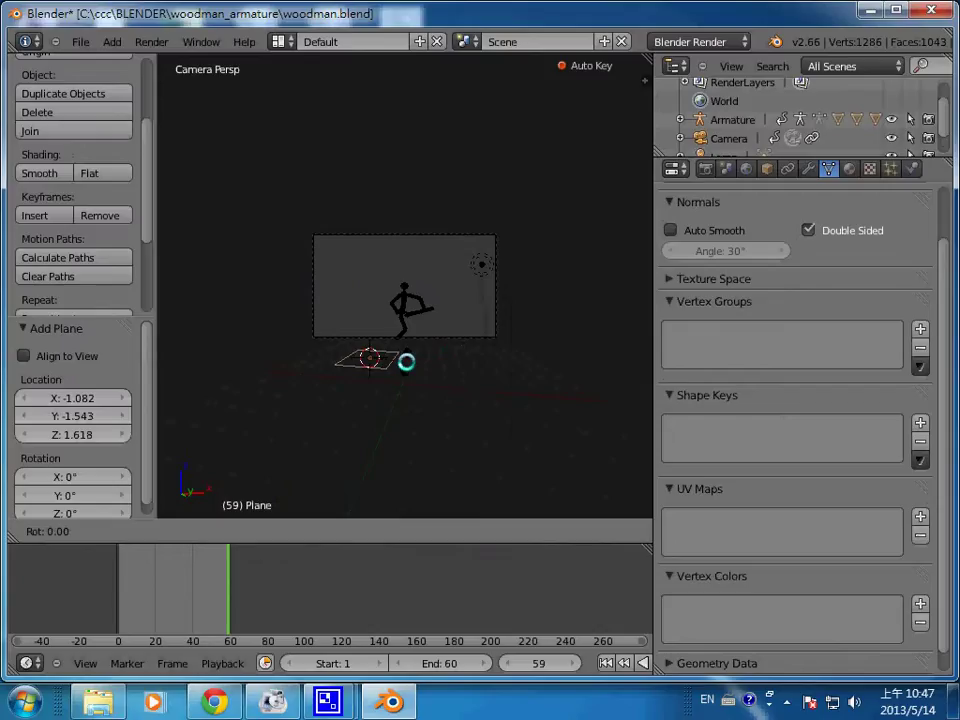
key(x)
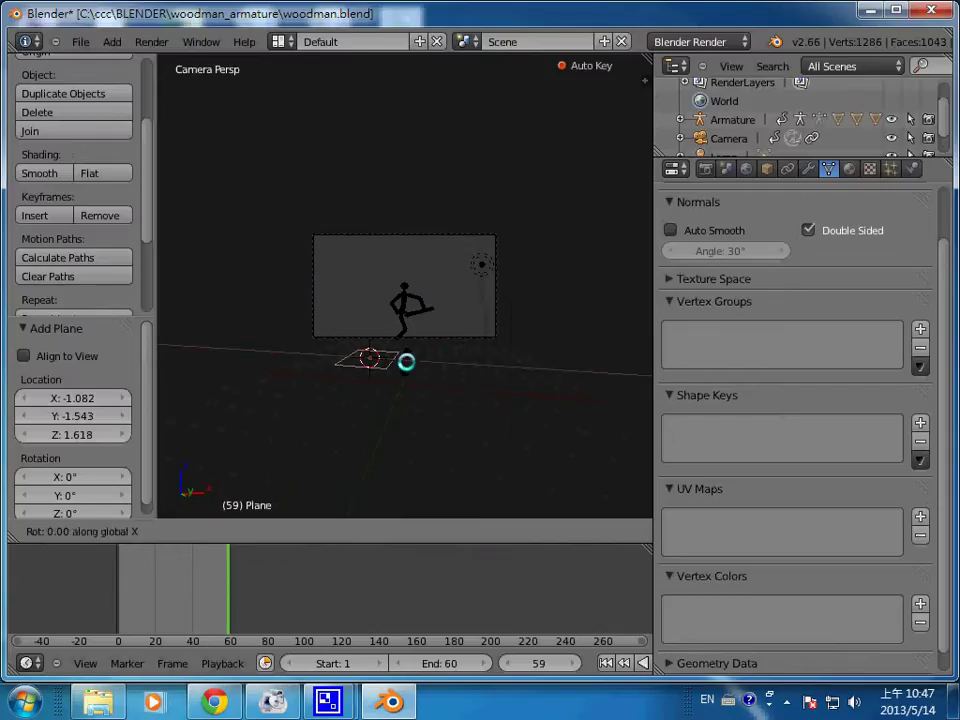
text(90)
key(Return)
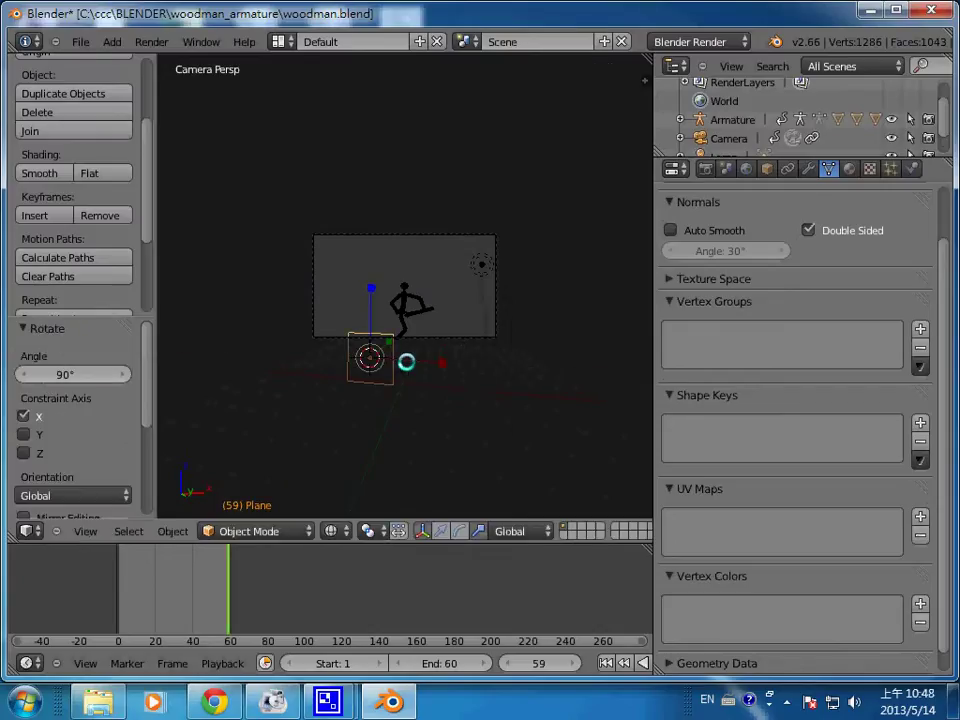
key(s)
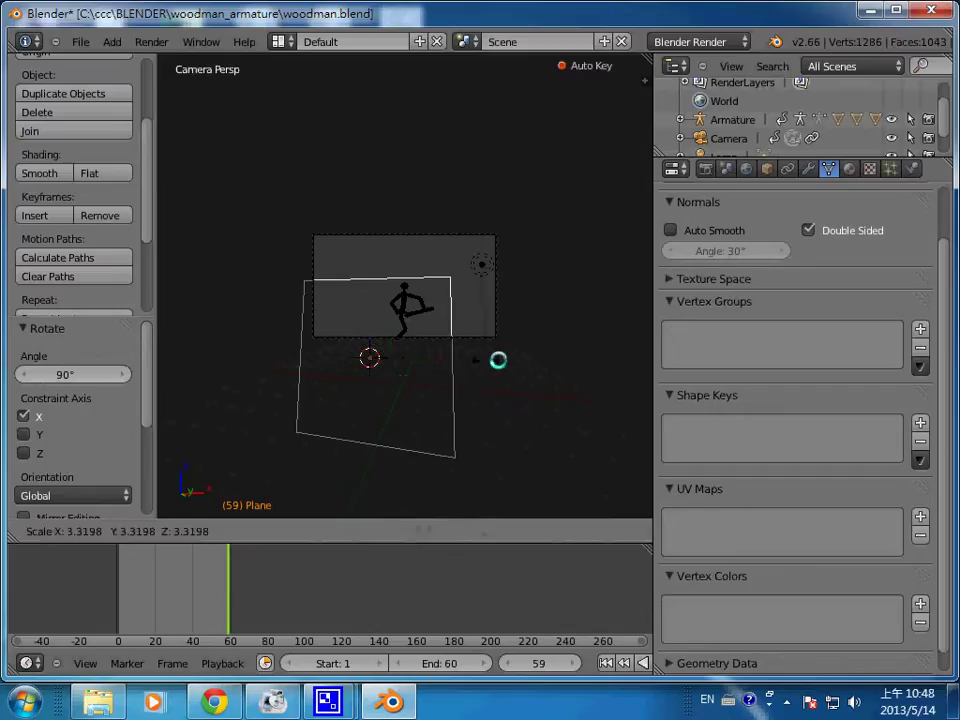
click(603, 372)
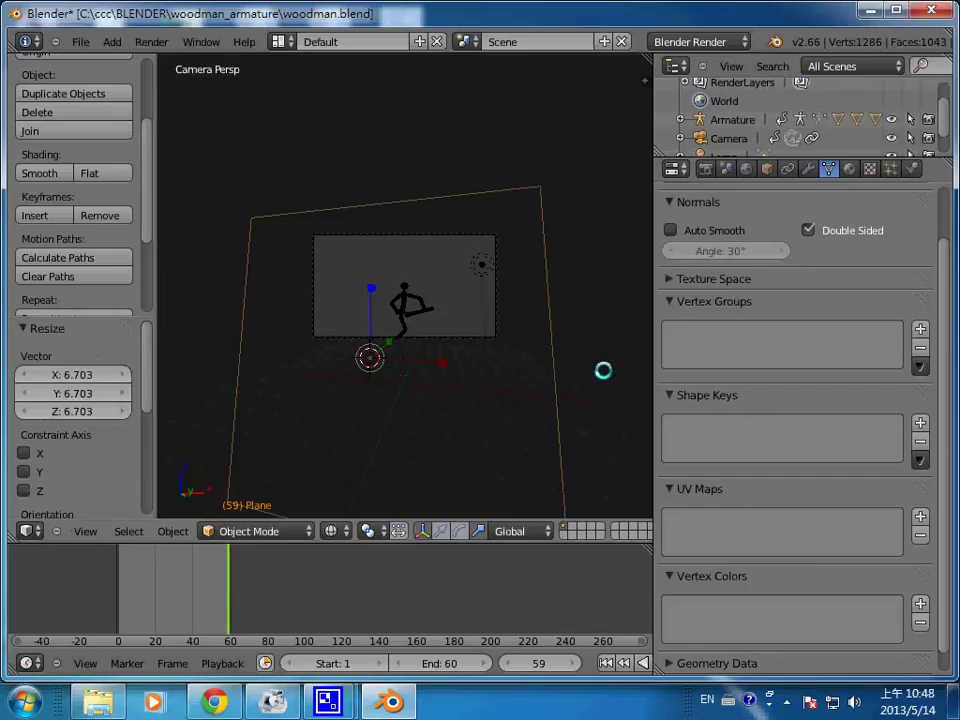
click(437, 414)
key(ctrl+z)
key(ctrl+z)
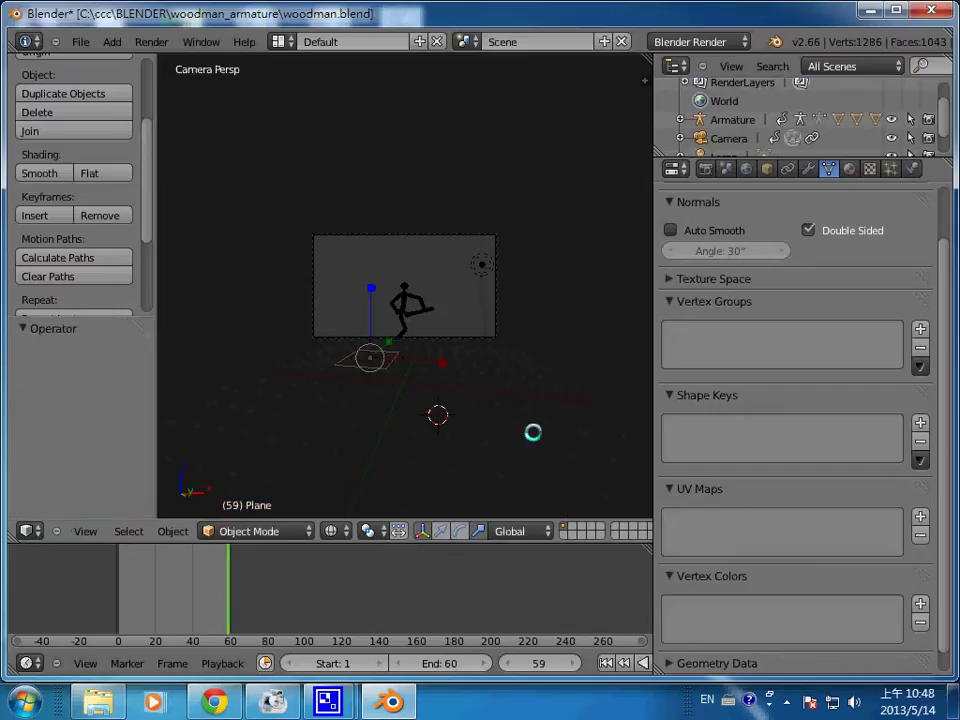
In Front view, stand the plane upright by rotating it 90° about X
click(86, 531)
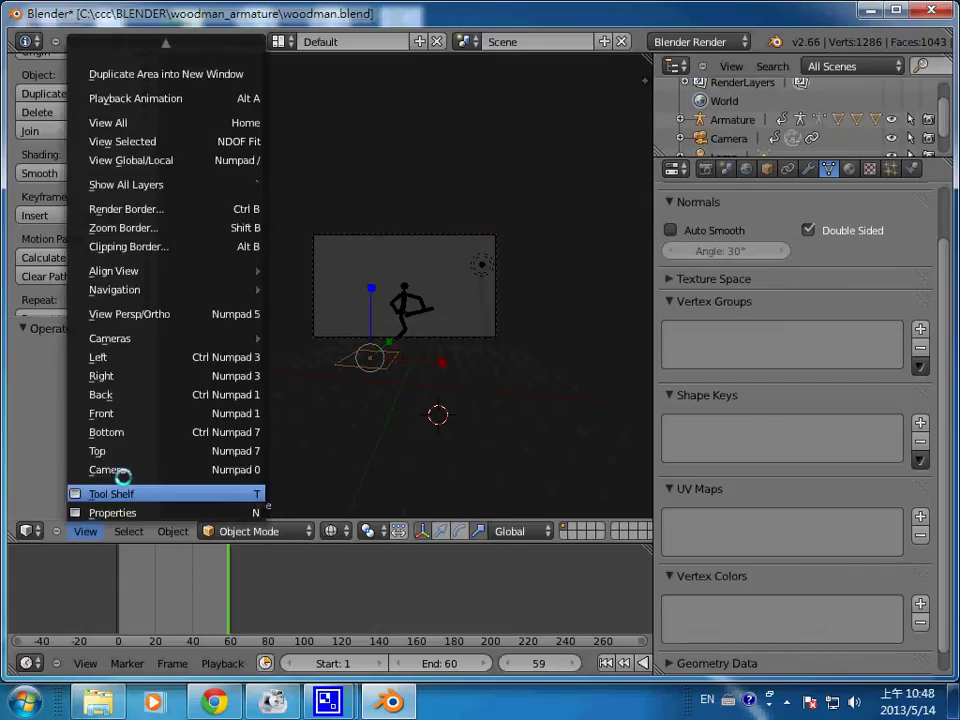
click(152, 412)
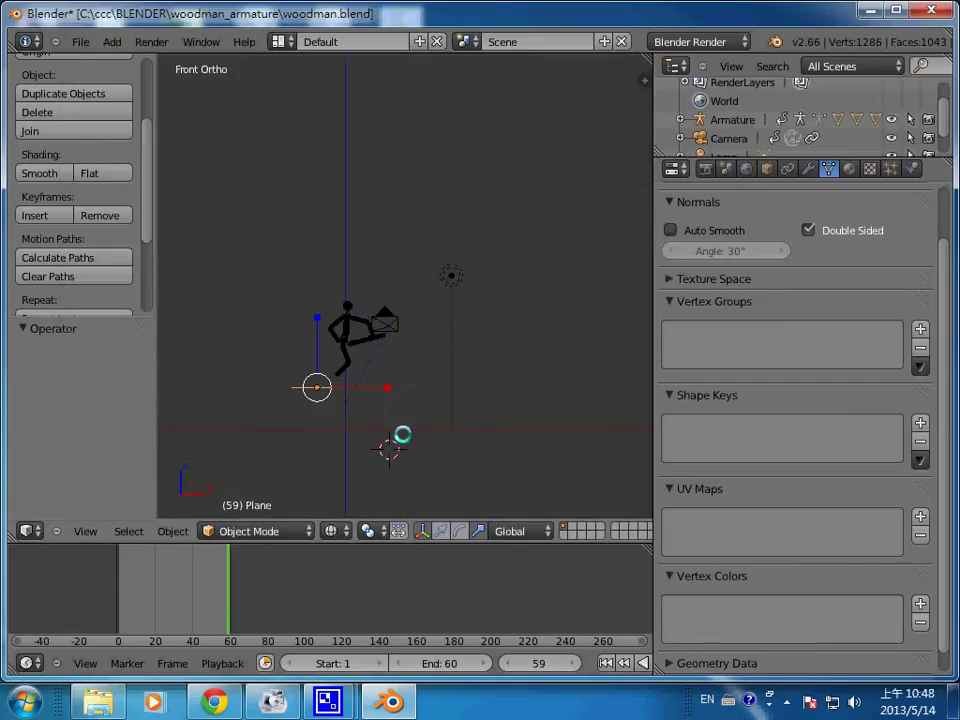
key(r)
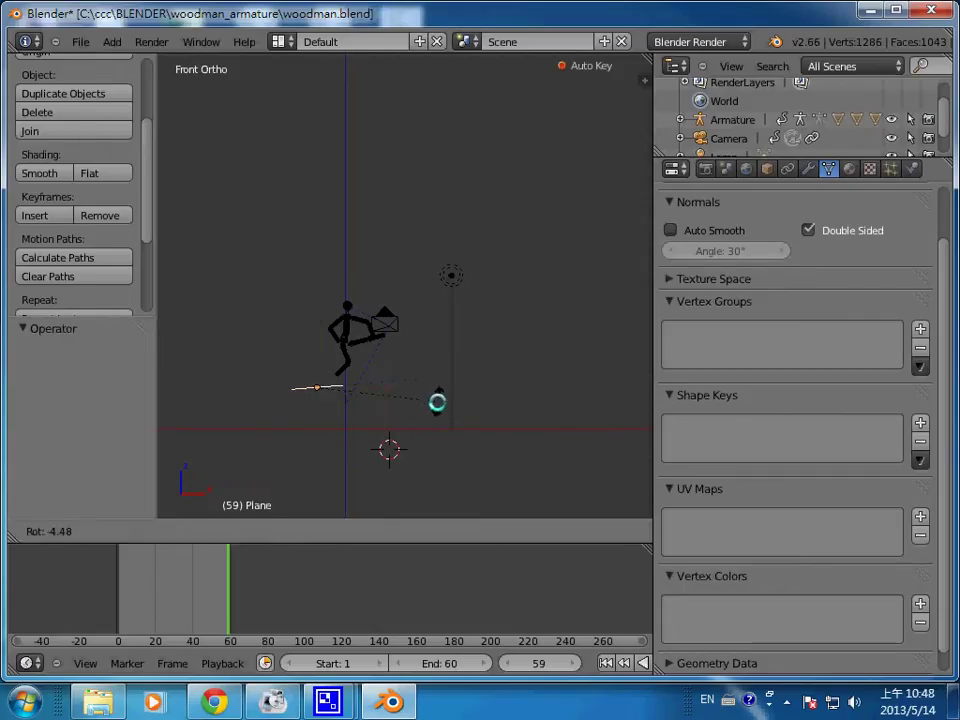
click(437, 401)
key(r)
text(x90)
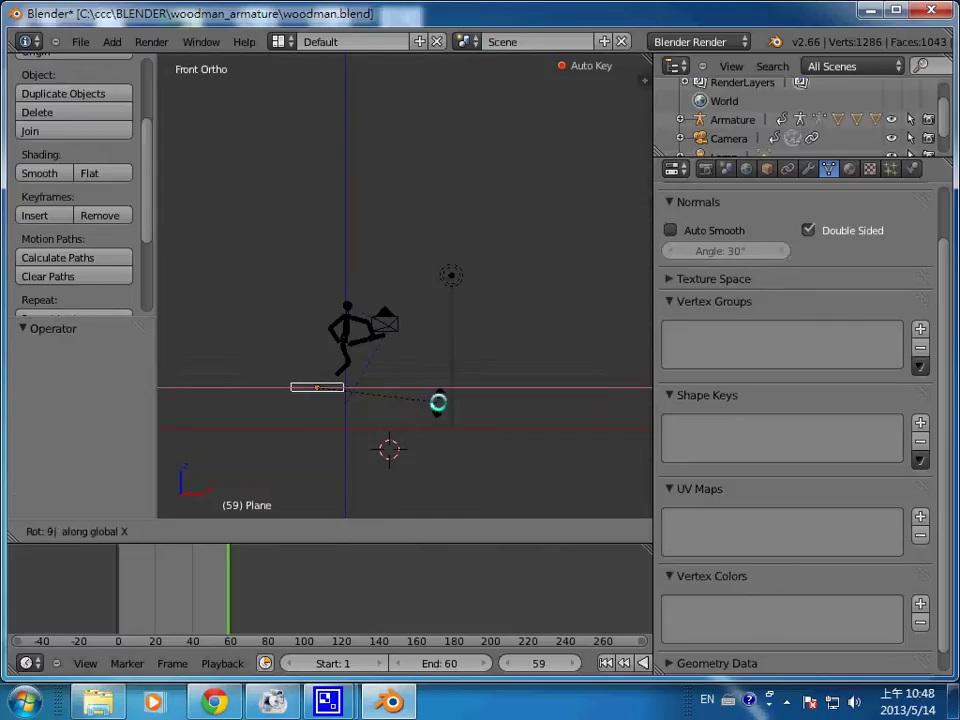
key(Return)
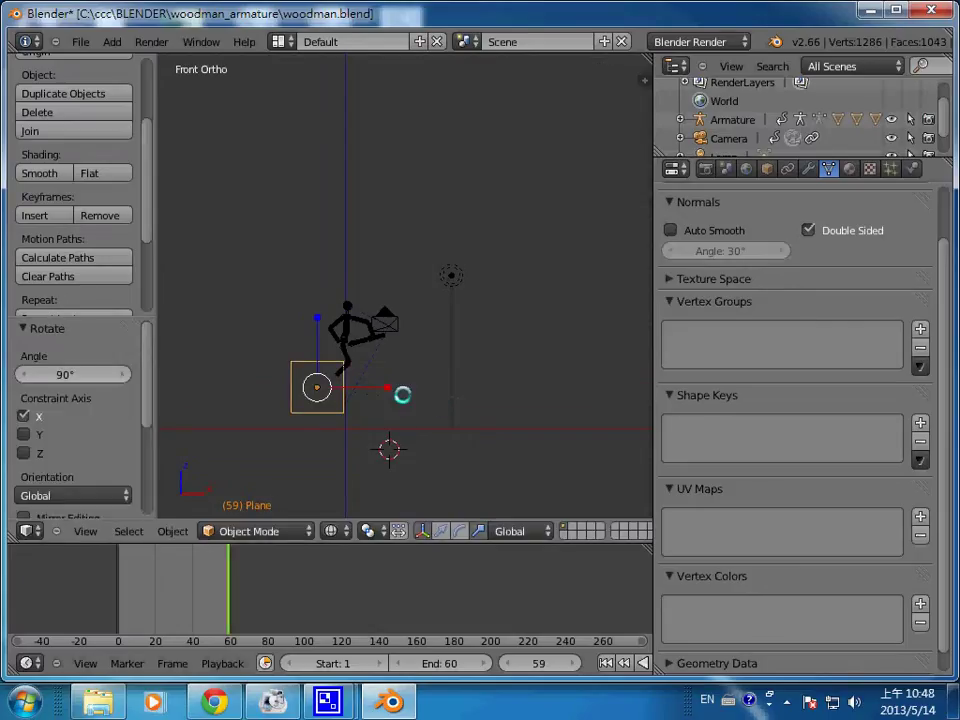
Move the plane to the figure and scale it up to about 3.216
key(g)
click(428, 380)
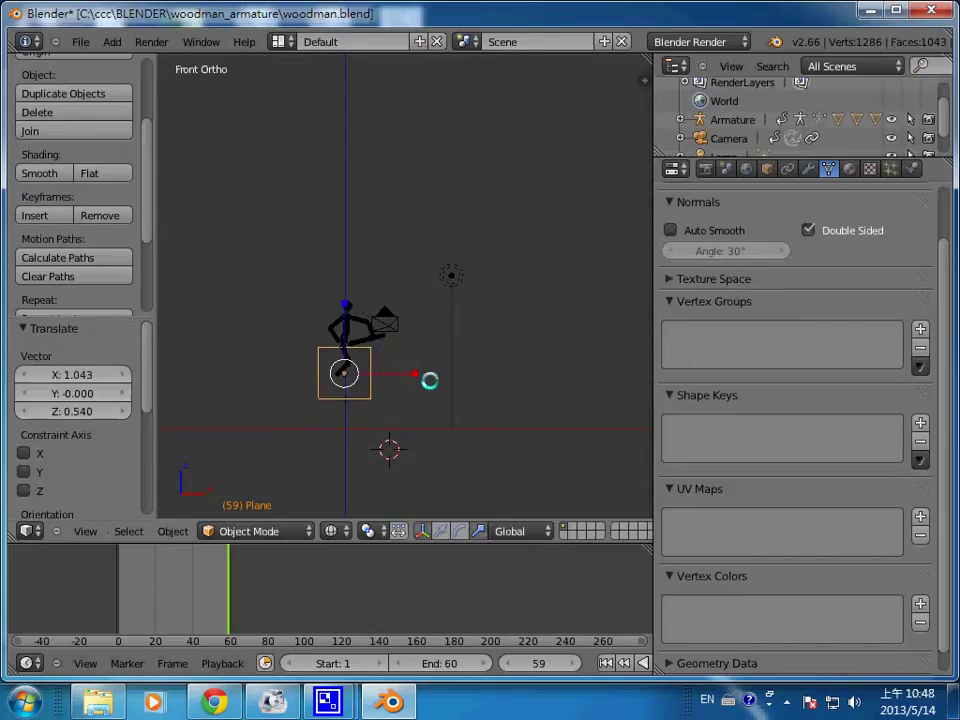
key(s)
click(618, 354)
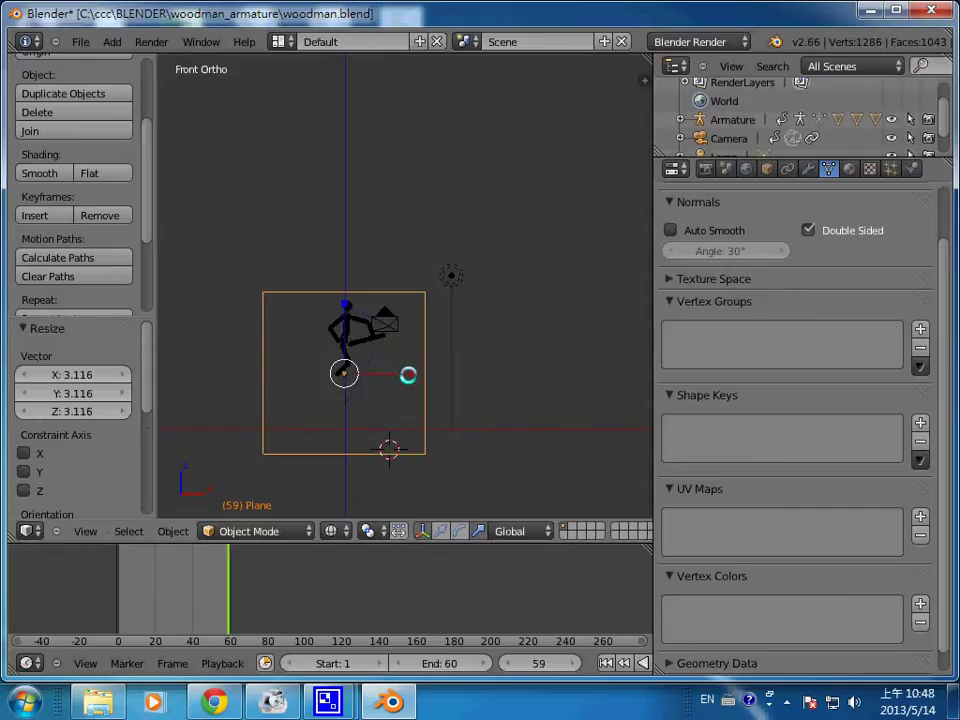
key(s)
click(548, 373)
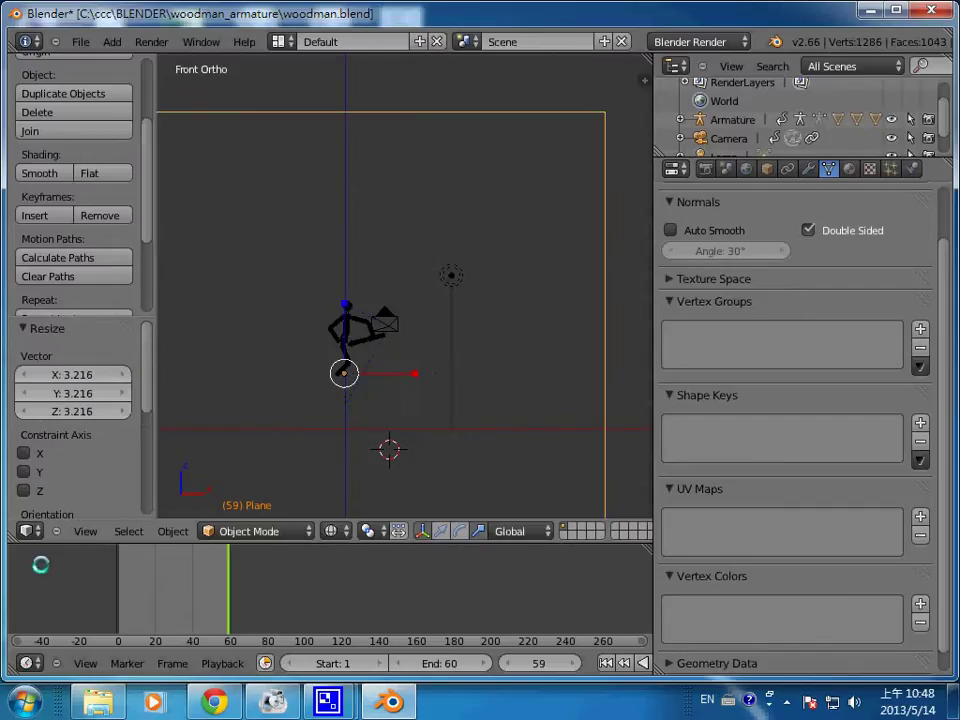
click(85, 531)
click(119, 452)
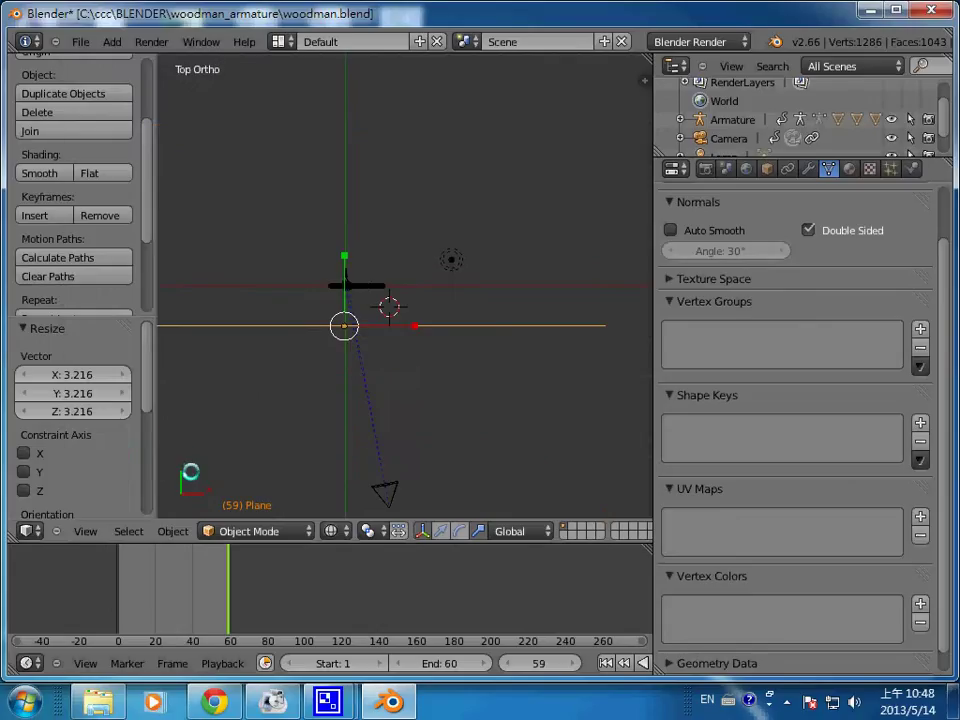
Move the backdrop plane far behind the figure and scale it up to 5.772
key(g)
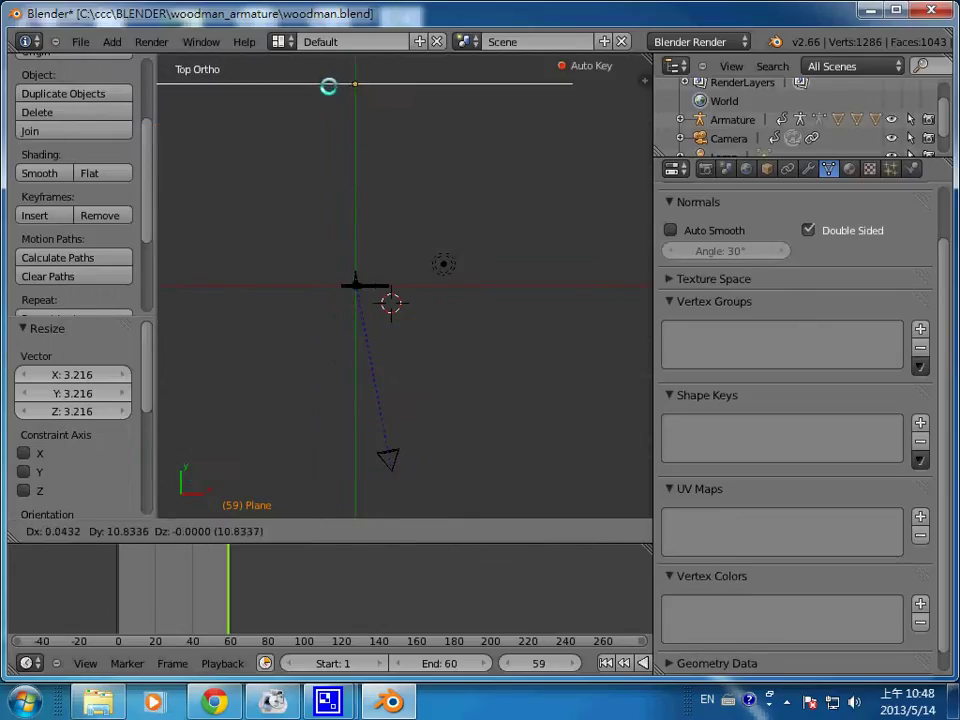
click(331, 83)
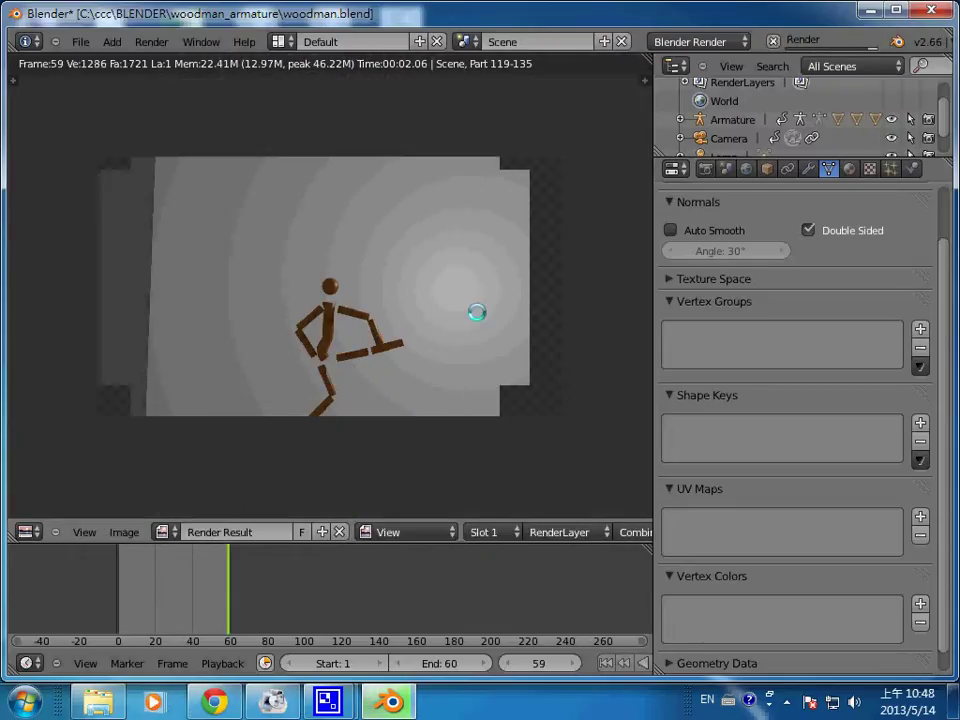
key(Escape)
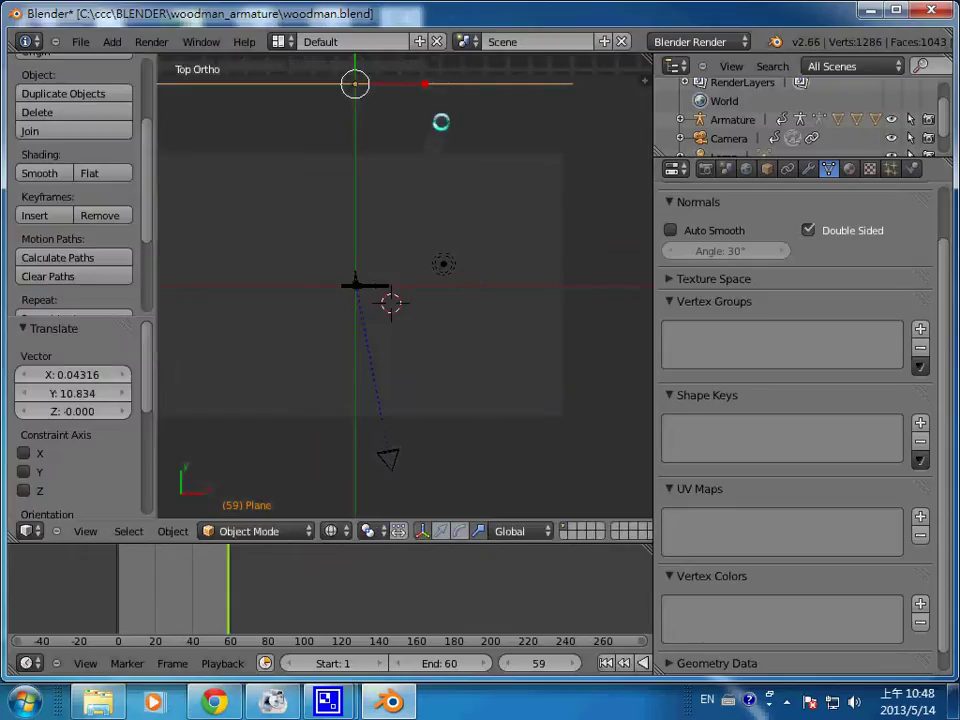
key(g)
click(444, 97)
scroll(486, 313, down, 4)
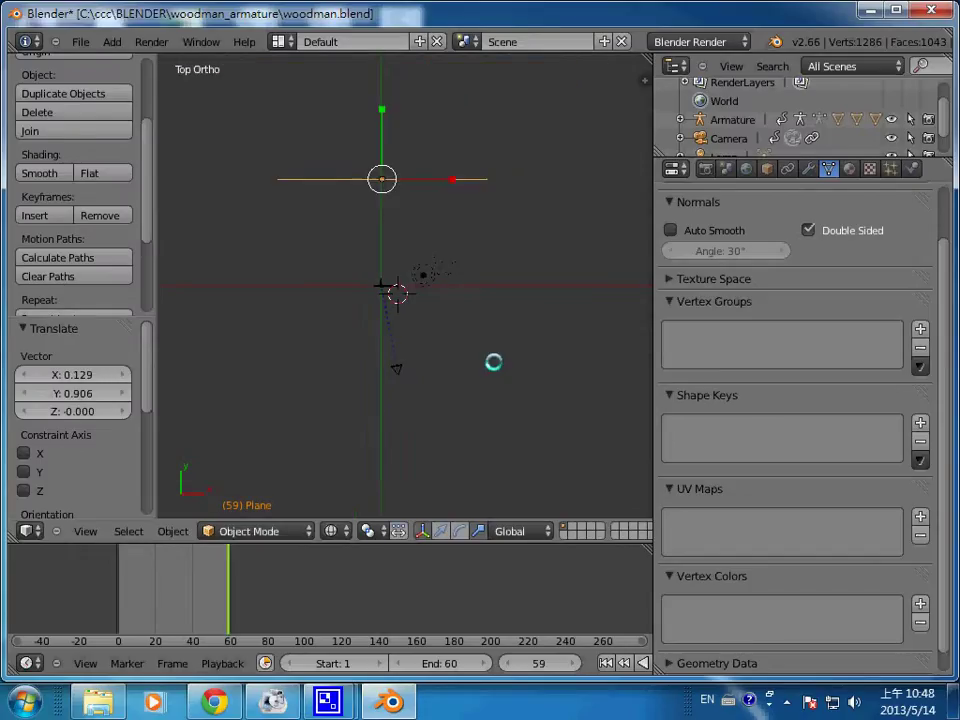
scroll(493, 364, down, 3)
key(g)
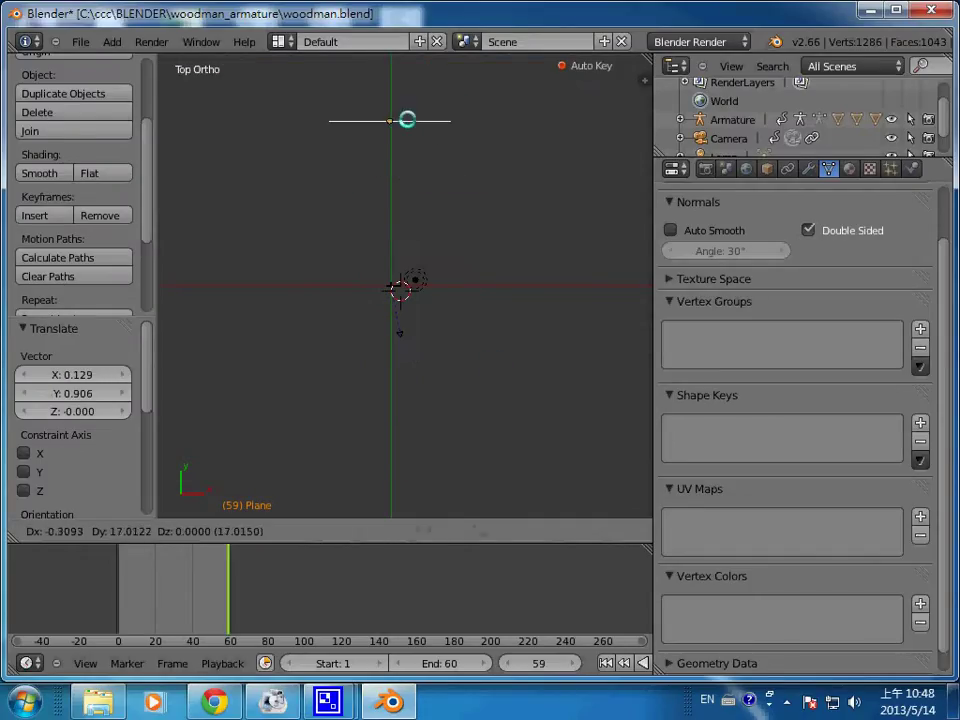
click(407, 119)
key(s)
click(495, 122)
key(g)
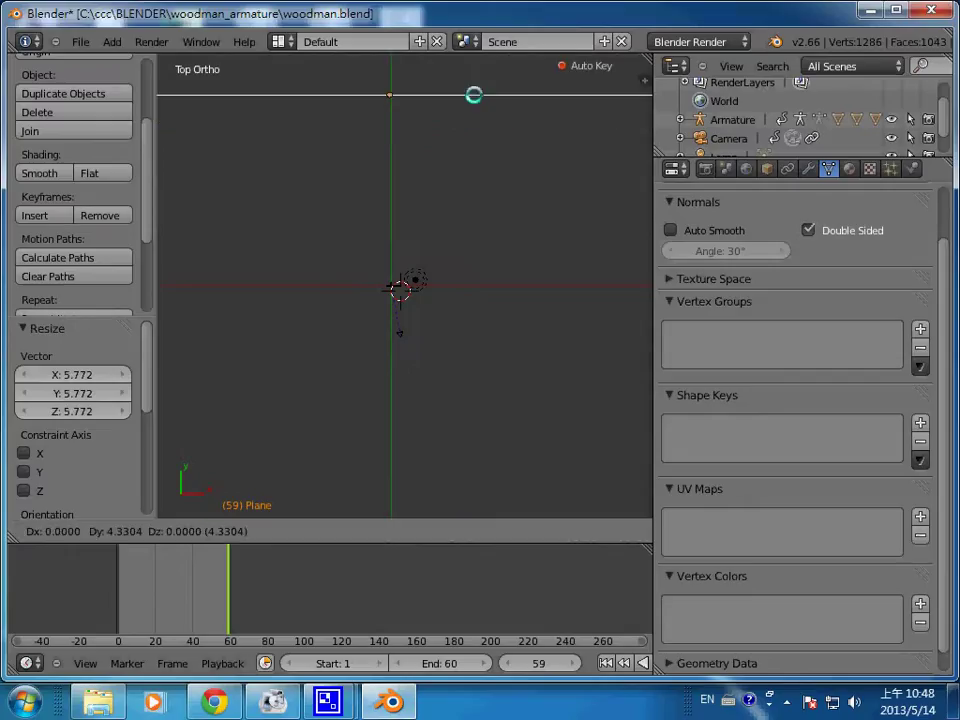
click(474, 72)
Undo the last change, place the plane at Y 80.907, and test-render the frame
key(ctrl+z)
key(ctrl+z)
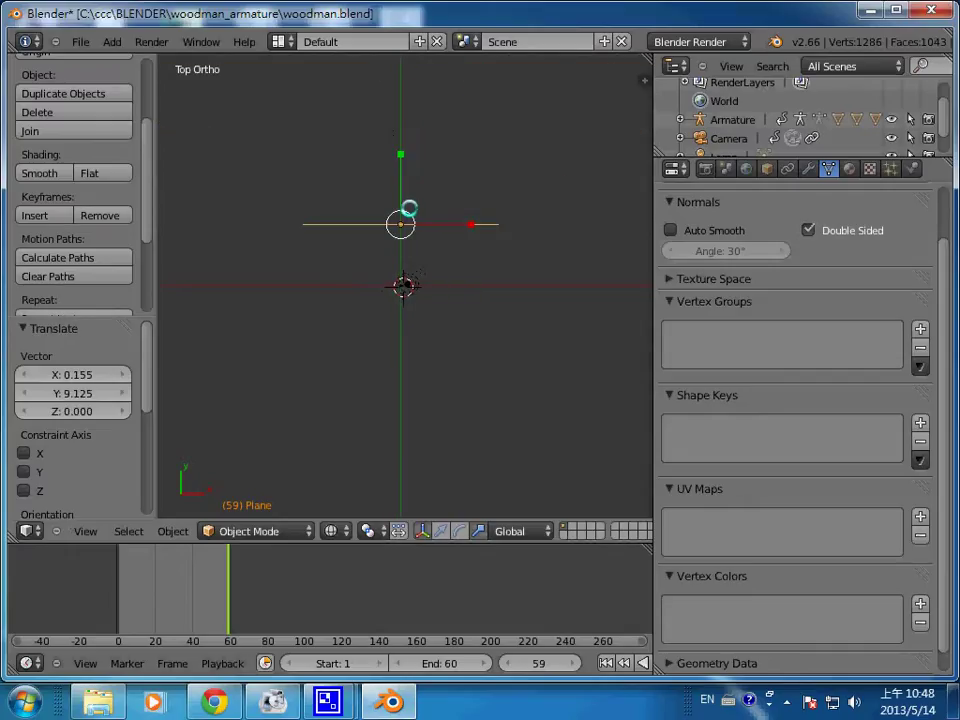
key(g)
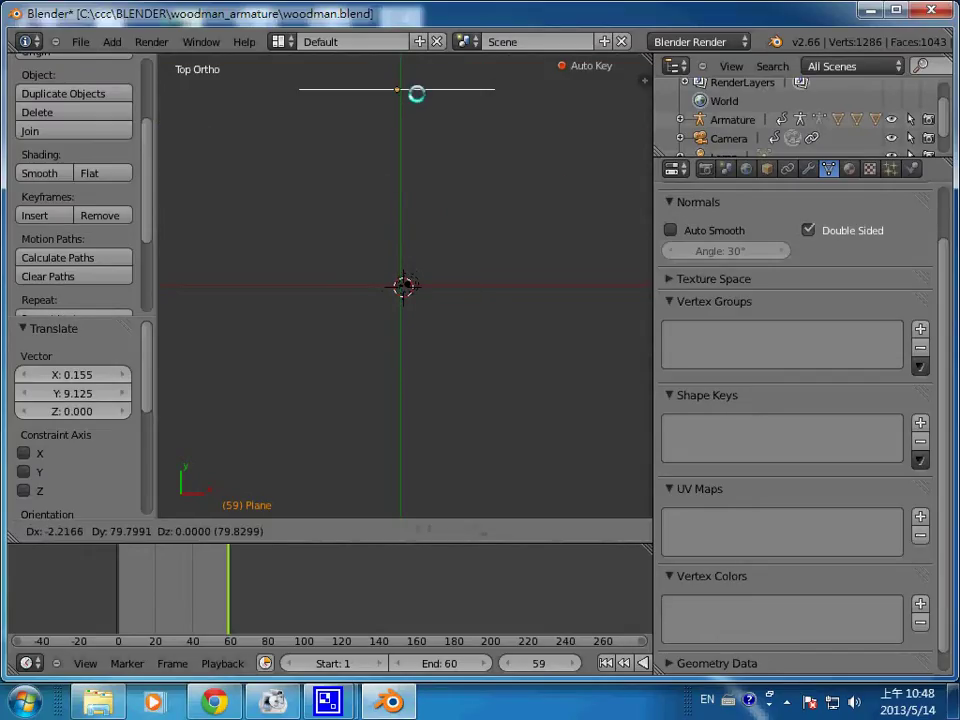
click(419, 92)
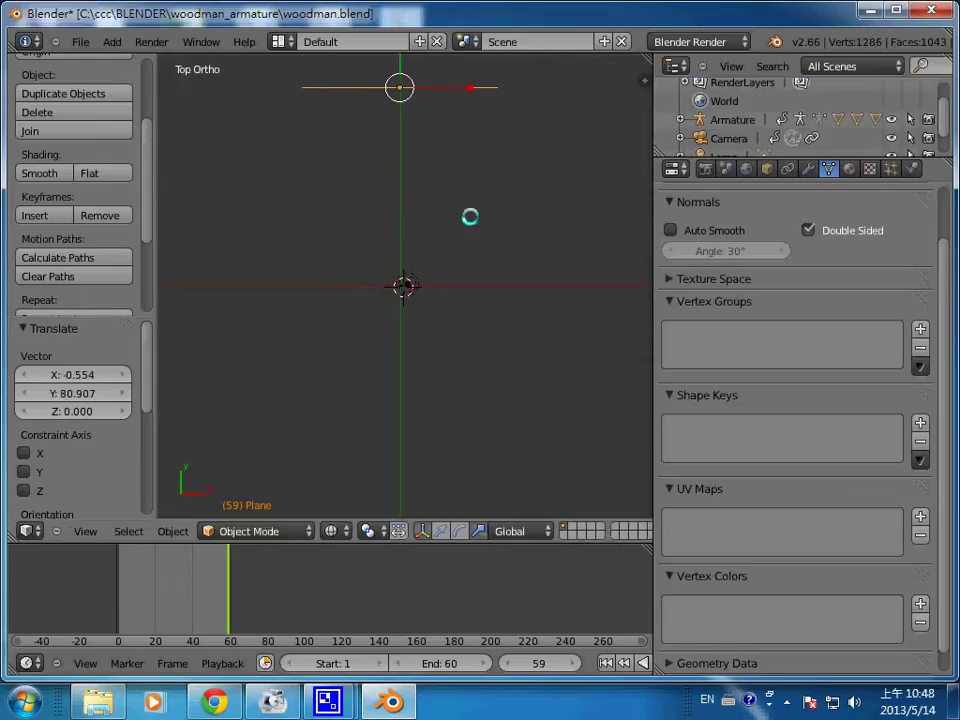
scroll(470, 216, down, 1)
scroll(470, 216, down, 3)
key(F12)
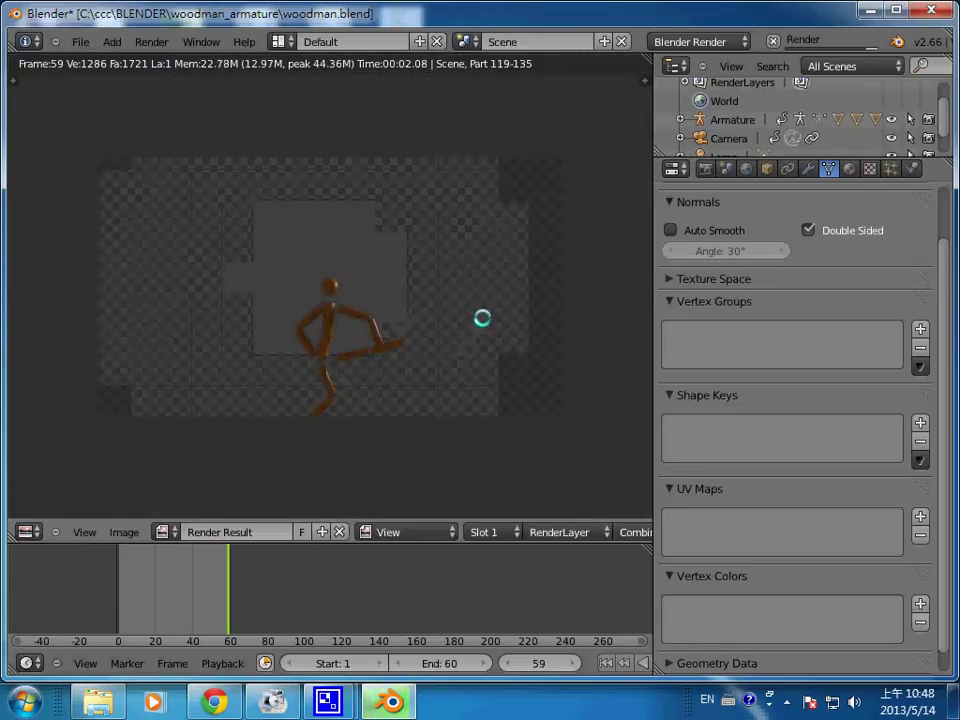
key(Escape)
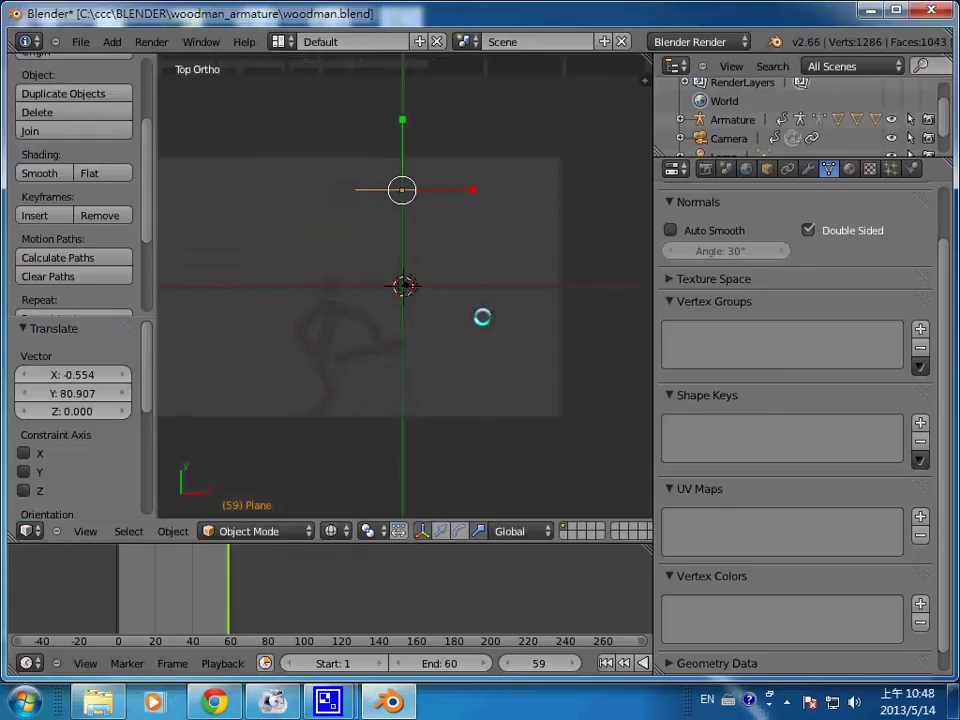
Give the plane a new material, Material.001
shift+middle_drag(468, 351, 447, 396)
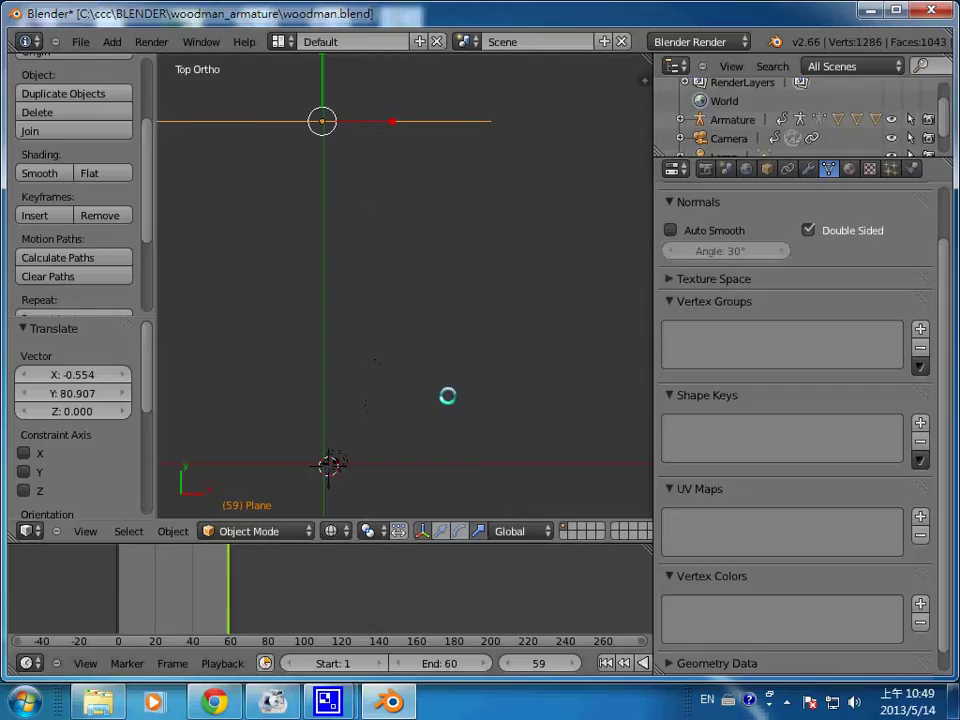
scroll(447, 396, down, 2)
scroll(447, 396, up, 2)
scroll(447, 396, down, 1)
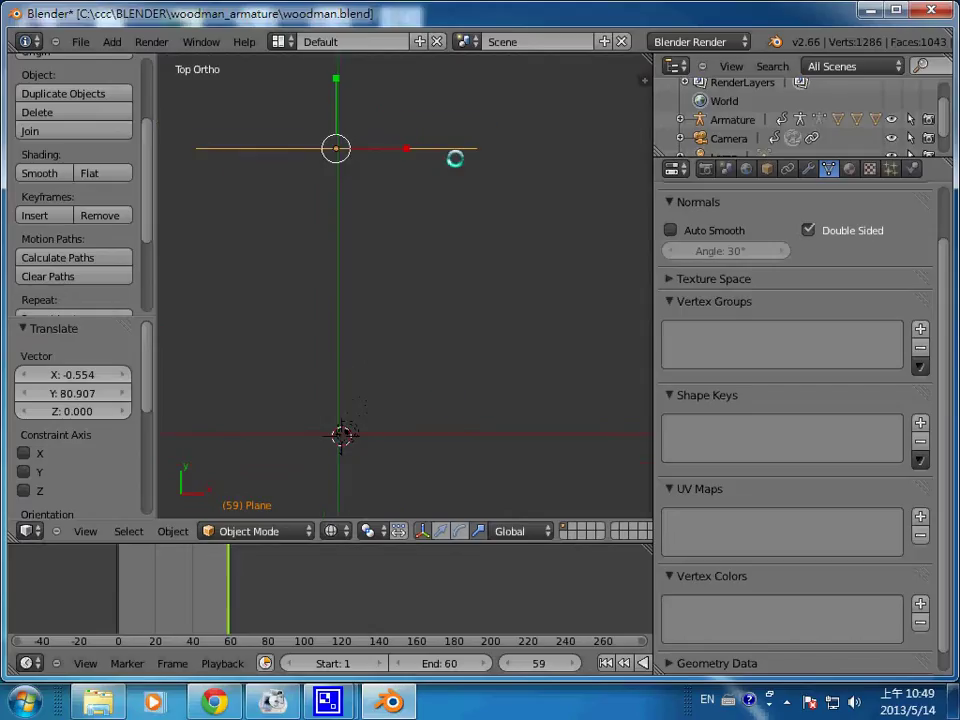
click(849, 168)
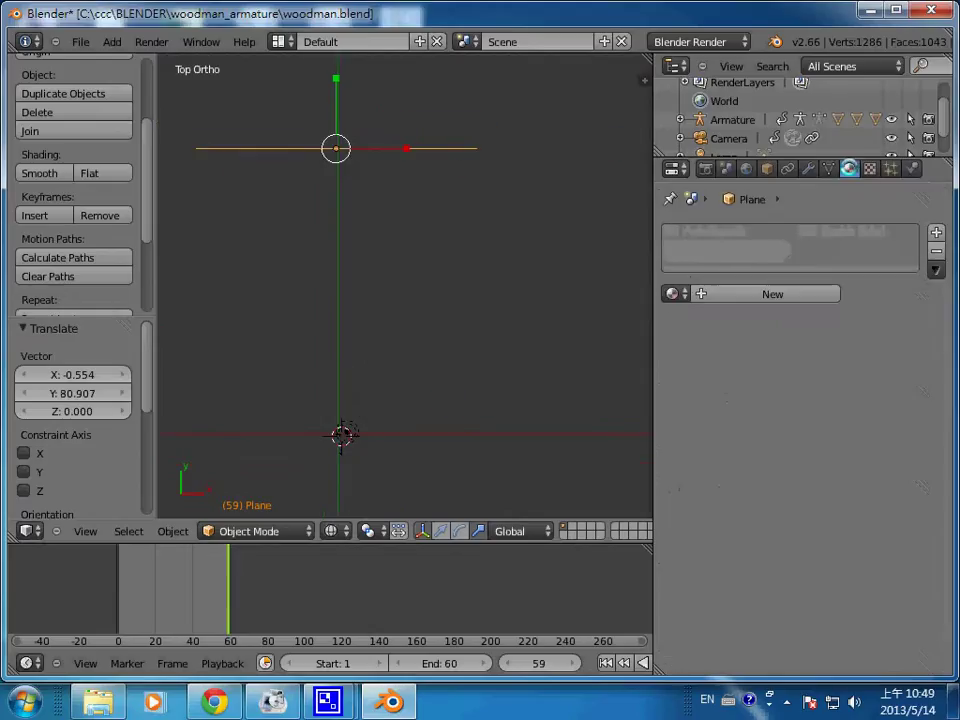
click(795, 294)
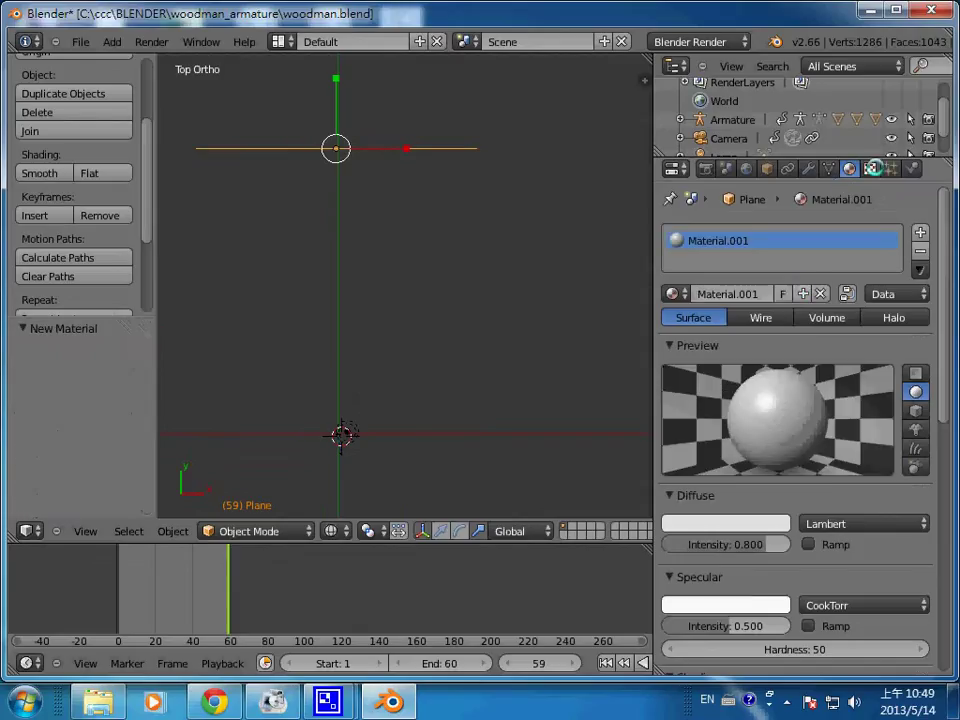
click(866, 168)
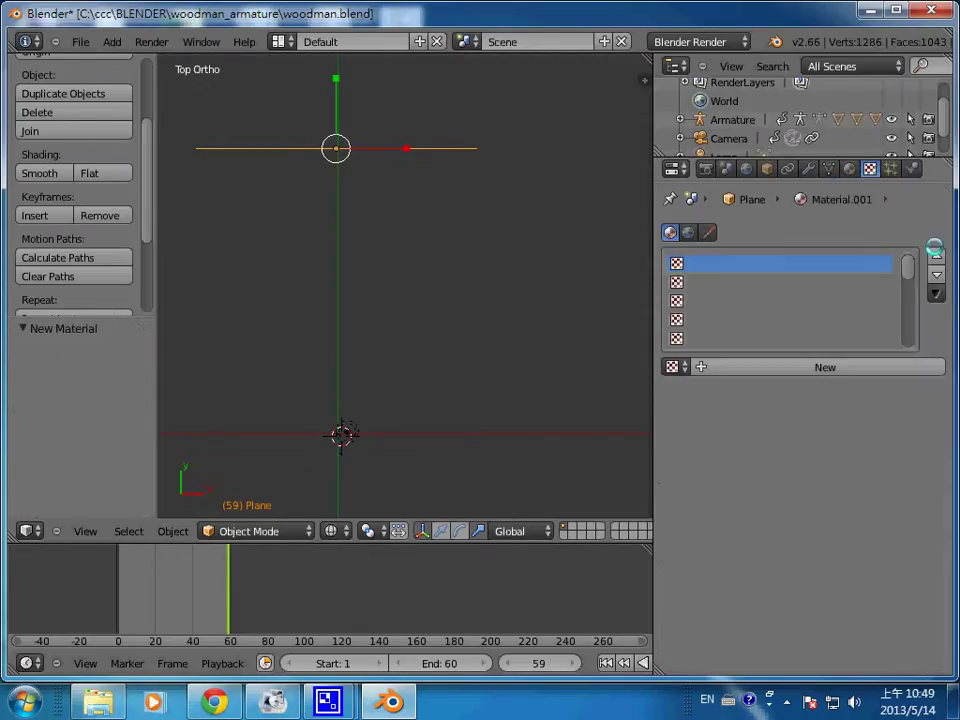
Create Texture.001 as an Image or Movie texture and browse for its image file
click(883, 367)
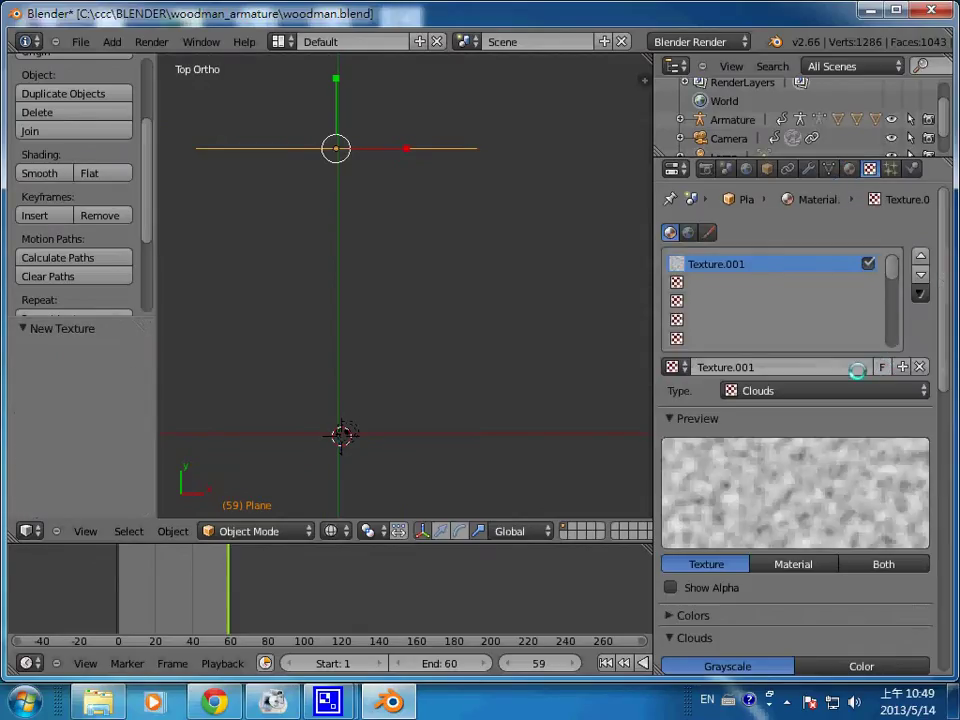
click(915, 391)
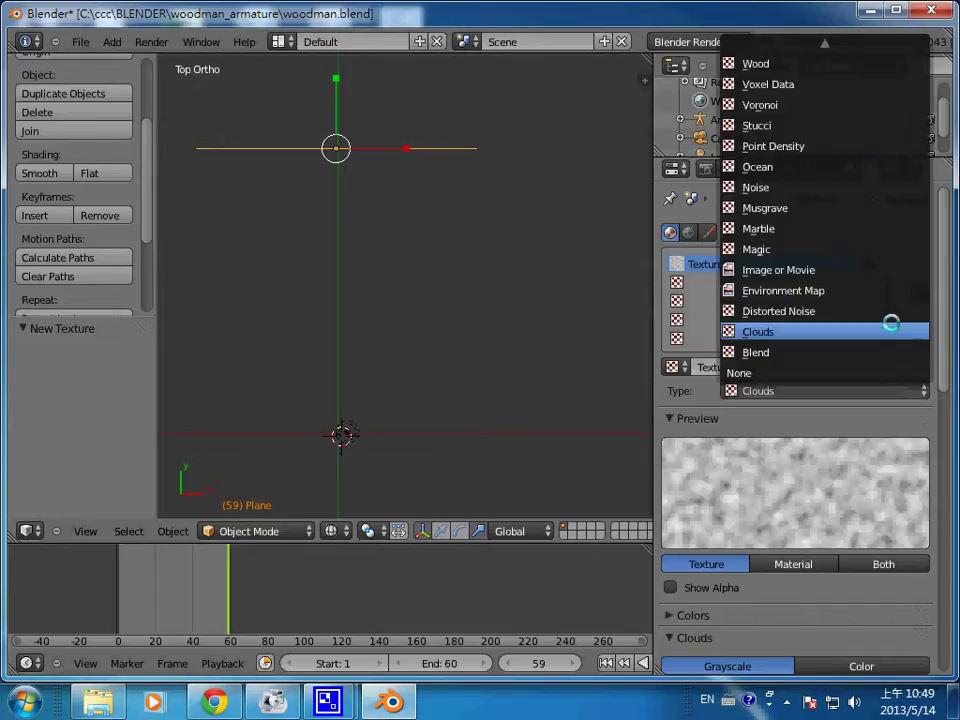
click(885, 270)
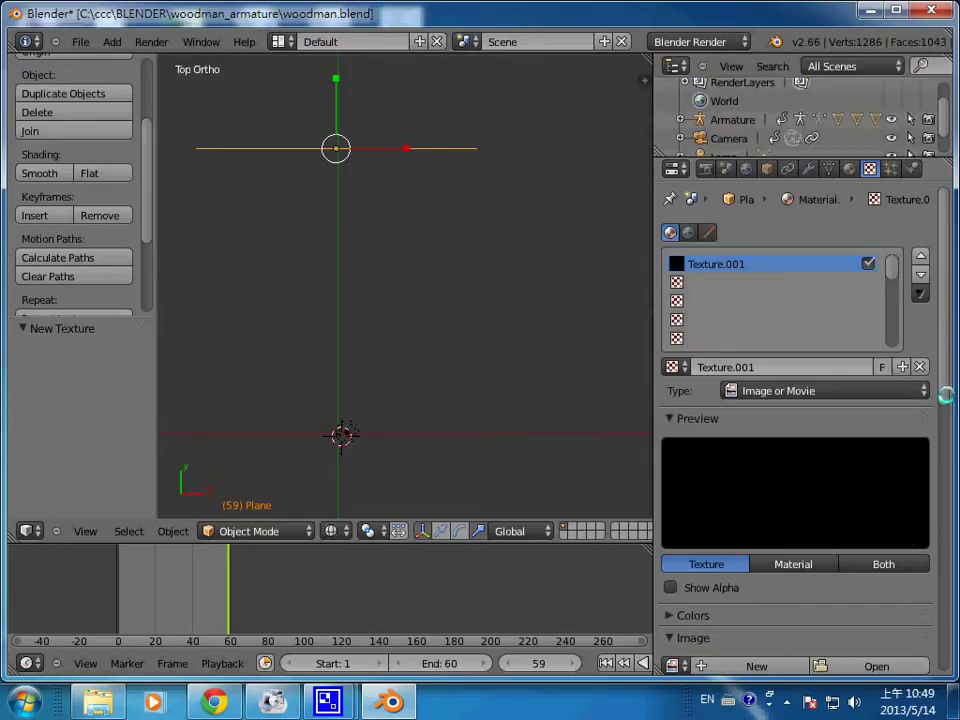
scroll(944, 367, down, 2)
scroll(944, 367, down, 4)
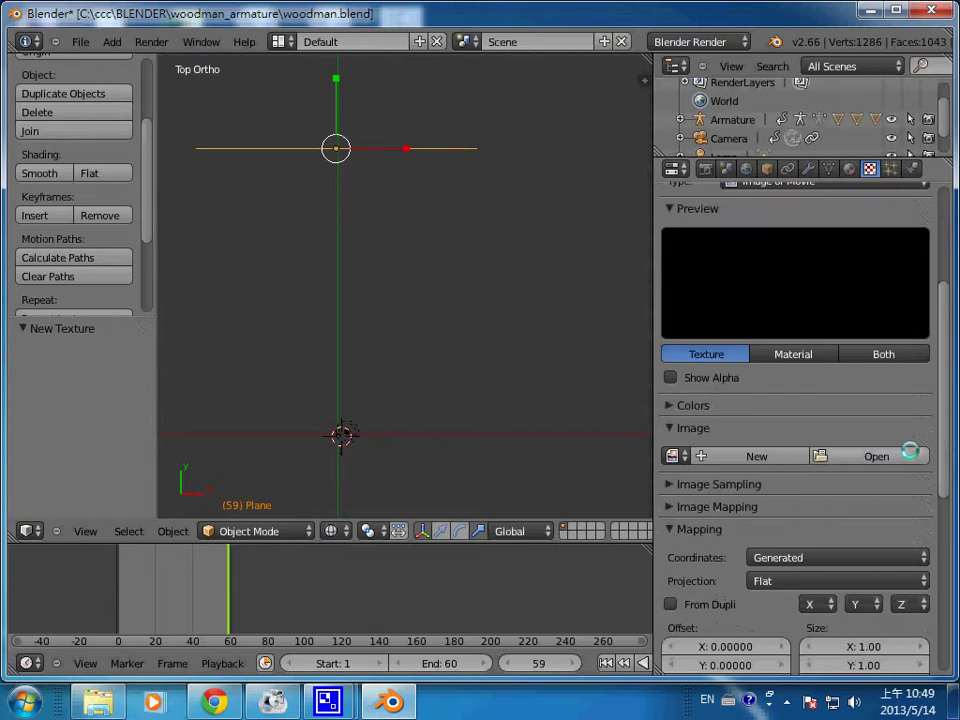
click(905, 453)
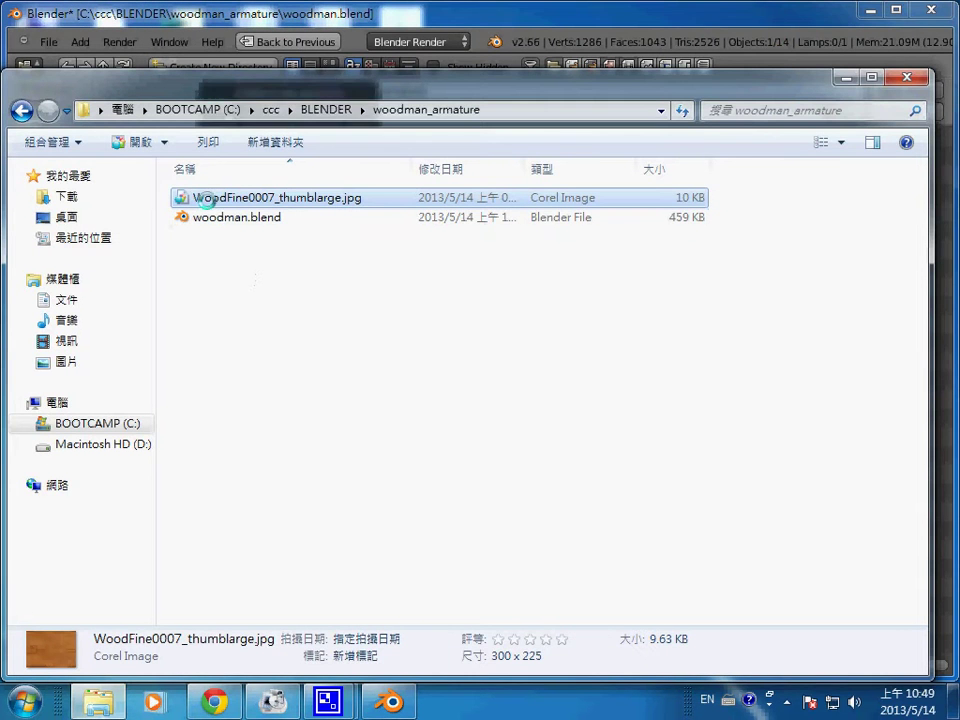
Copy alps_meadow_germany-wide.jpg from the woodman folder into woodman_armature, then return to Blender
click(22, 110)
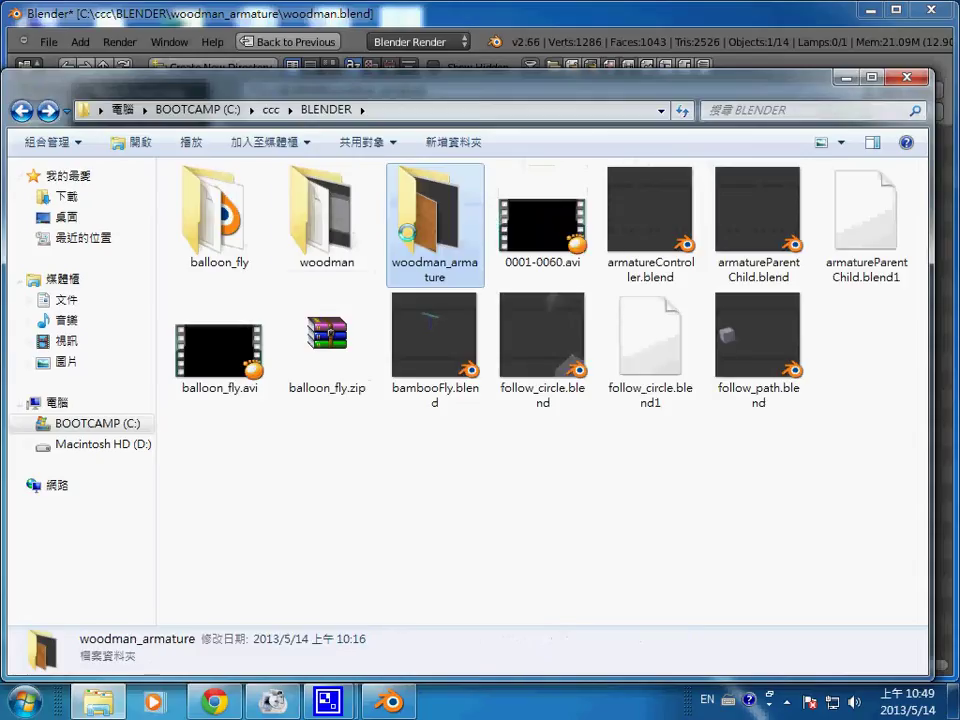
double_click(333, 222)
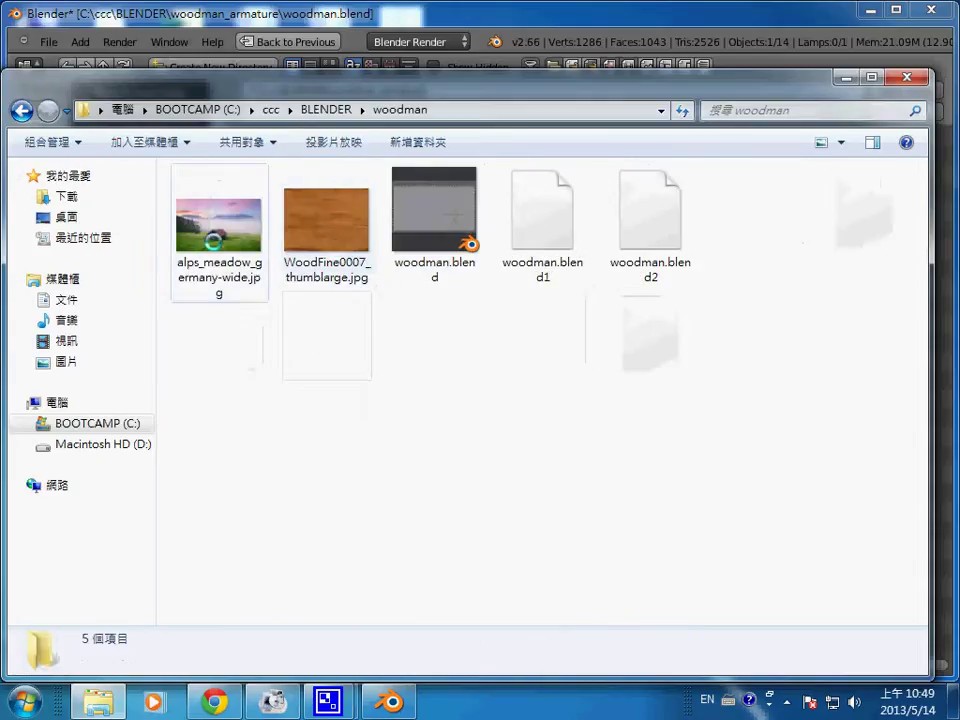
right_click(210, 164)
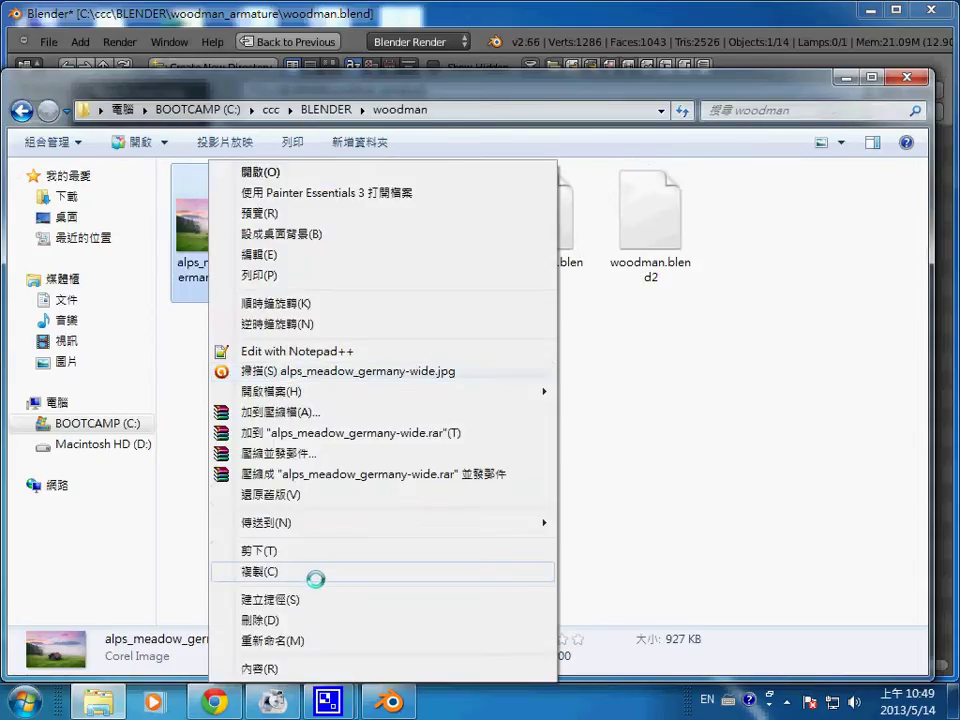
click(315, 579)
key(BackSpace)
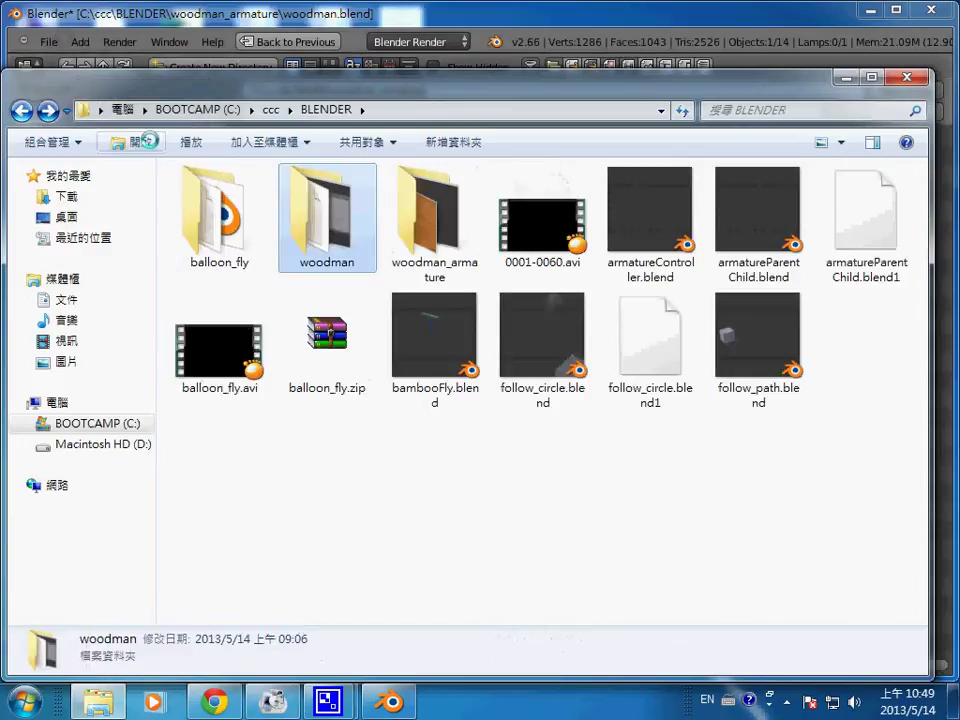
key(Right)
key(Return)
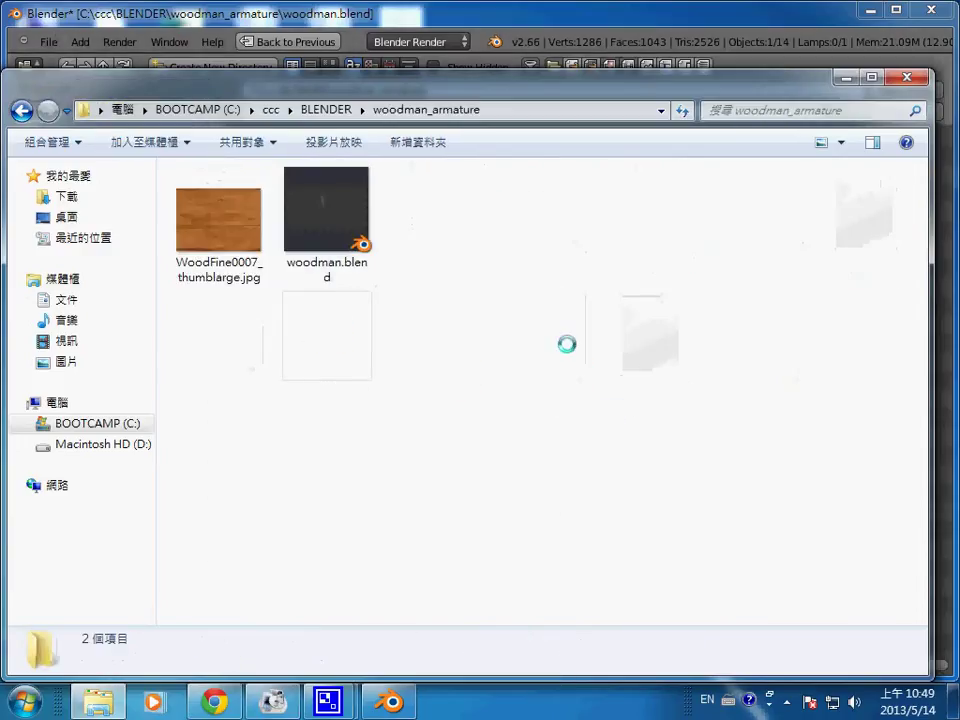
right_click(565, 327)
click(621, 453)
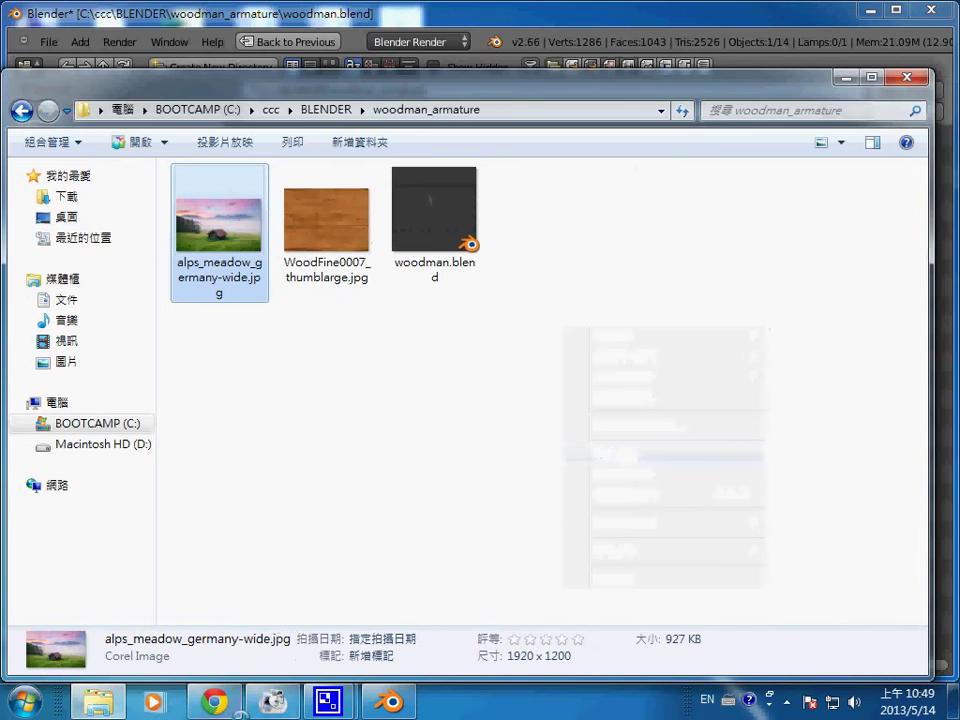
key(alt+Tab)
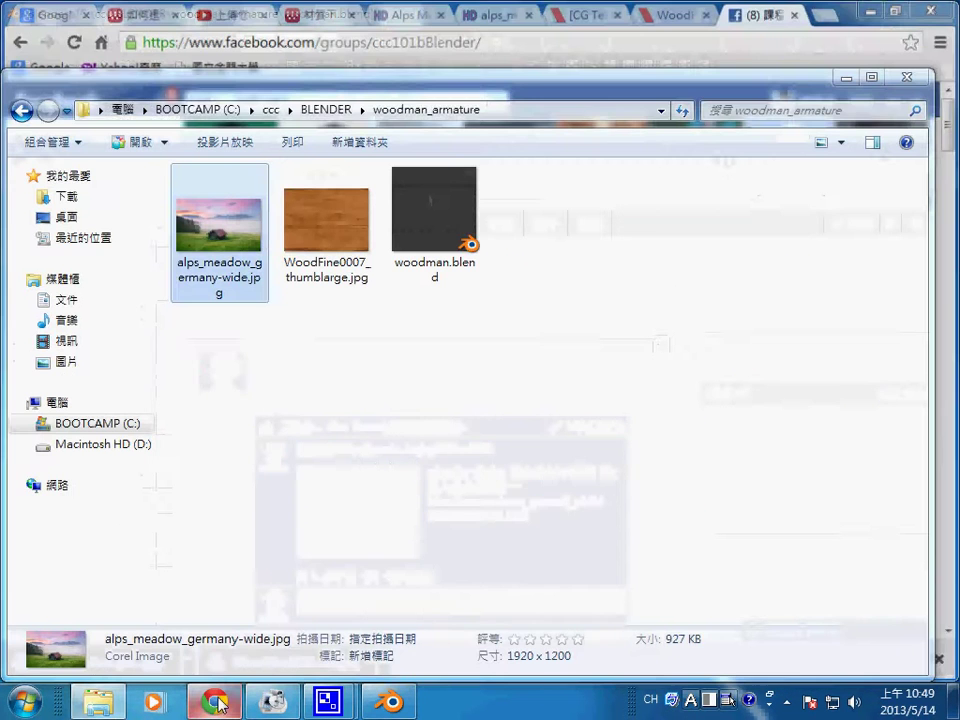
click(390, 701)
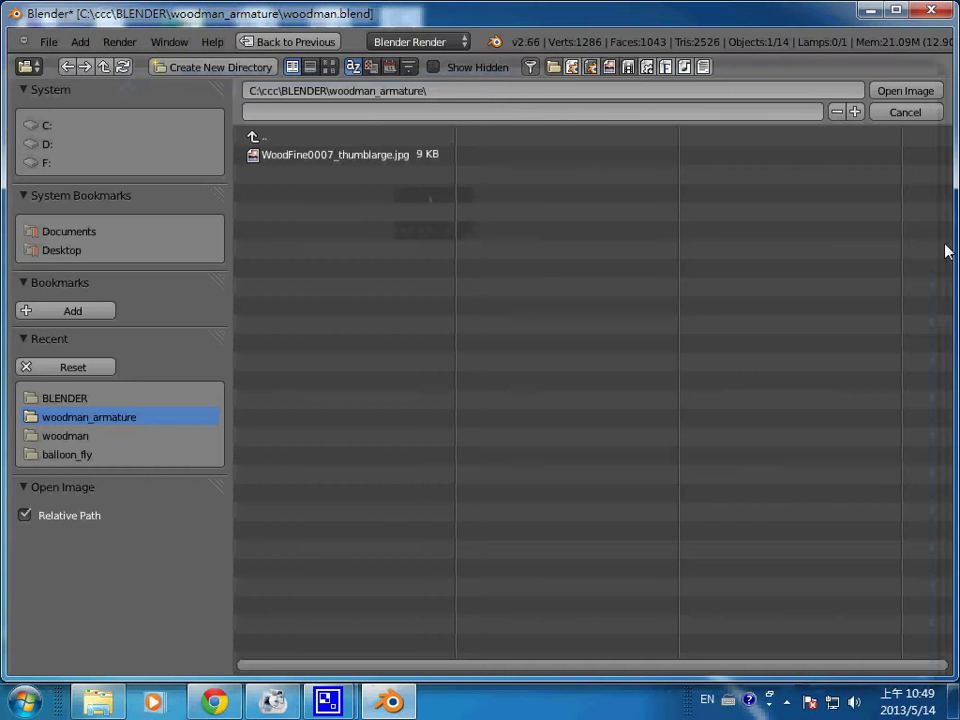
Load alps_meadow_germany-wide.jpg from woodman_armature into Texture.001 and render a test frame
click(334, 140)
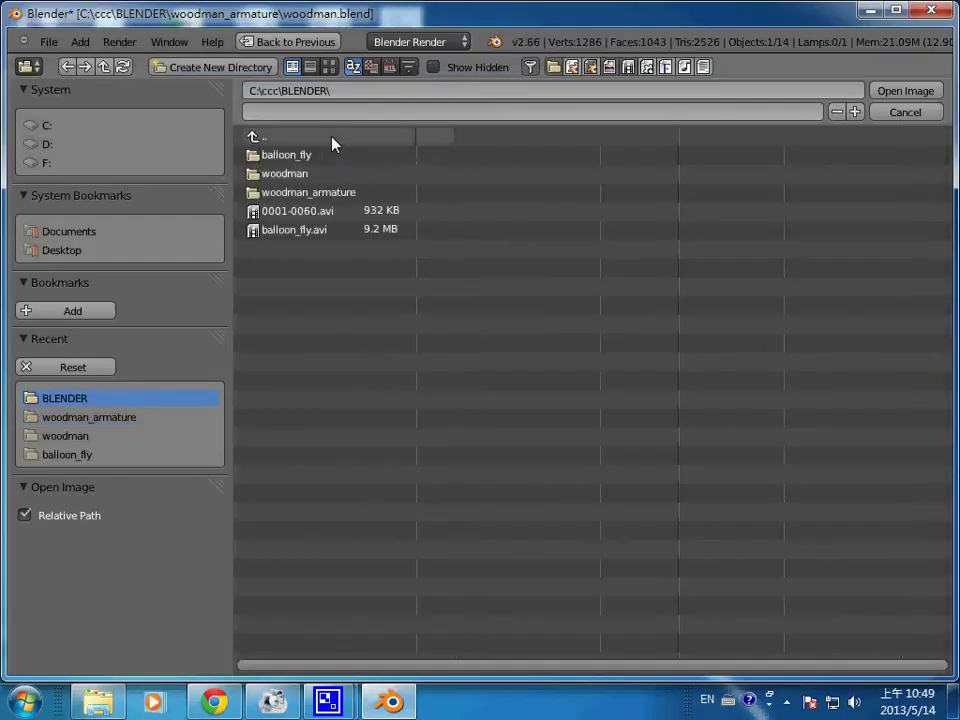
click(343, 198)
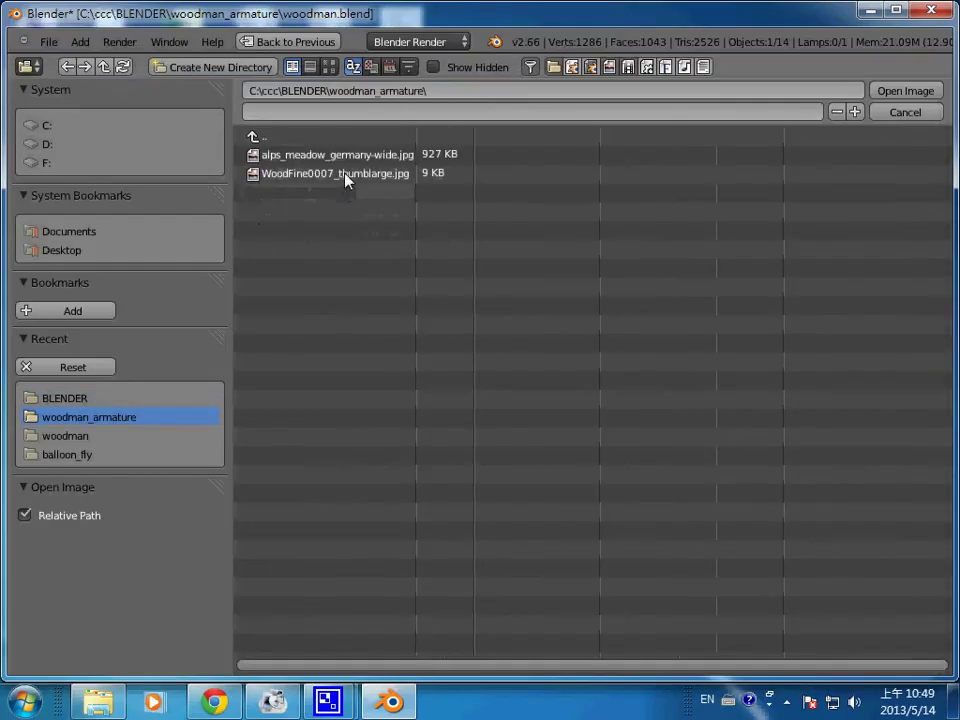
click(412, 155)
click(905, 91)
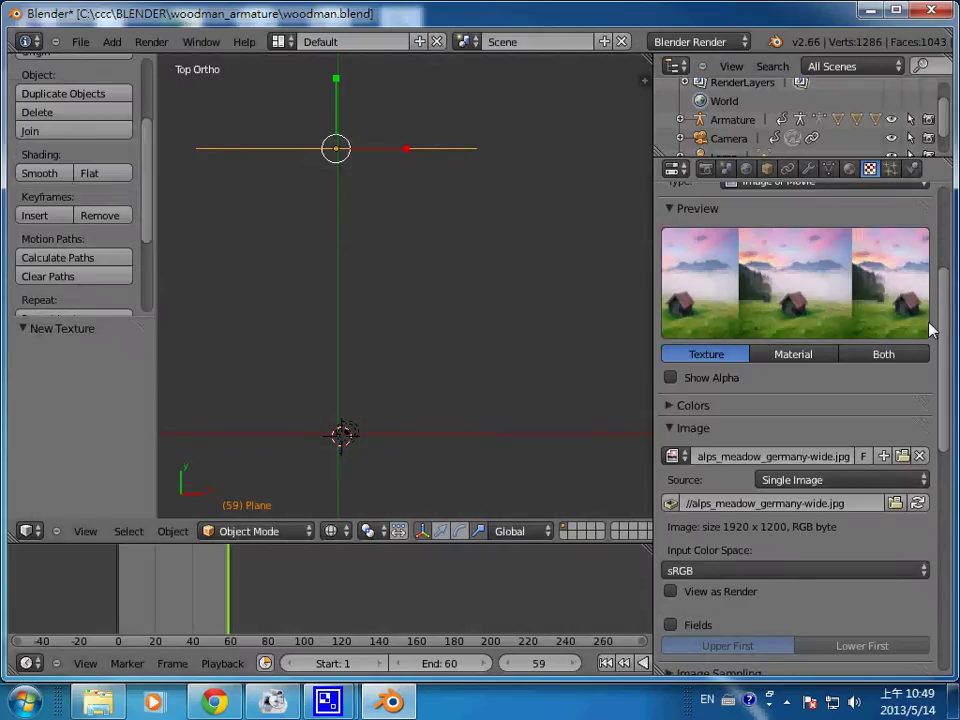
key(F12)
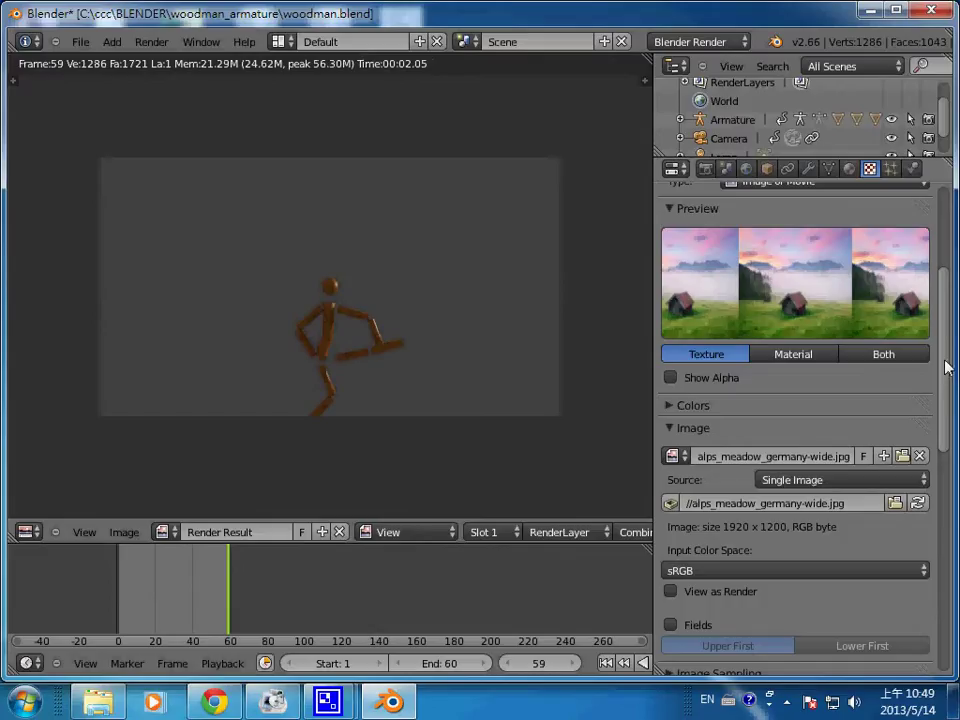
key(Escape)
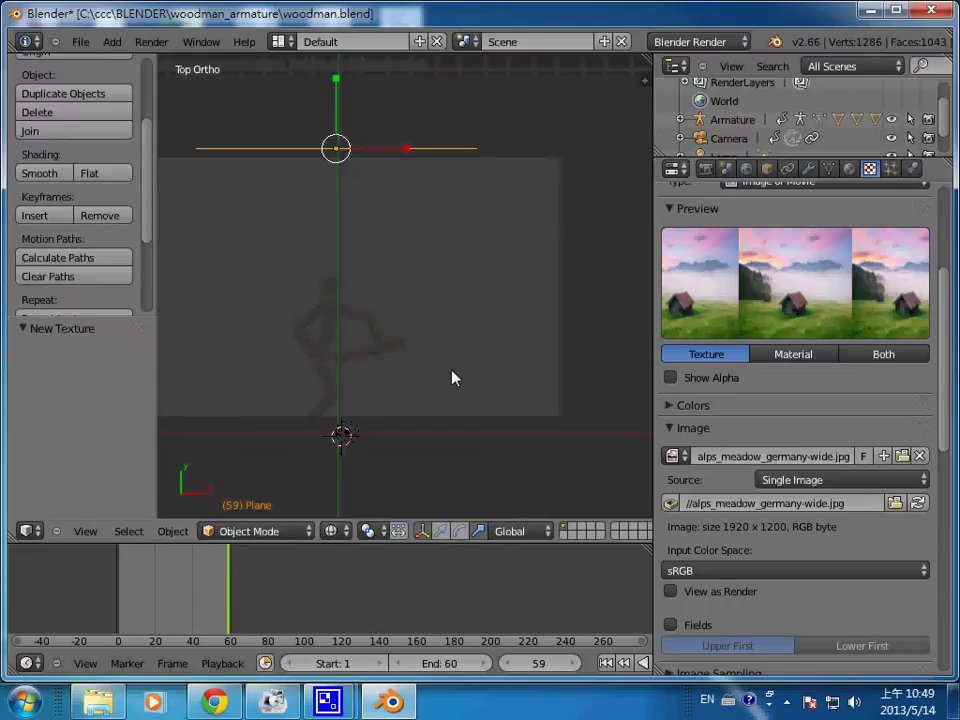
Set the 3D cursor just right of the origin and frame the top view on the plane
scroll(452, 378, down, 2)
scroll(453, 375, up, 5)
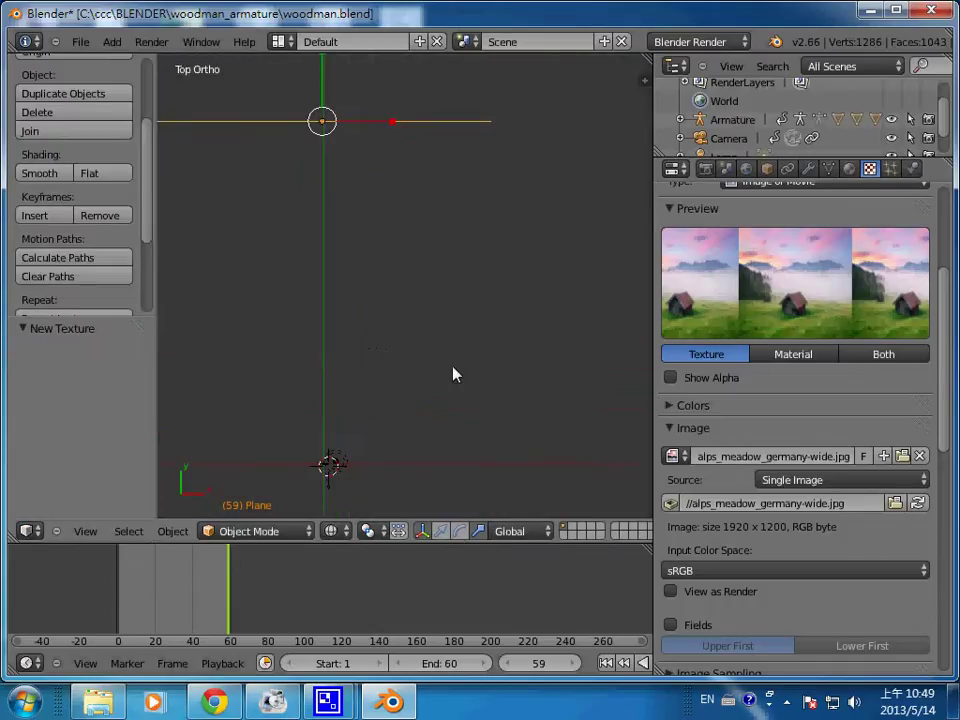
click(425, 477)
scroll(427, 478, down, 2)
scroll(430, 479, up, 1)
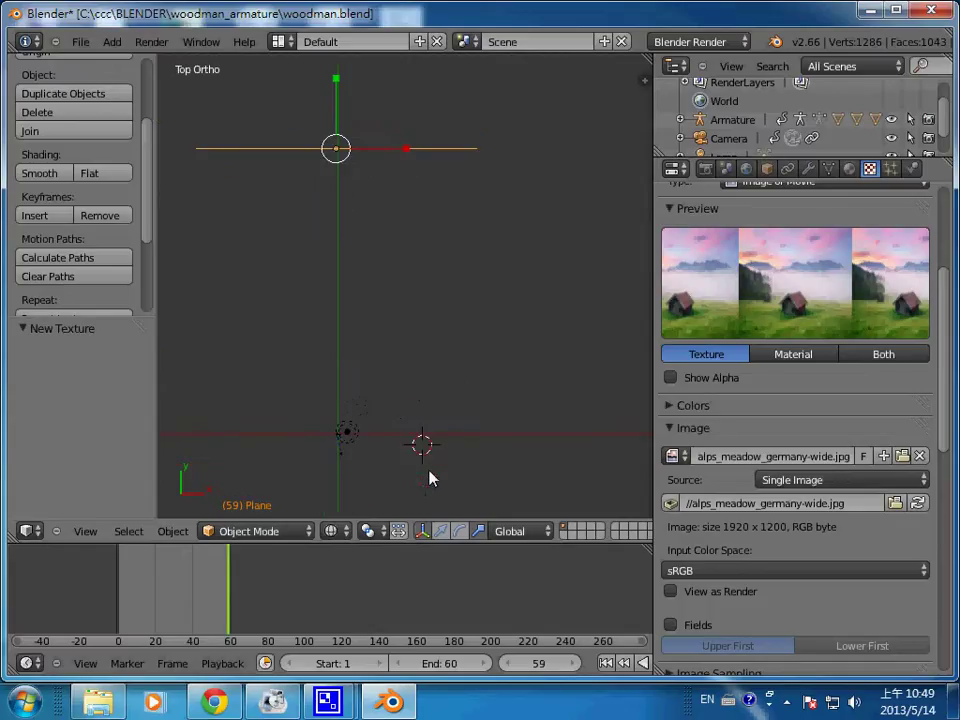
shift+middle_drag(408, 477, 445, 364)
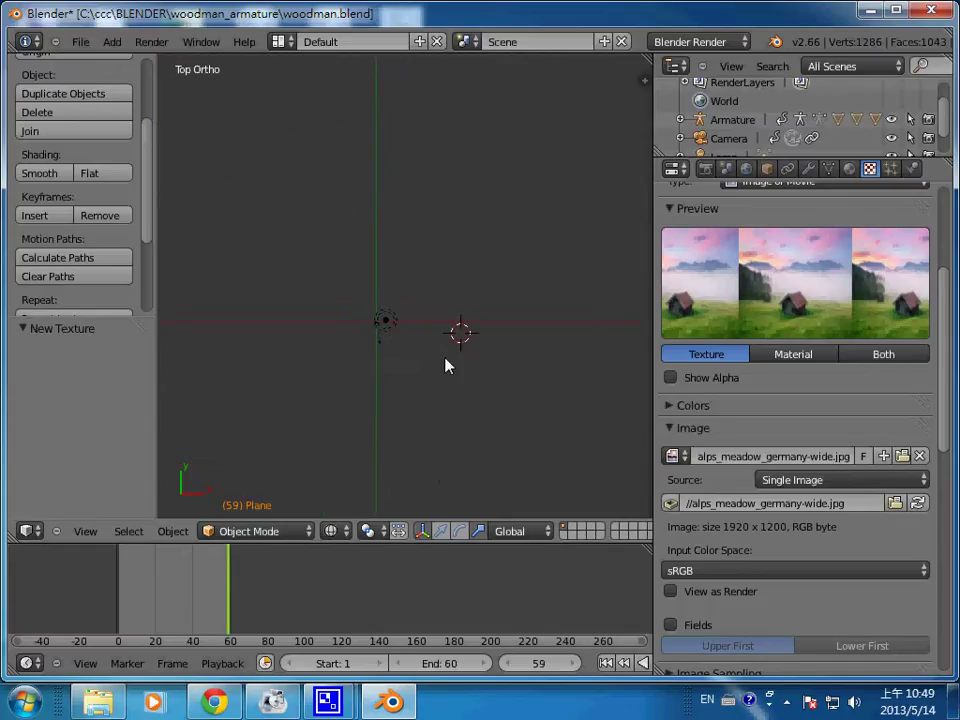
scroll(445, 364, down, 5)
scroll(445, 364, down, 4)
scroll(445, 364, up, 4)
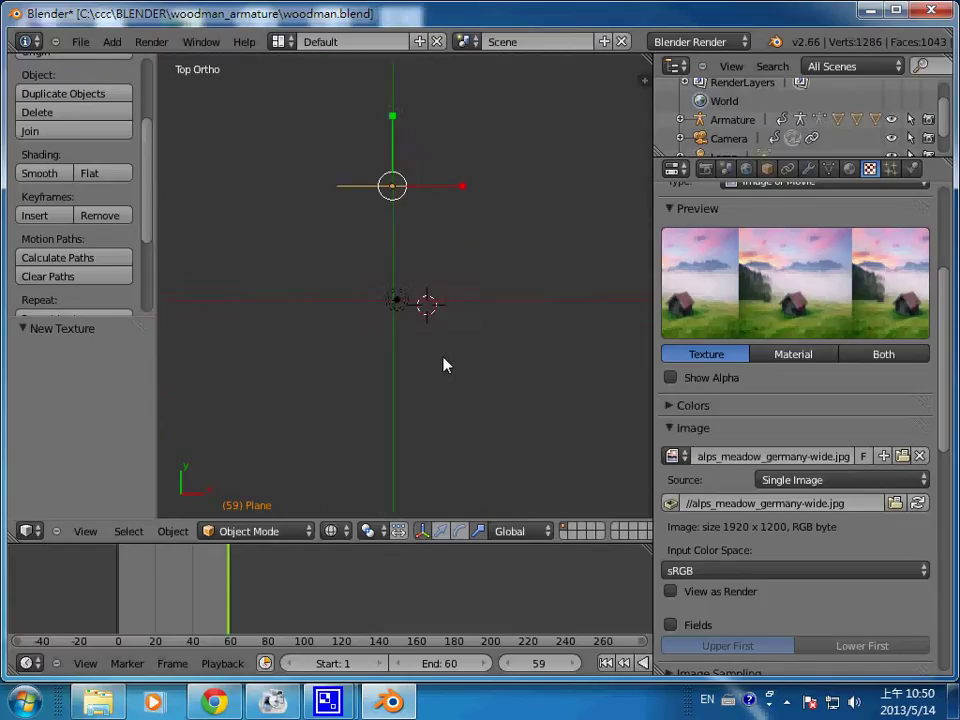
scroll(445, 364, up, 8)
scroll(445, 364, up, 4)
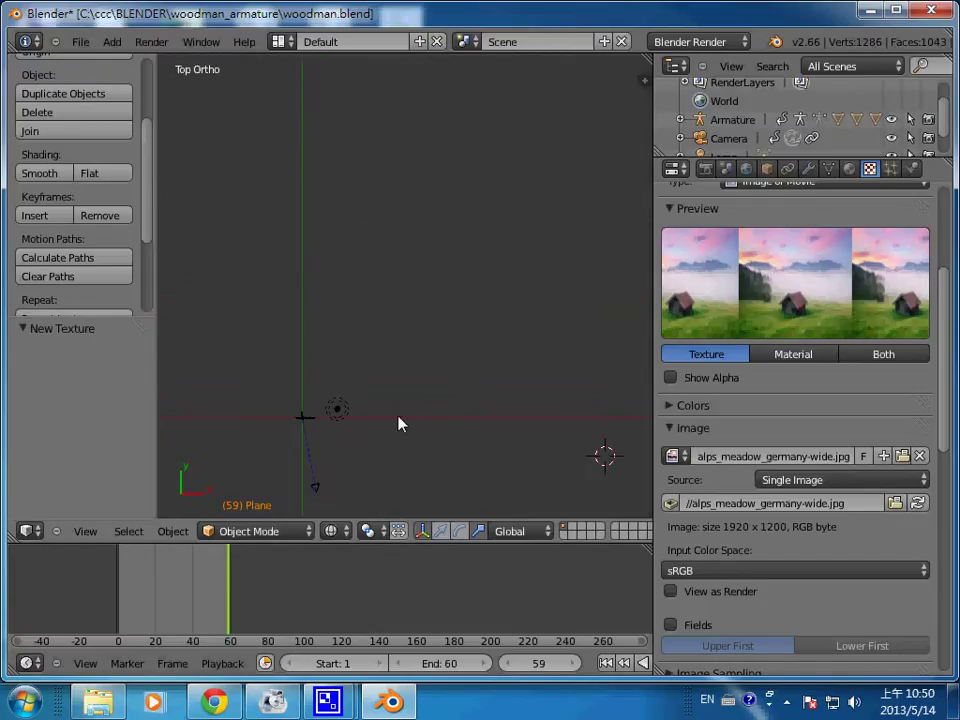
scroll(398, 423, down, 1)
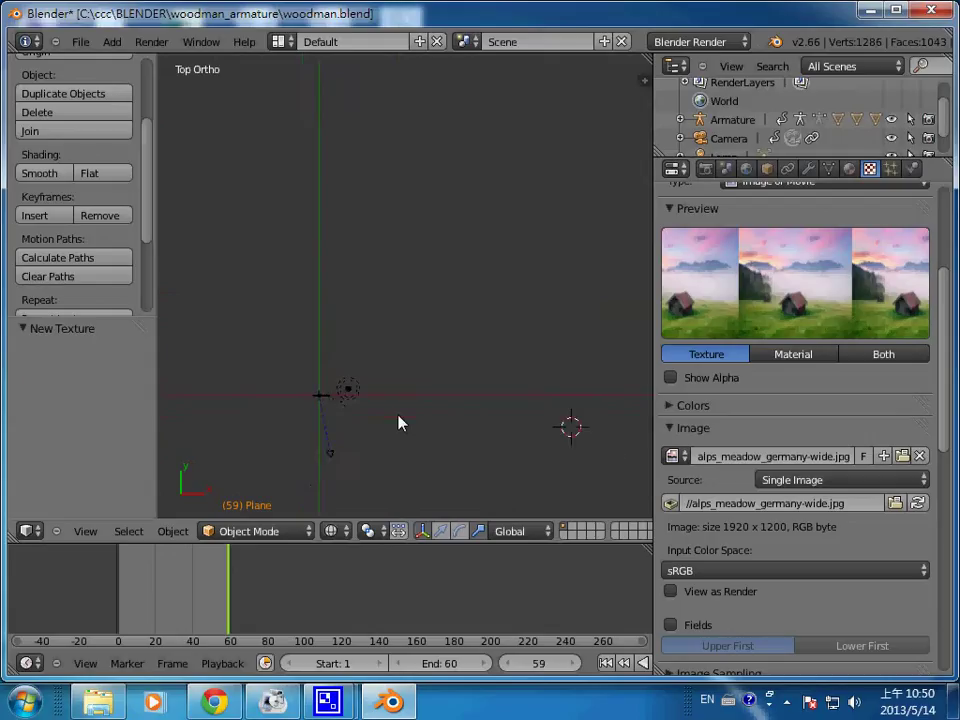
scroll(398, 423, down, 4)
scroll(398, 423, down, 4)
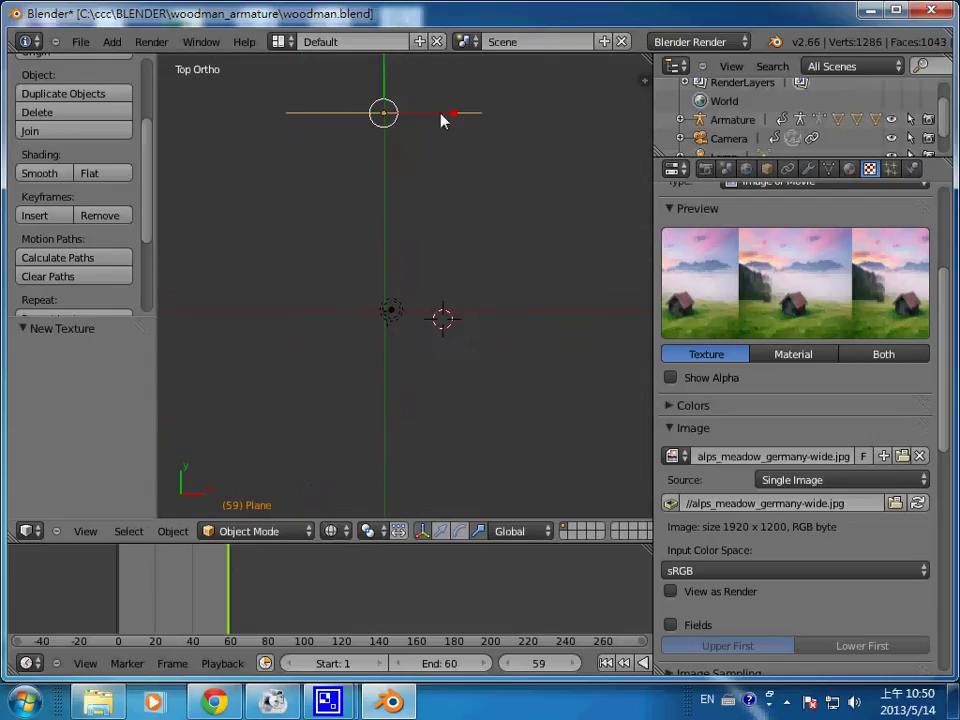
Move the backdrop plane 3.848 along X and -18.597 along Y, then test-render frame 59
key(g)
click(431, 212)
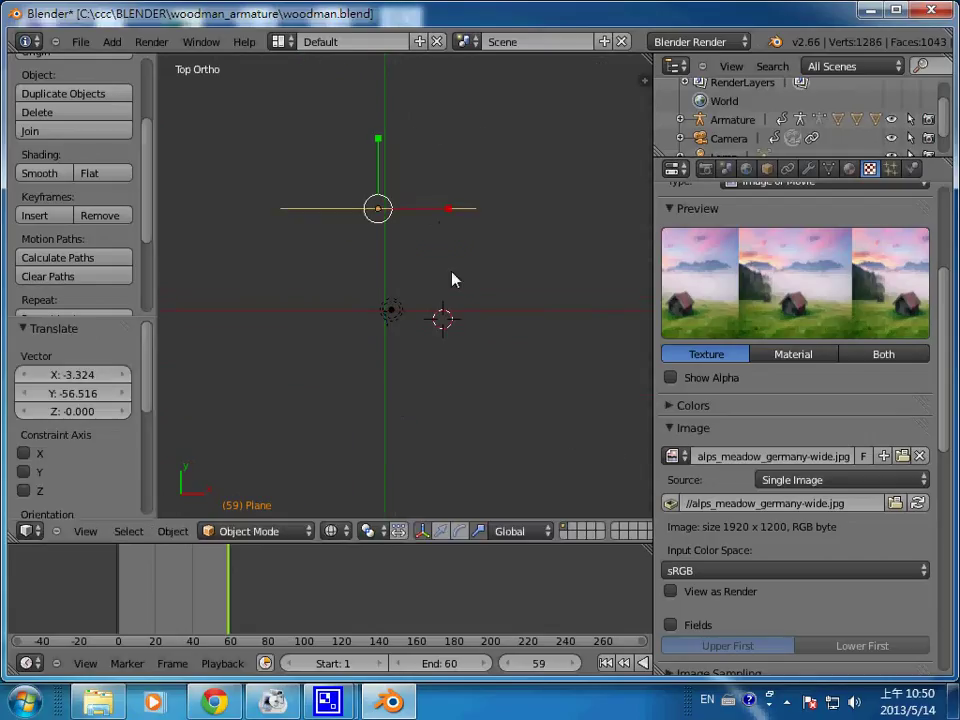
scroll(452, 278, down, 3)
scroll(452, 278, up, 3)
scroll(452, 275, up, 5)
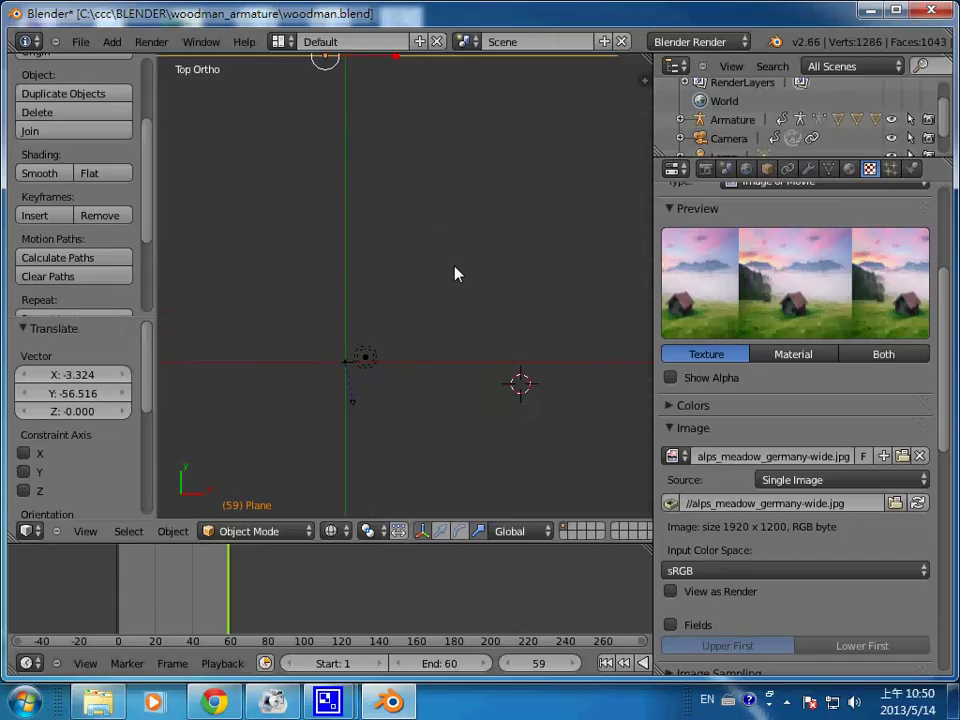
scroll(455, 273, down, 3)
key(g)
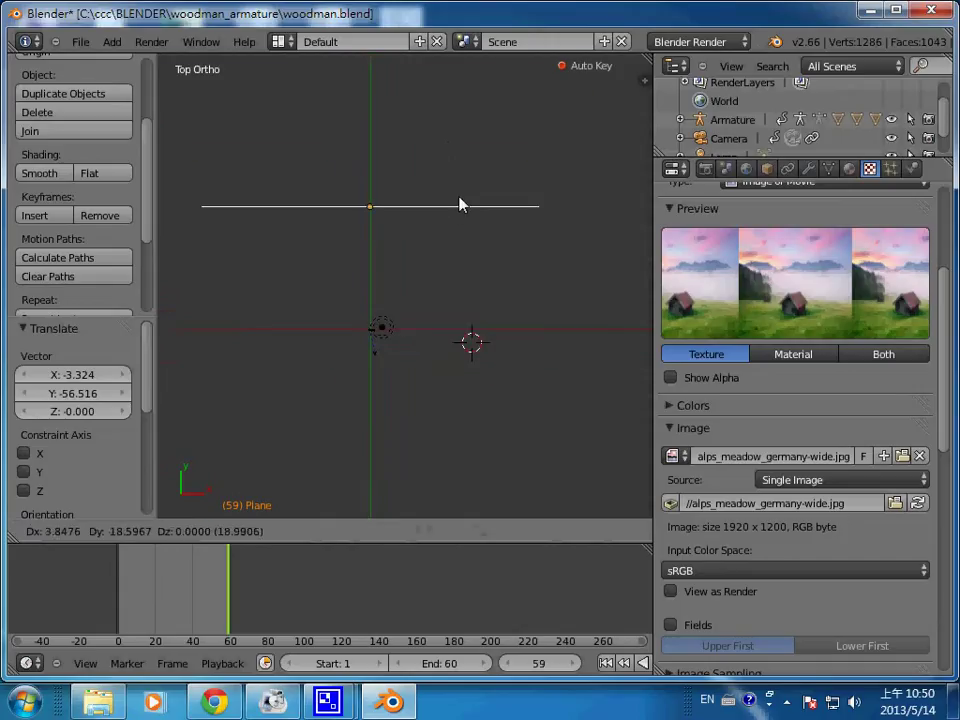
click(460, 205)
key(F12)
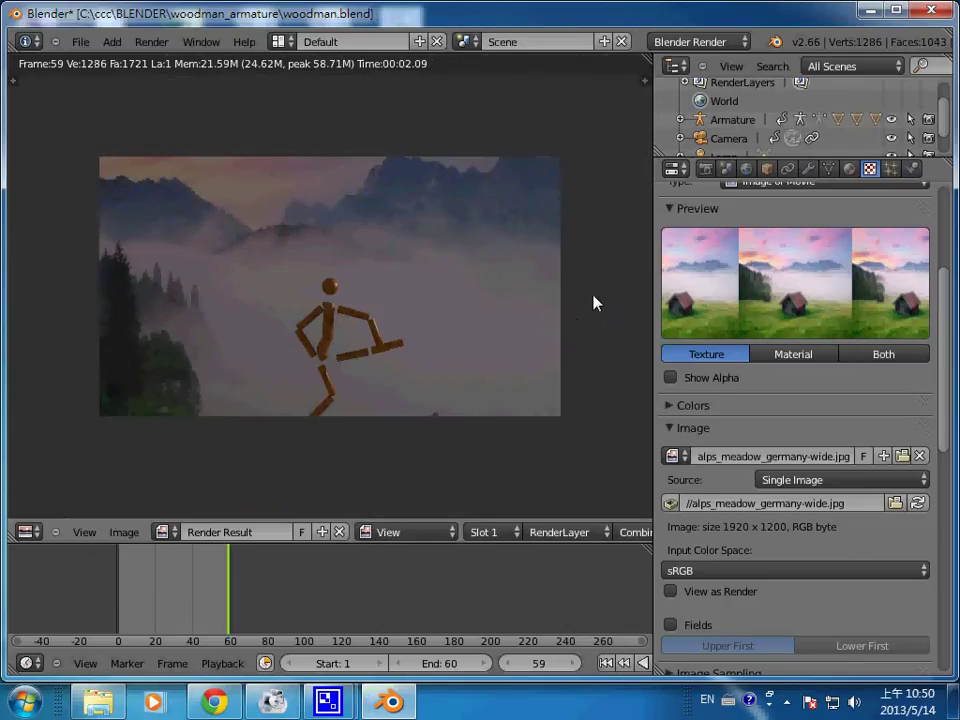
key(Escape)
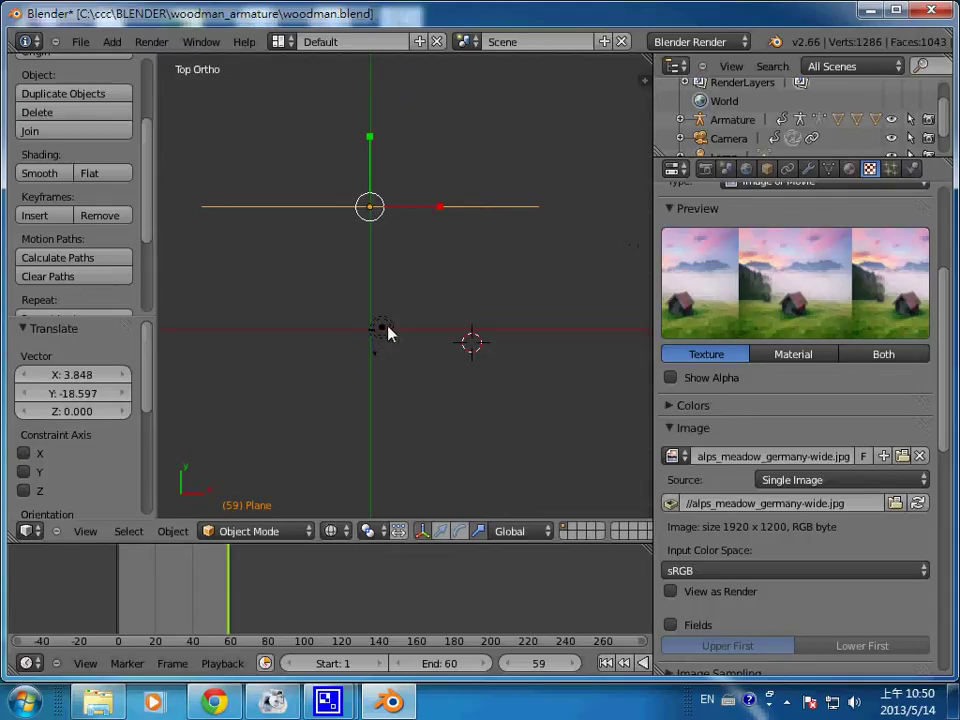
Shift the lamp slightly right and place a duplicate of it to the left
right_click(387, 327)
key(g)
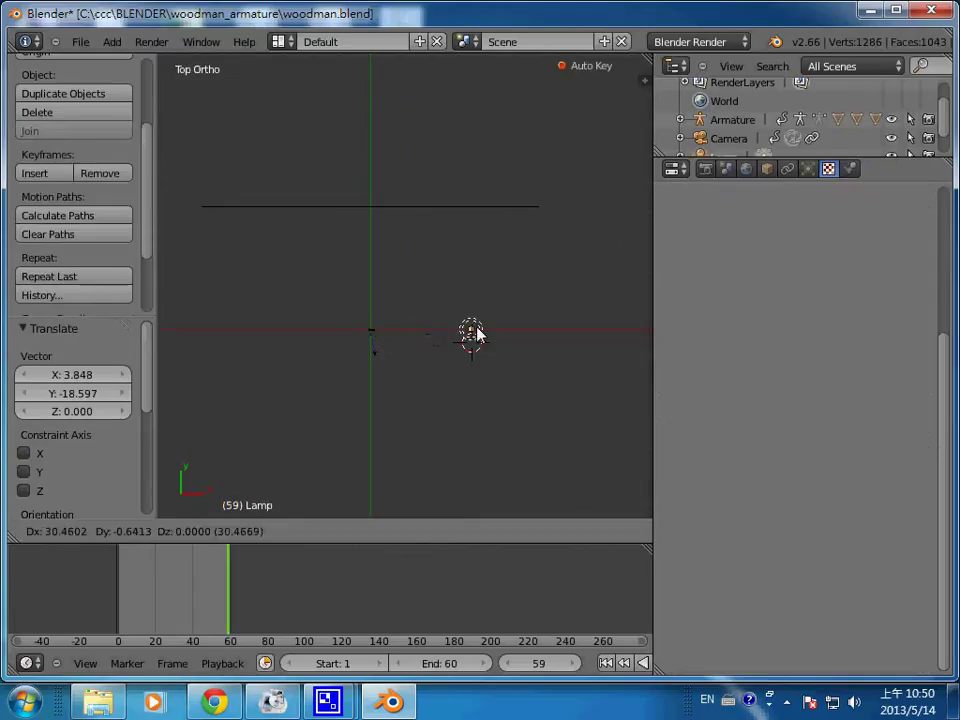
click(446, 340)
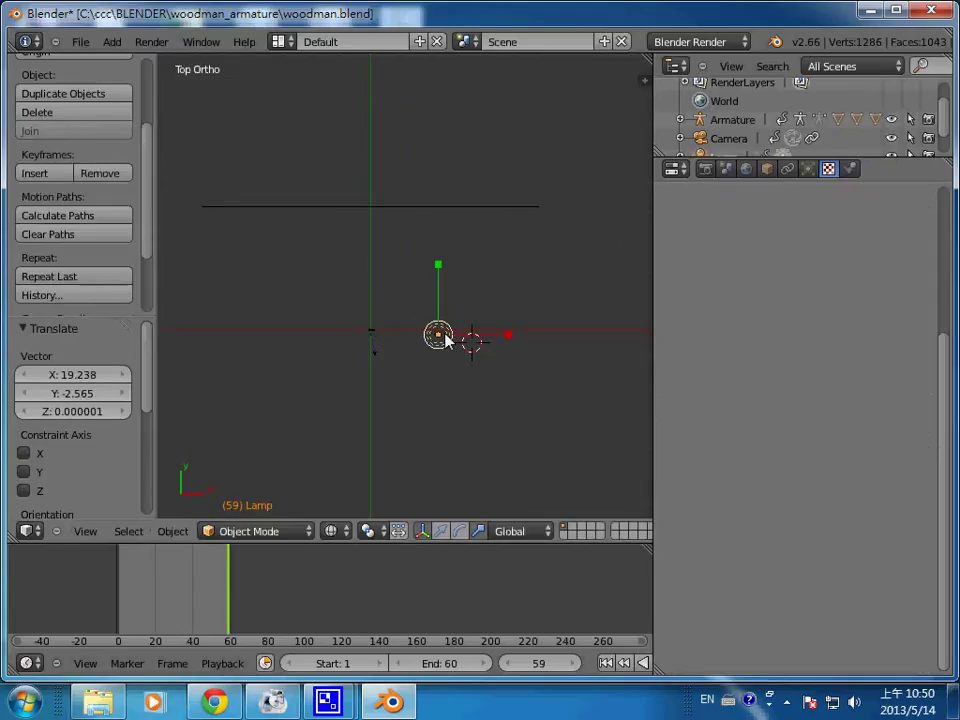
key(shift+d)
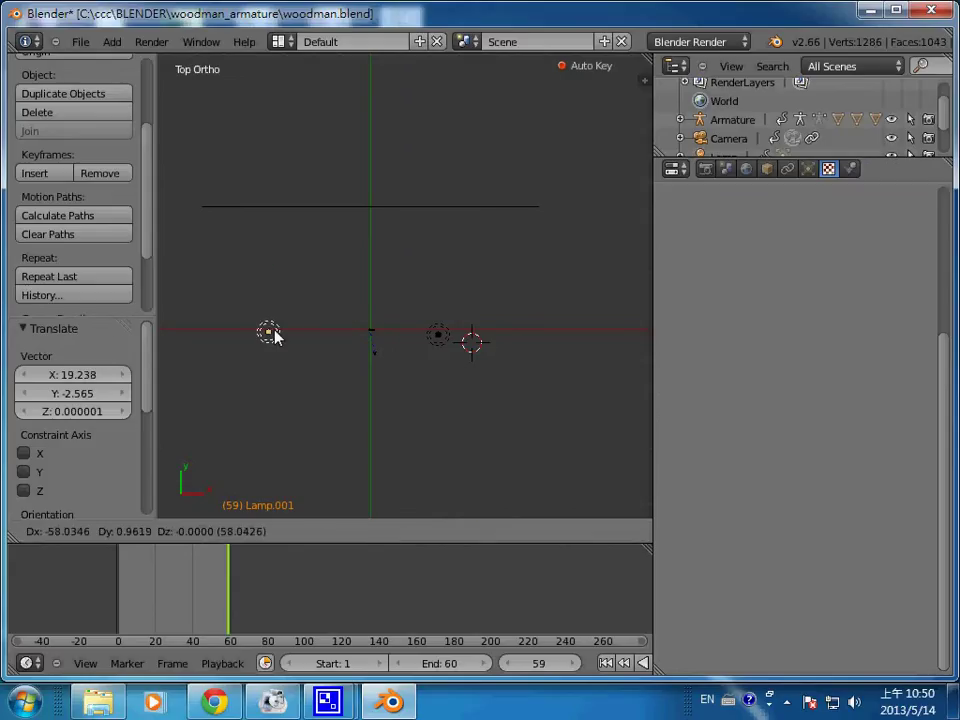
click(275, 337)
Make the copy a Sun lamp rotated 143.131°, move it lower, and test-render the lighting
click(808, 169)
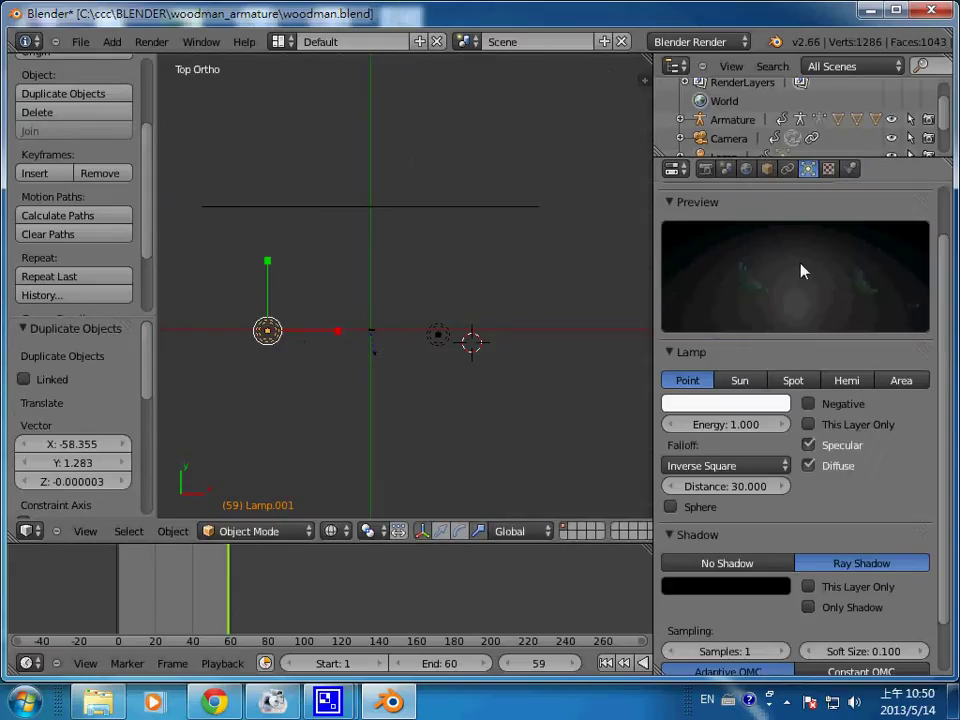
click(740, 381)
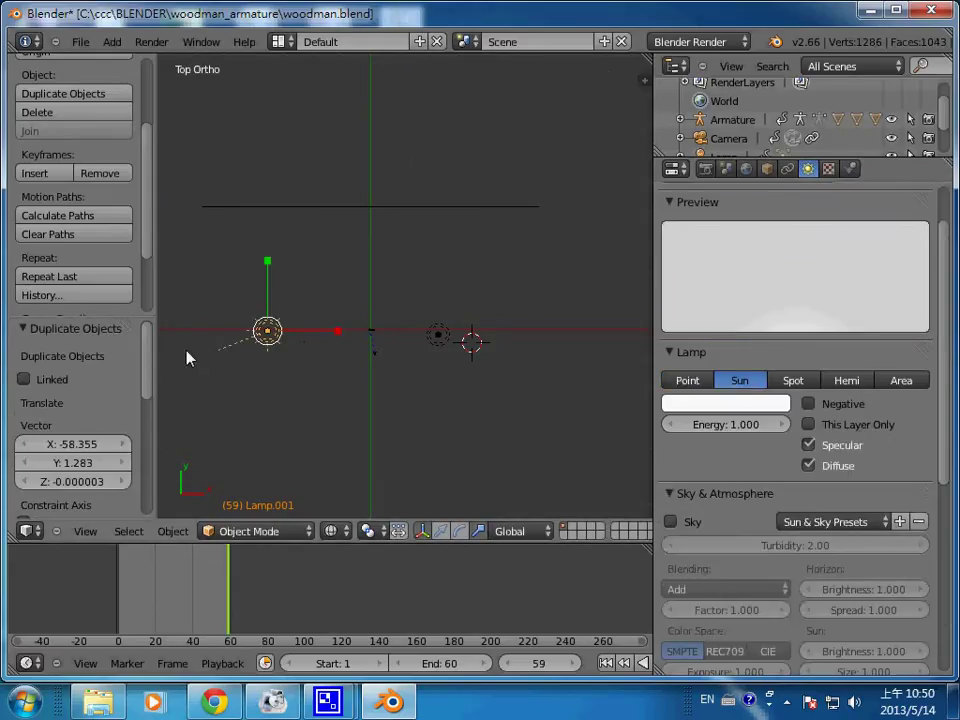
key(r)
click(321, 272)
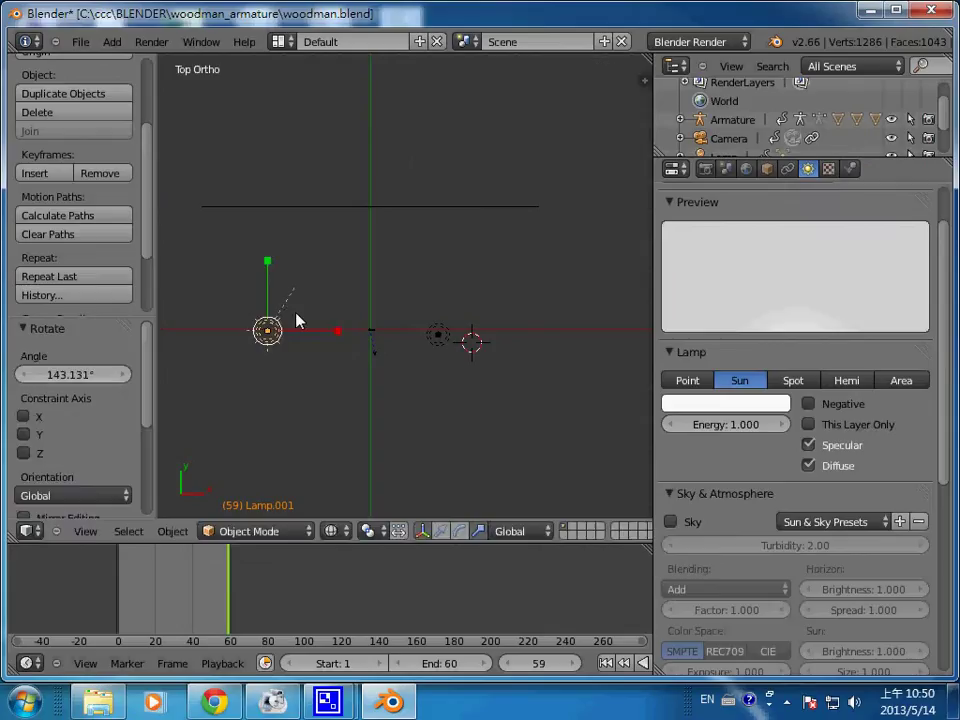
key(g)
click(296, 404)
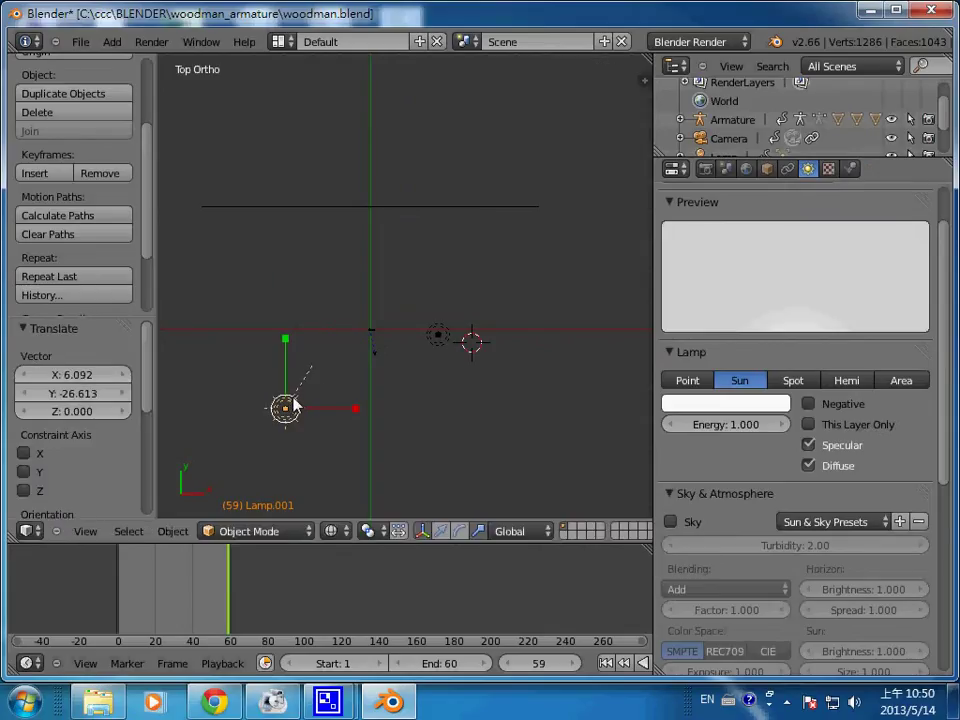
key(F12)
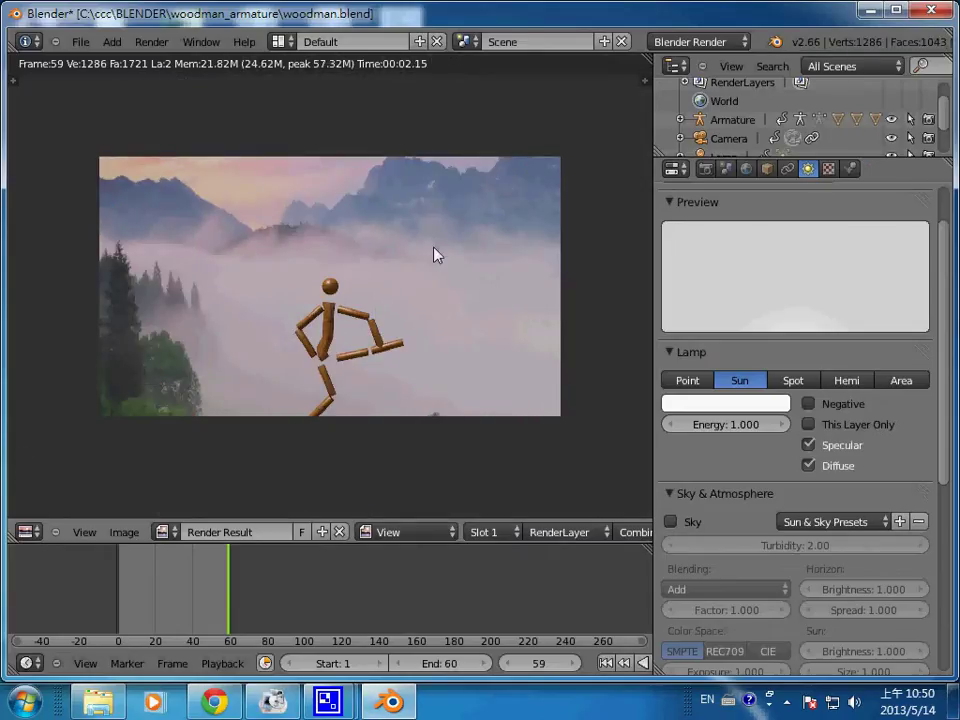
key(Escape)
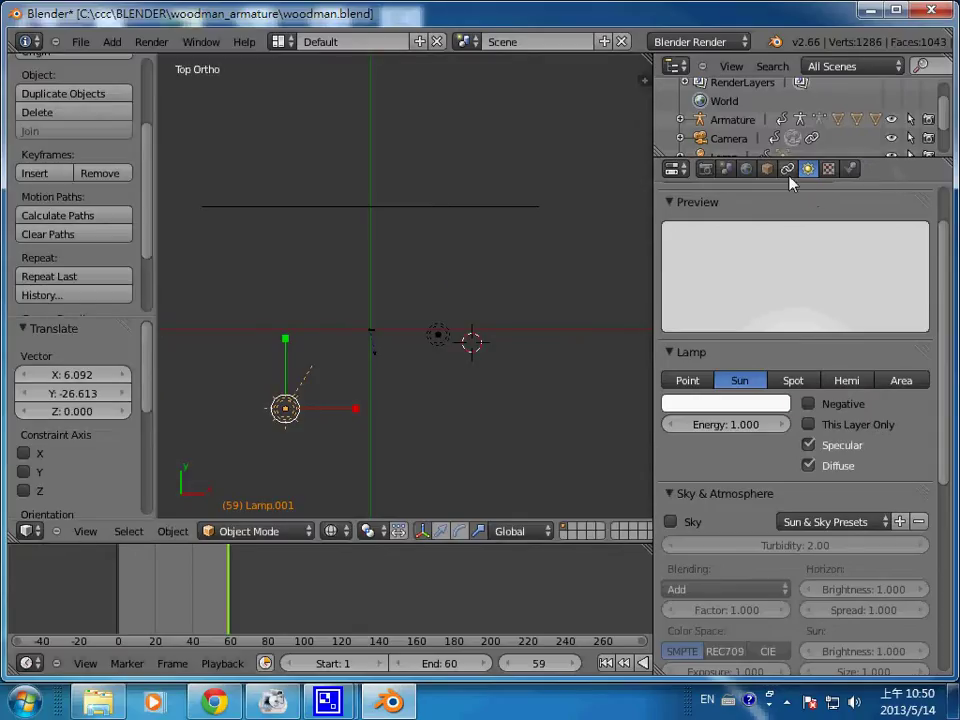
Render all 60 frames of the animation at 1920 x 1080, 50%
click(706, 170)
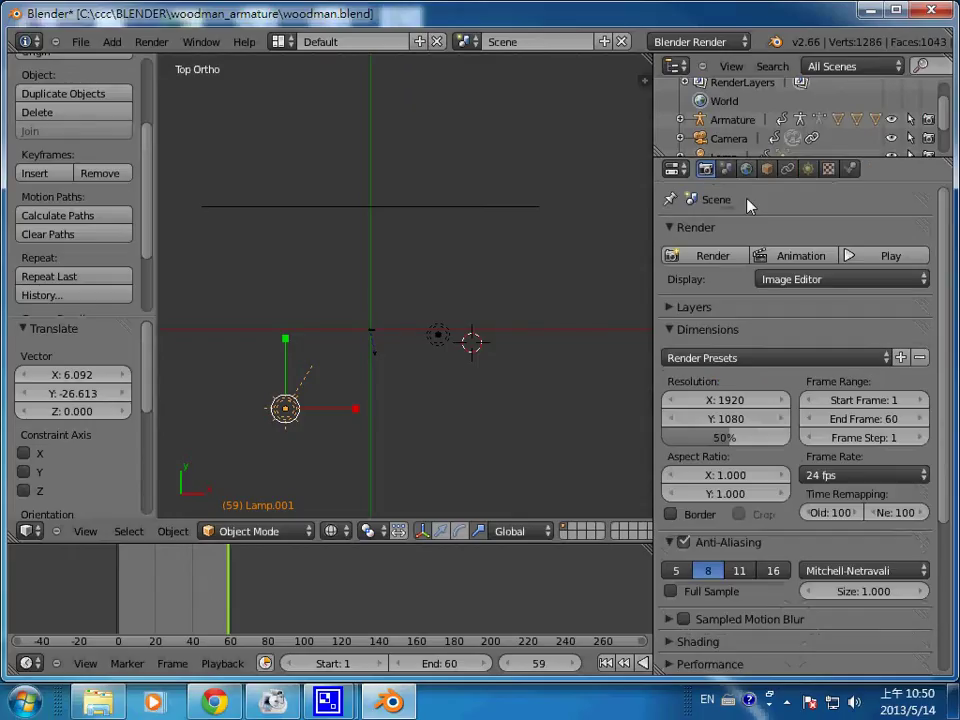
click(795, 258)
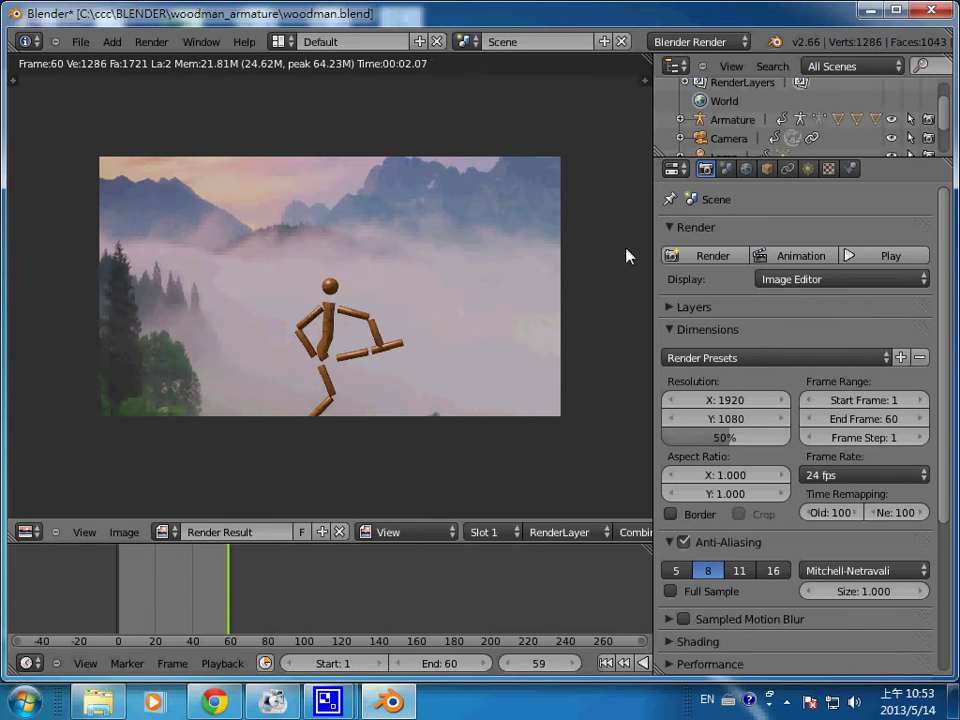
Play back the rendered 0001-0060.avi, then switch to Chrome
click(917, 257)
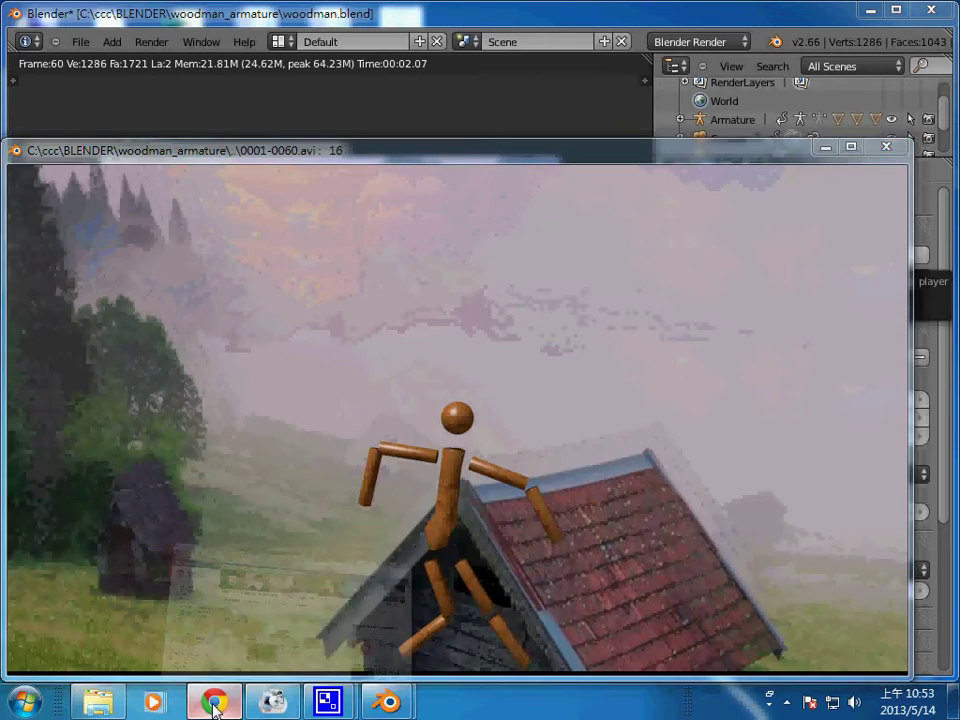
click(213, 703)
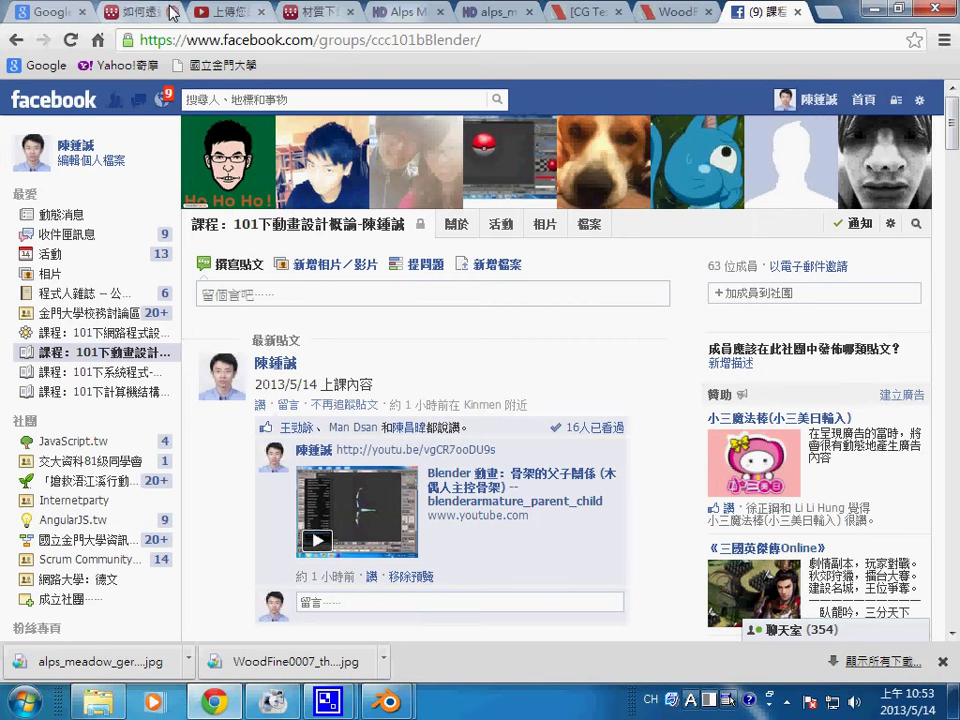
Open the hdwallpapers site from the material download page in a new tab
click(135, 12)
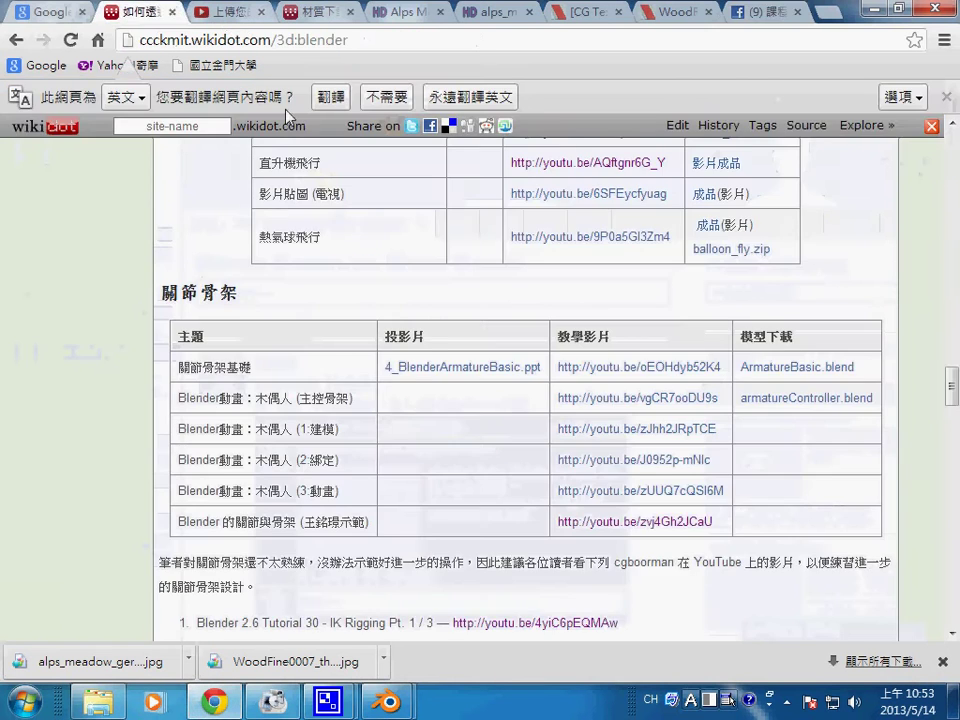
click(222, 18)
click(294, 14)
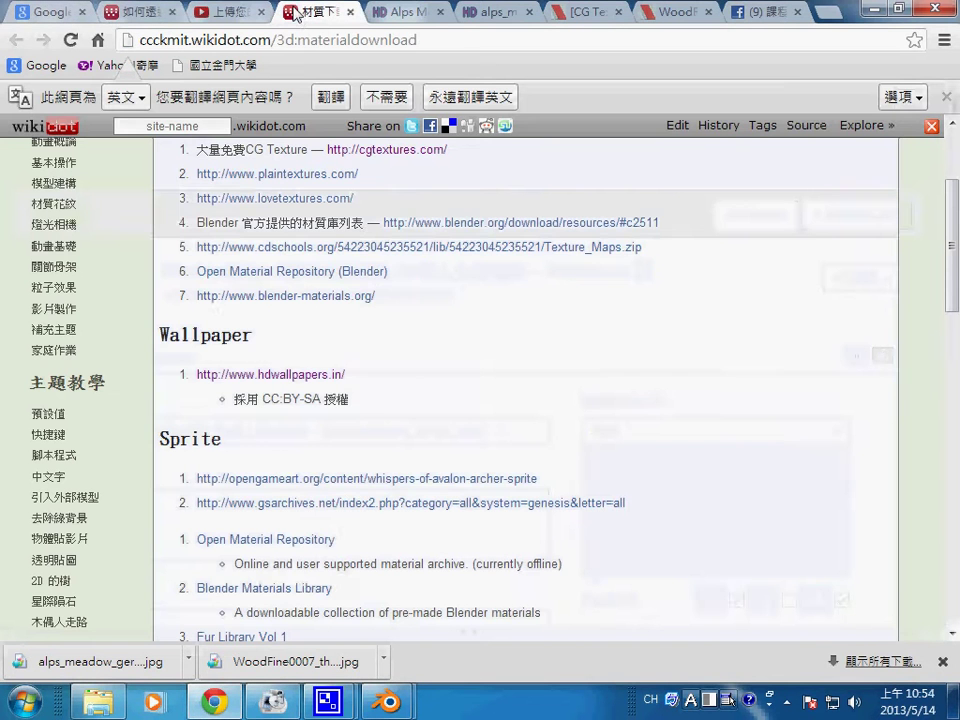
right_click(282, 383)
click(318, 391)
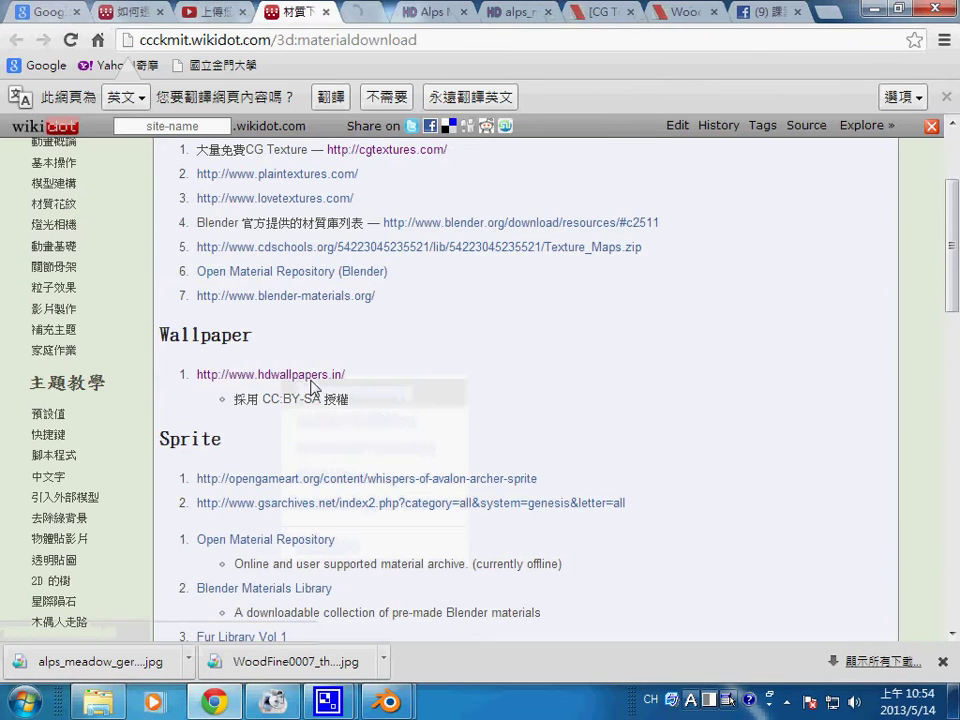
click(362, 12)
scroll(650, 345, down, 5)
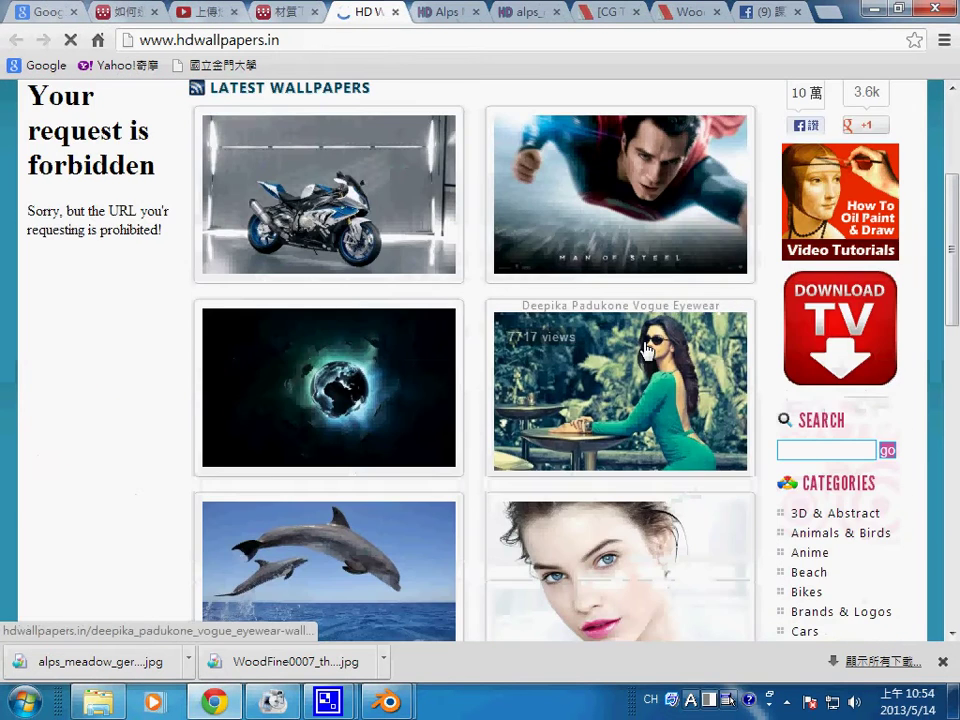
scroll(645, 350, down, 5)
scroll(645, 350, down, 5)
scroll(645, 350, down, 3)
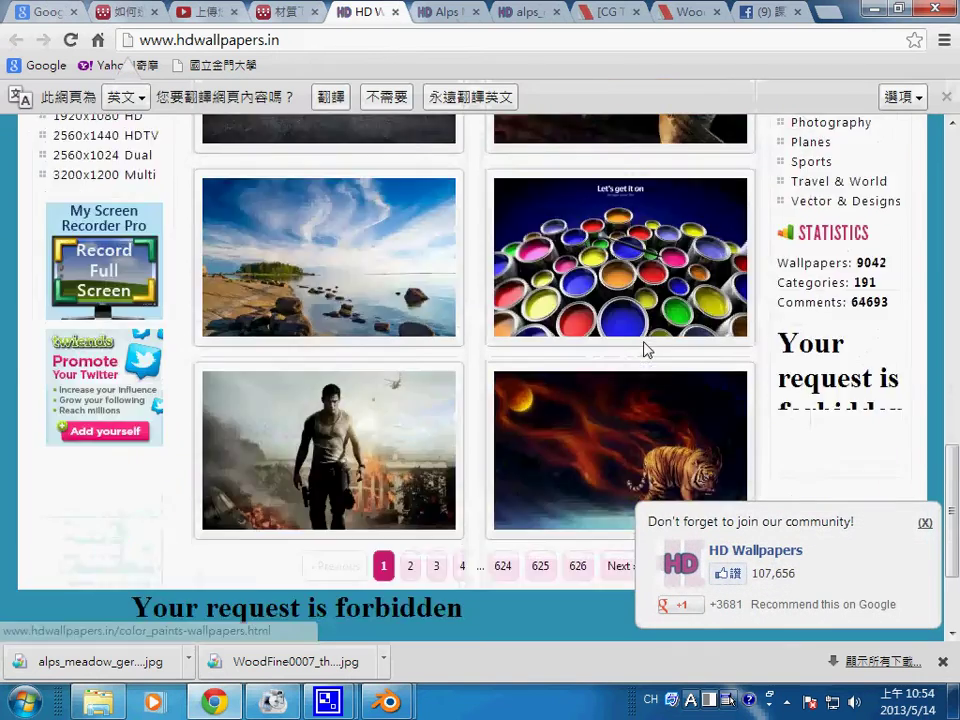
scroll(645, 350, down, 2)
scroll(645, 350, up, 2)
scroll(600, 340, up, 1)
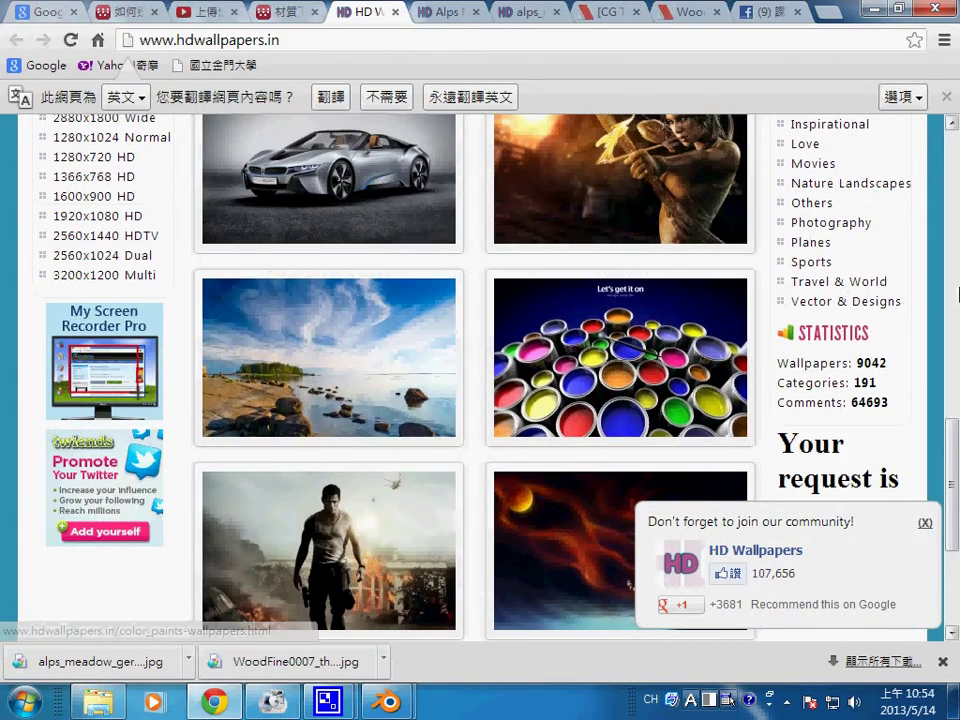
scroll(908, 328, up, 1)
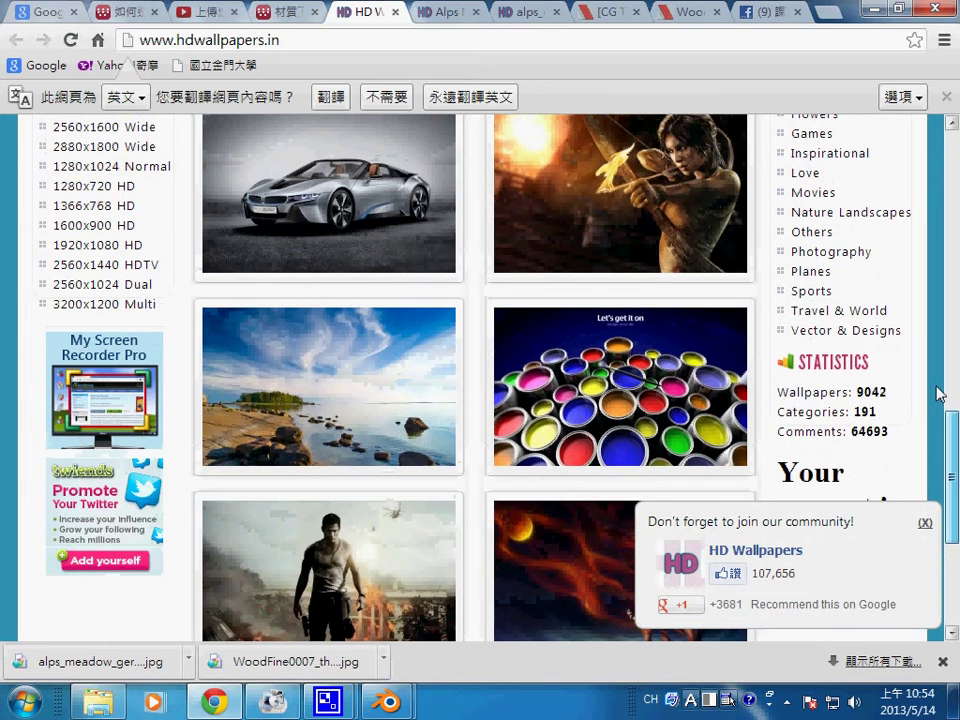
scroll(940, 387, up, 1)
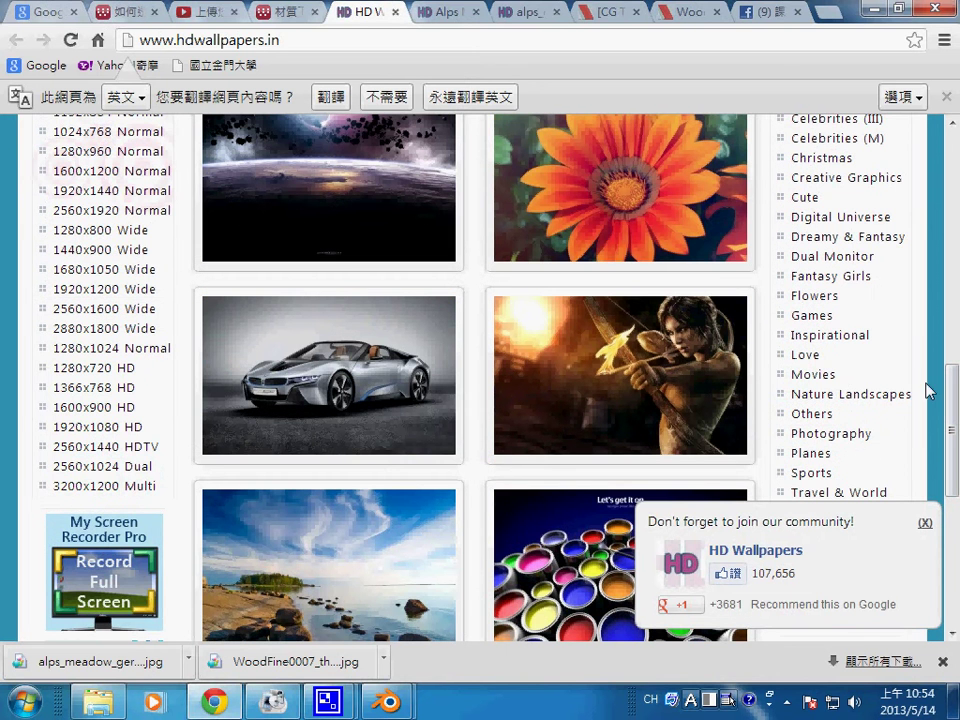
Find Alps Meadow Germany in the Nature Landscapes gallery and view its full wide image
click(864, 402)
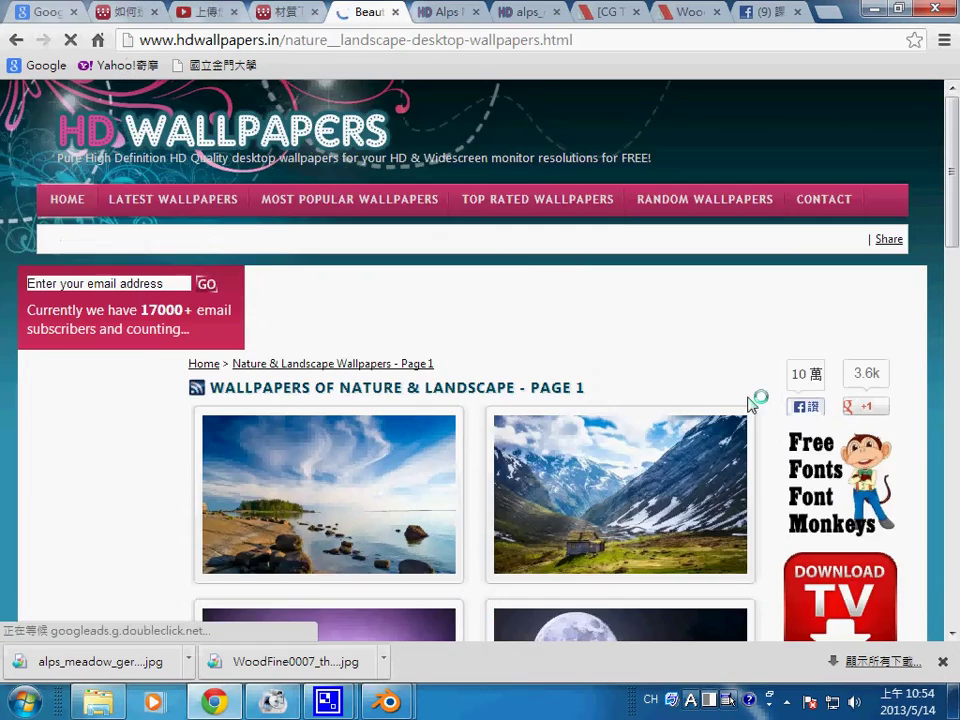
scroll(750, 395, down, 2)
scroll(750, 392, down, 2)
scroll(700, 405, down, 1)
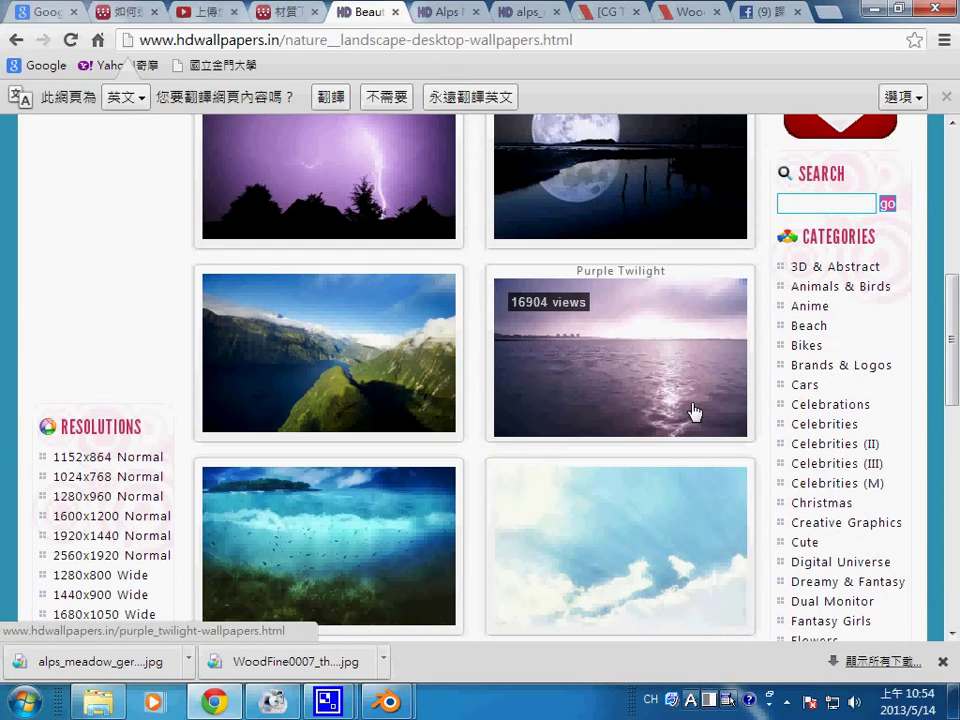
click(627, 403)
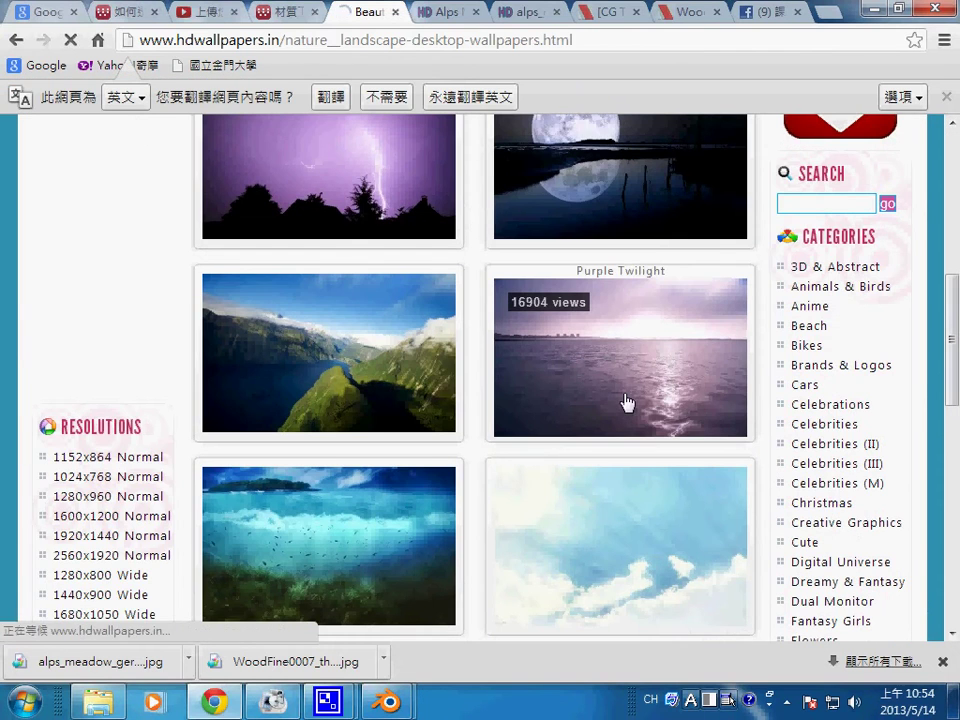
click(16, 40)
scroll(700, 400, down, 8)
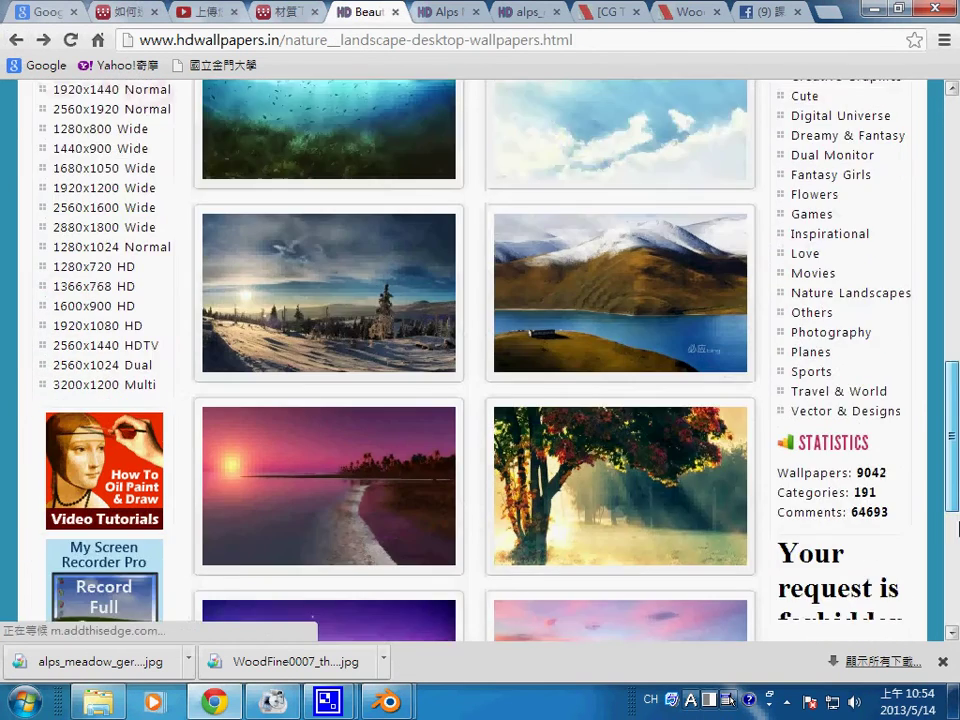
scroll(594, 430, down, 3)
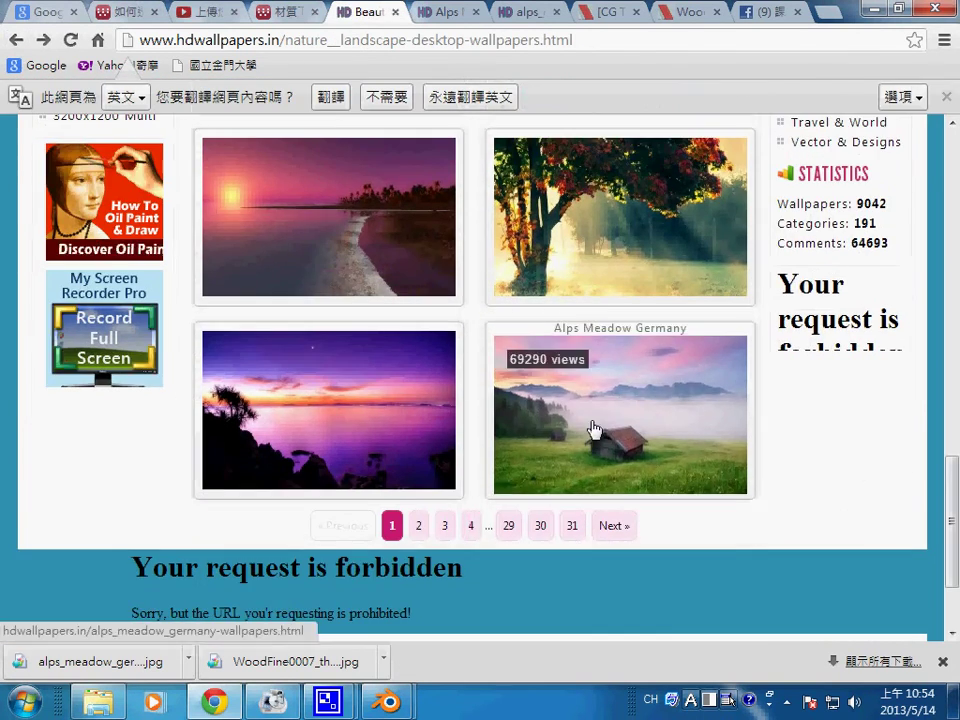
click(594, 430)
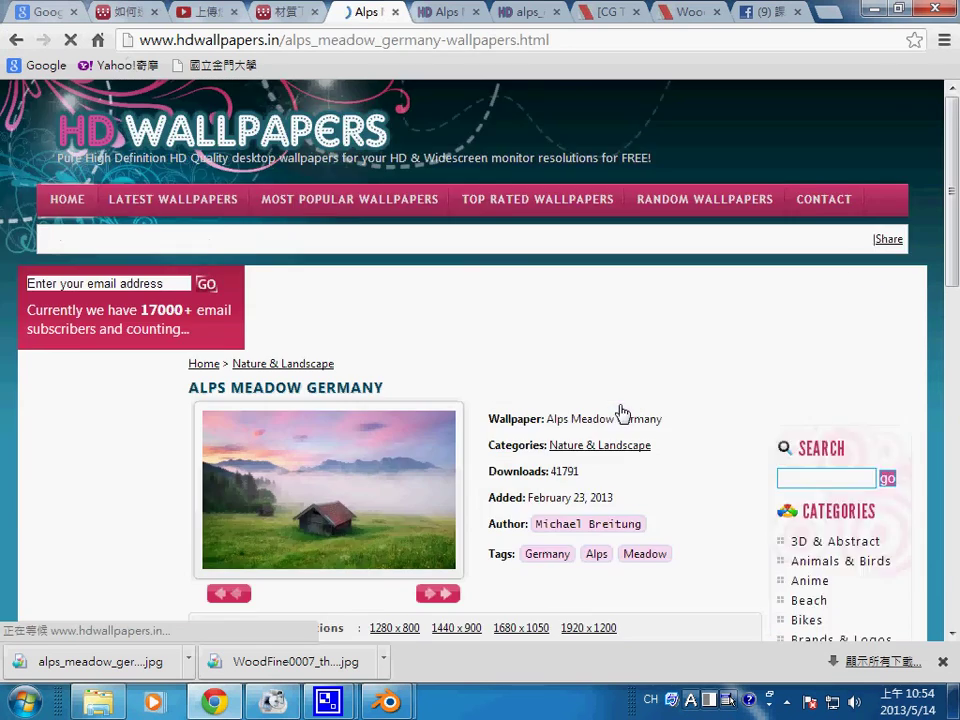
scroll(611, 412, down, 3)
click(268, 185)
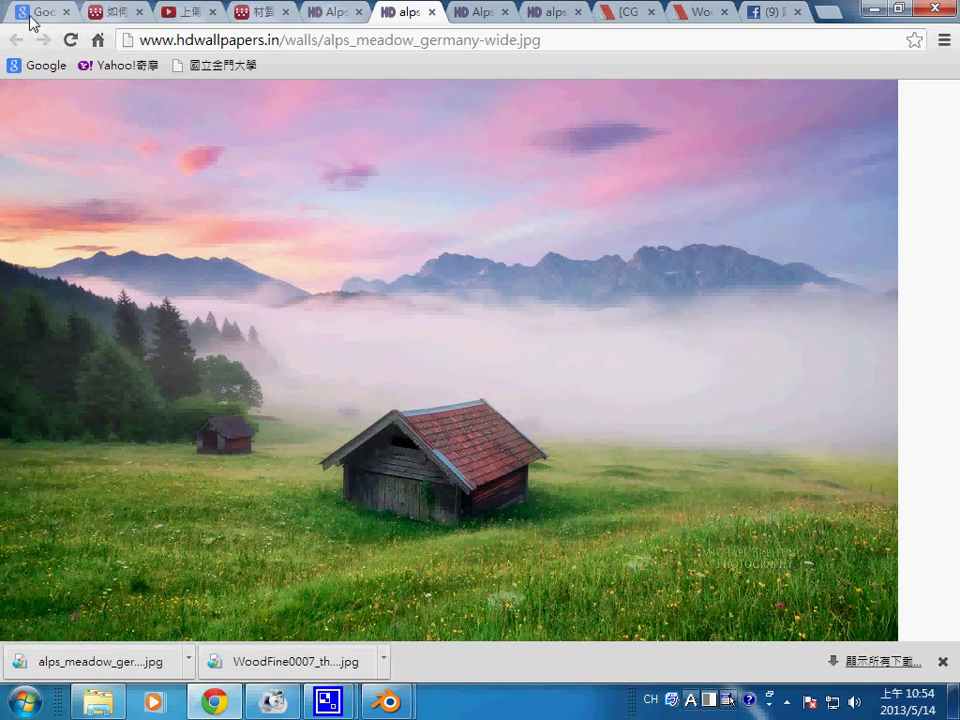
click(431, 14)
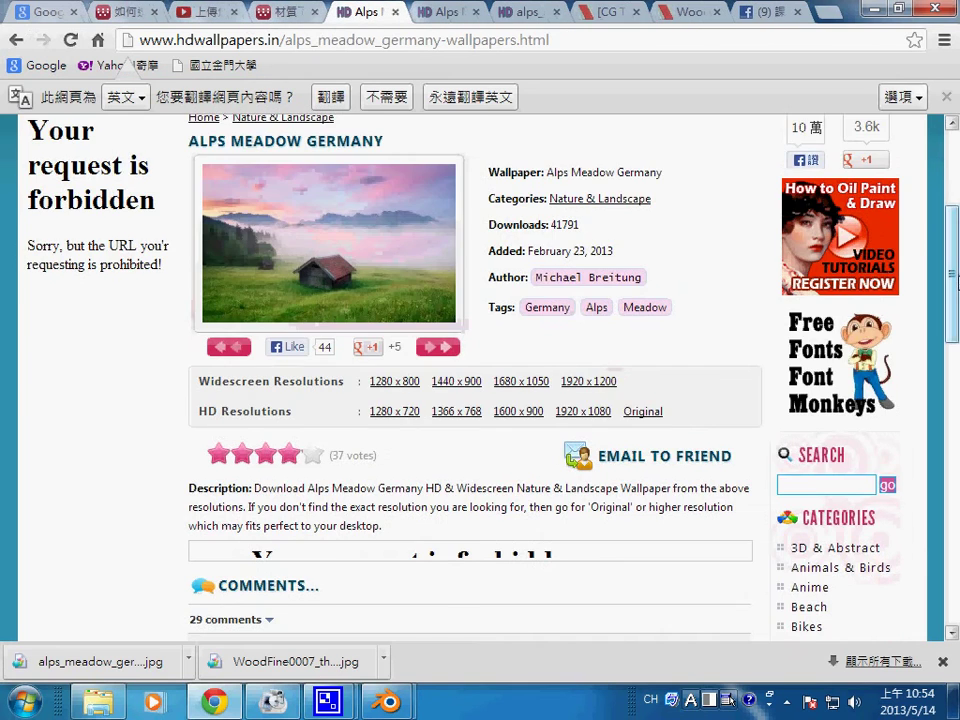
Open the hdwallpapers.in Copyright Policy from the footer, then its Free Culture License link in a new tab
scroll(957, 360, down, 3)
mouse_move(957, 360)
mouse_down()
mouse_move(955, 243)
mouse_move(957, 307)
mouse_up()
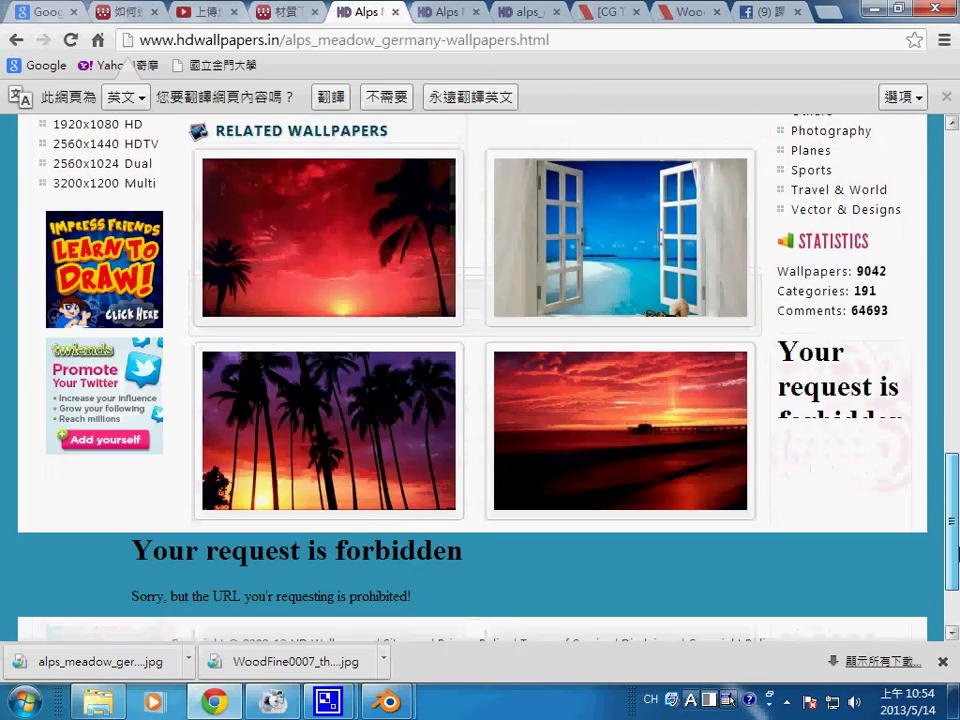
drag(957, 305, 938, 608)
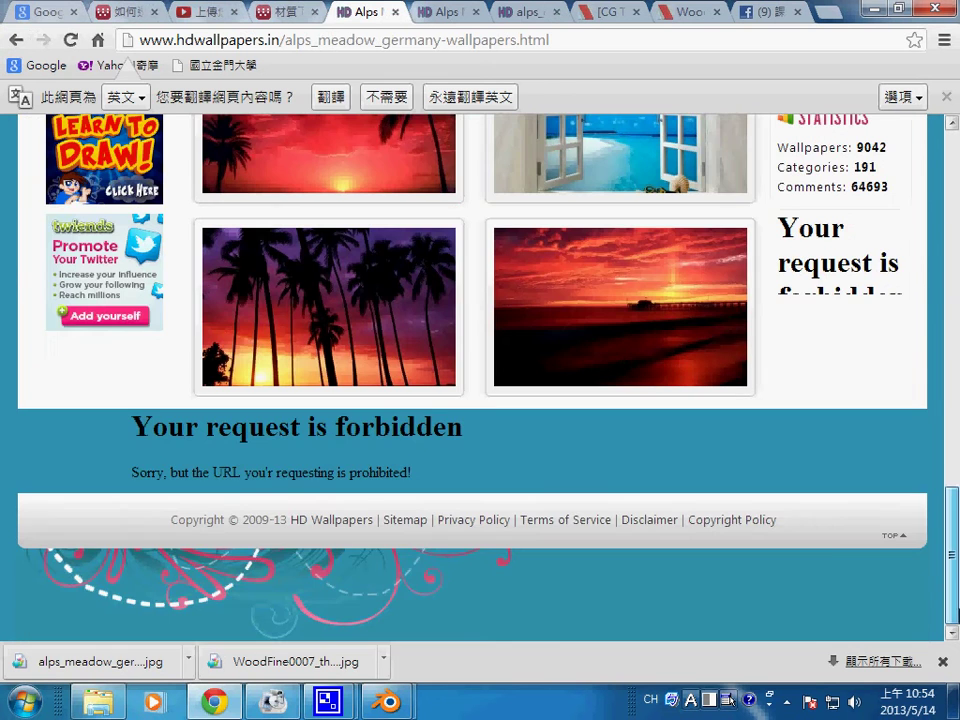
click(734, 521)
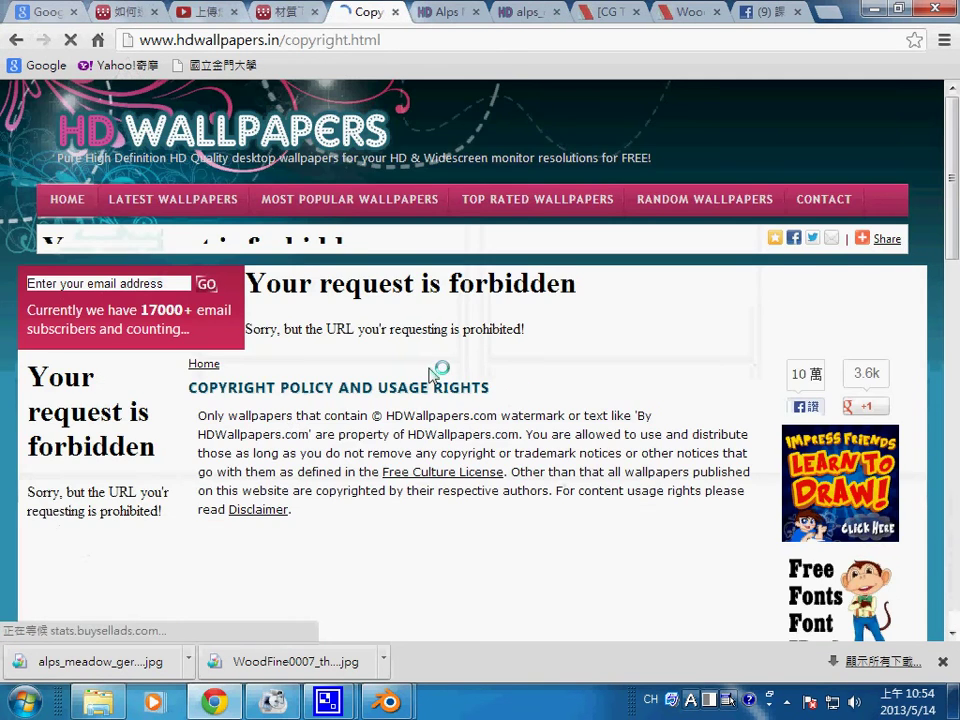
scroll(594, 409, down, 2)
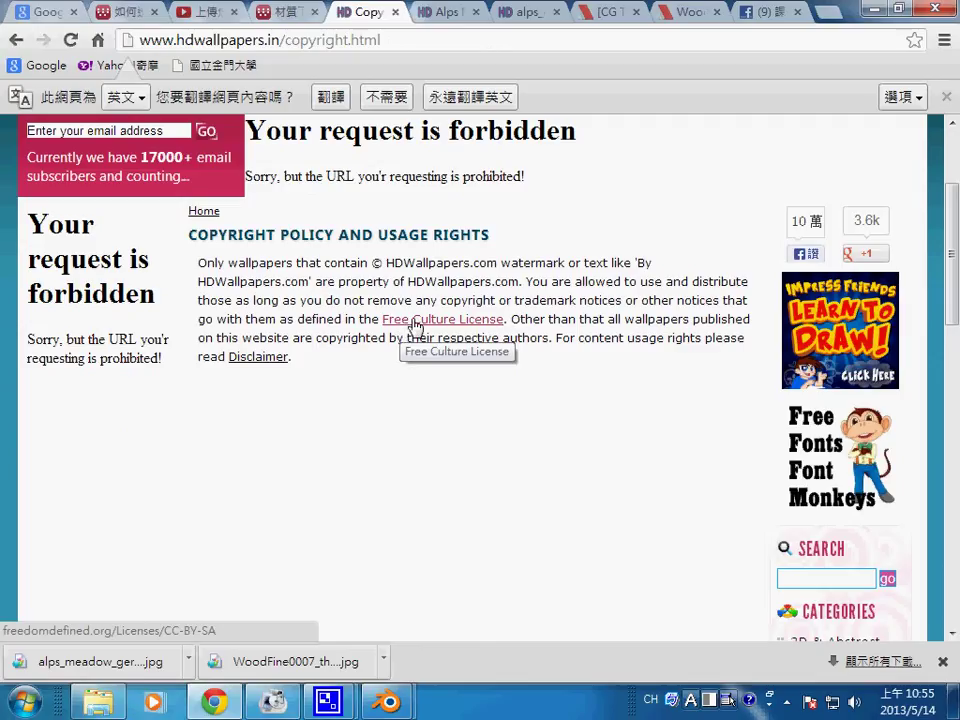
right_click(414, 325)
click(435, 342)
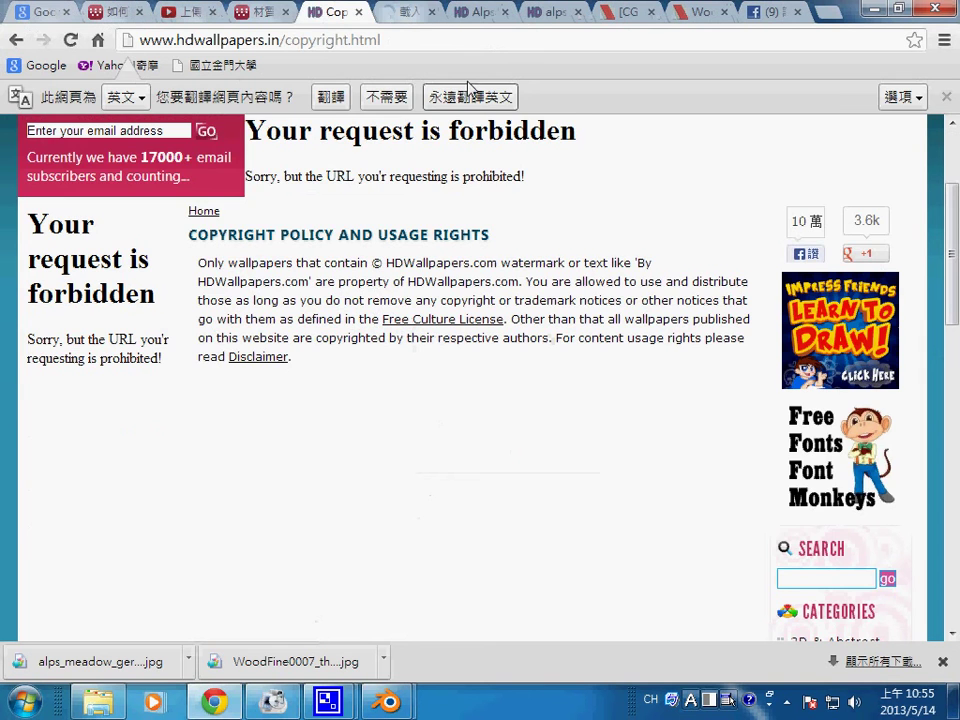
On freedomdefined.org's CC-BY-SA license page, highlight the BY and SA terms in the title
click(412, 13)
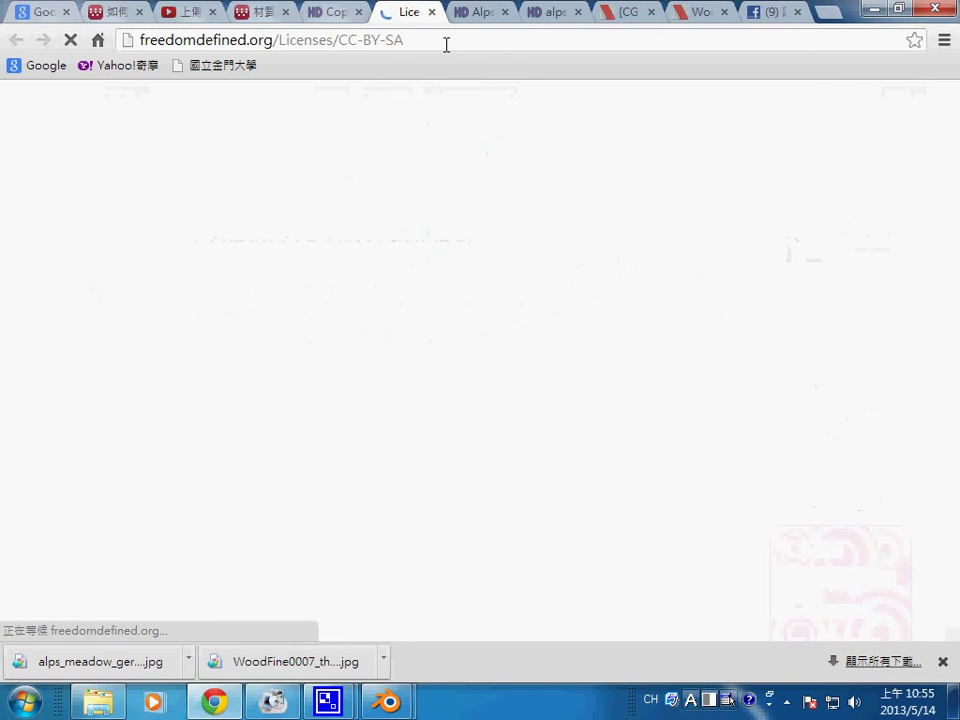
click(446, 41)
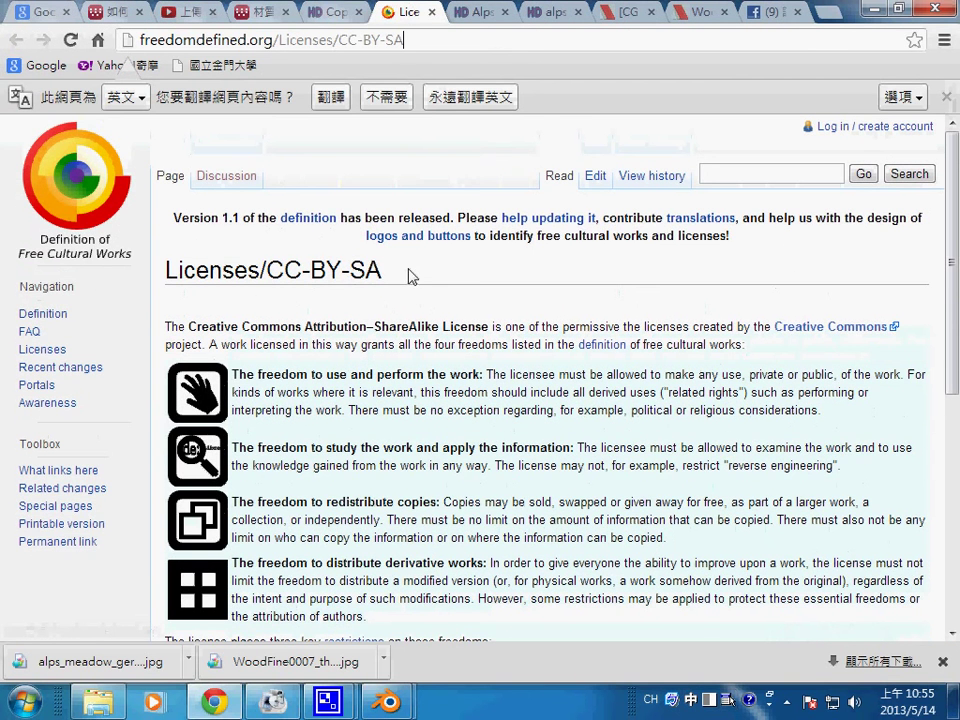
drag(409, 274, 266, 268)
click(303, 277)
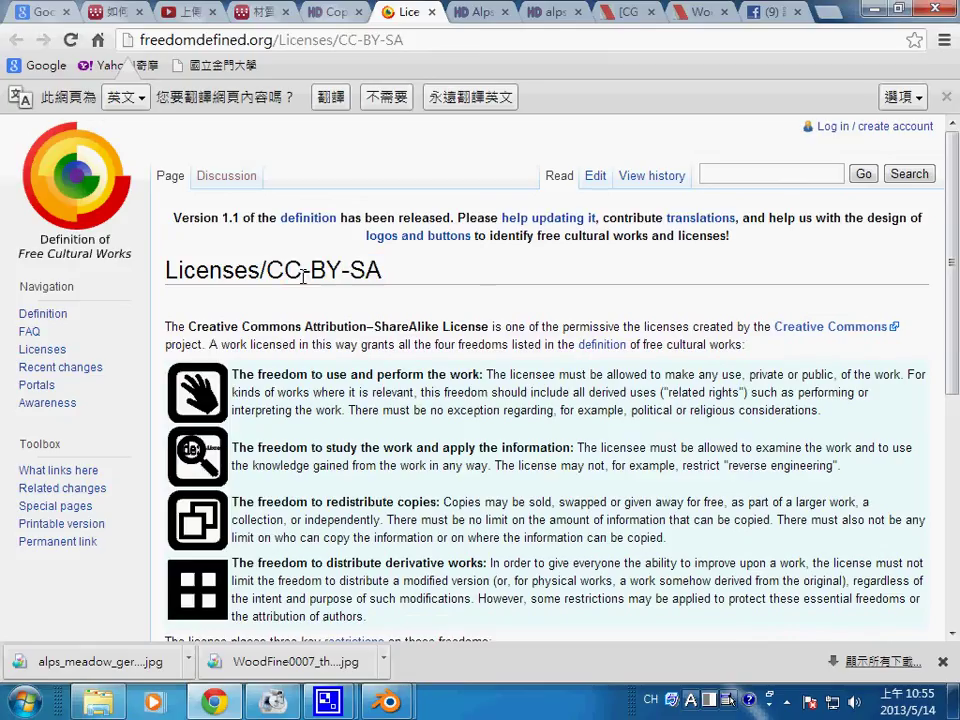
double_click(318, 270)
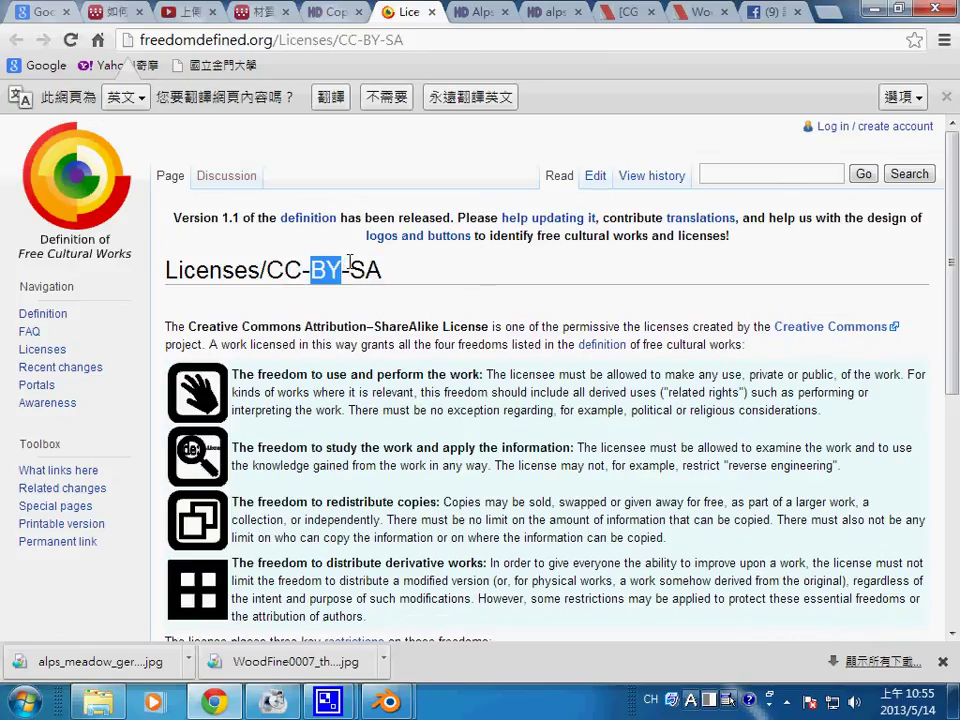
double_click(374, 270)
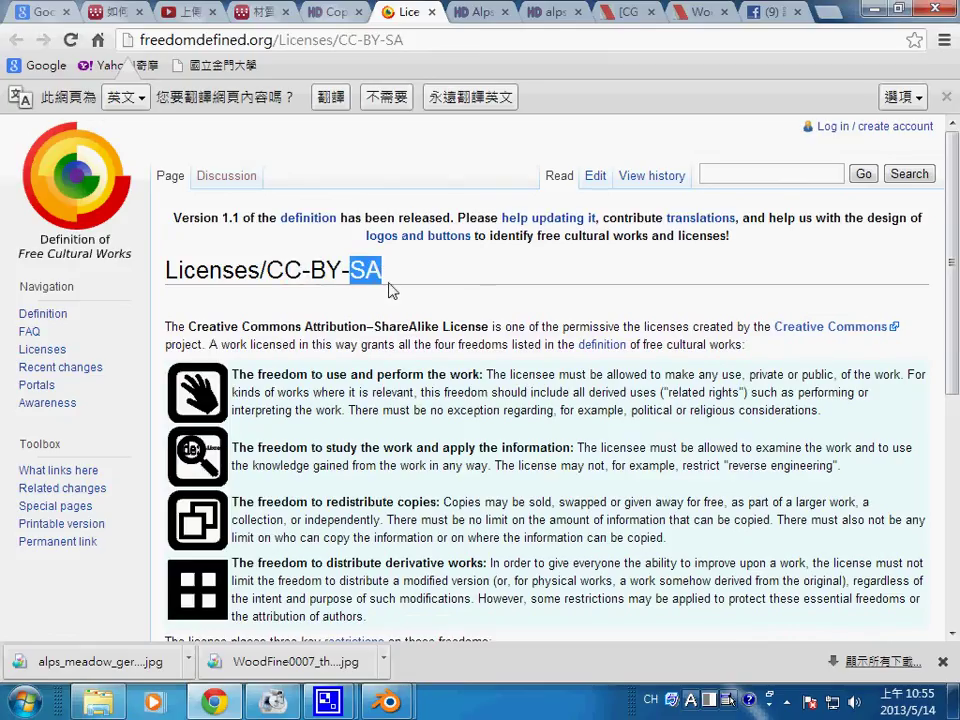
double_click(318, 270)
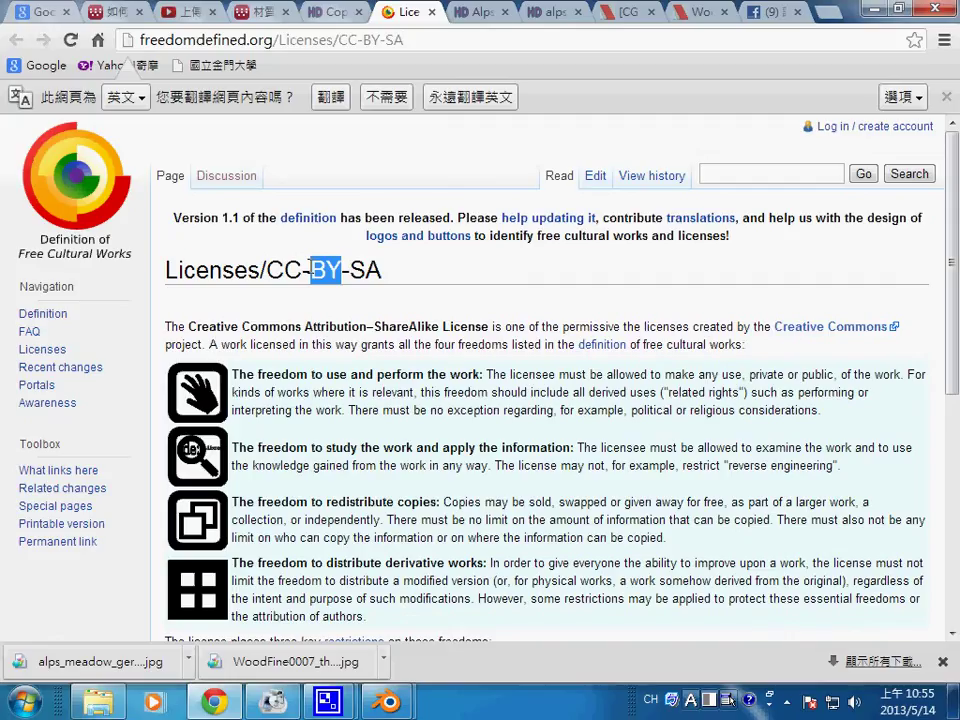
click(395, 277)
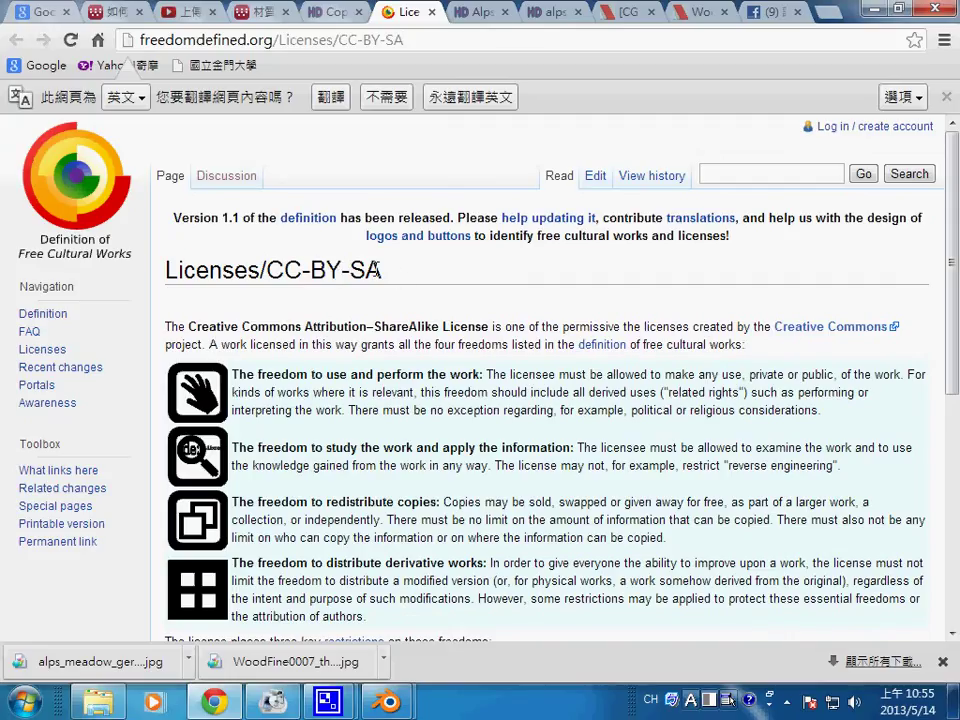
drag(377, 270, 352, 270)
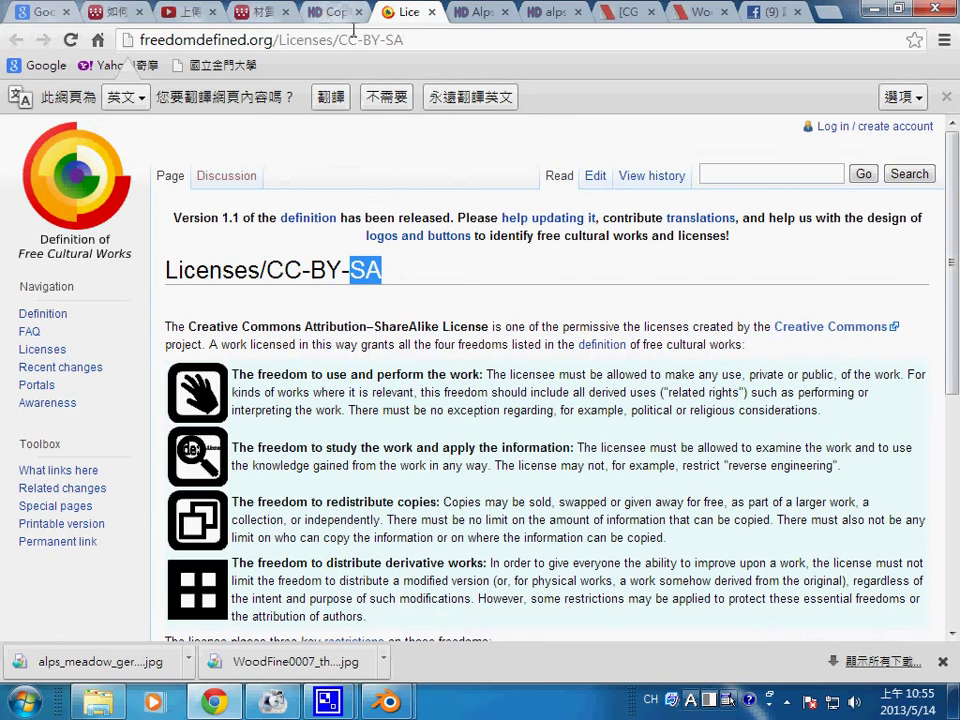
Cross-check the HDWallpapers copyright tab, then bring the 0001-0060.avi woodman playback back to the front
click(345, 16)
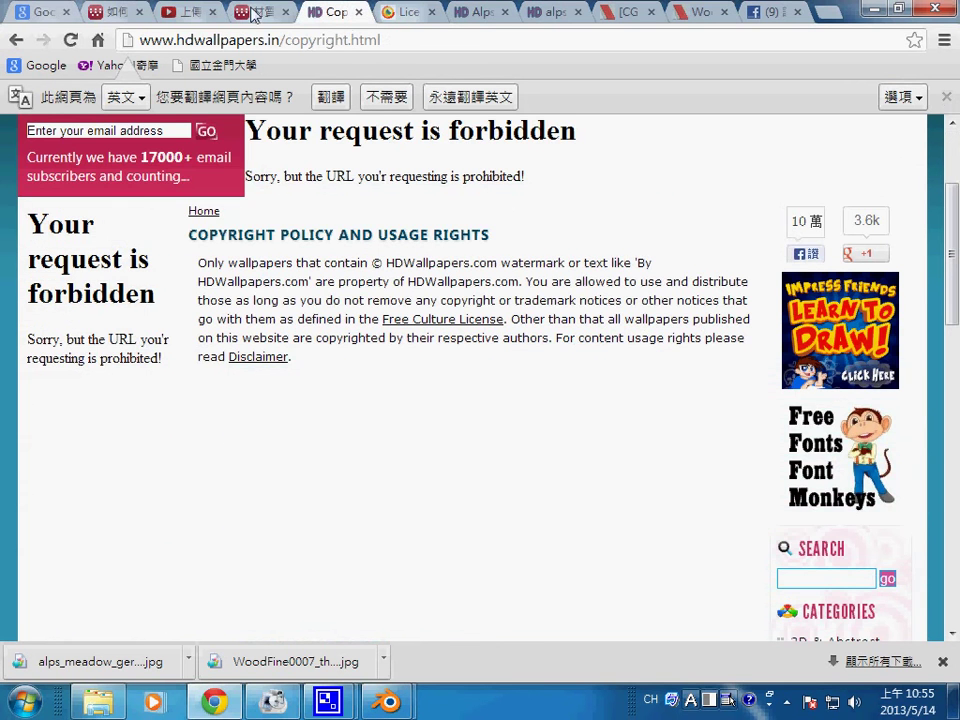
click(253, 14)
click(349, 10)
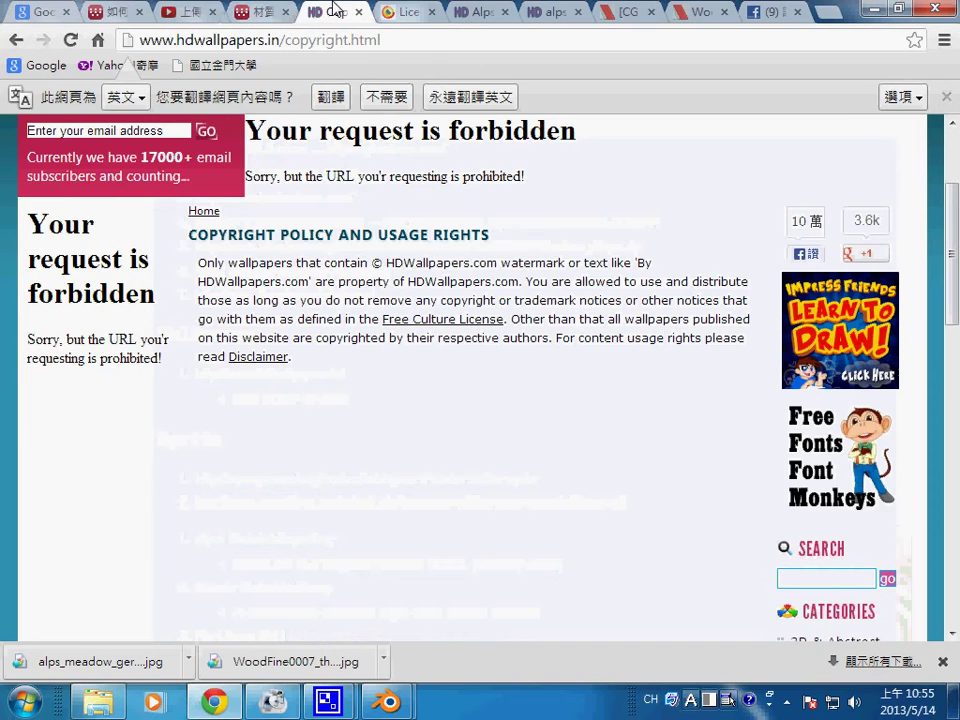
click(394, 18)
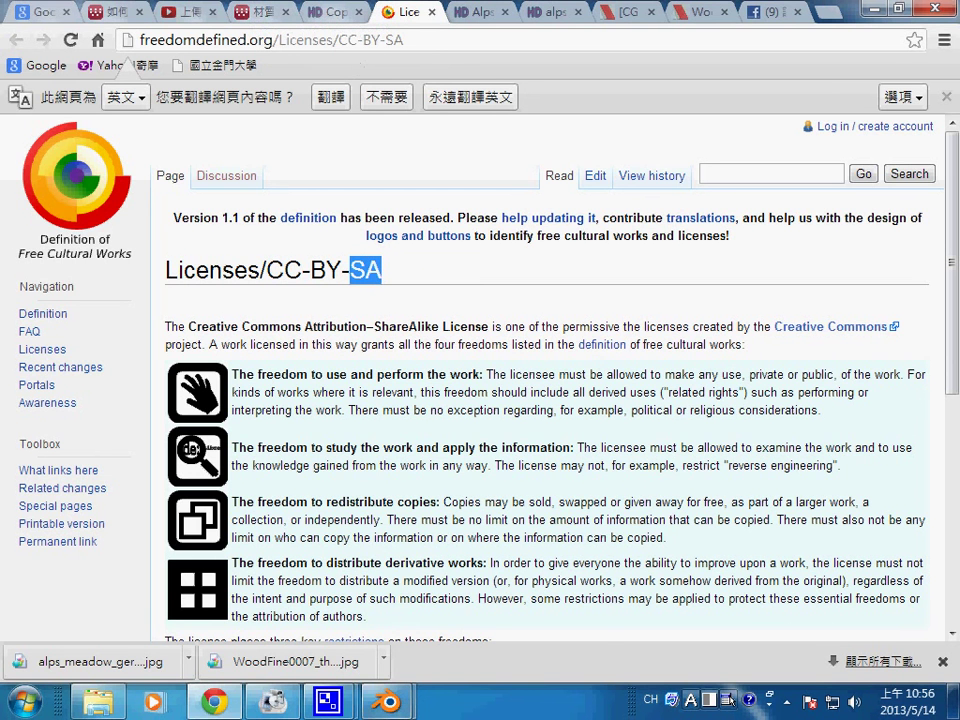
click(389, 703)
click(467, 636)
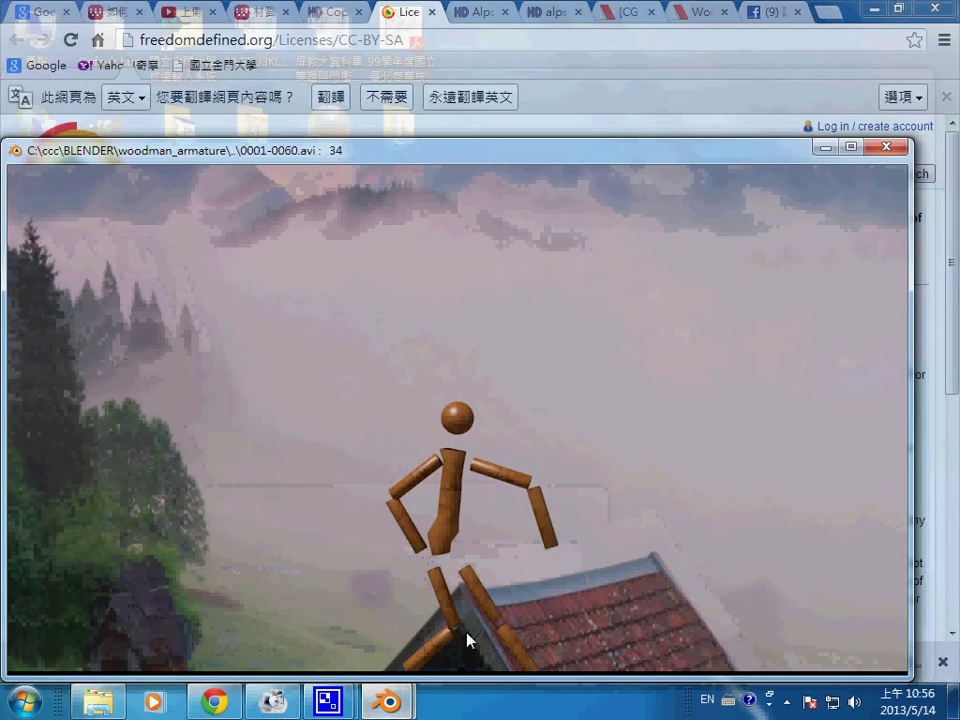